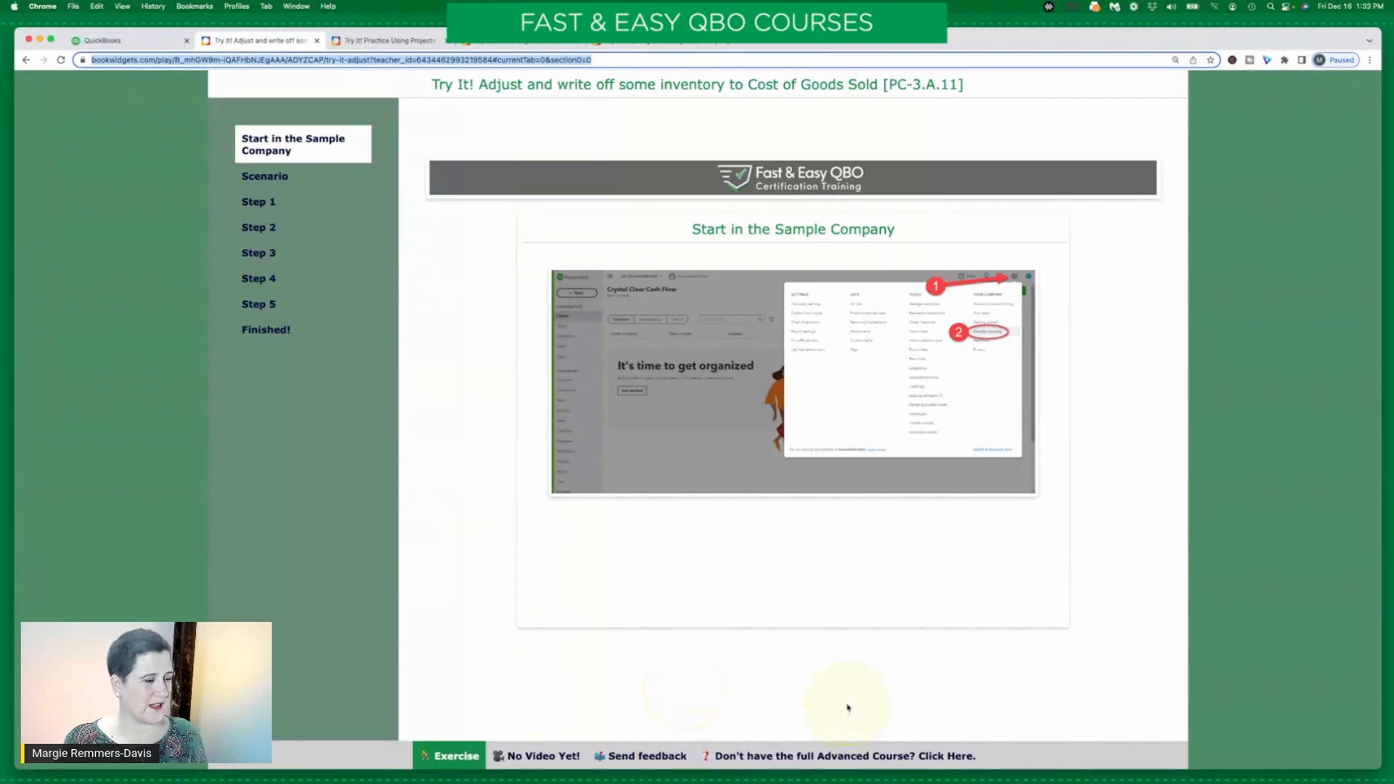
Review the exercise's ProAdvisor Training source and full-course information, and return to the exercise instructions
left_click(816, 762)
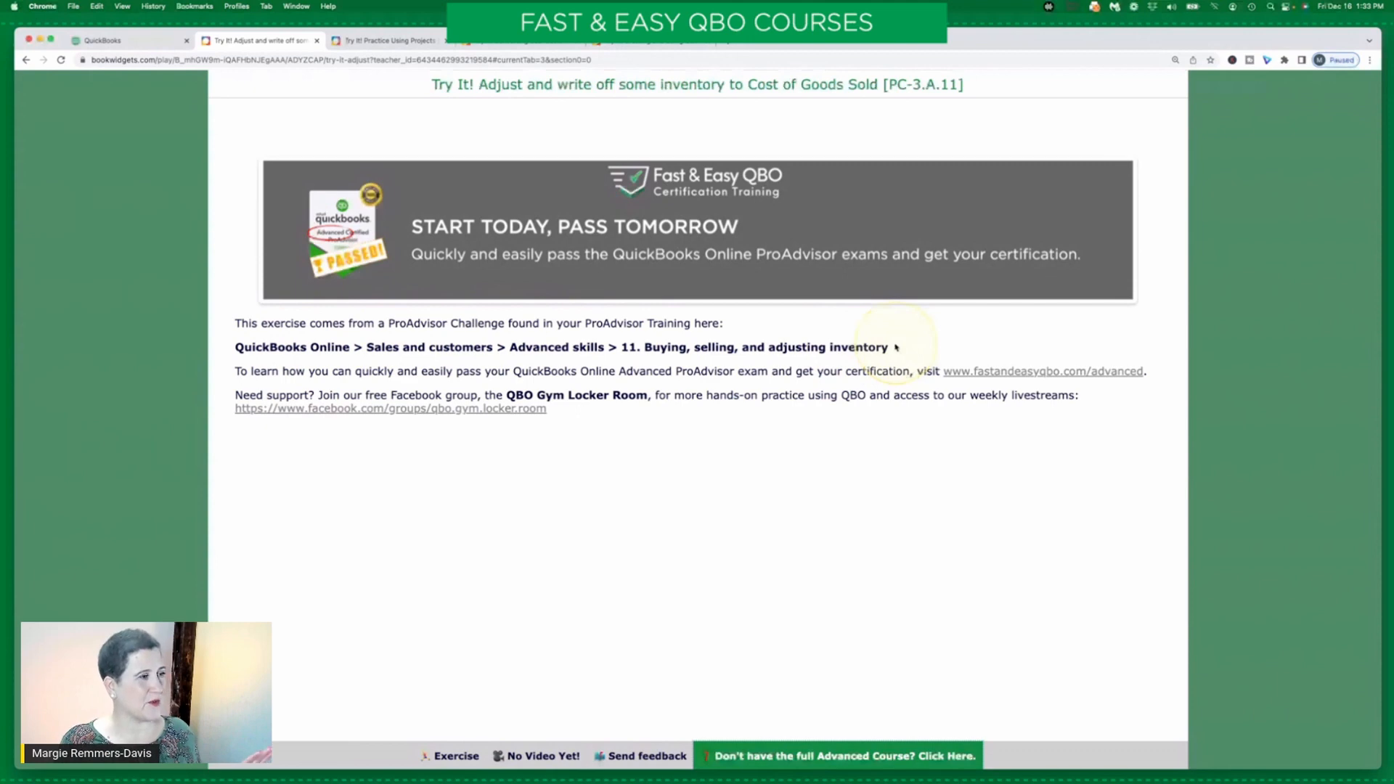
left_click(454, 755)
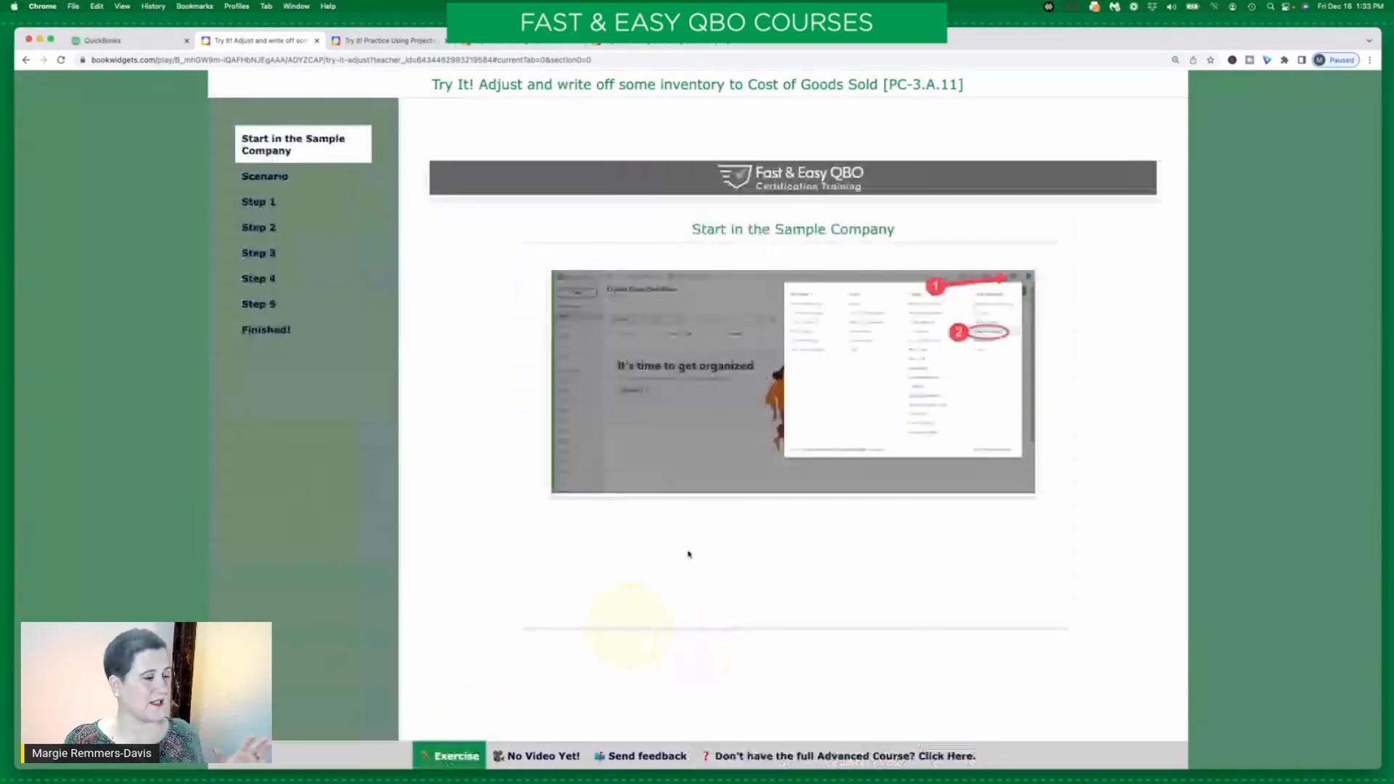
left_click(764, 759)
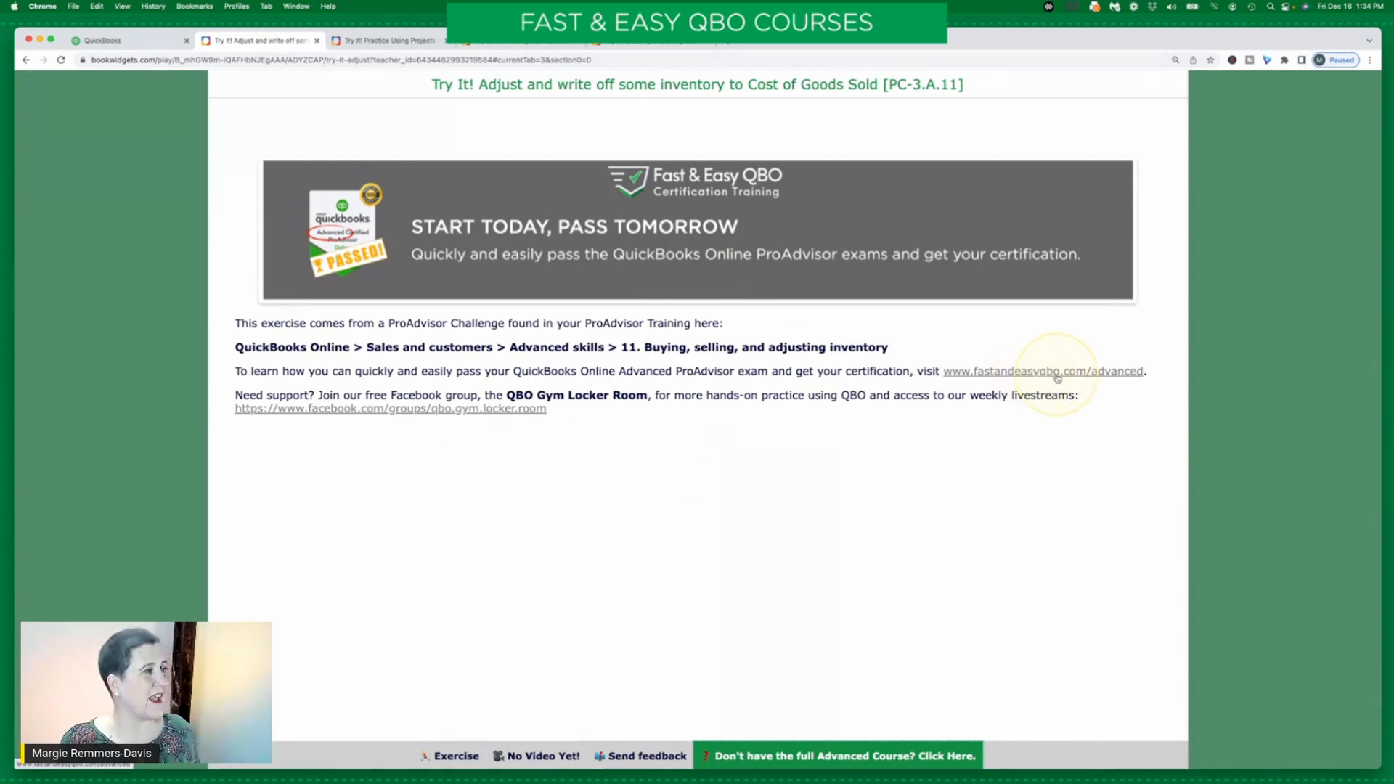
left_click(95, 44)
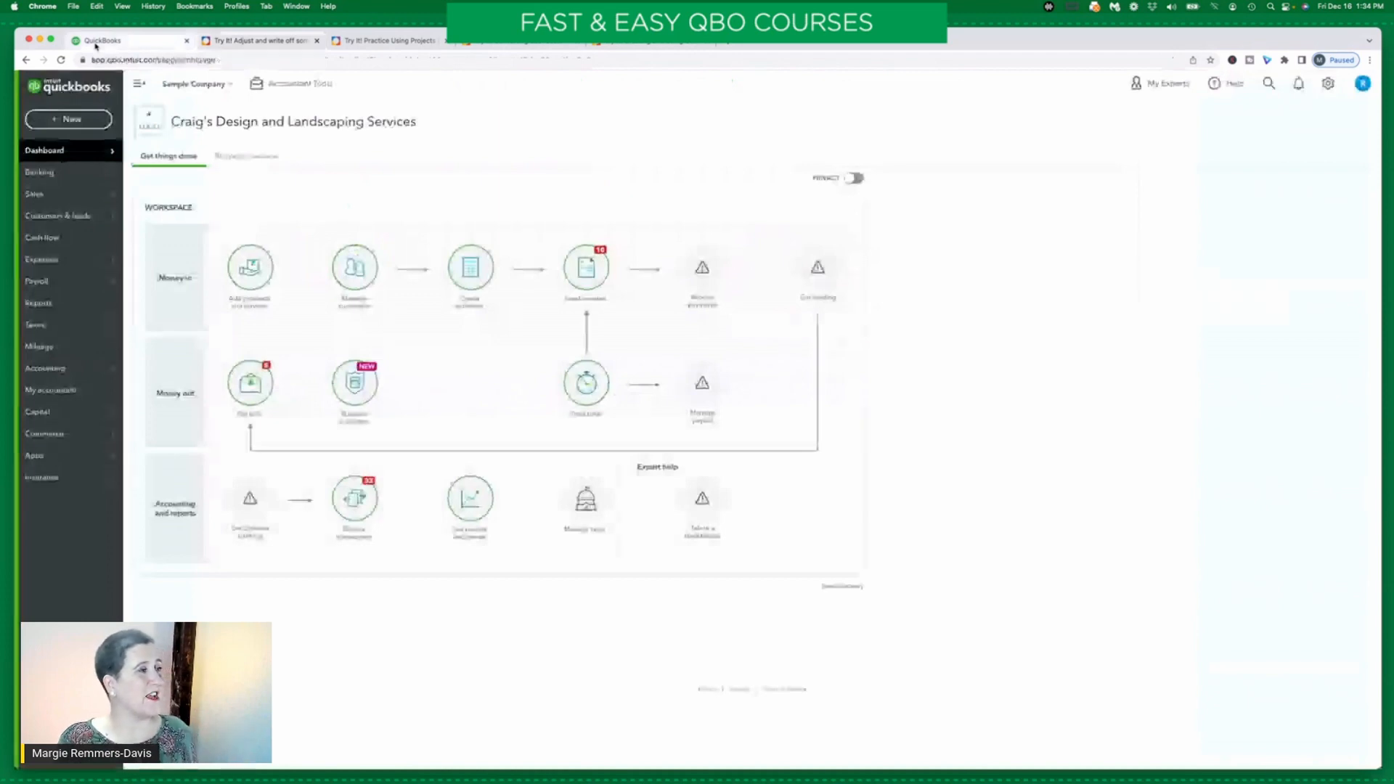
left_click(255, 42)
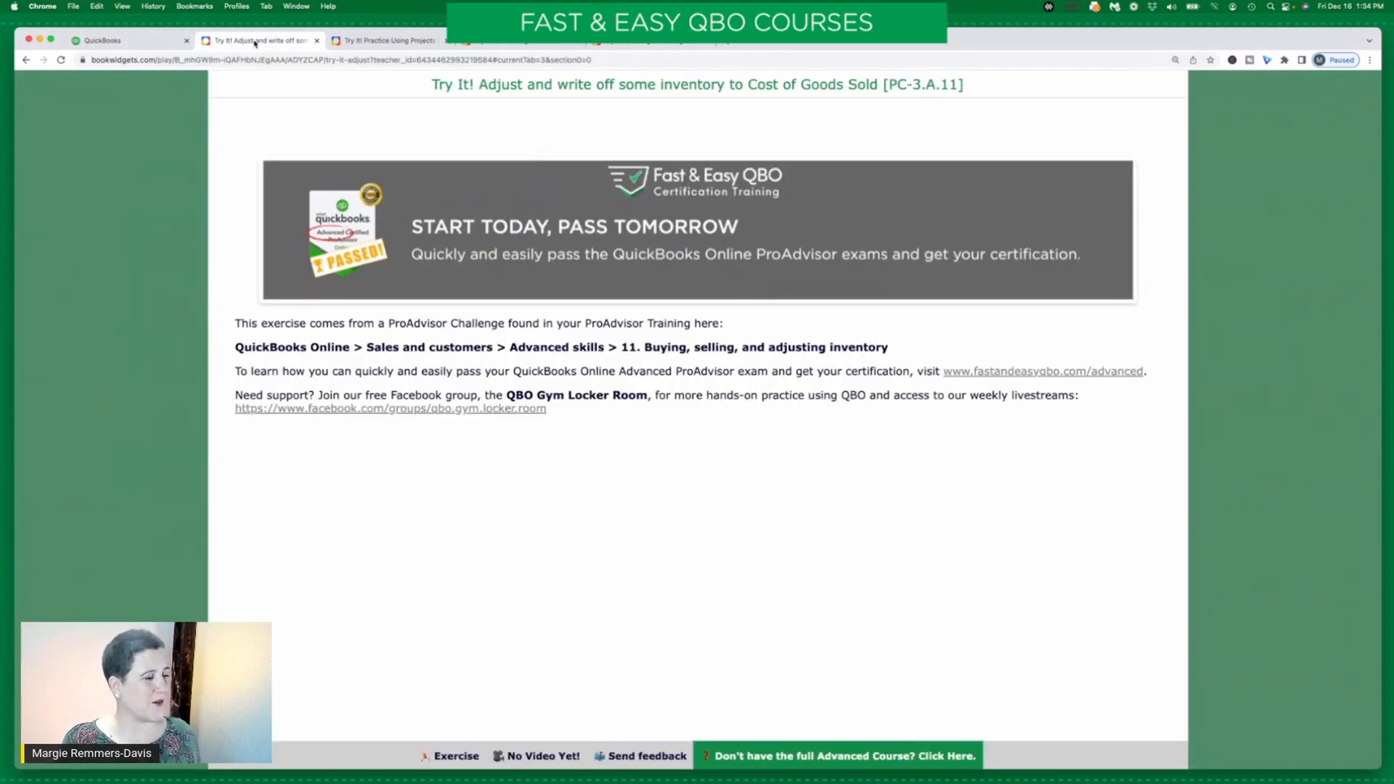
left_click(465, 756)
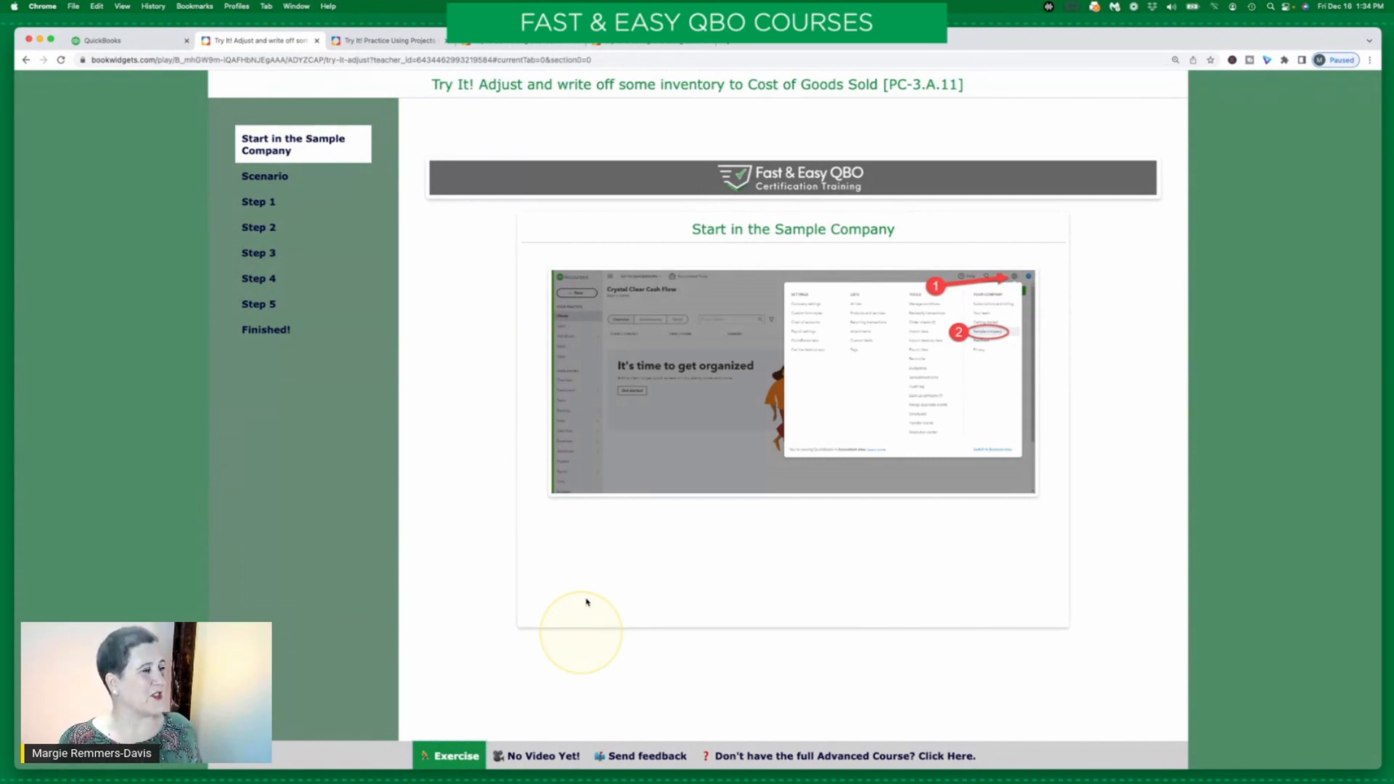
Read the exercise's Scenario and Step 1, and open the Products and services list in the QuickBooks sample company
left_click(283, 182)
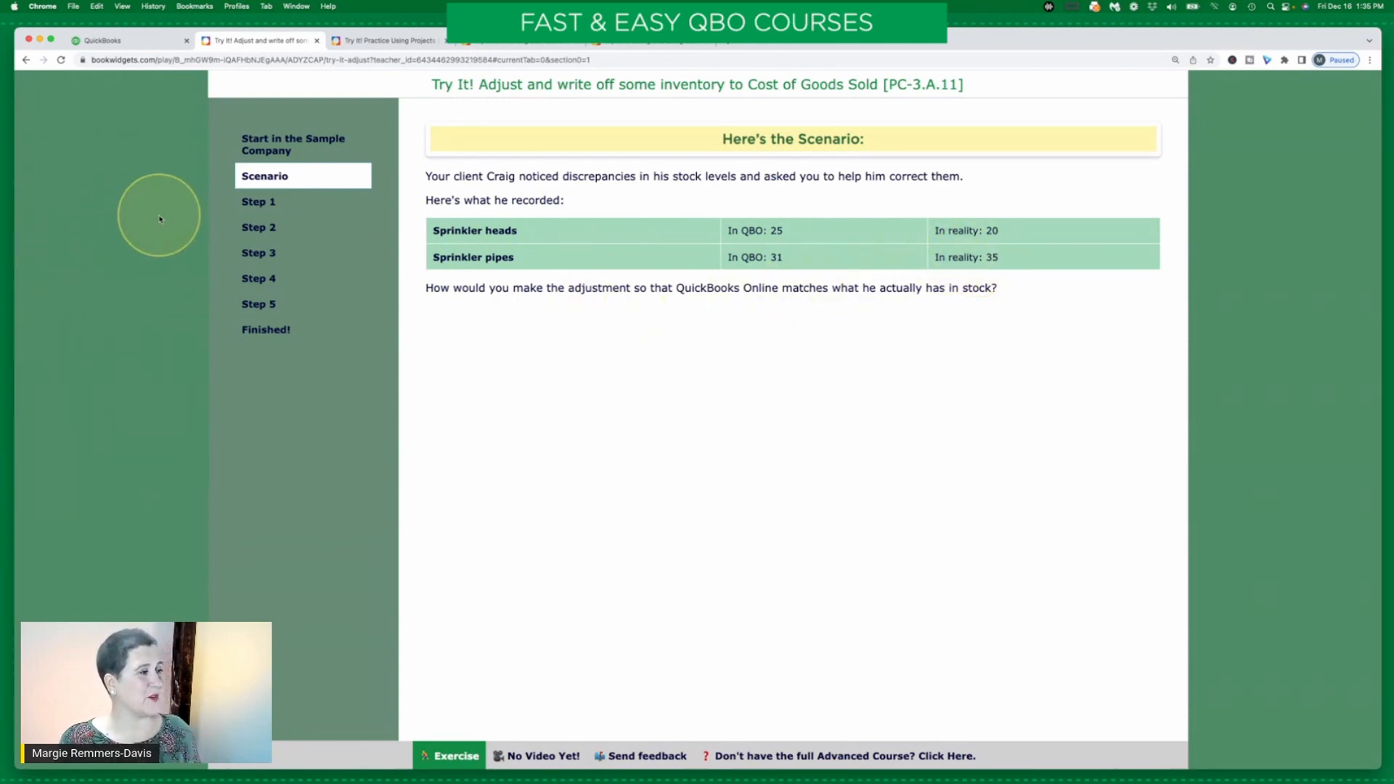
left_click(258, 202)
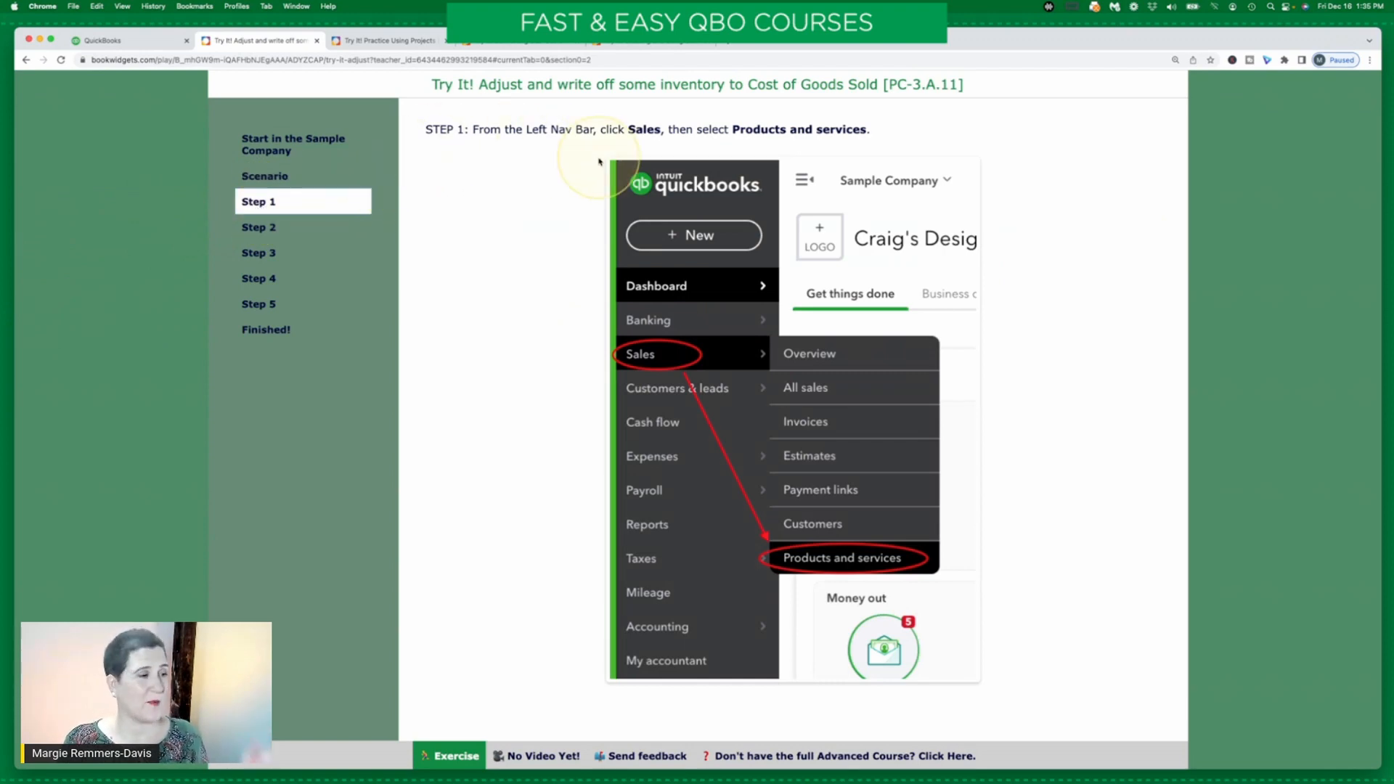
left_click(101, 41)
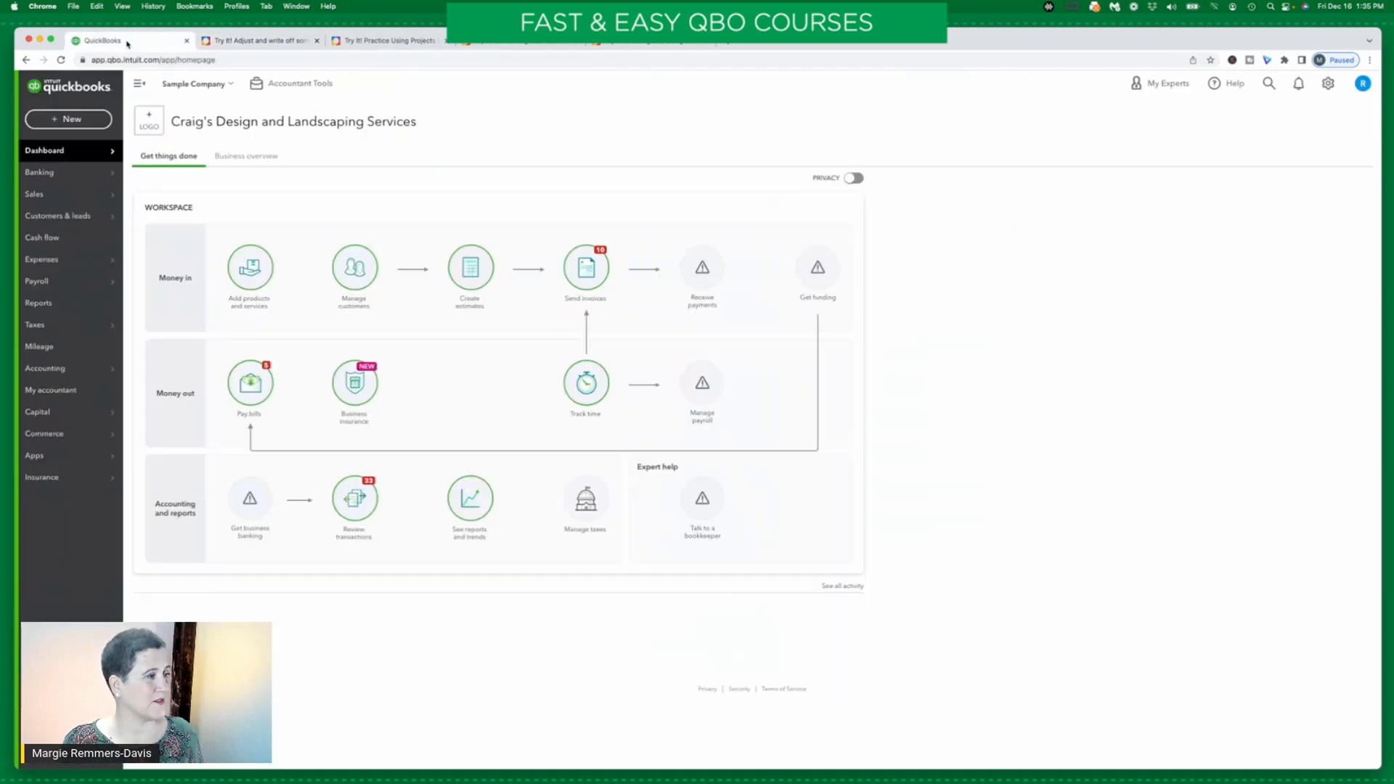
key("super+plus")
mouse_move(94, 226)
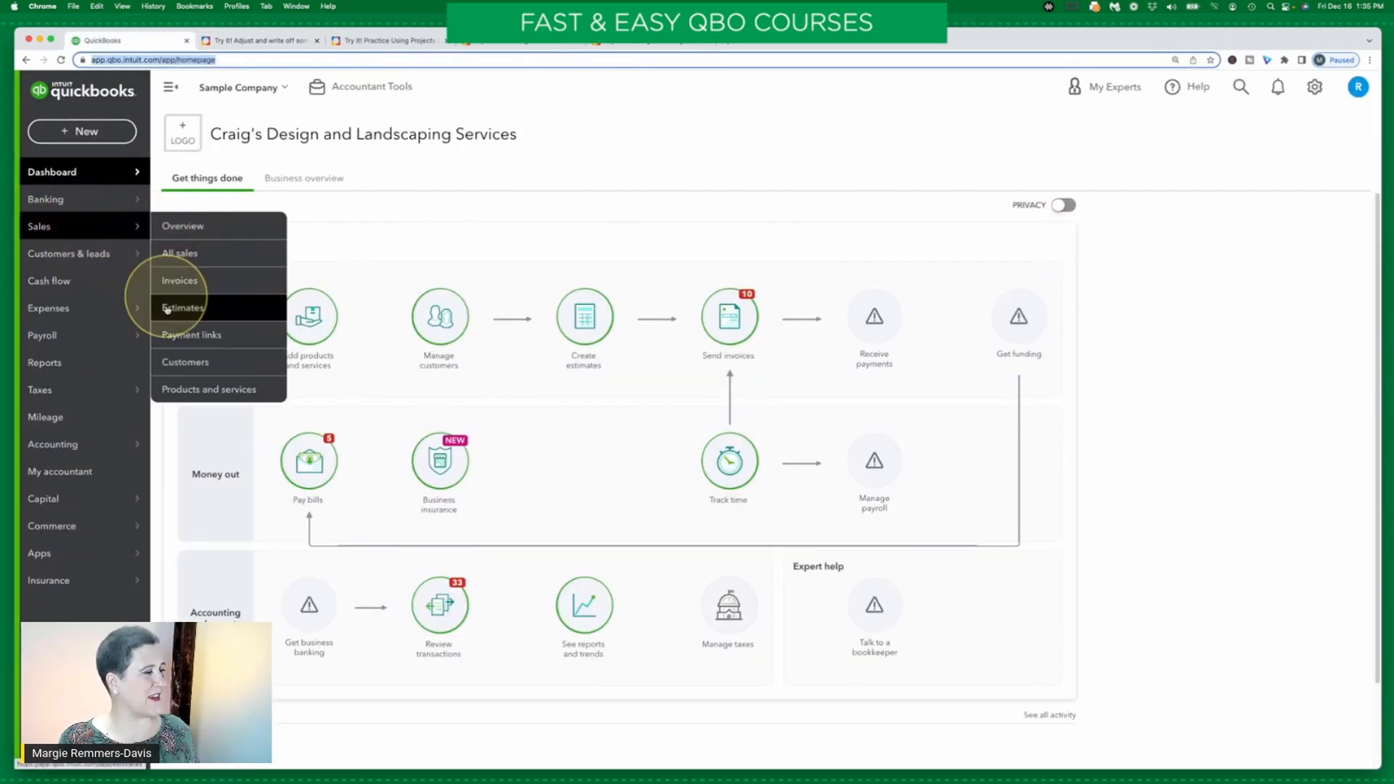
left_click(204, 387)
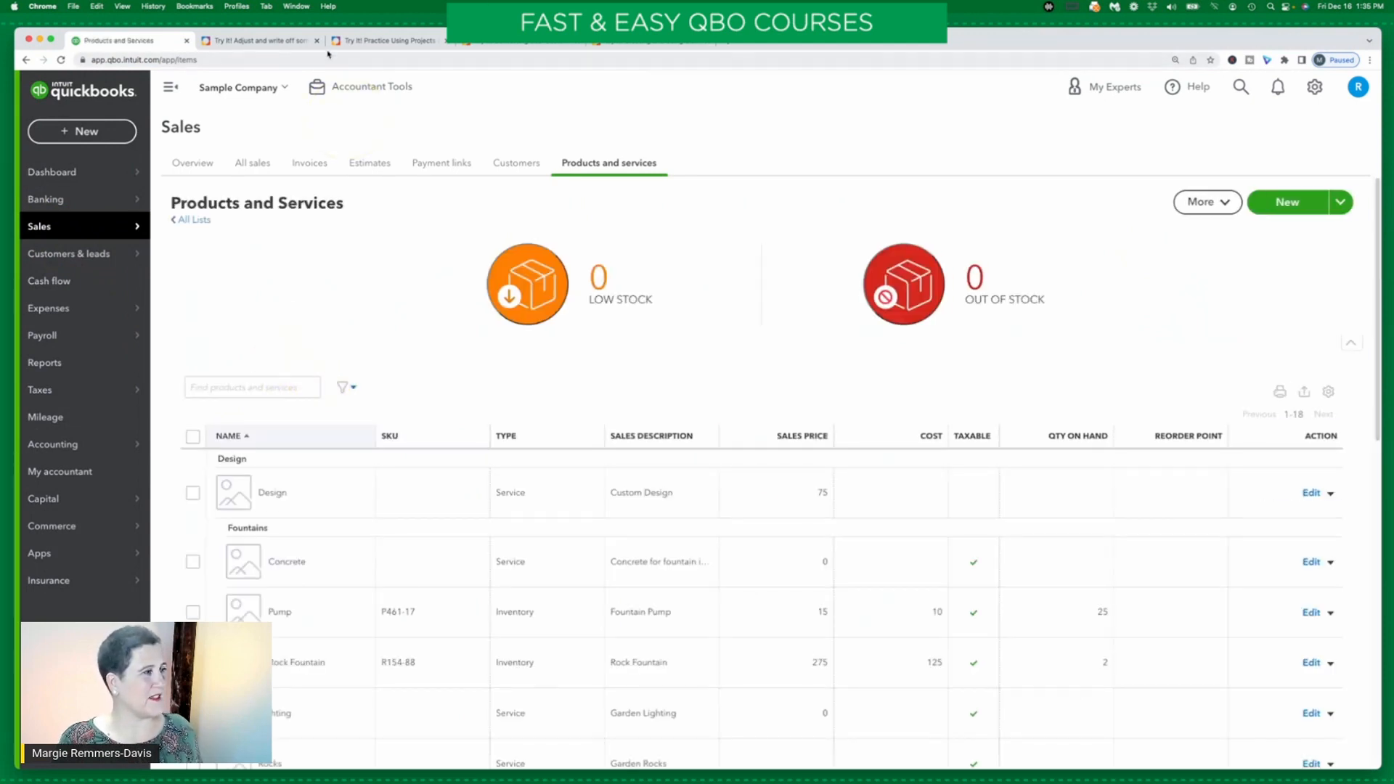
Following the exercise's Step 2, select the Sprinkler Heads and Sprinkler Pipes items in the QuickBooks products and services list
left_click(284, 42)
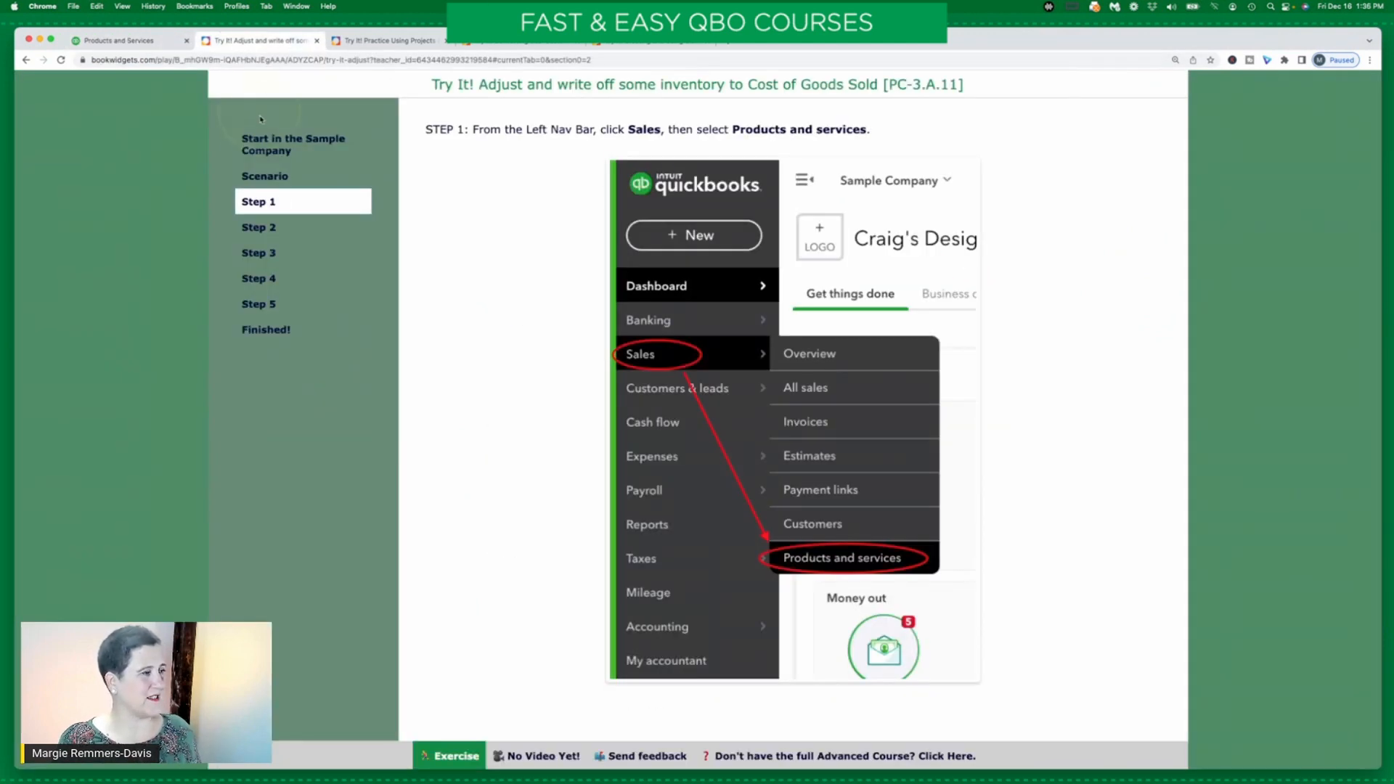
left_click(270, 230)
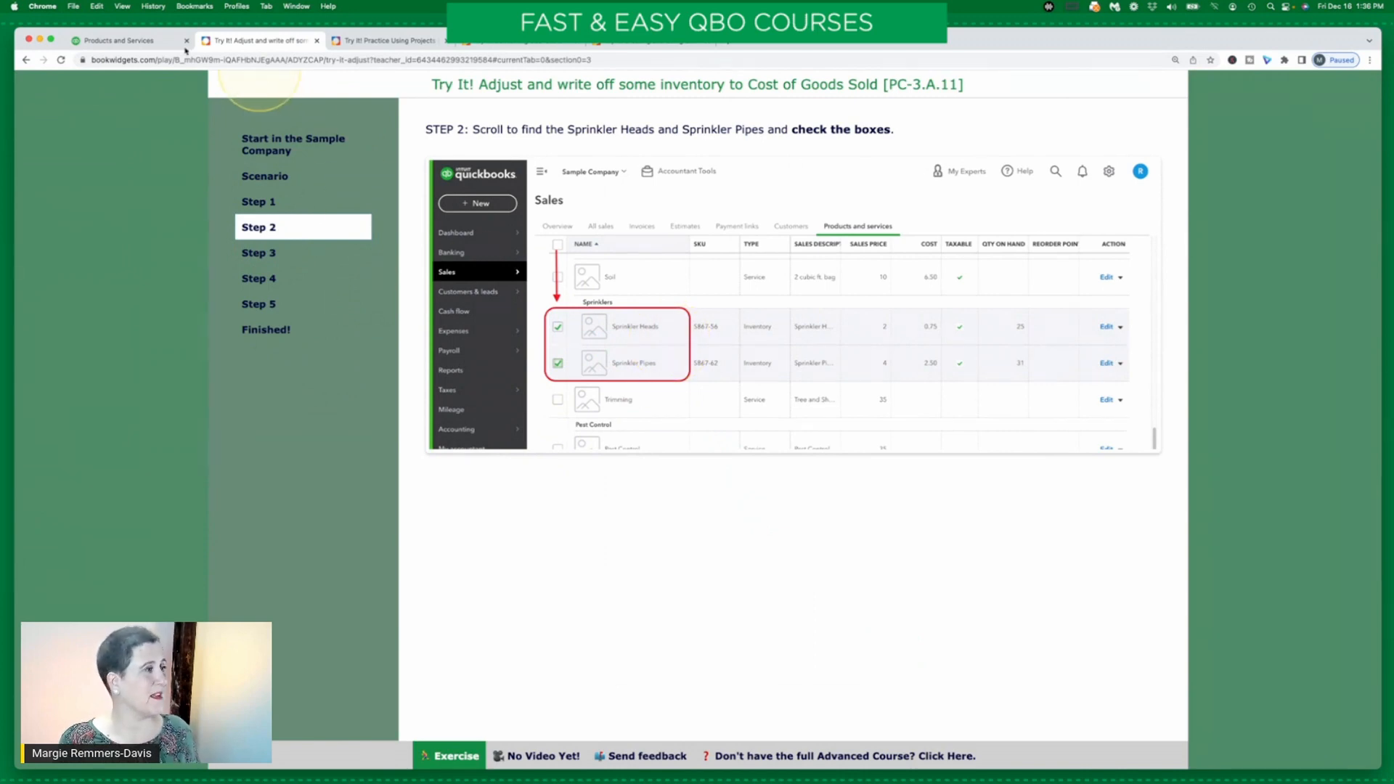
left_click(113, 42)
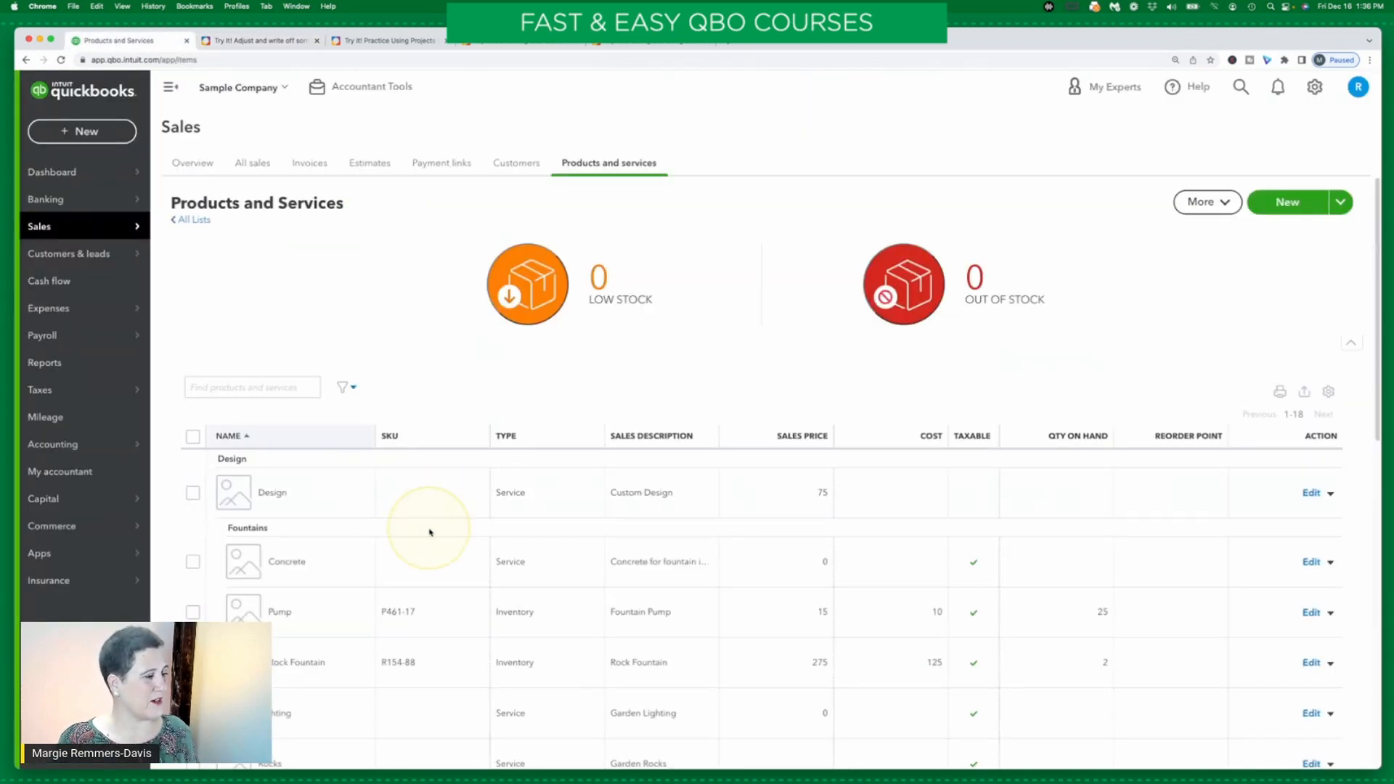
scroll(430, 528, "down", 7)
scroll(428, 527, "down", 4)
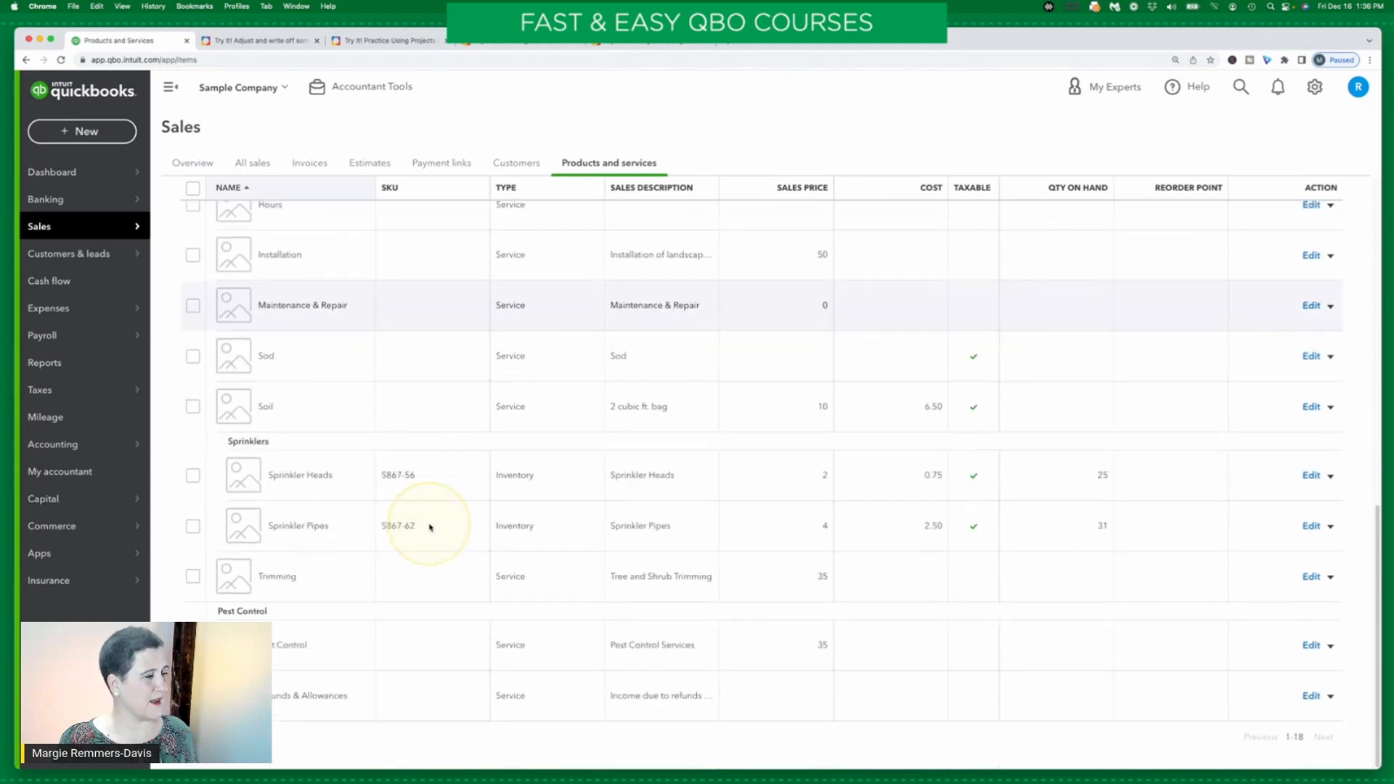
left_click(193, 526)
Following the exercise's Step 3, start a batch quantity adjustment for the two selected sprinkler items in QuickBooks
left_click(263, 41)
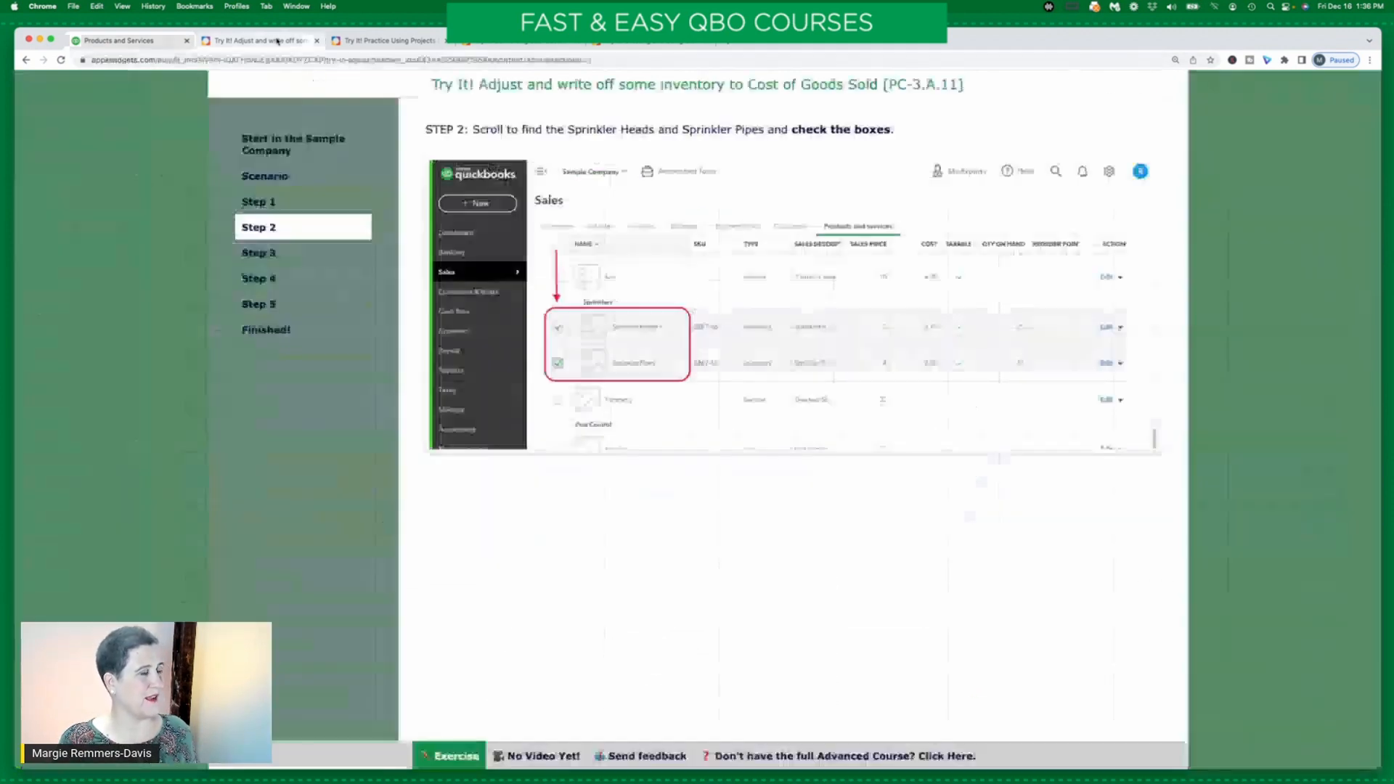
left_click(256, 254)
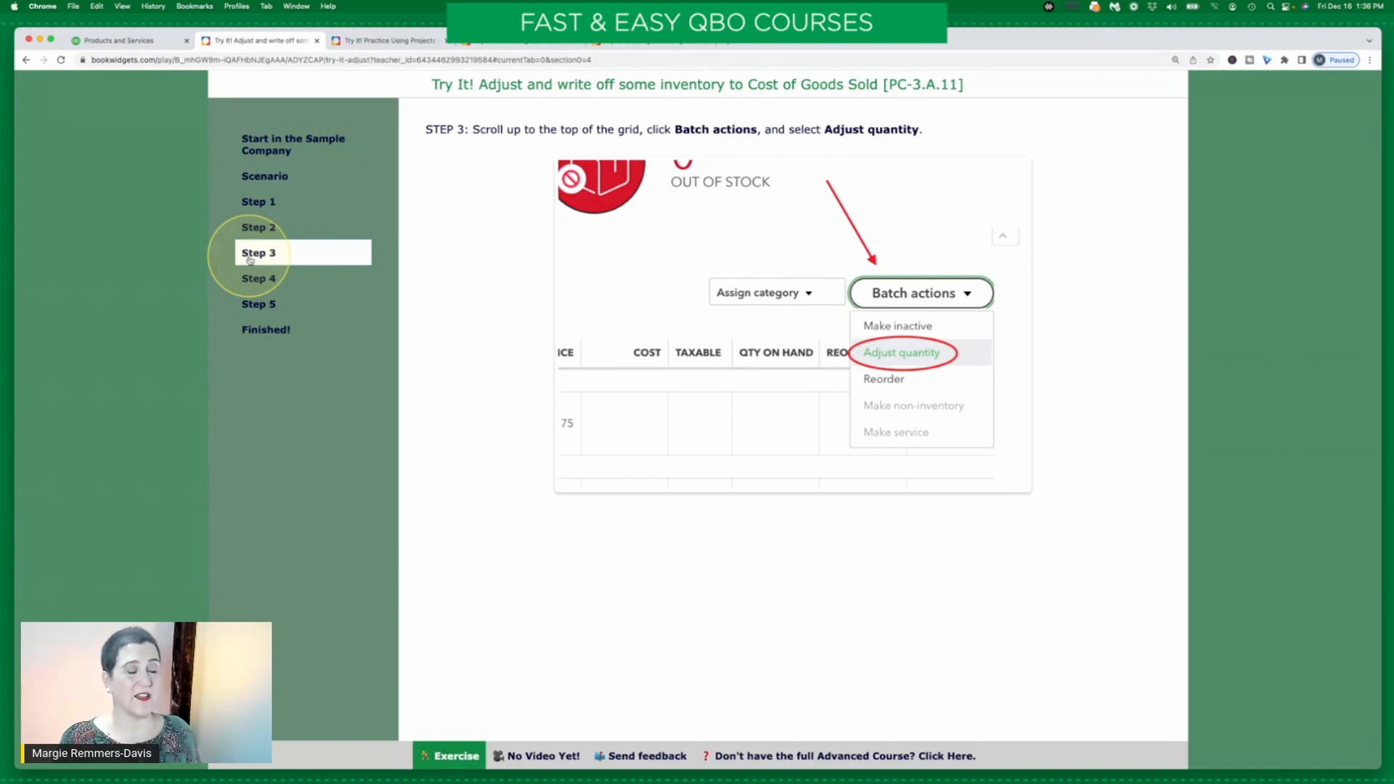
left_click(149, 44)
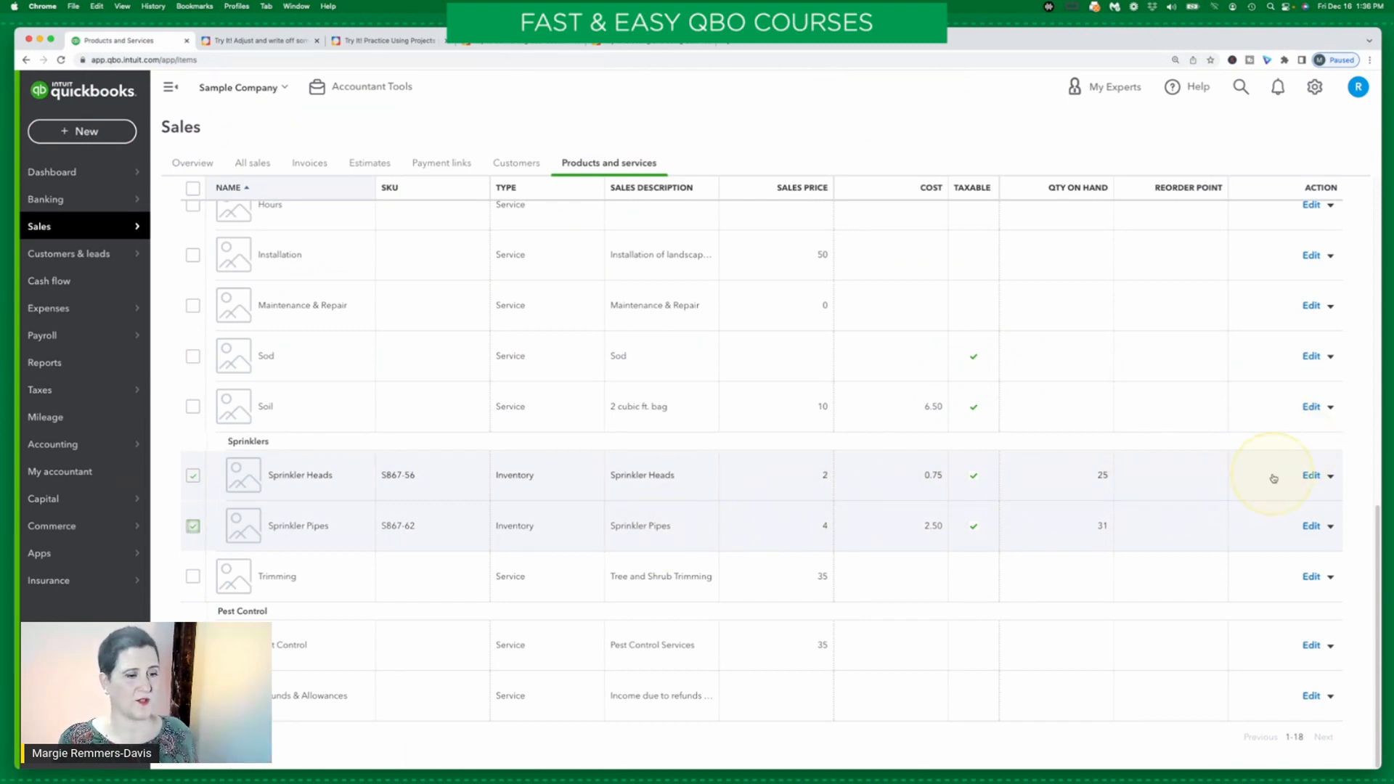
scroll(1216, 367, "up", 10)
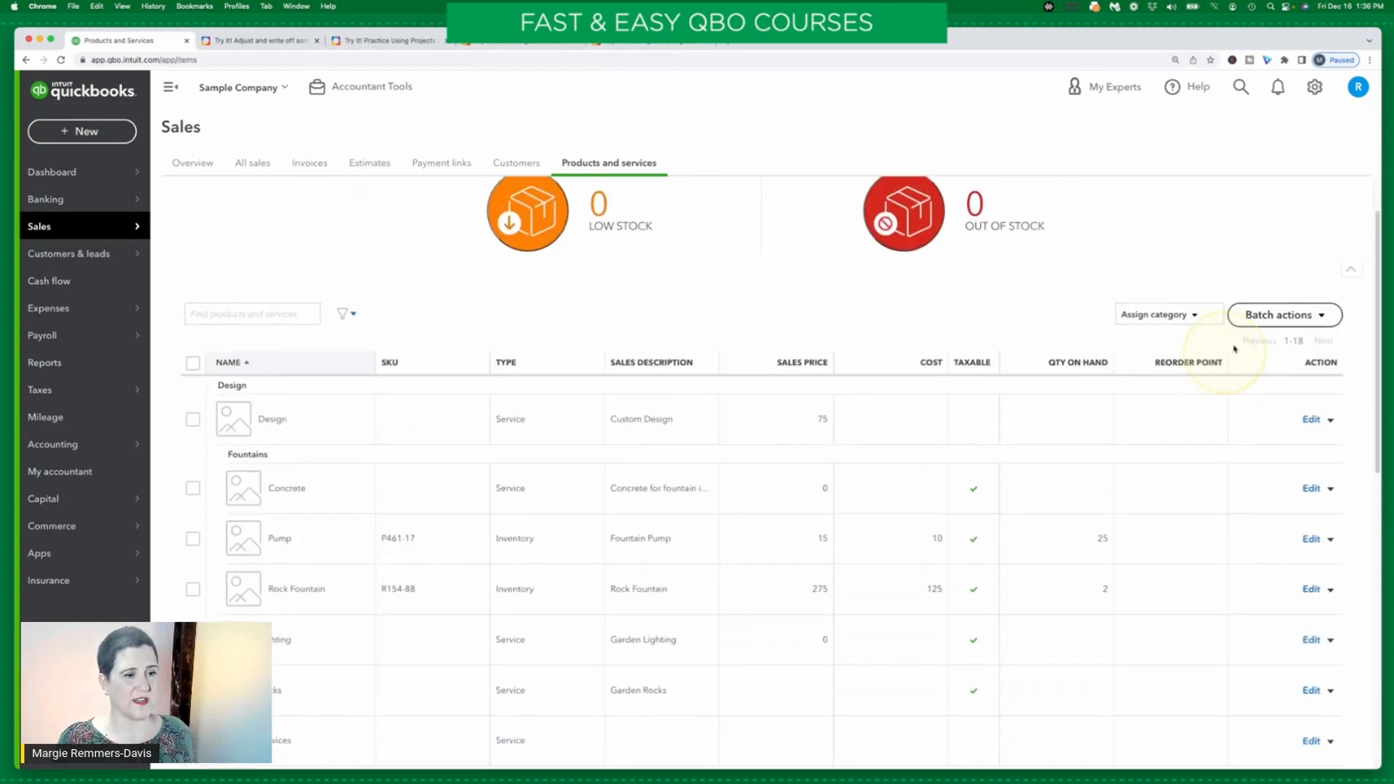
left_click(1315, 315)
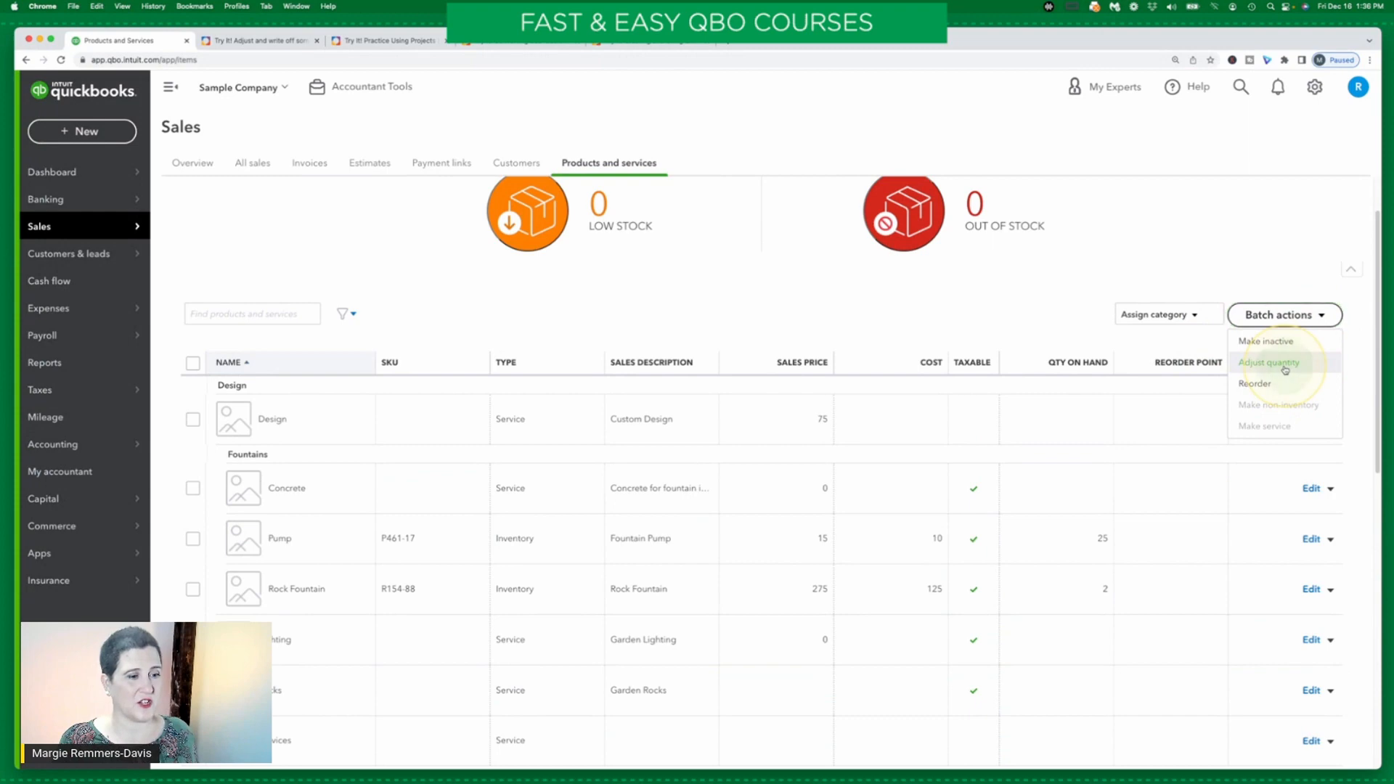
left_click(1284, 369)
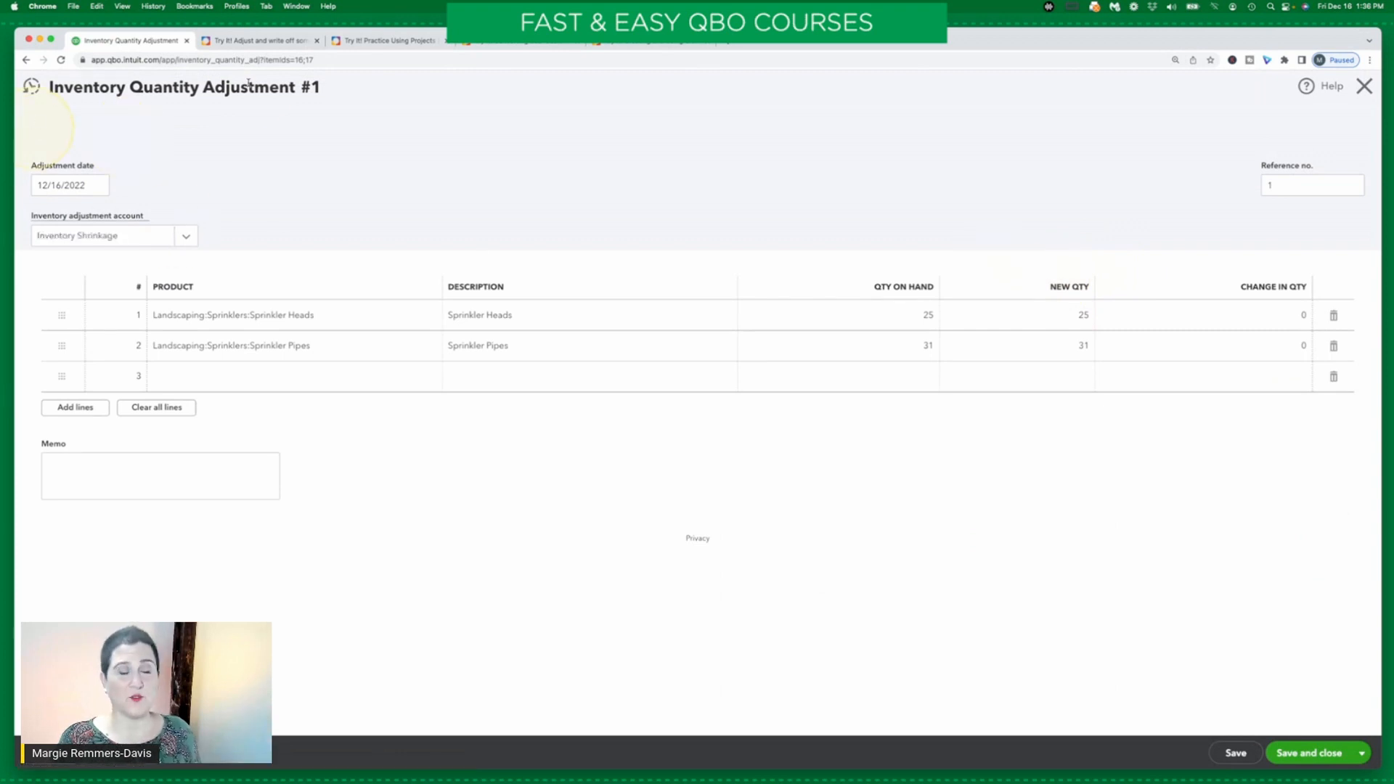
Following the exercise's Step 4, set the inventory adjustment account to Cost of Goods Sold in QuickBooks
left_click(261, 41)
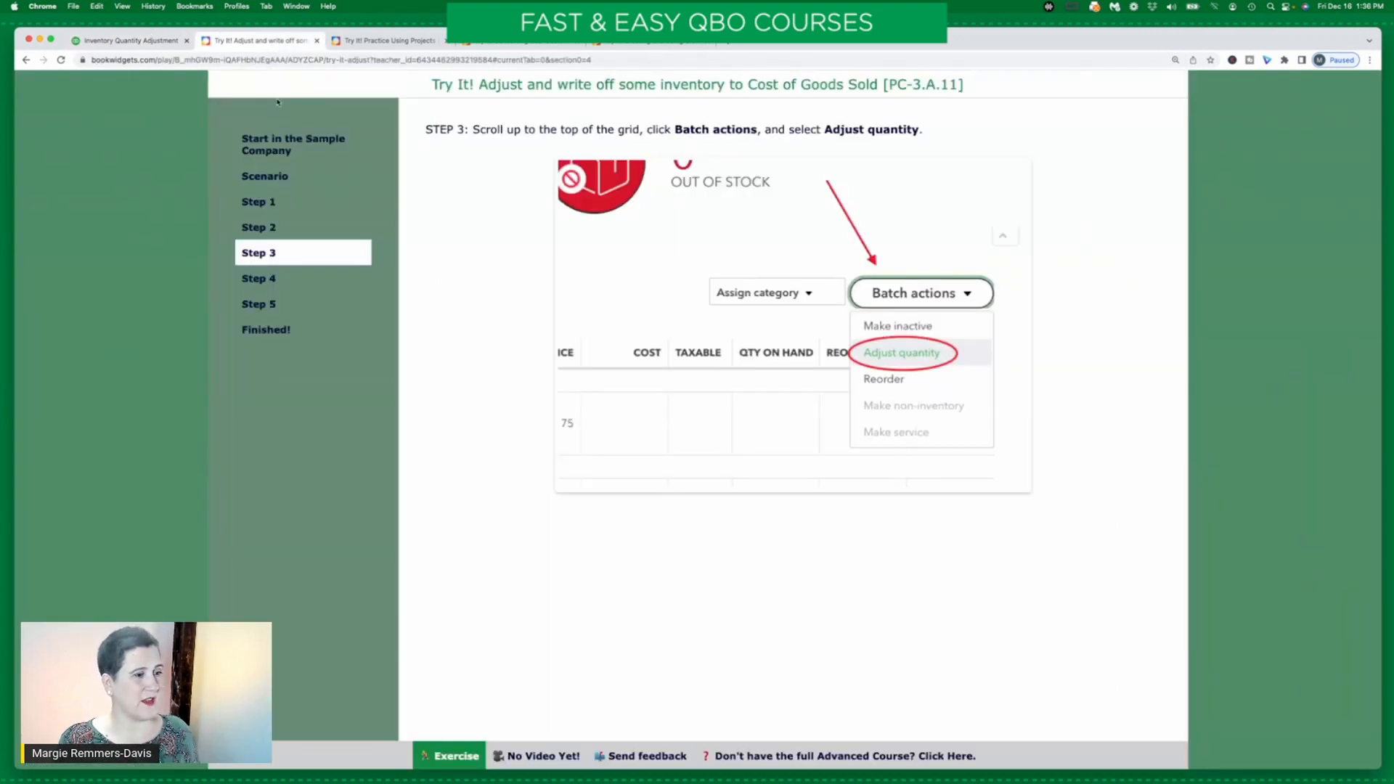
left_click(272, 280)
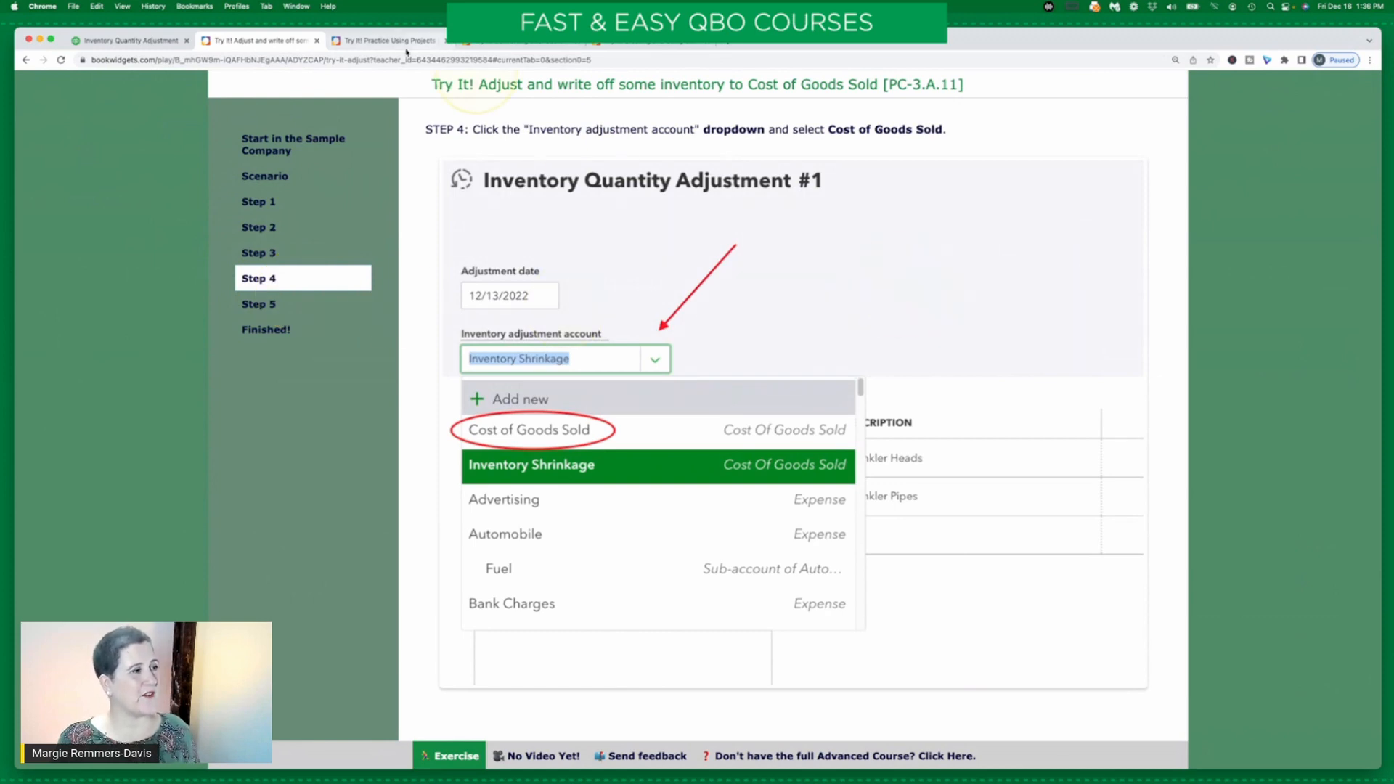
left_click(114, 43)
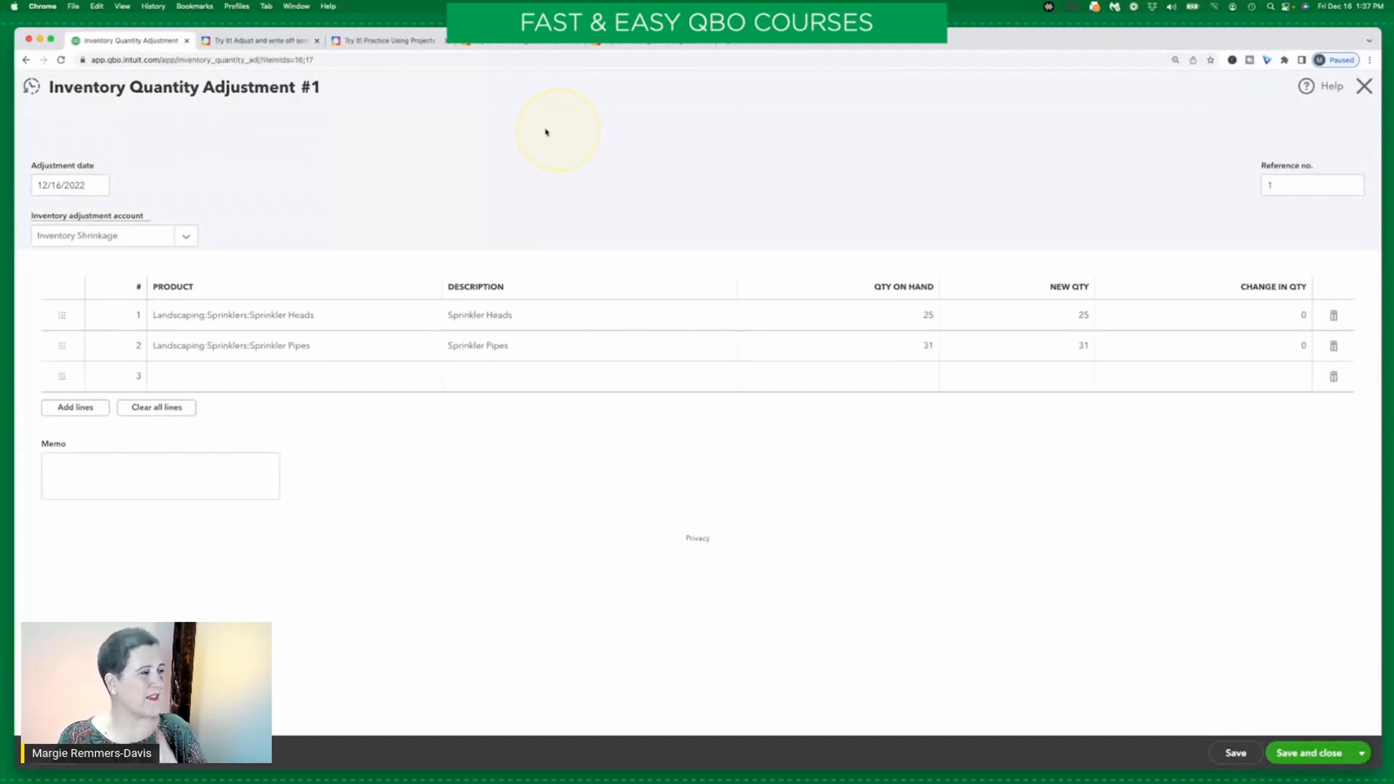
left_click(185, 236)
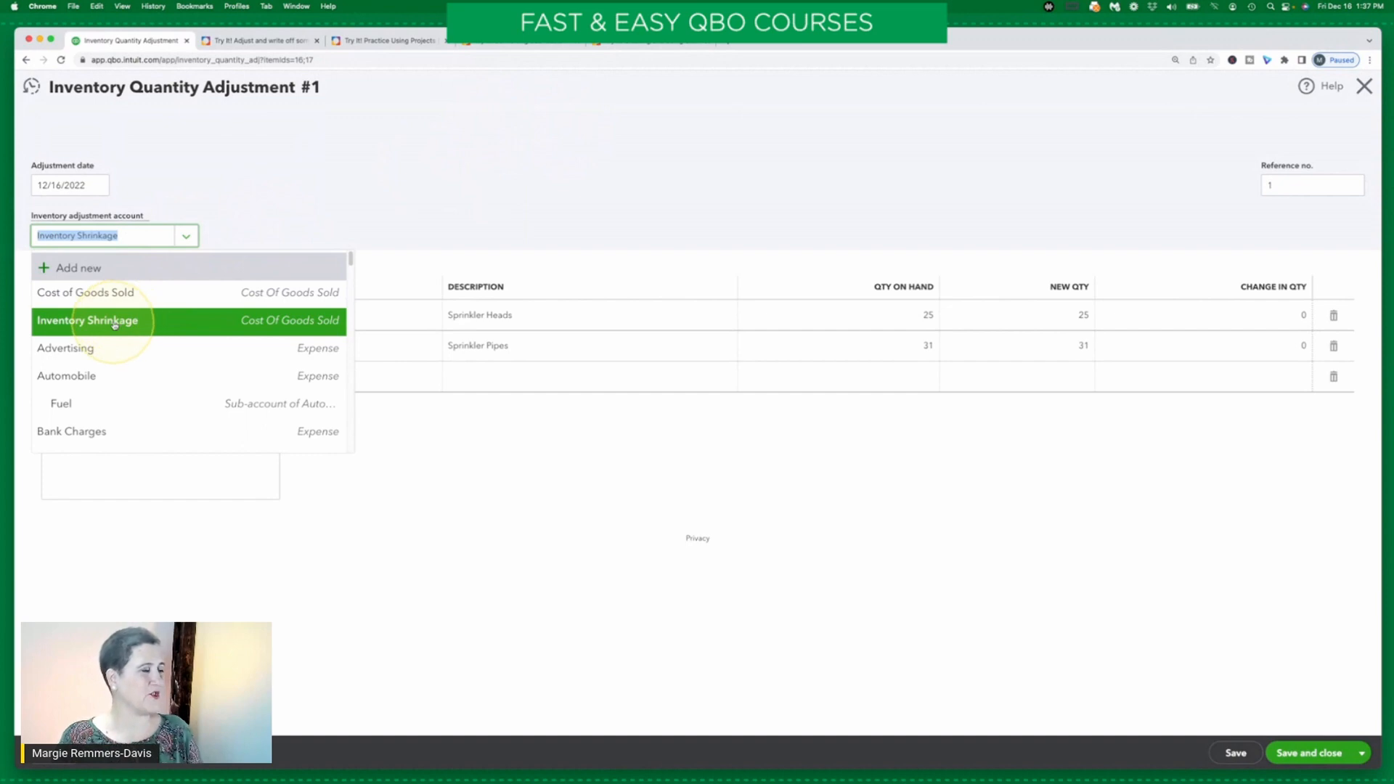
left_click(133, 291)
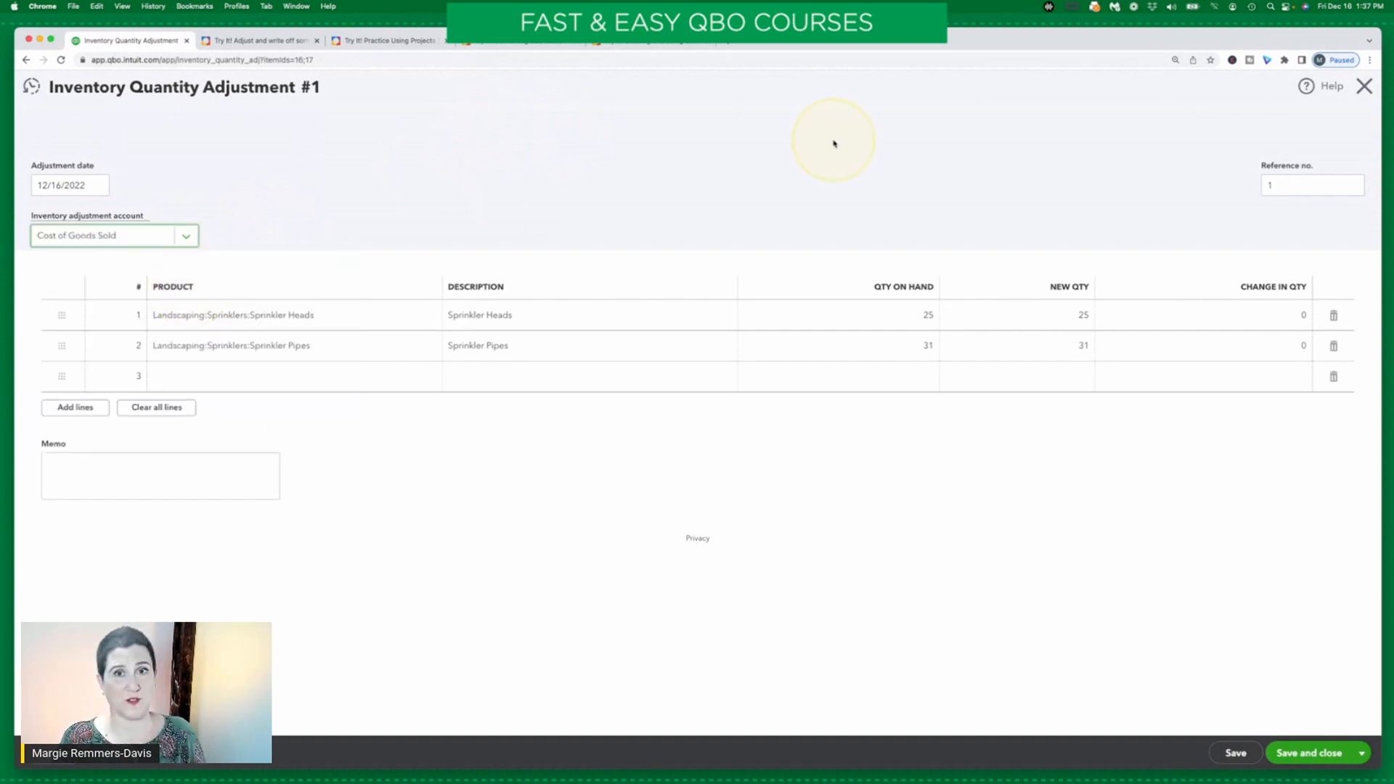
Following the exercise's Step 5, set the new quantity to 20 for Sprinkler Heads and 25 for Sprinkler Pipes, and save the adjustment
left_click(230, 41)
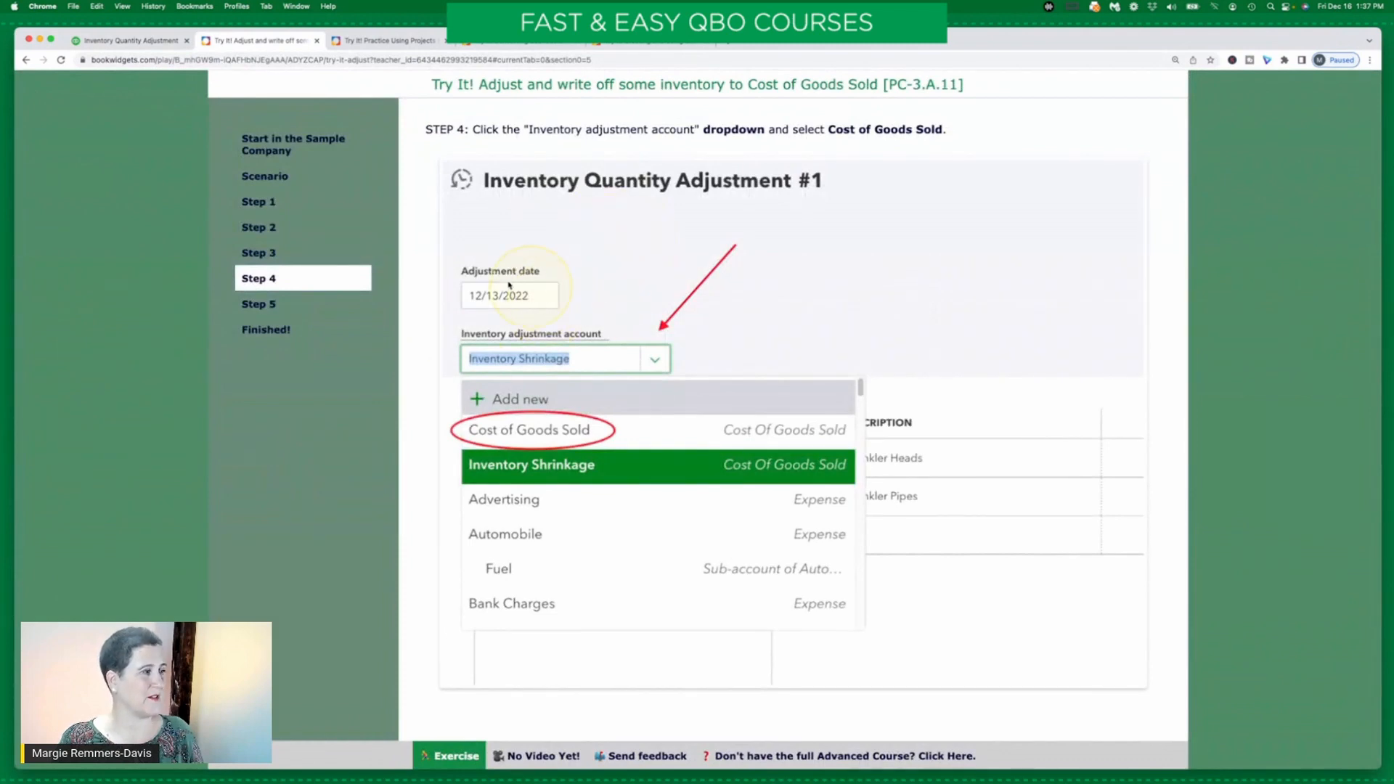
left_click(268, 306)
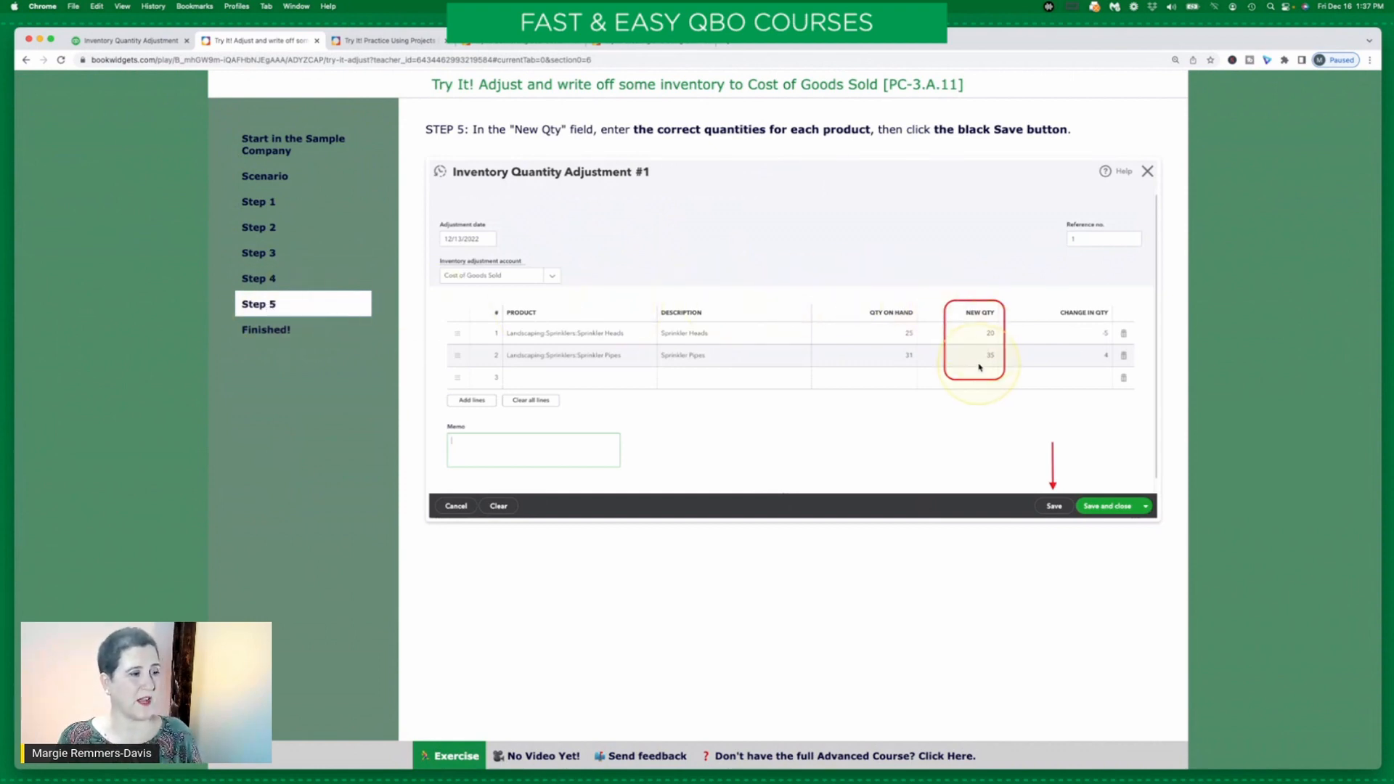
left_click(149, 42)
left_click(1074, 316)
type("2")
left_click(1057, 345)
type("25")
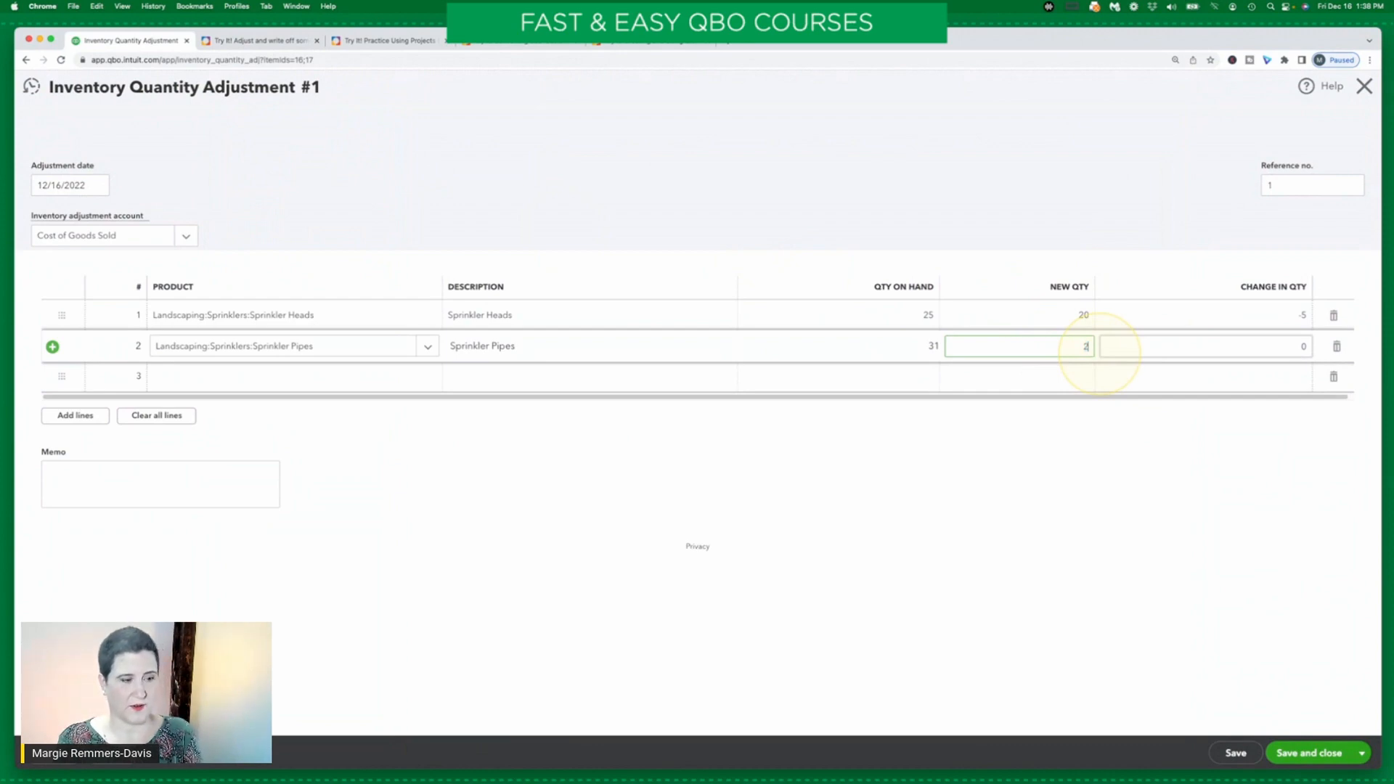
left_click(1097, 424)
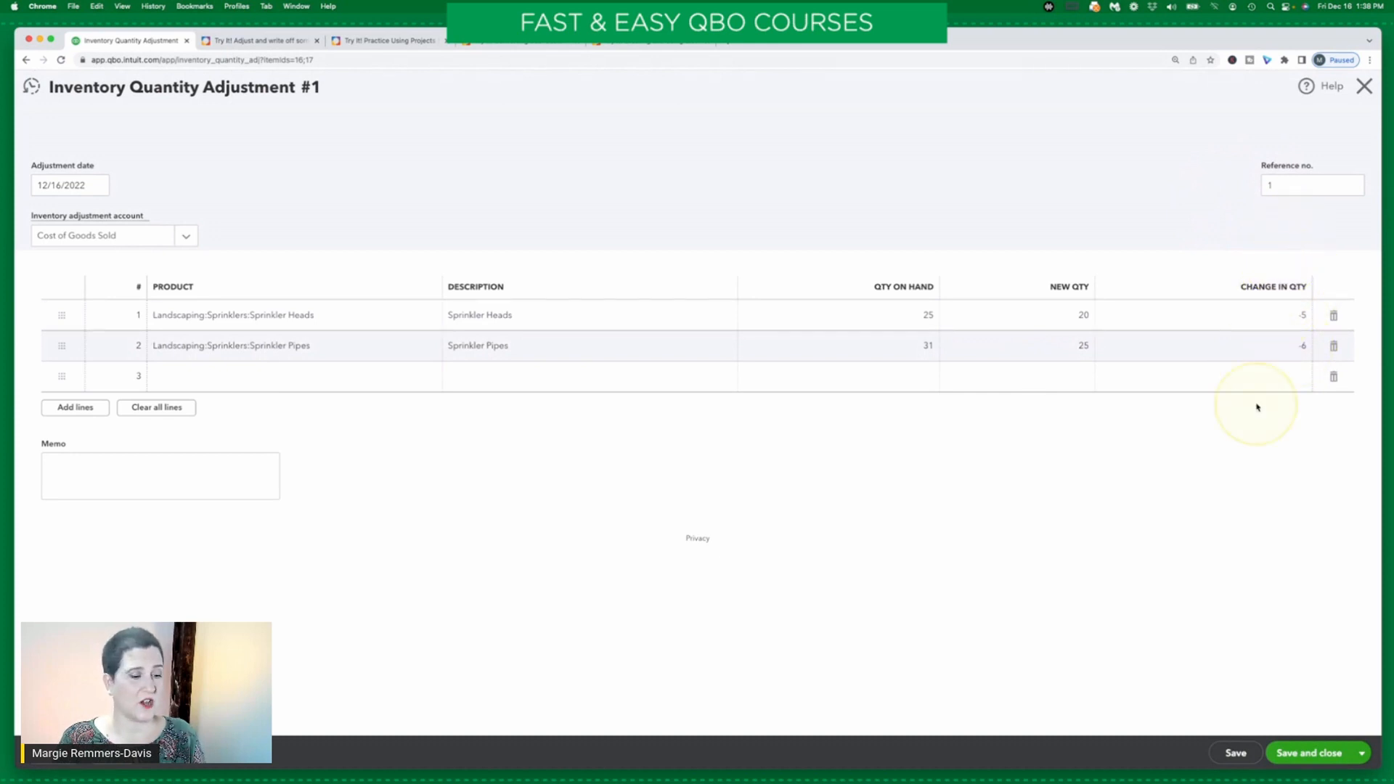
left_click(1236, 754)
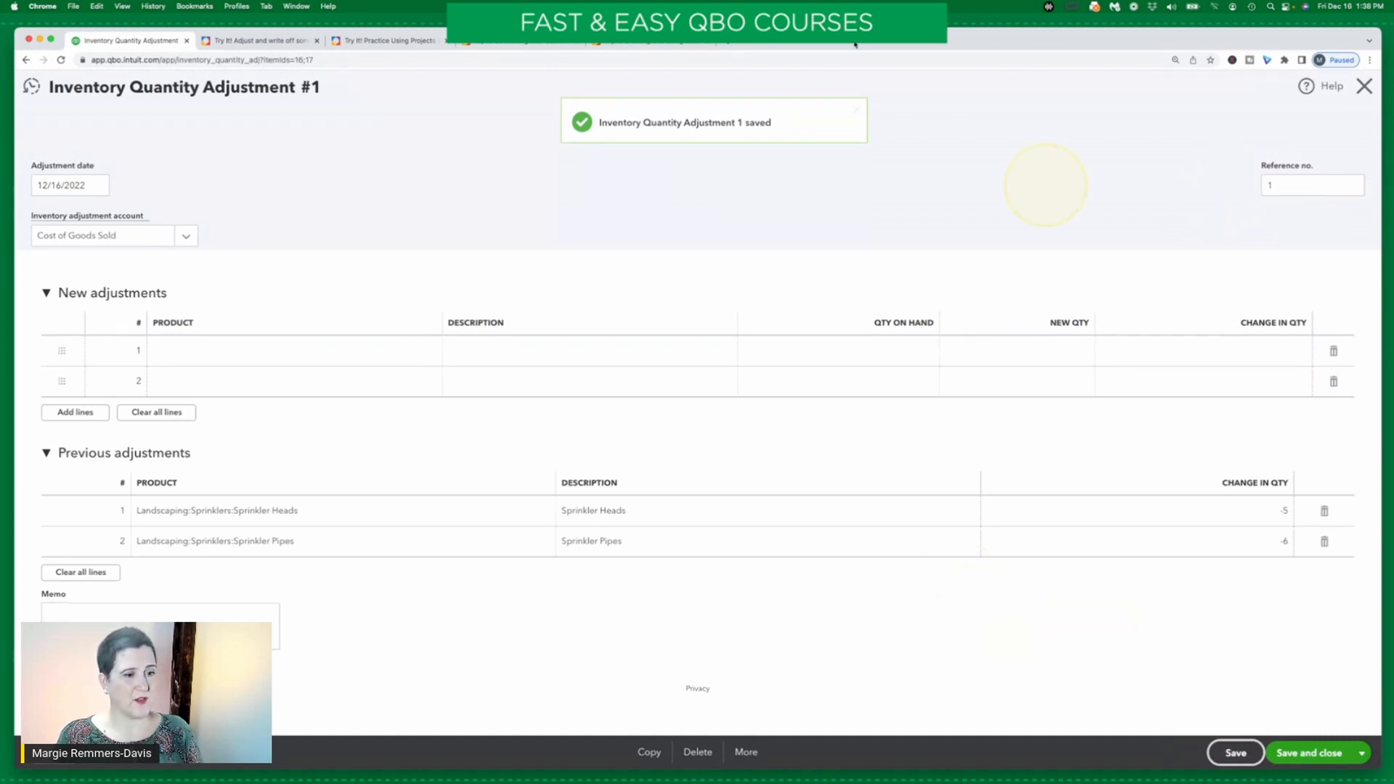
Read the exercise's Finished page and open the transaction journal of the saved inventory quantity adjustment in QuickBooks
left_click(279, 40)
left_click(268, 330)
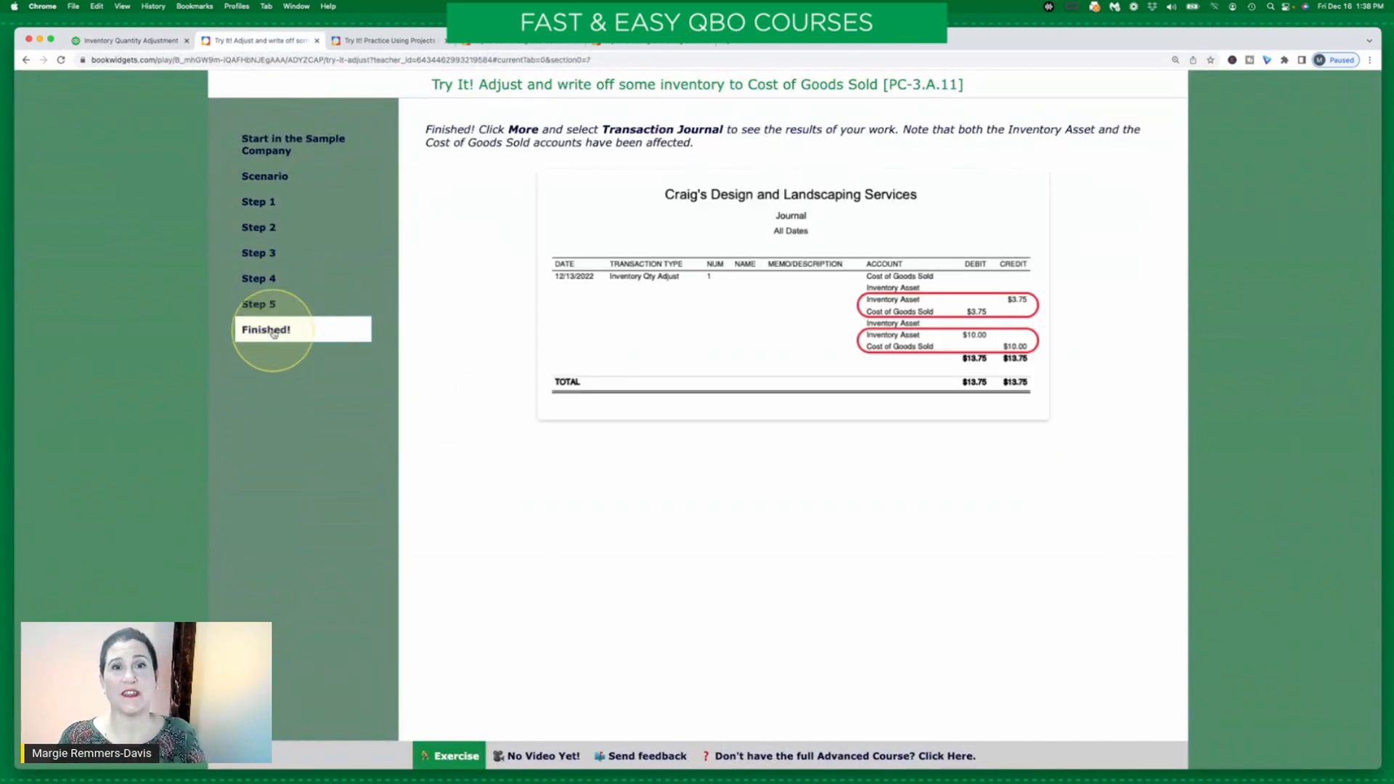
left_click(130, 40)
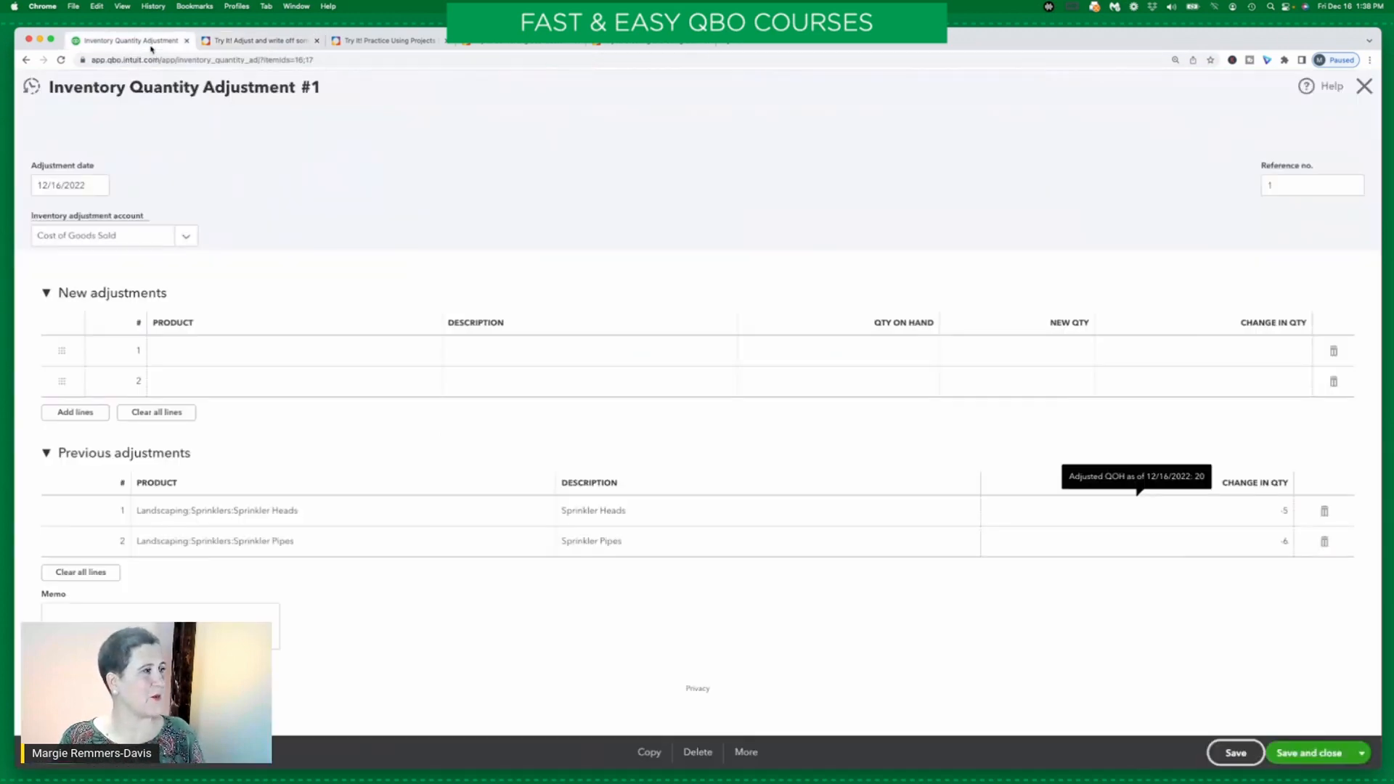
left_click(759, 755)
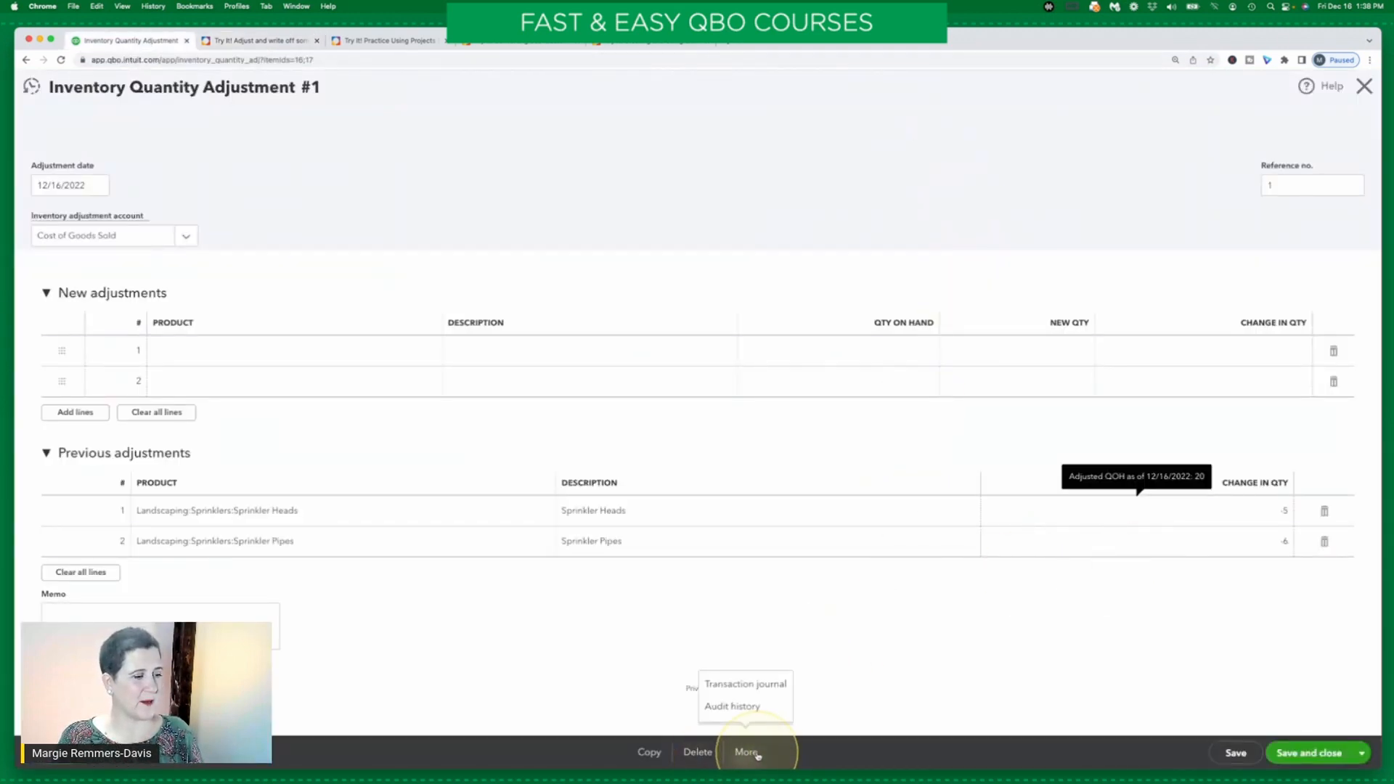
left_click(762, 684)
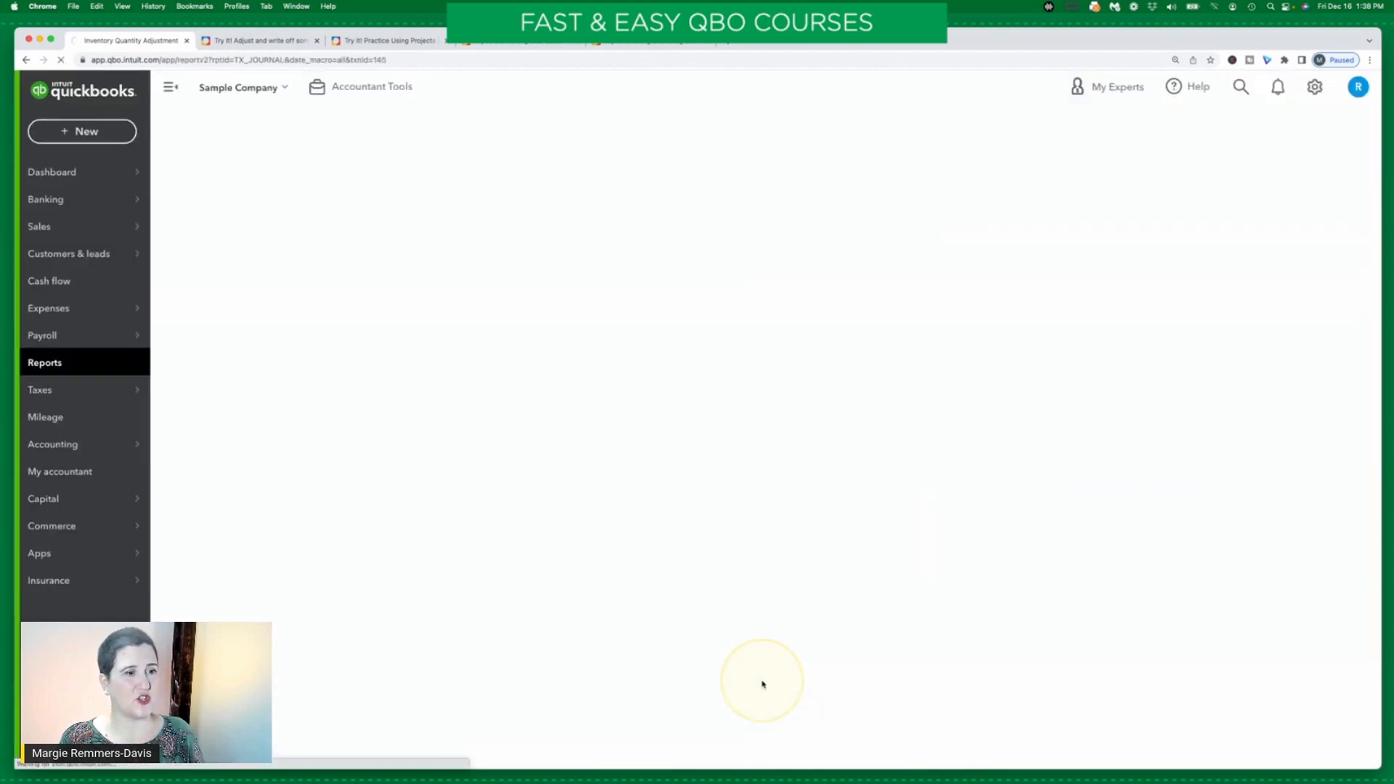
Compare the QuickBooks journal report of the inventory adjustment with the sample journal on the exercise's Finished page
left_click(260, 40)
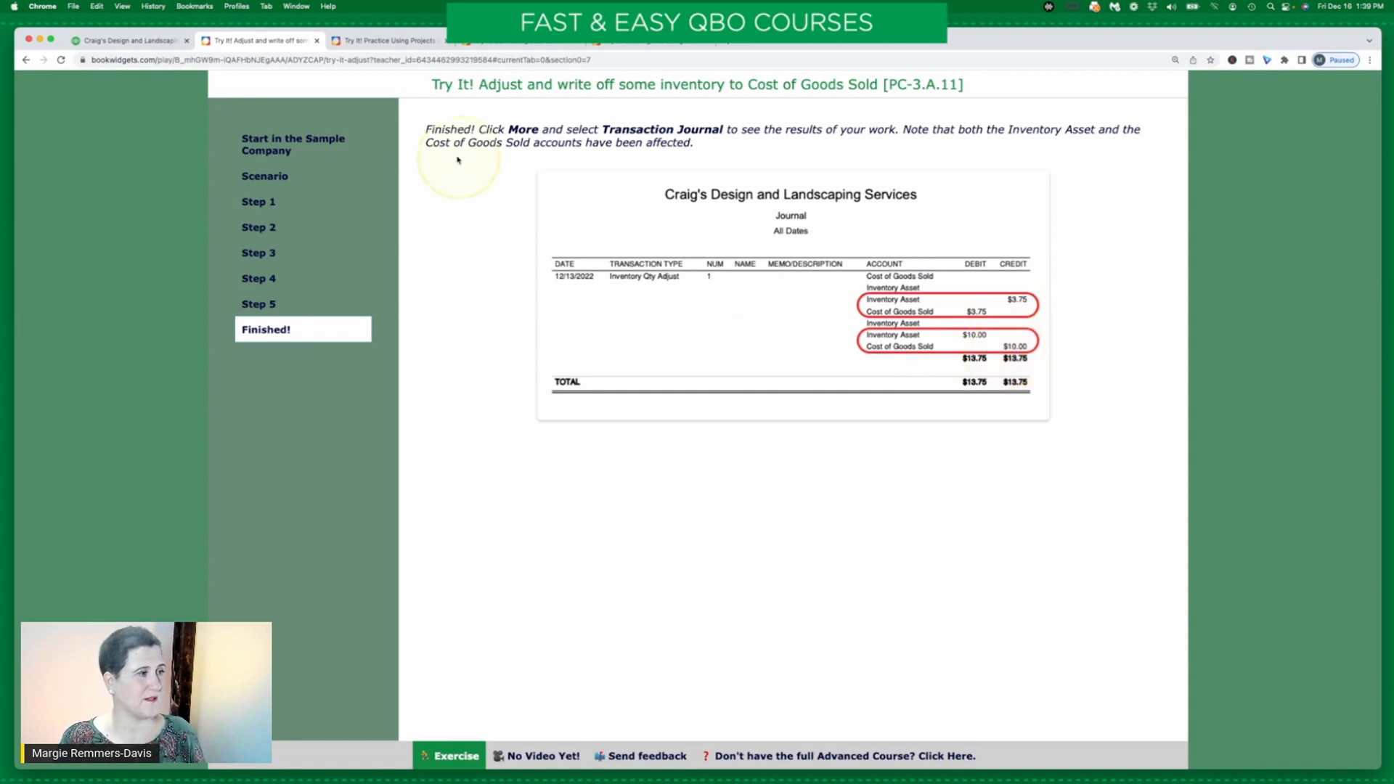
left_click(103, 40)
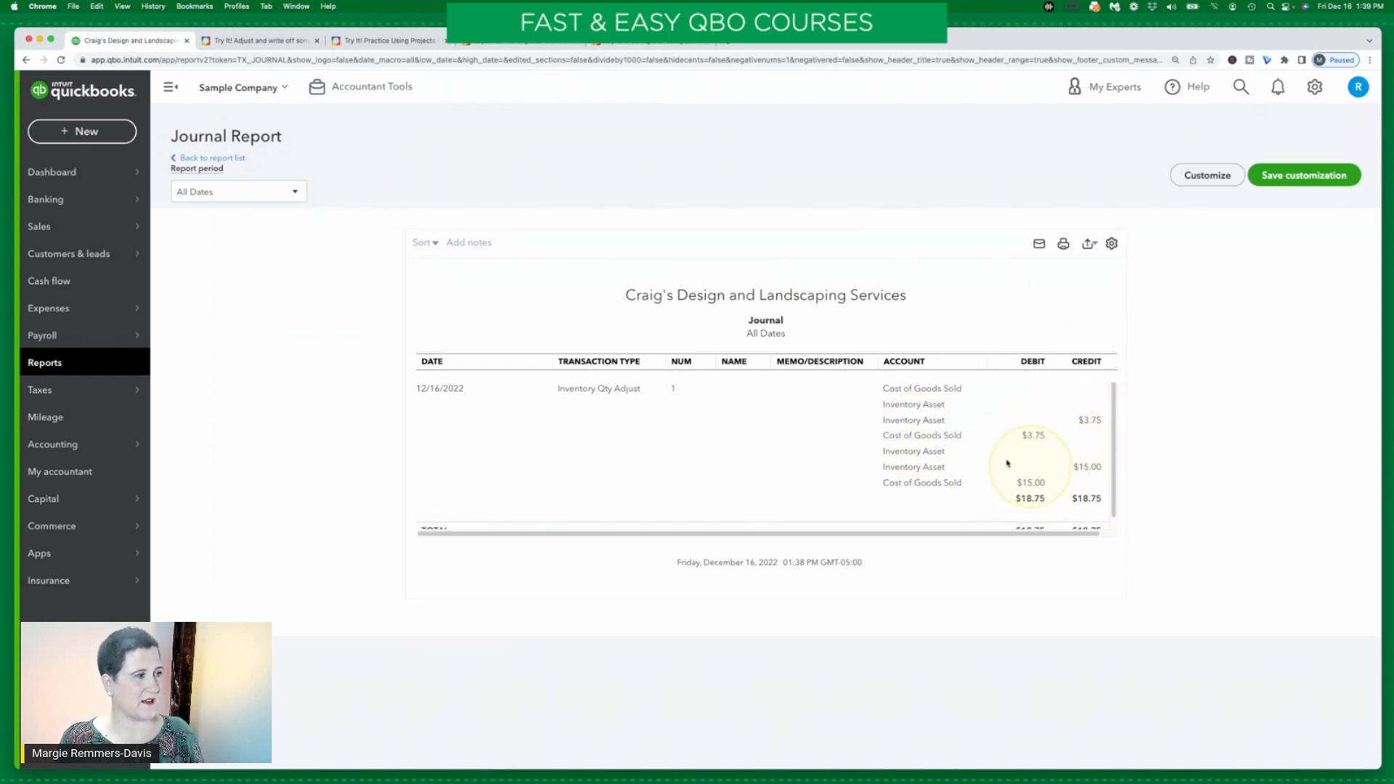
left_click(251, 41)
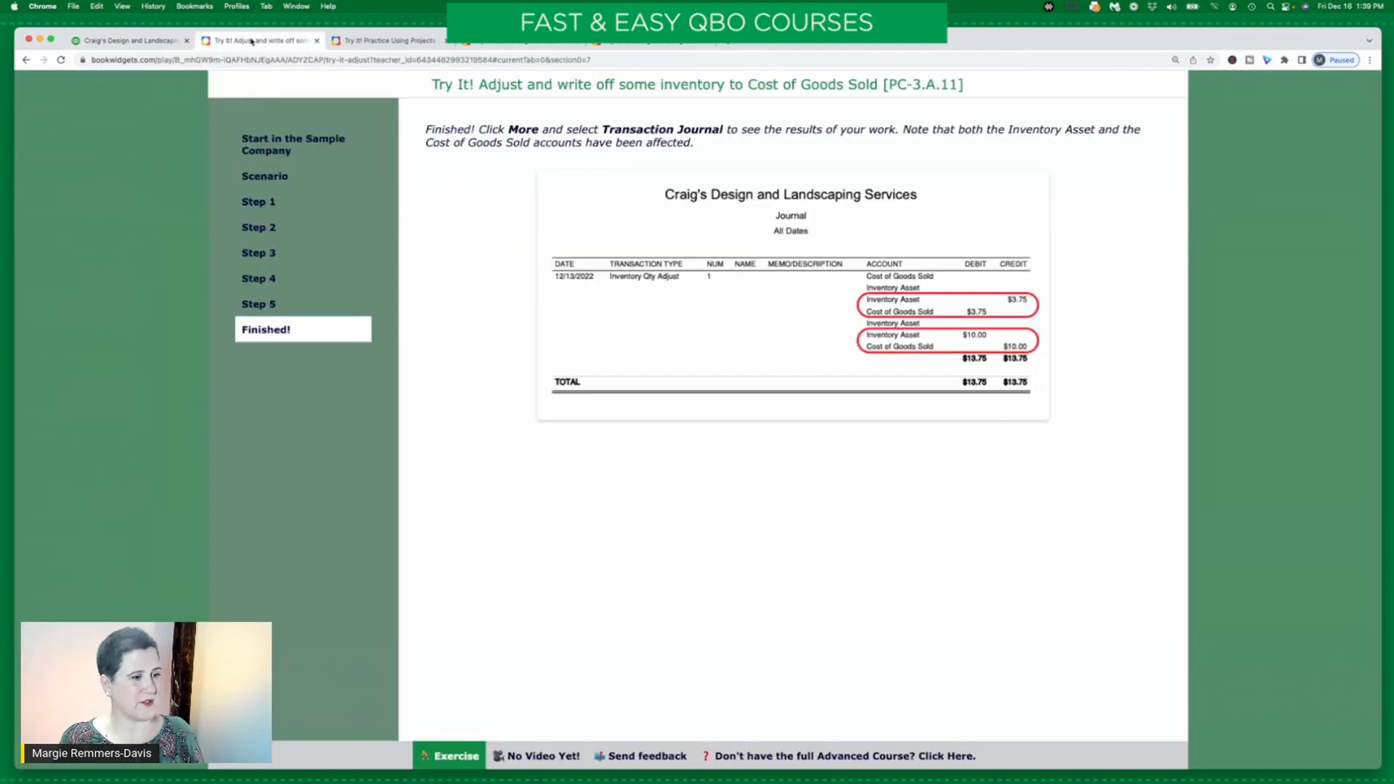
left_click(154, 41)
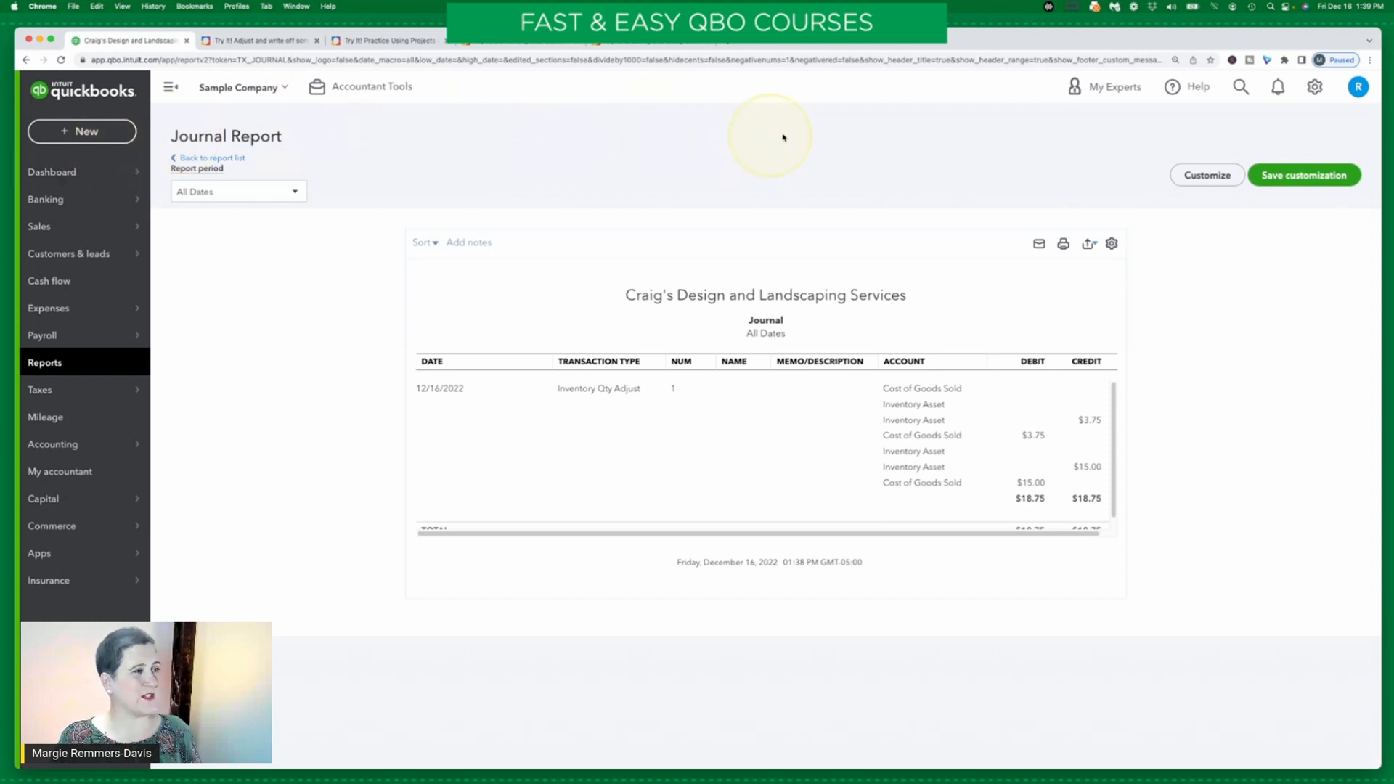
Switch to the Practice Using Projects exercise and read its course information, Scenario Part 1 and Step 1
left_click(403, 41)
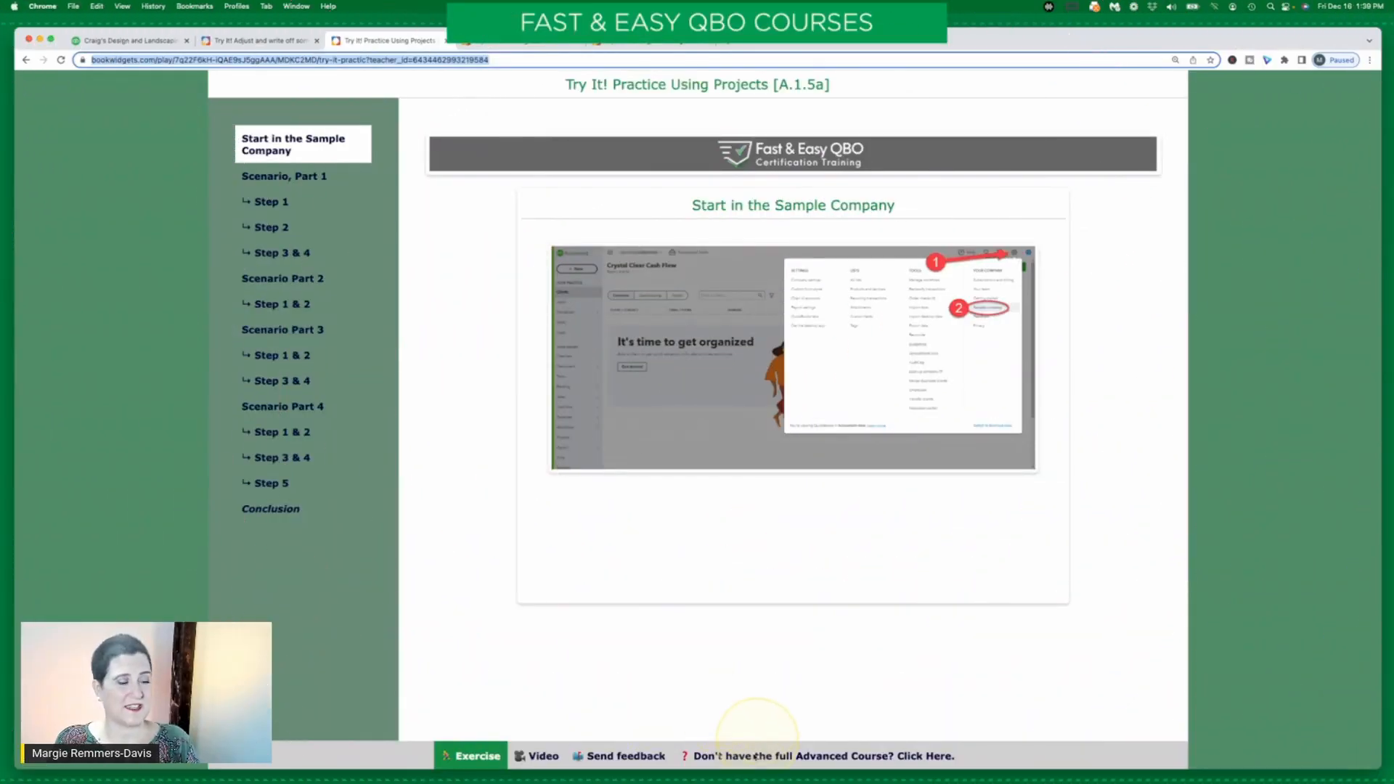
left_click(782, 761)
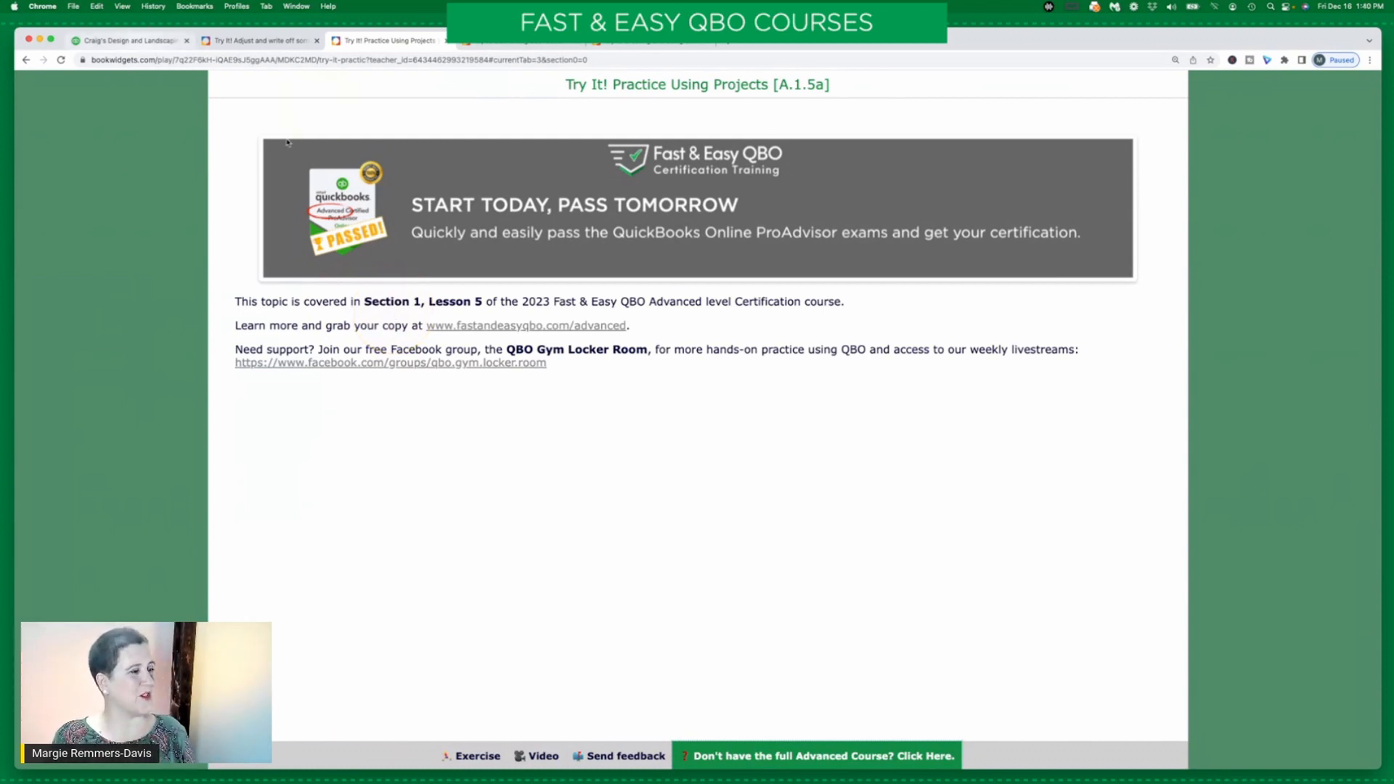
left_click(476, 757)
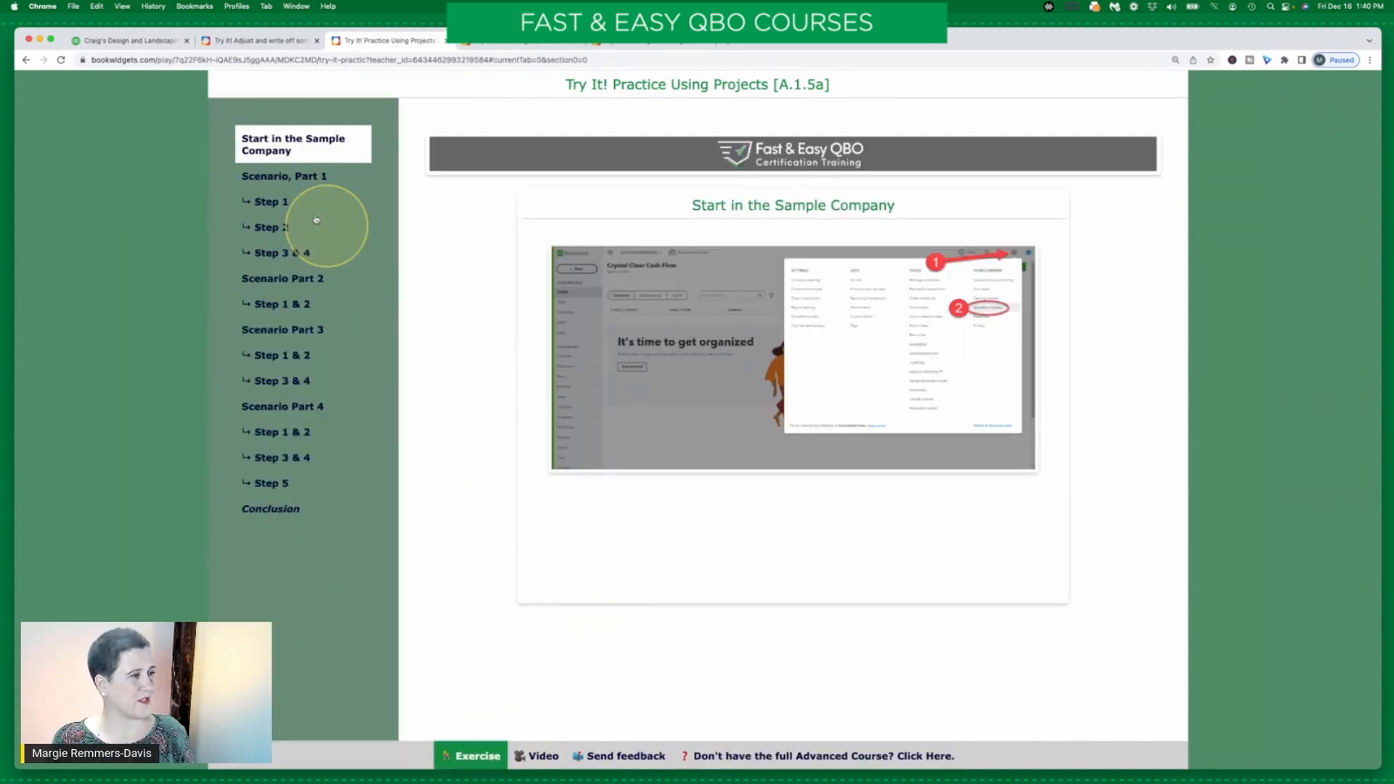
left_click(308, 179)
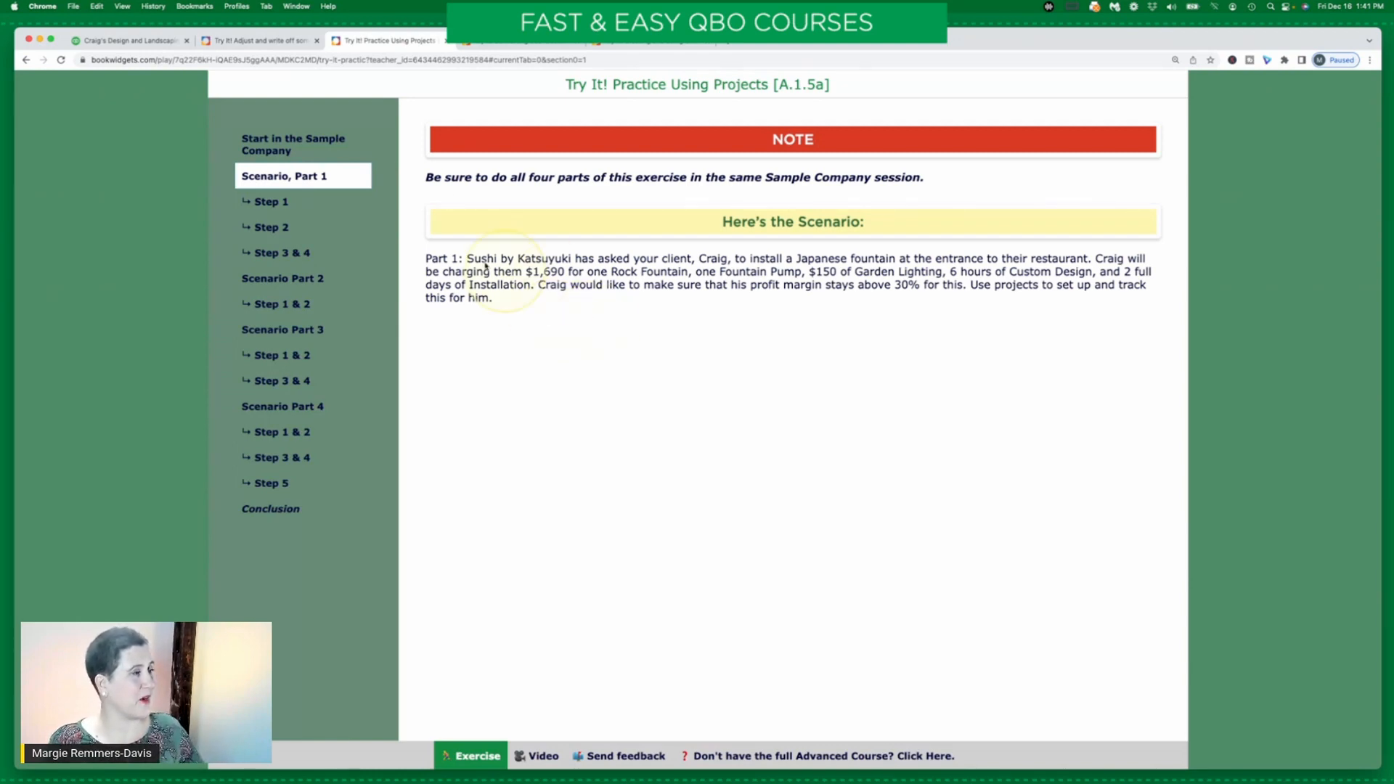
left_click(287, 205)
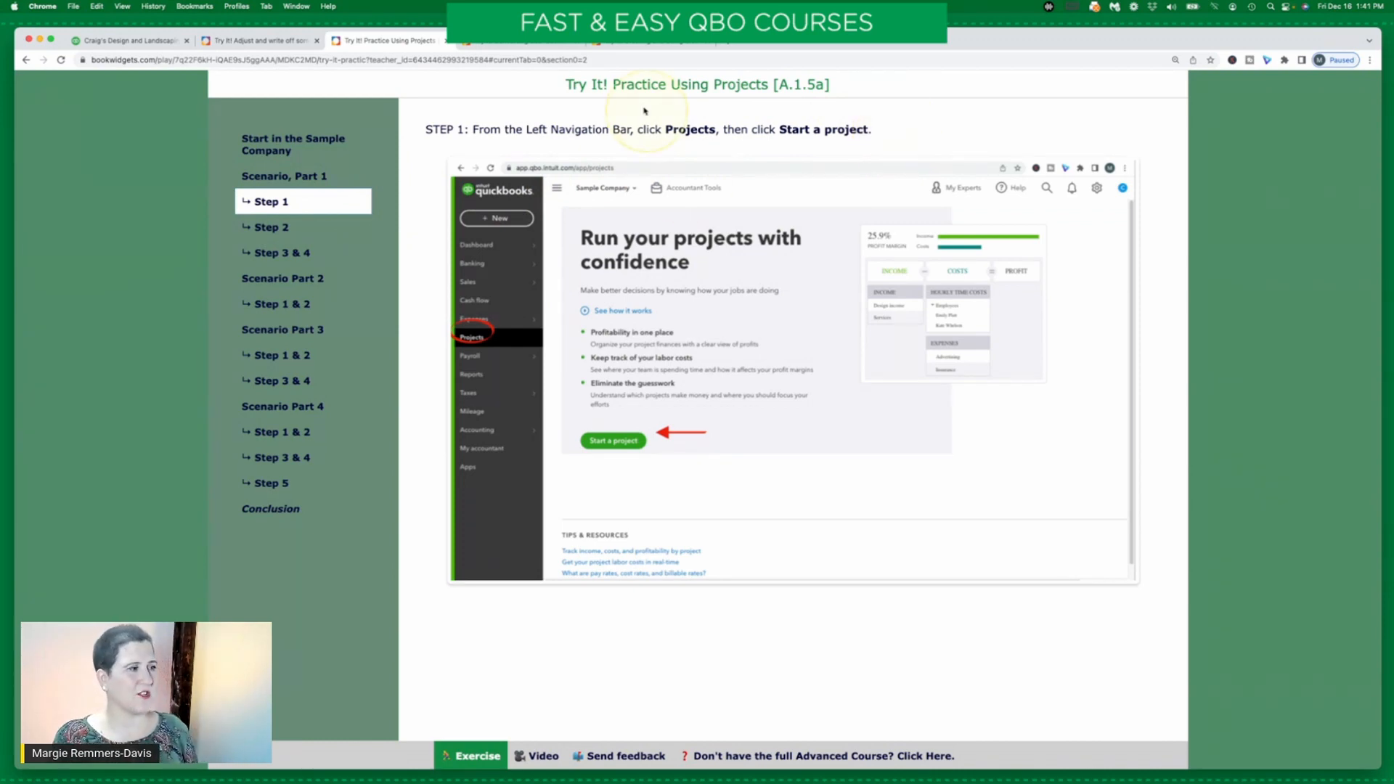
In QuickBooks' advanced account settings, turn on Projects to organize all job-related activity in one place, and save the setting
left_click(113, 42)
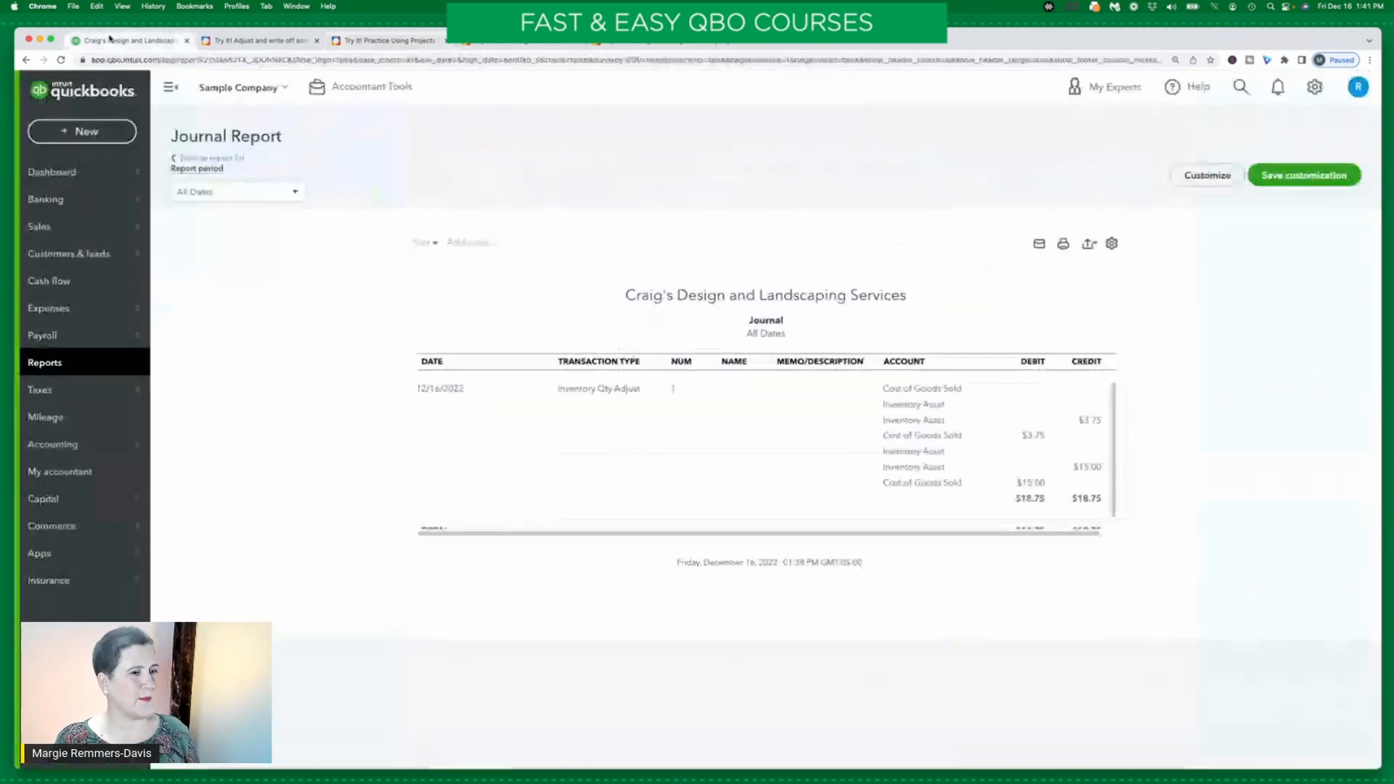
left_click(1314, 87)
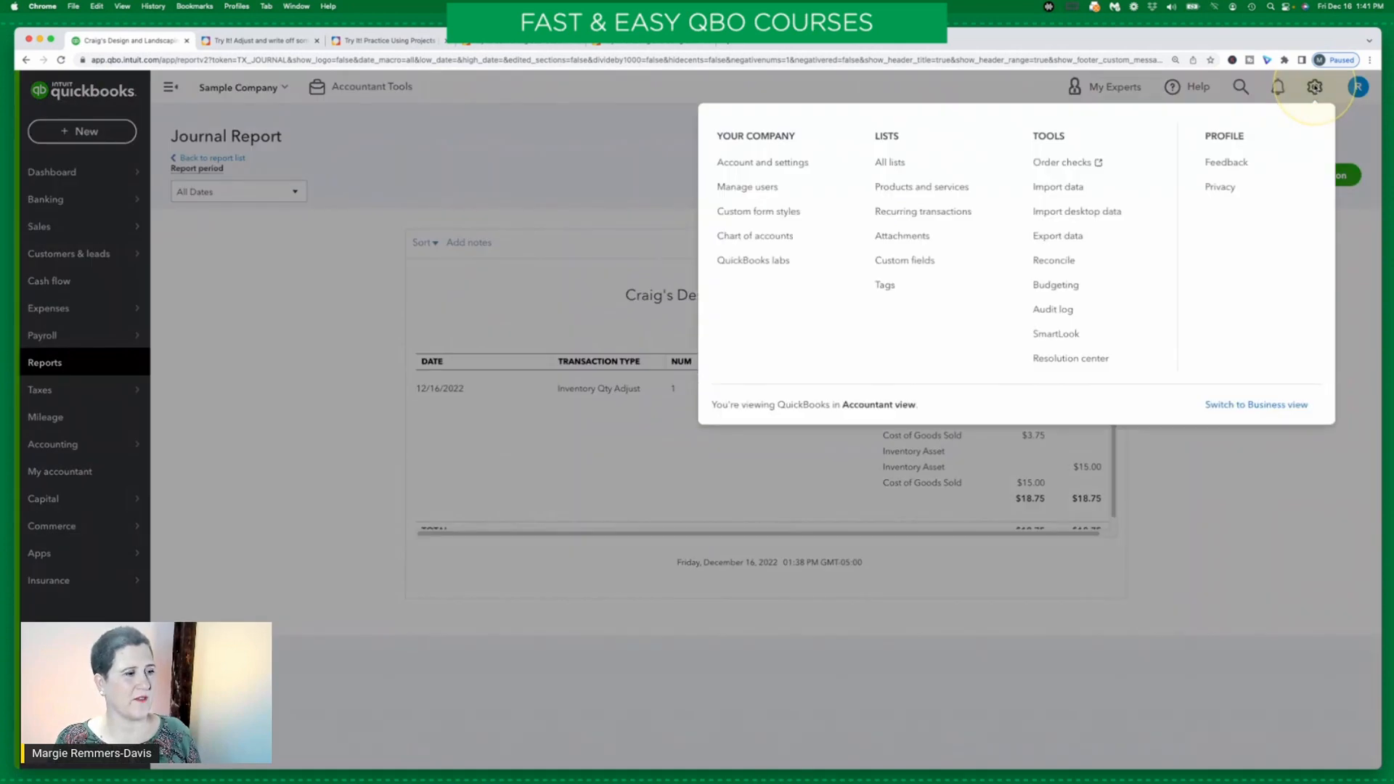
left_click(762, 163)
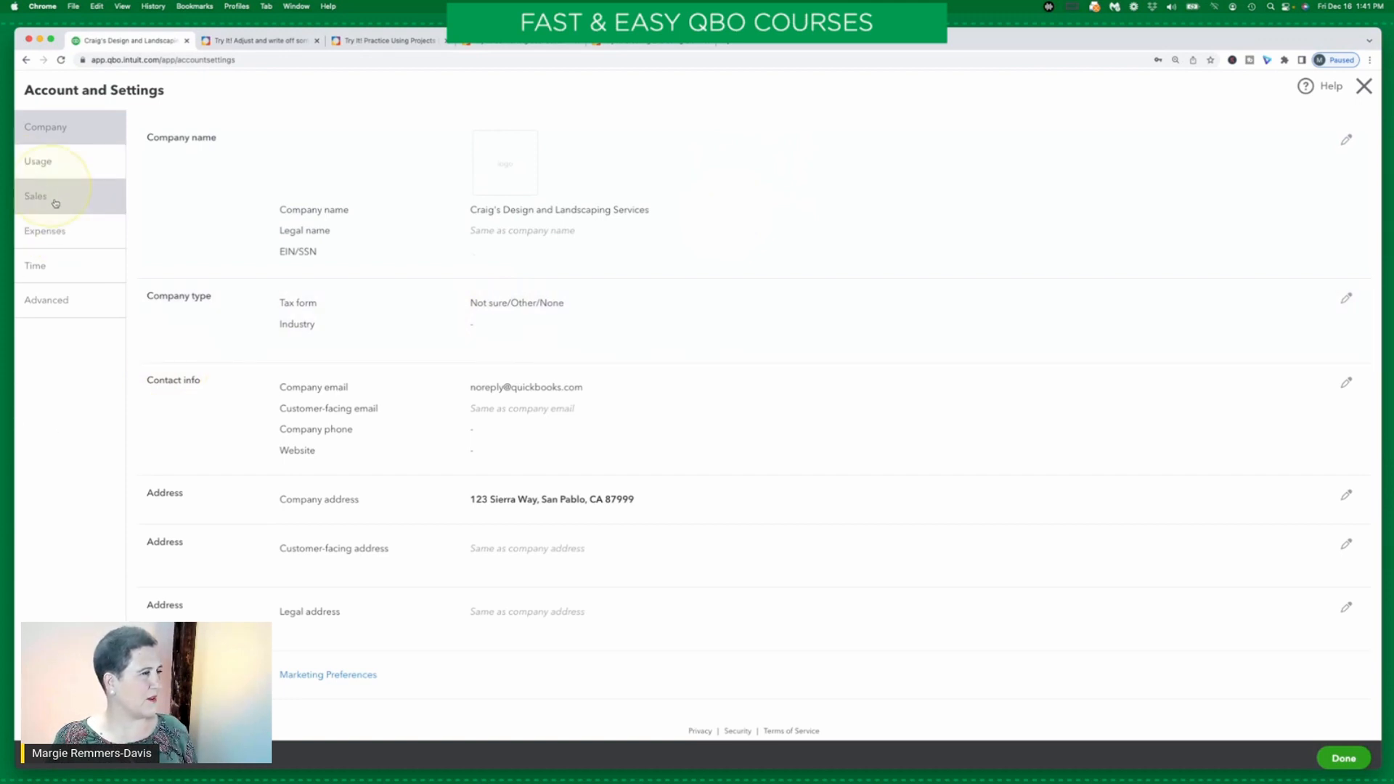
left_click(56, 202)
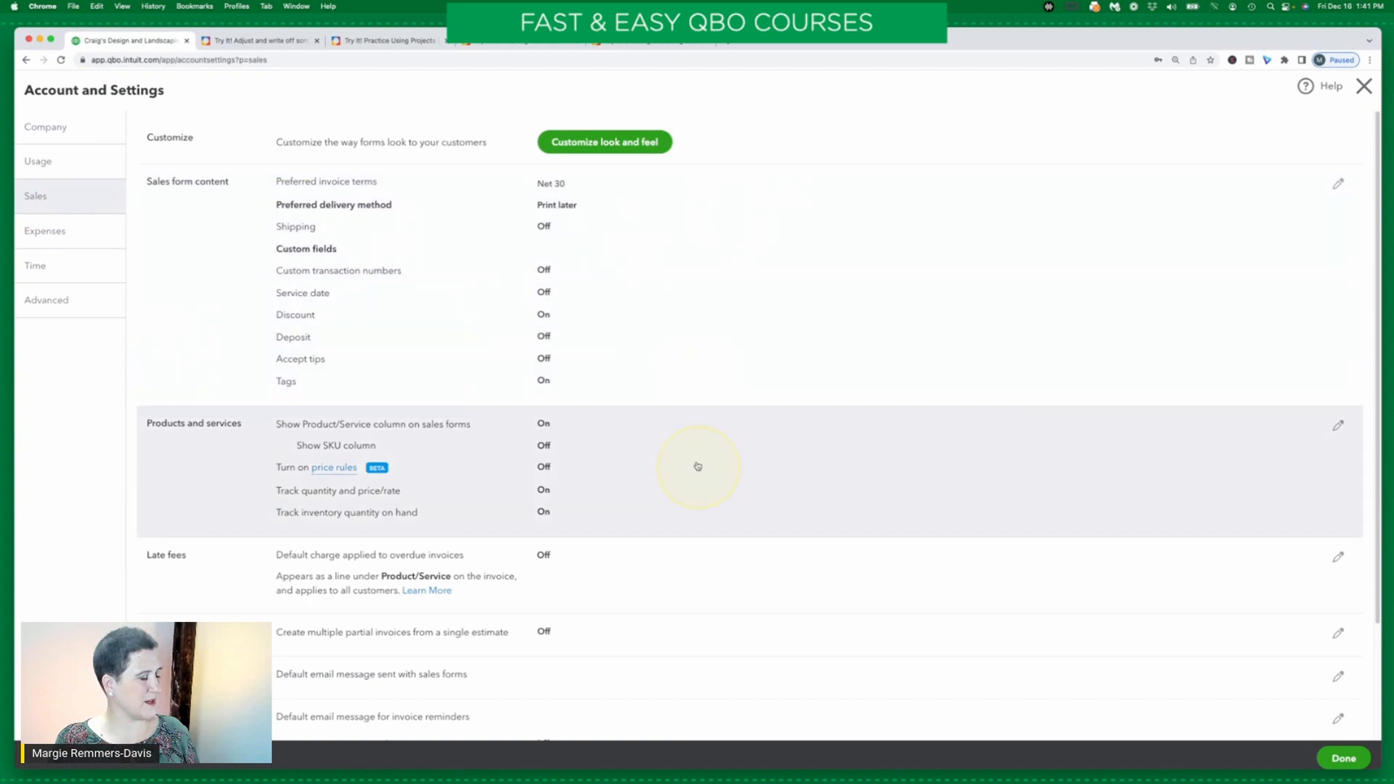
scroll(697, 464, "down", 3)
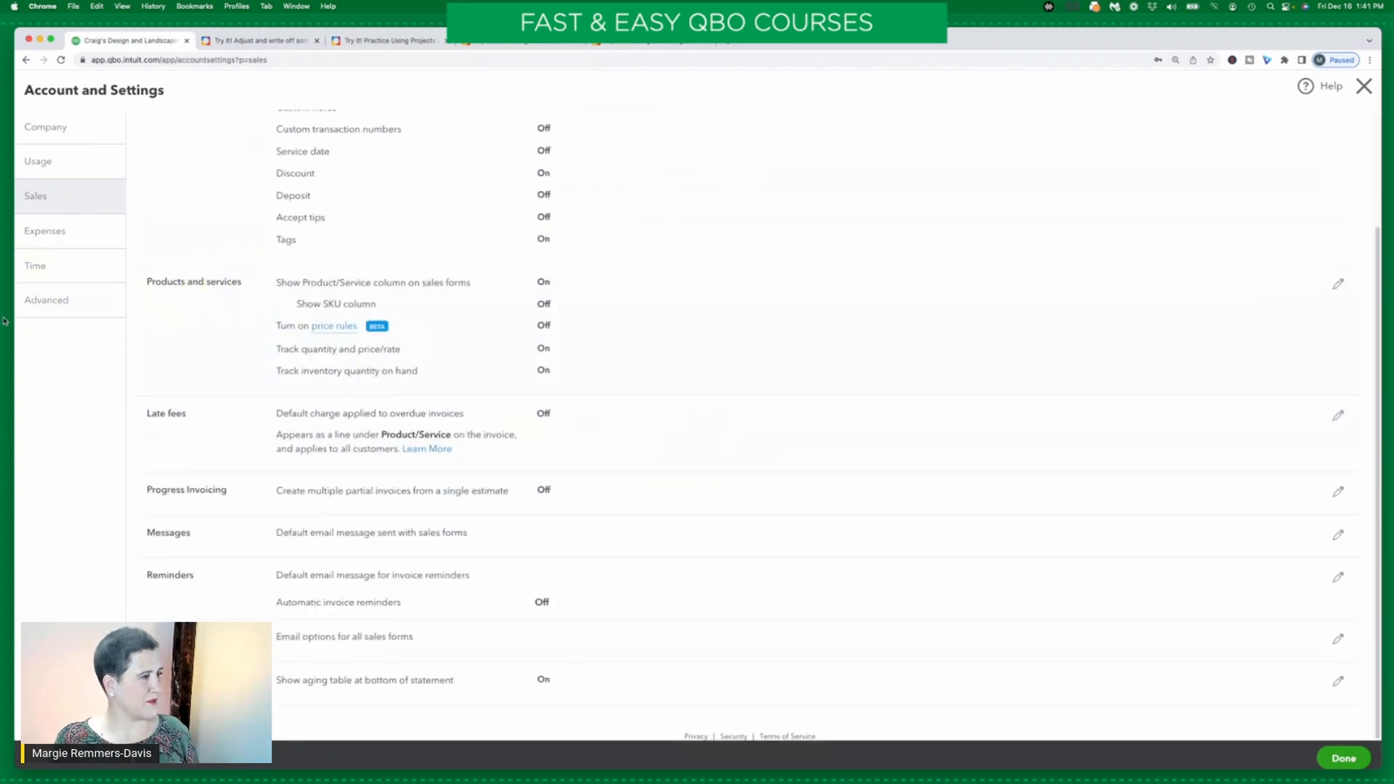
left_click(62, 299)
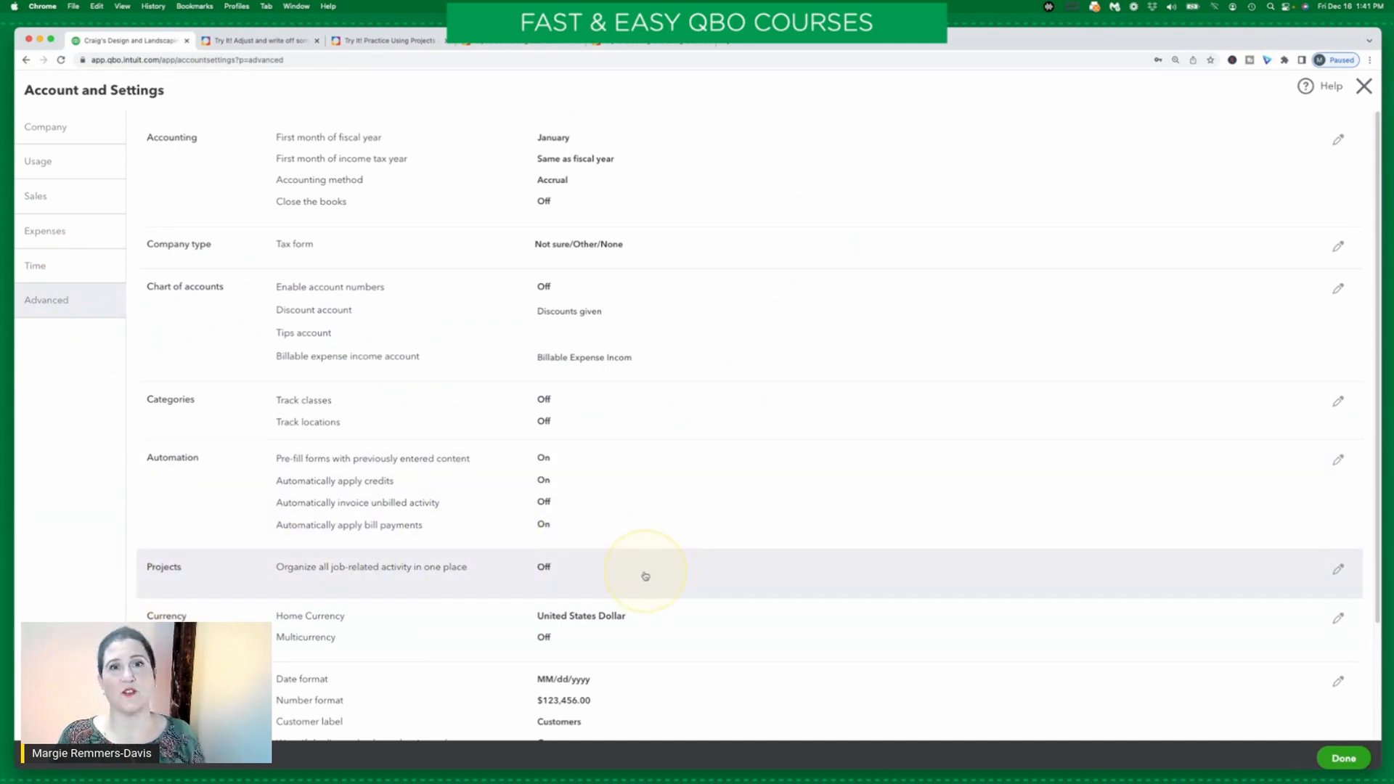
left_click(653, 581)
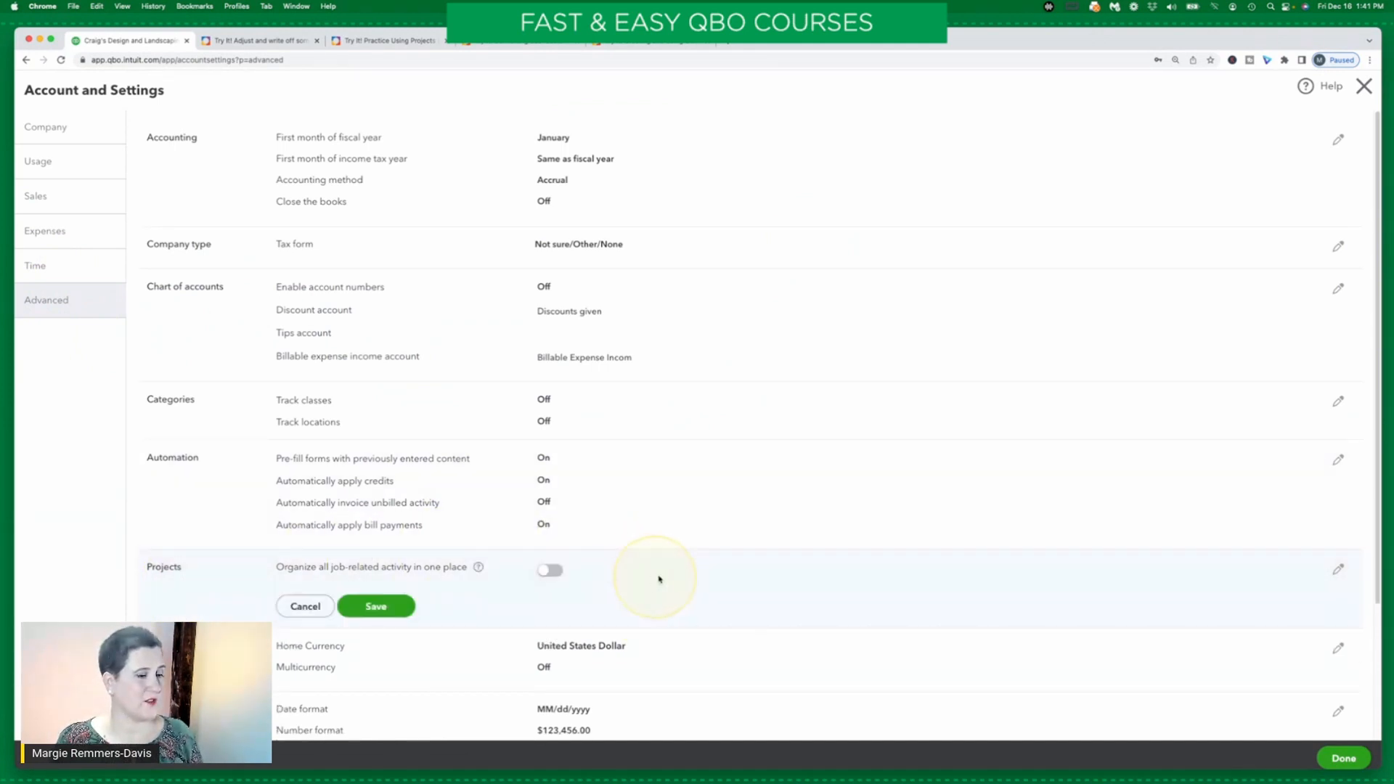
left_click(550, 570)
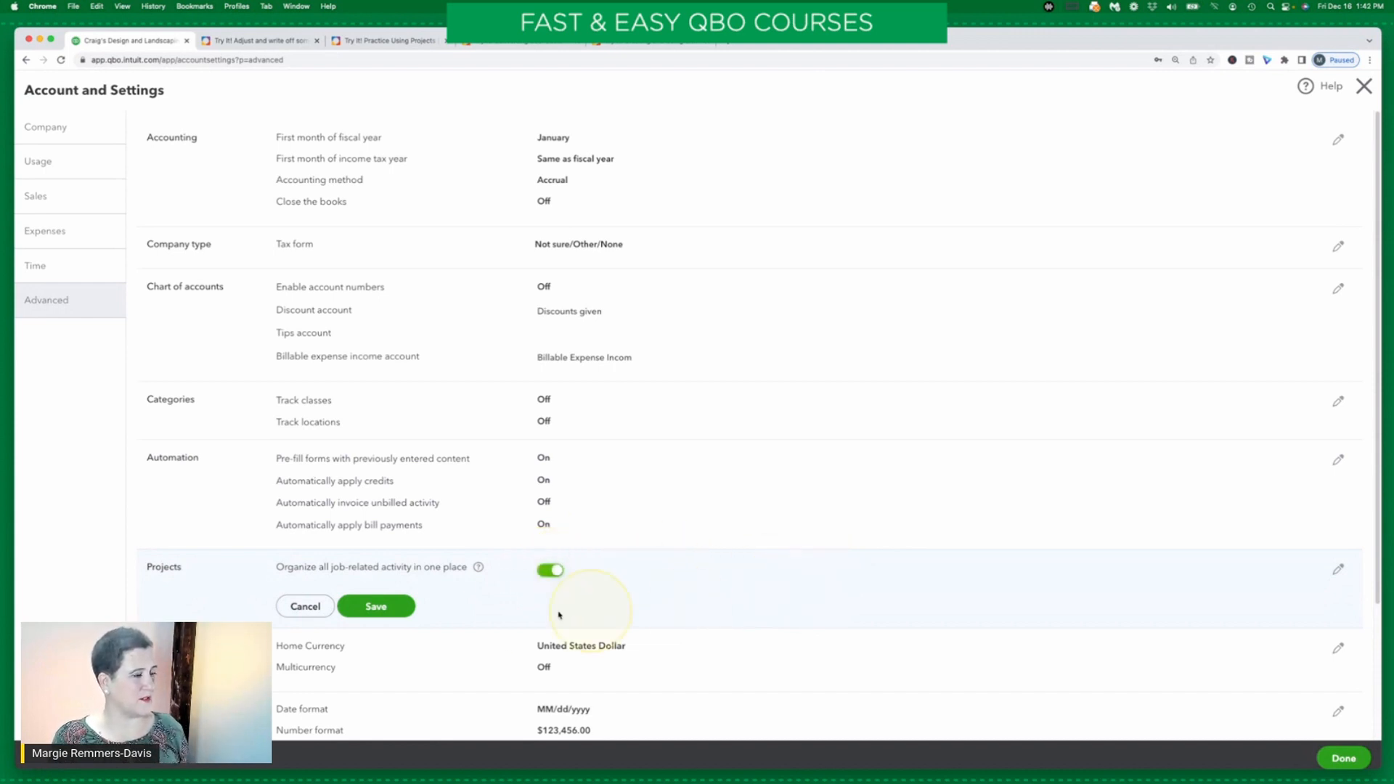
left_click(383, 607)
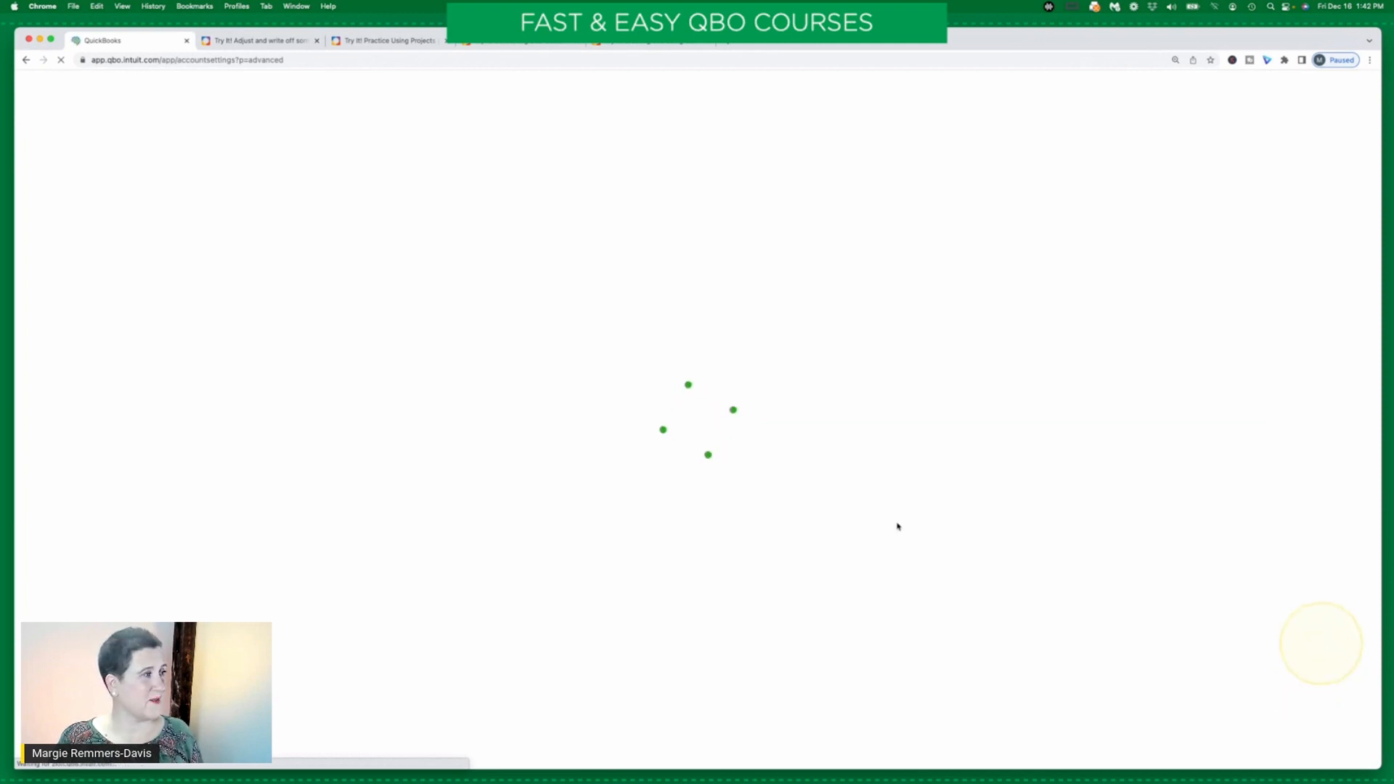
Close the finished inventory write-off exercise and return to QuickBooks
left_click(266, 42)
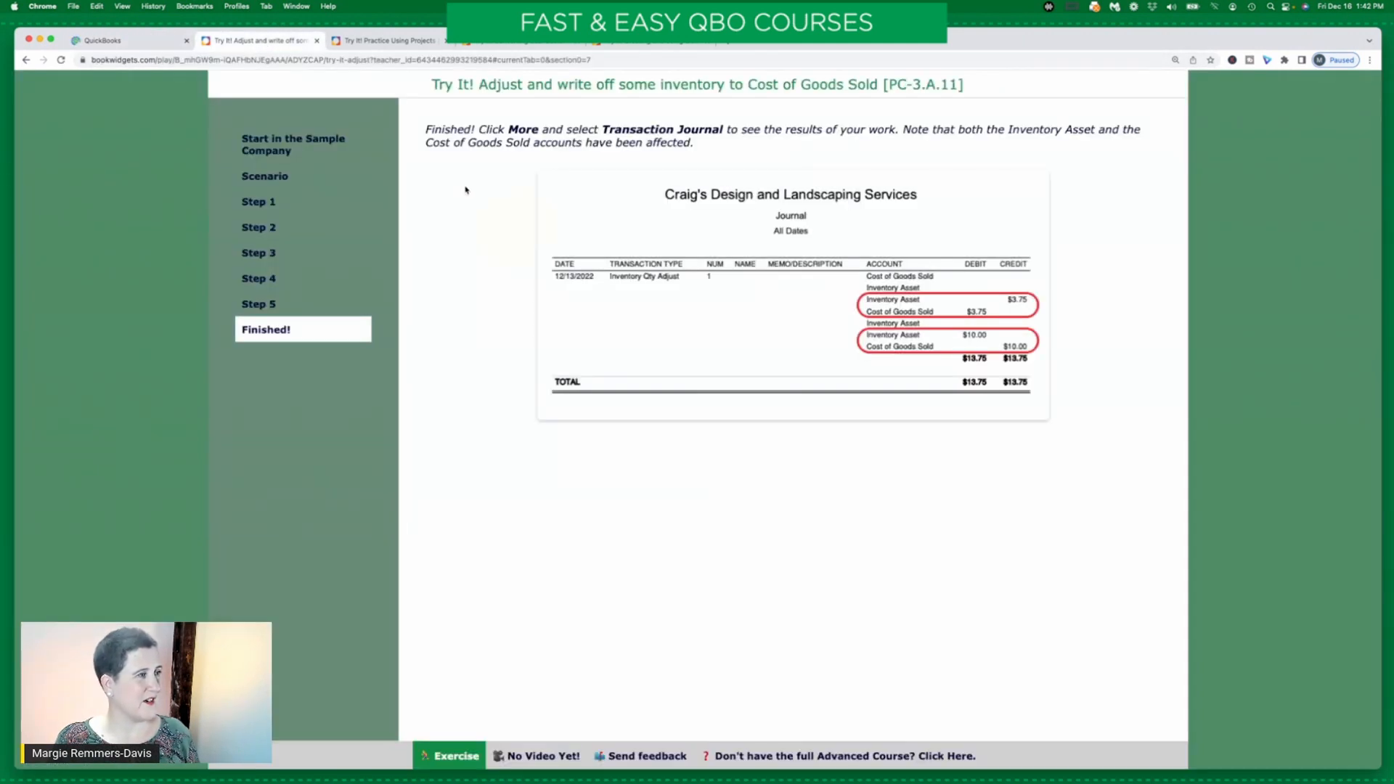
left_click(317, 41)
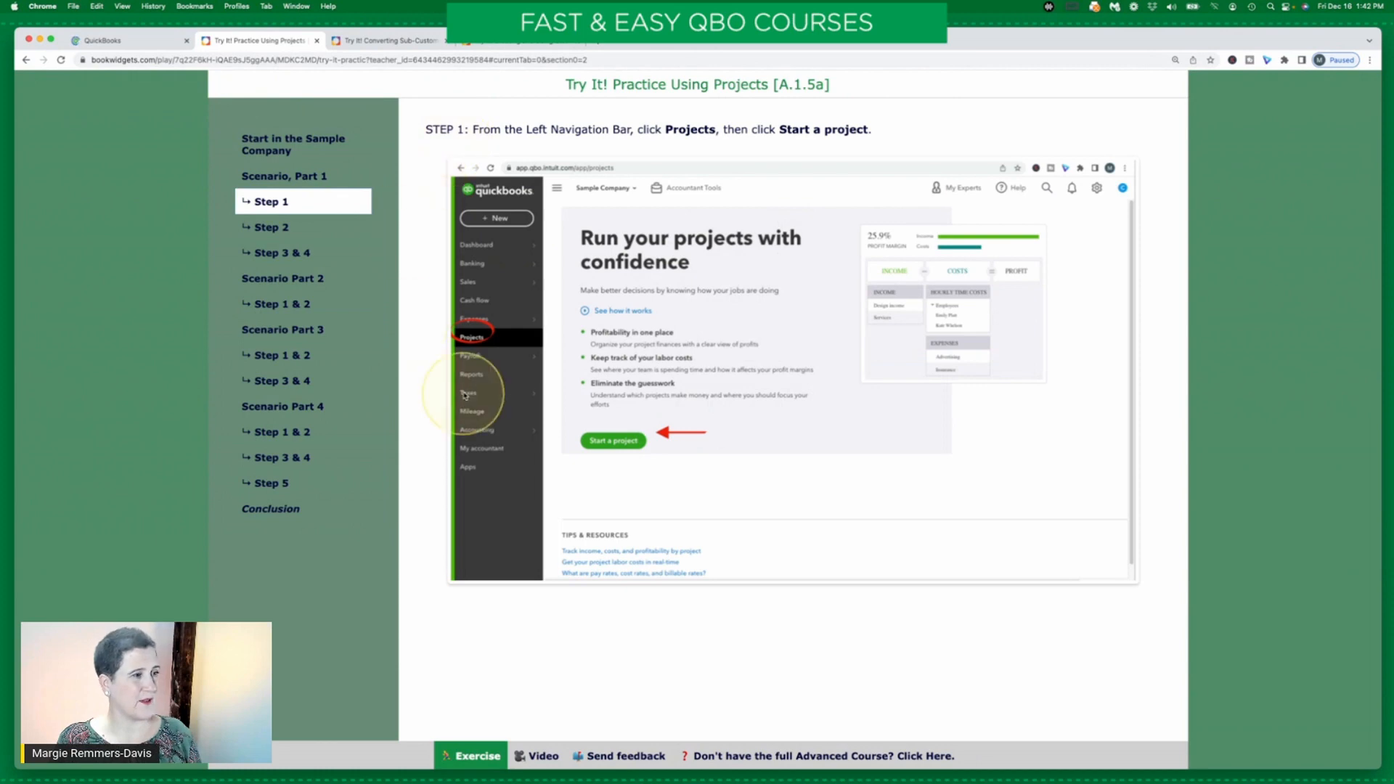
left_click(150, 42)
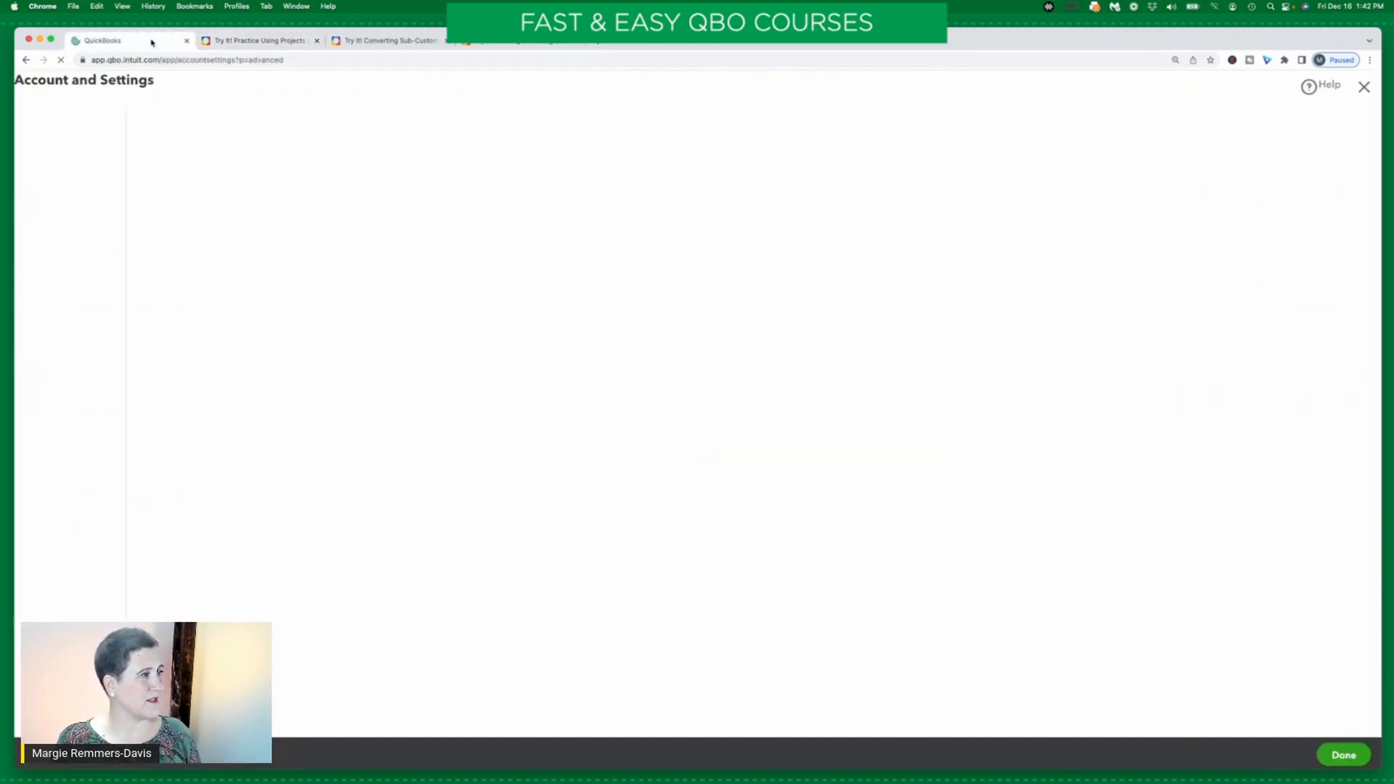
Leave Account and Settings and start a new project in QuickBooks, following the exercise's Step 1
left_click(1348, 758)
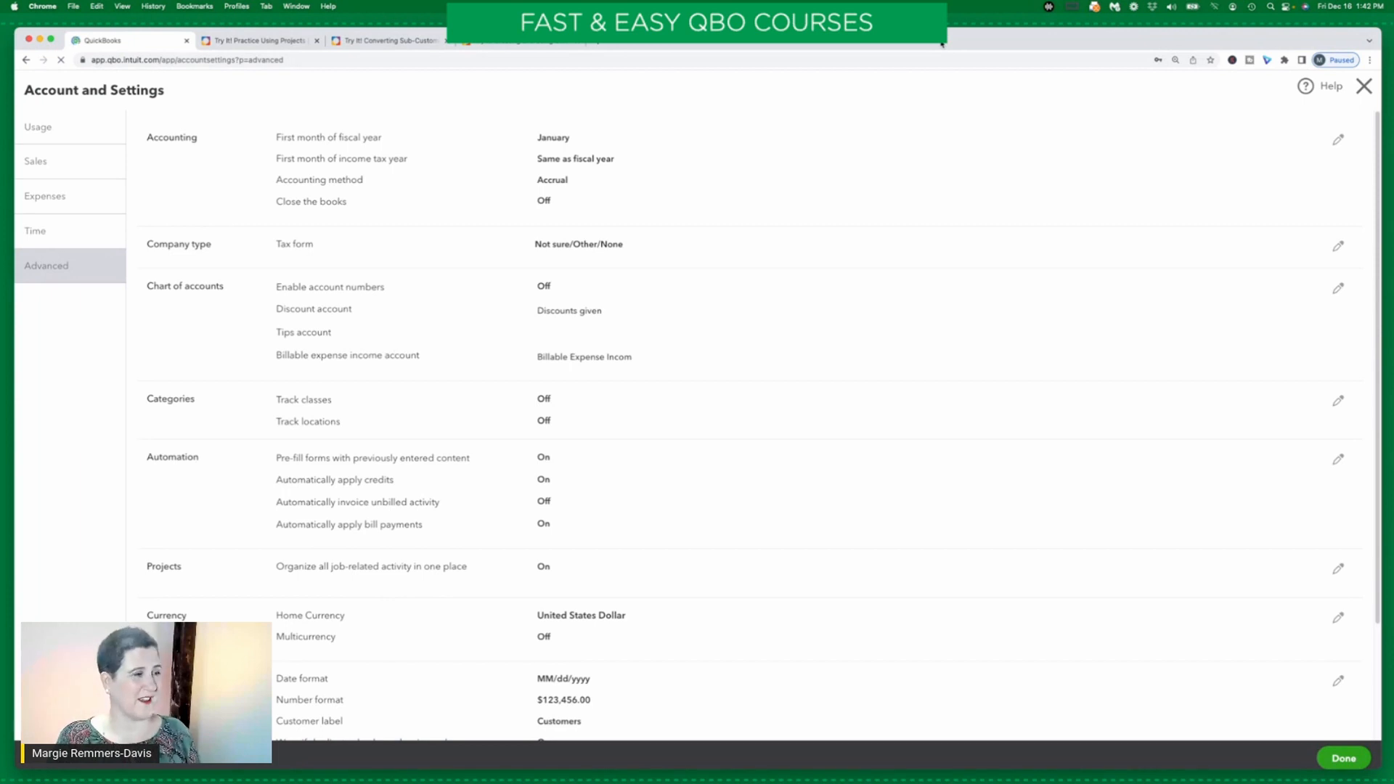
left_click(1348, 759)
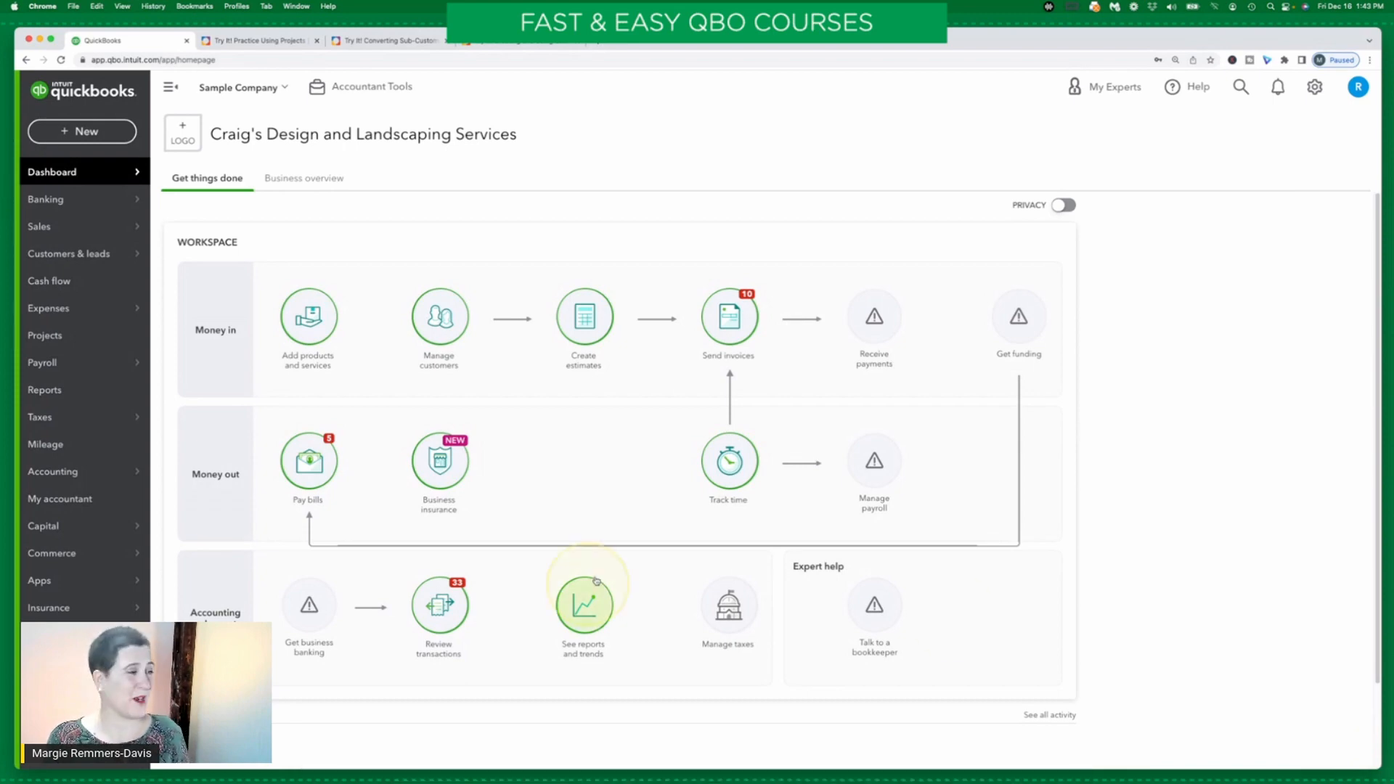
left_click(50, 339)
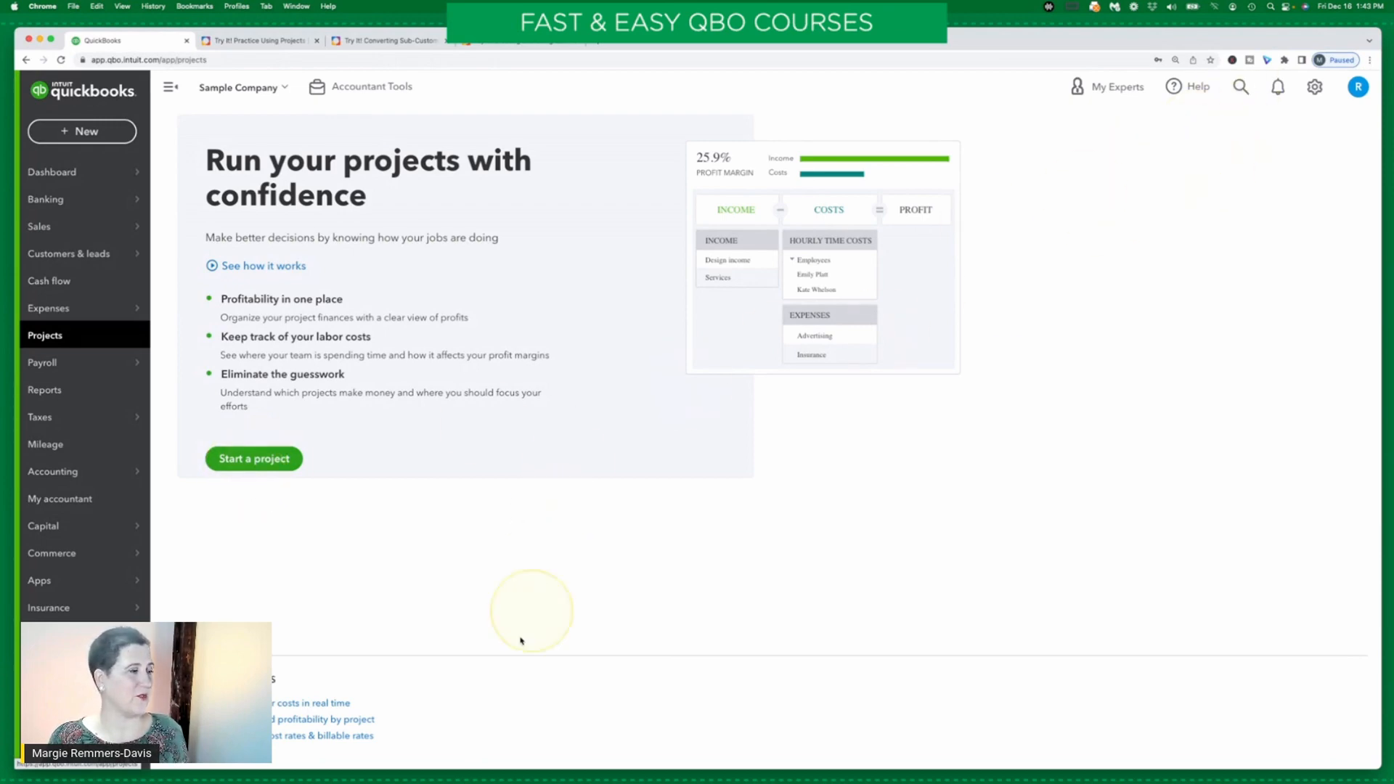
left_click(252, 460)
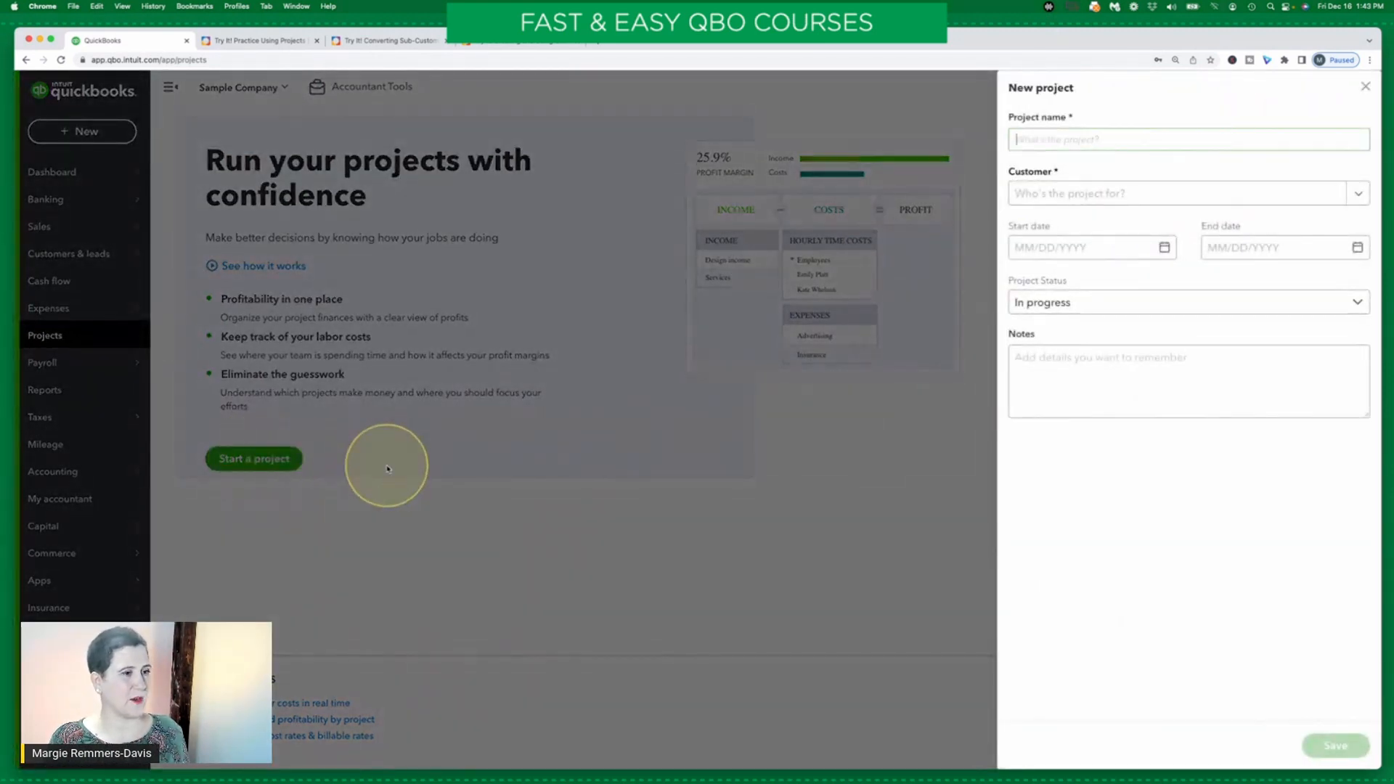
Following the exercise's Step 2, create the project Japanese Fountain for customer Sushi by Katsuyuki in QuickBooks and dismiss the project tour
left_click(264, 41)
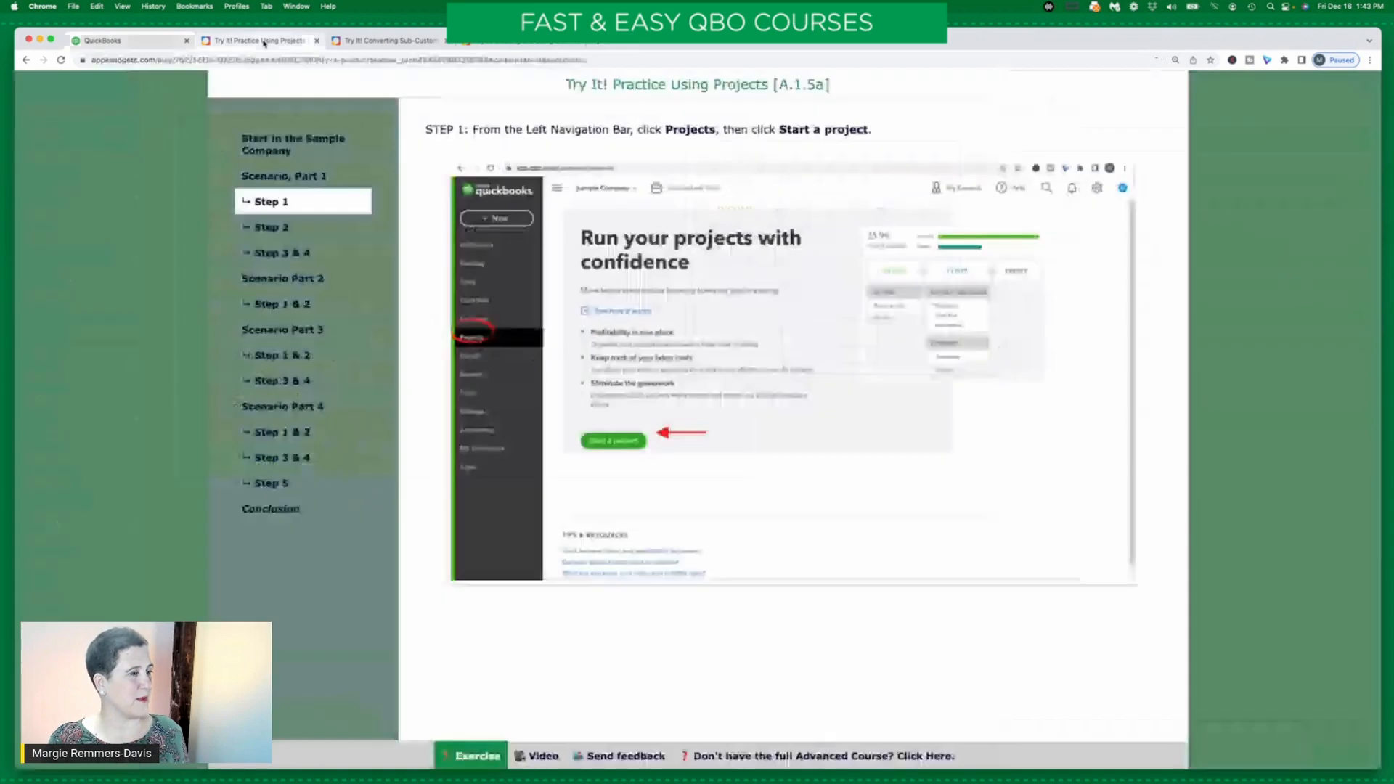
left_click(265, 227)
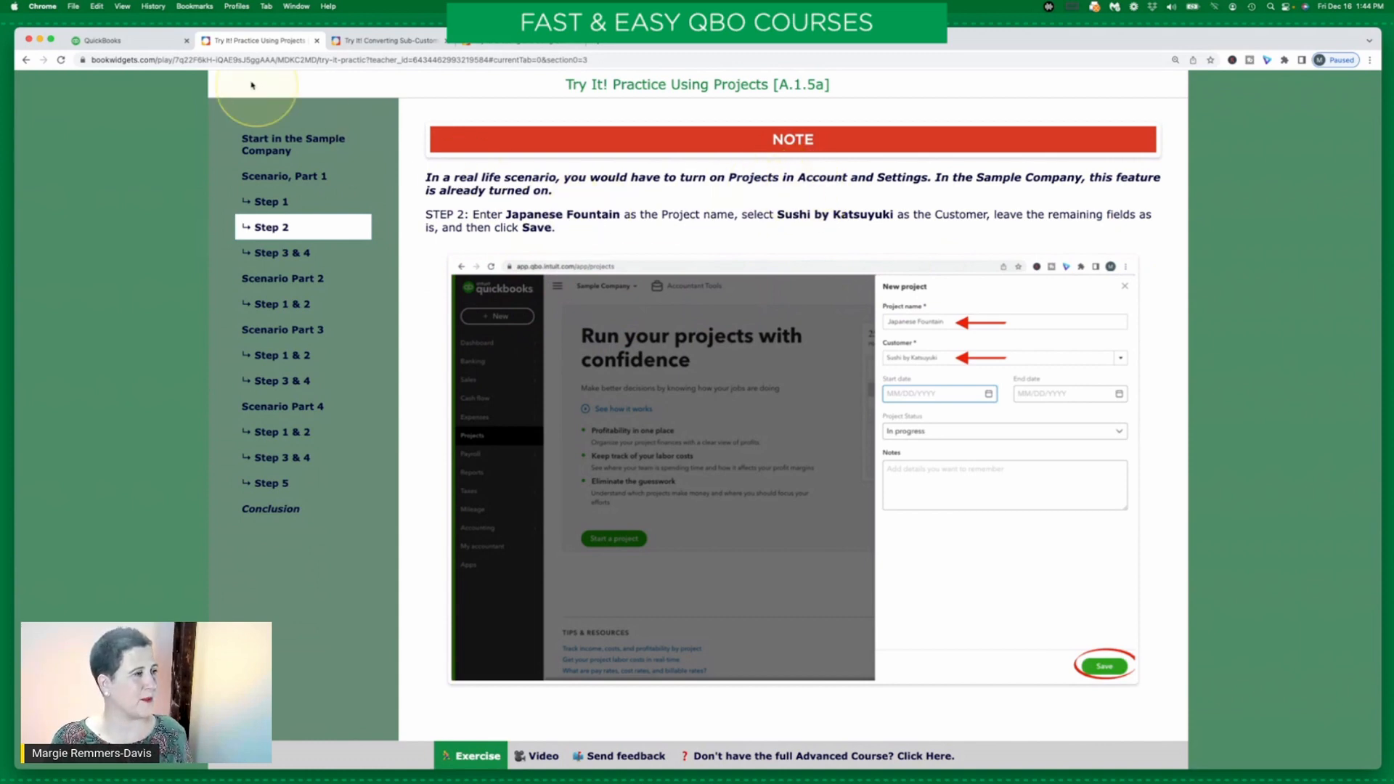
left_click(139, 44)
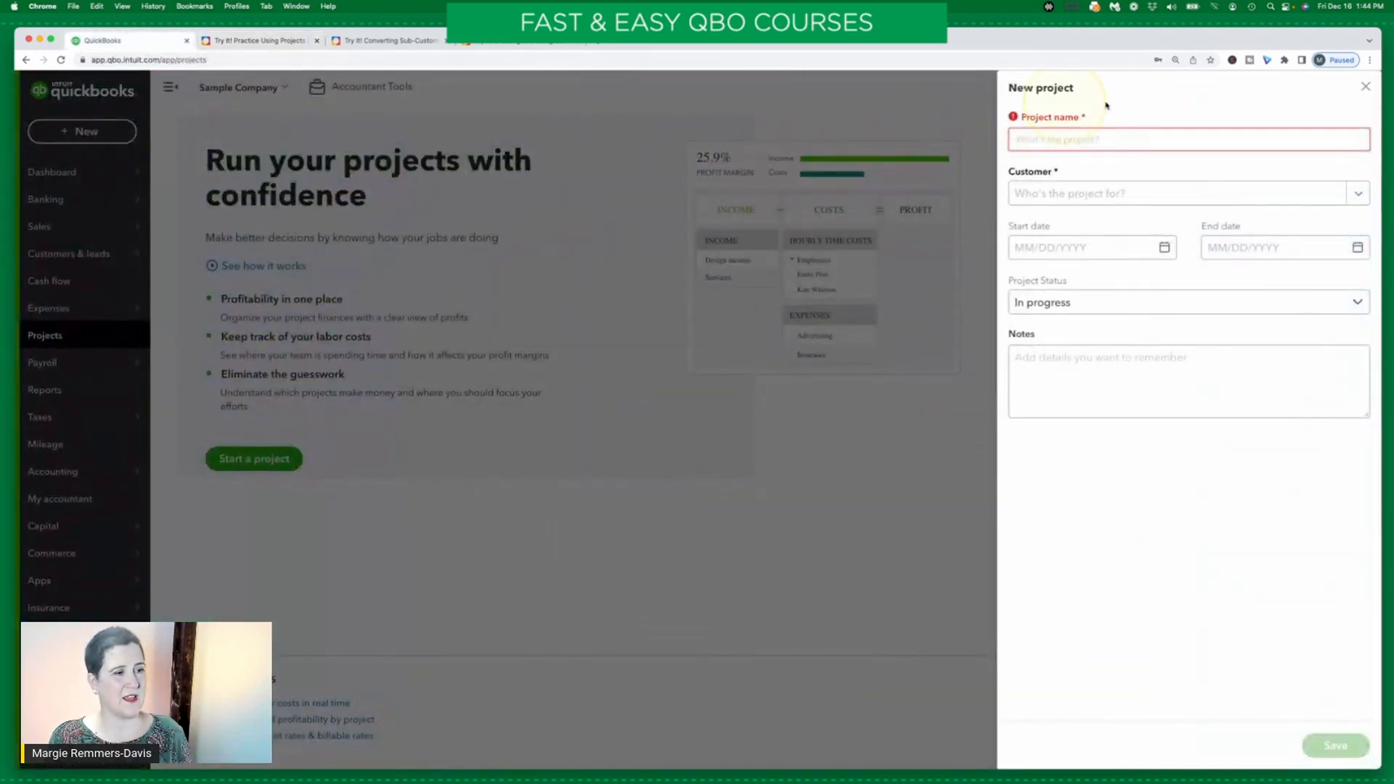
type("Jap")
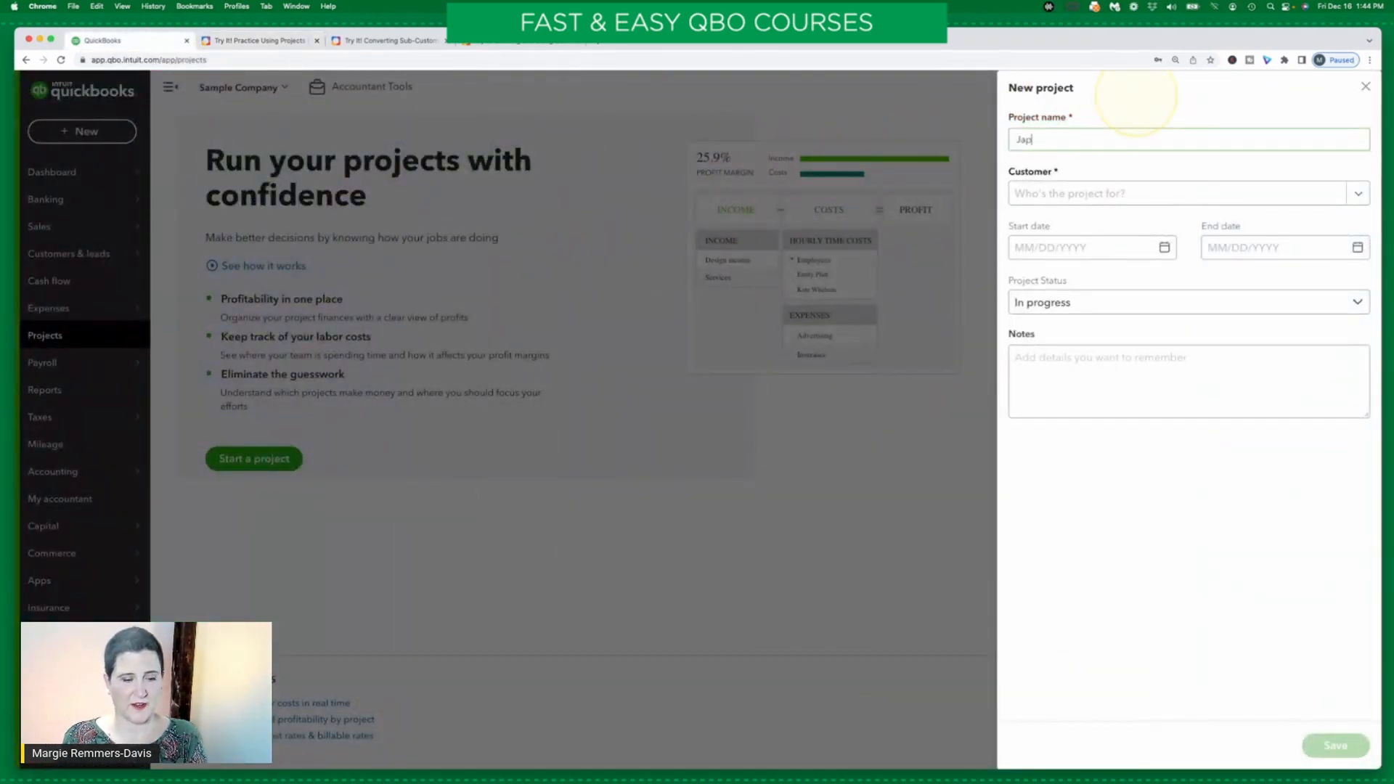
type("anese Fountain")
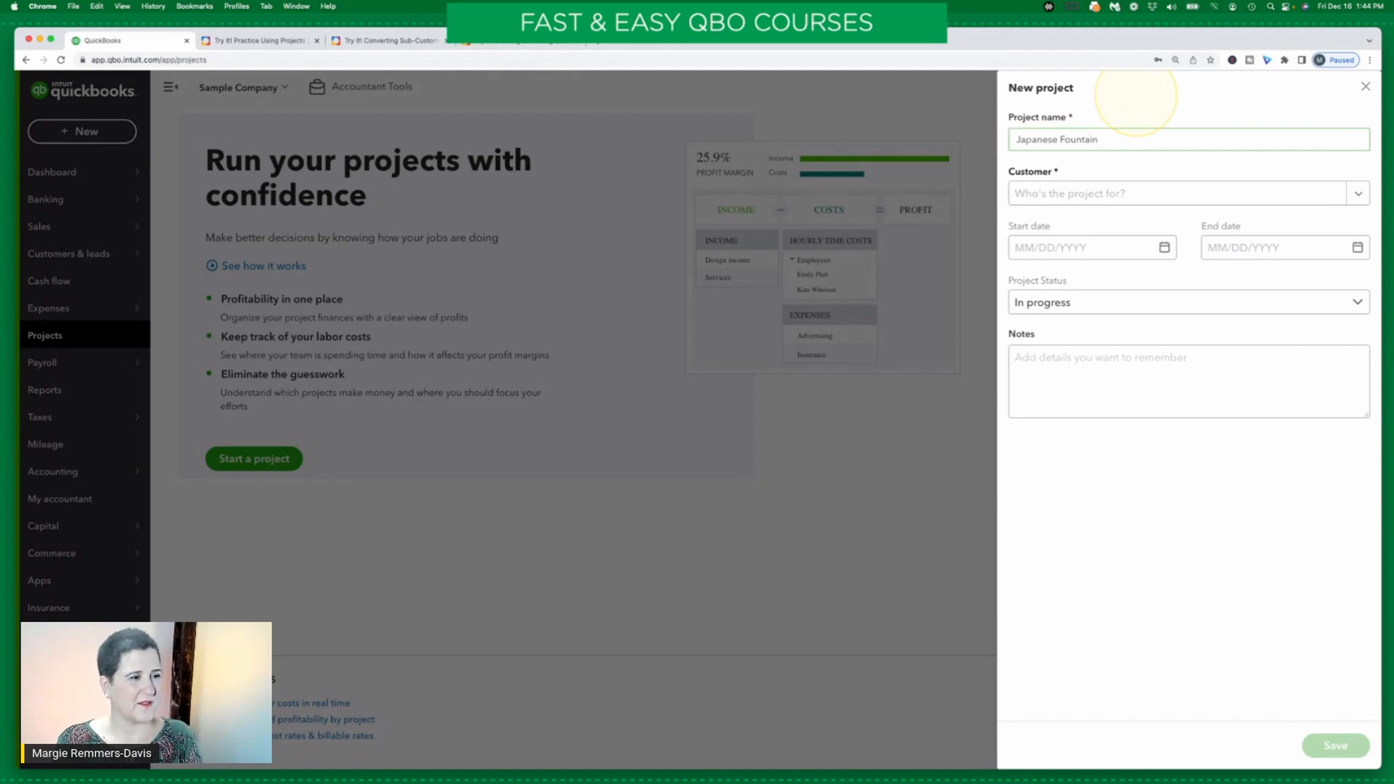
key("Tab")
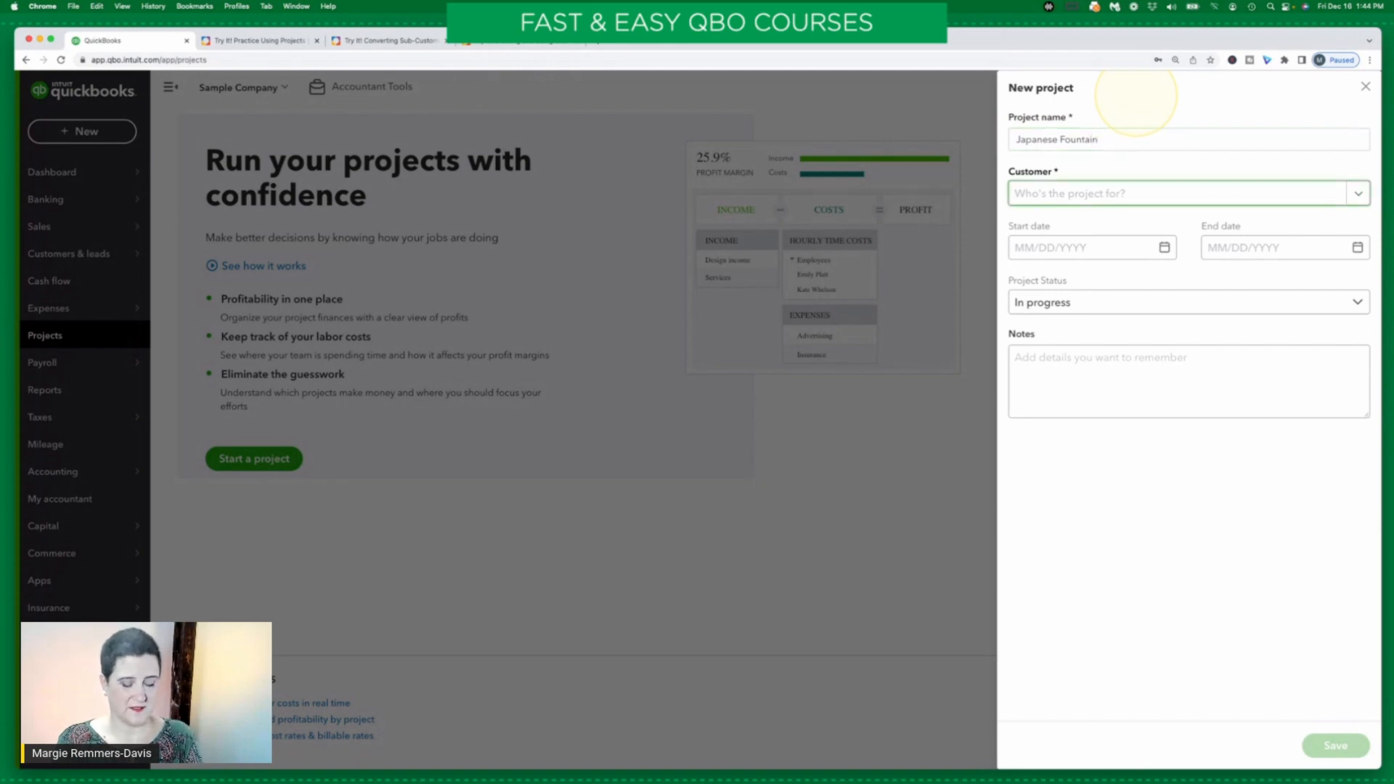
type("Sush")
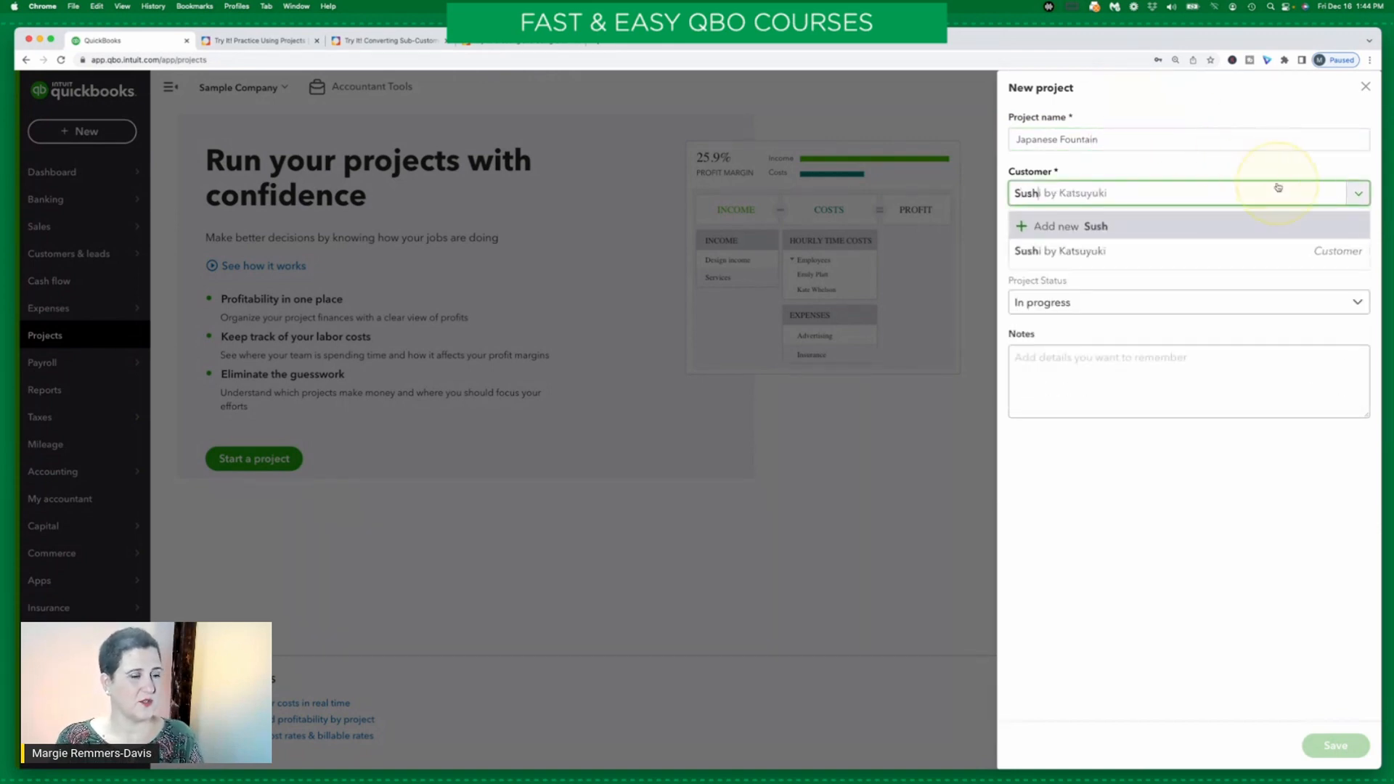
left_click(1103, 249)
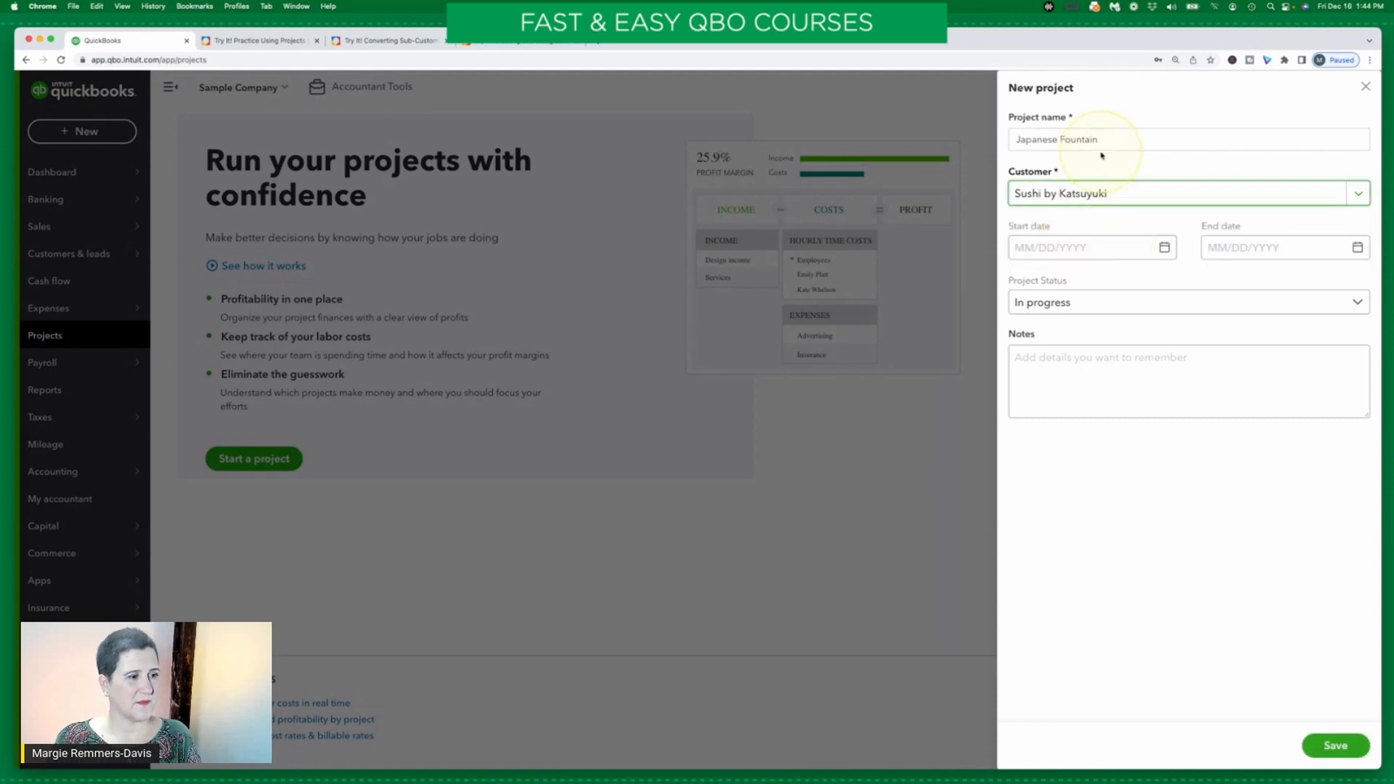
left_click(1337, 745)
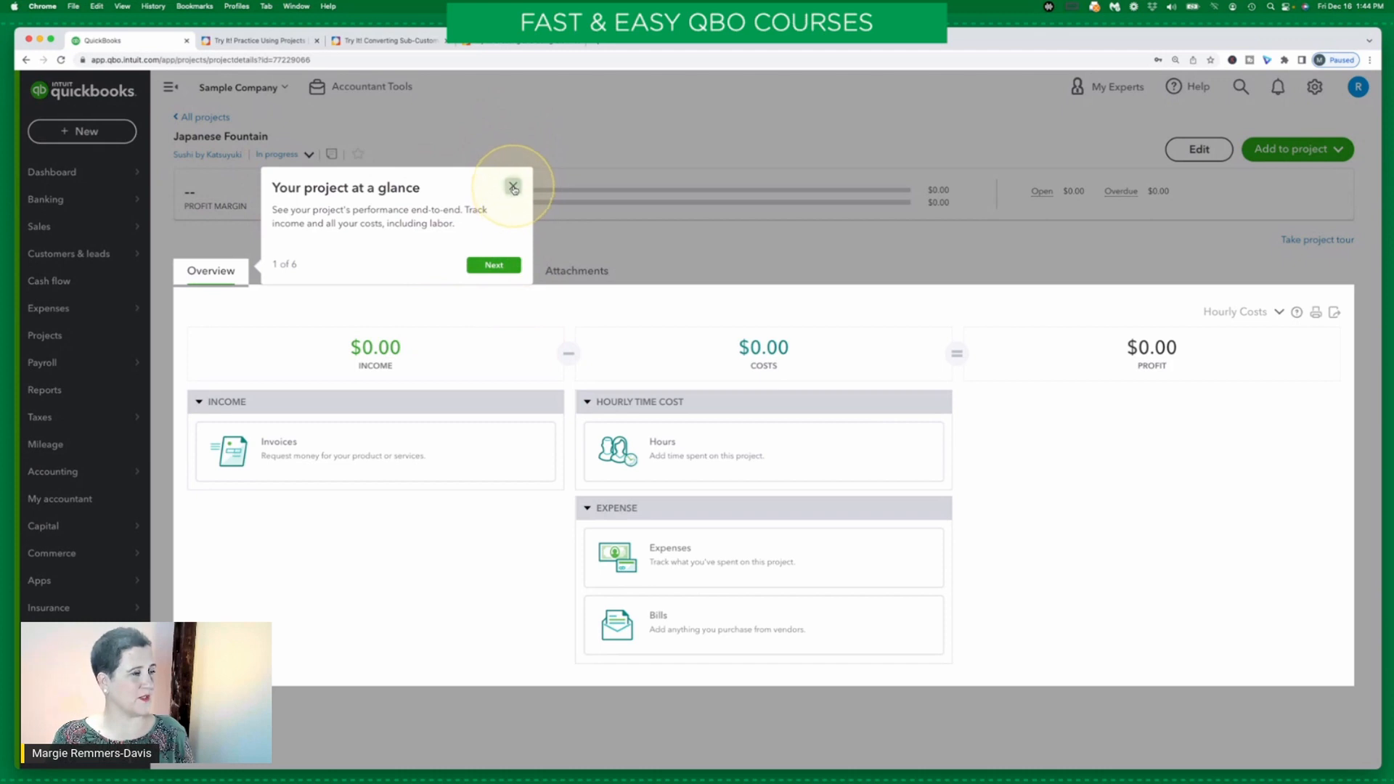
left_click(514, 188)
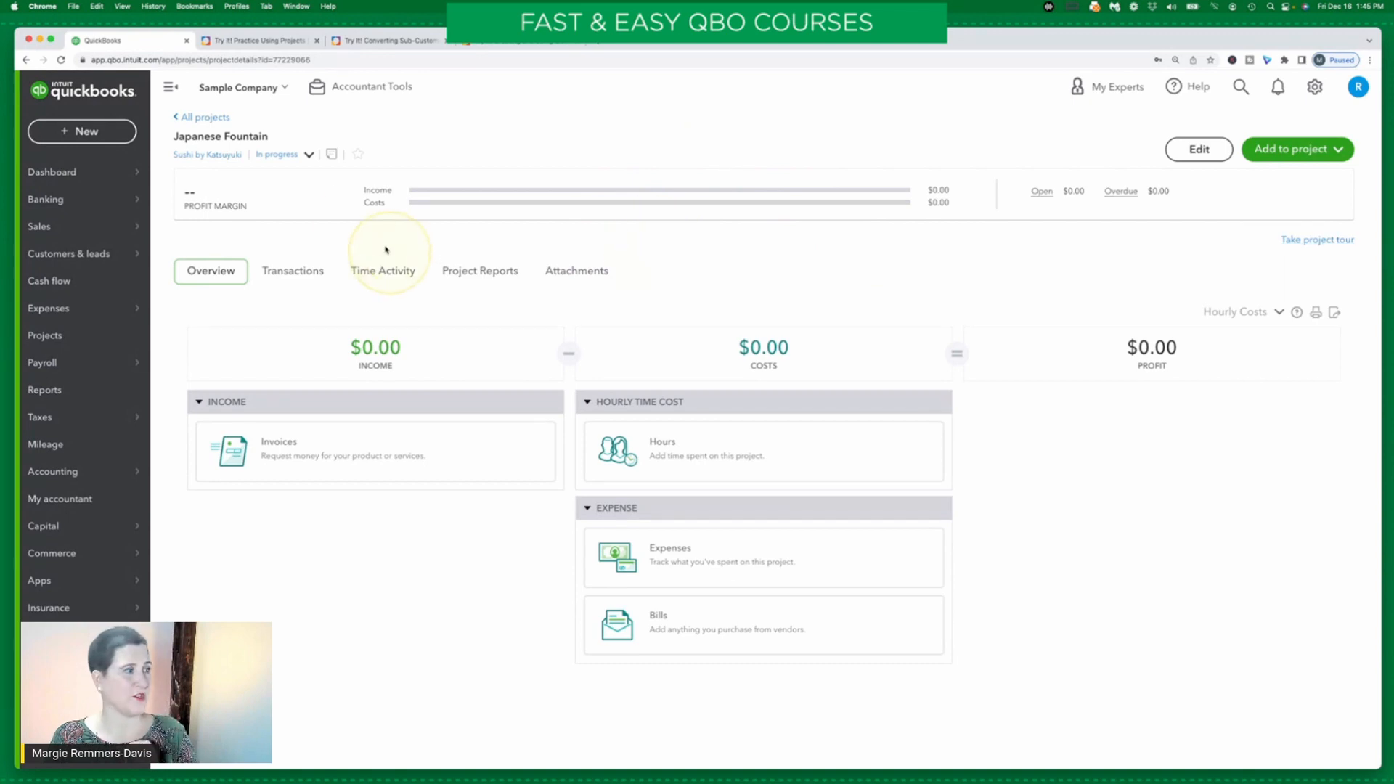
Open Step 3 & 4 of the Projects exercise, return to QuickBooks, and add a new invoice to the Japanese Fountain project
left_click(266, 42)
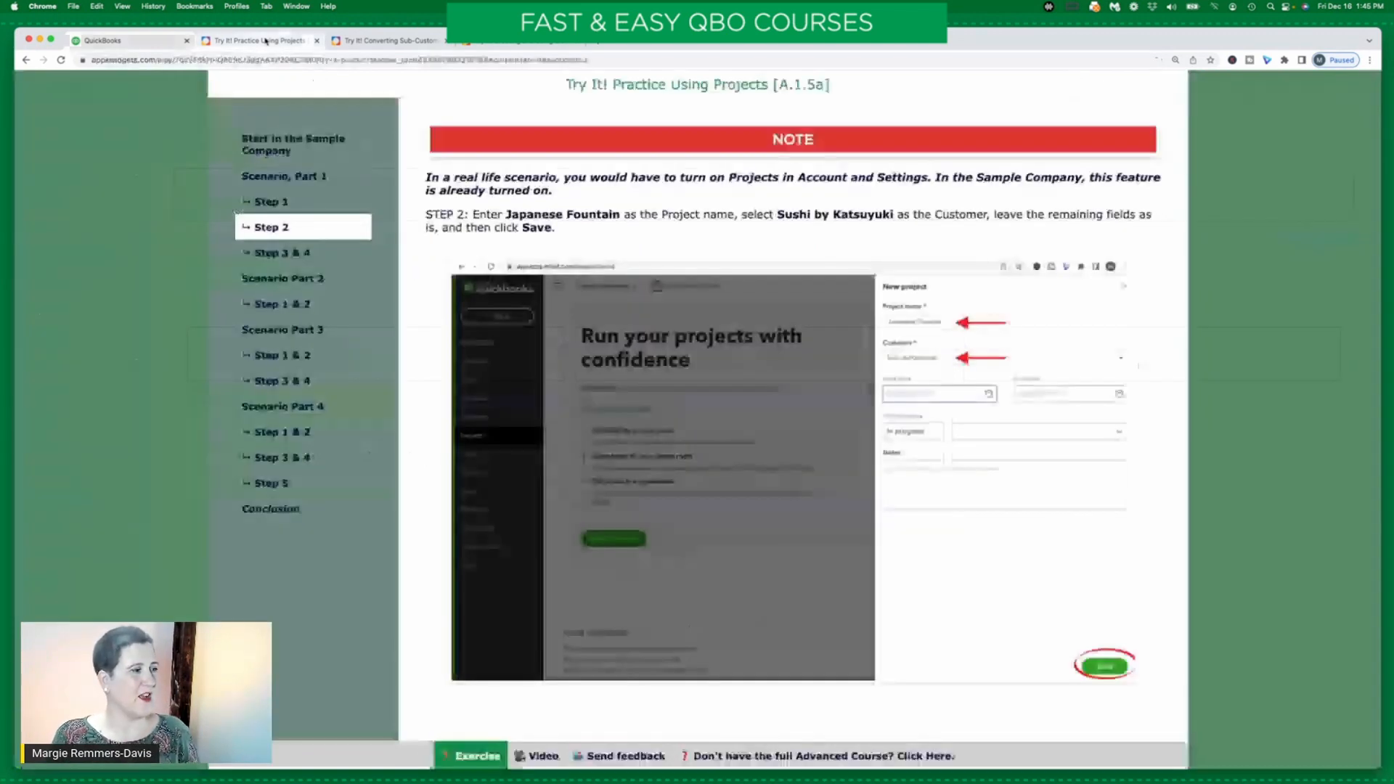
left_click(297, 254)
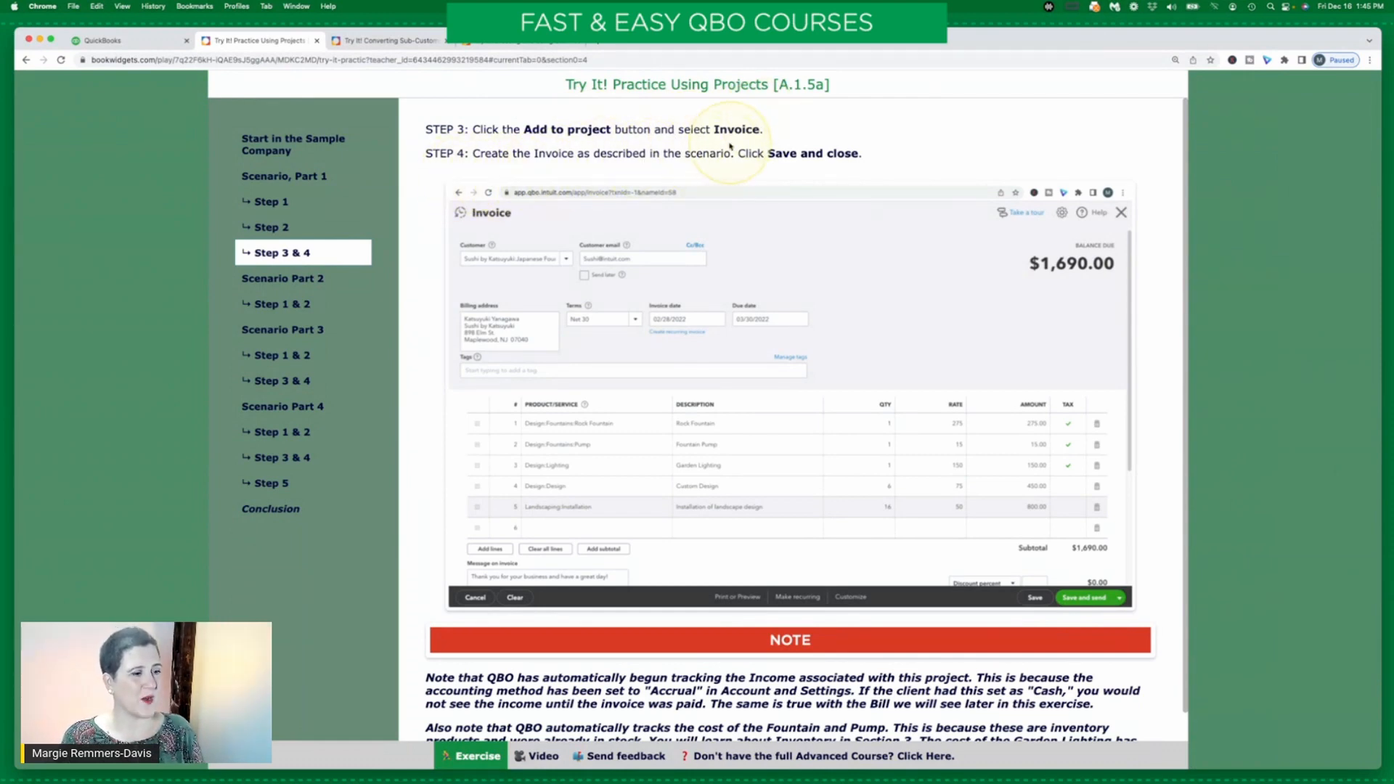
scroll(730, 146, "down", 1)
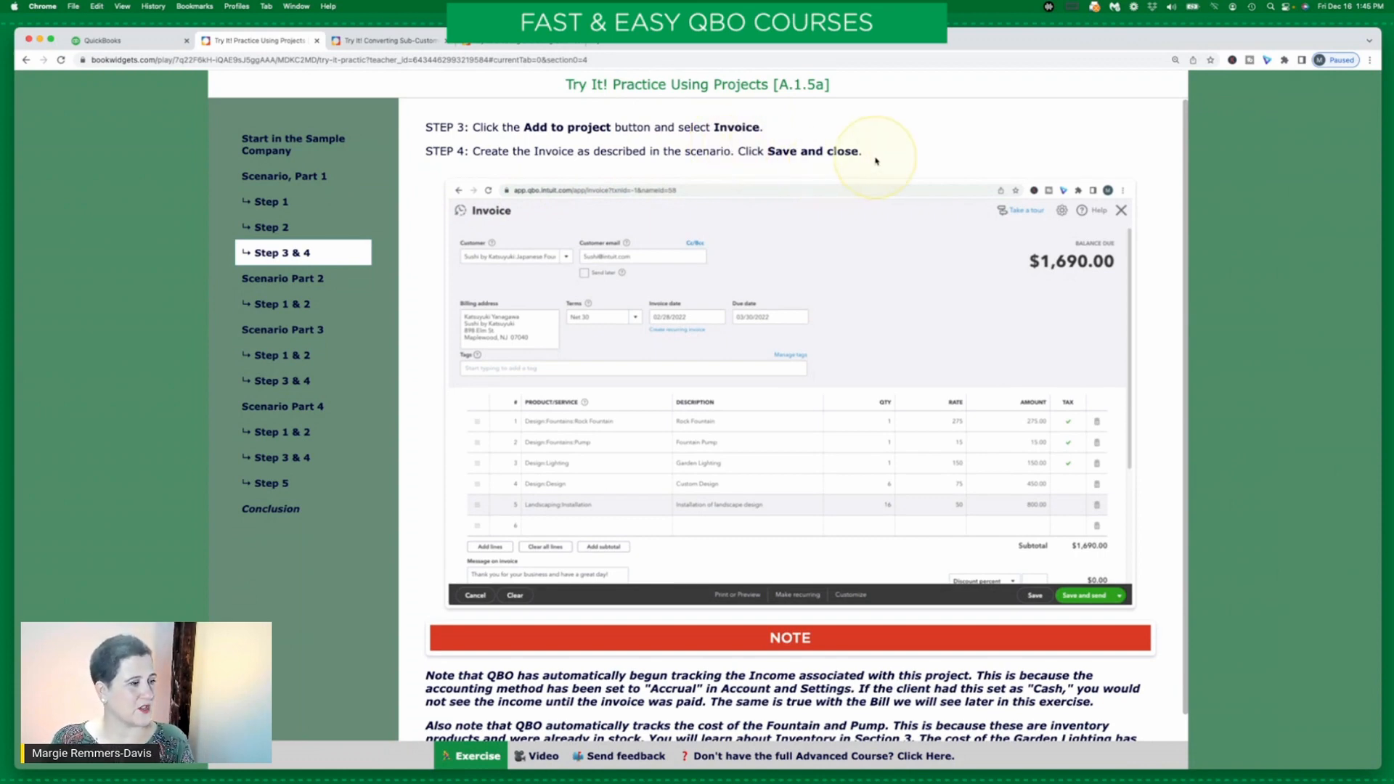
left_click(133, 42)
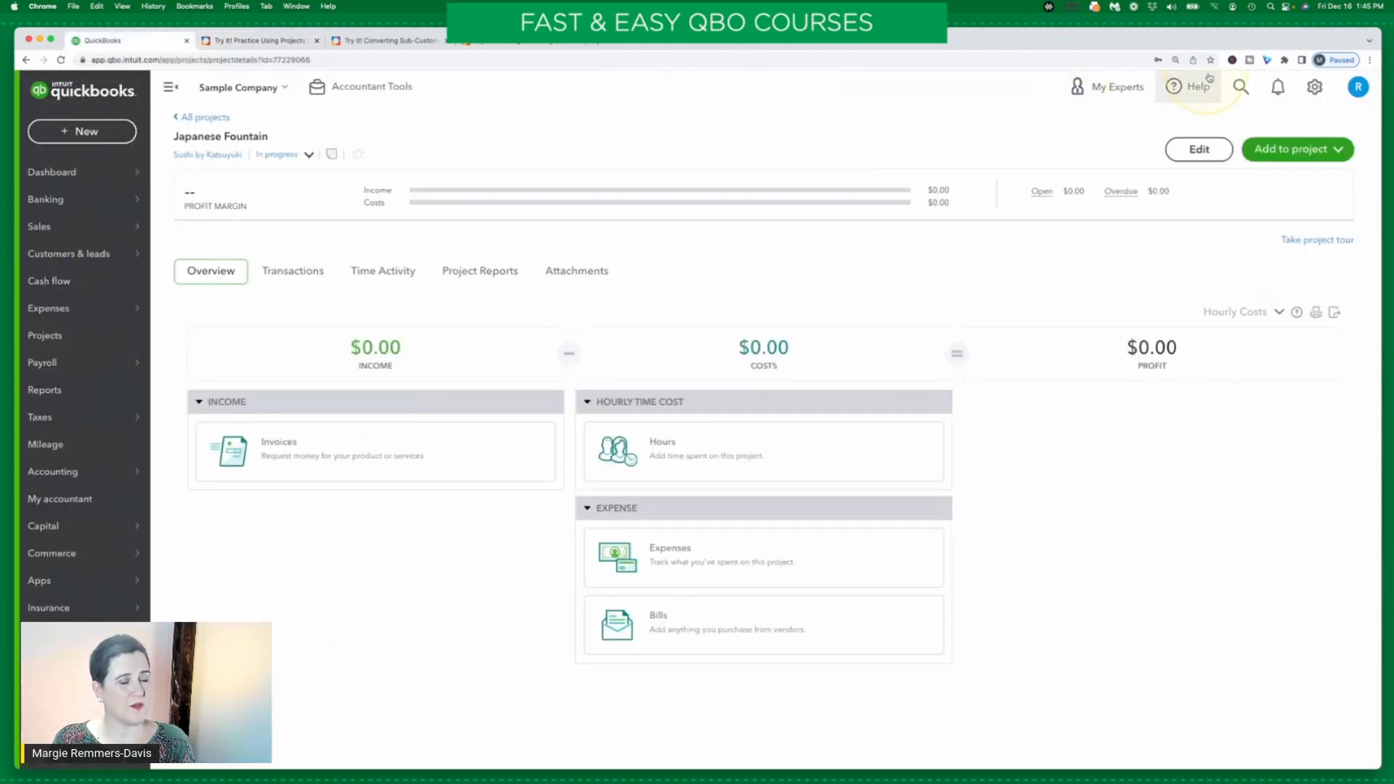
left_click(1310, 151)
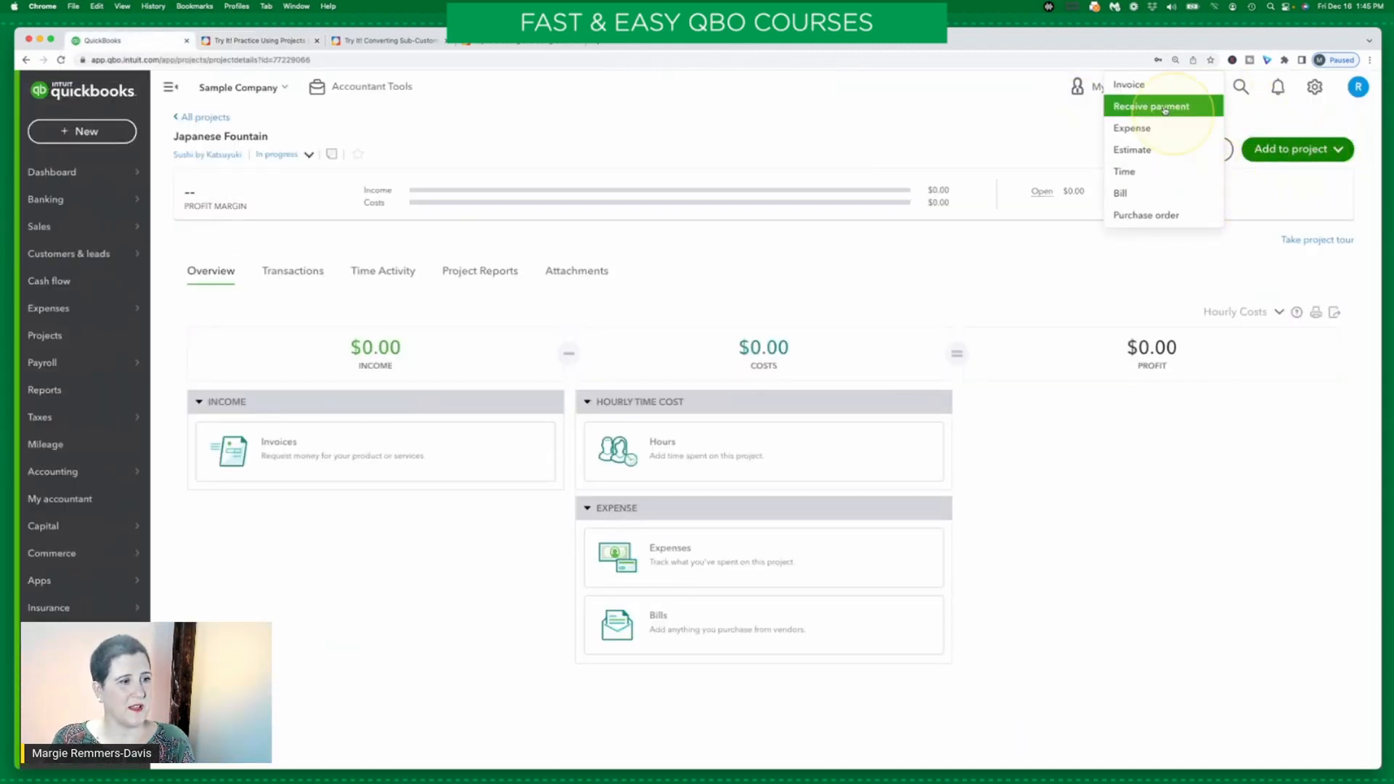
left_click(1145, 93)
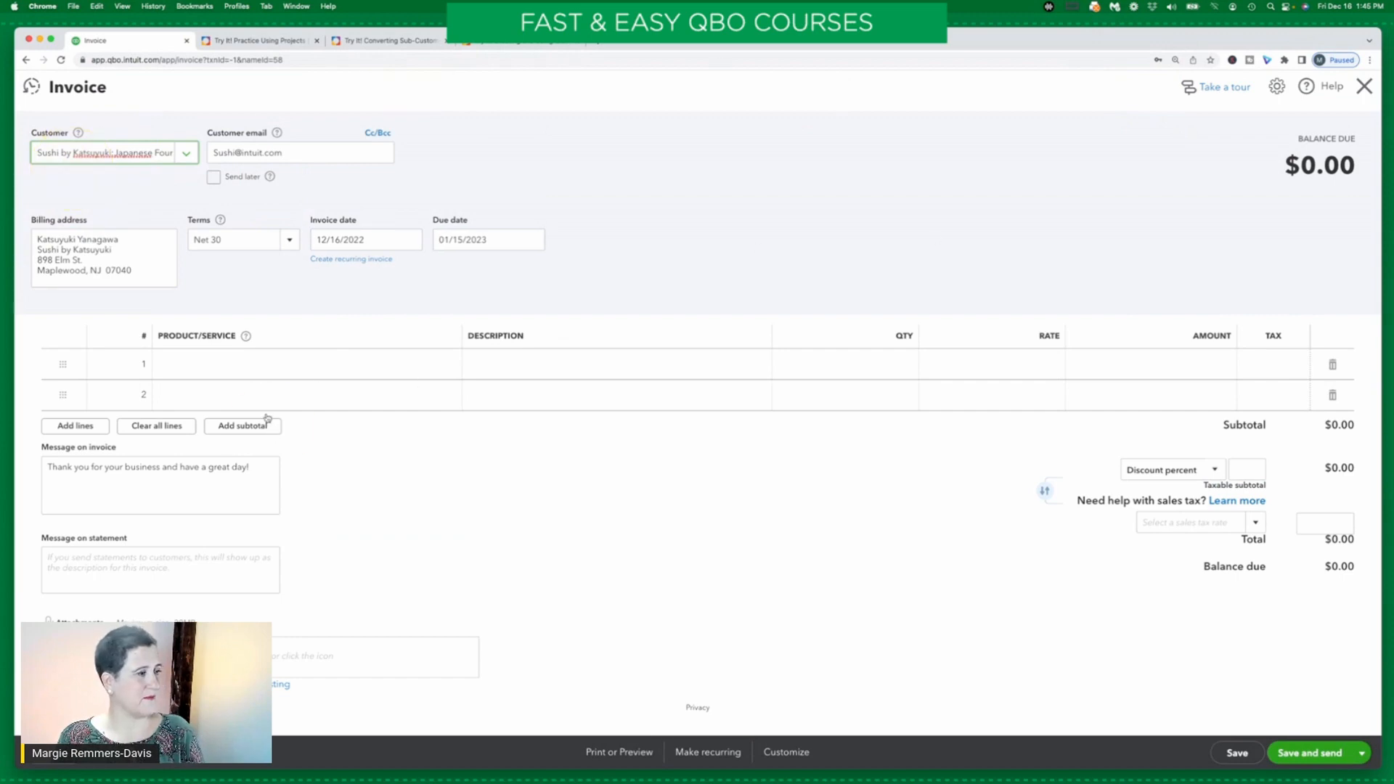
Following the exercise's sample invoice, add the product Rock Fountain as the first line of the QuickBooks invoice
left_click(622, 363)
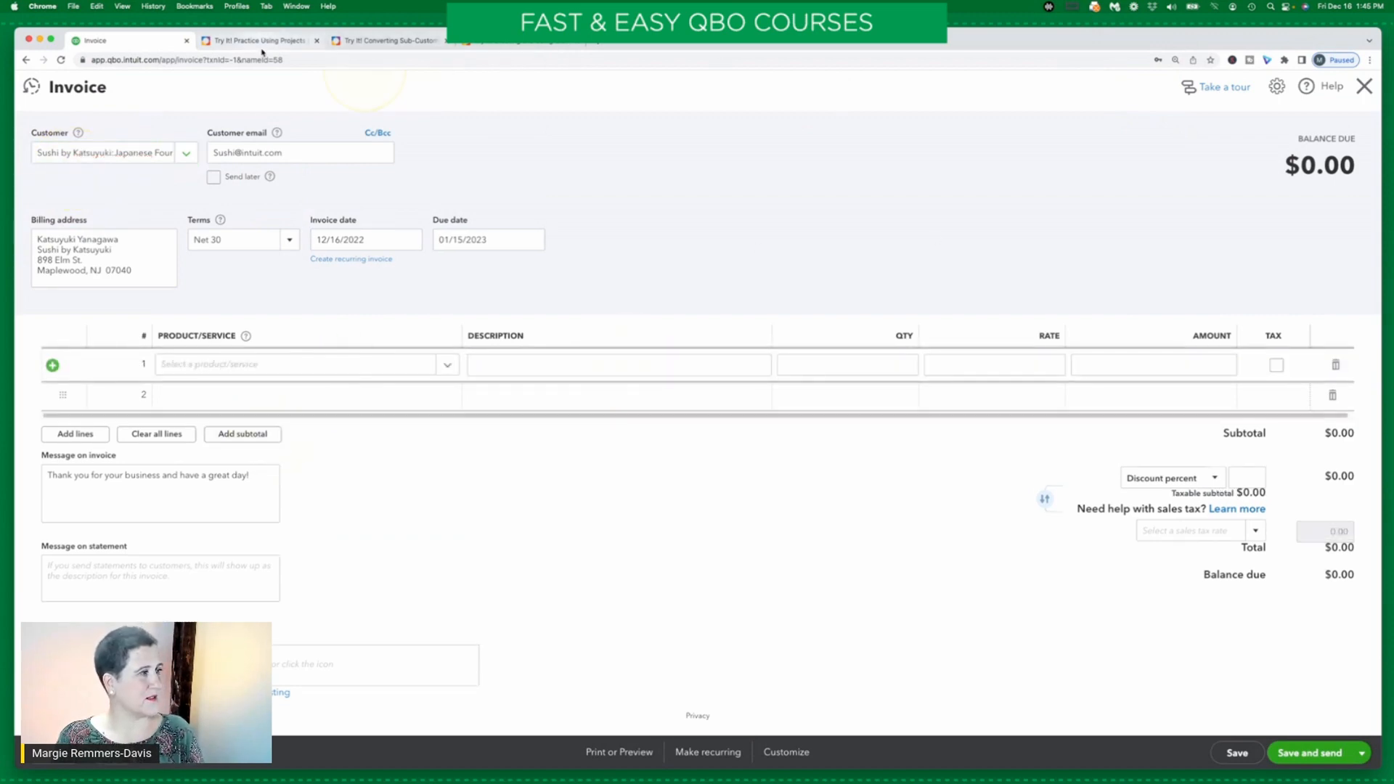
left_click(263, 47)
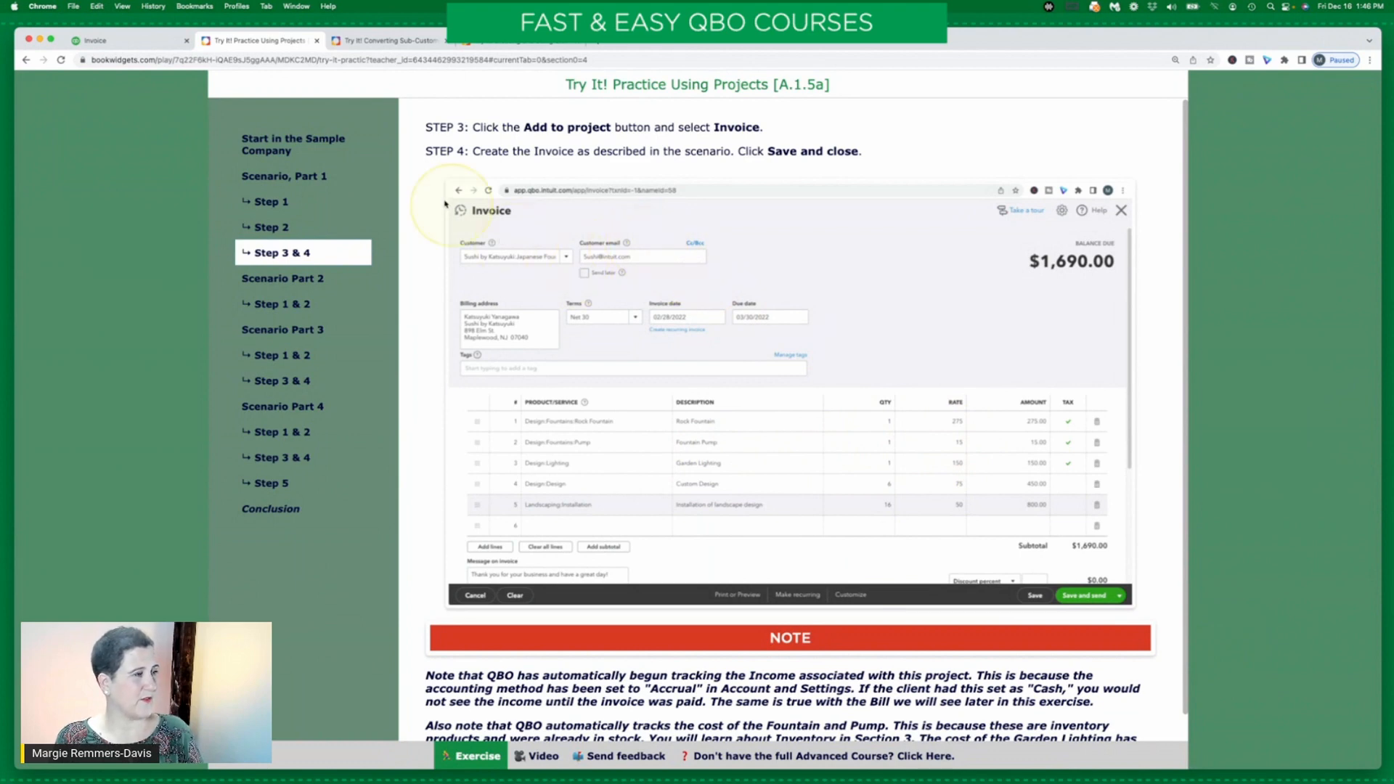
left_click(116, 41)
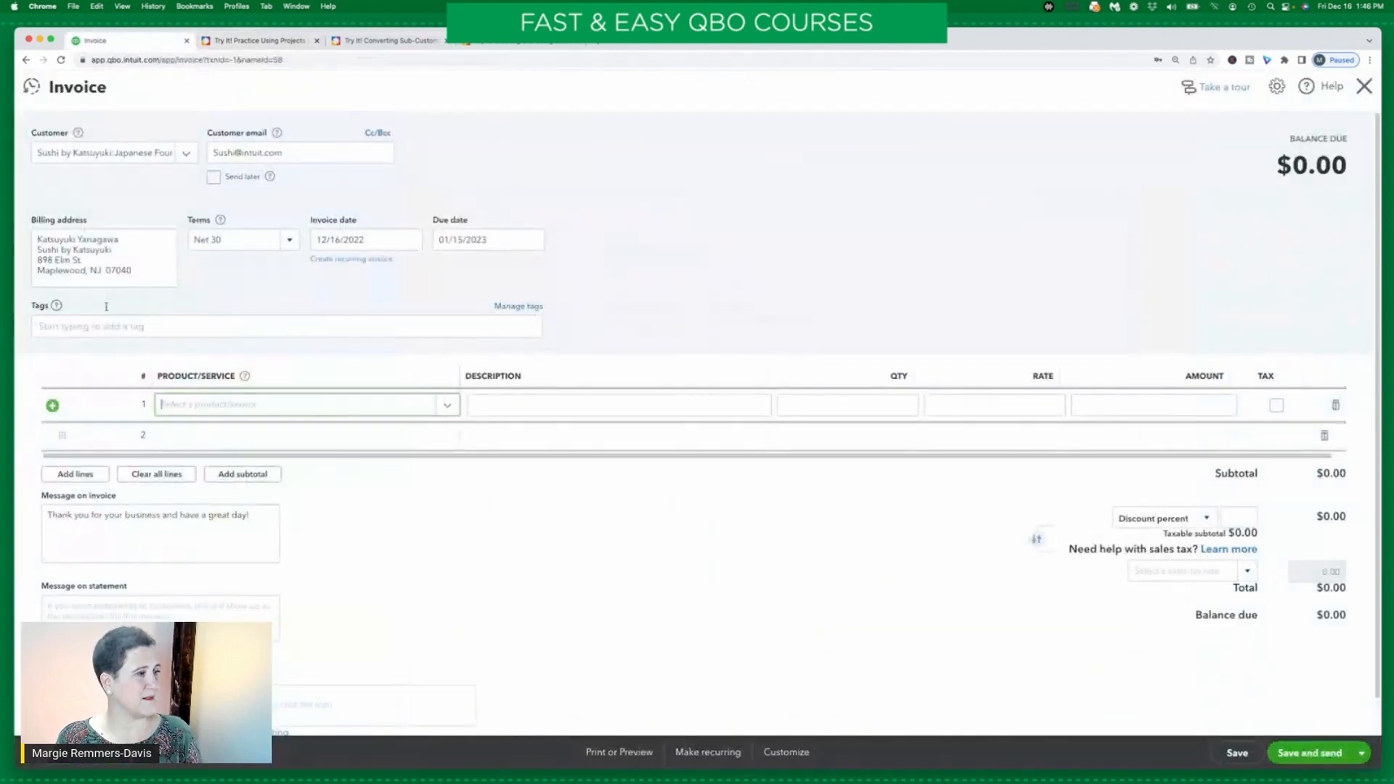
left_click(395, 418)
type("Rock")
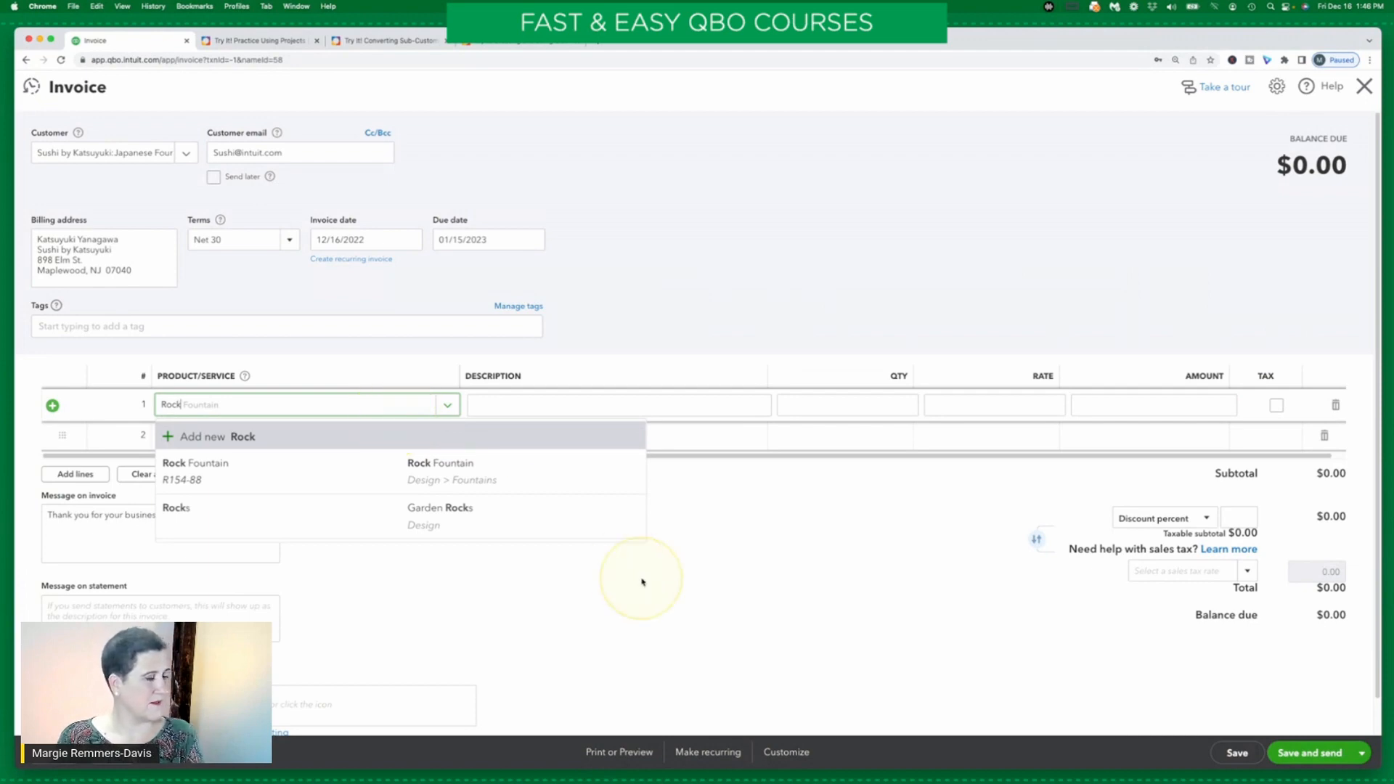
left_click(500, 464)
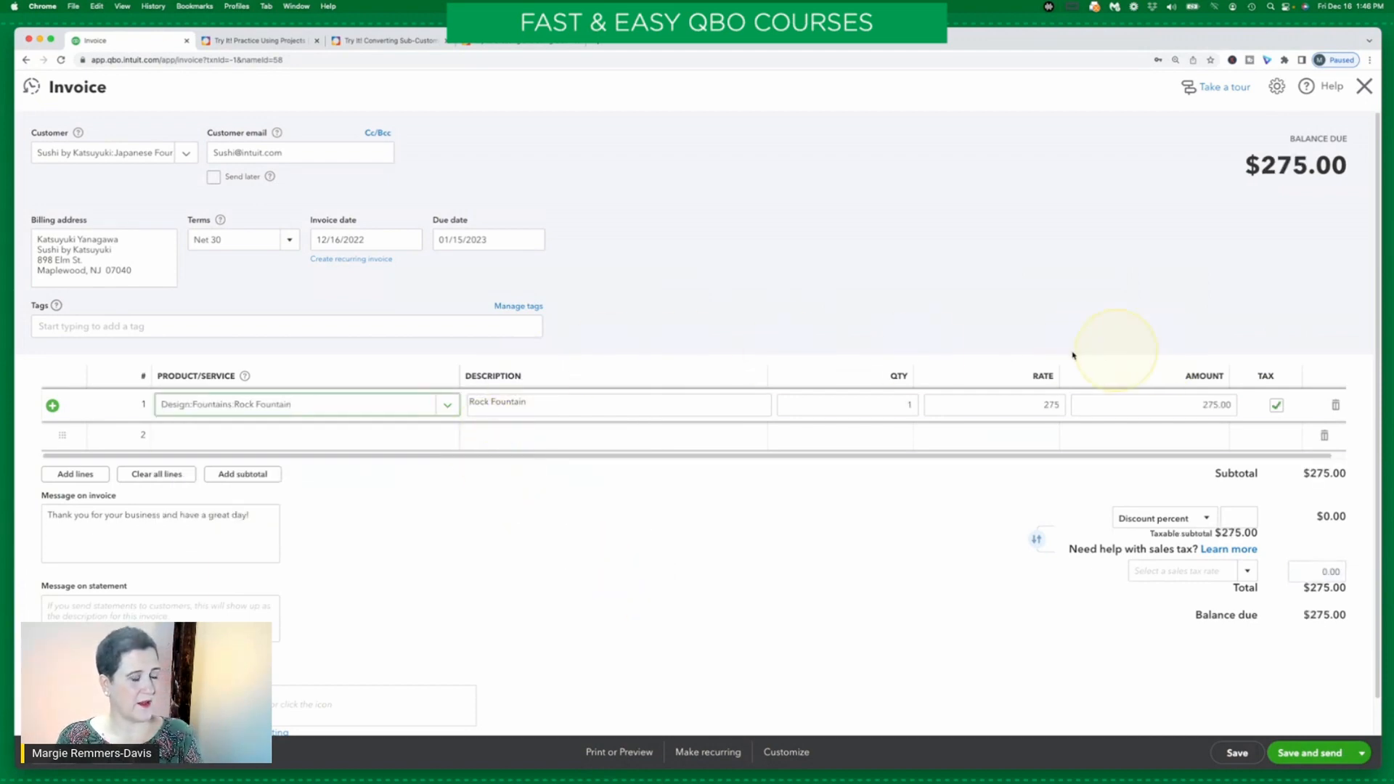
Add the fountain Pump product as the invoice's second line
left_click(331, 435)
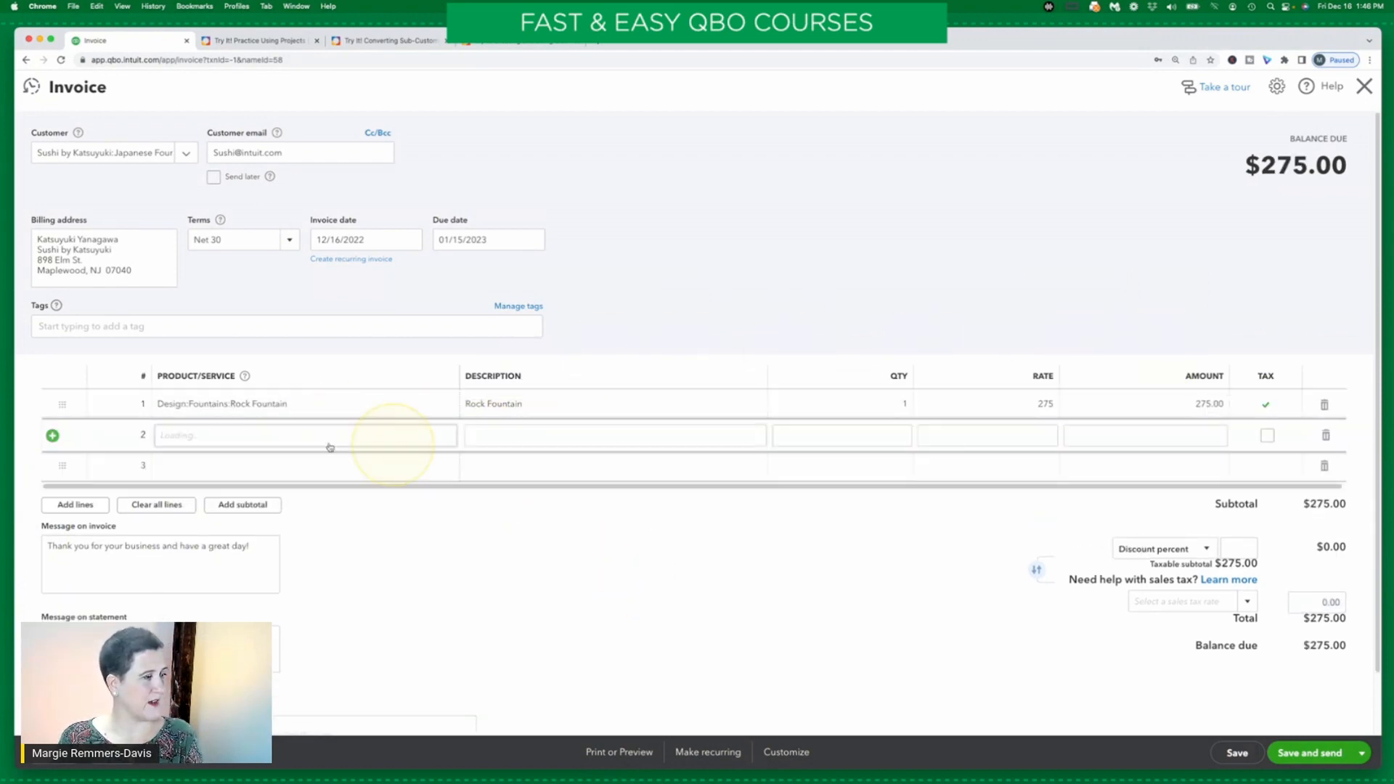
type("pump")
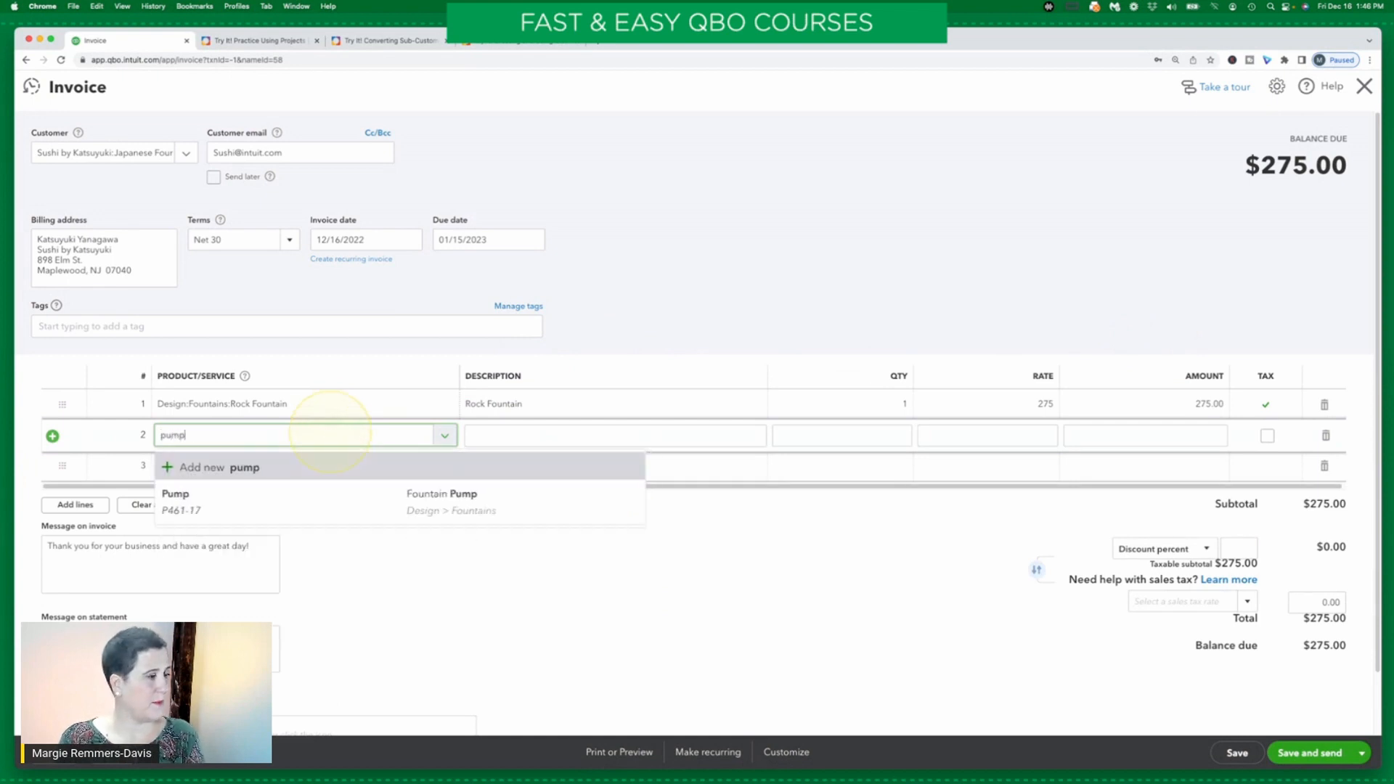
left_click(444, 494)
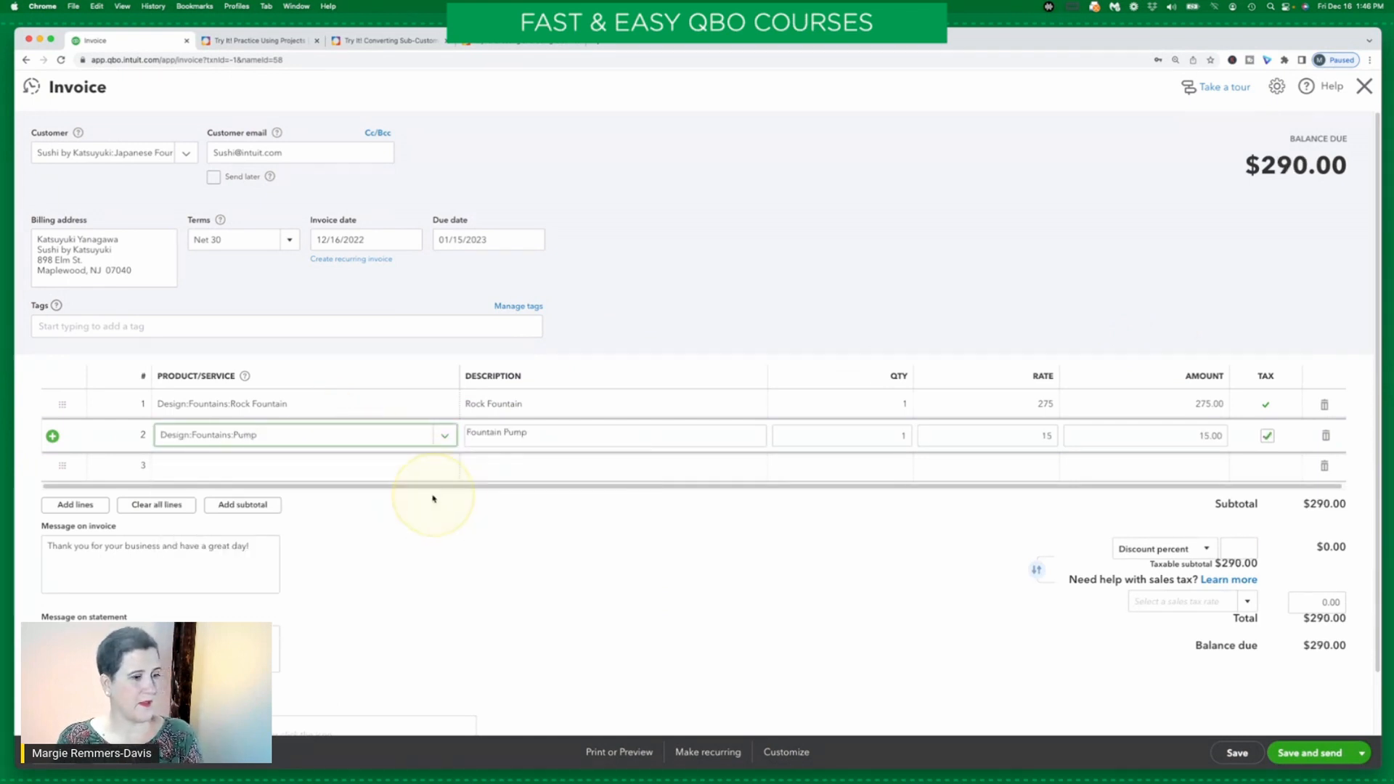
Check the exercise's sample invoice, and in QuickBooks add Garden Lighting as the third line with a rate of 150
left_click(260, 42)
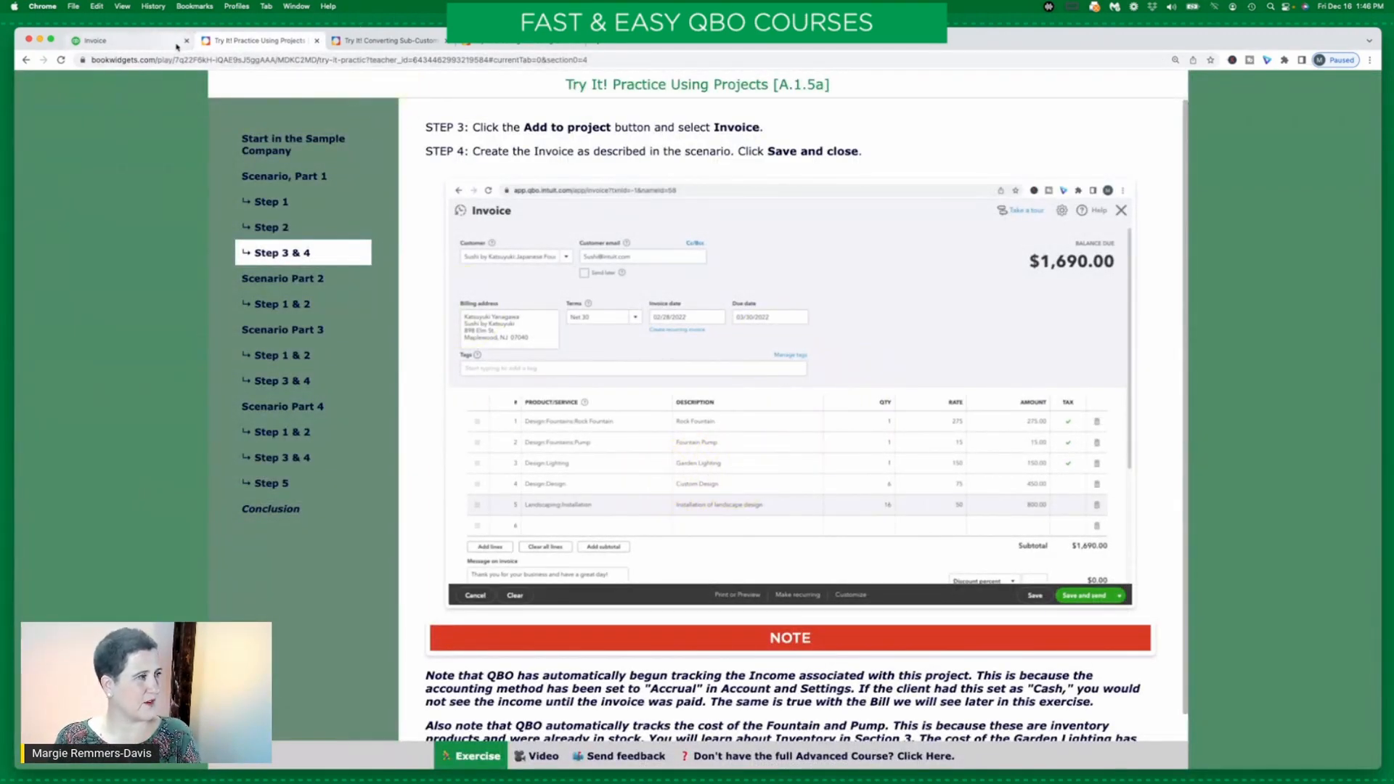
left_click(116, 41)
left_click(393, 470)
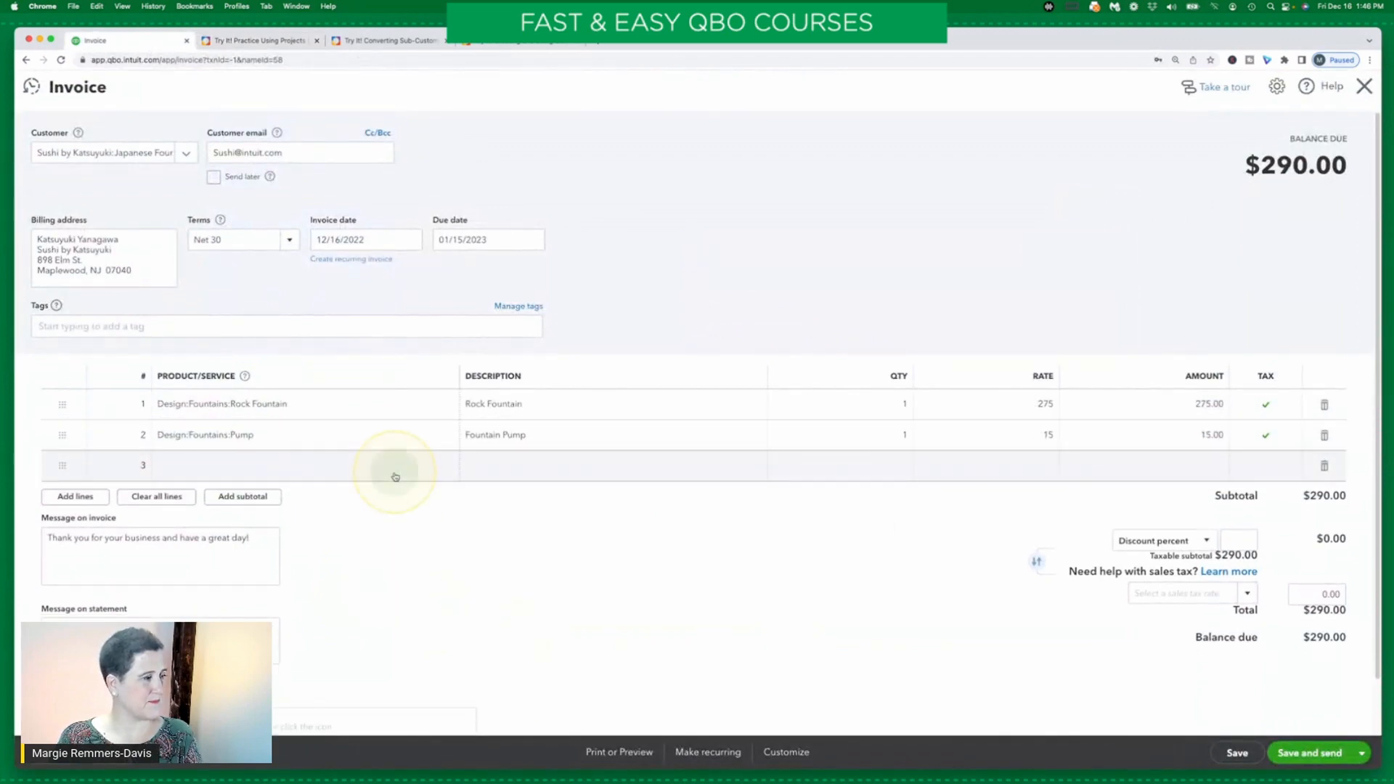
type("gardeb")
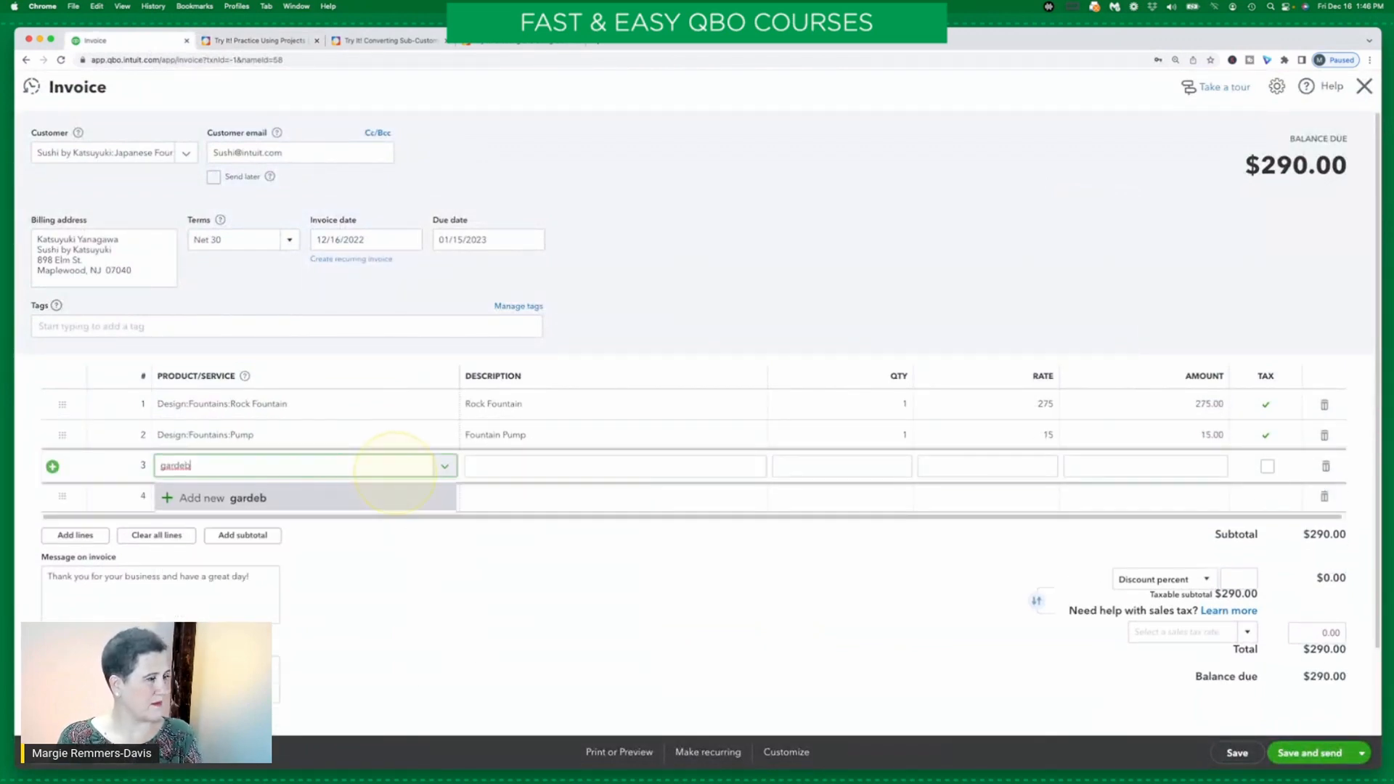
key("BackSpace")
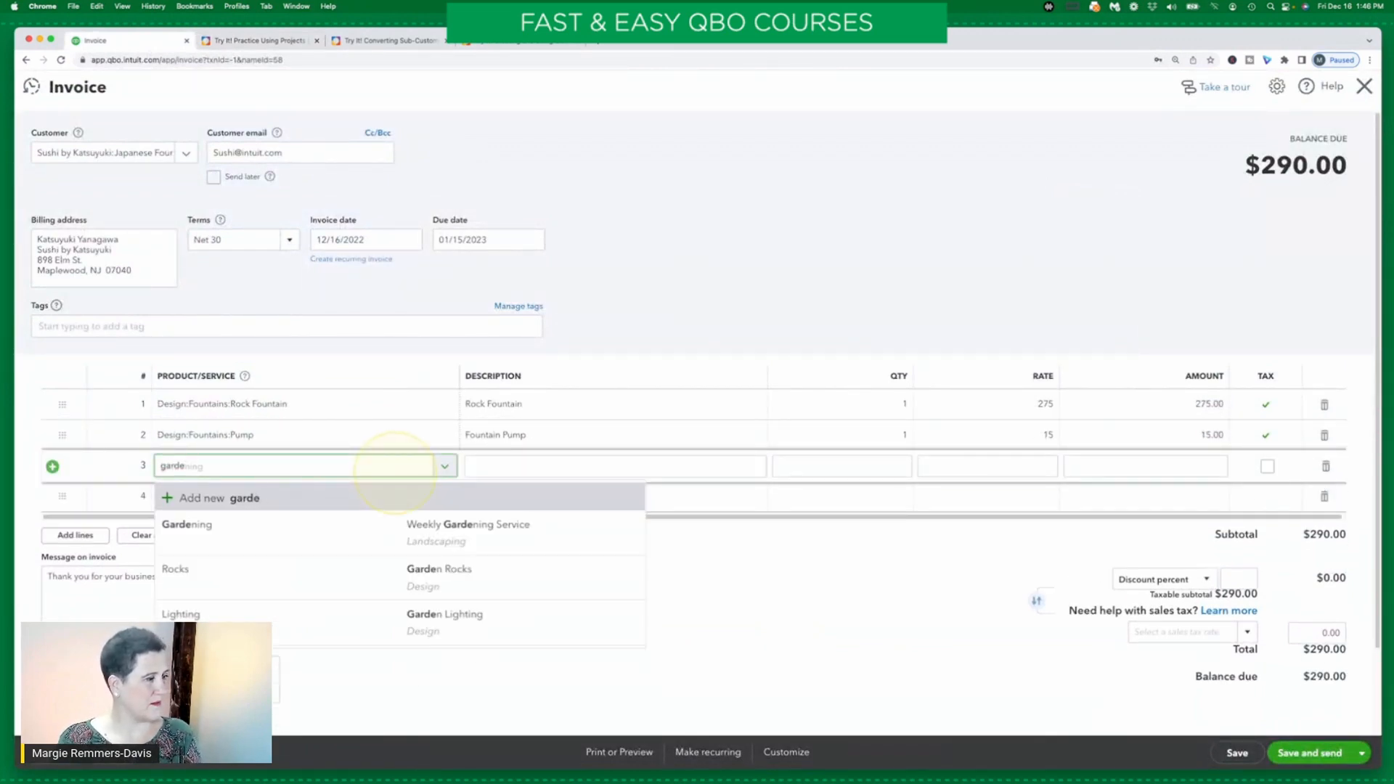
left_click(450, 620)
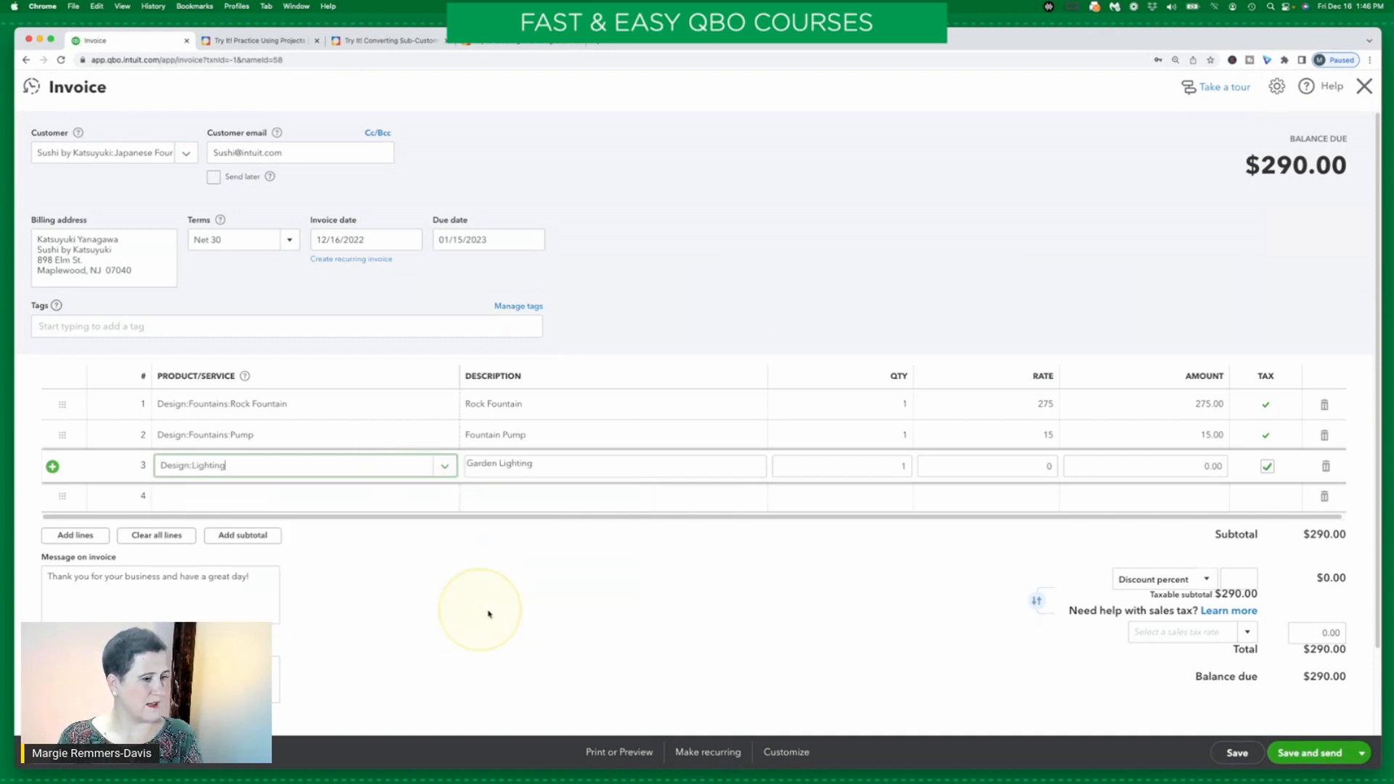
left_click(1008, 457)
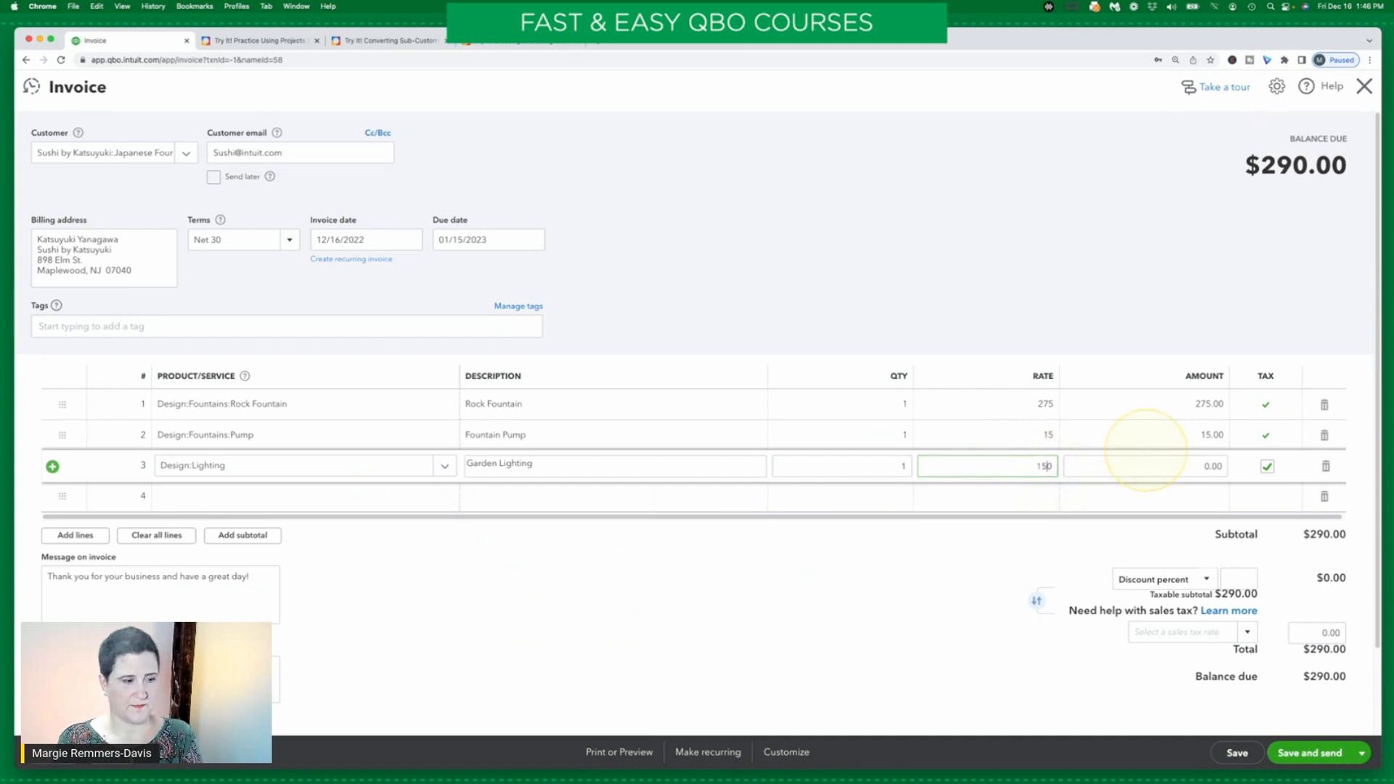
key("BackSpace")
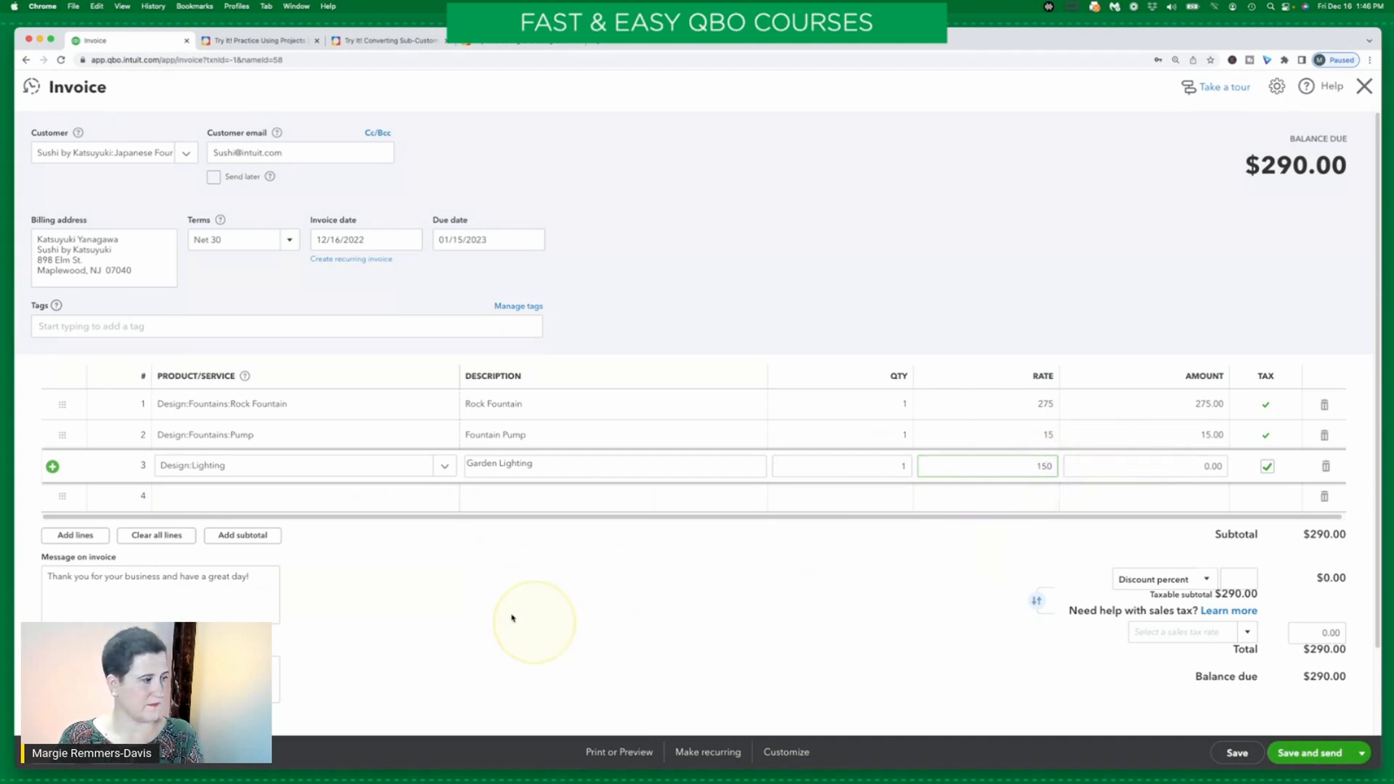
Consult the exercise's sample again and add the Custom Design service as the fourth invoice line in QuickBooks with quantity 6
left_click(249, 490)
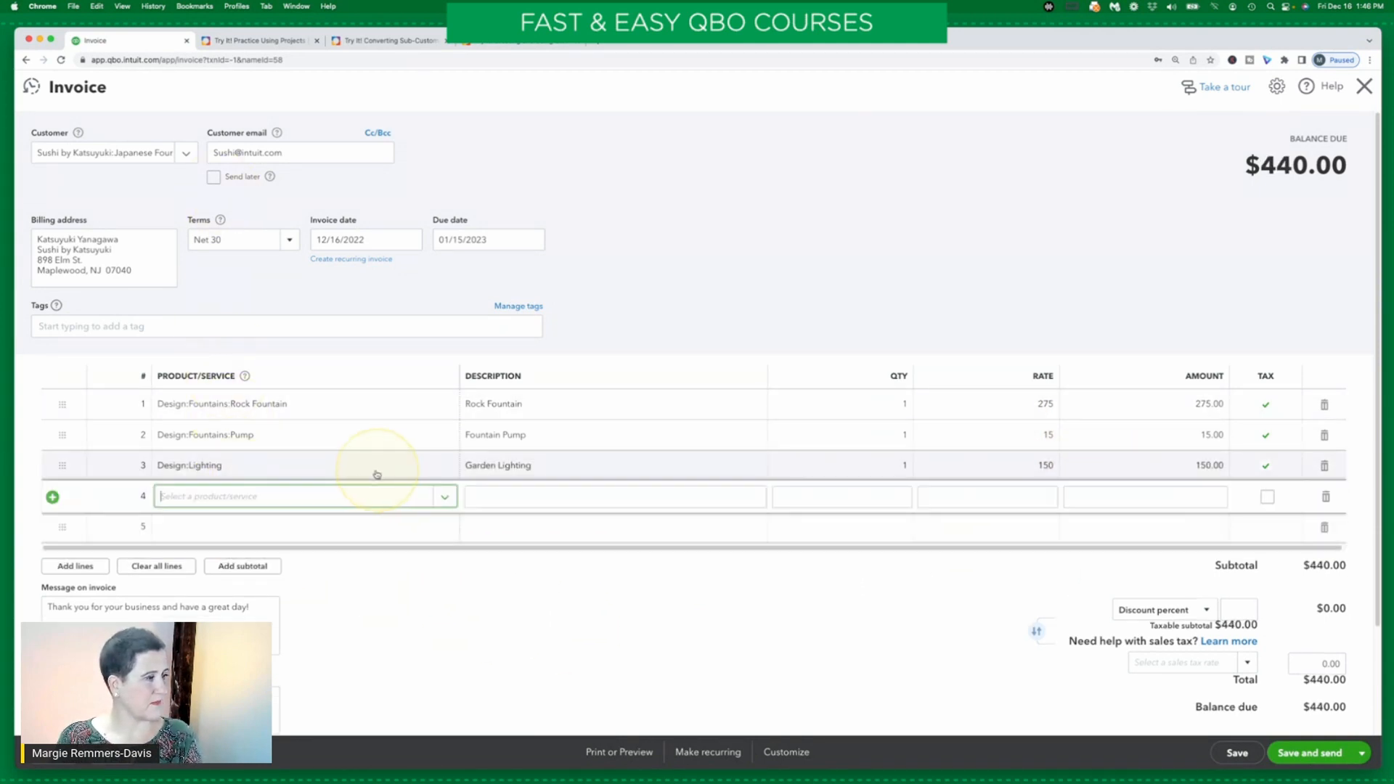
left_click(250, 41)
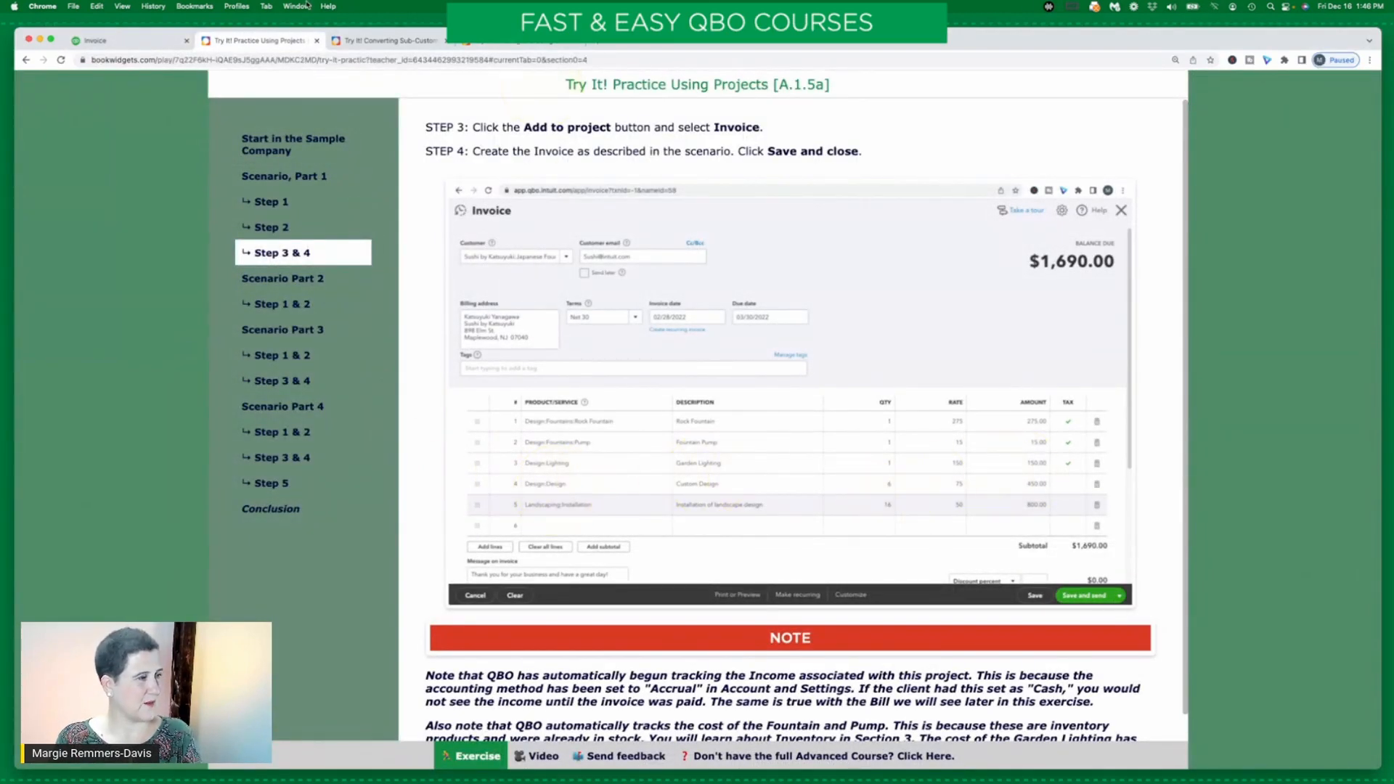
left_click(131, 41)
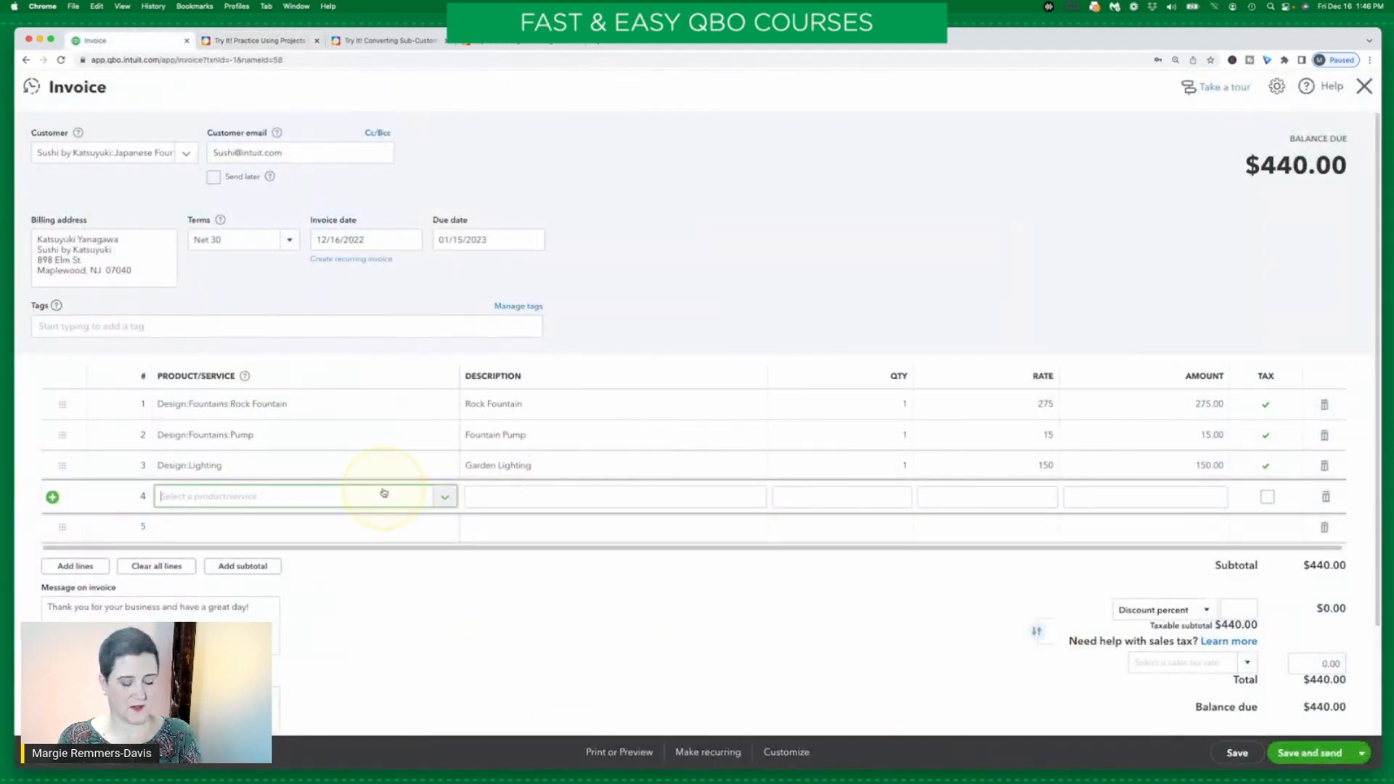
type("des")
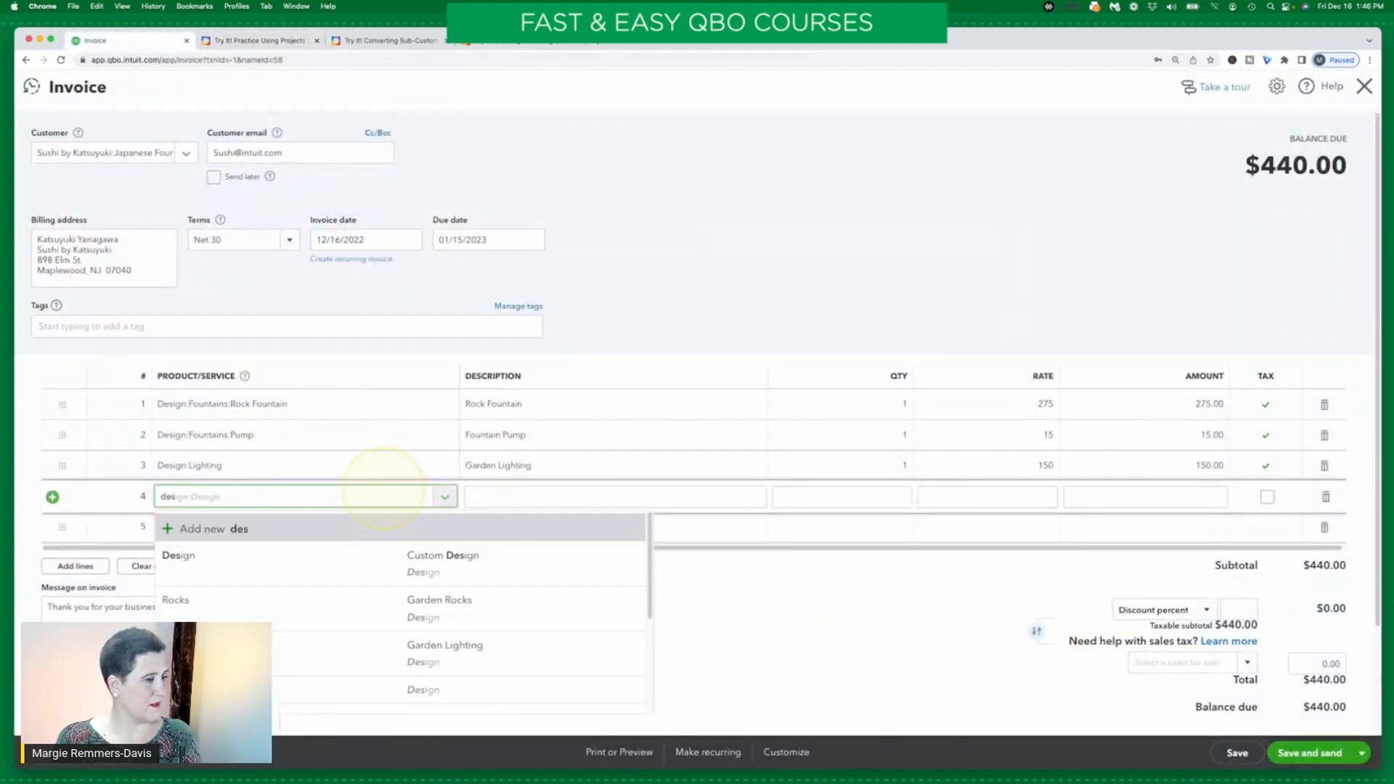
left_click(501, 565)
left_click(887, 498)
left_click(960, 496)
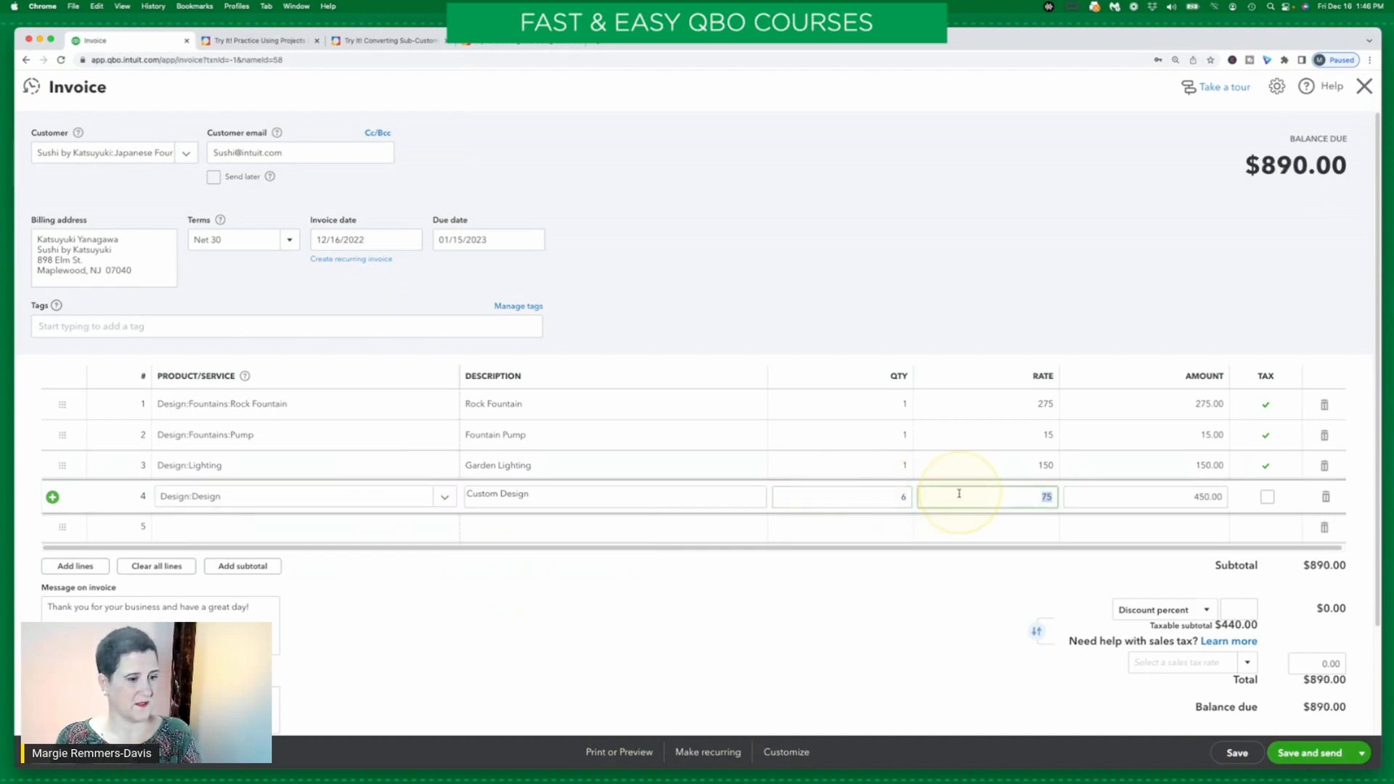
Consult the exercise's sample and add Installation of landscape design as the fifth invoice line in QuickBooks with quantity 161
left_click(338, 532)
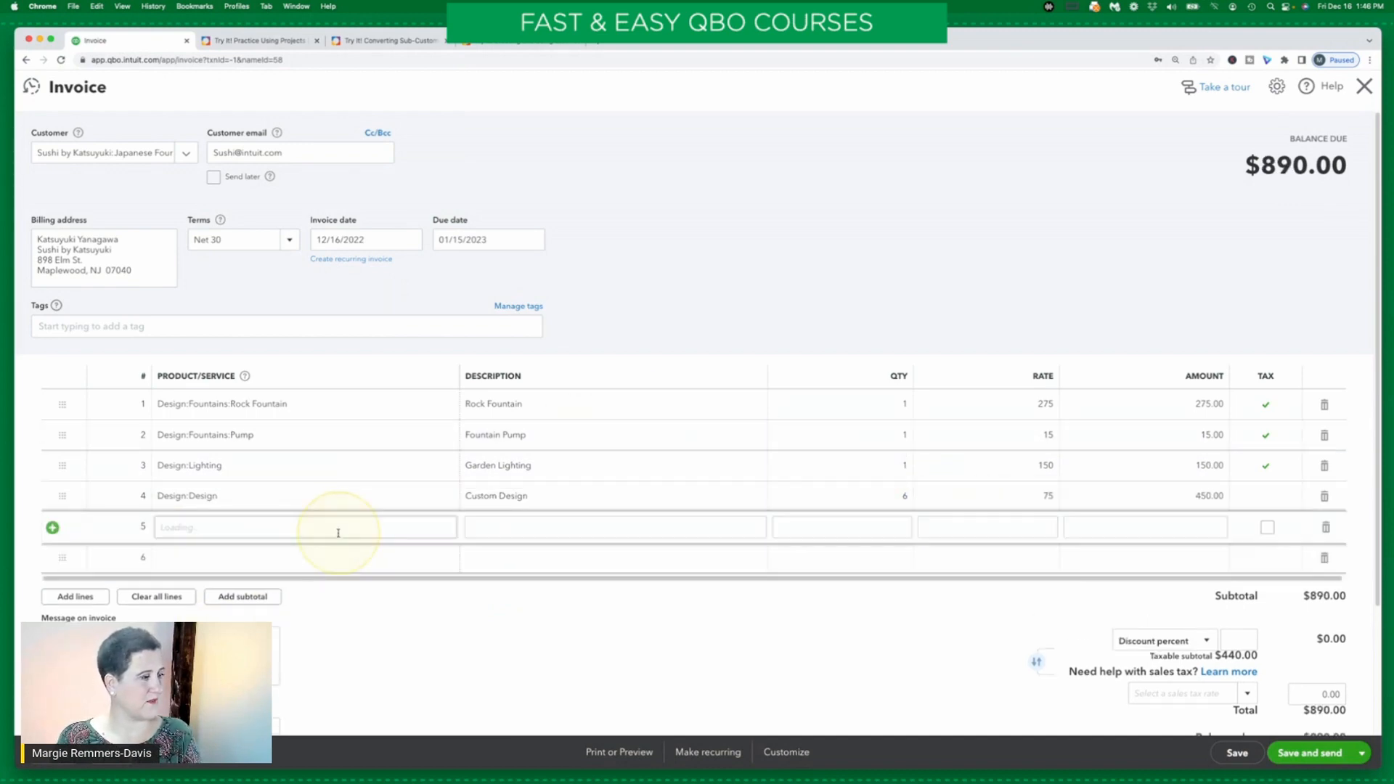
left_click(259, 41)
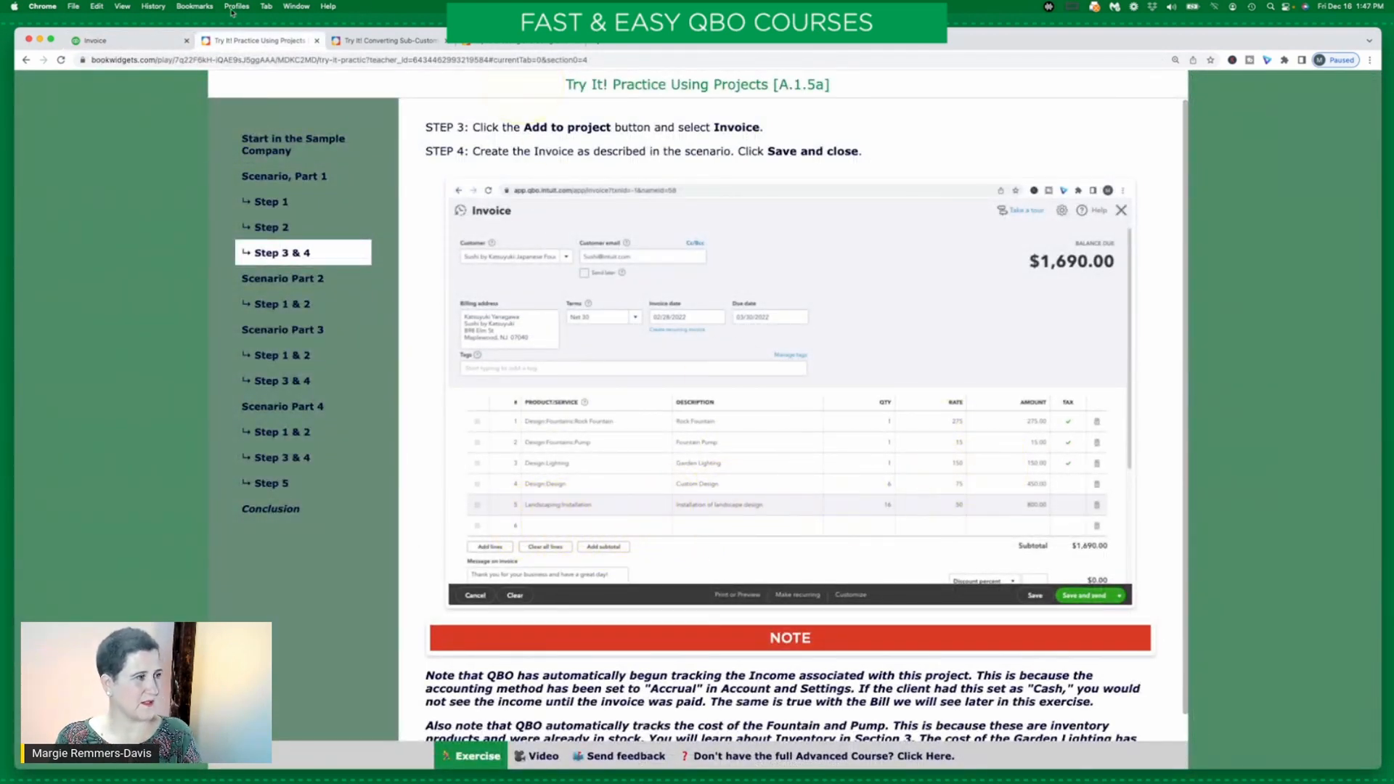
left_click(114, 41)
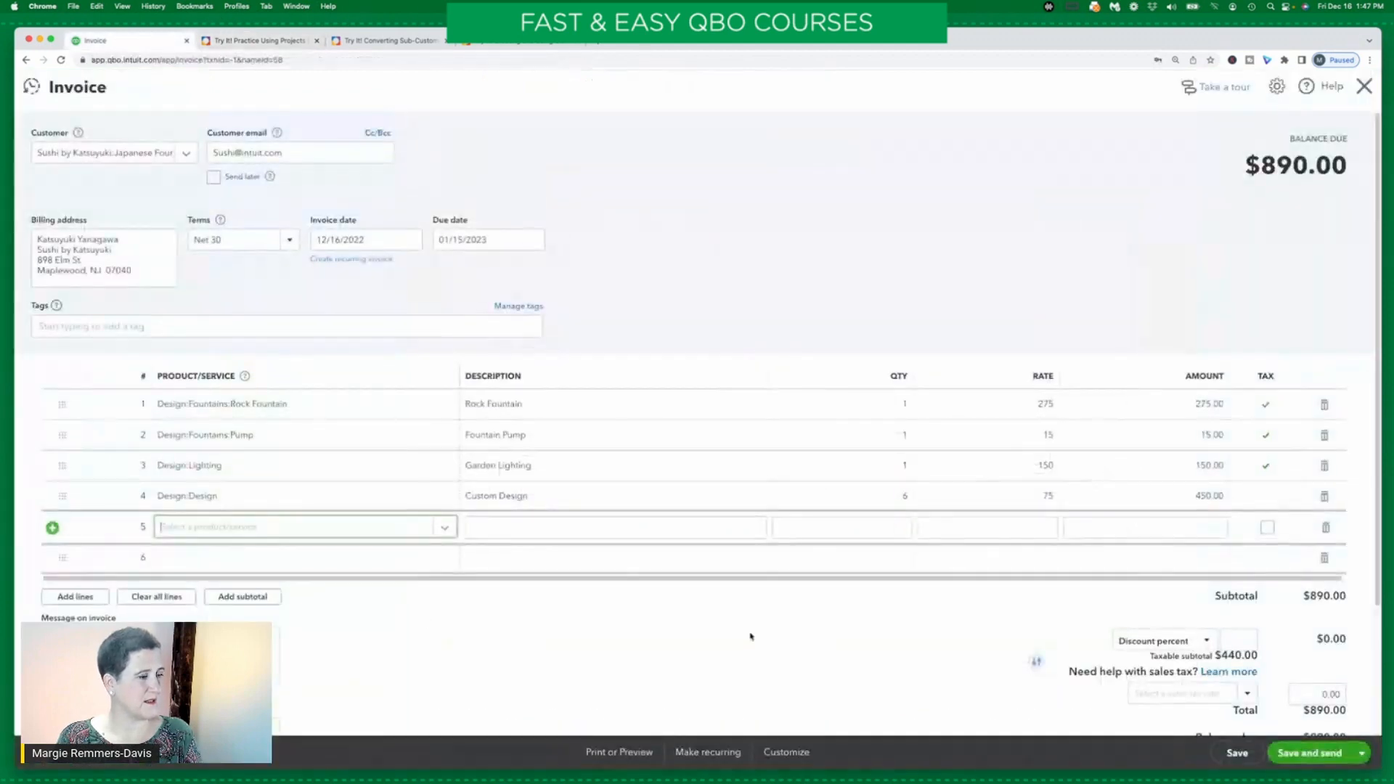
left_click(443, 540)
type("inst")
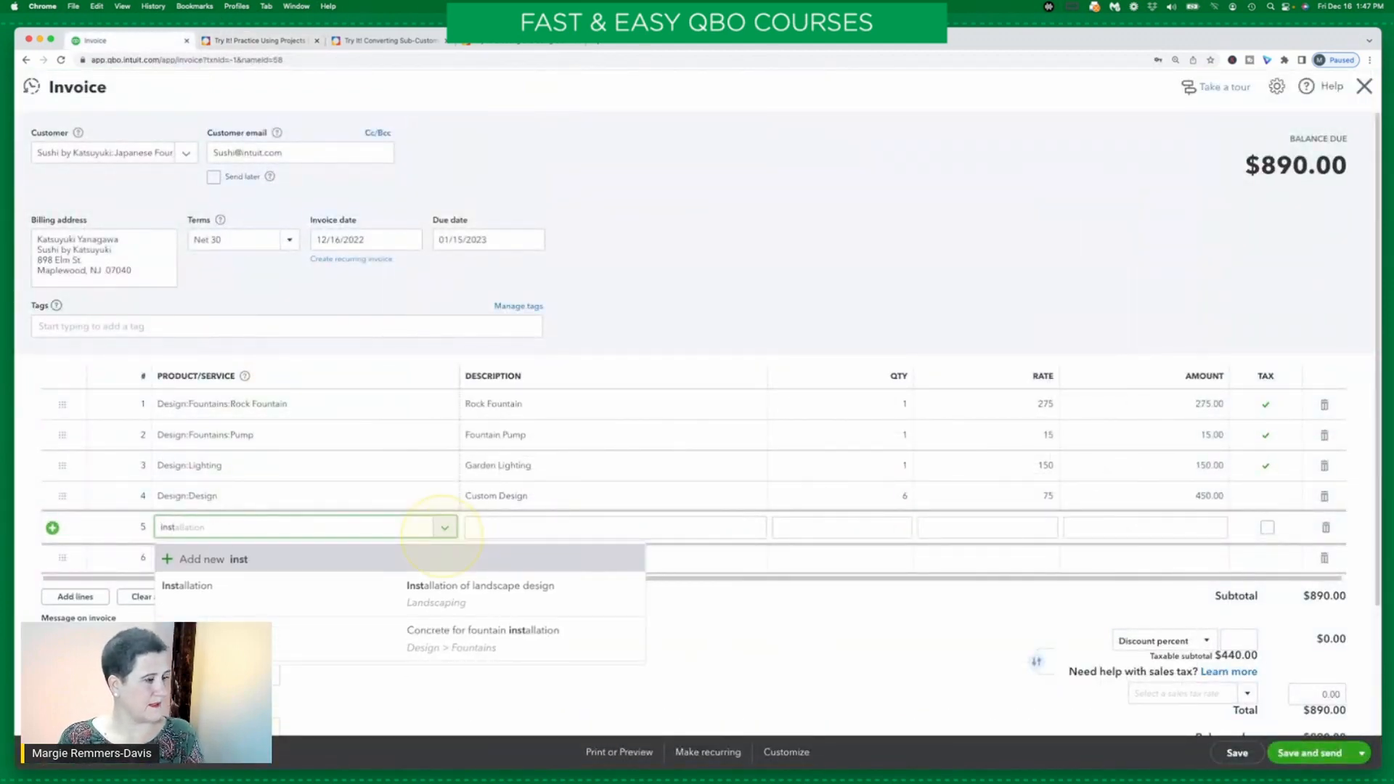
left_click(432, 587)
left_click(904, 523)
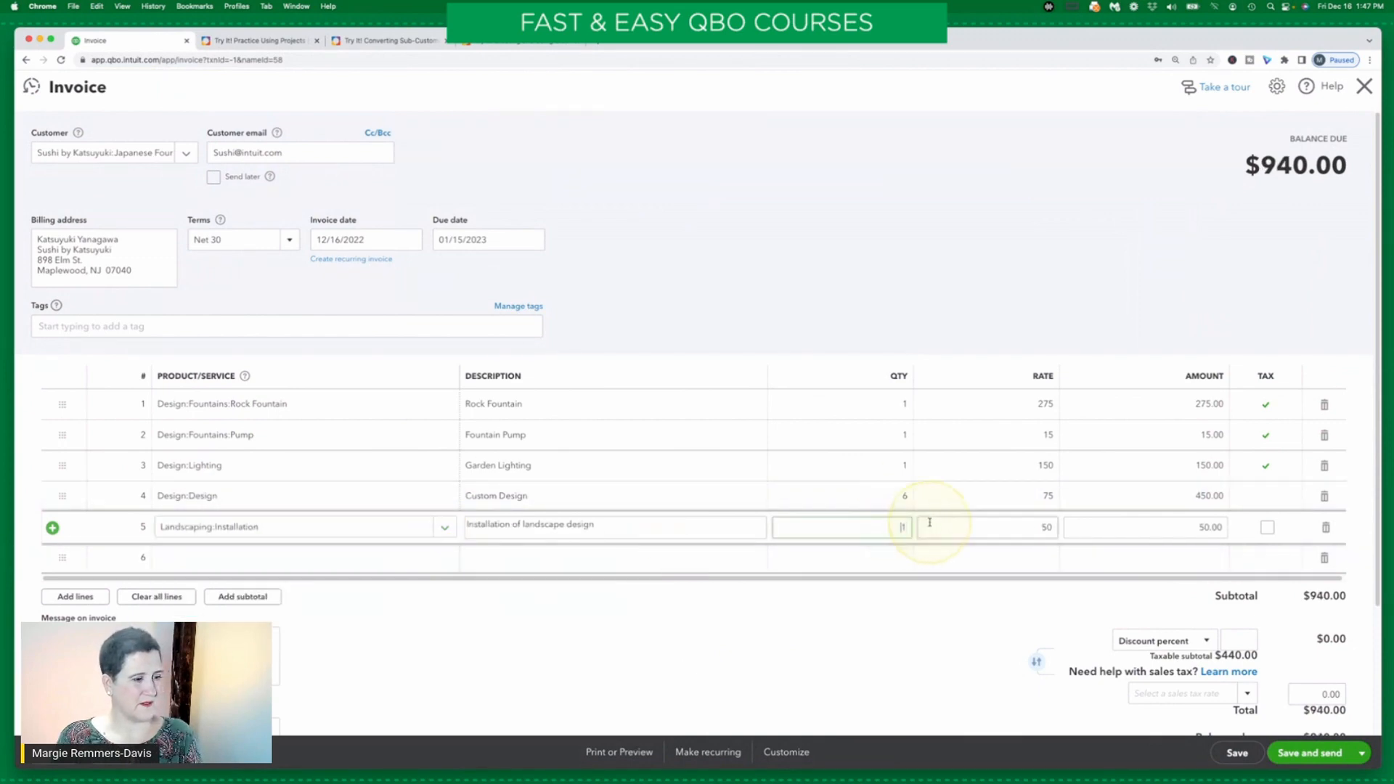
type("161")
key("Tab")
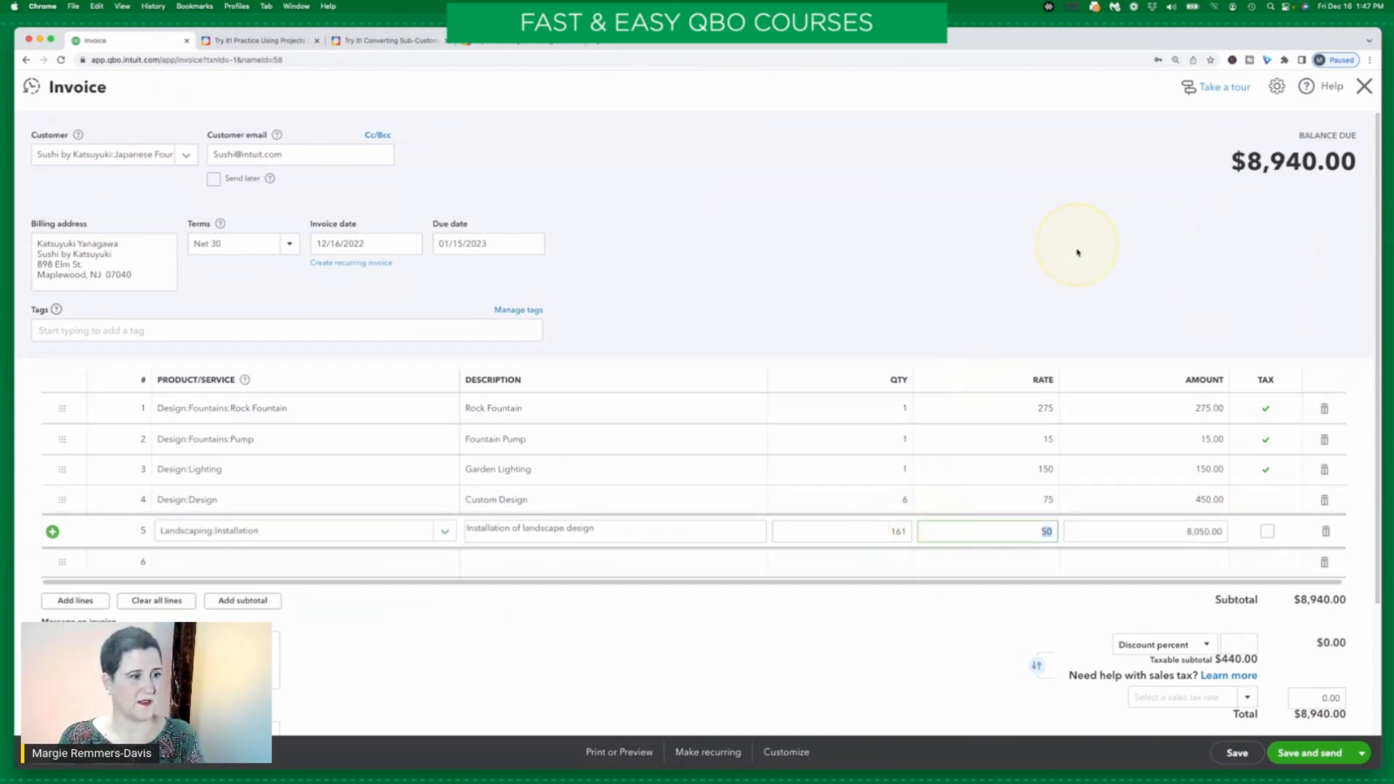
left_click(1003, 296)
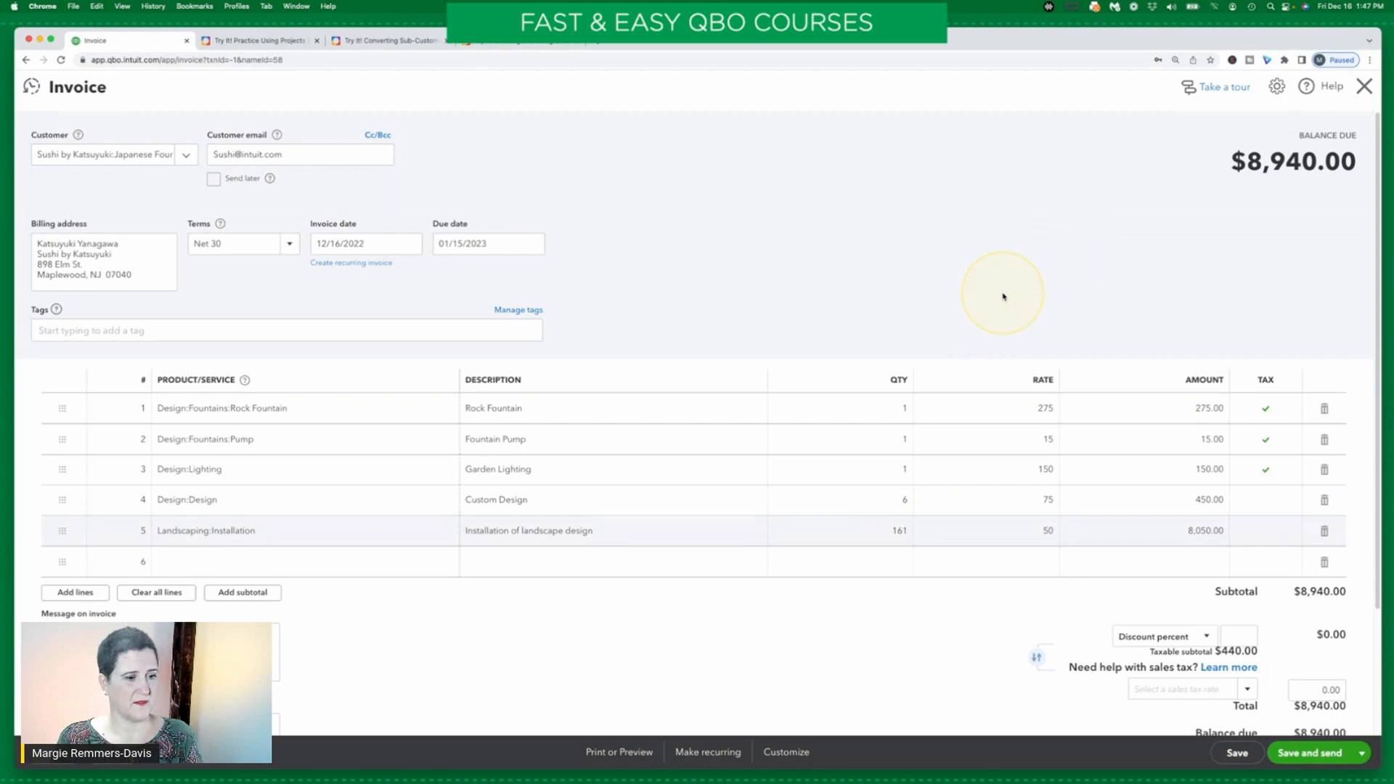
Compare the invoice with the exercise's sample and set the installation line's quantity to 16 in QuickBooks
left_click(233, 40)
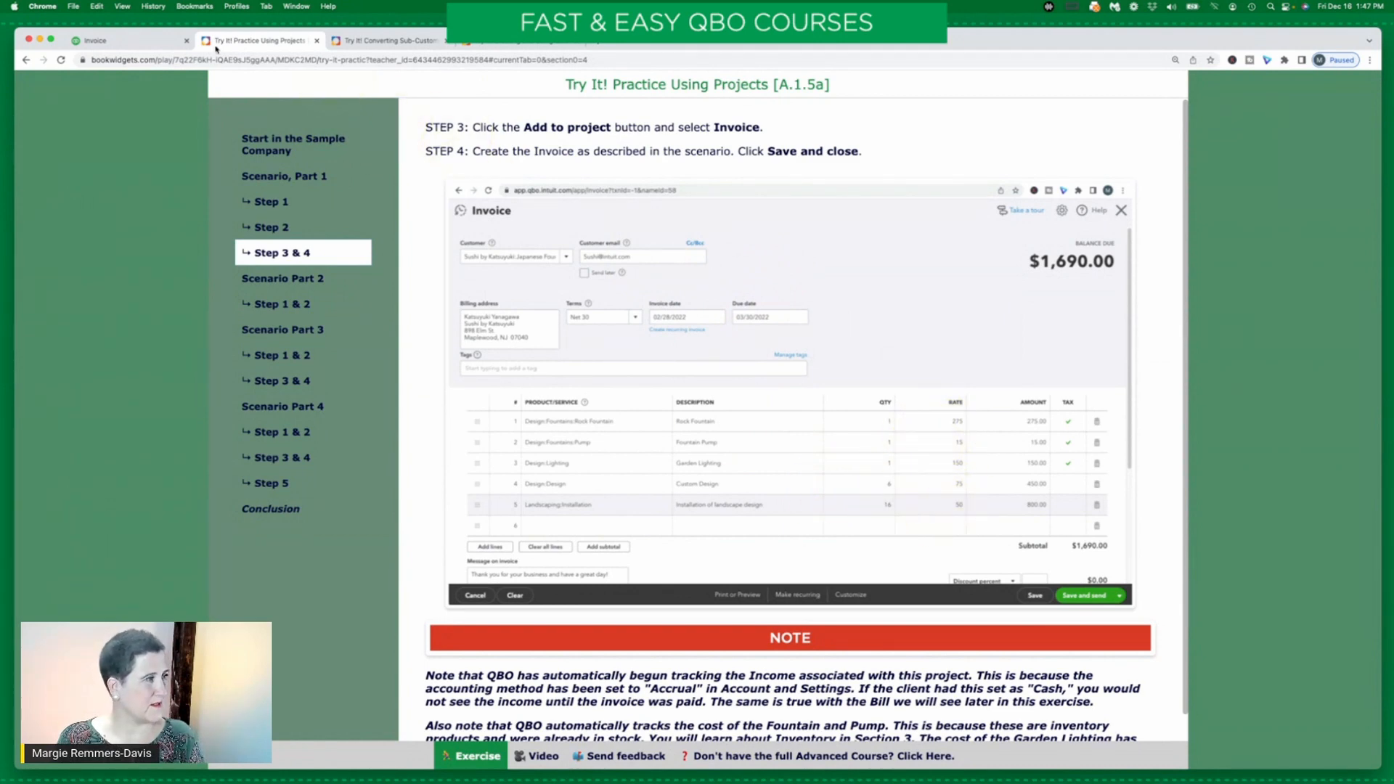
left_click(112, 44)
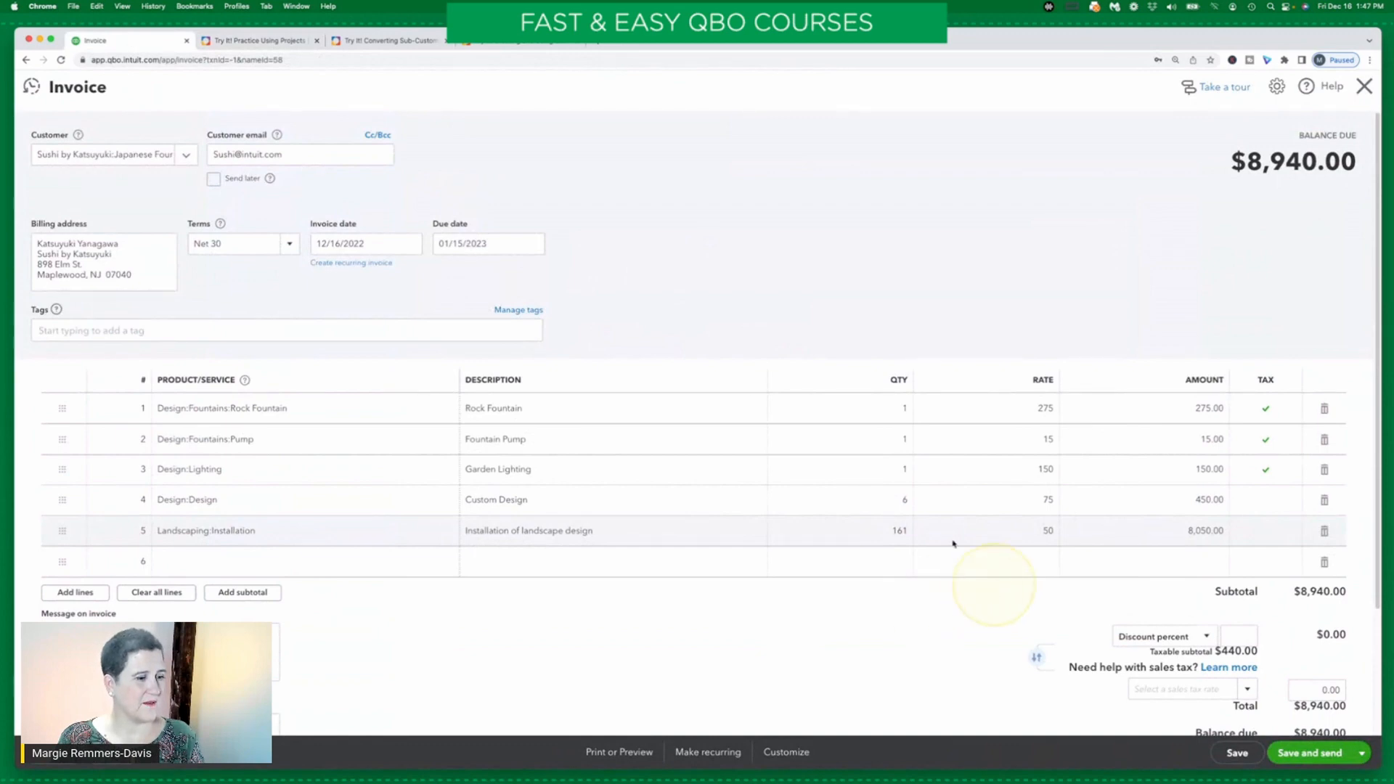
left_click(896, 530)
type("16")
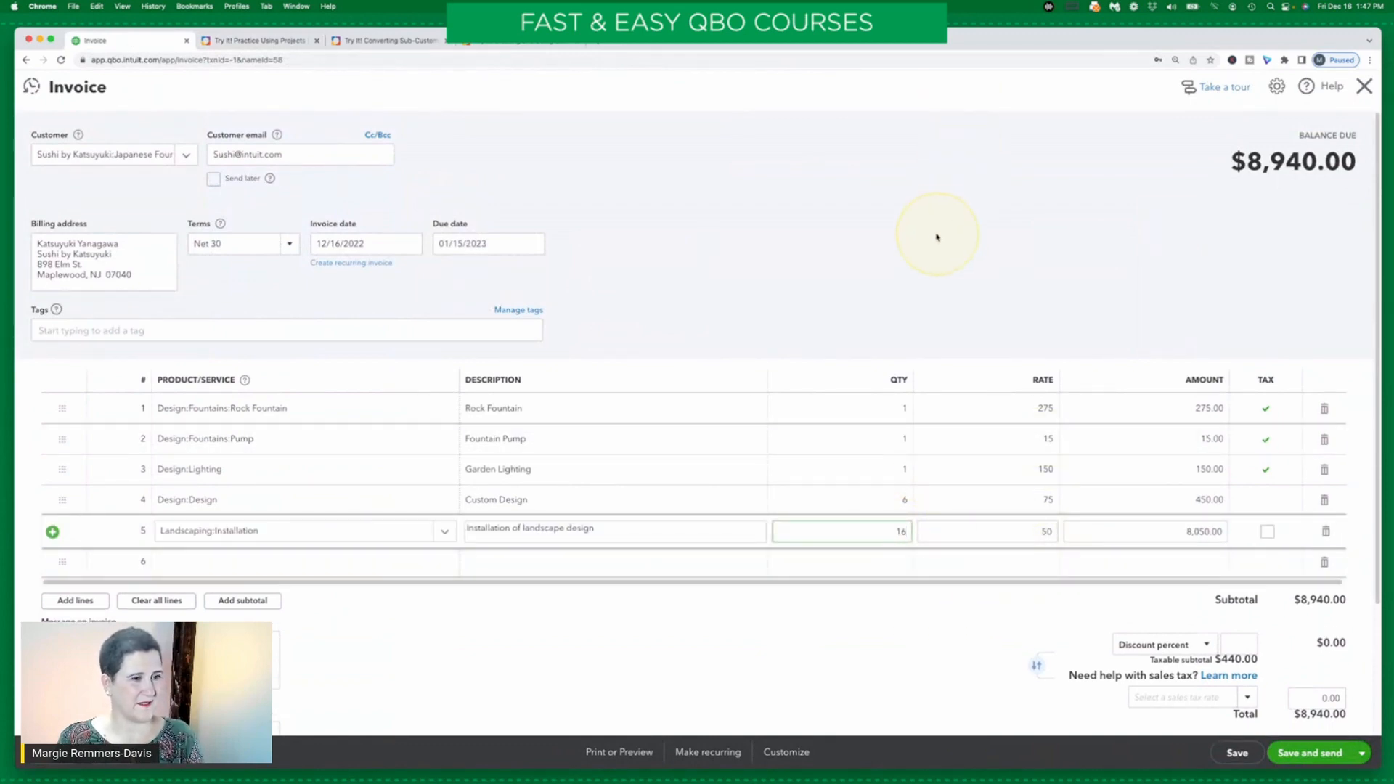
left_click(937, 238)
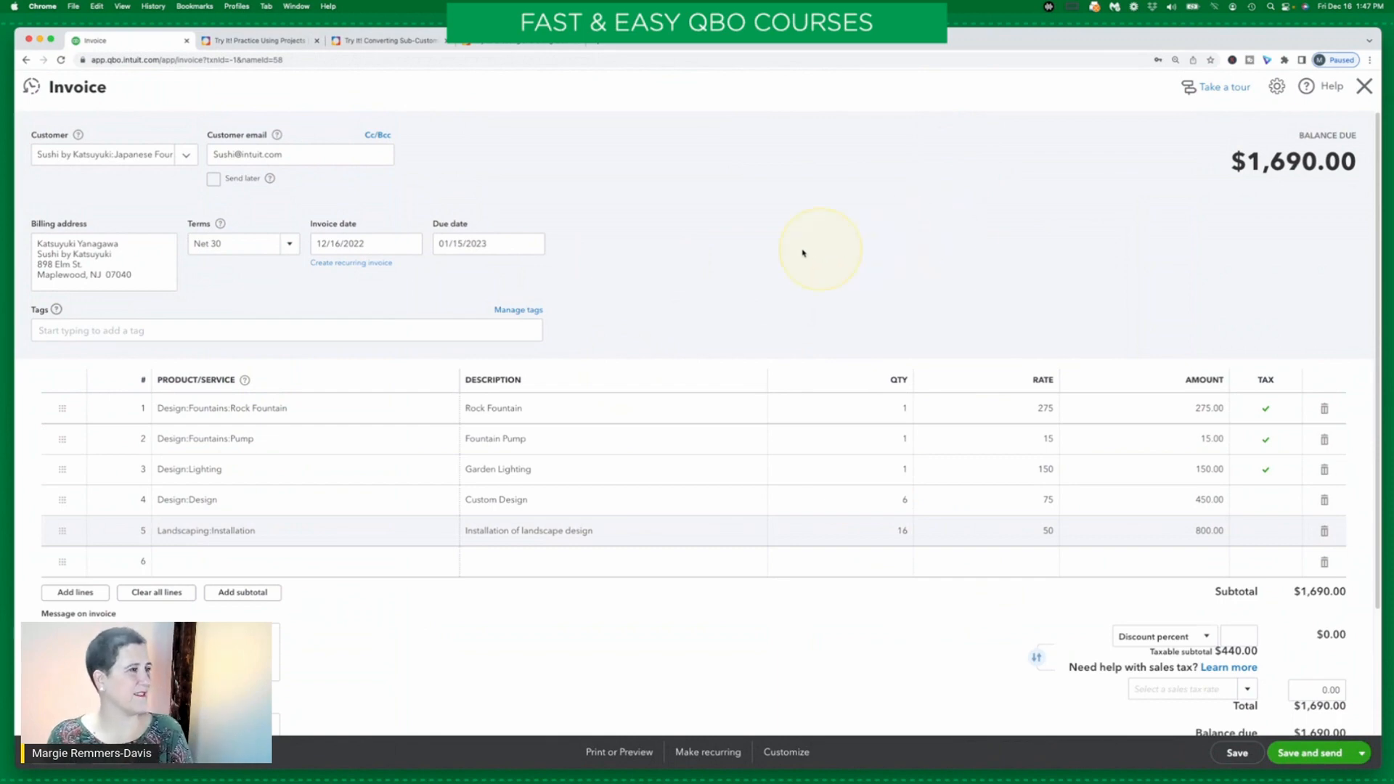
Check the exercise's instructions for finishing the invoice, and save and close it in QuickBooks
left_click(278, 41)
scroll(776, 358, "down", 2)
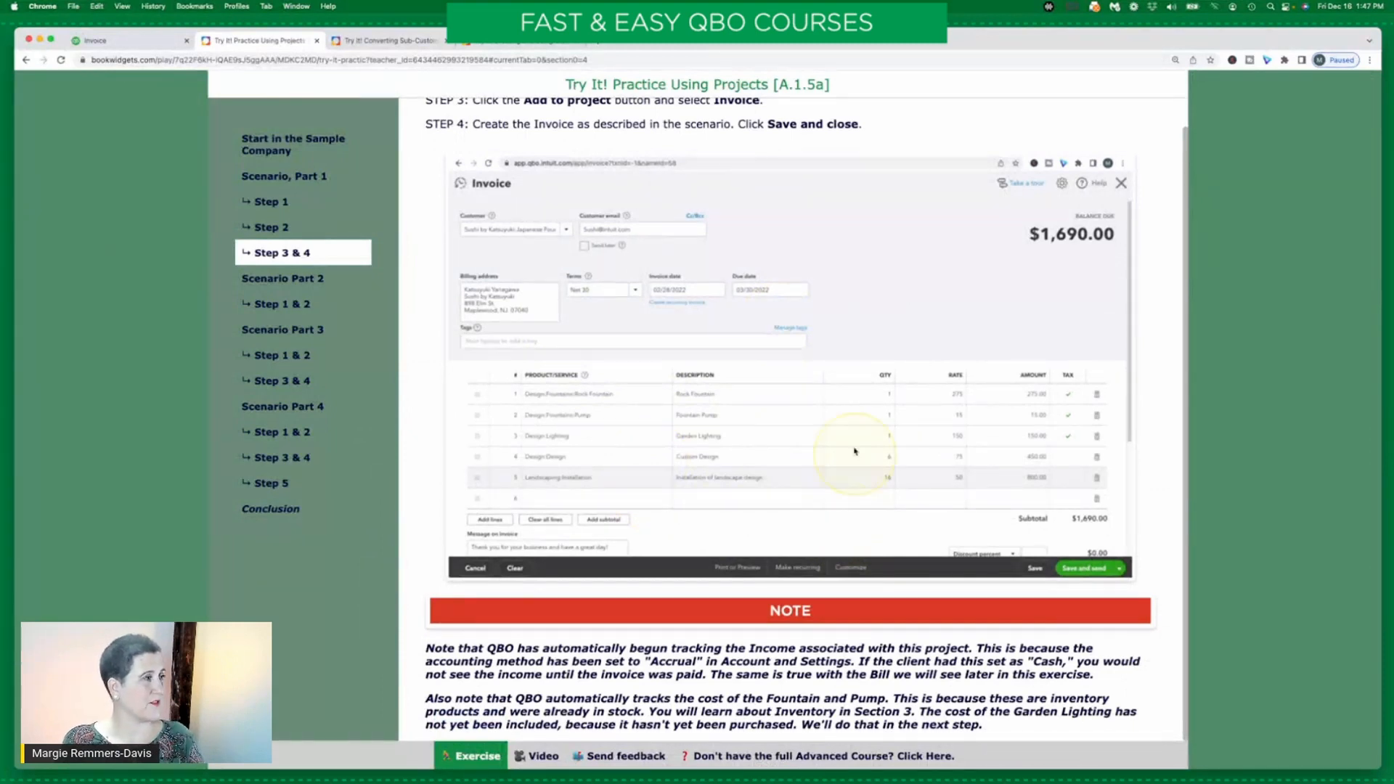
left_click(143, 43)
left_click(1361, 756)
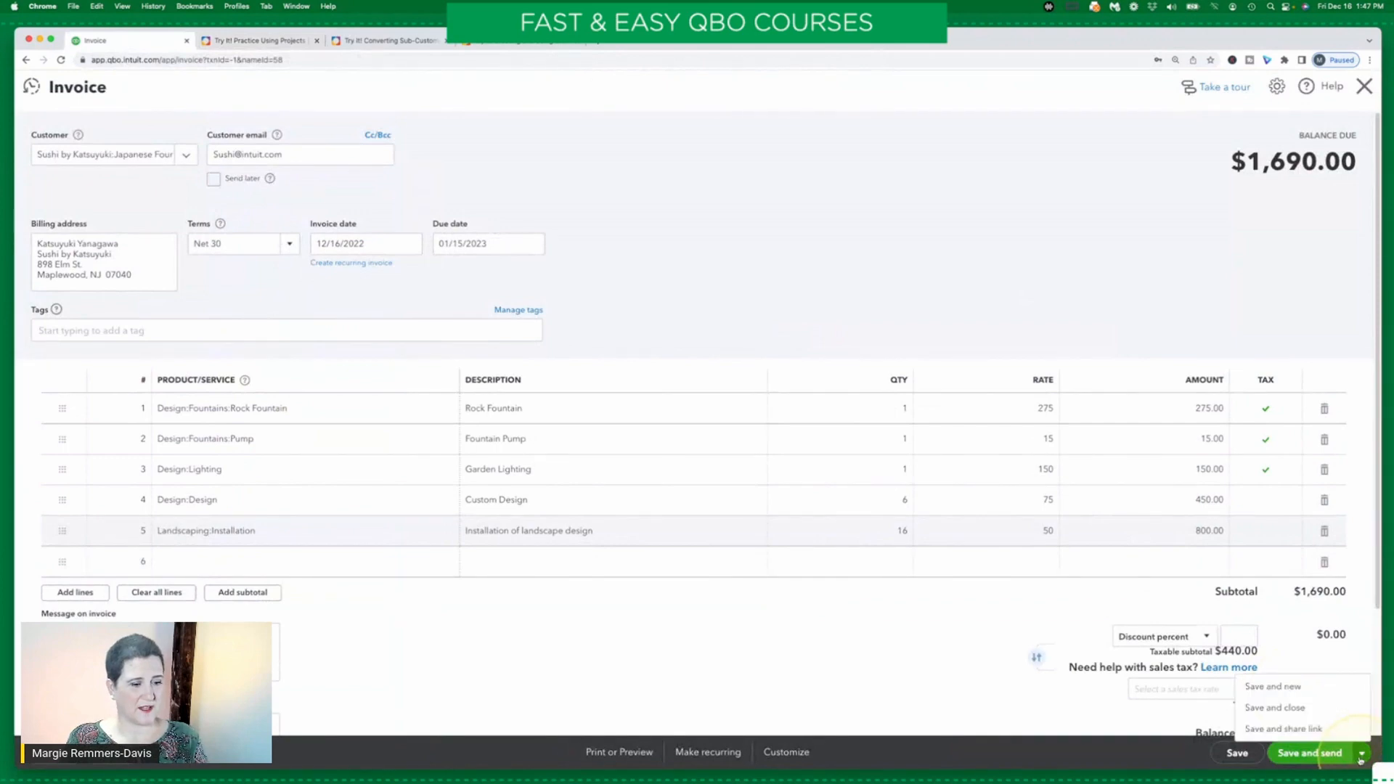
left_click(1274, 707)
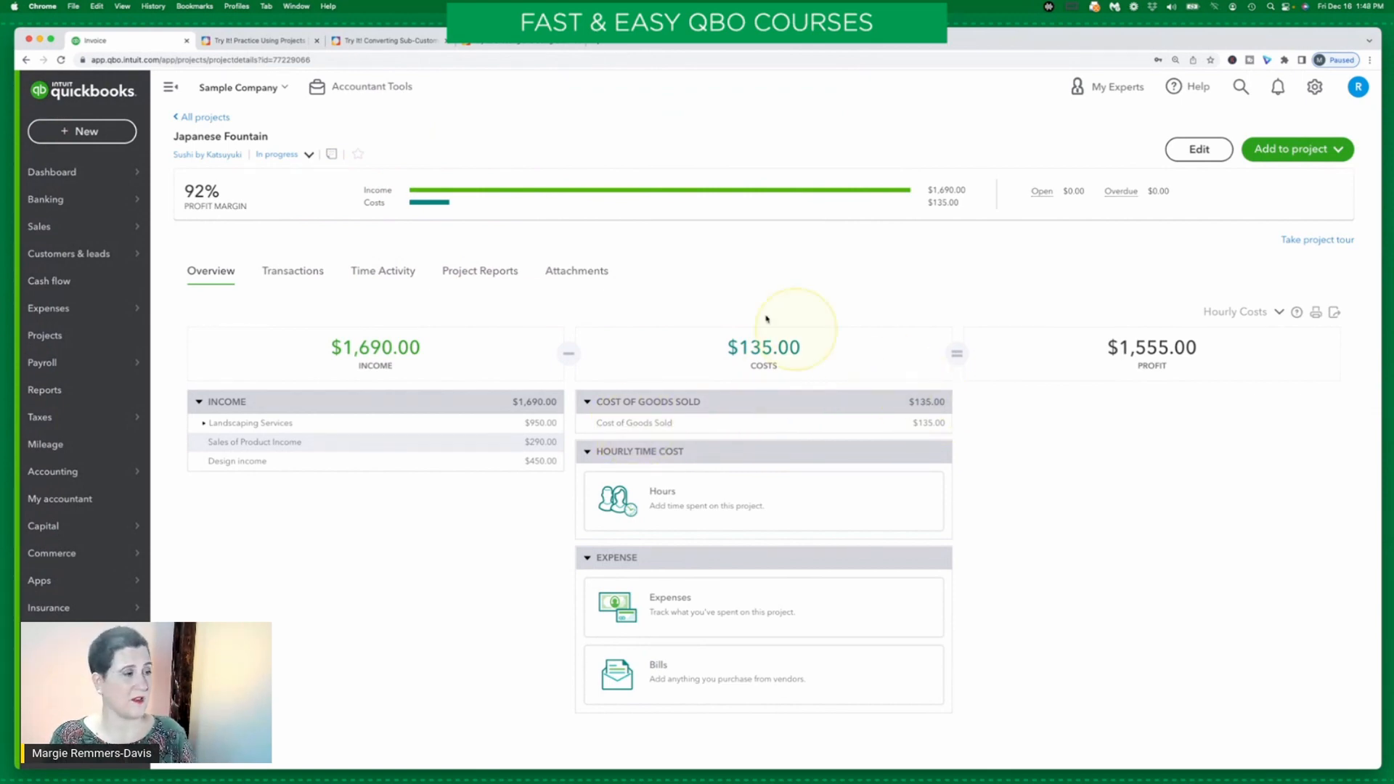
Read the exercise's invoice note, Scenario Part 2 and its Step 1 & 2, and start a new expense in QuickBooks
left_click(265, 40)
scroll(673, 614, "up", 1)
scroll(673, 614, "down", 1)
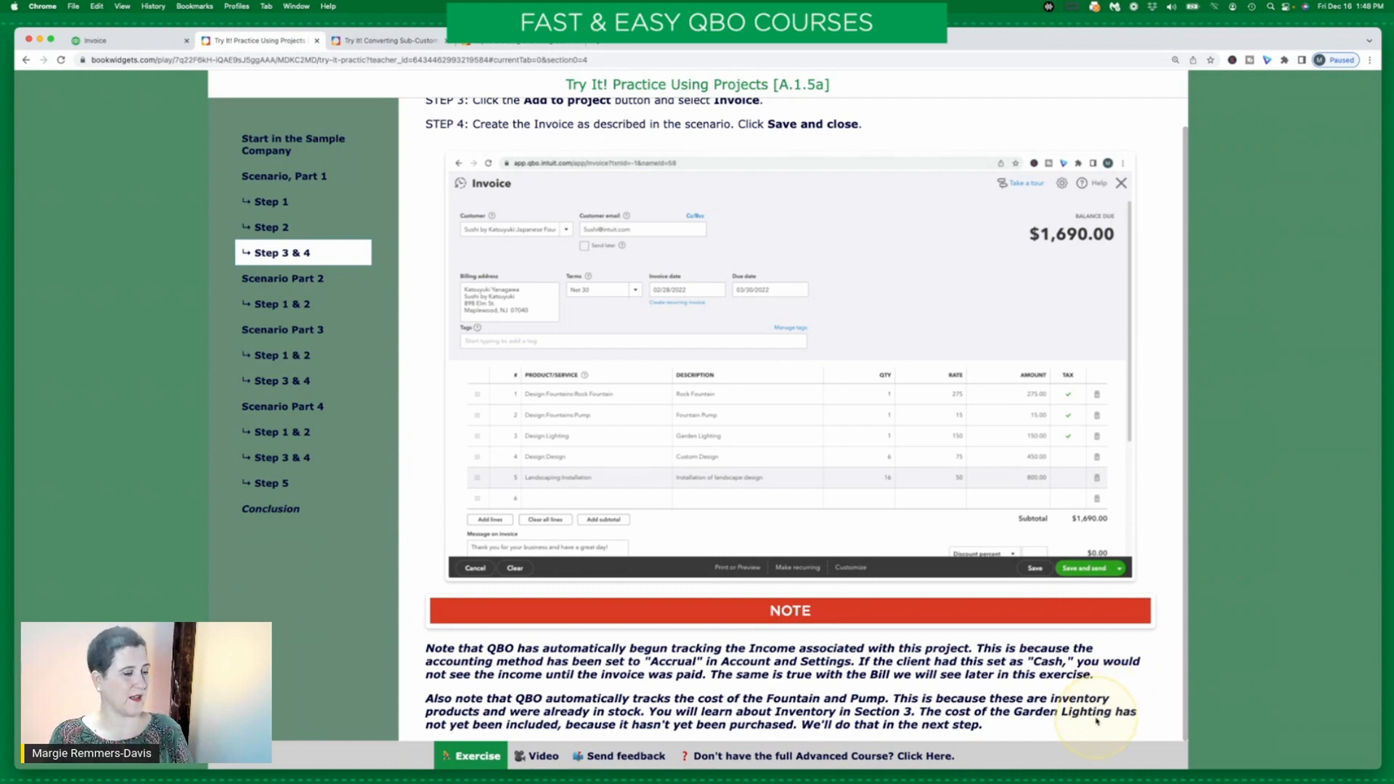
left_click(287, 279)
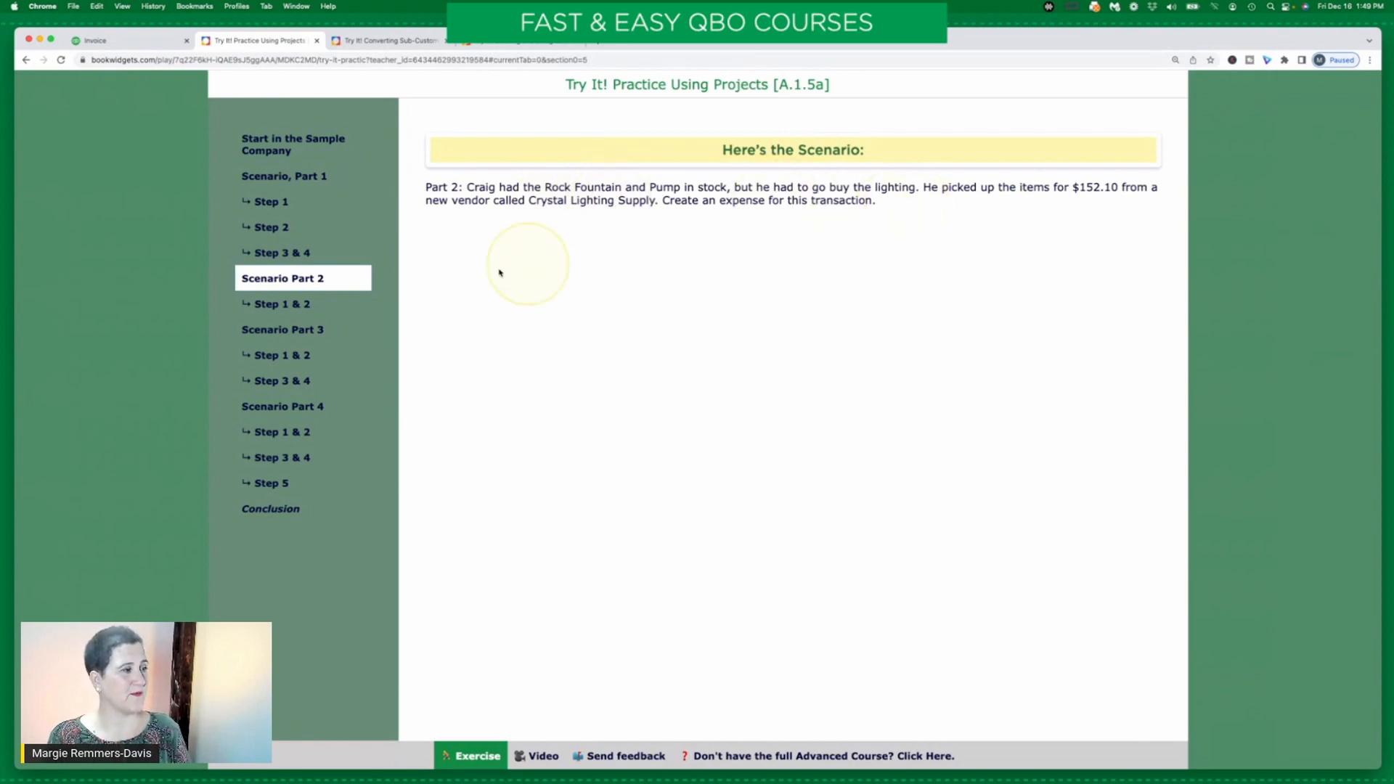
left_click(286, 305)
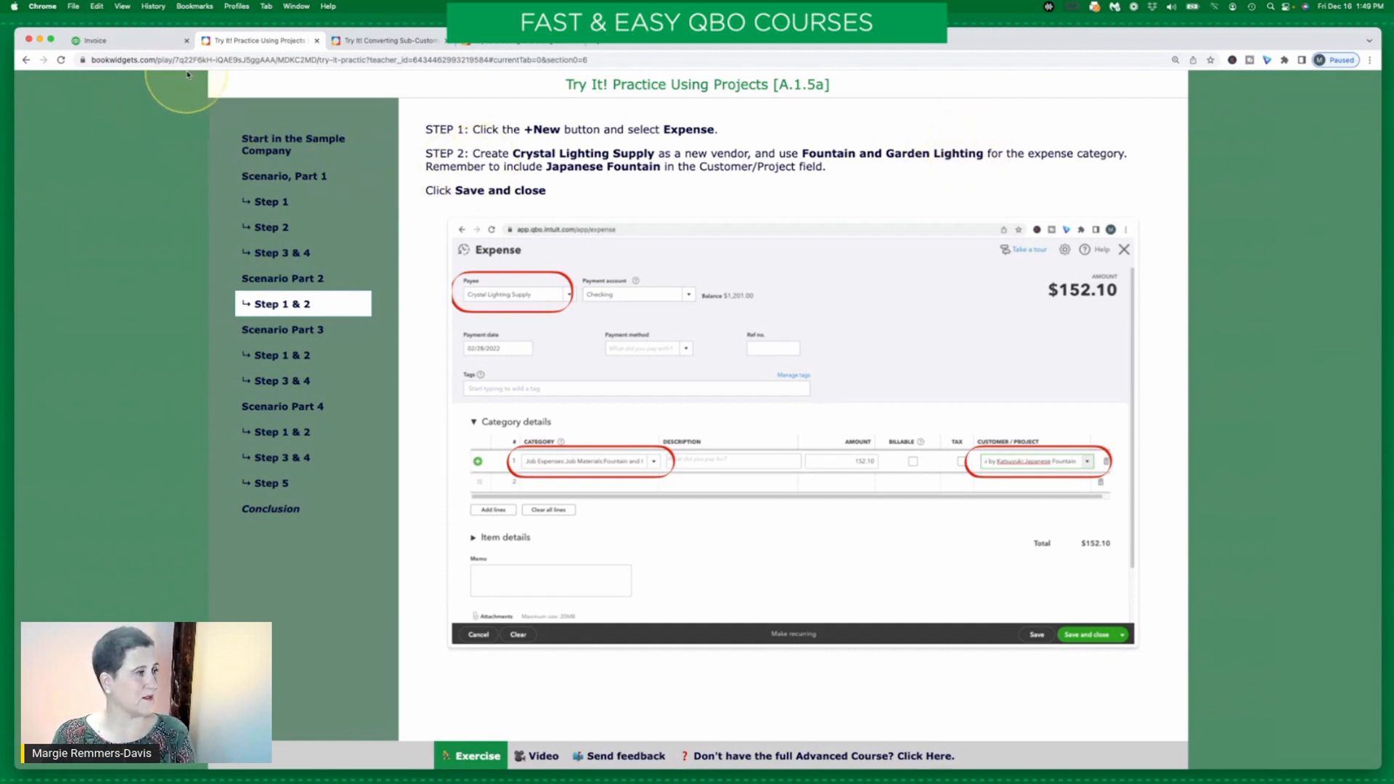
left_click(136, 45)
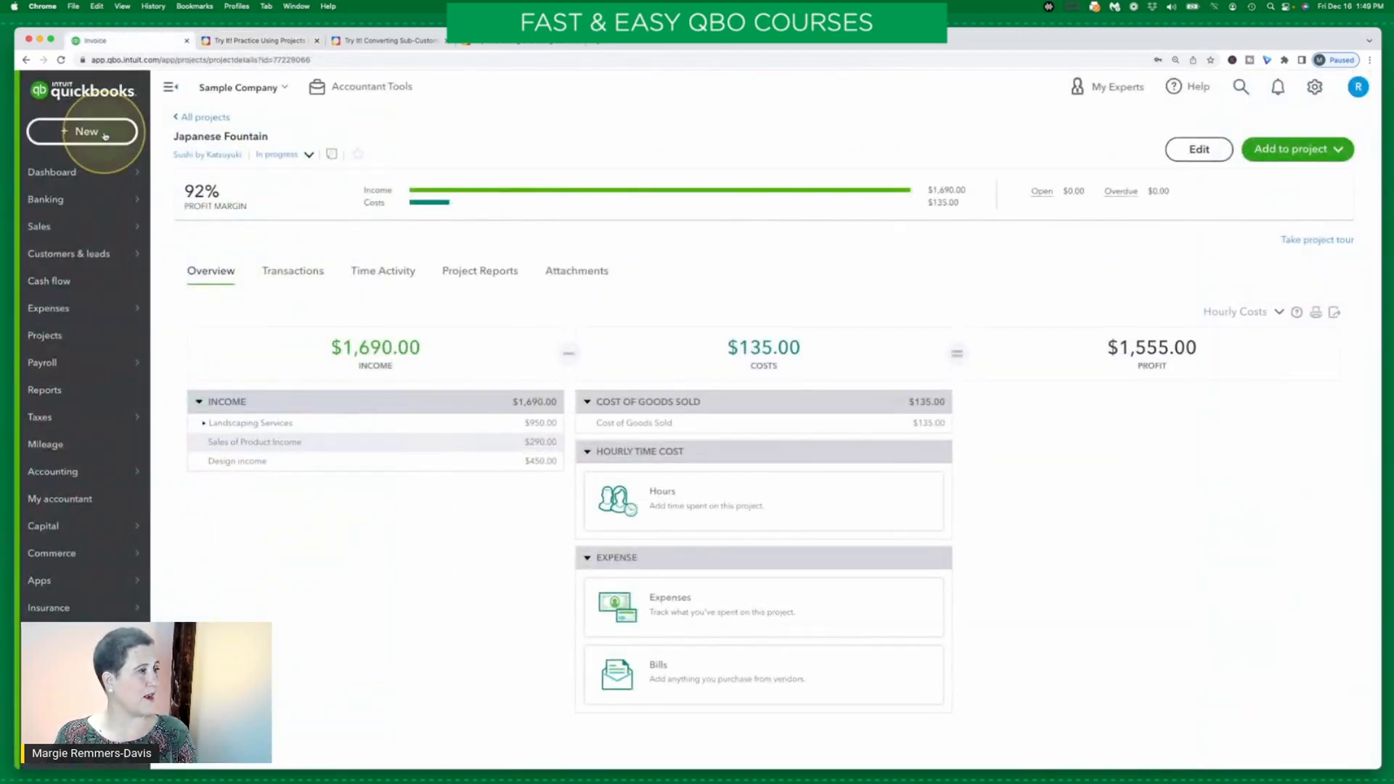
left_click(102, 131)
left_click(748, 143)
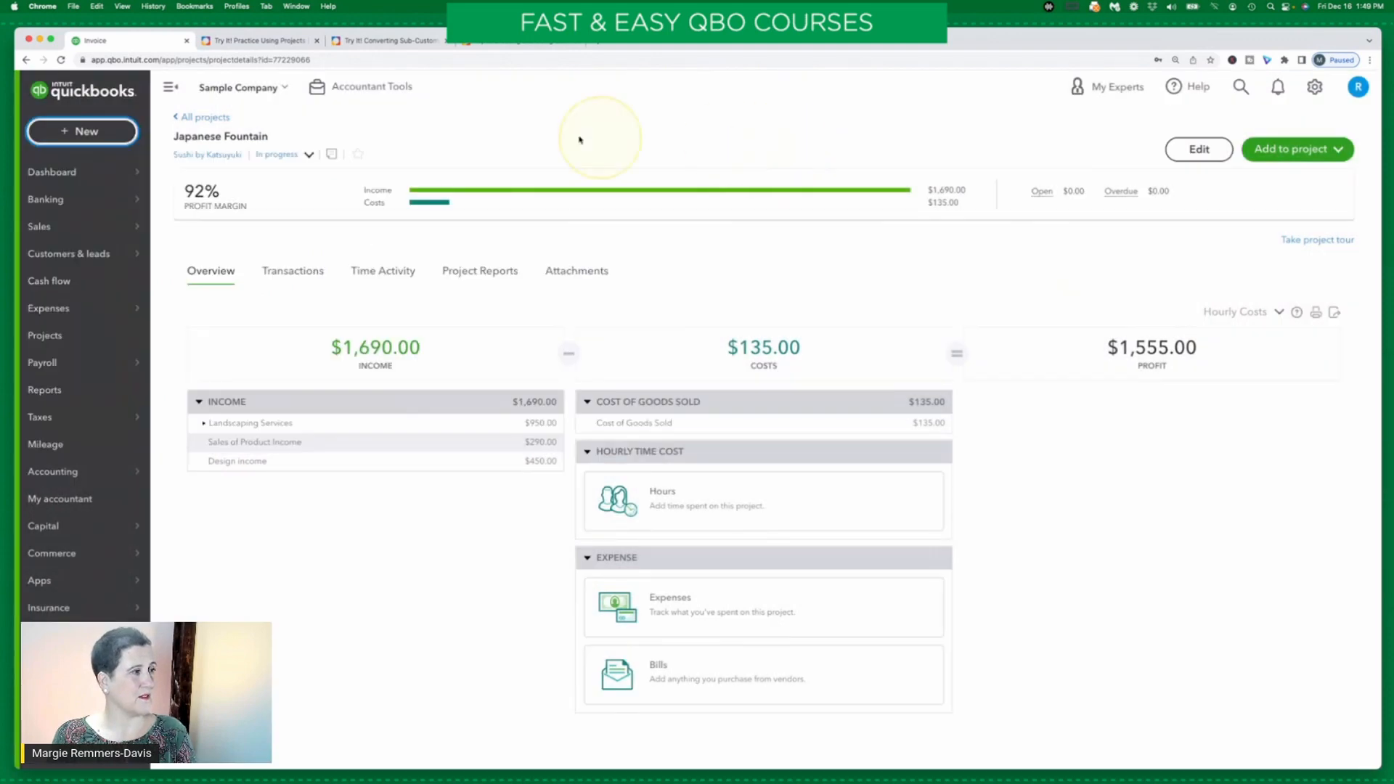
left_click(251, 42)
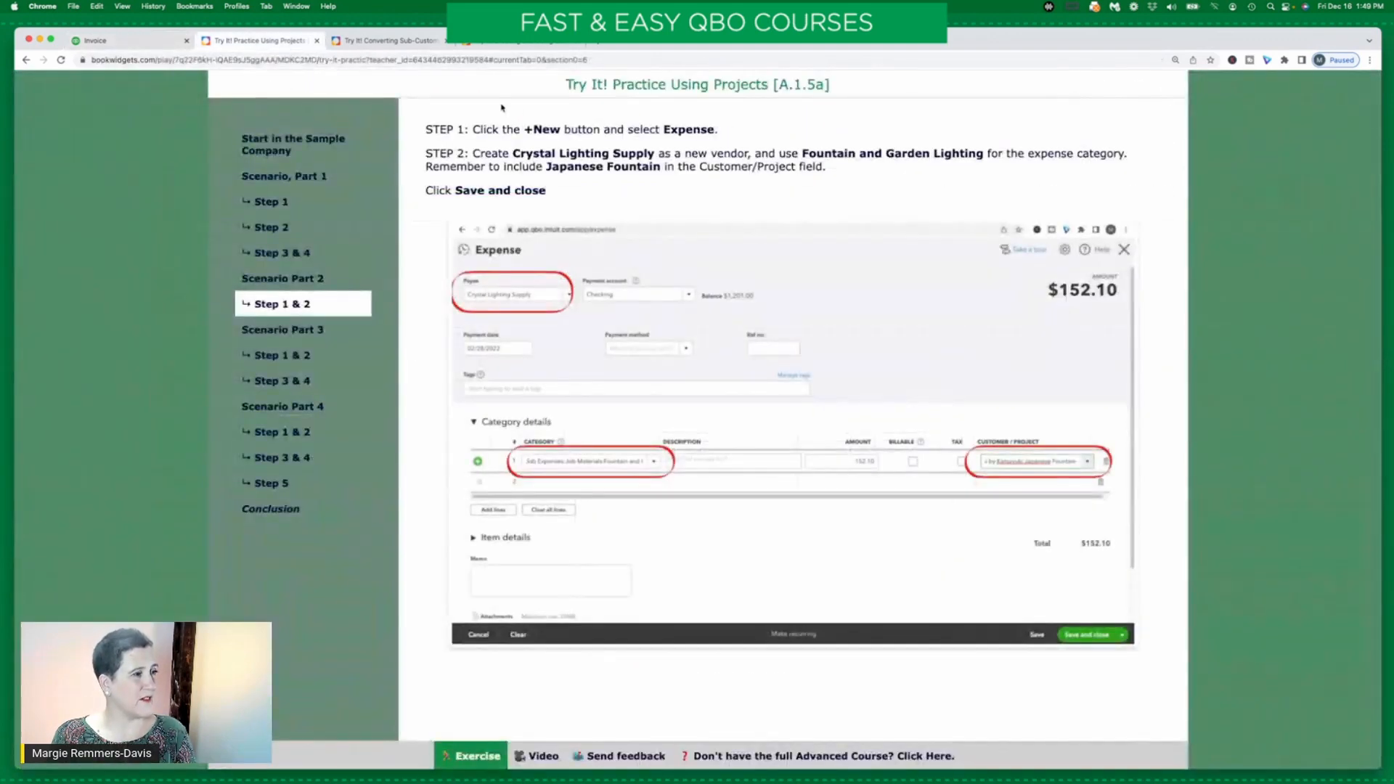
left_click(150, 39)
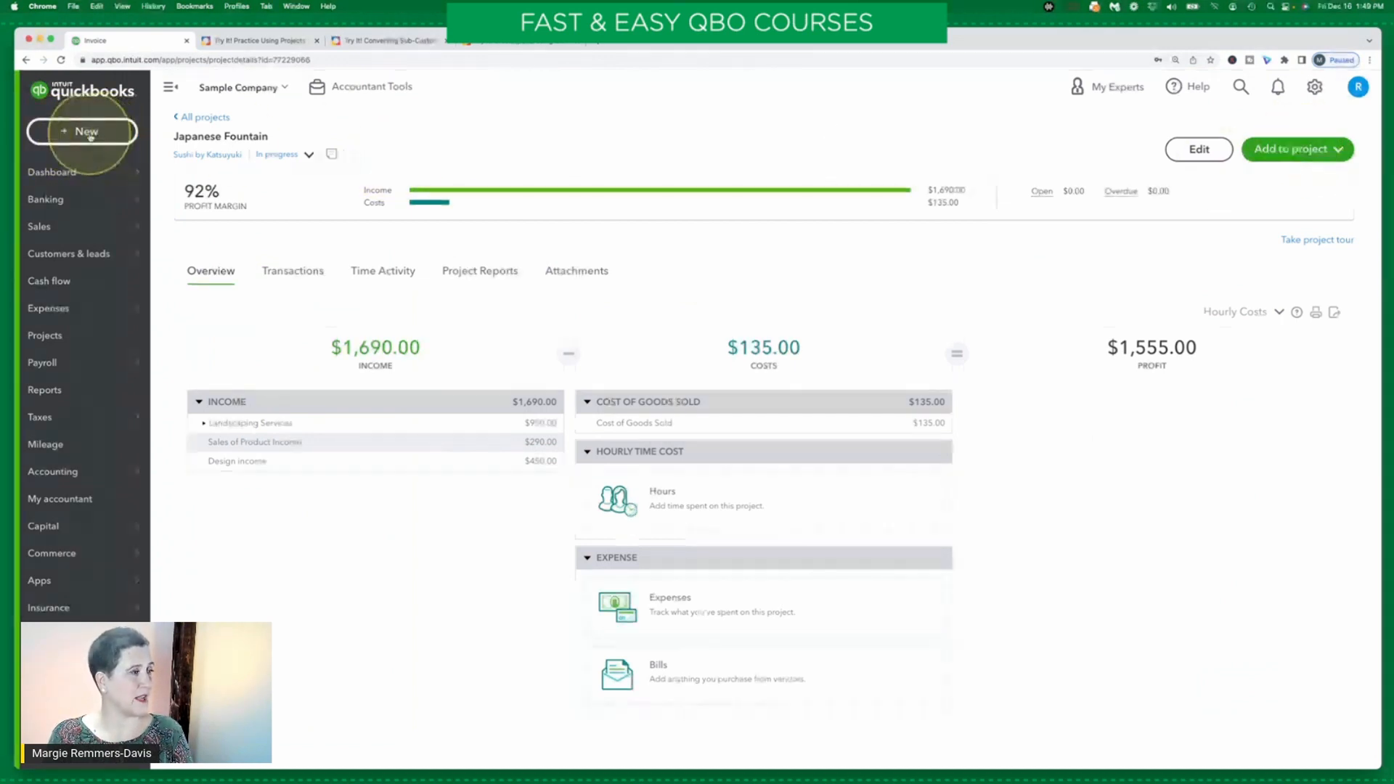
left_click(92, 138)
left_click(242, 215)
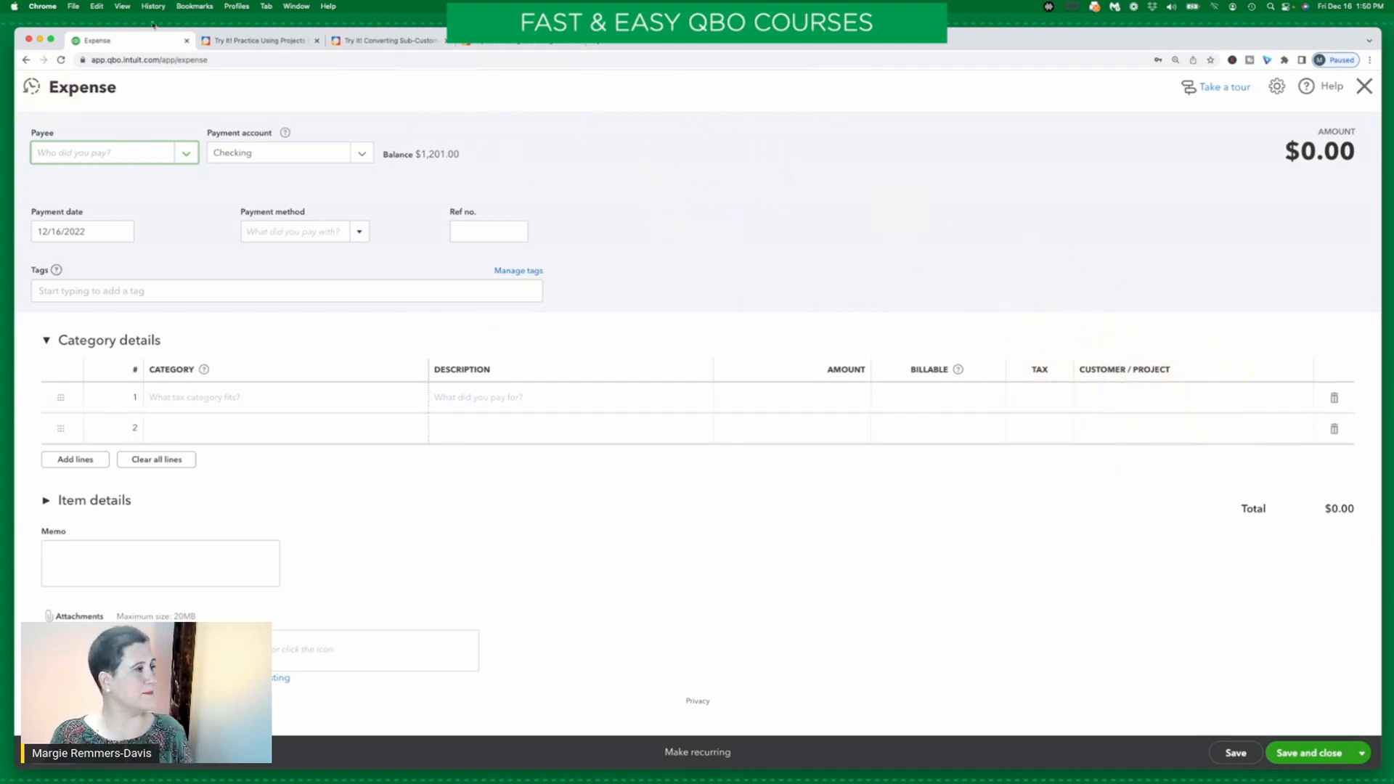
Create a new vendor with the display name Crystal Lighting Supply as the expense's payee and save it
left_click(120, 155)
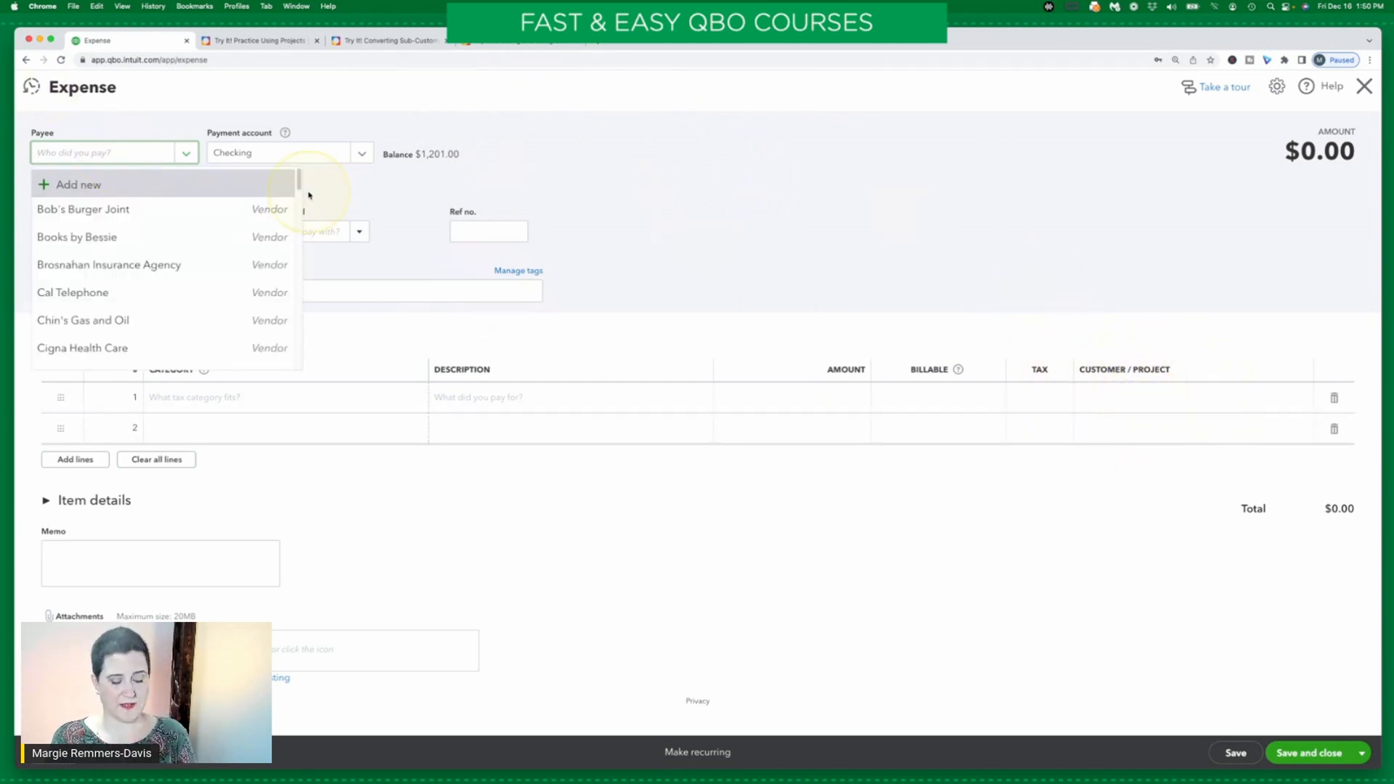
left_click(244, 184)
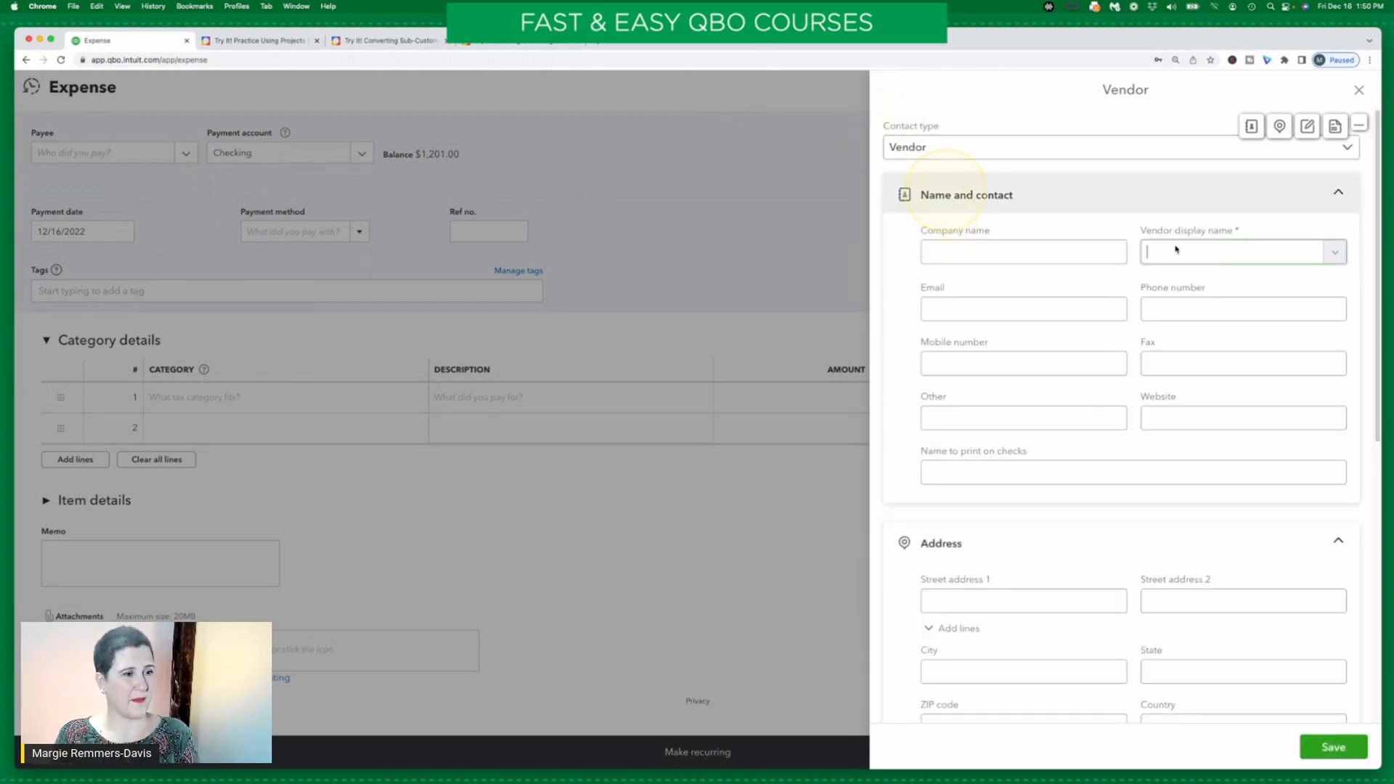
type("Cyrsa")
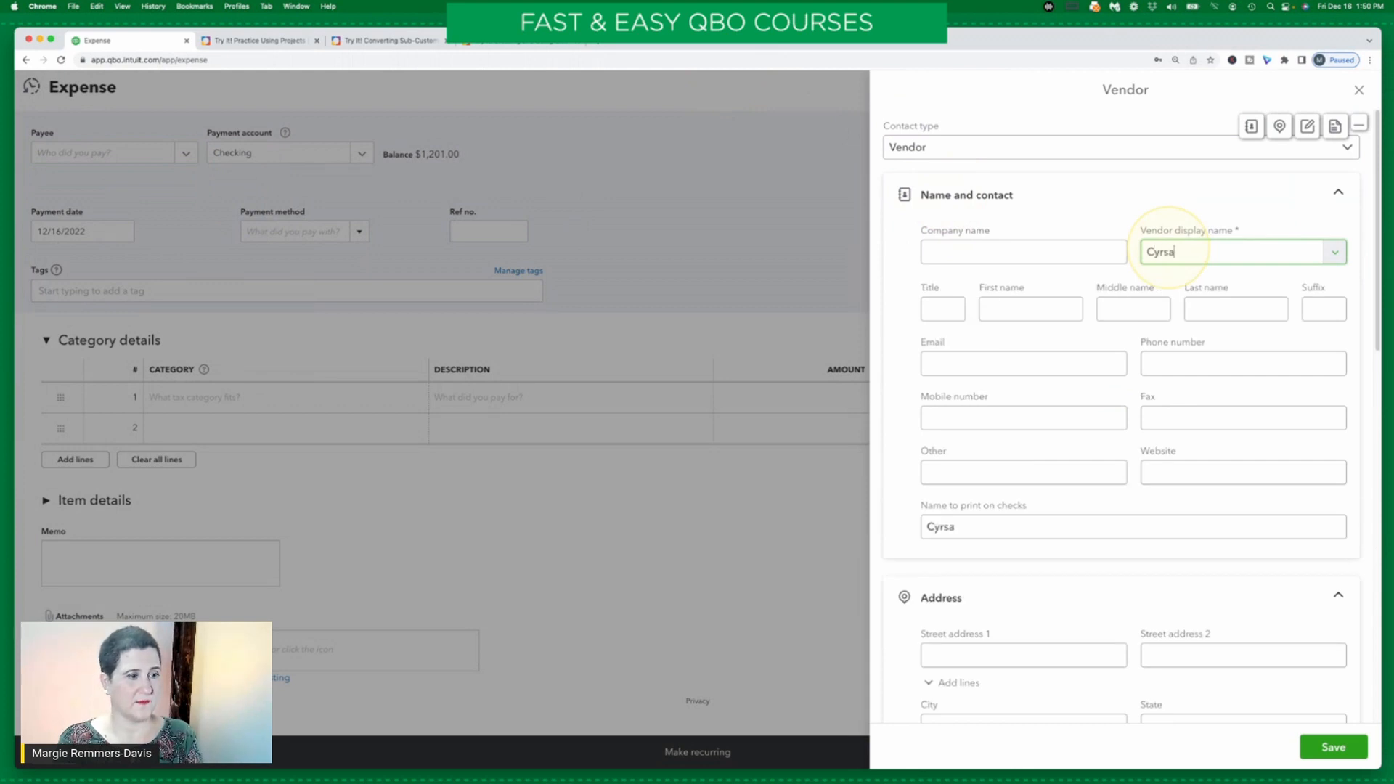
key("BackSpace")
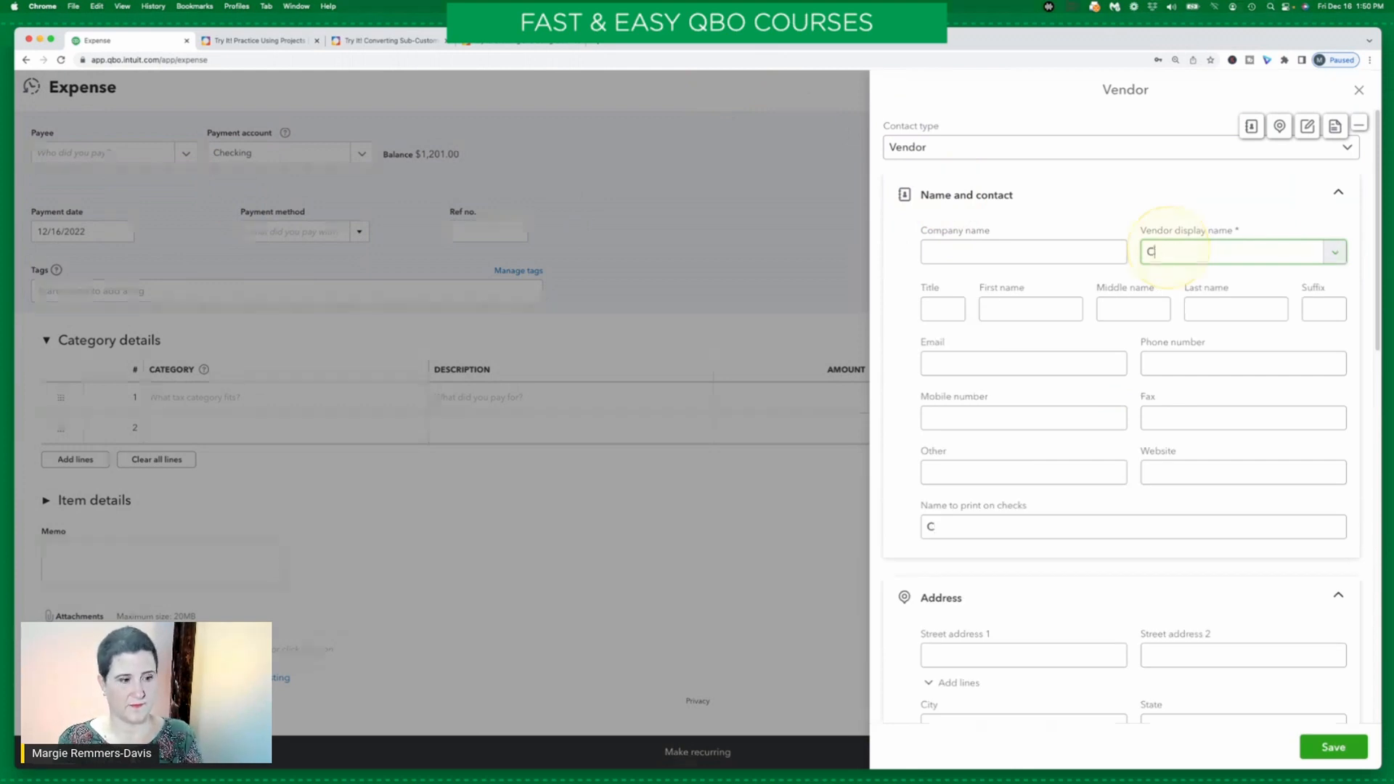
type("rystal Lif")
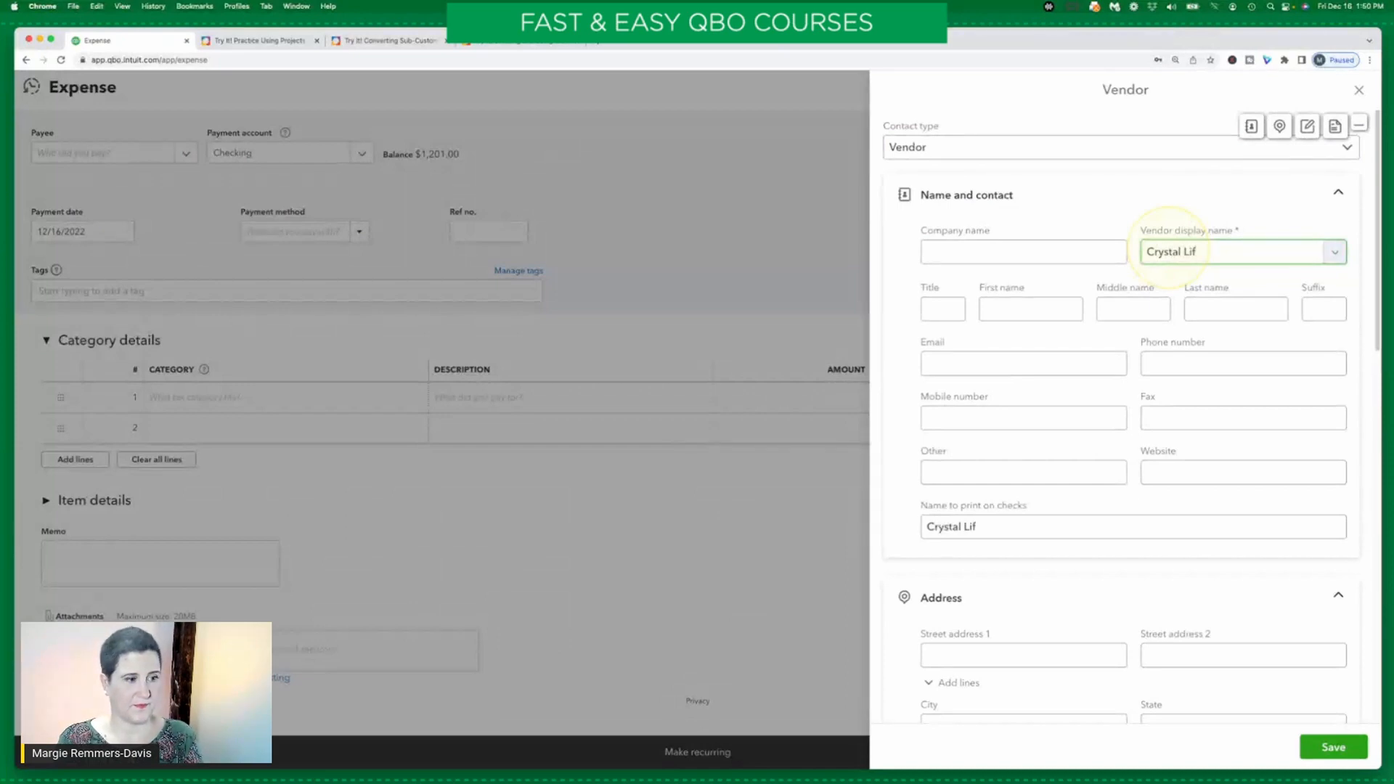
key("BackSpace")
type("ghting a")
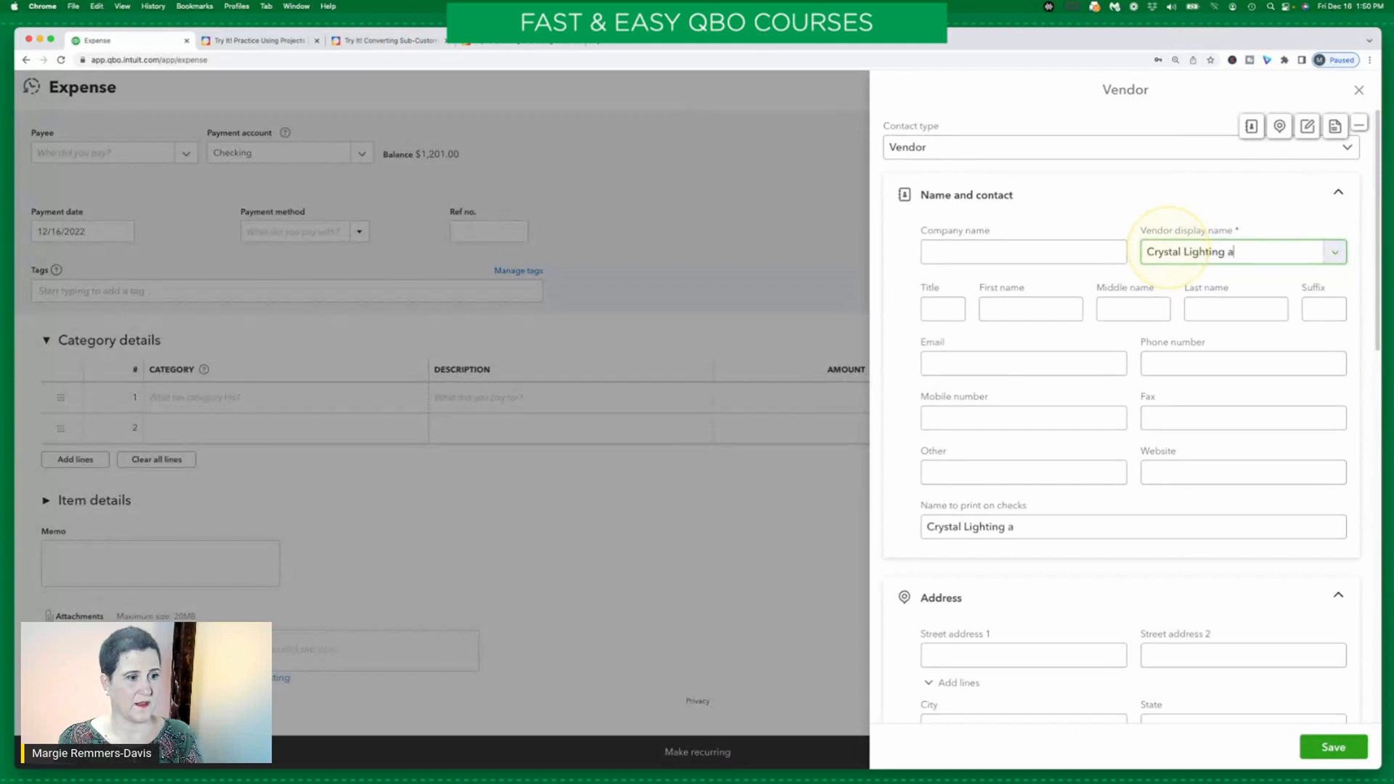
key("BackSpace")
type("Supply")
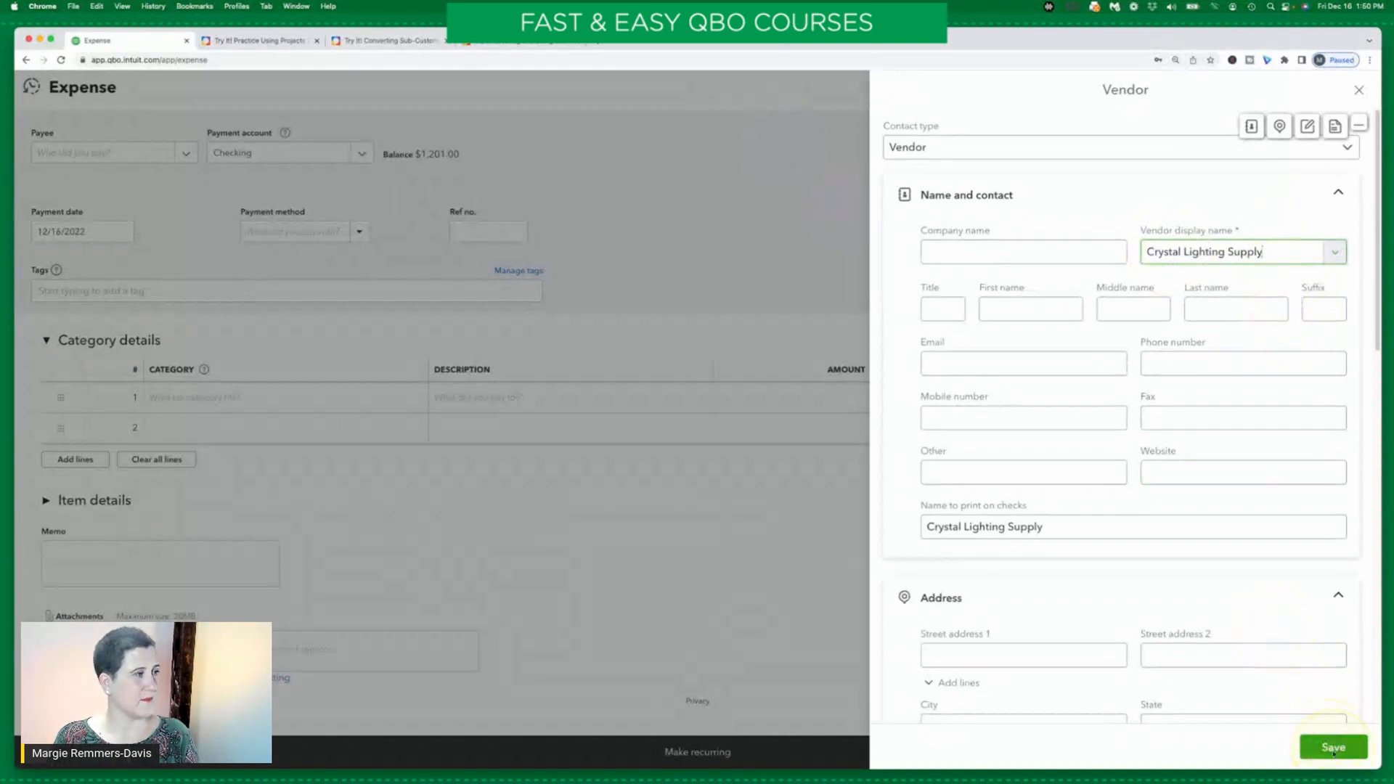
left_click(1307, 740)
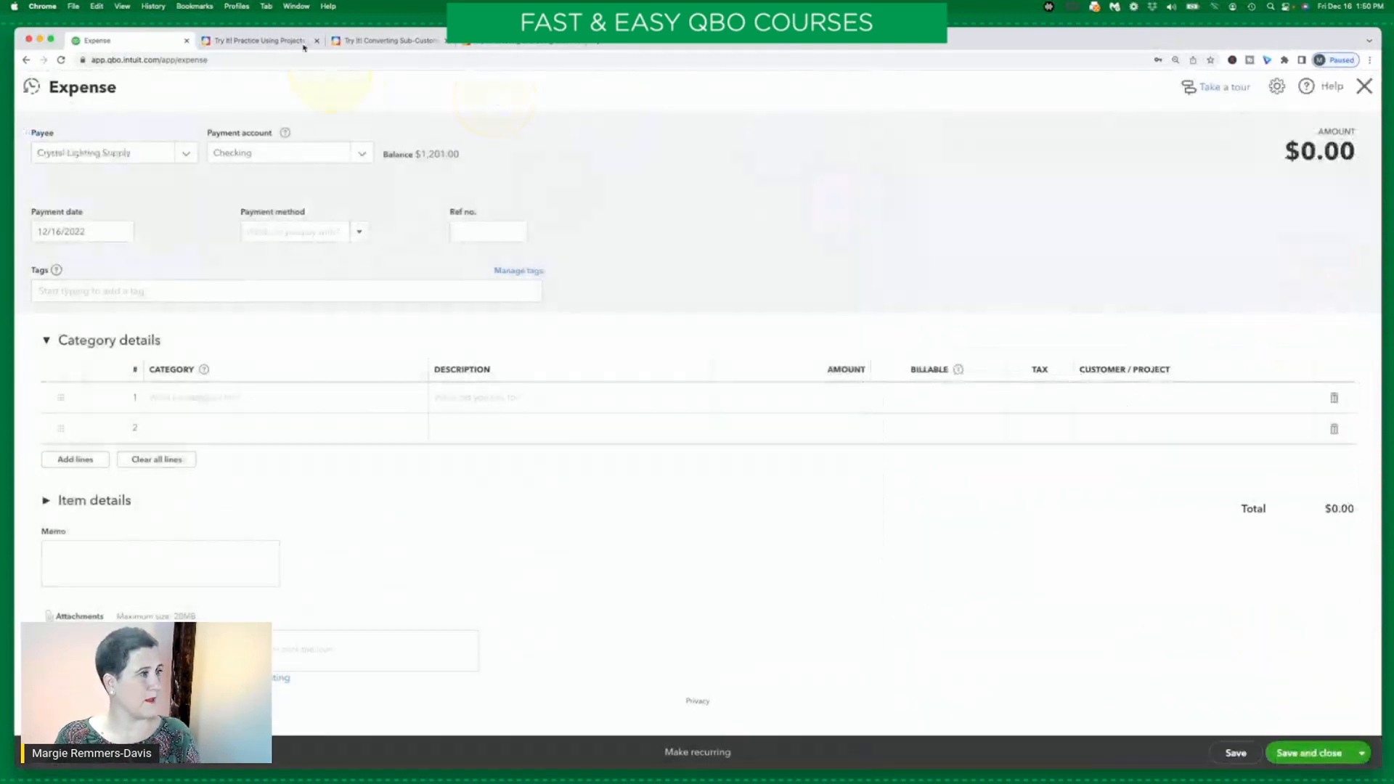
Consult the exercise's sample expense and set the first line's category to Fountains and Garden Lighting under Landscaping Services:Job Materials in QuickBooks
left_click(275, 41)
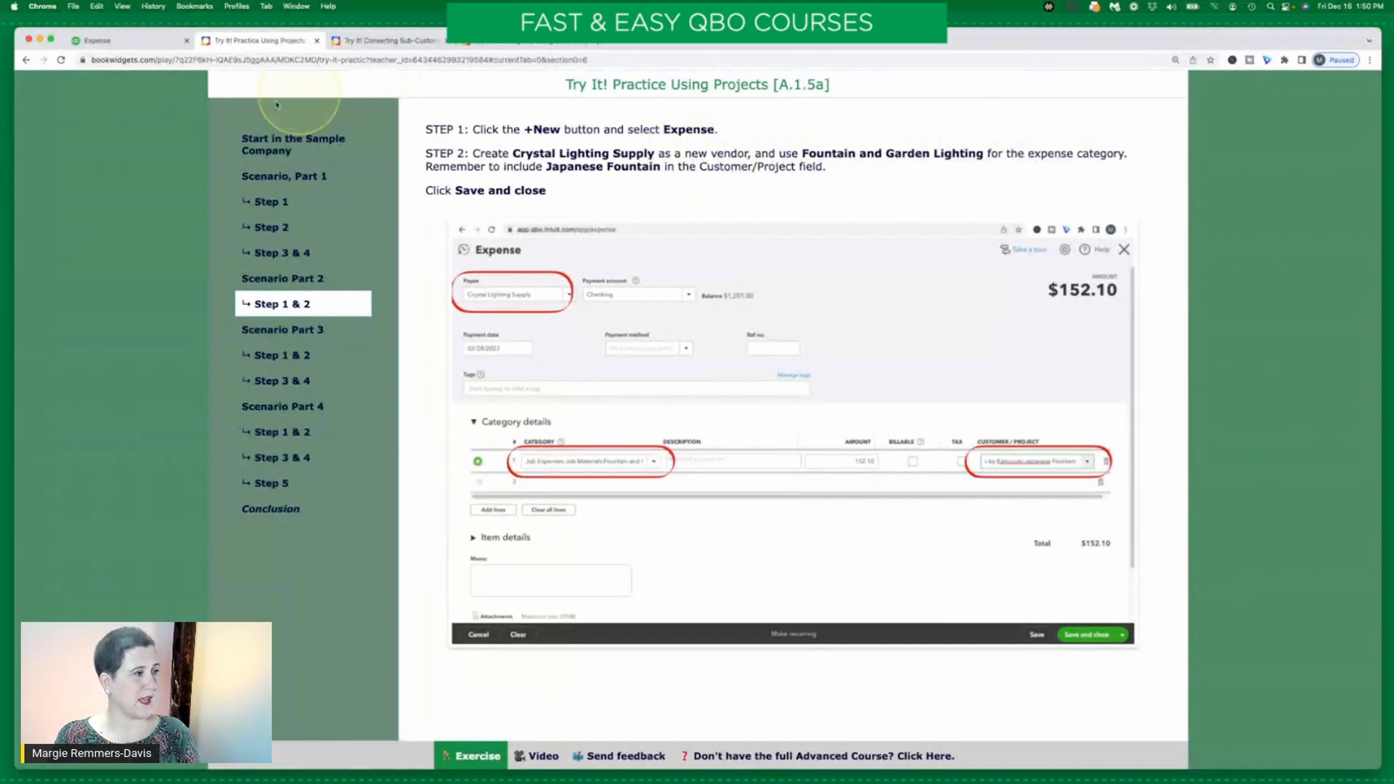
left_click(148, 42)
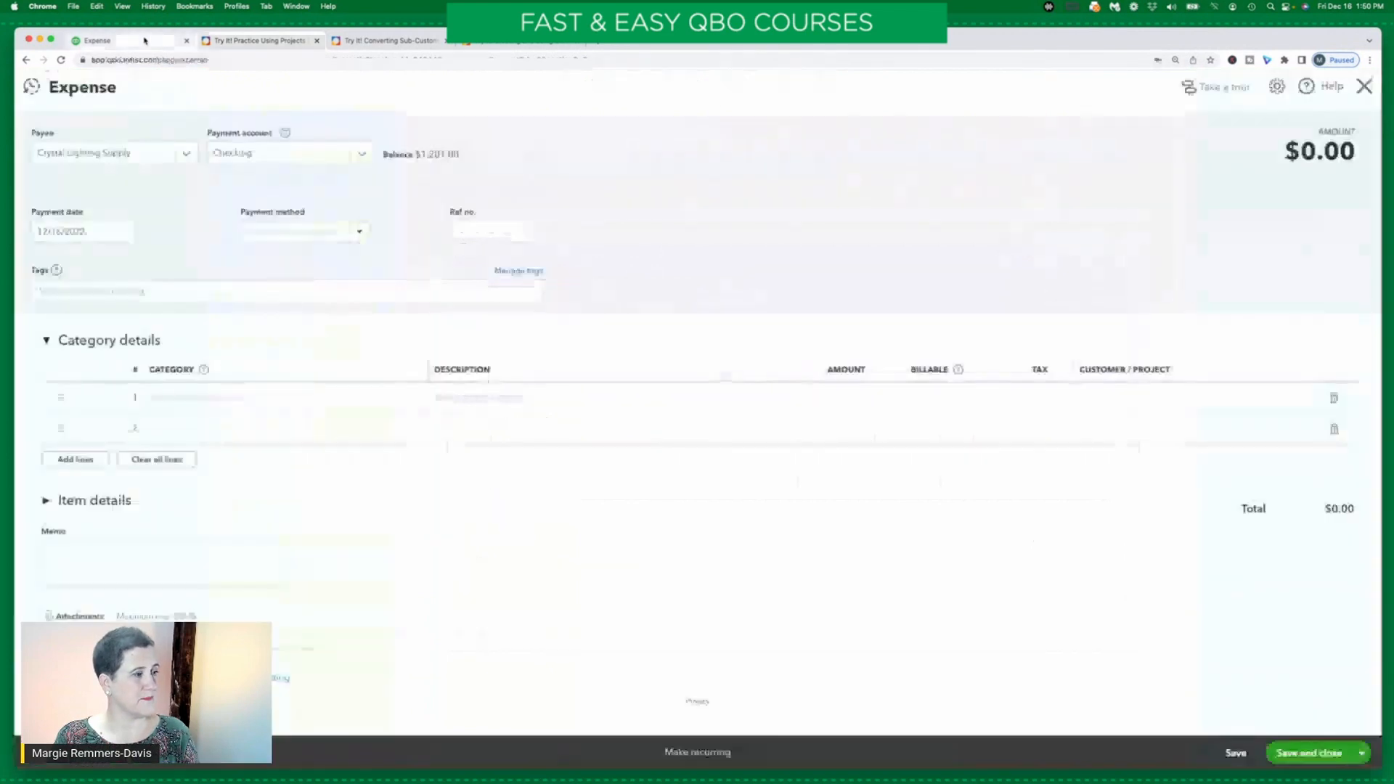
left_click(318, 405)
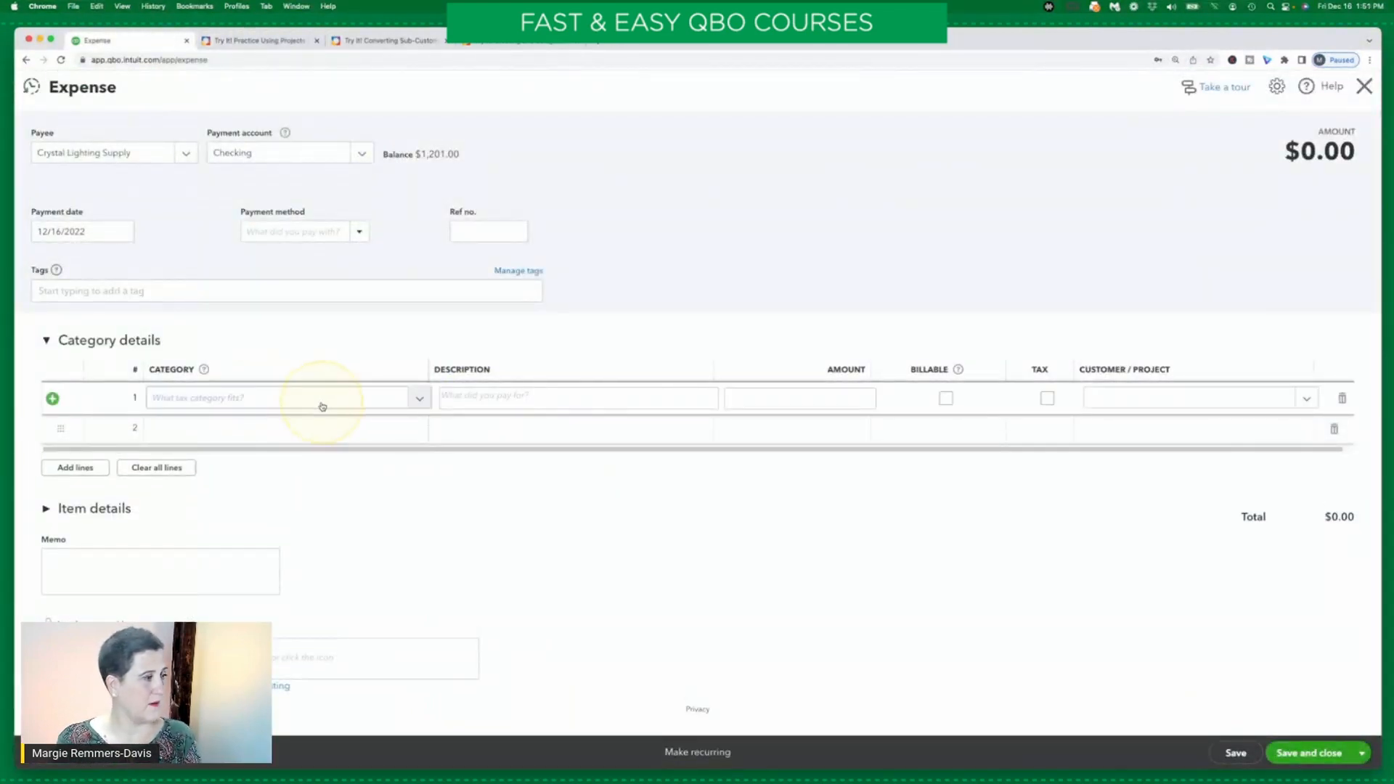
left_click(323, 398)
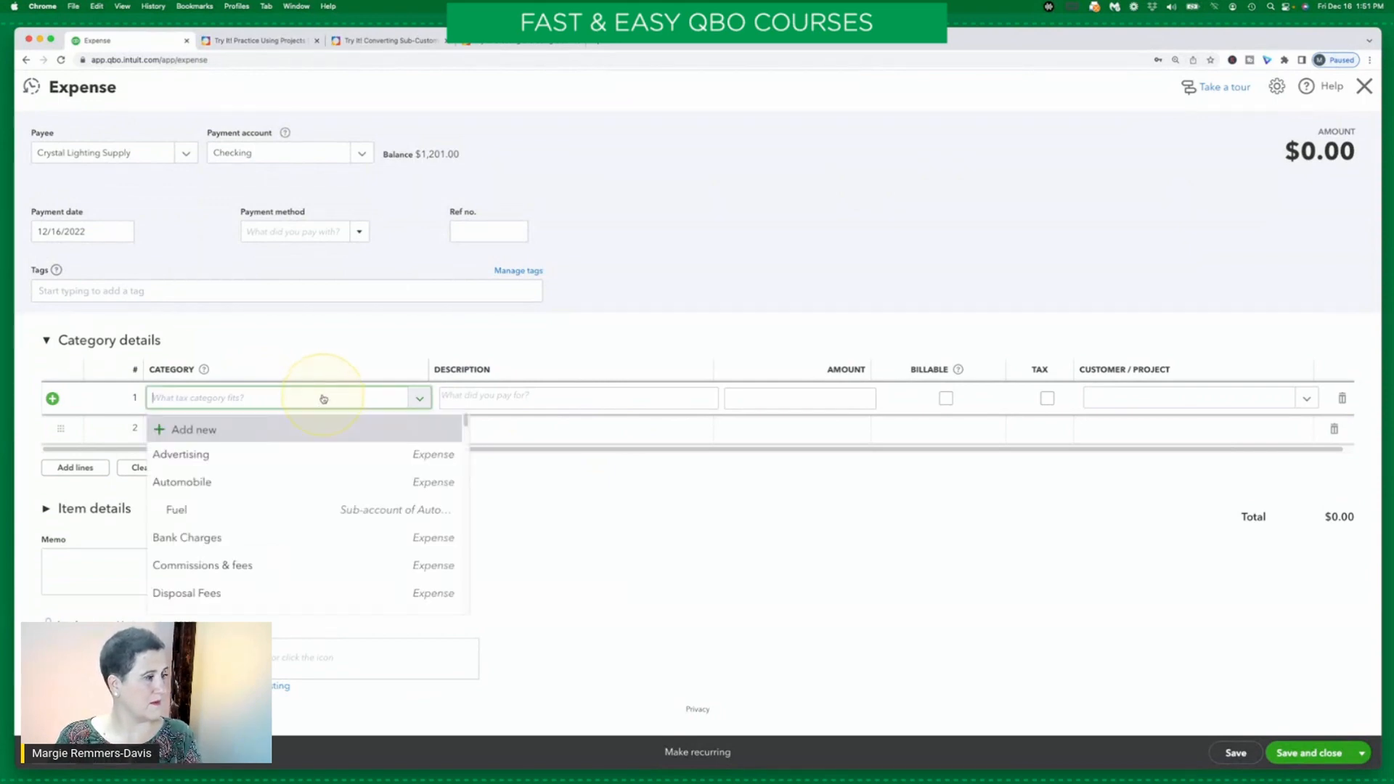
type("fountai")
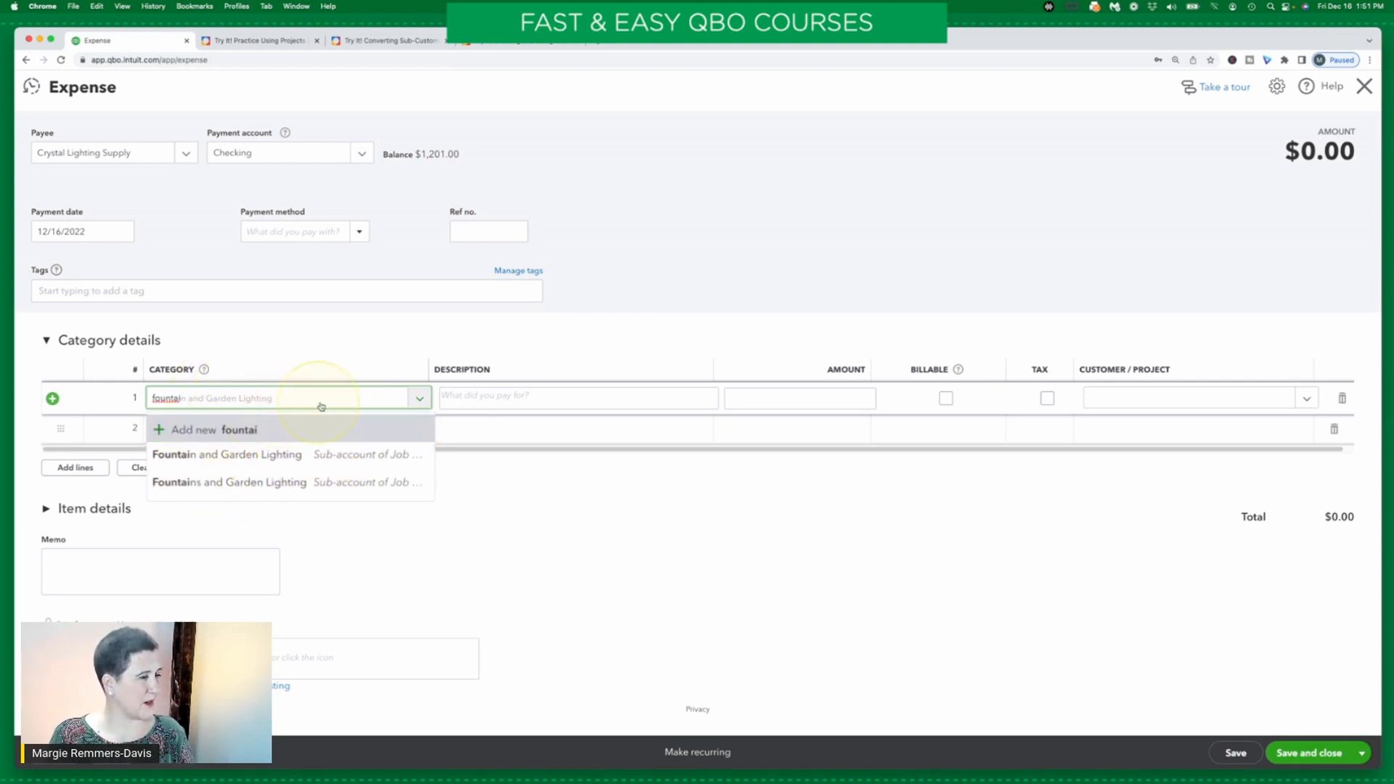
left_click(420, 399)
left_click(421, 400)
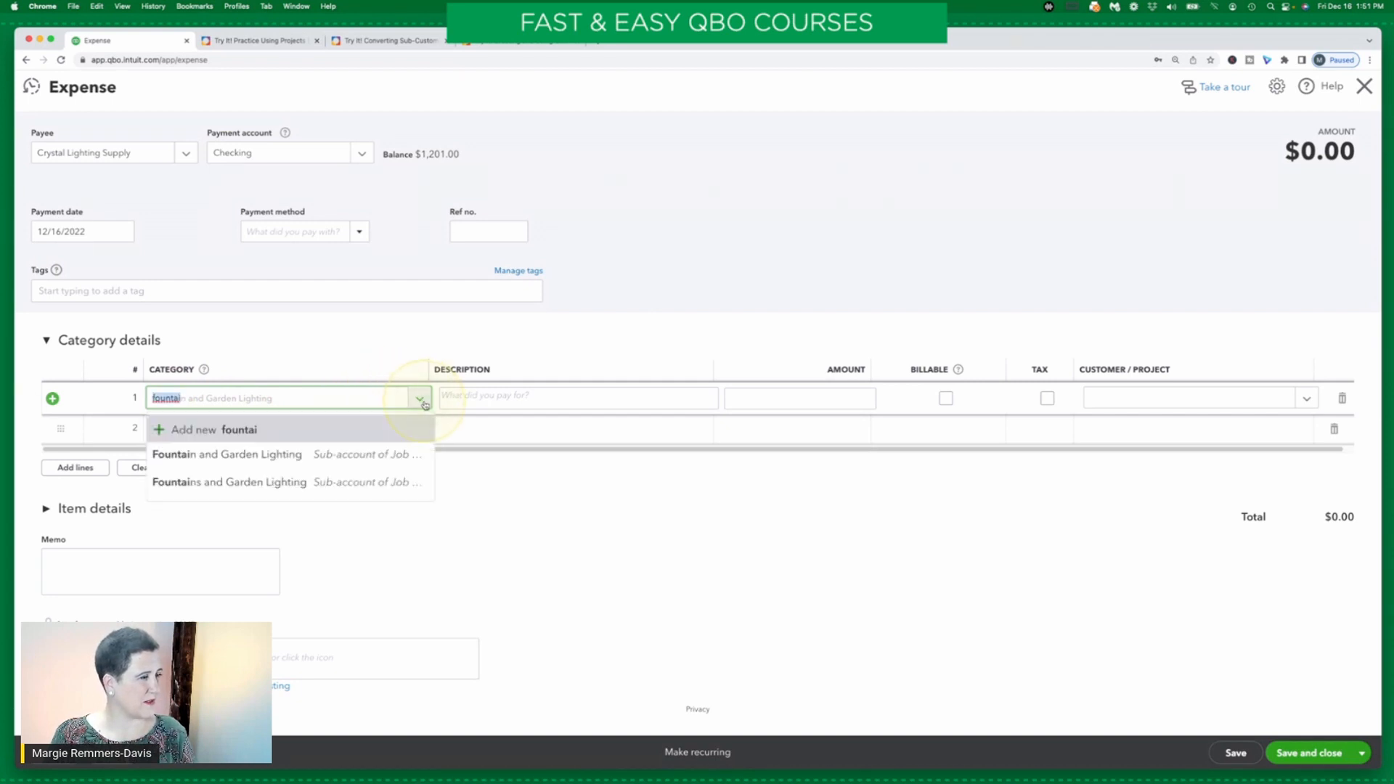
left_click(253, 397)
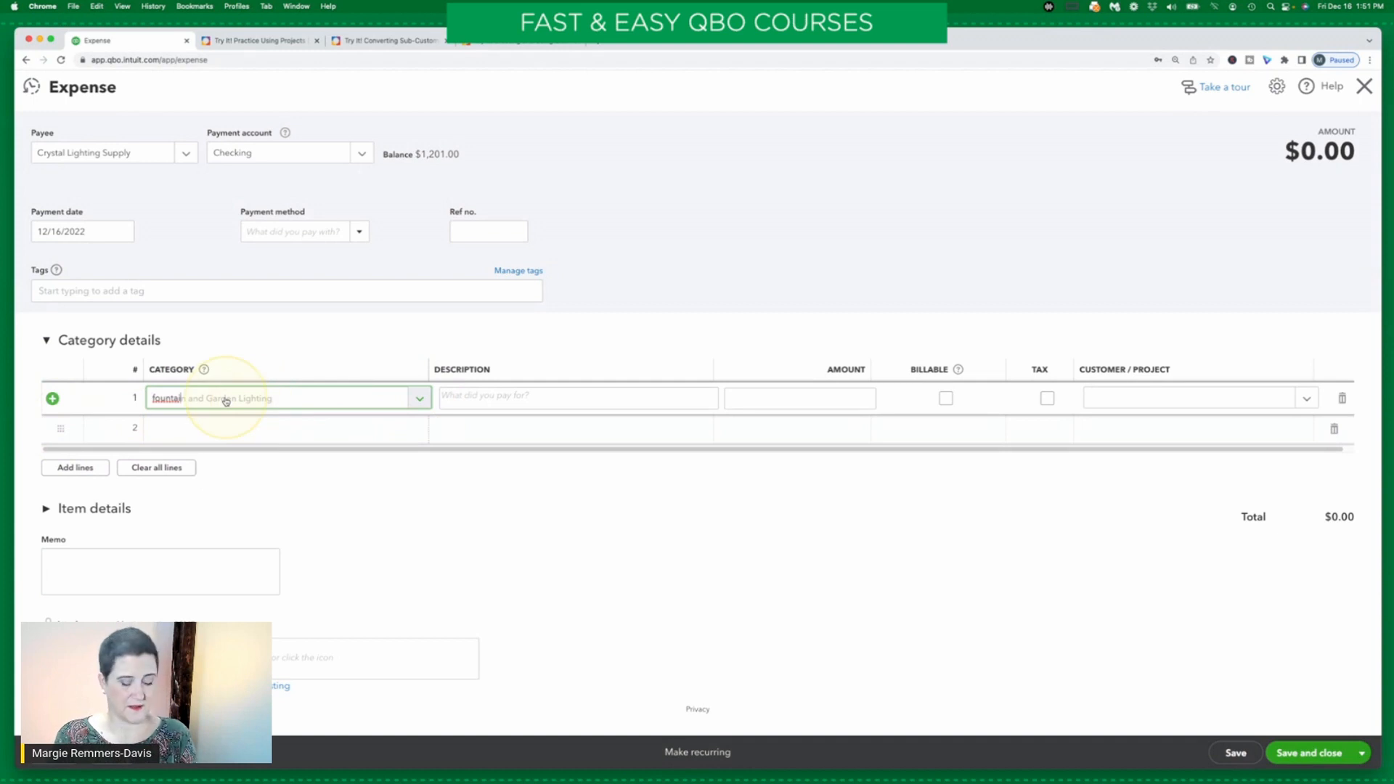
type("ain")
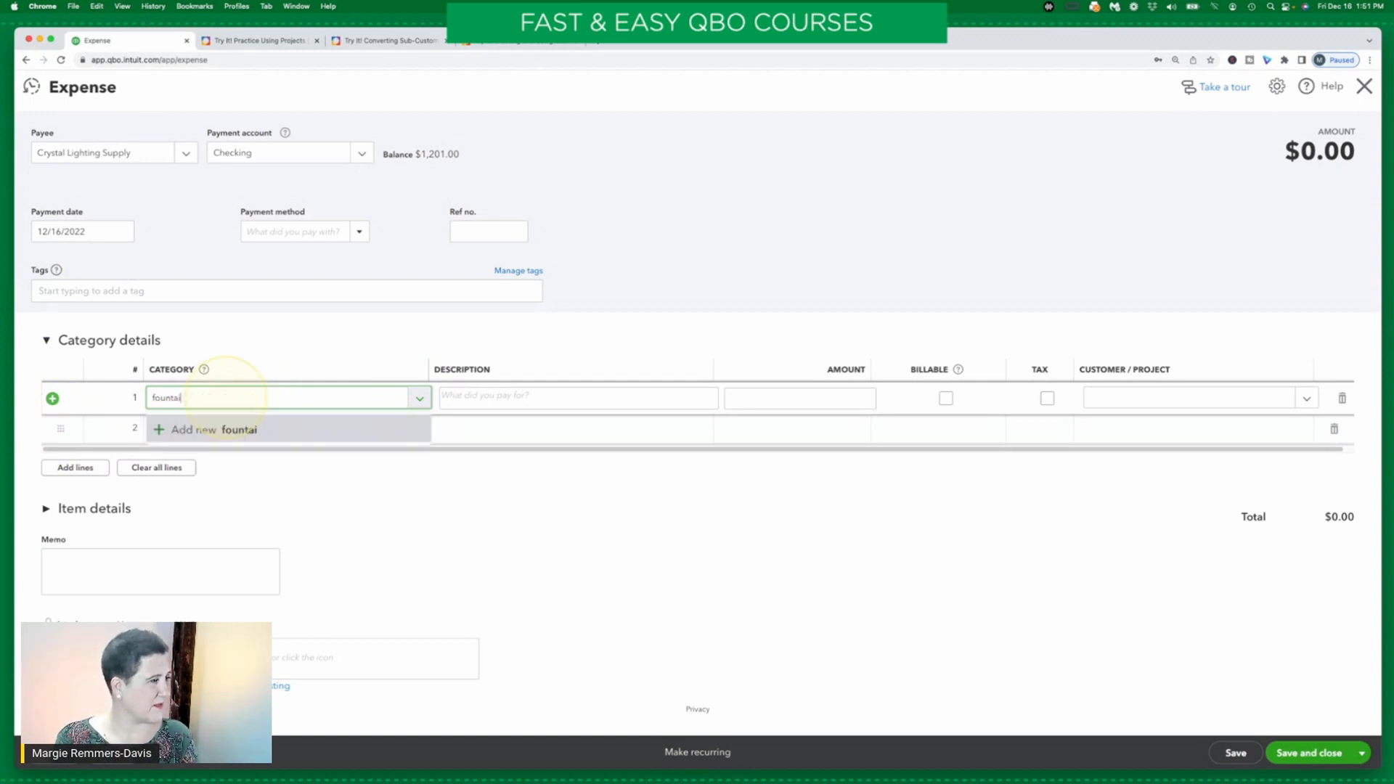
type("in")
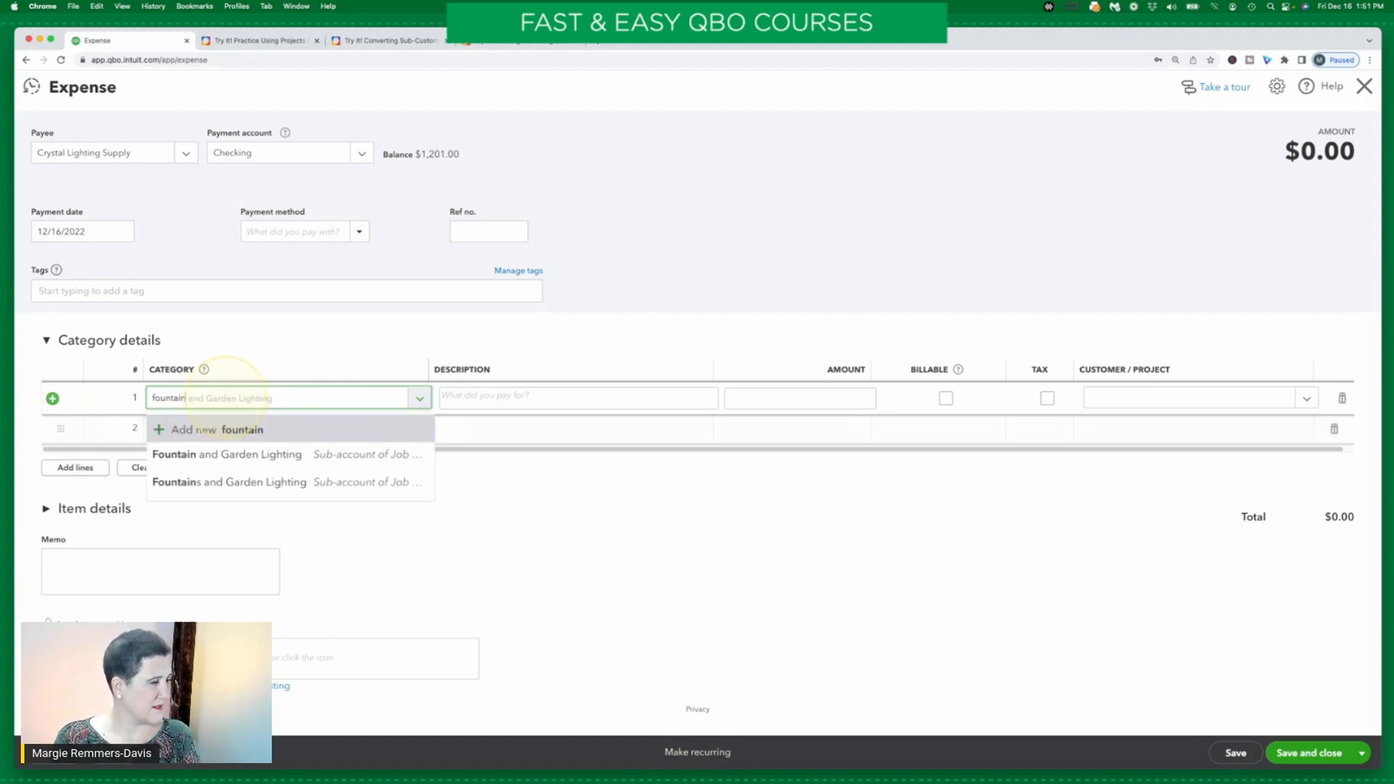
left_click(371, 484)
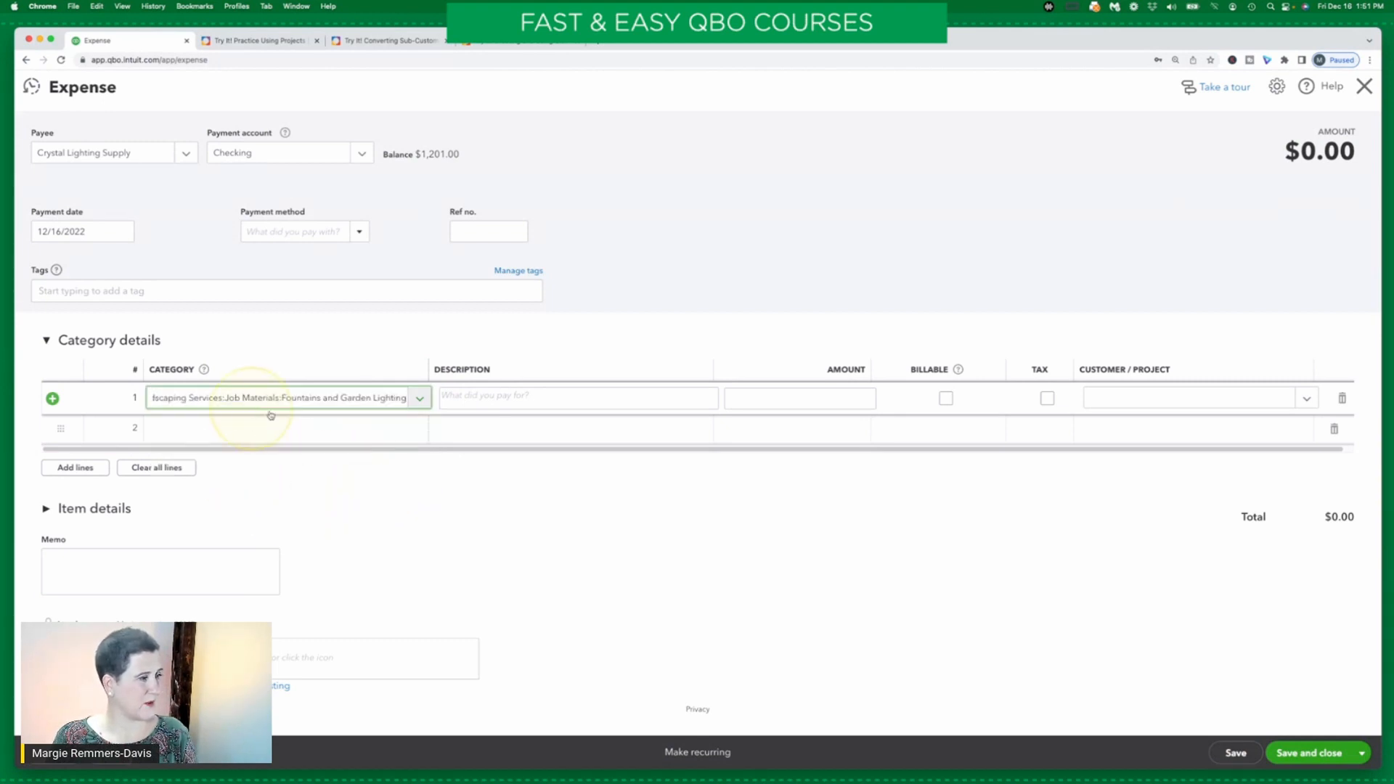
left_click(419, 400)
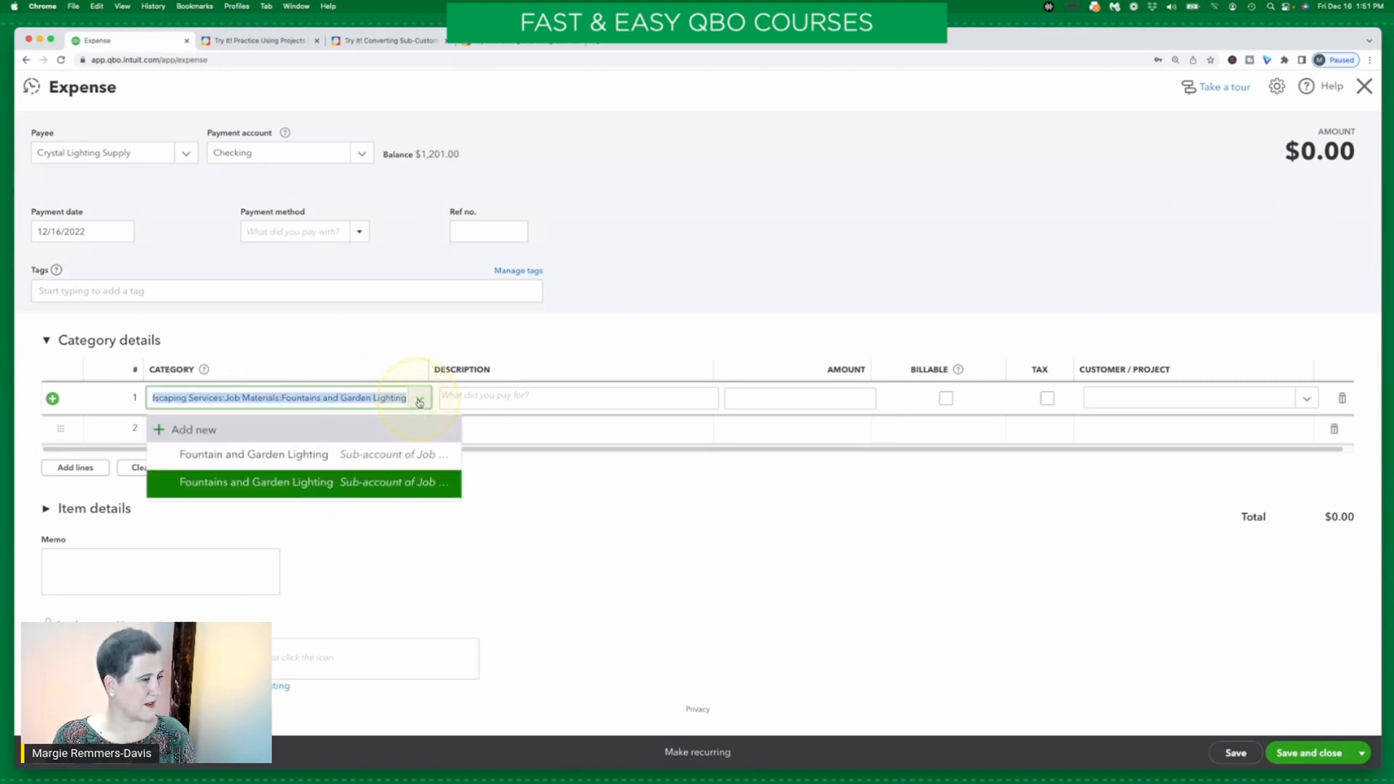
left_click(419, 402)
left_click(509, 405)
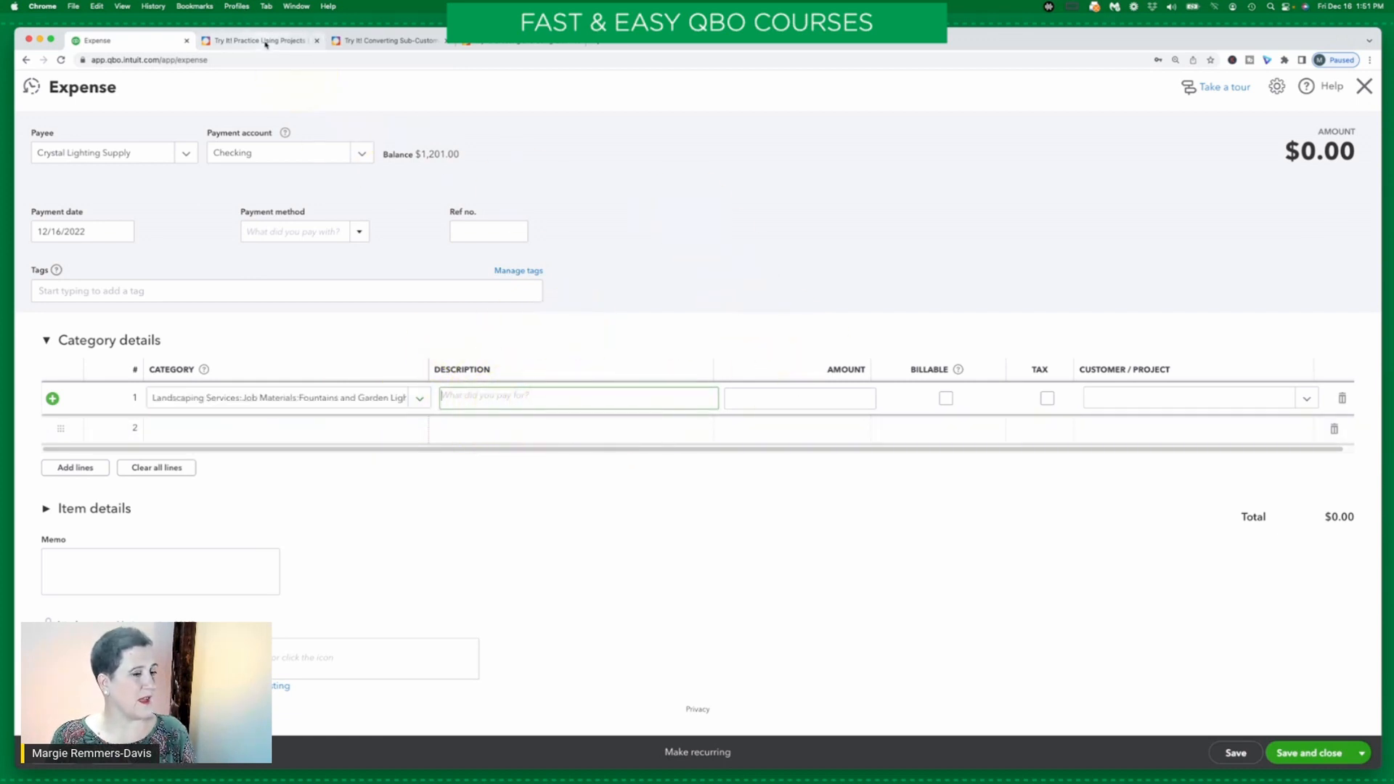
Look up the amount in the exercise's sample expense and enter 152.10 as the first line's amount in QuickBooks
left_click(232, 45)
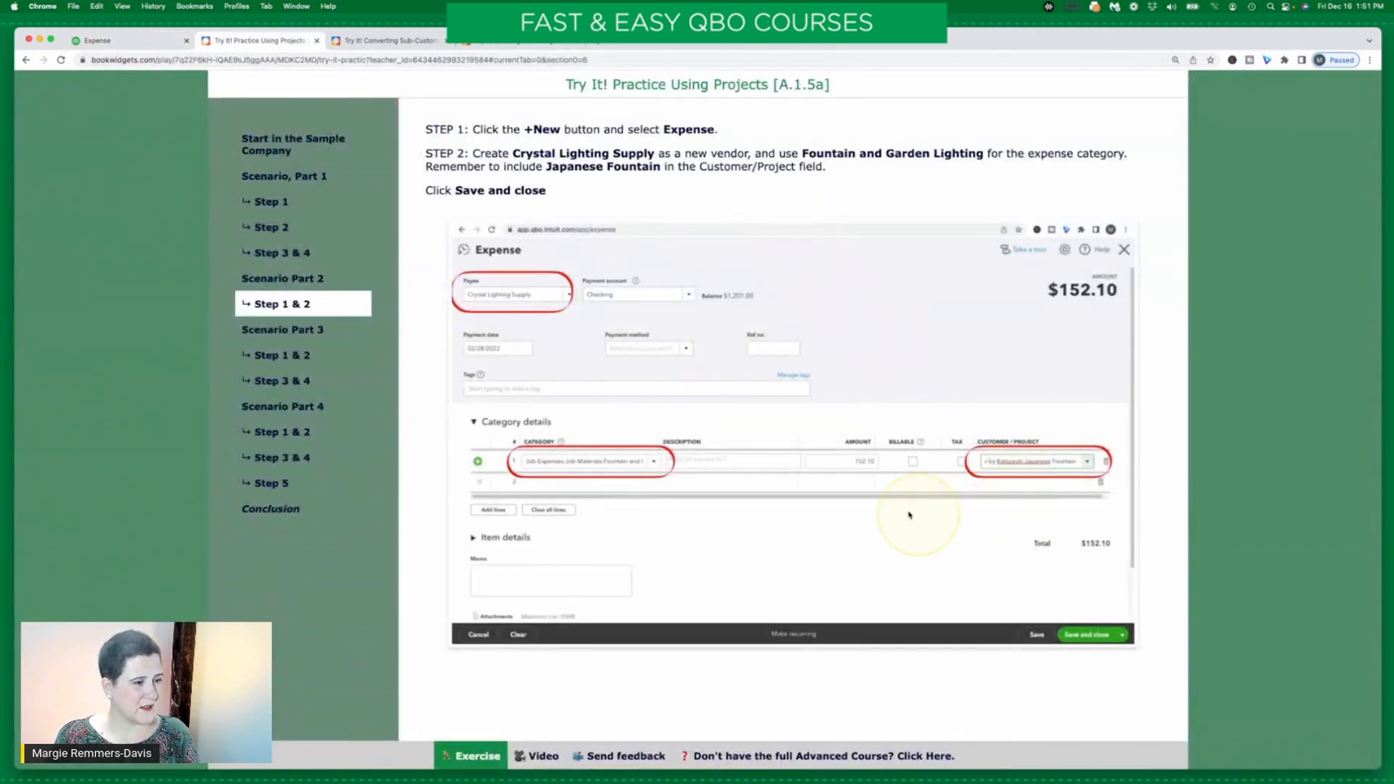
left_click(177, 45)
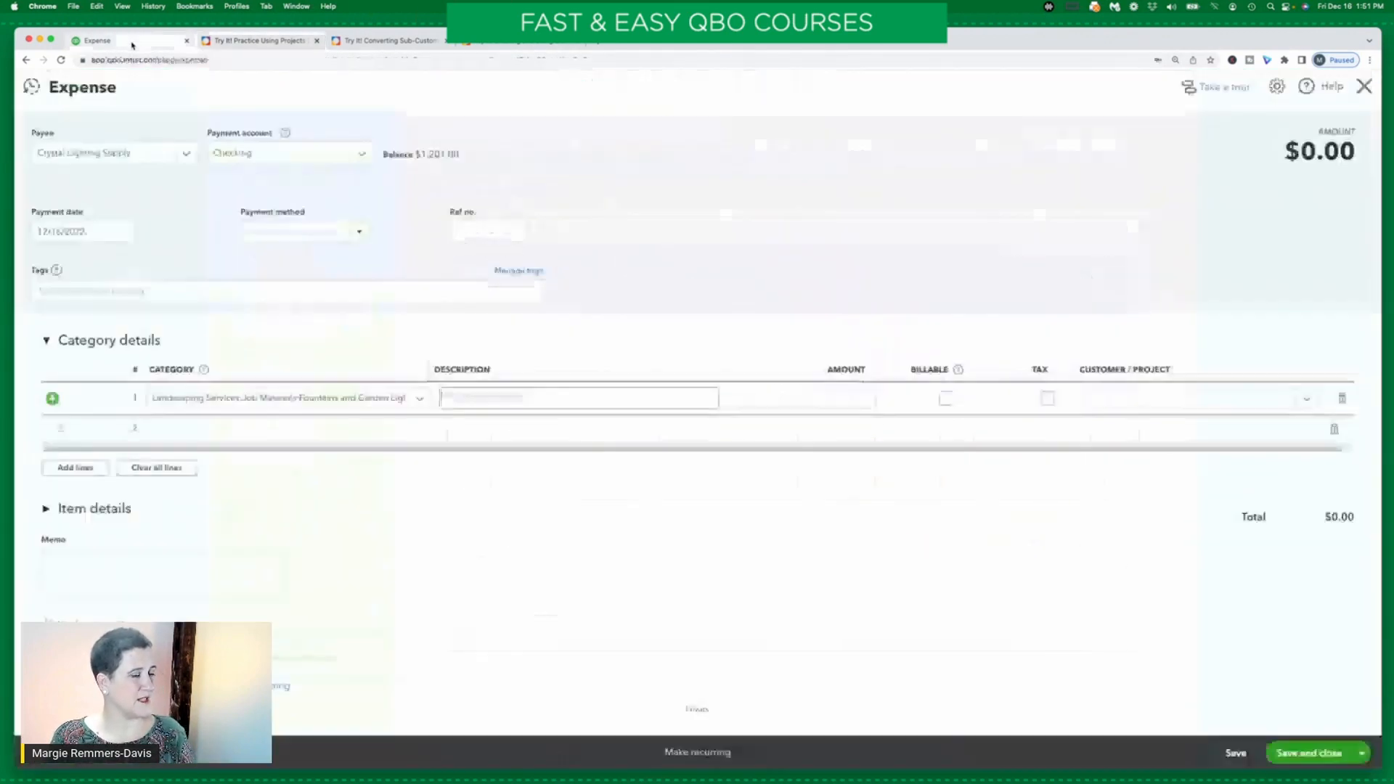
left_click(831, 398)
type("152.10")
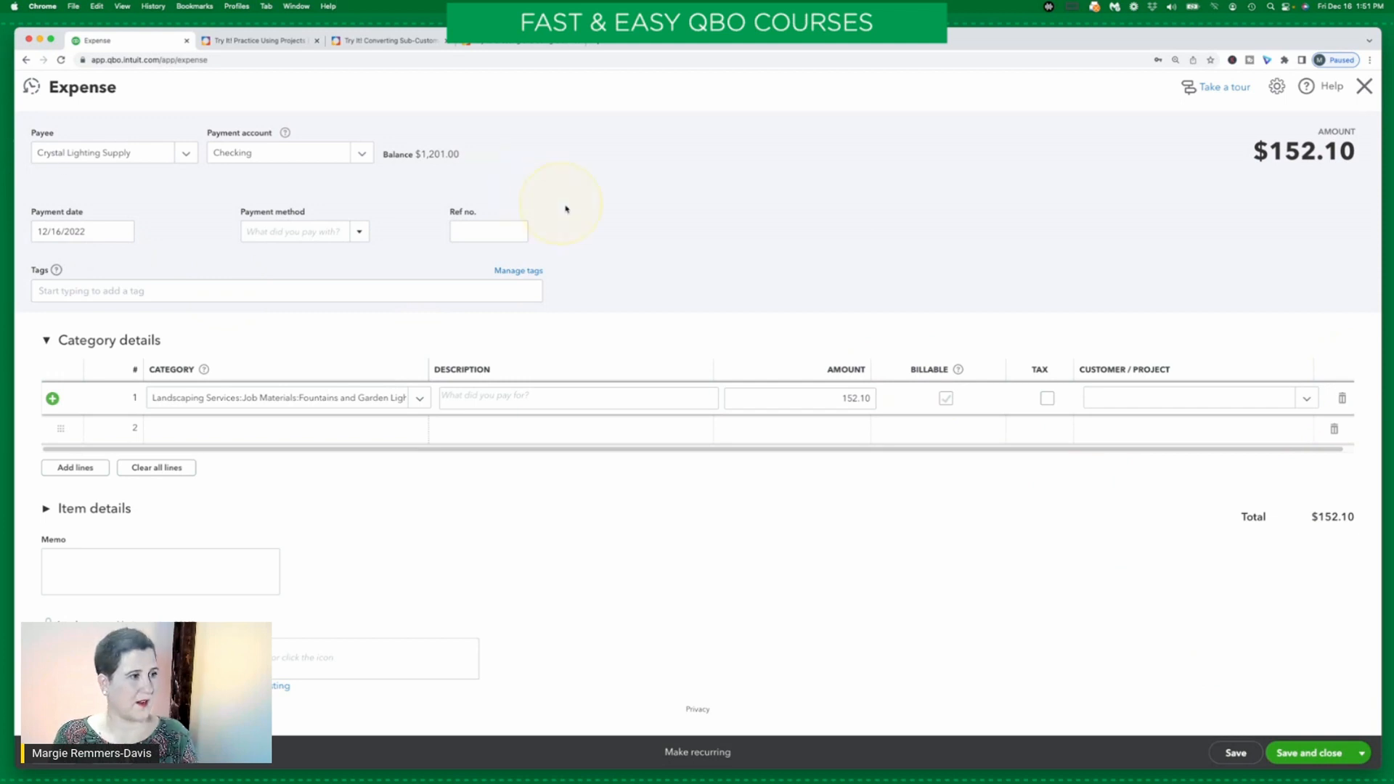
left_click(872, 179)
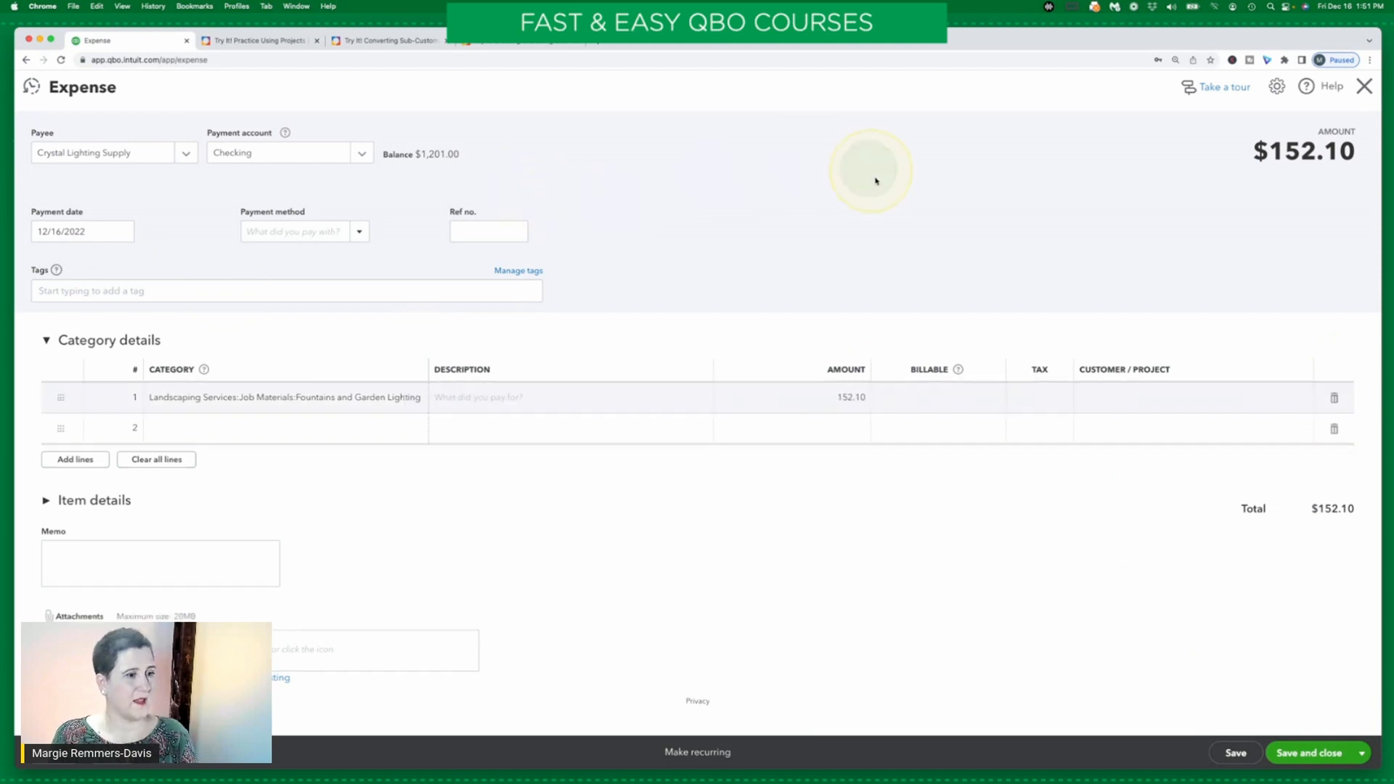
Assign the first expense line to the Japanese Fountain project
left_click(1129, 410)
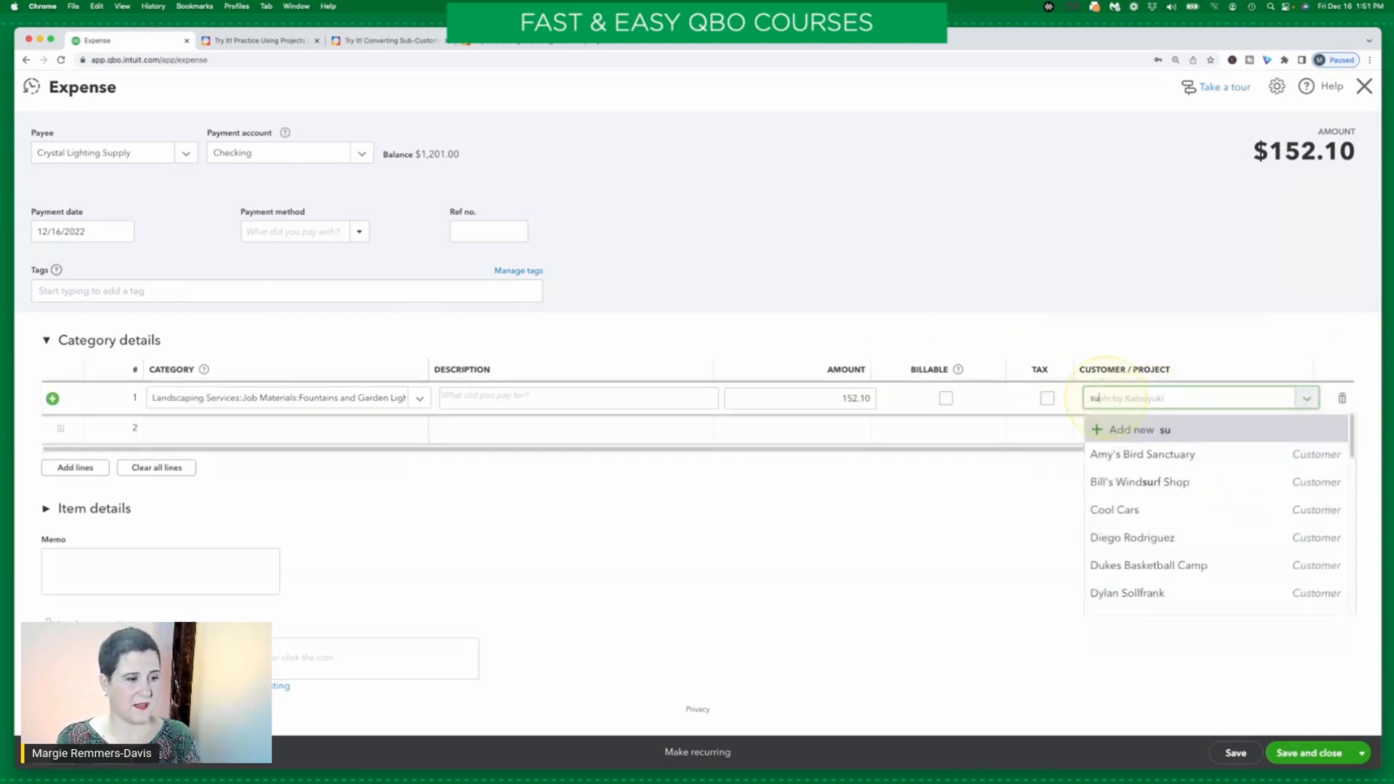
type("foun")
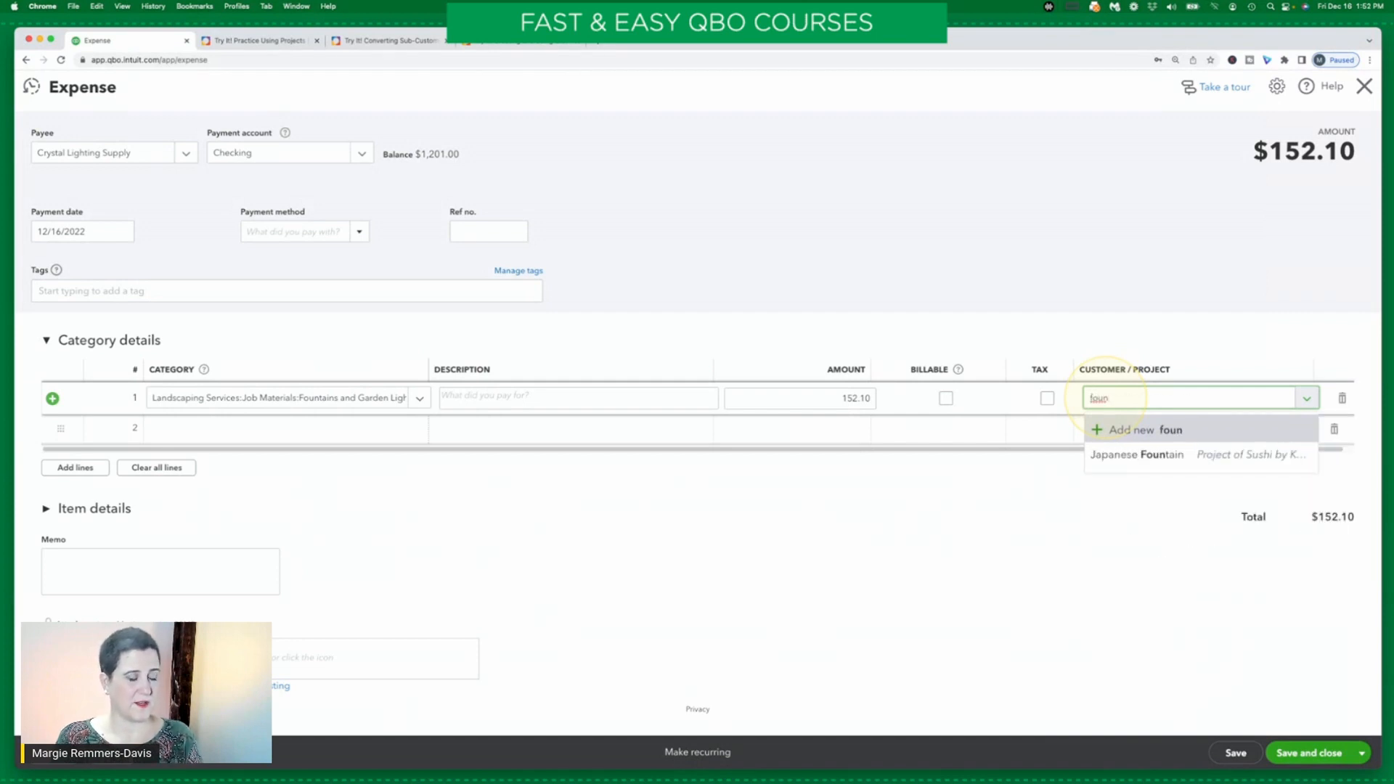
left_click(1136, 455)
left_click(928, 223)
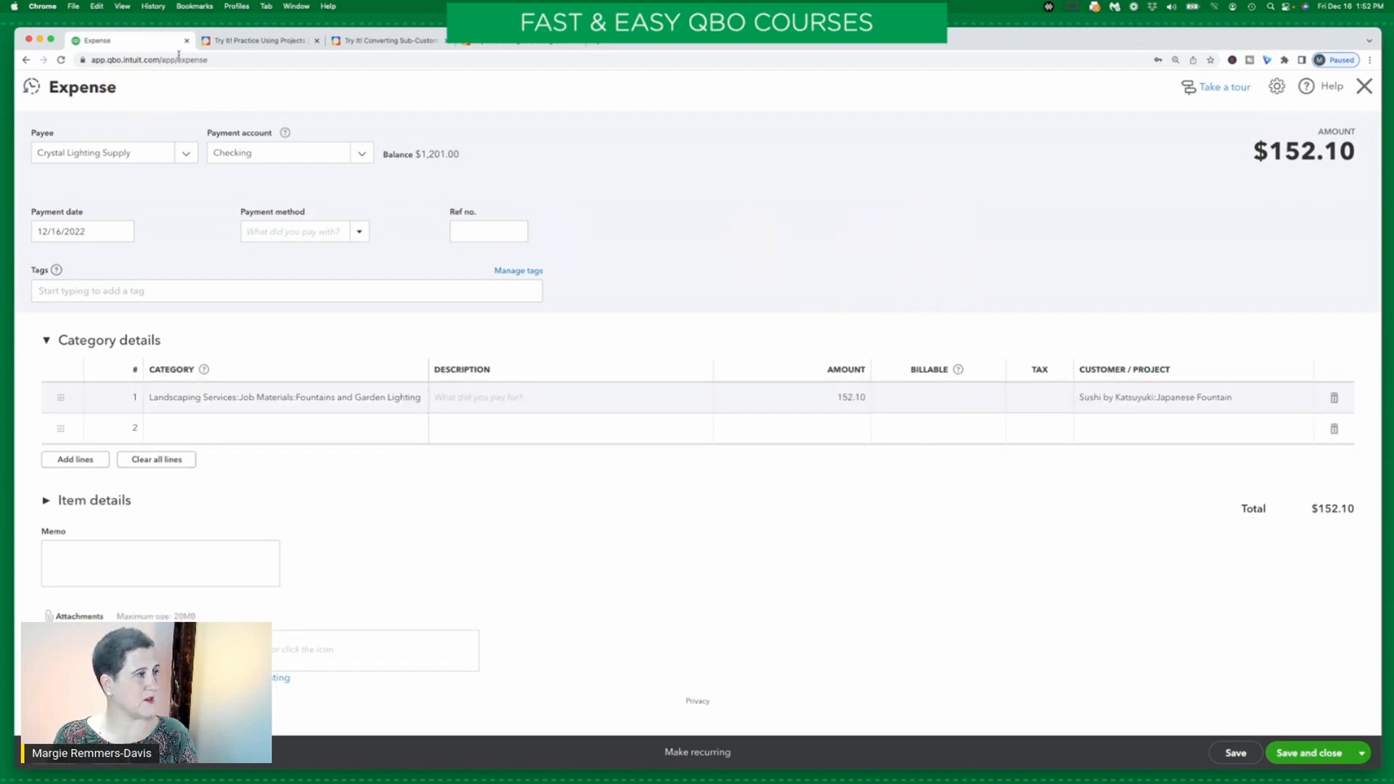
Check the exercise's expense instructions, and save and close the Crystal Lighting Supply expense in QuickBooks
left_click(265, 36)
left_click(942, 157)
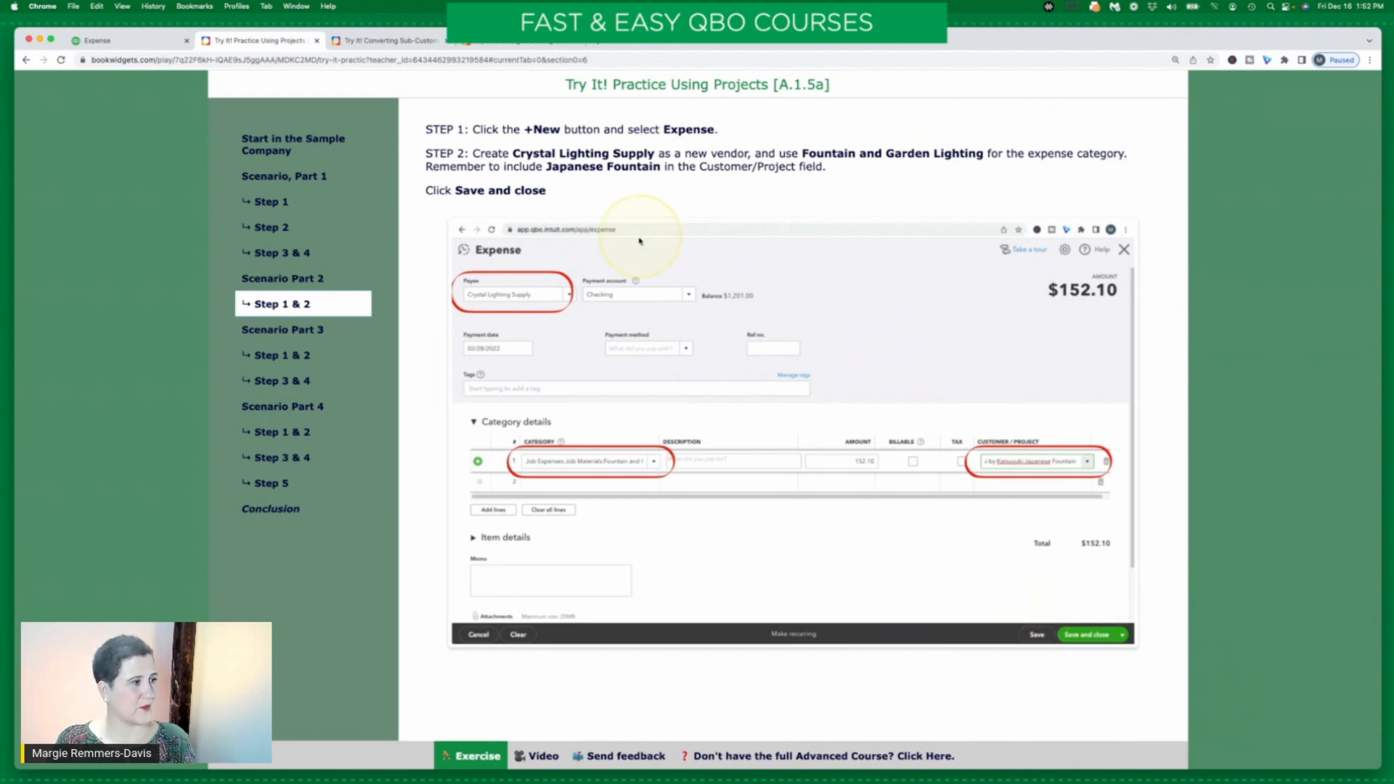
left_click(100, 41)
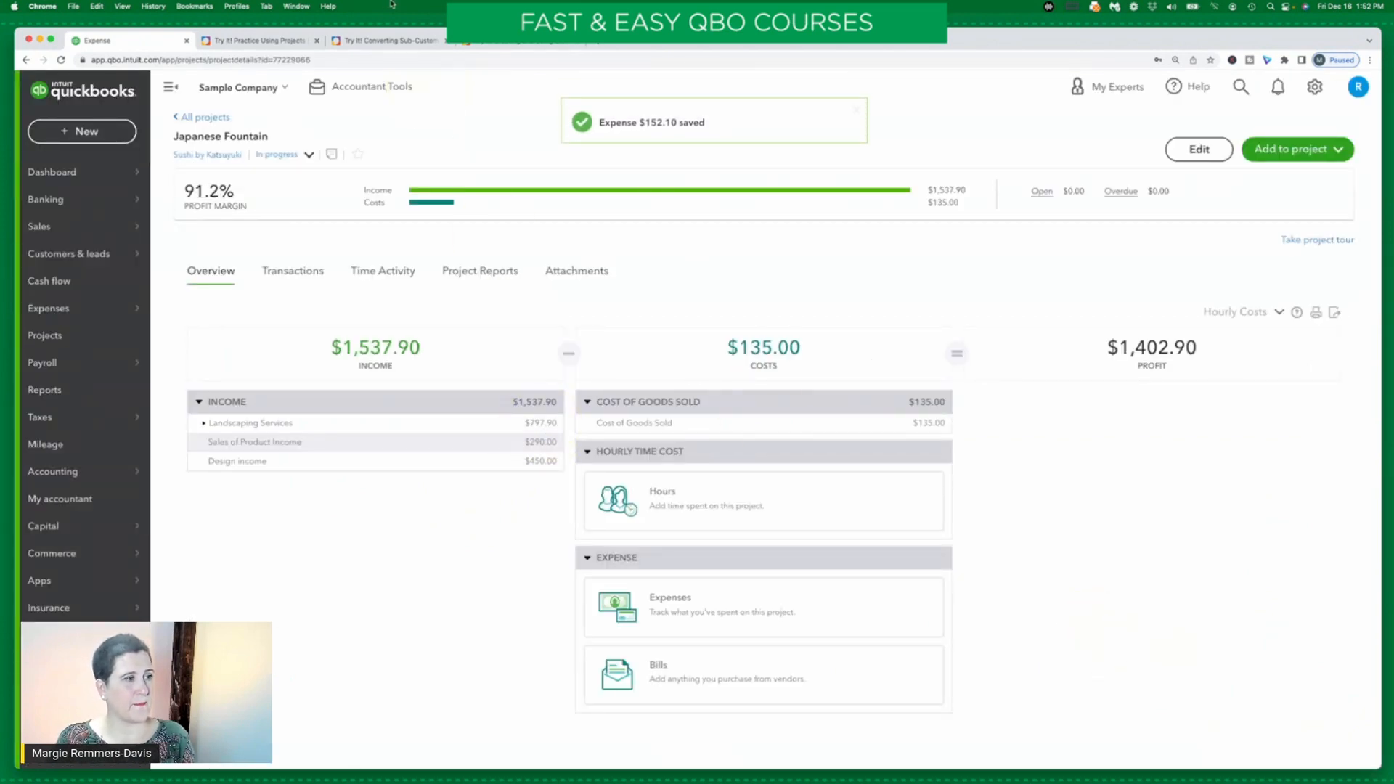
Recheck the sample expense and recategorize the Crystal Lighting Supply expense in QuickBooks' expense list as Job Expenses:Job Materials:Fountain and Garden Lighting
left_click(260, 41)
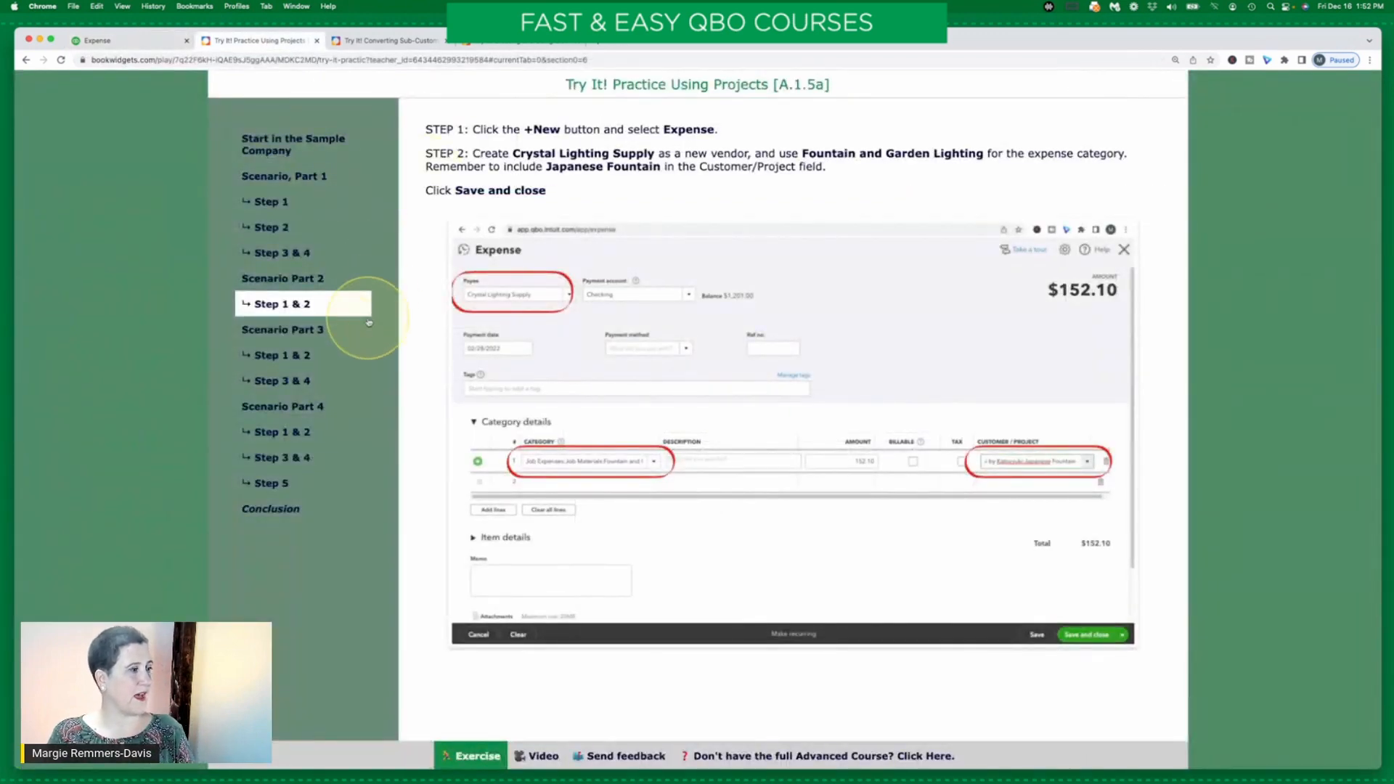
left_click(136, 43)
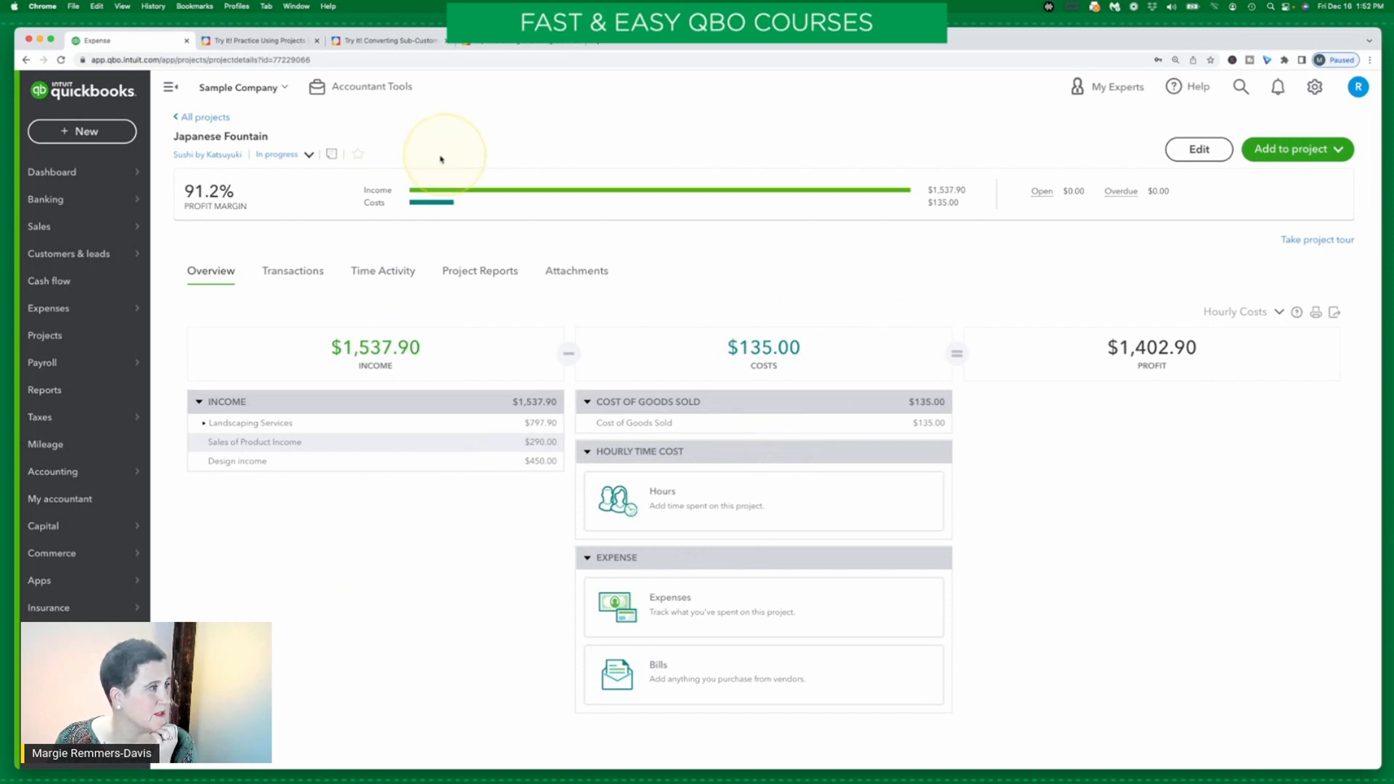
mouse_move(45, 255)
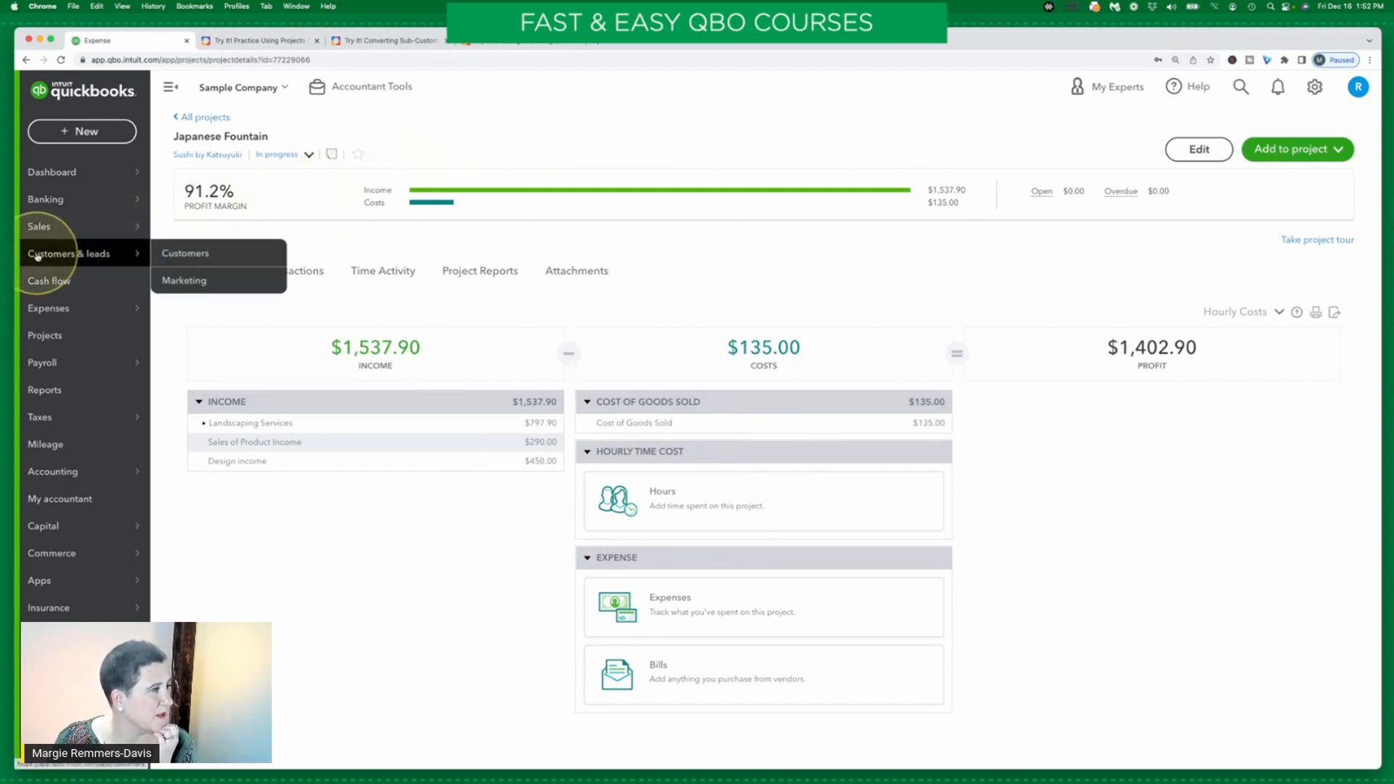
mouse_move(45, 308)
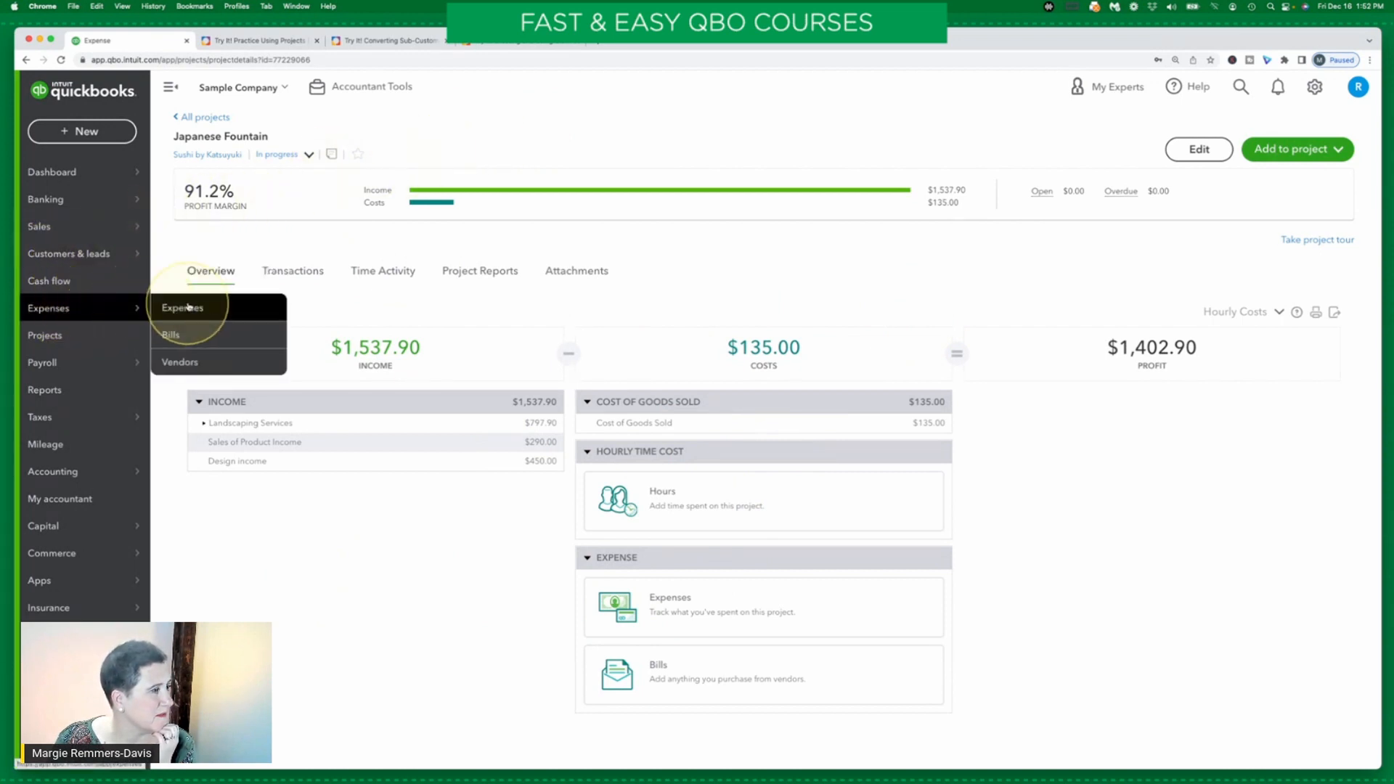
left_click(215, 305)
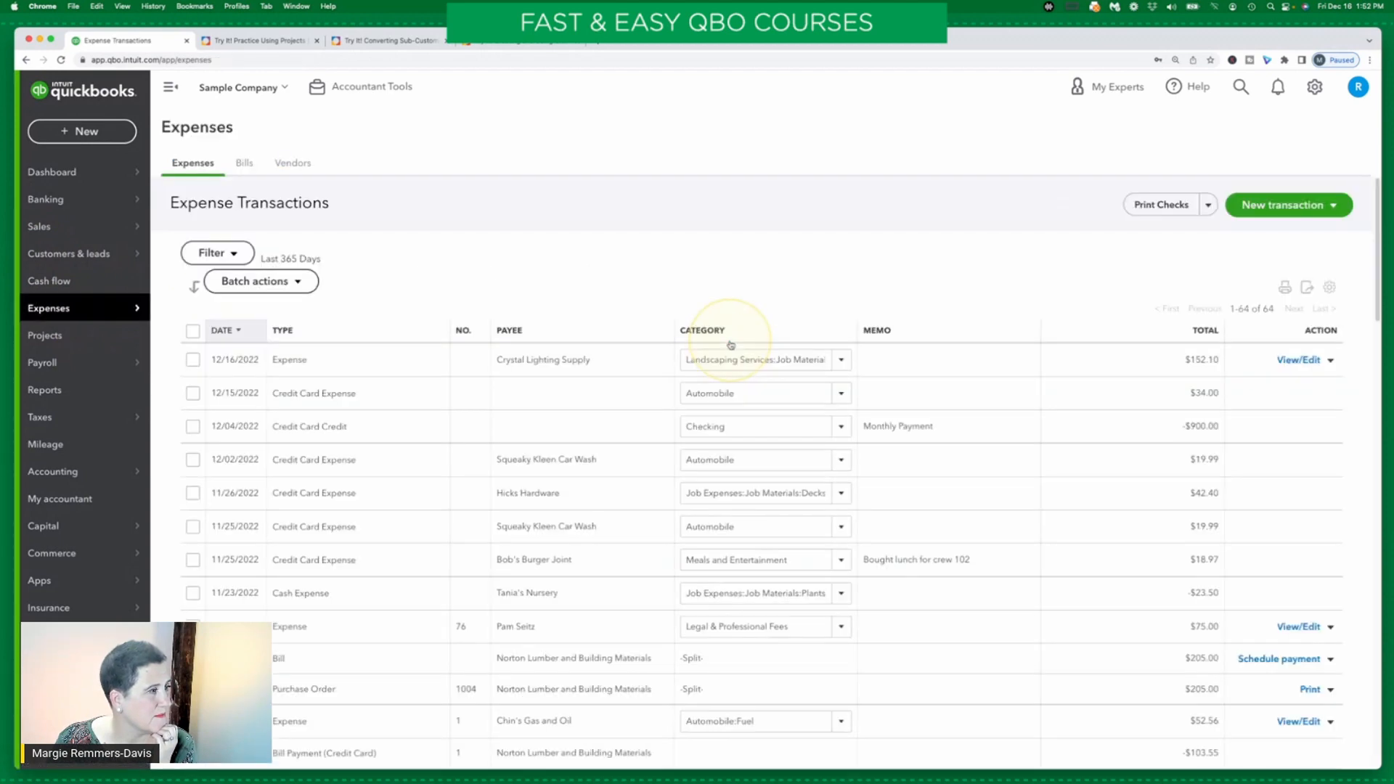
left_click(841, 362)
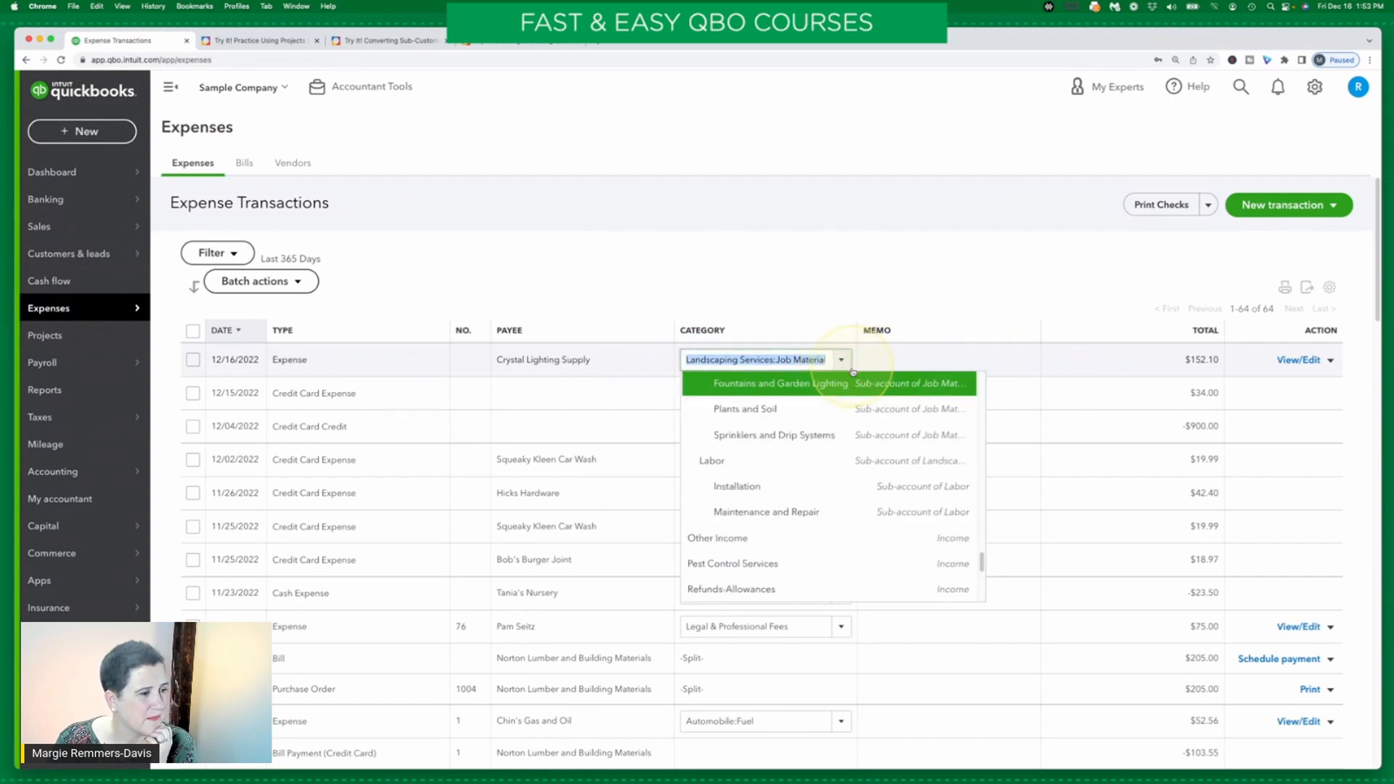
scroll(855, 411, "up", 3)
scroll(855, 411, "up", 3)
scroll(856, 412, "down", 6)
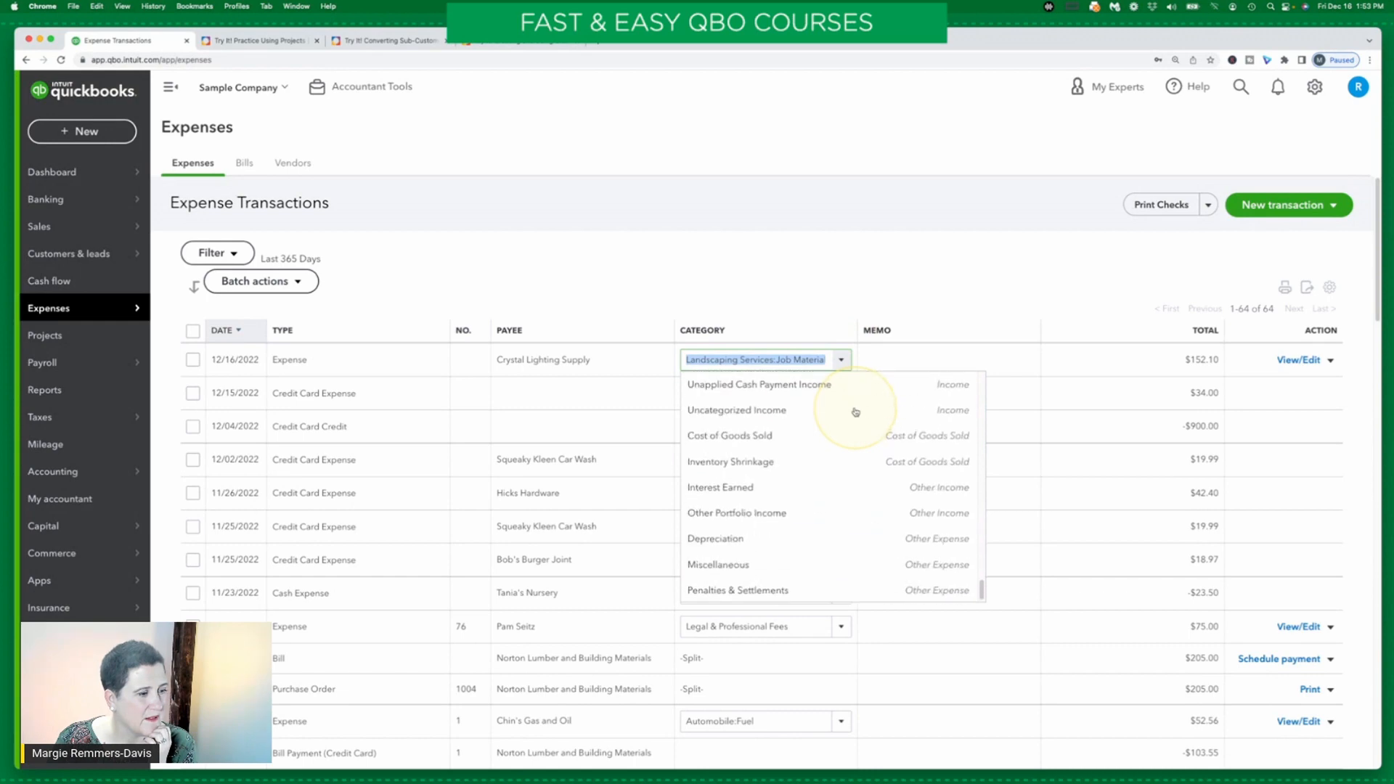
scroll(855, 411, "up", 2)
scroll(855, 412, "up", 5)
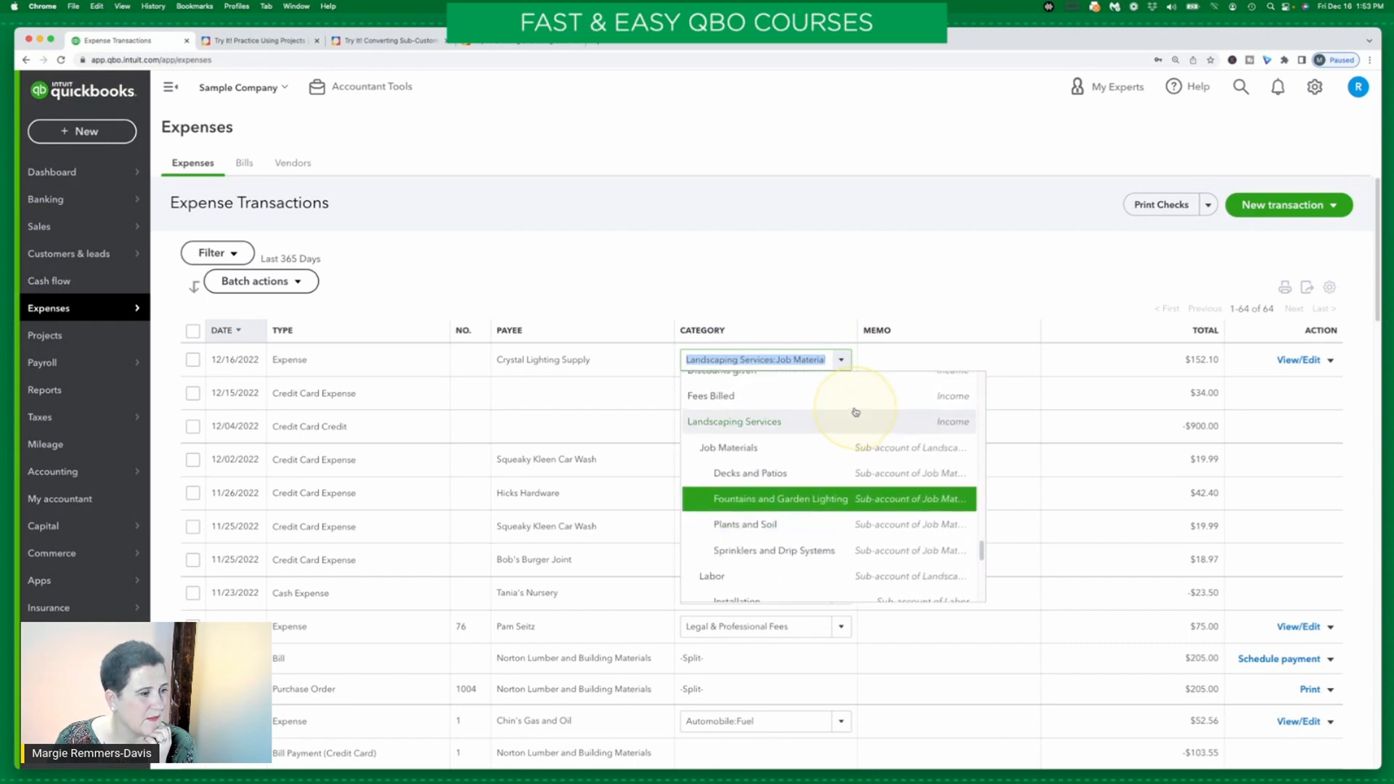
scroll(855, 411, "up", 4)
scroll(855, 412, "up", 4)
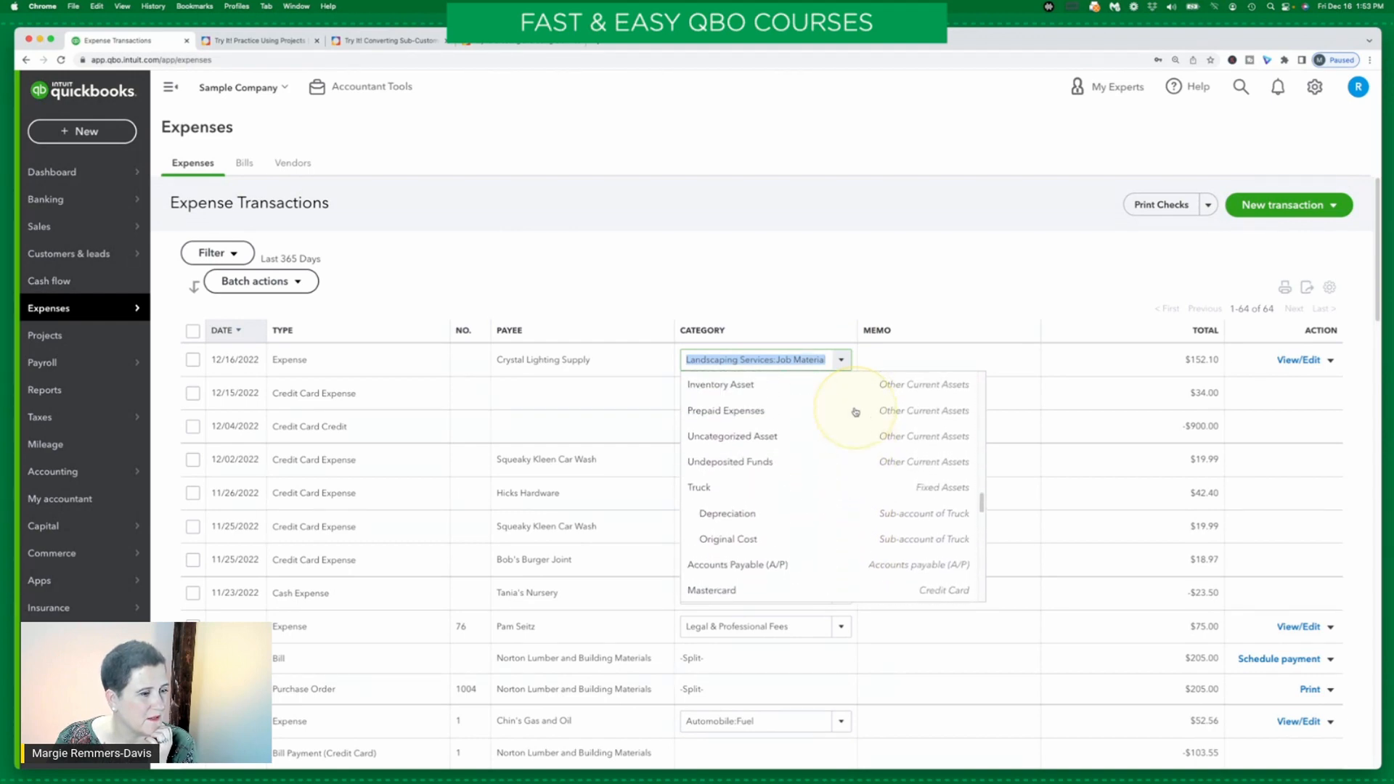
scroll(855, 411, "up", 1)
scroll(855, 411, "up", 10)
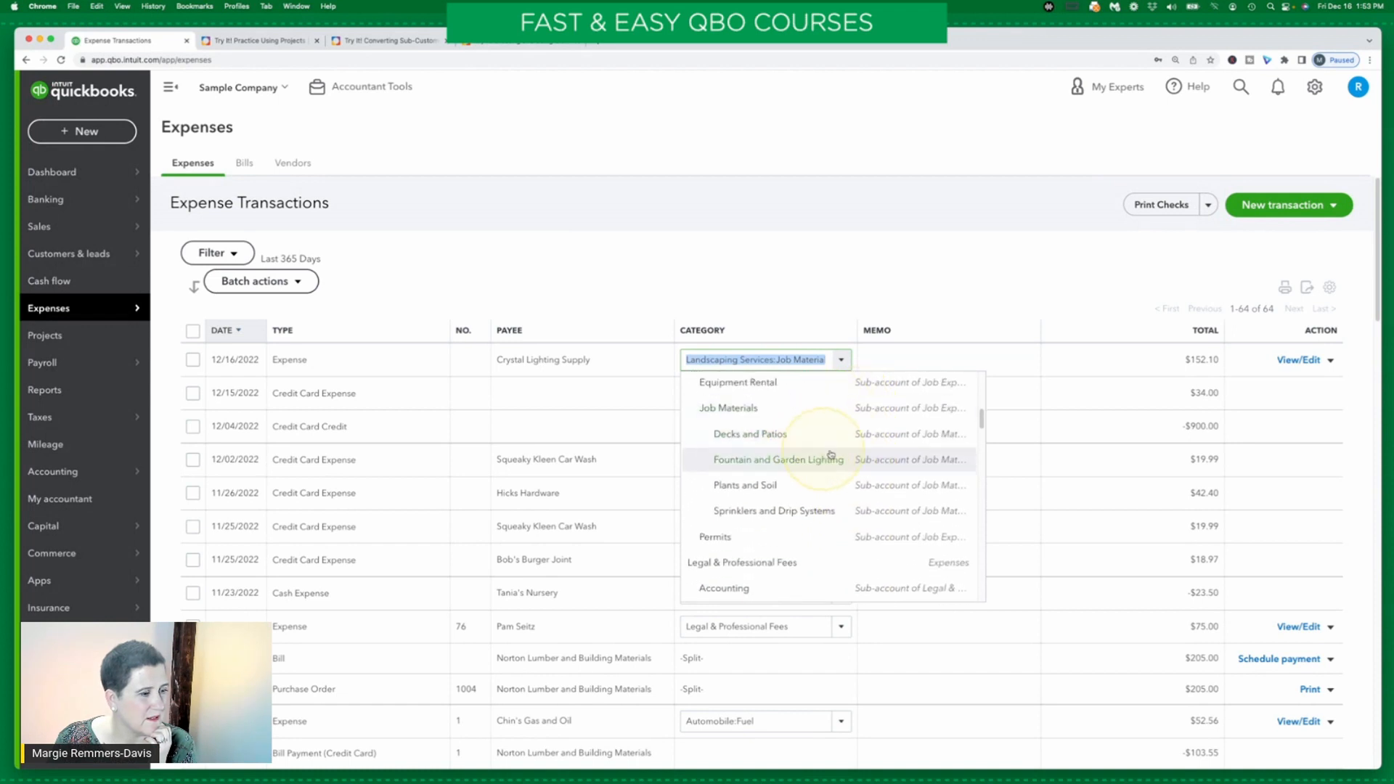
left_click(894, 460)
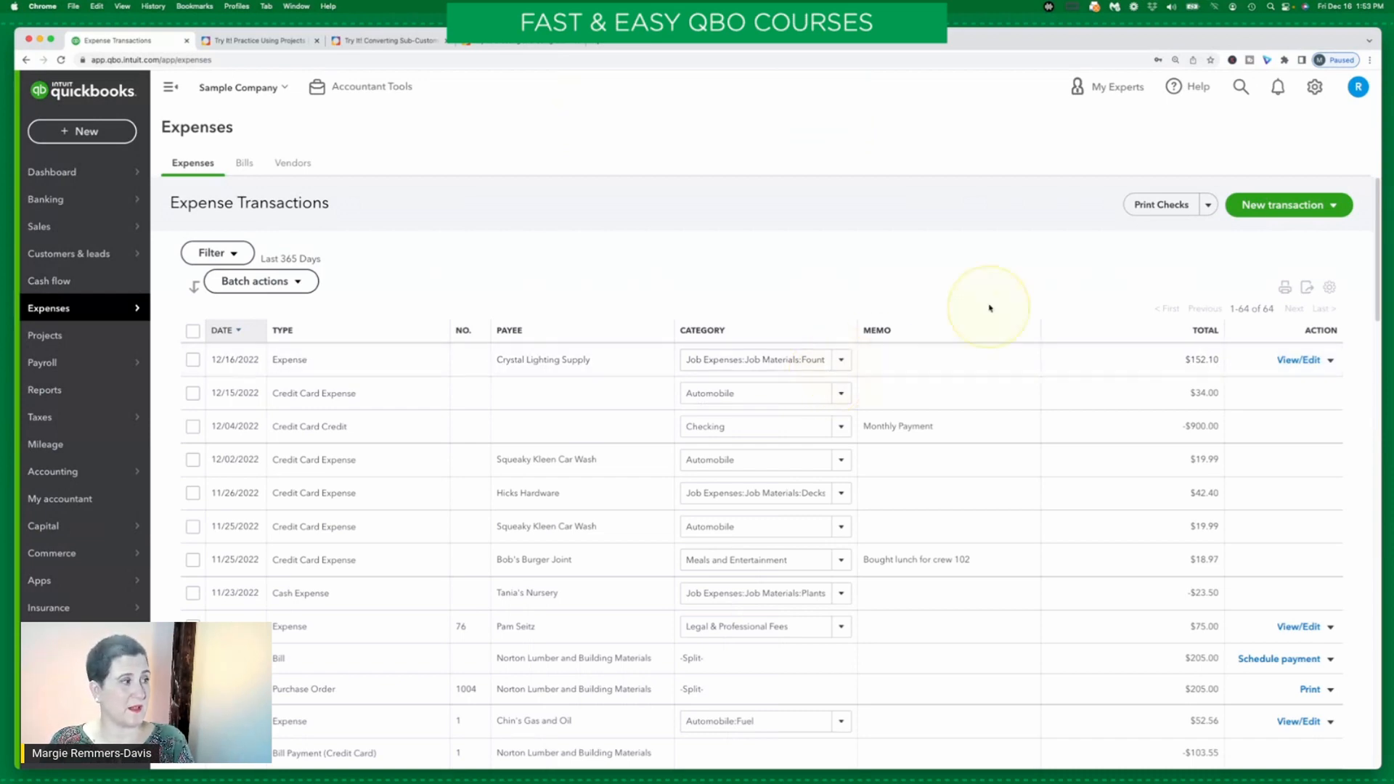
Go to the projects list, dismiss the missing hourly cost rates notice and open the Japanese Fountain project
left_click(40, 340)
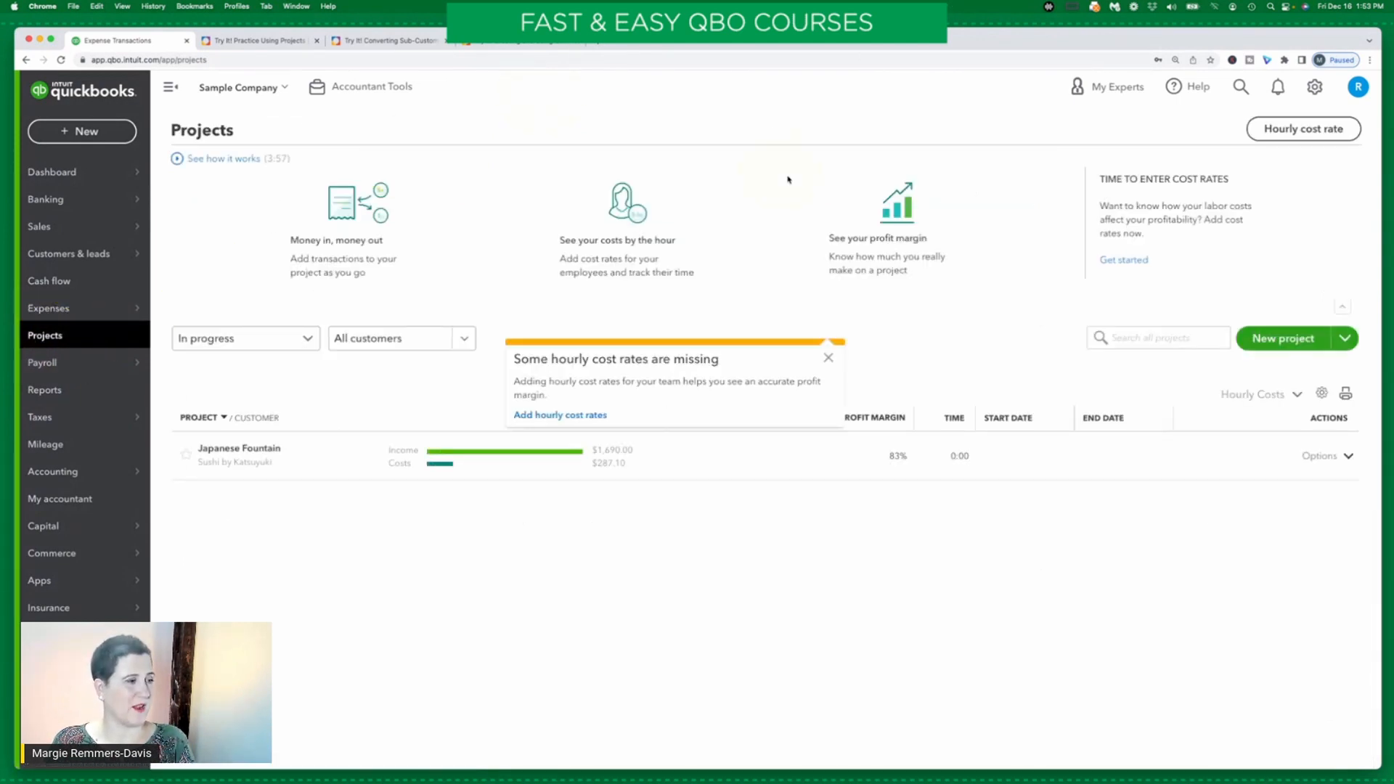
left_click(827, 358)
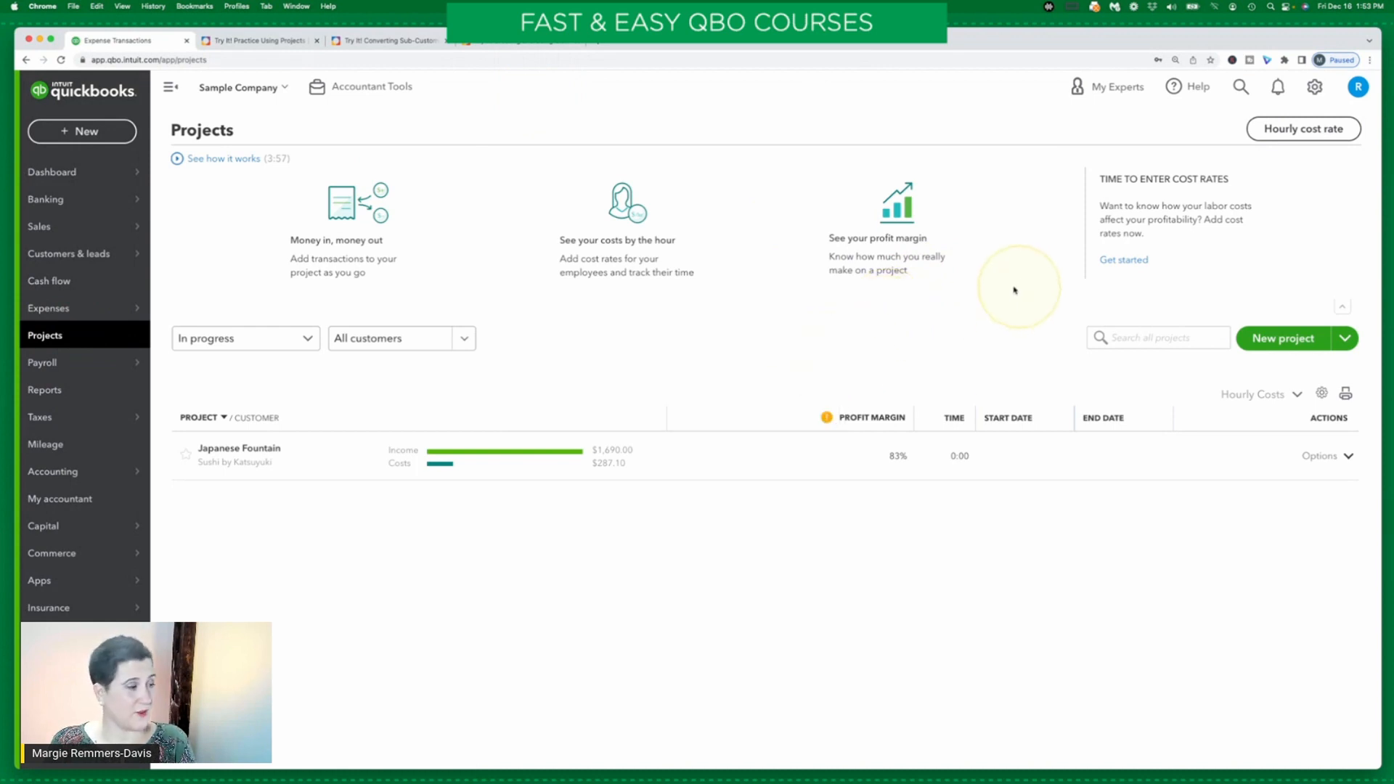
left_click(239, 448)
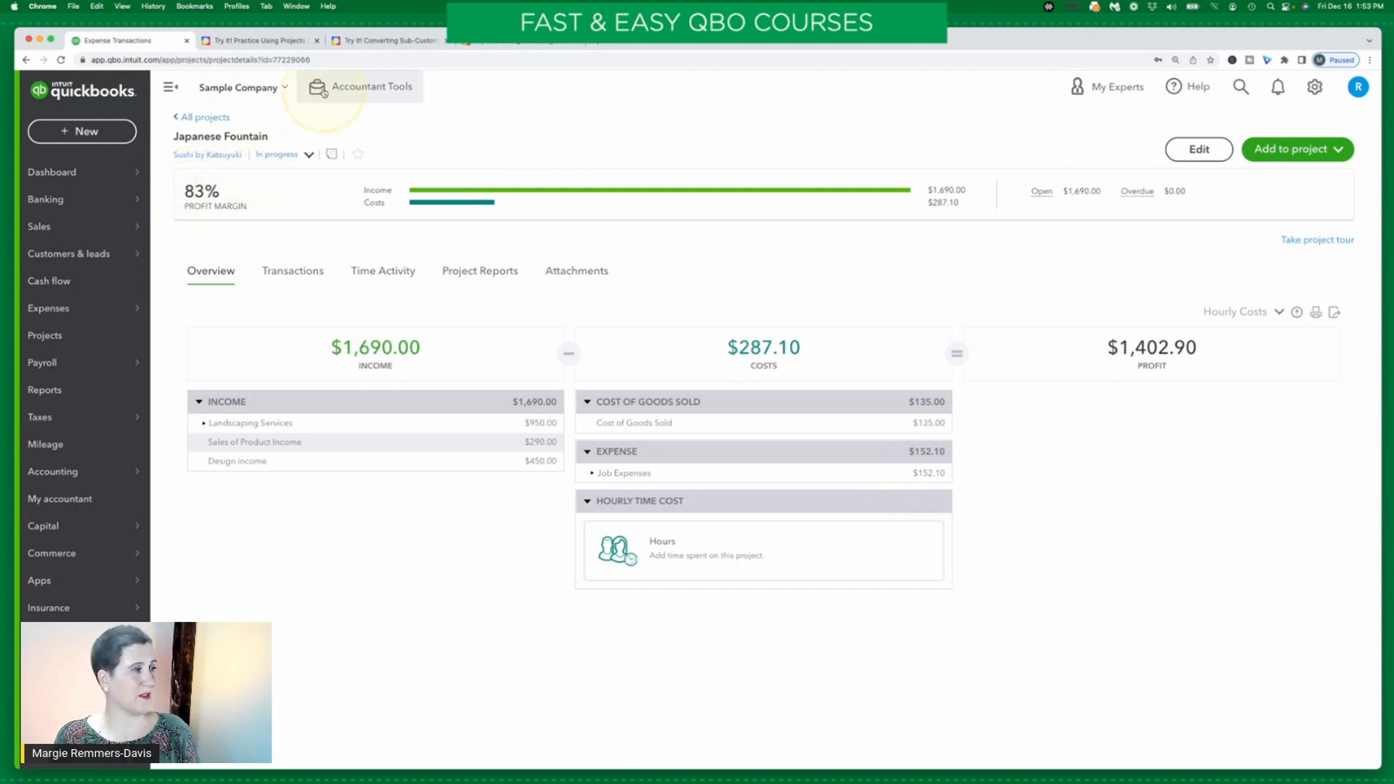
Read the exercise's Scenario Part 3 and its Step 1 & 2, and return to the list of all projects in QuickBooks
left_click(261, 41)
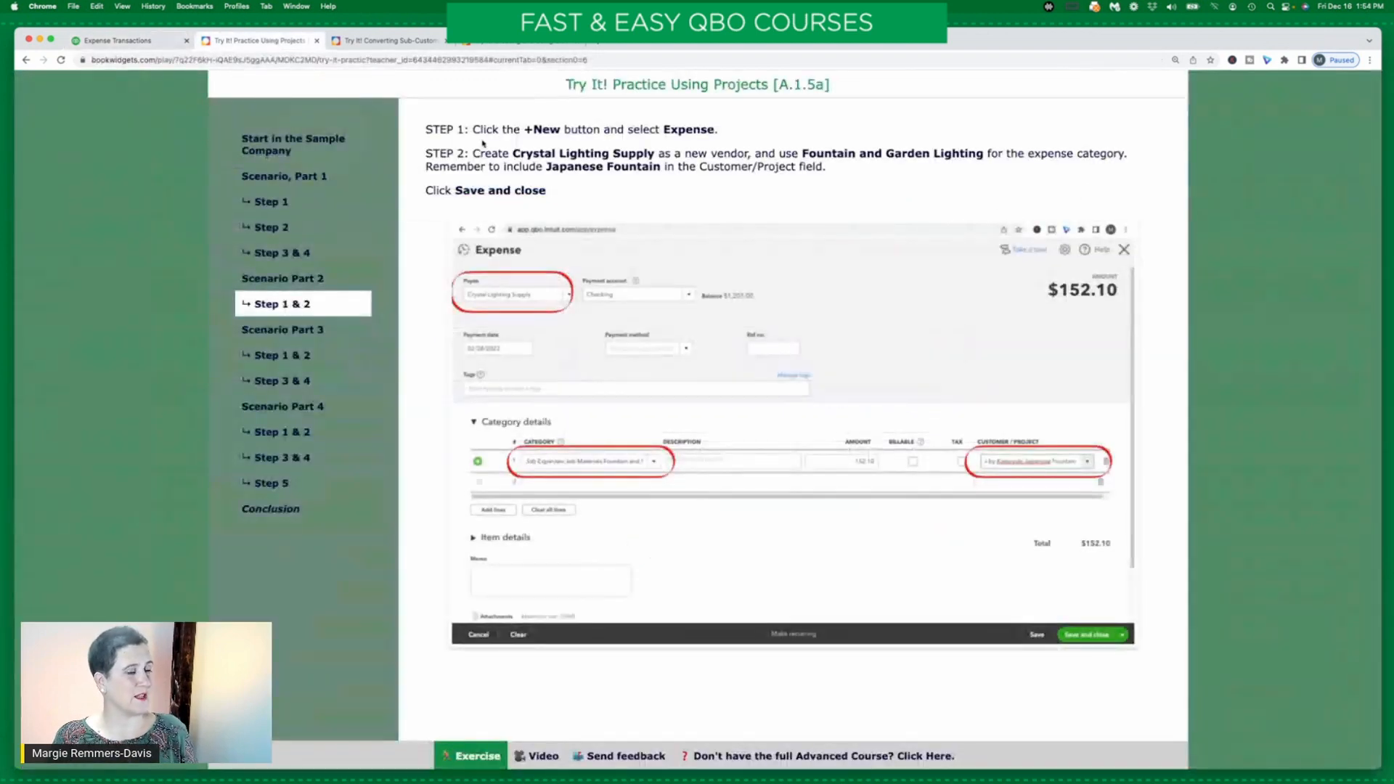
left_click(323, 330)
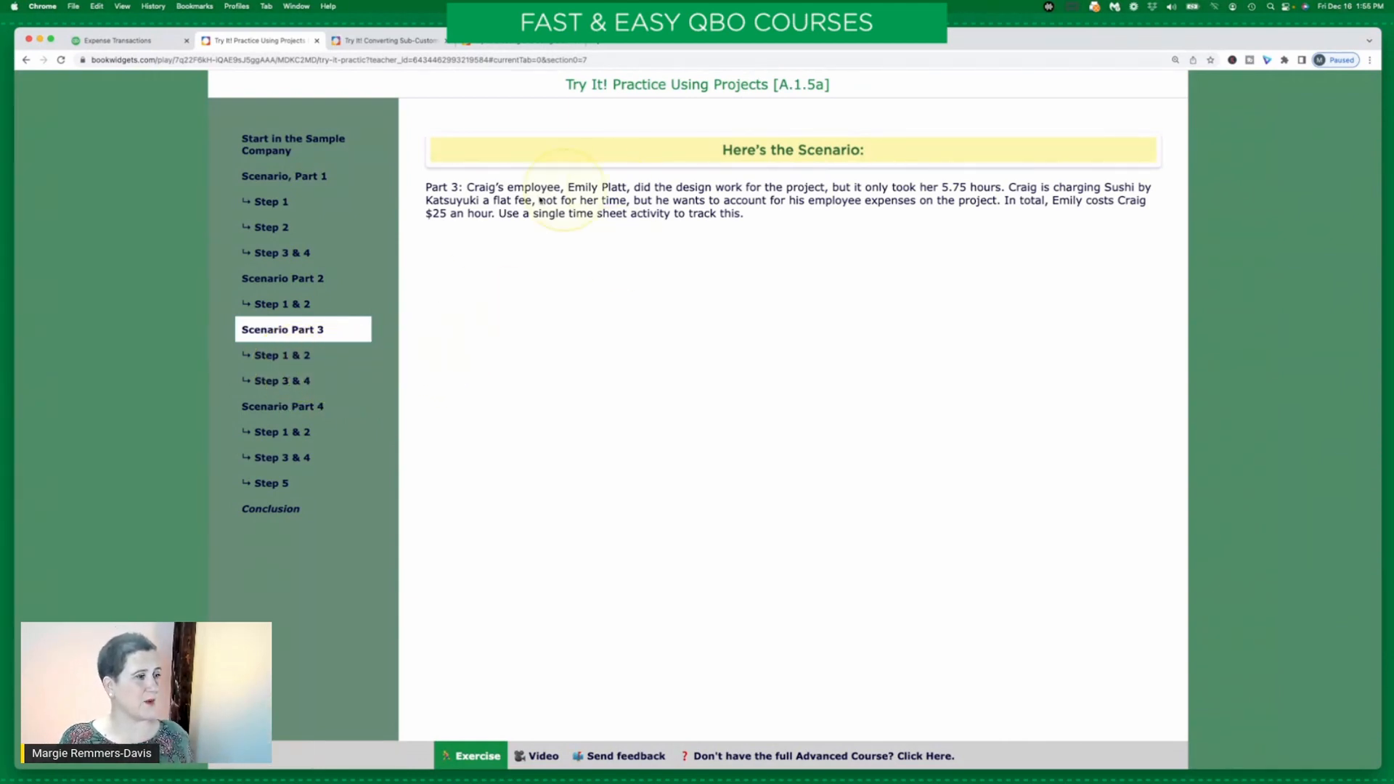
left_click(285, 357)
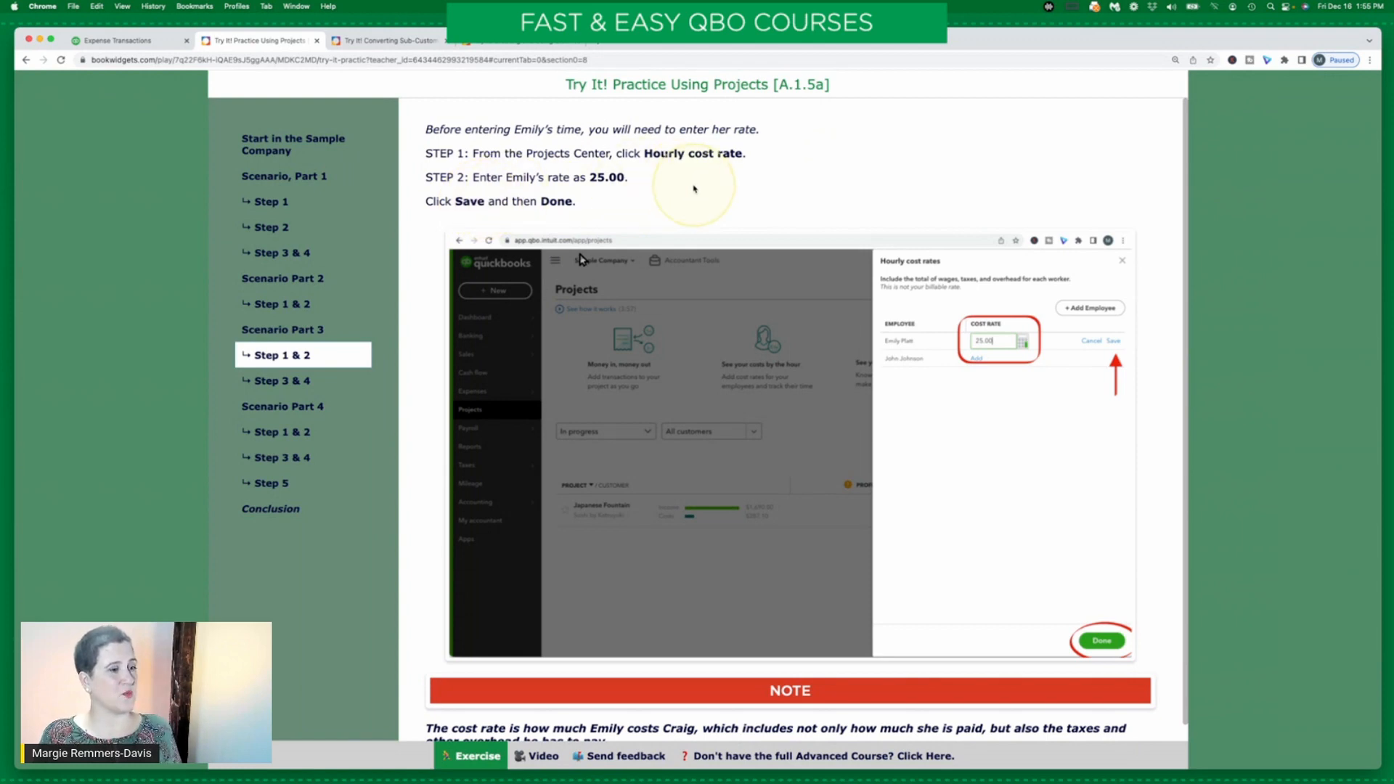
left_click(126, 42)
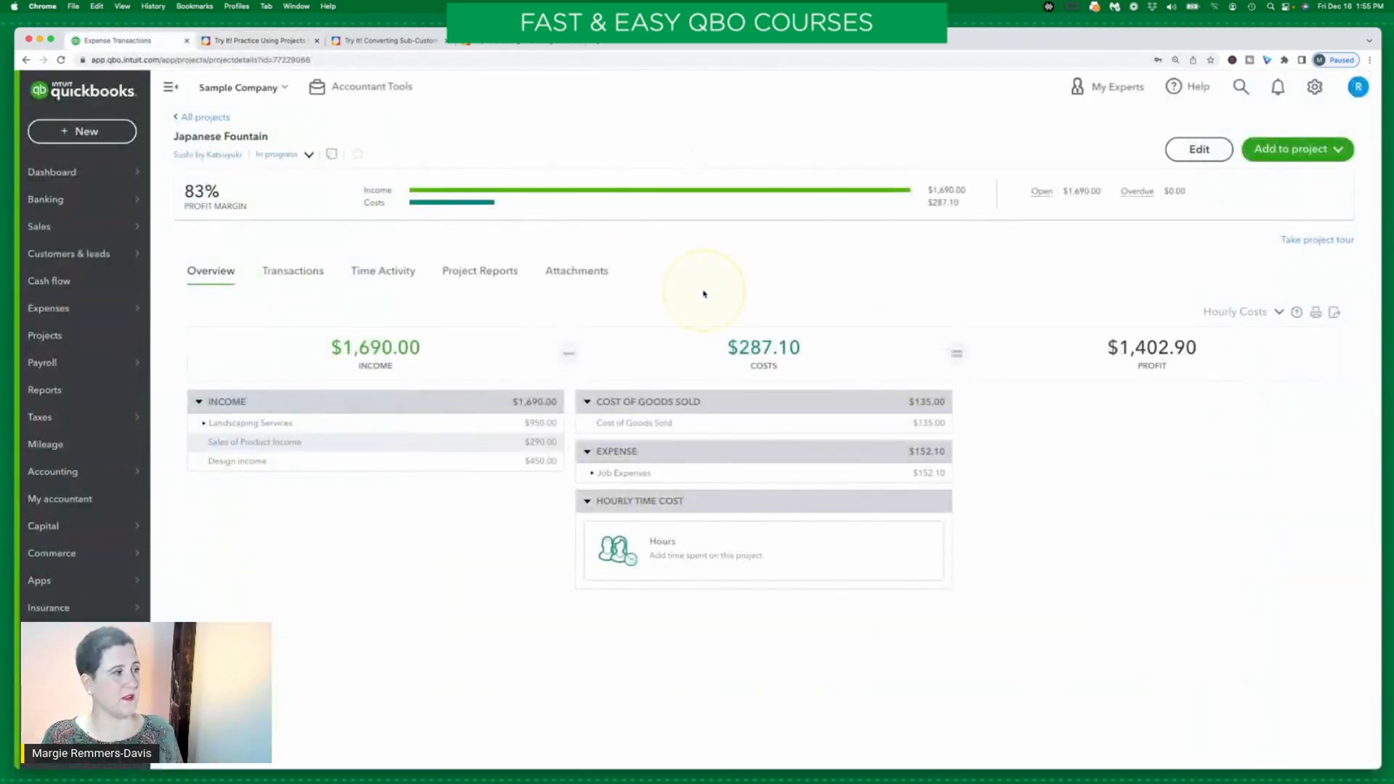
left_click(208, 118)
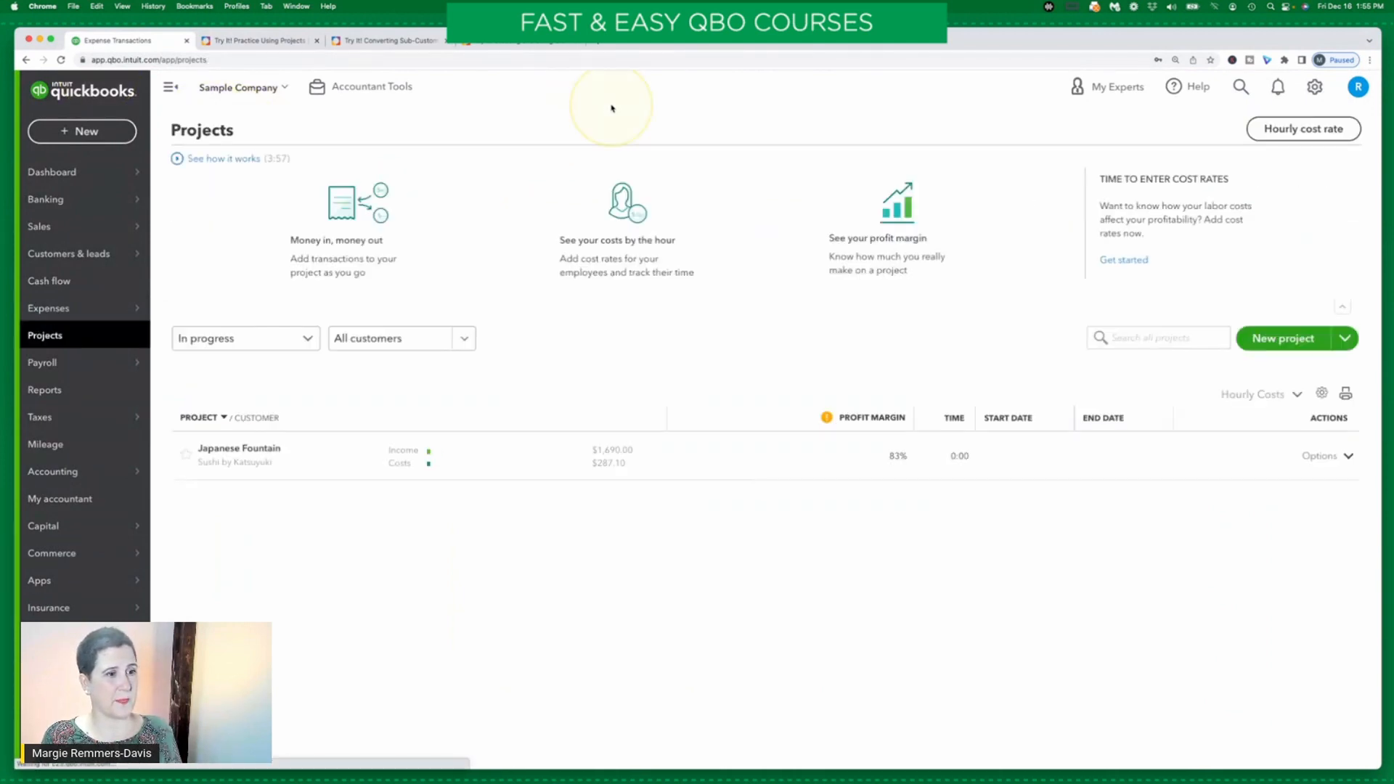
Try to set the first listed employee's hourly cost rate to 25, closing the hourly cost rates without saving
left_click(1294, 130)
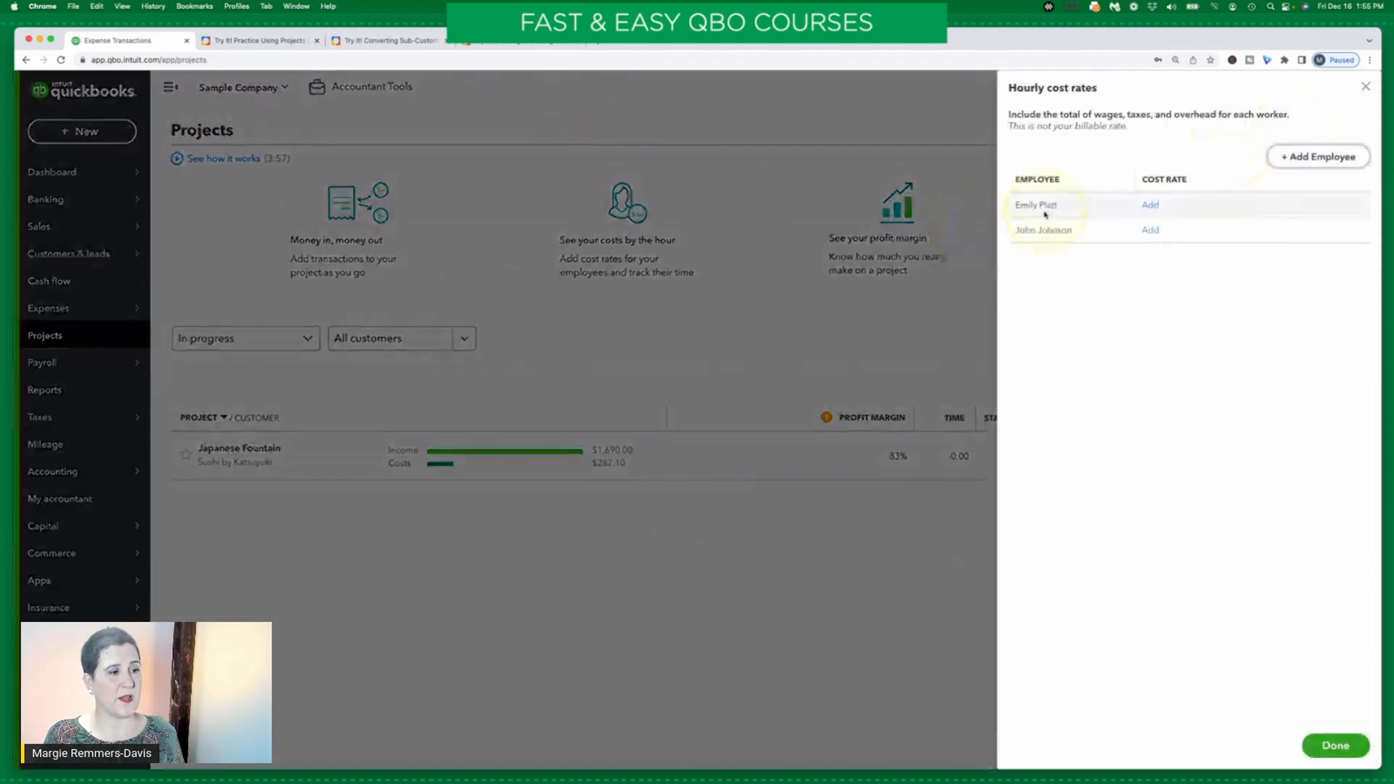
left_click(1150, 205)
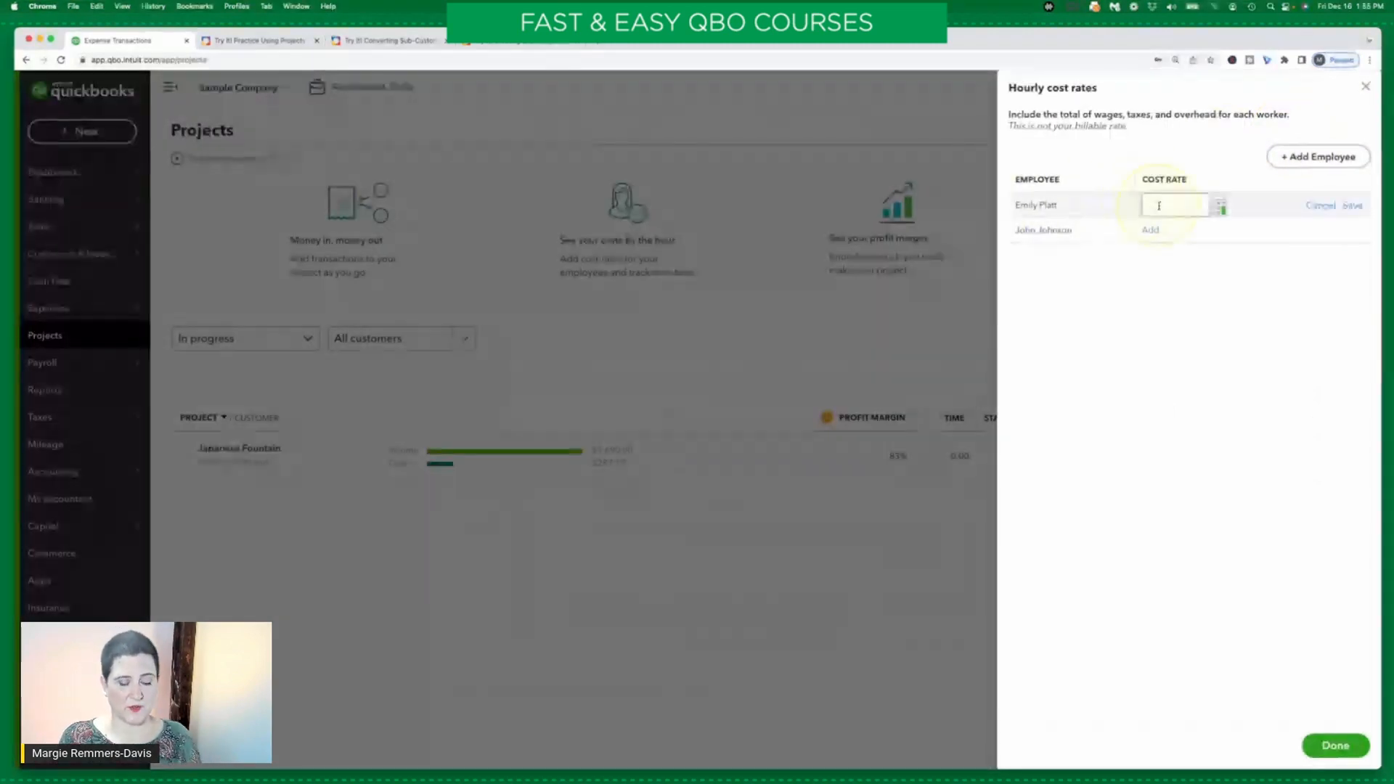
type("25")
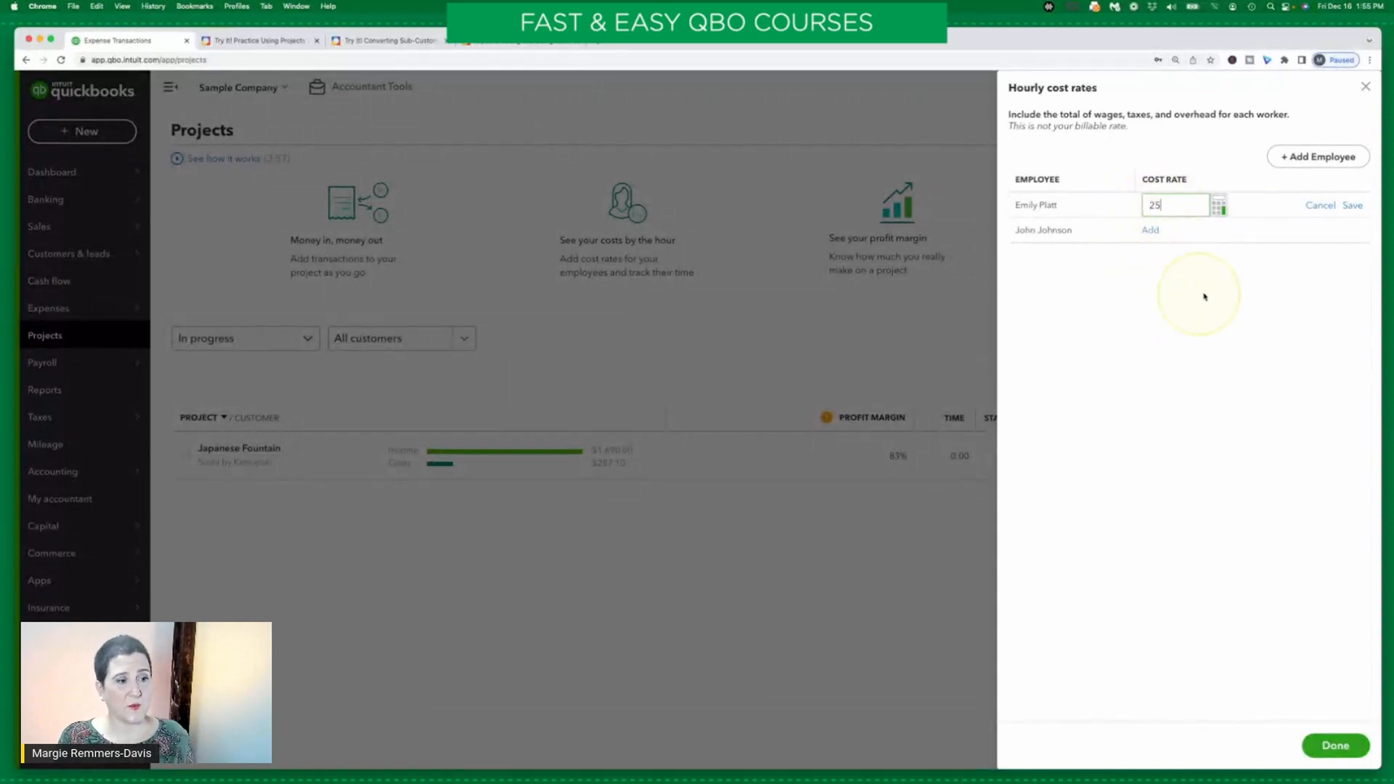
left_click(1271, 302)
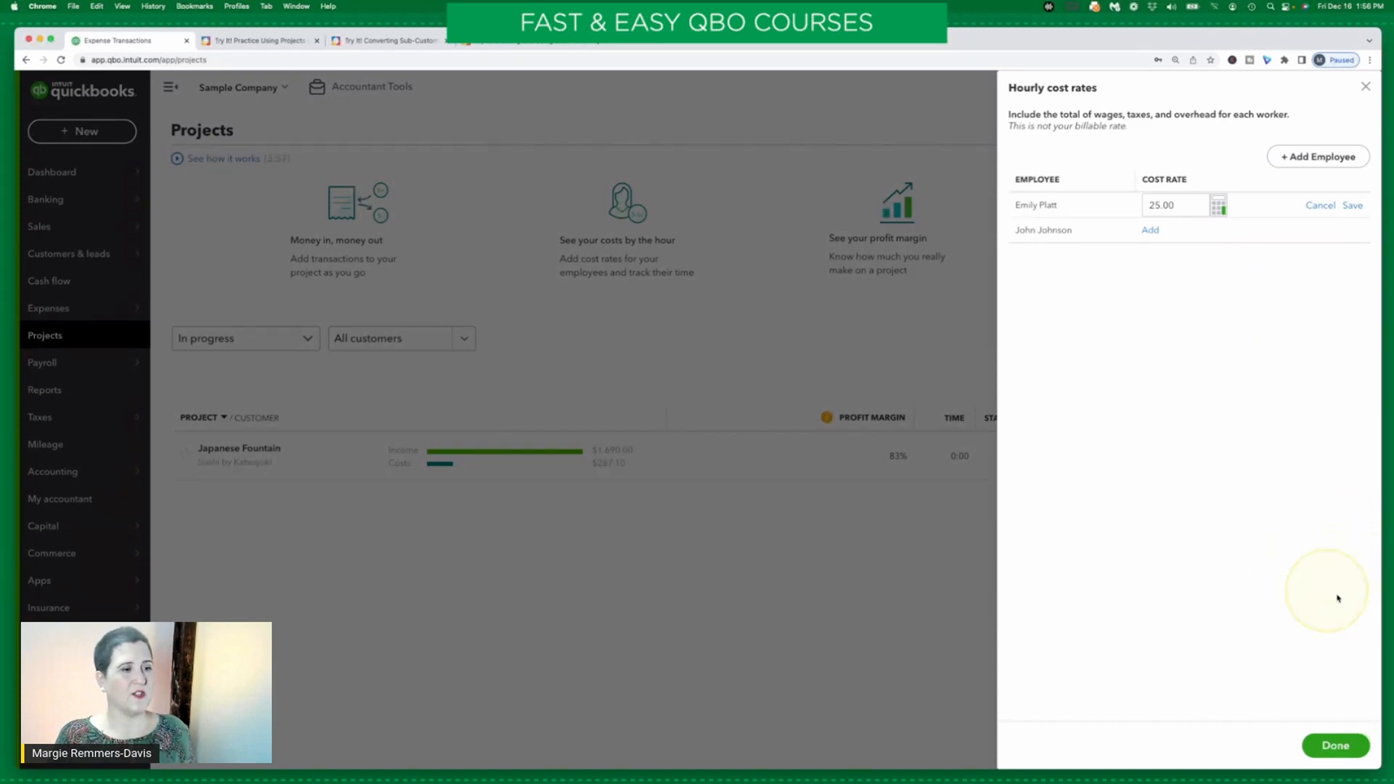
left_click(1335, 745)
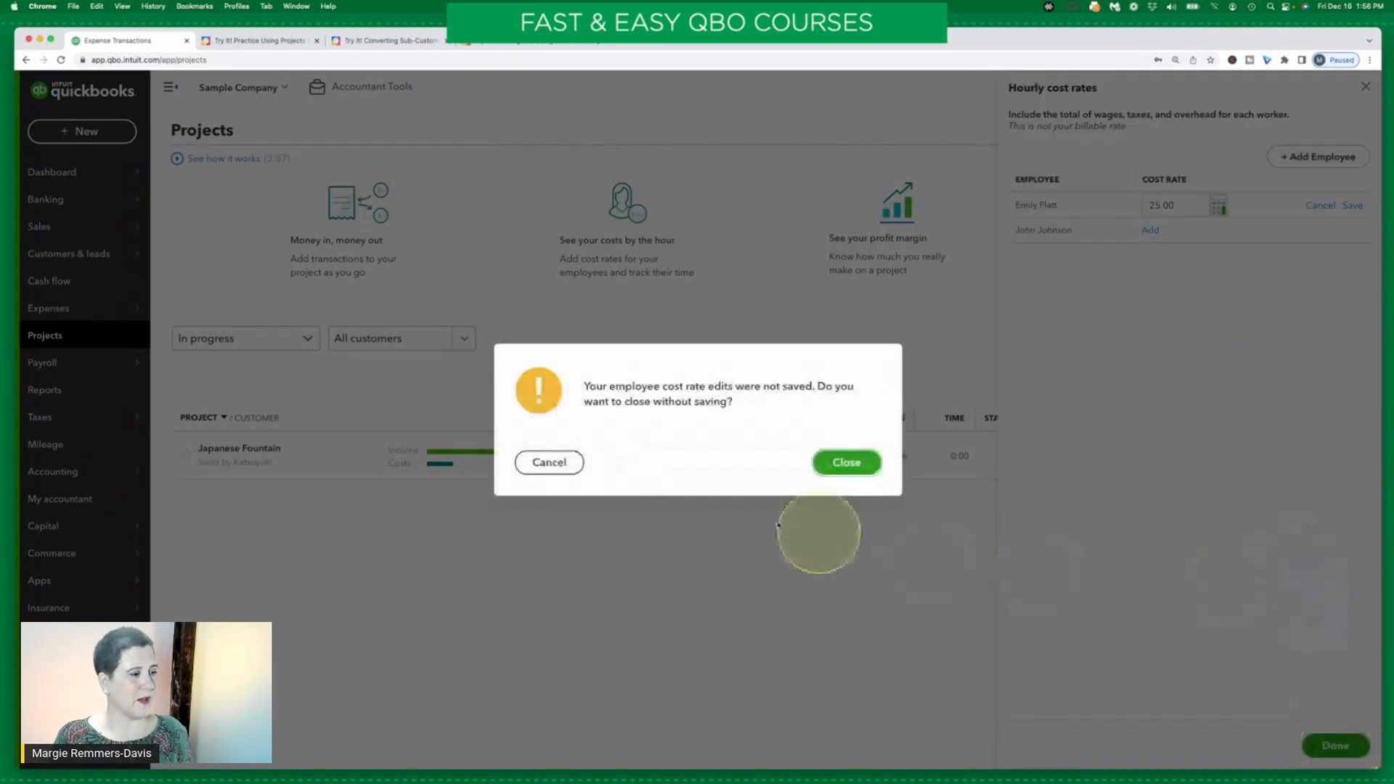
left_click(847, 462)
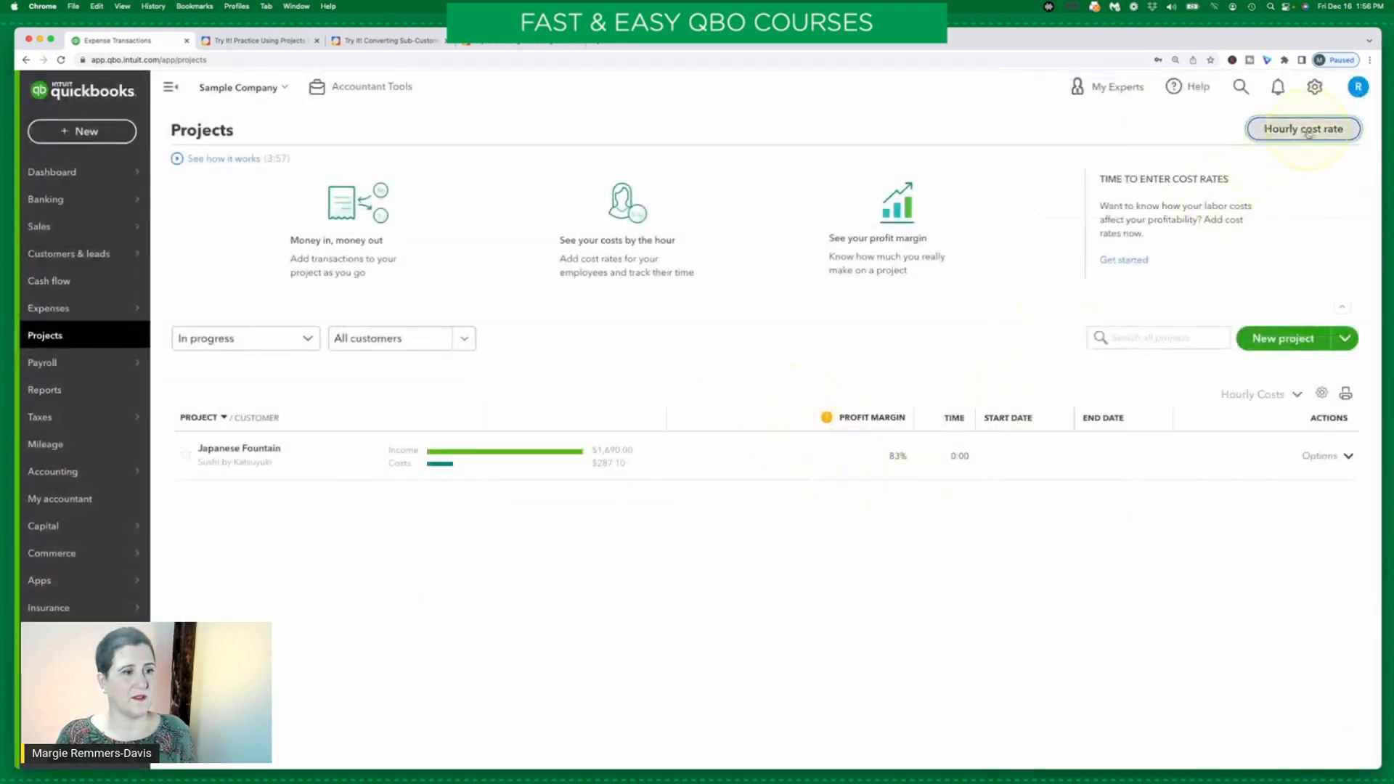
Set the first listed employee's hourly cost rate to 25, save it and finish editing the cost rates
left_click(1305, 129)
left_click(1150, 205)
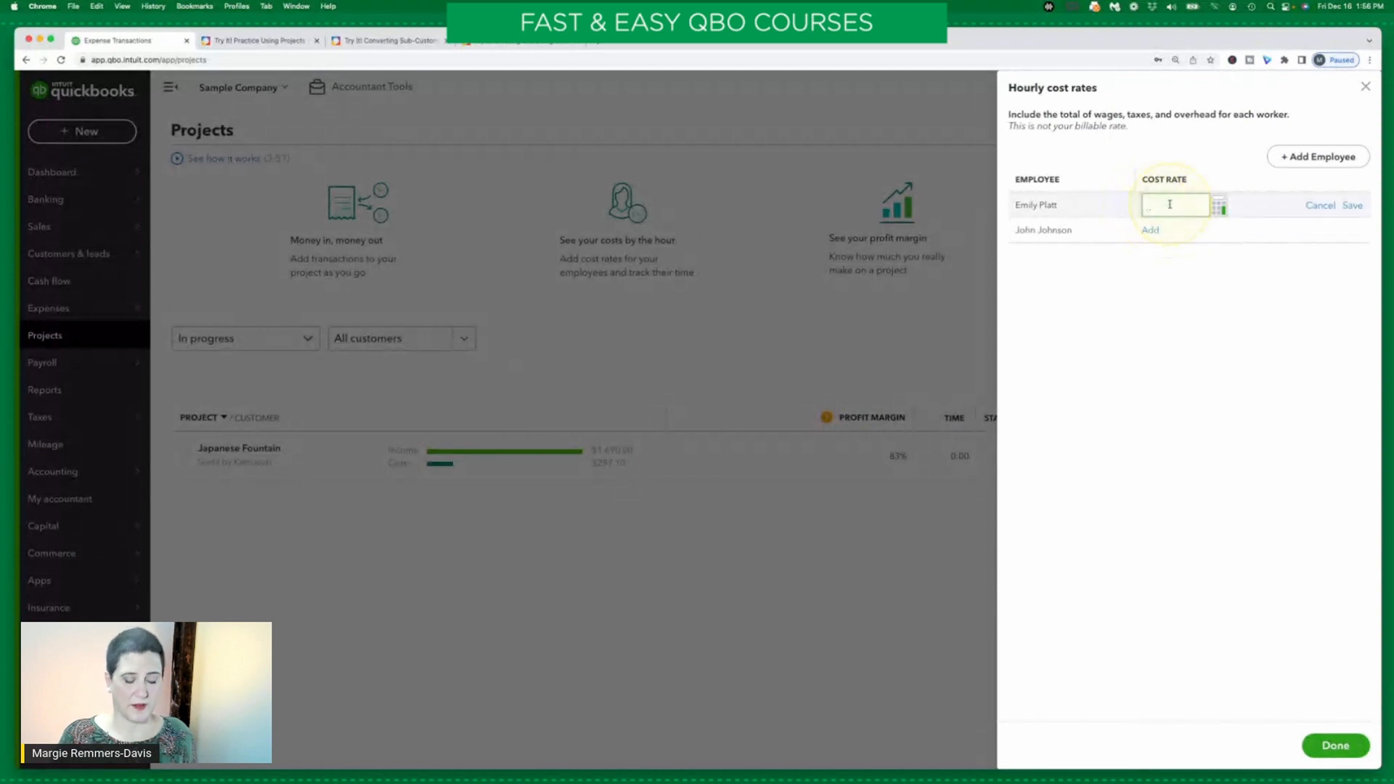
type("25")
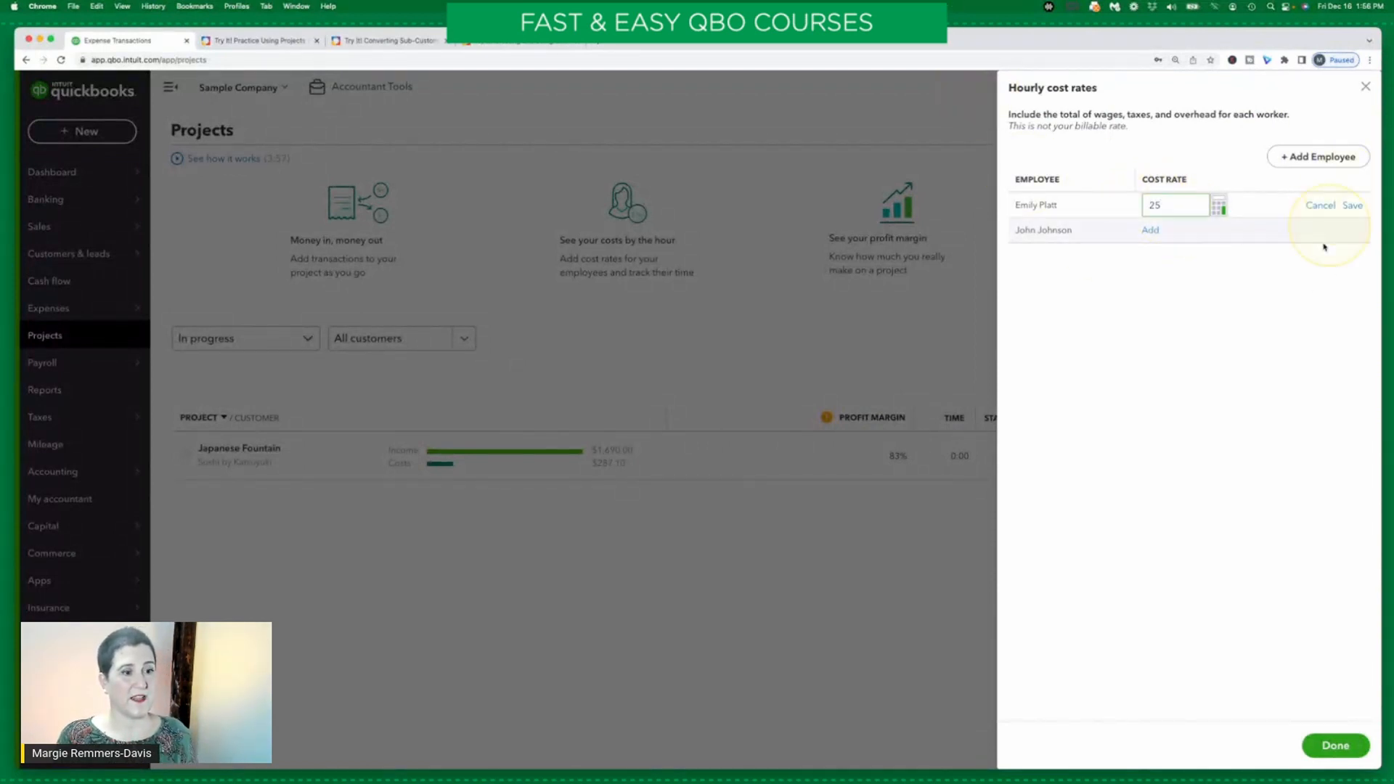
left_click(1351, 206)
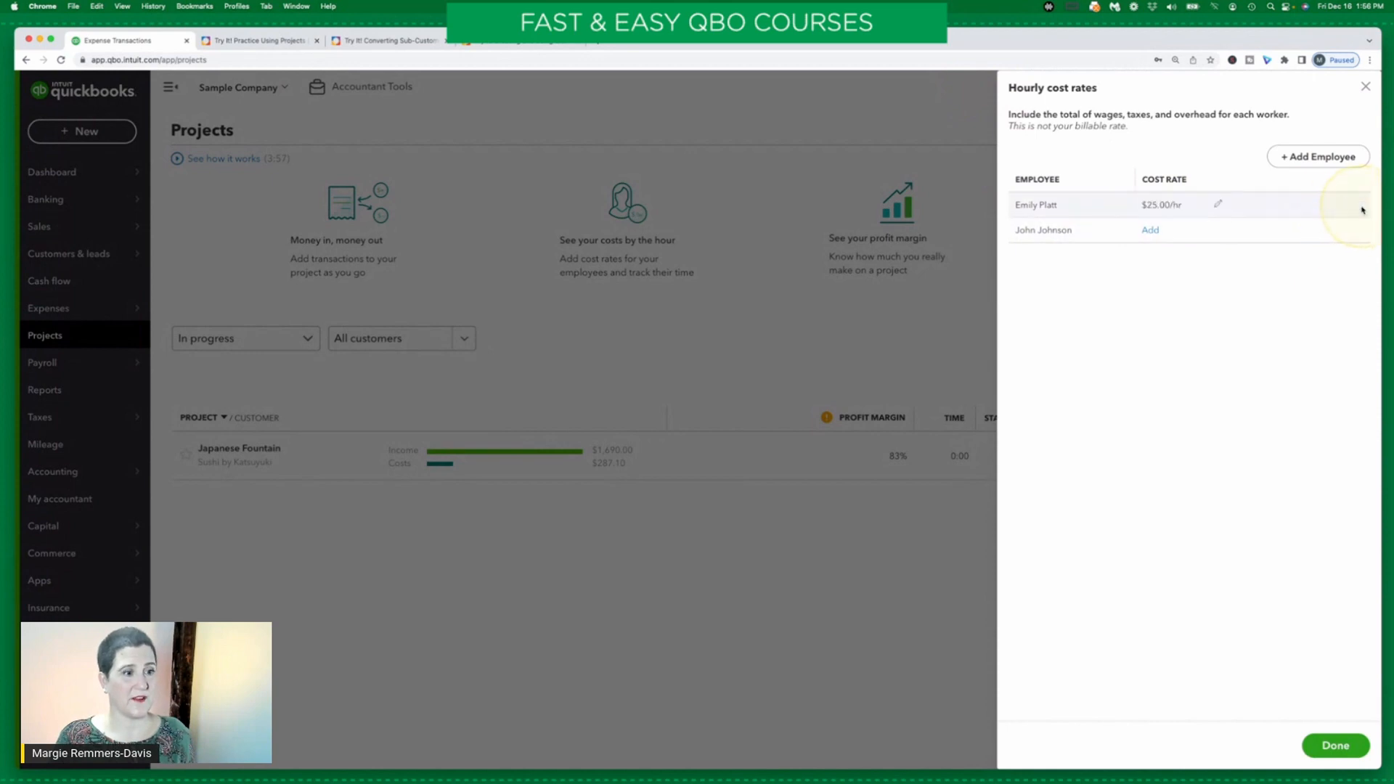
left_click(1331, 747)
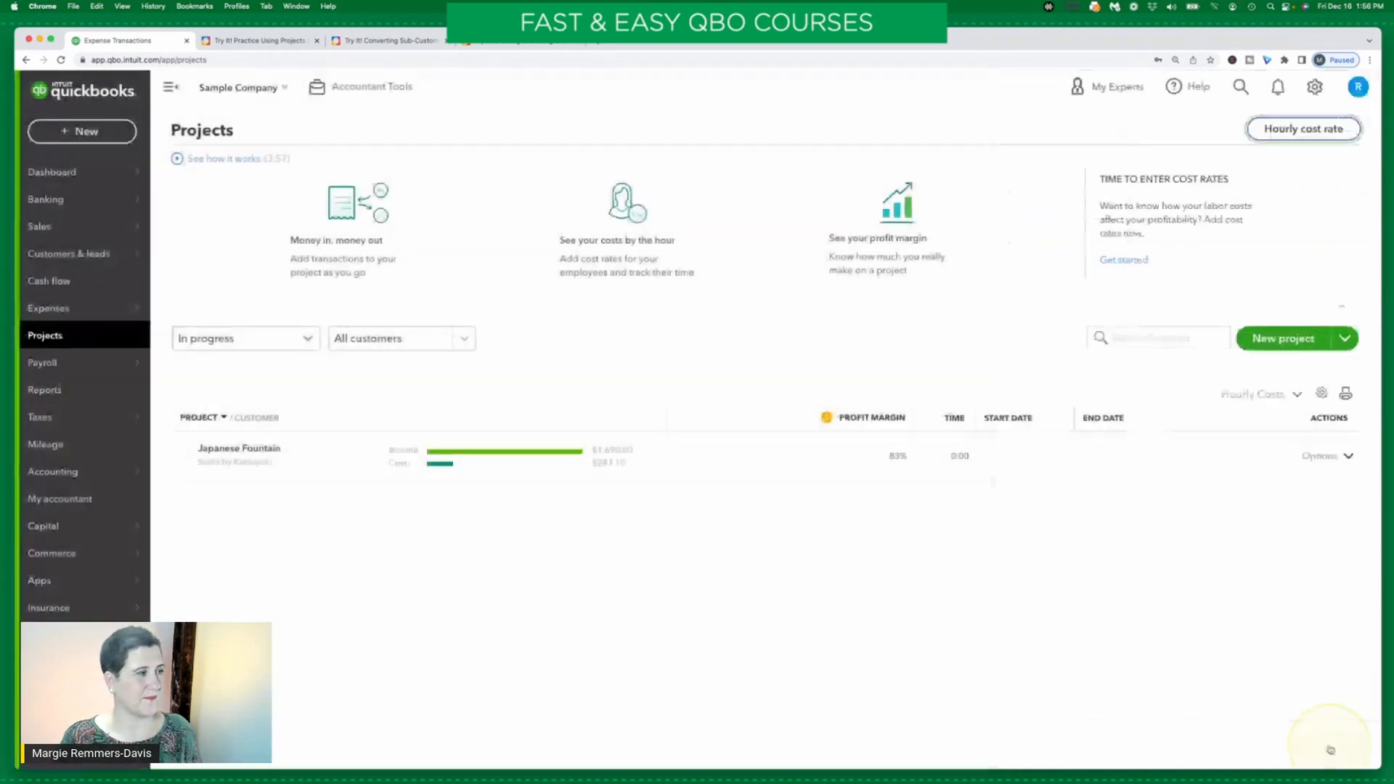
Read the cost rate note in the exercise's Scenario Part 3, read its Step 3 & 4, and return to QuickBooks
left_click(267, 42)
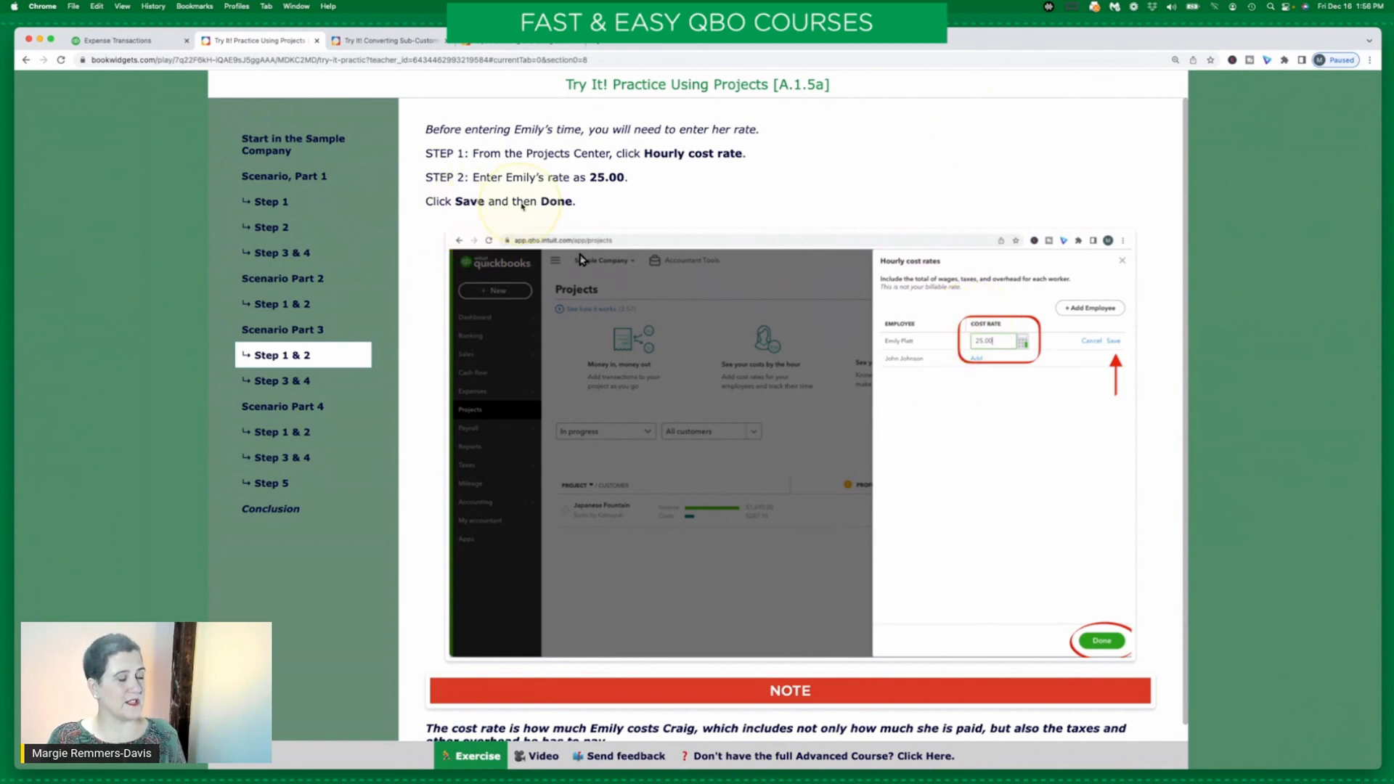
scroll(1011, 428, "down", 1)
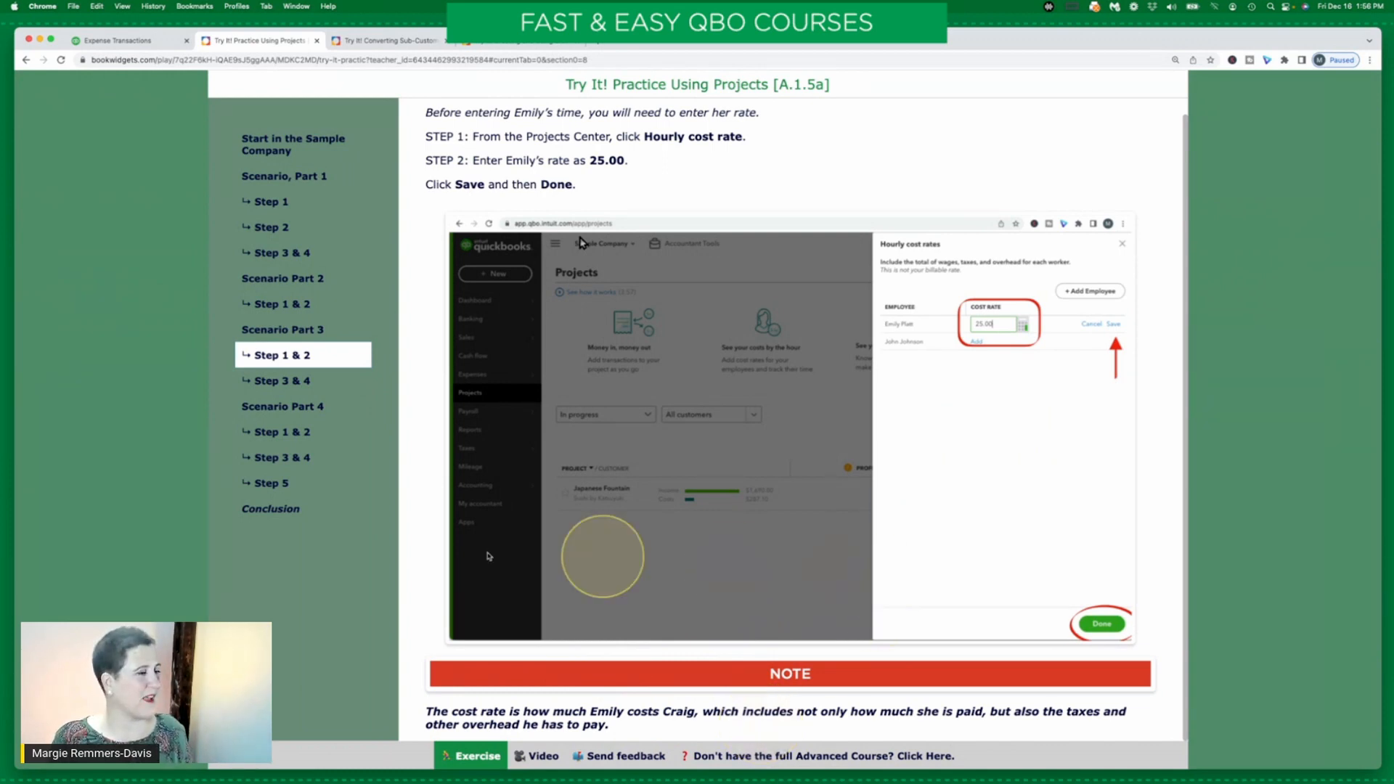
left_click(277, 380)
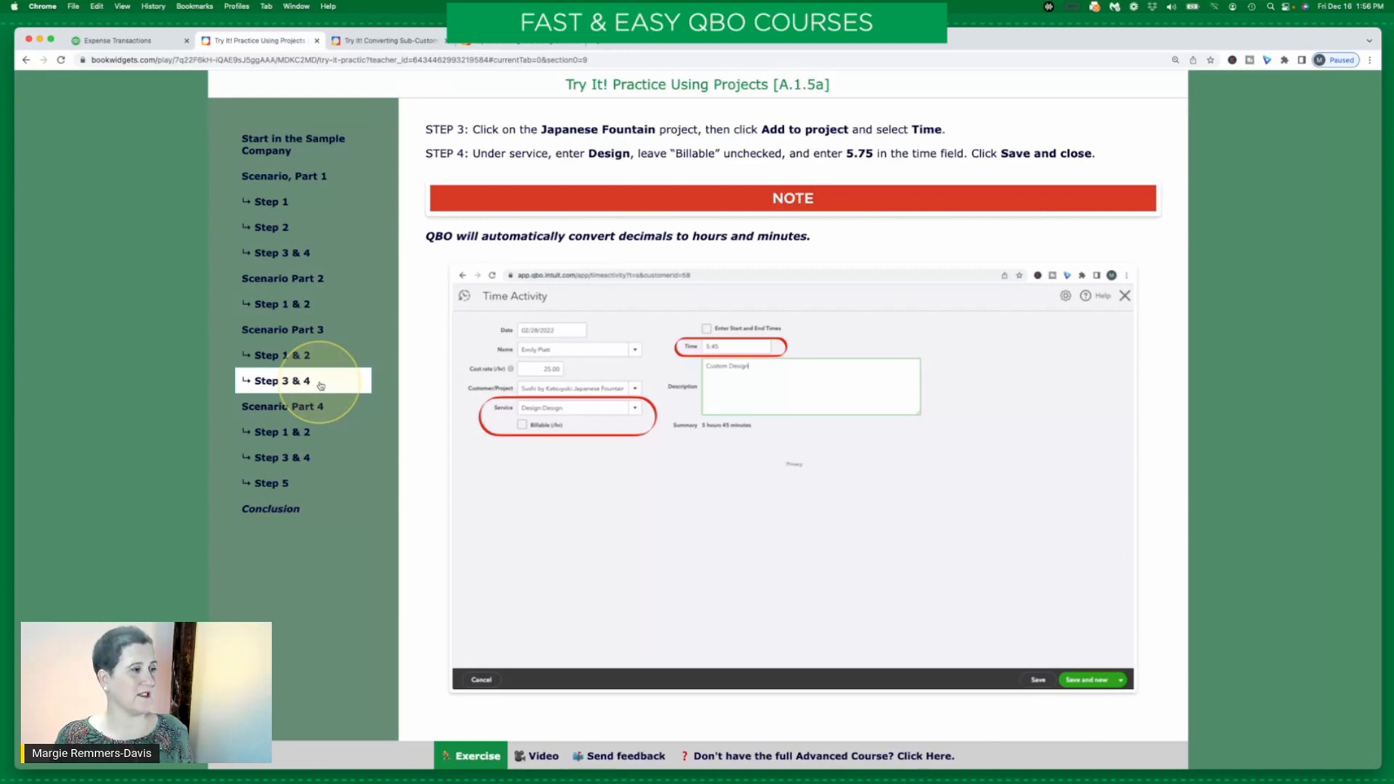
left_click(151, 42)
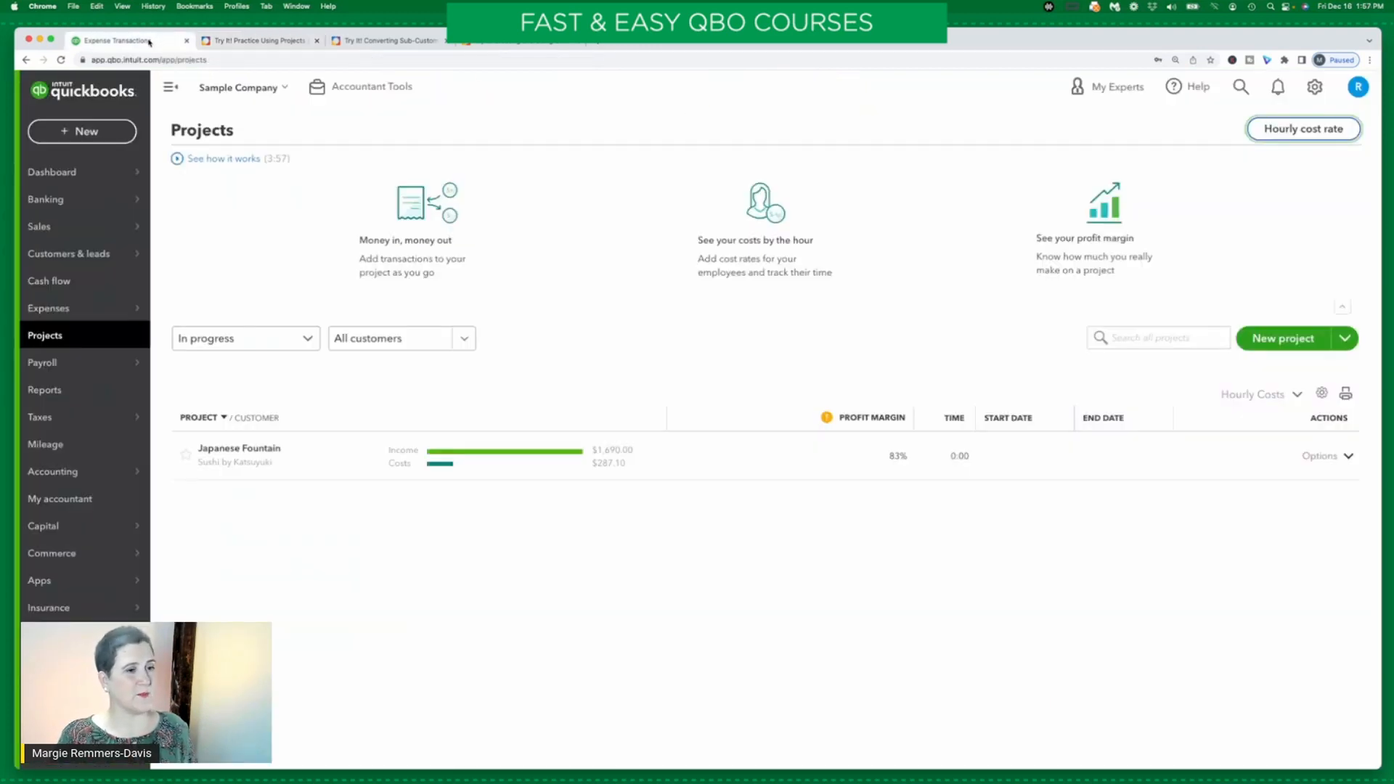
Open the Japanese Fountain project and add a new time activity to it
left_click(245, 449)
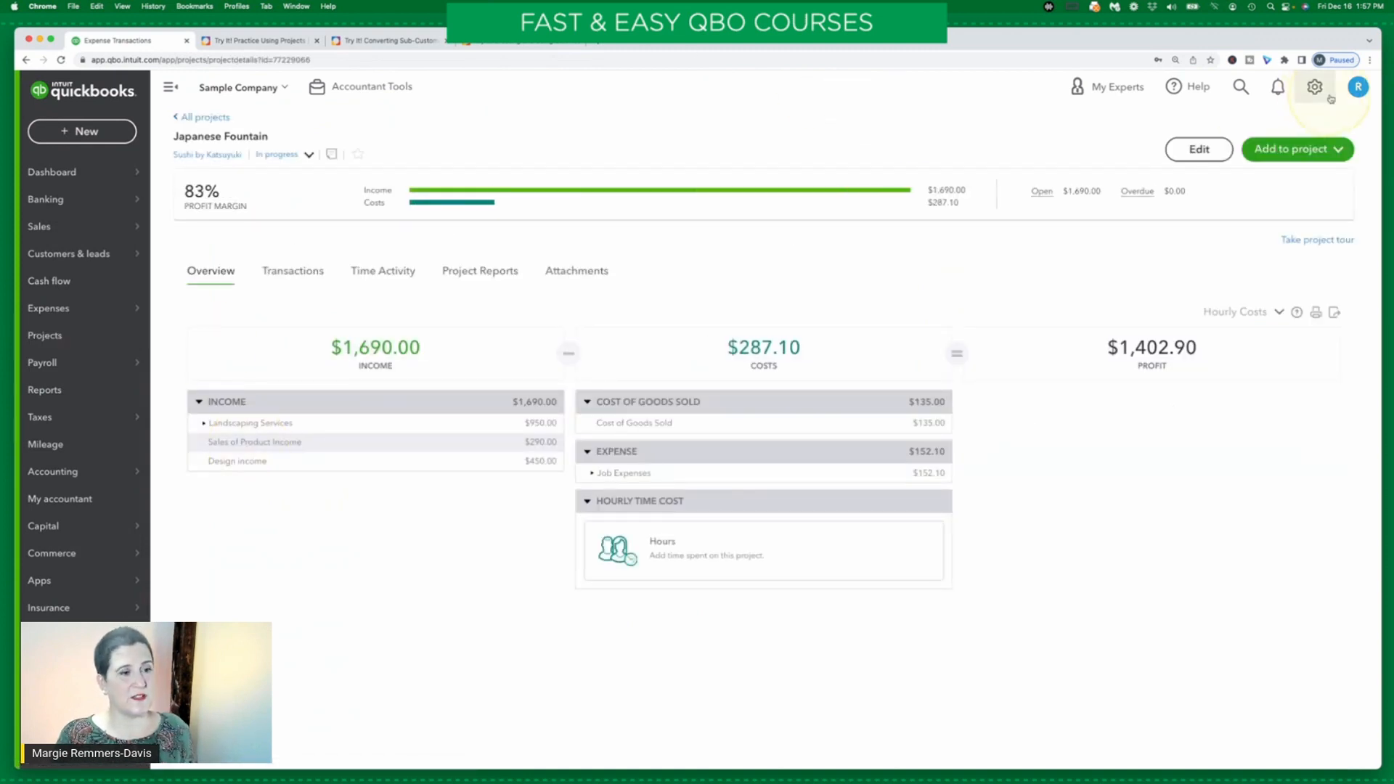
left_click(1310, 149)
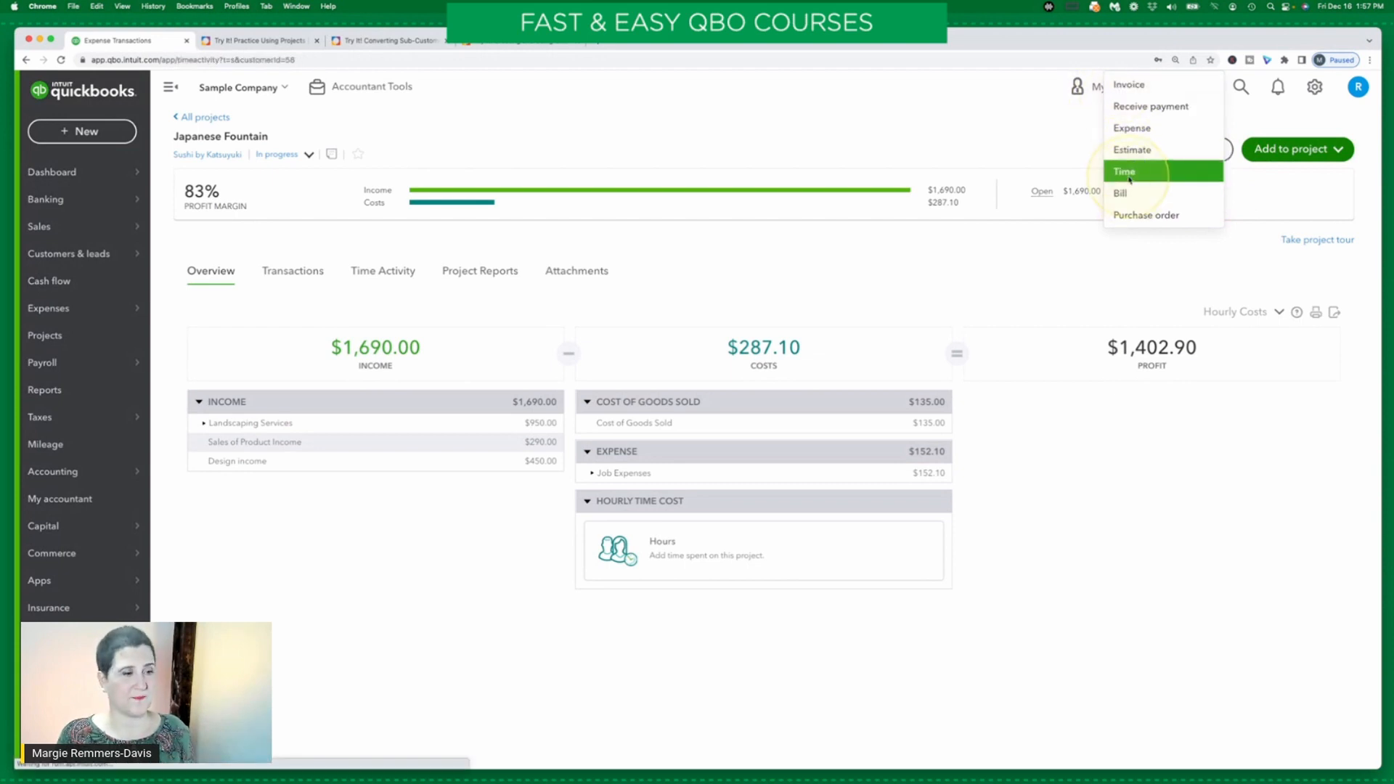
left_click(1129, 180)
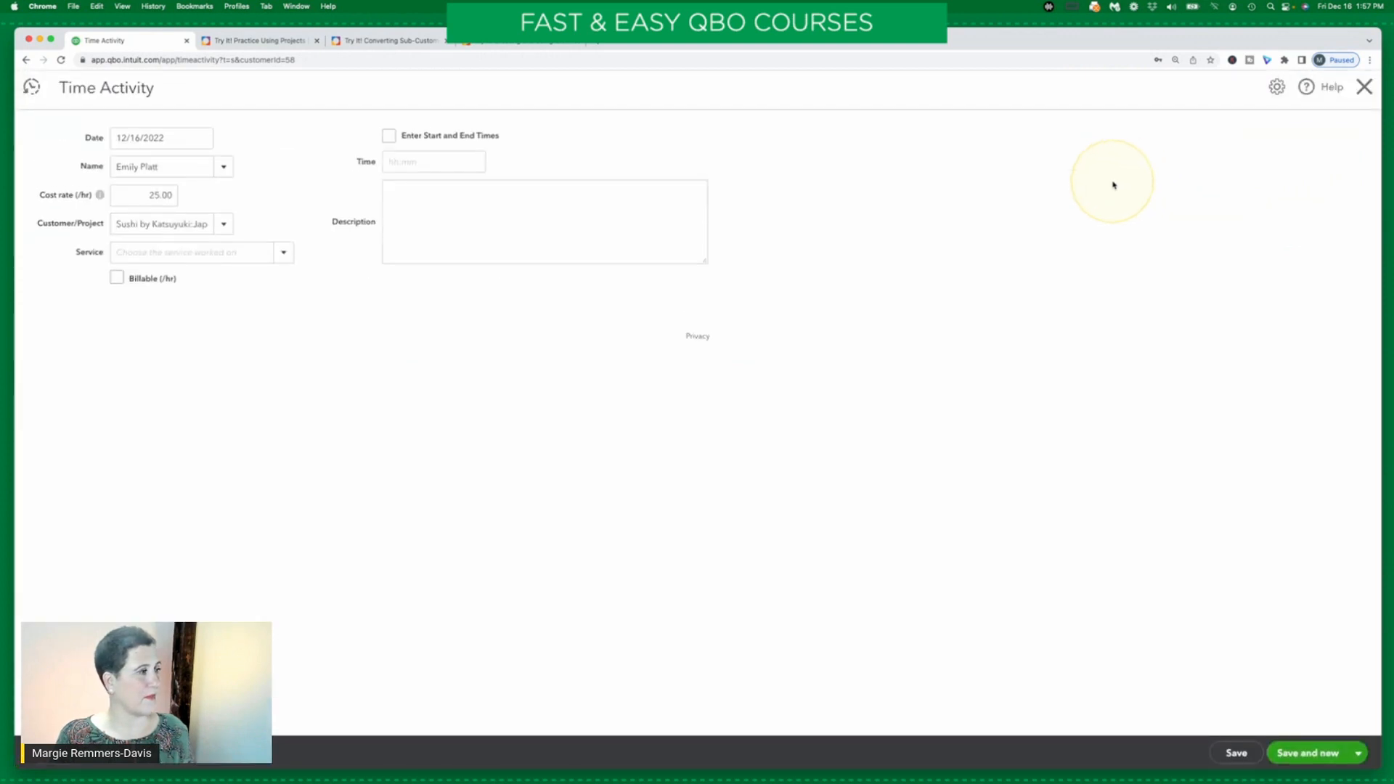
Recheck Step 3 & 4 in the exercise and set the time activity's service to Design:Design
left_click(282, 42)
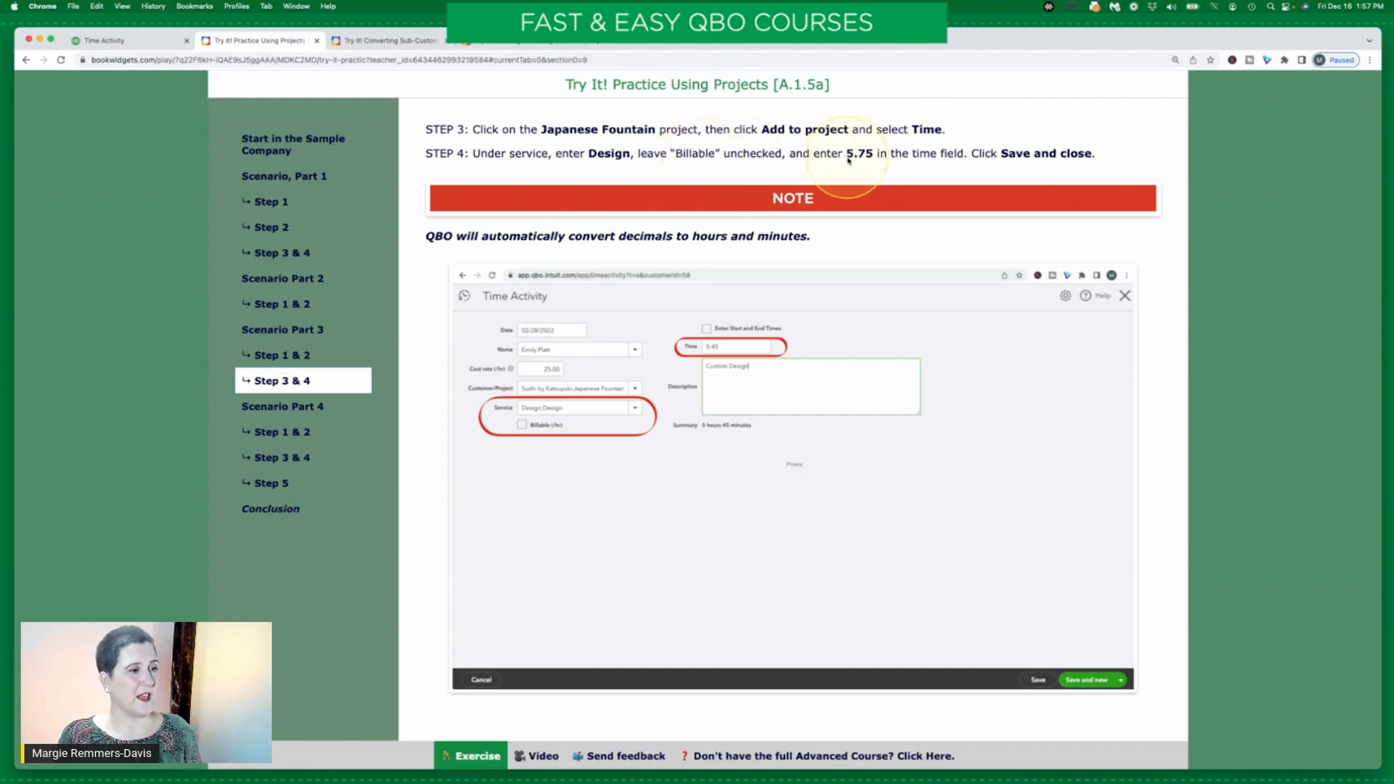
left_click(151, 44)
left_click(241, 257)
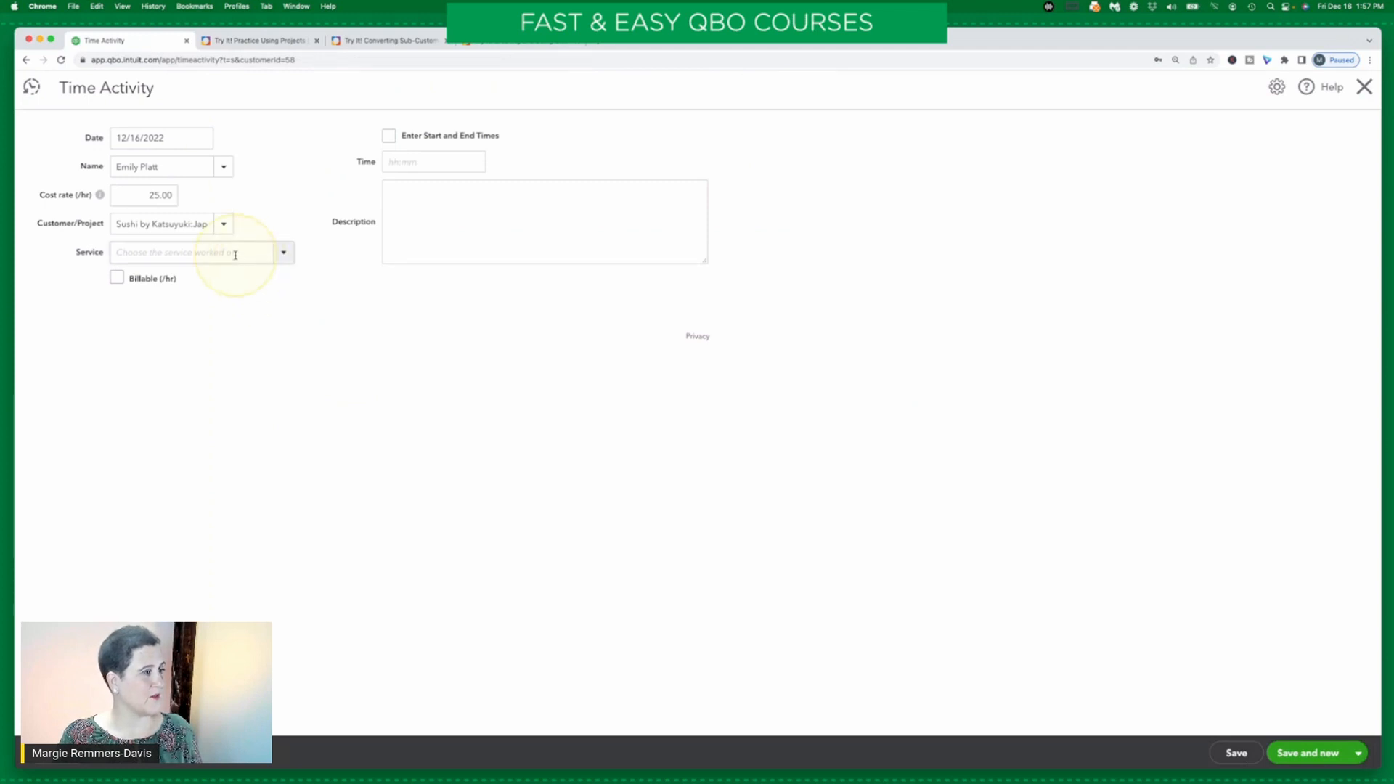
type("Design:Design")
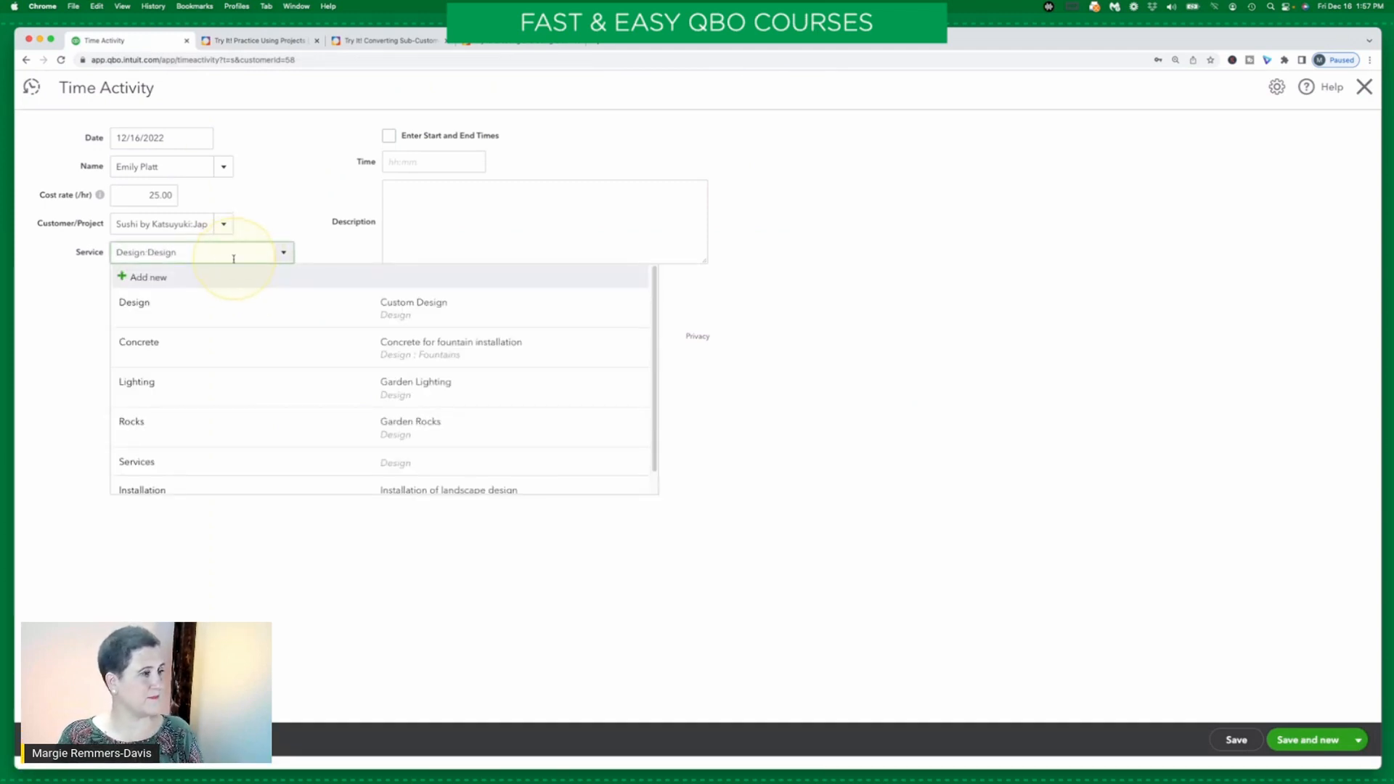
left_click(396, 307)
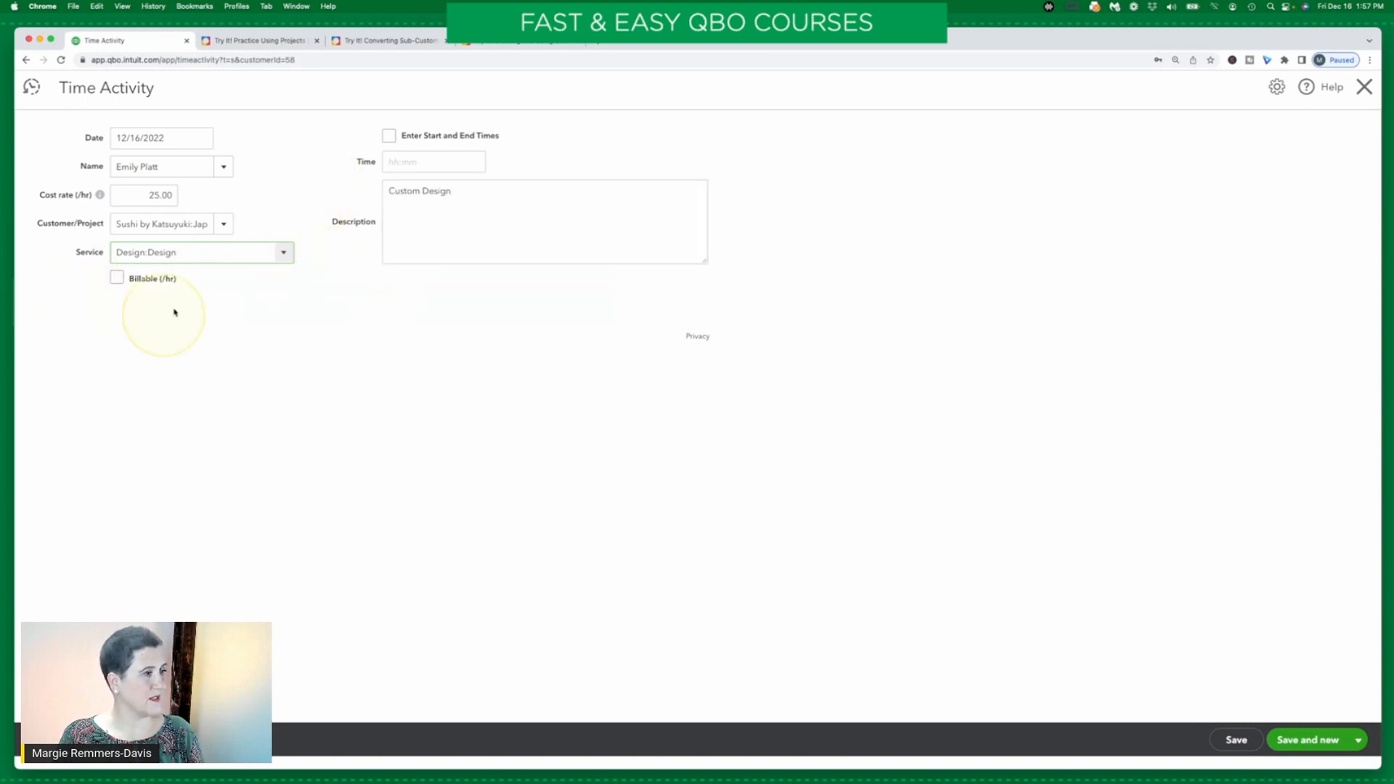
Enter 5.75 hours as the time worked, leaving it non-billable, and save and close the time activity
left_click(423, 161)
type("5.75")
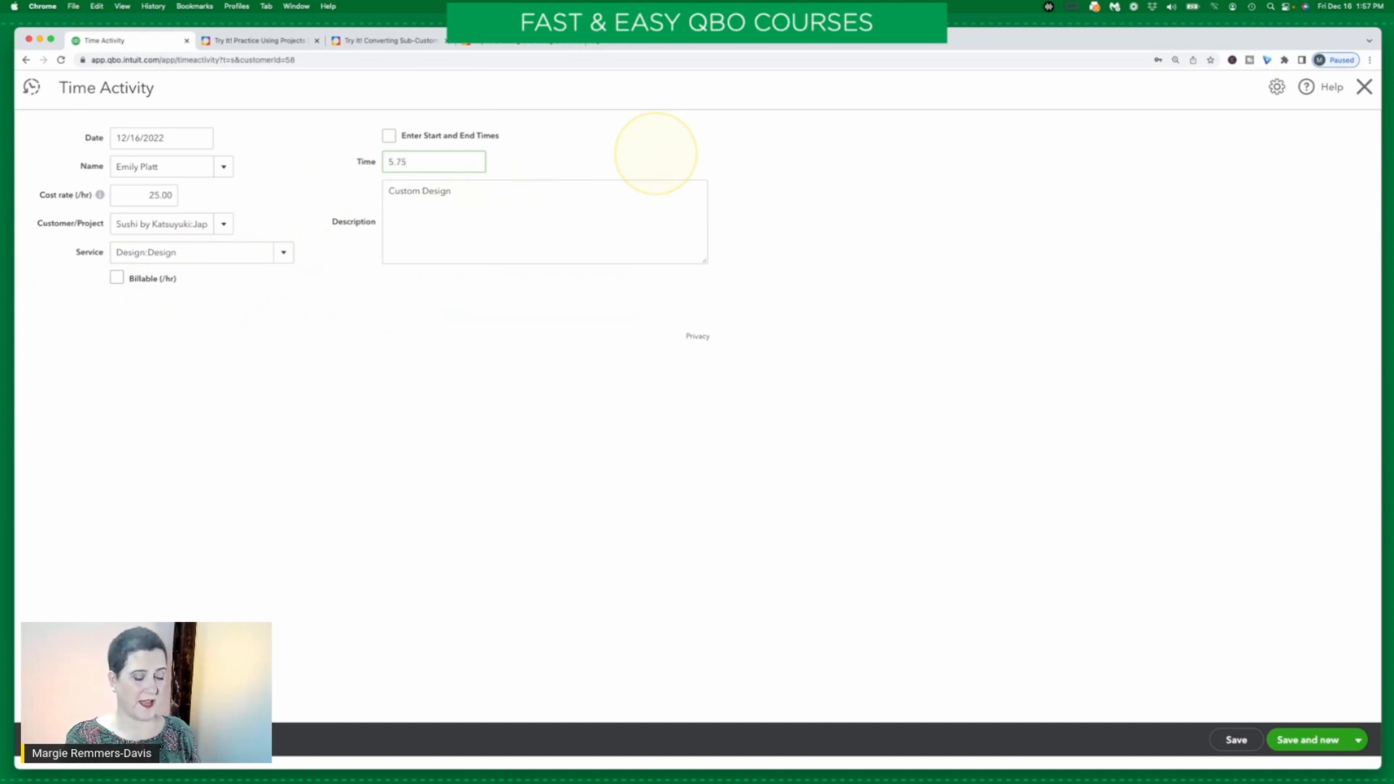
key("Tab")
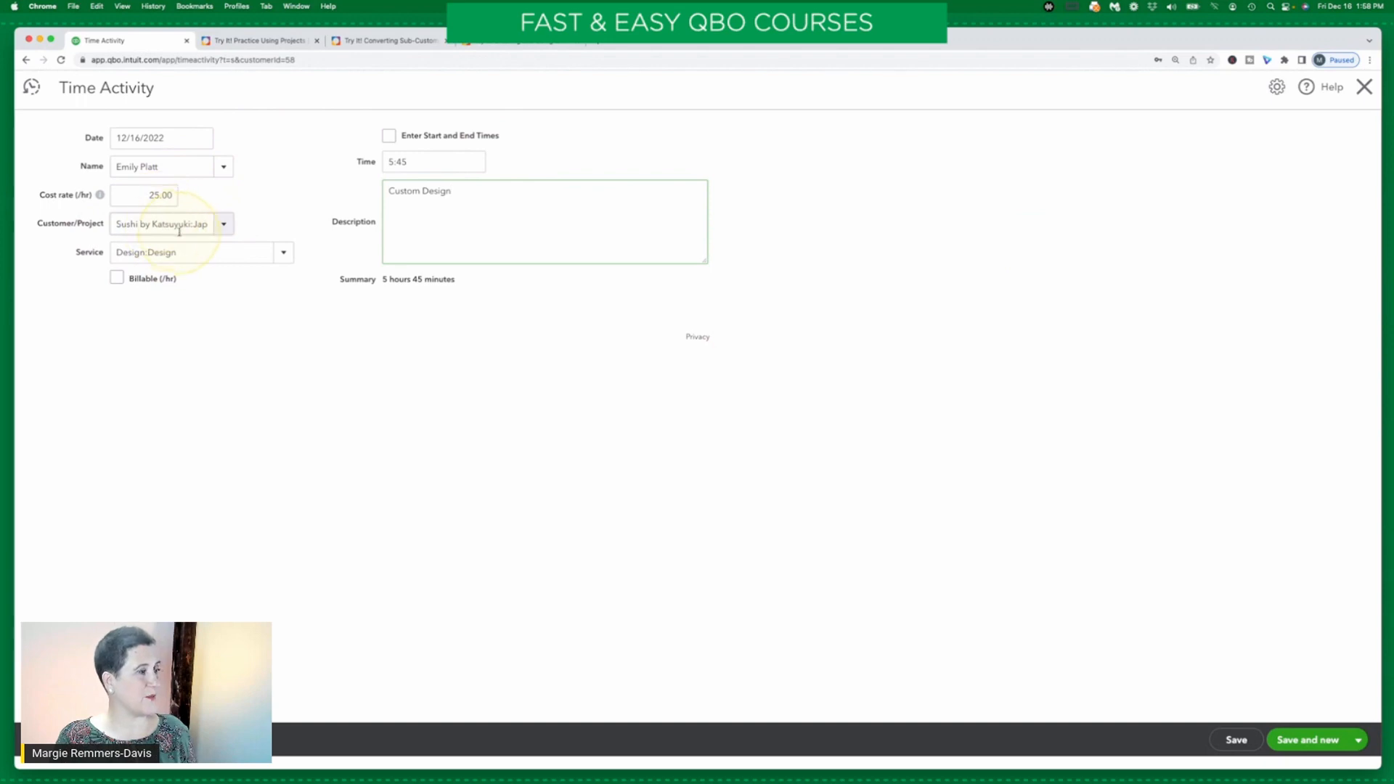
left_click(1360, 741)
left_click(1289, 716)
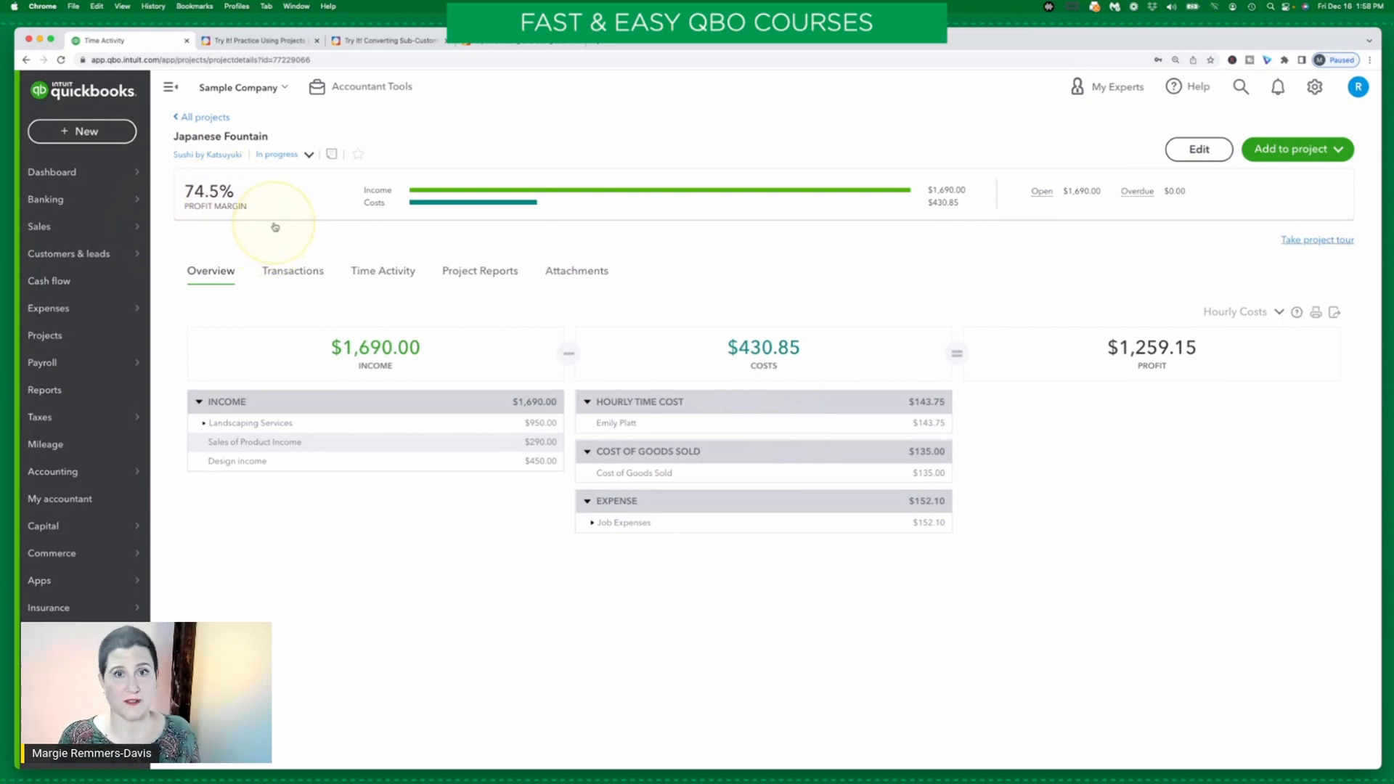
Read the exercise's Scenario Part 4 and its Step 1 & 2
left_click(261, 43)
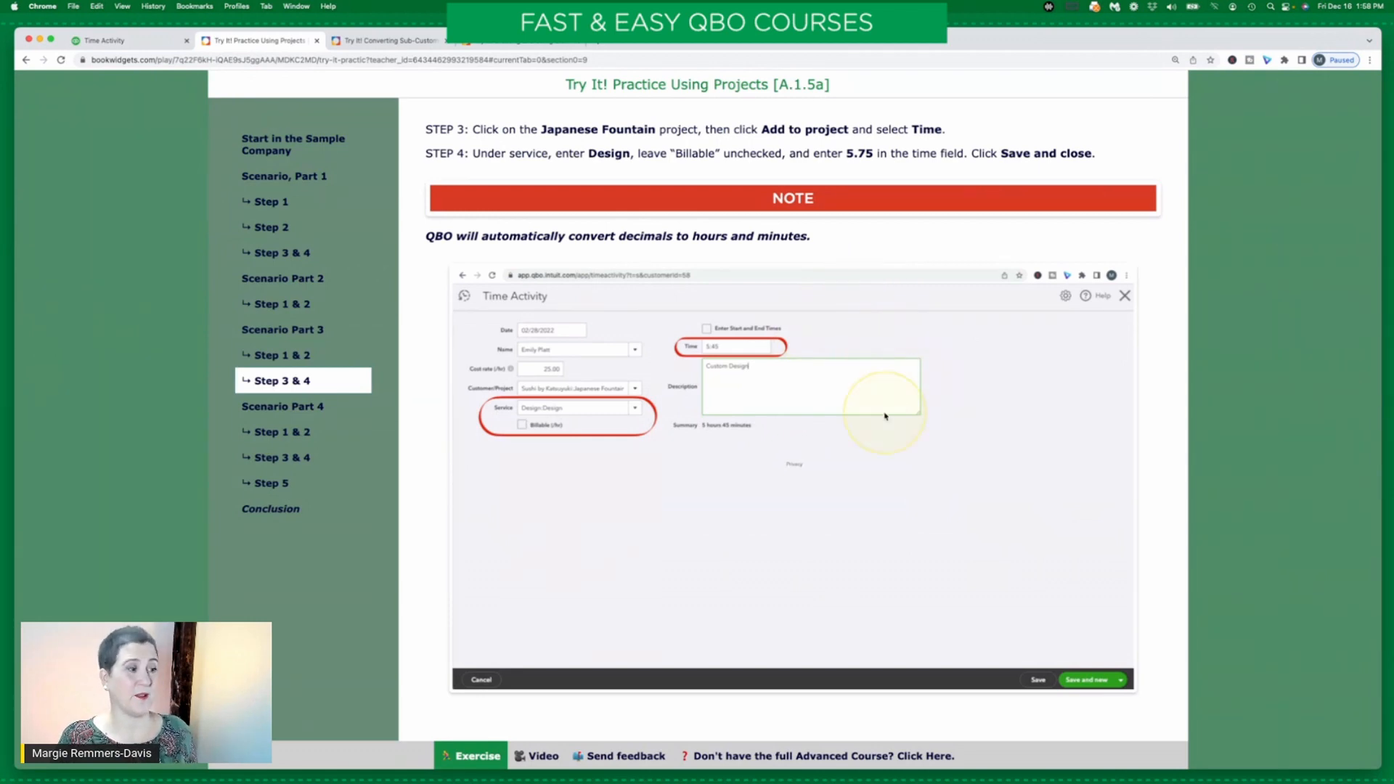
left_click(305, 406)
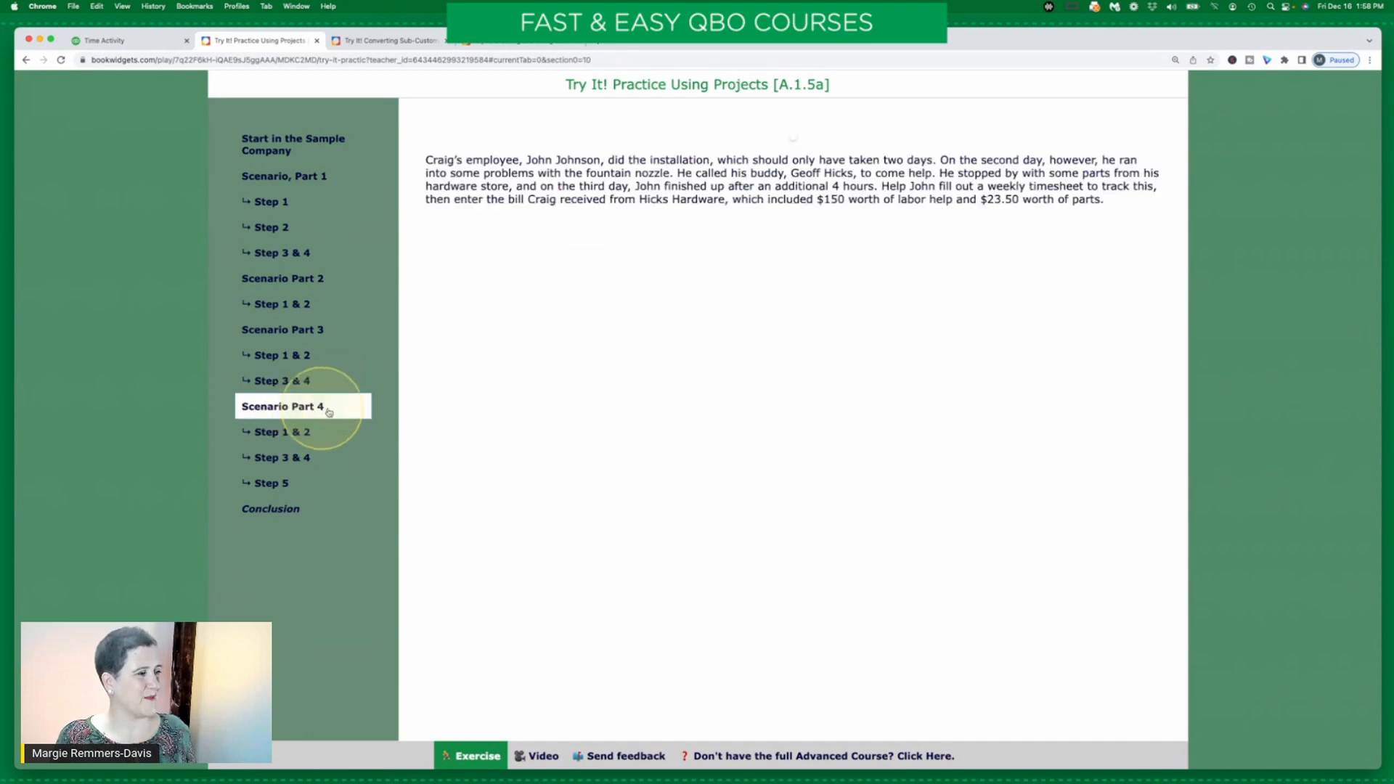
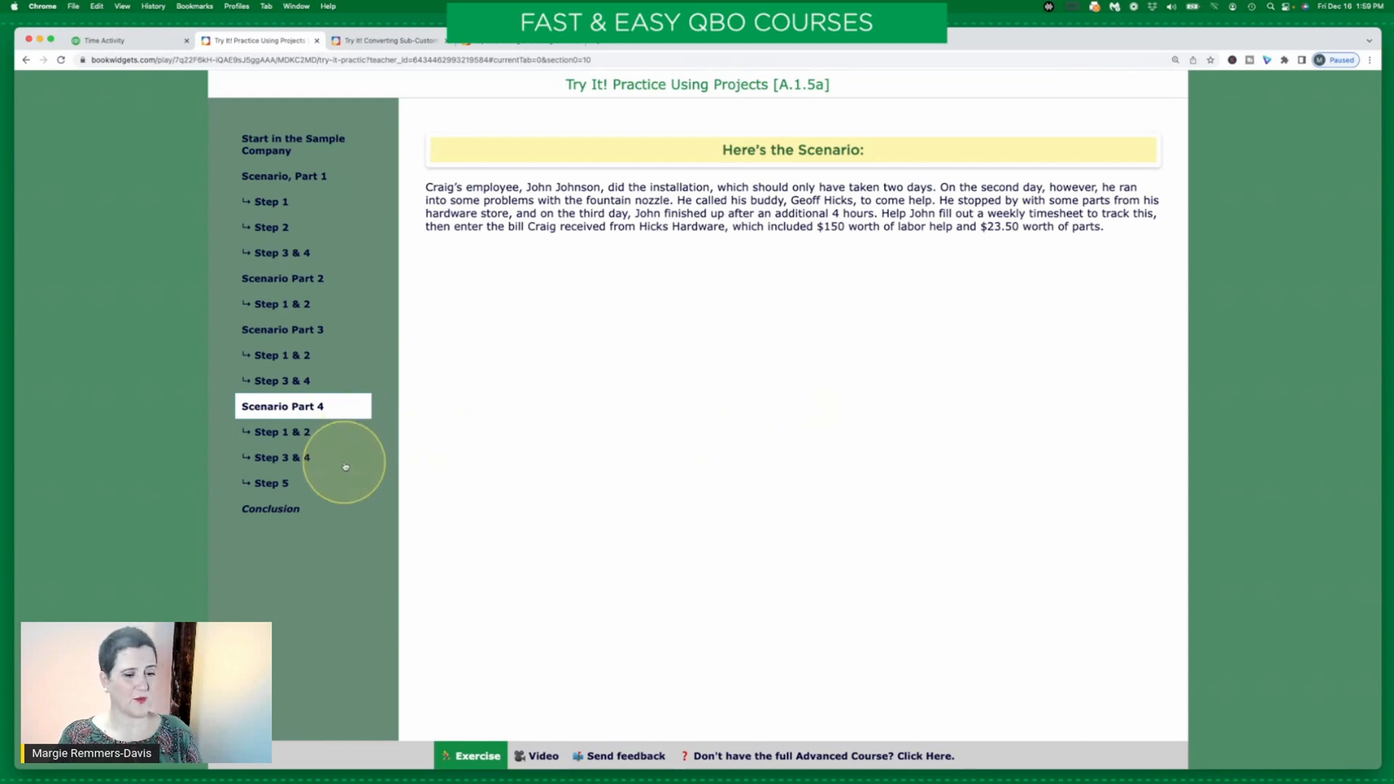
left_click(306, 435)
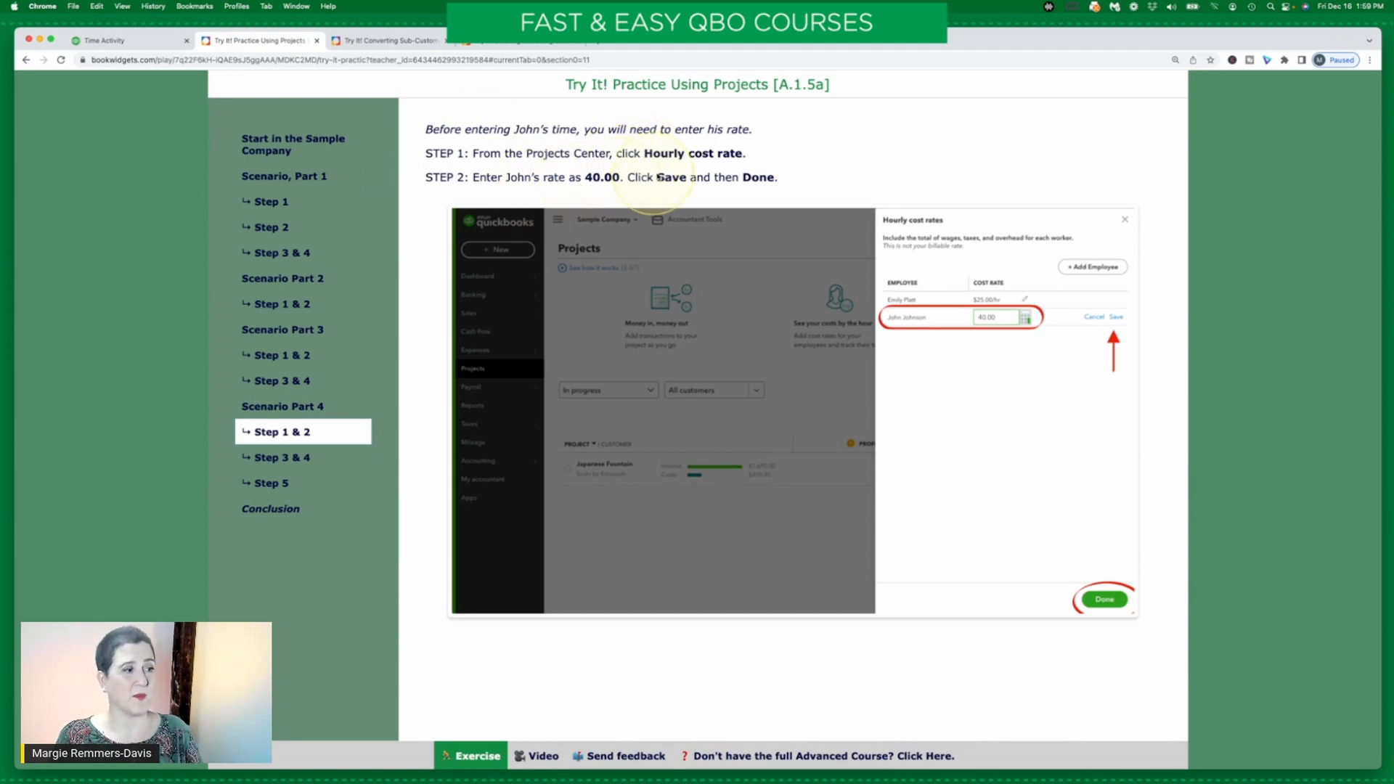
From the list of all projects in QuickBooks, set the second listed employee's hourly cost rate to 40 and save it
left_click(137, 41)
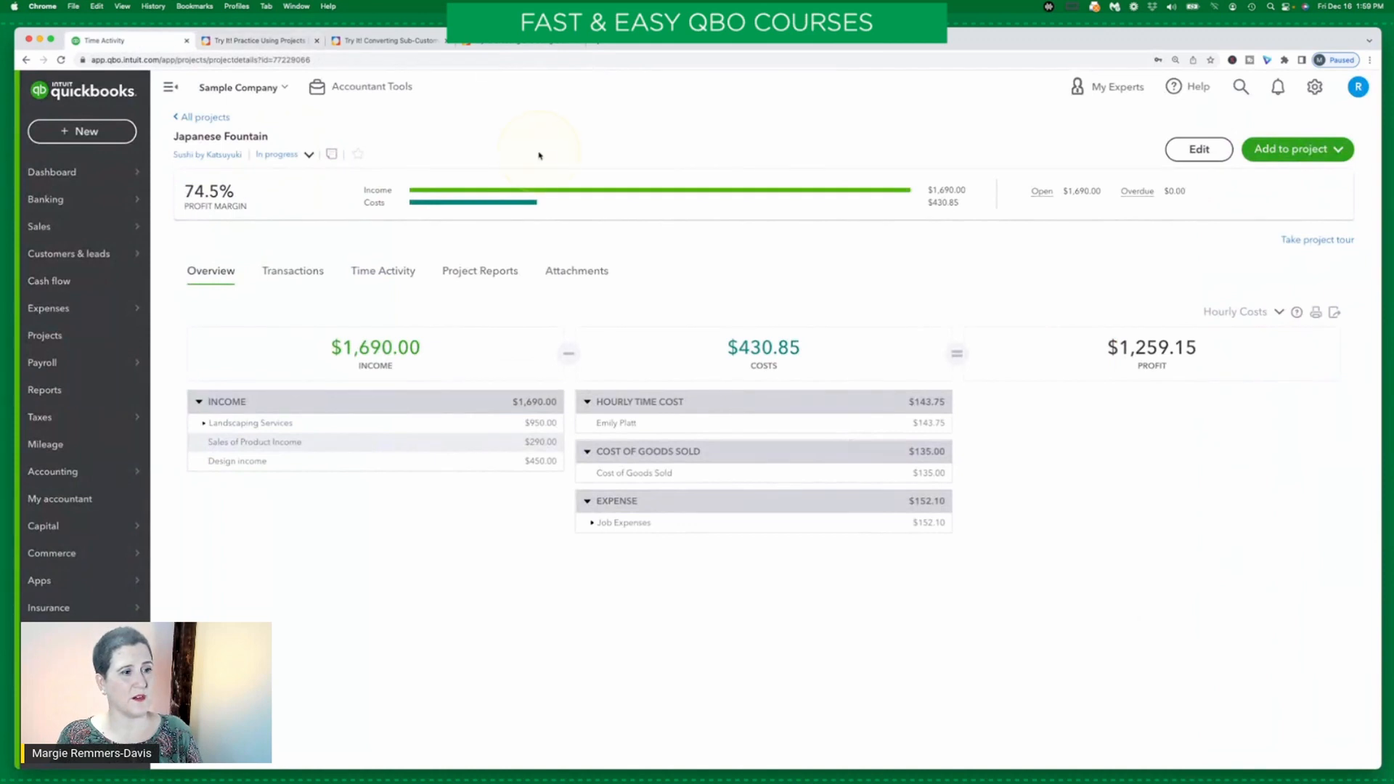
left_click(192, 117)
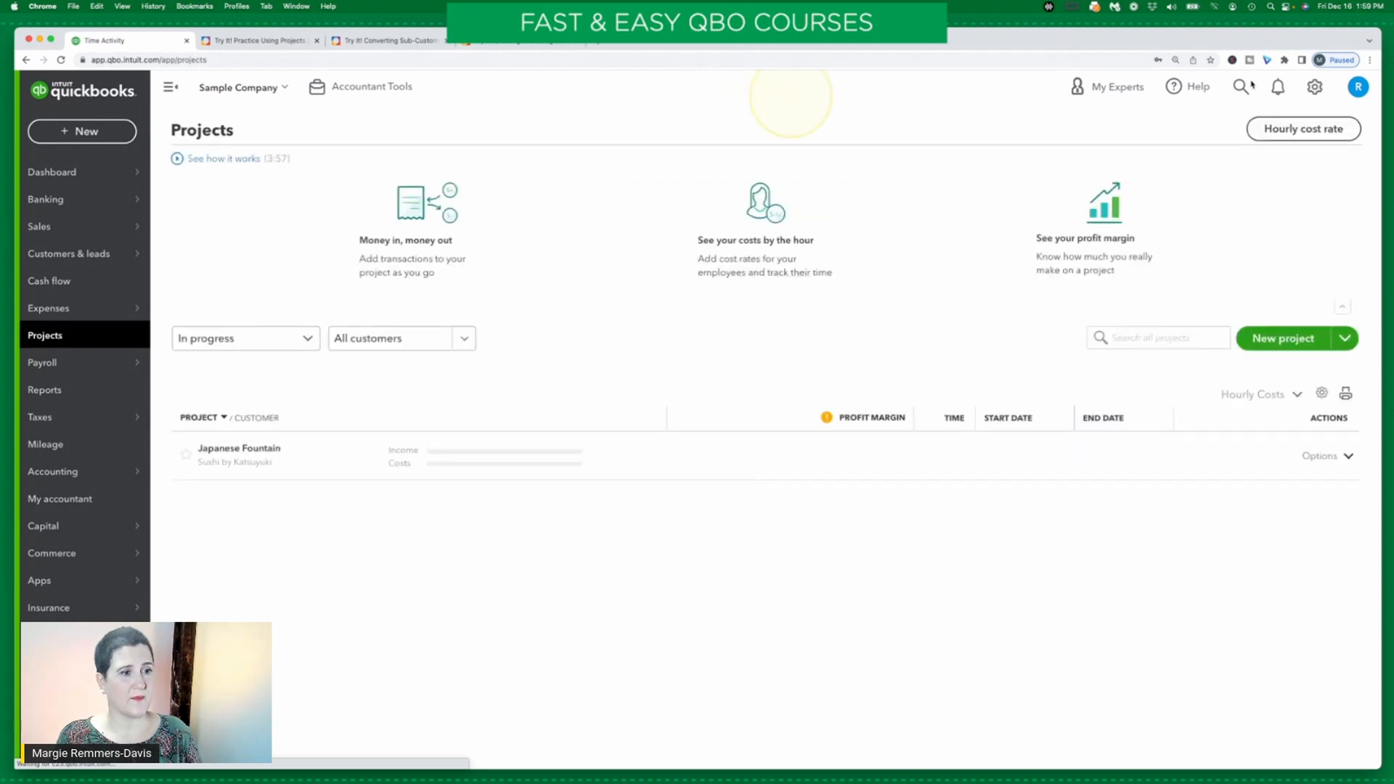
left_click(1300, 131)
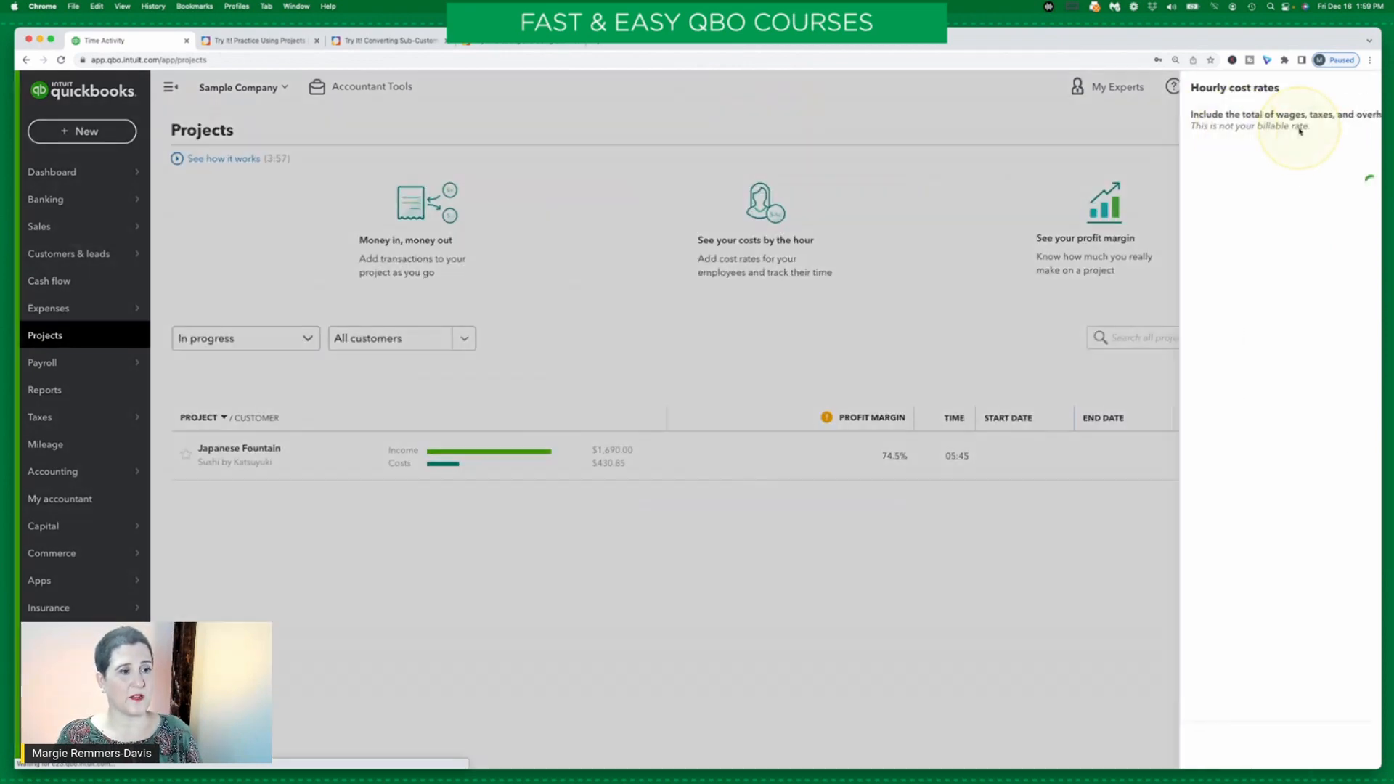
left_click(1152, 230)
left_click(1187, 232)
type("40")
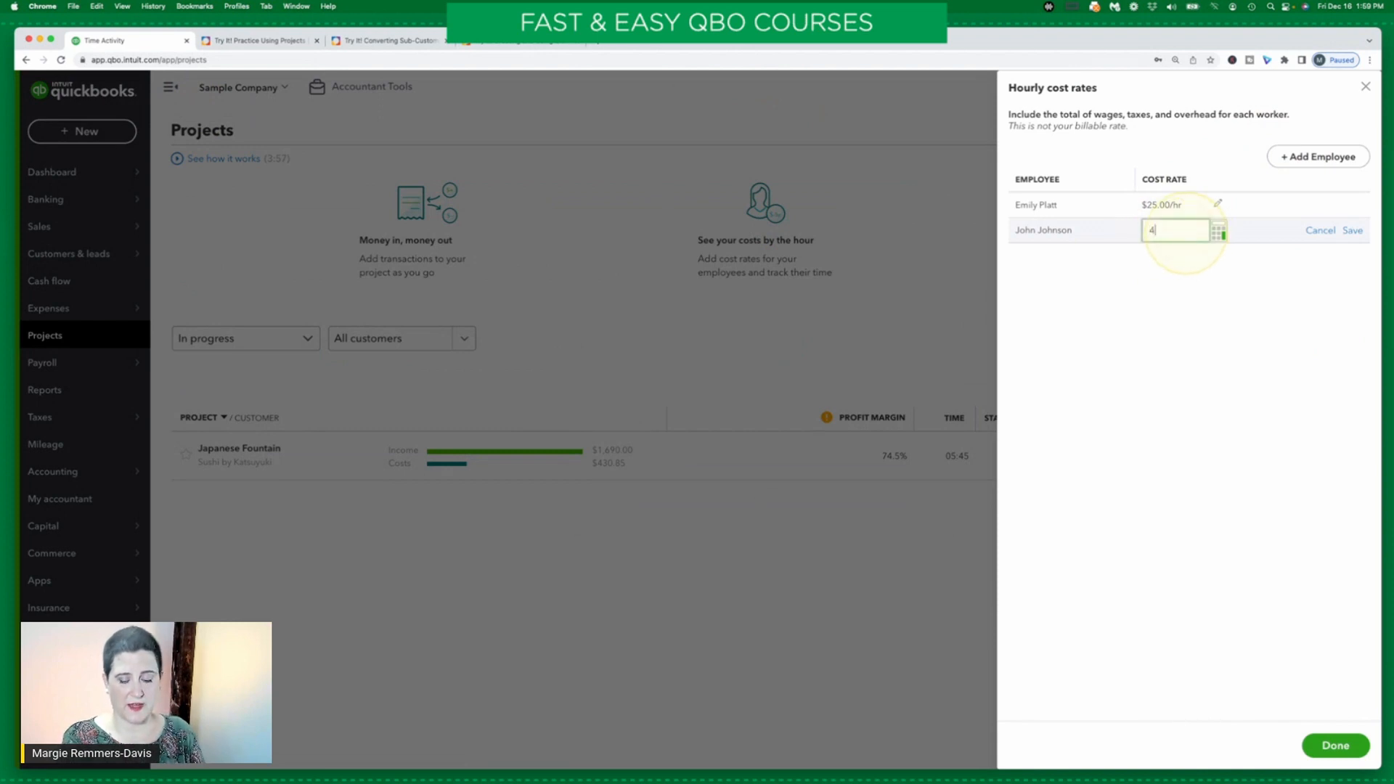
left_click(1352, 231)
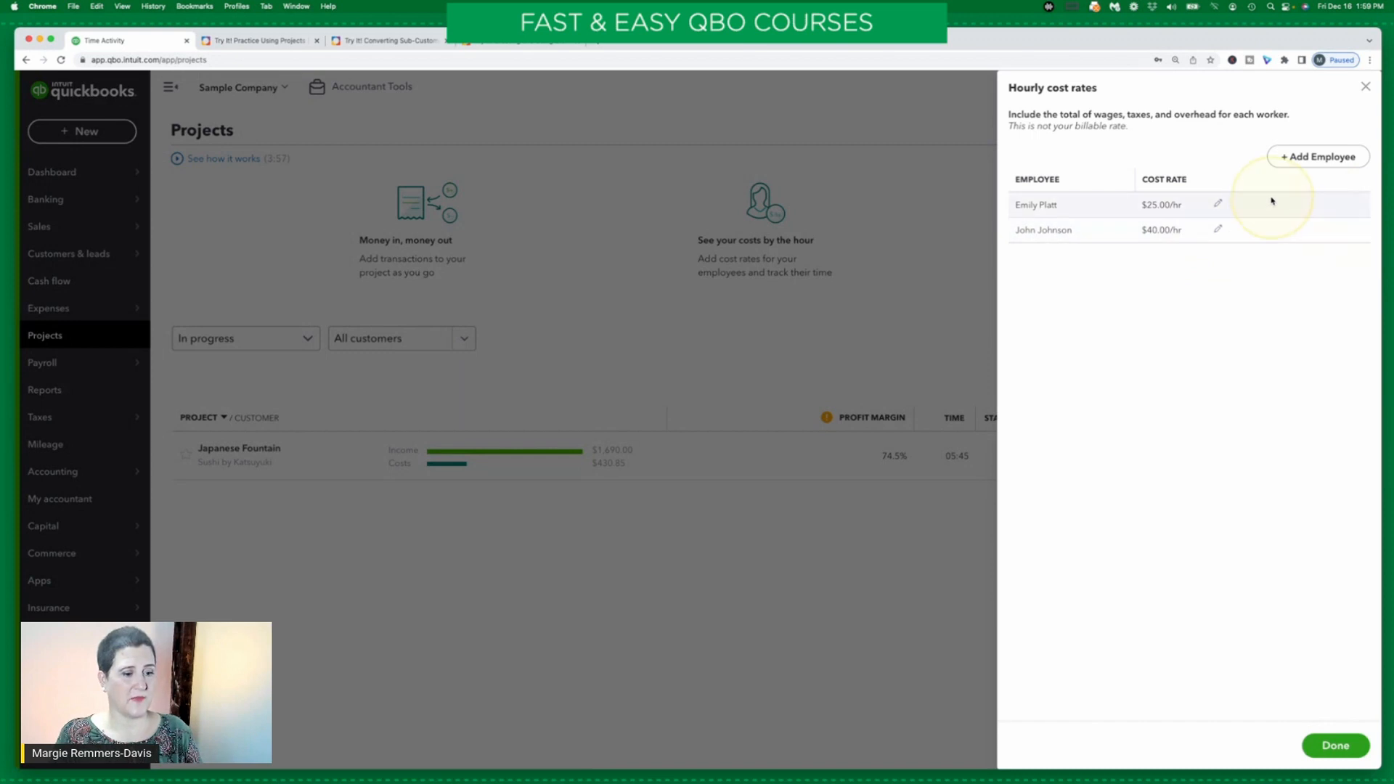
left_click(1339, 747)
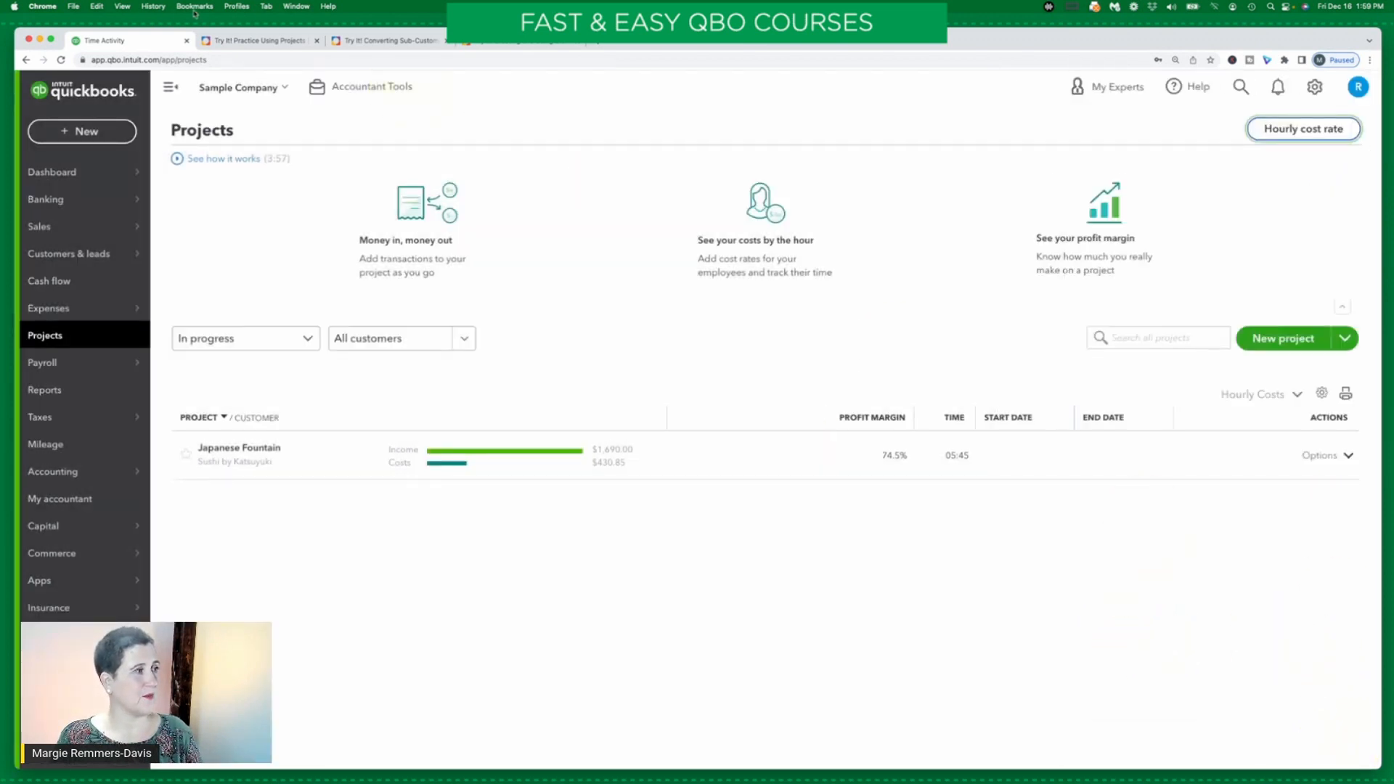
Read Step 3 & 4 of the exercise's Scenario Part 4 and return to QuickBooks
left_click(249, 42)
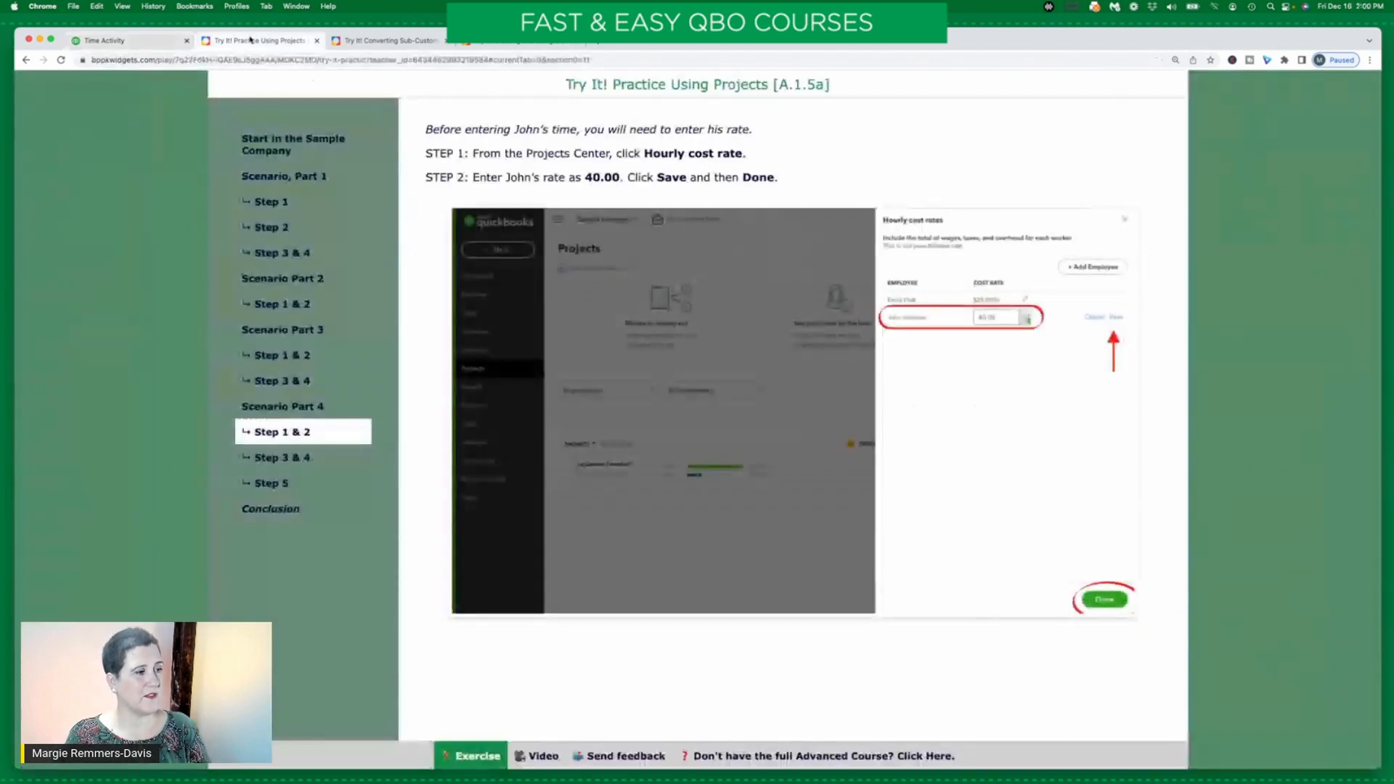
left_click(301, 459)
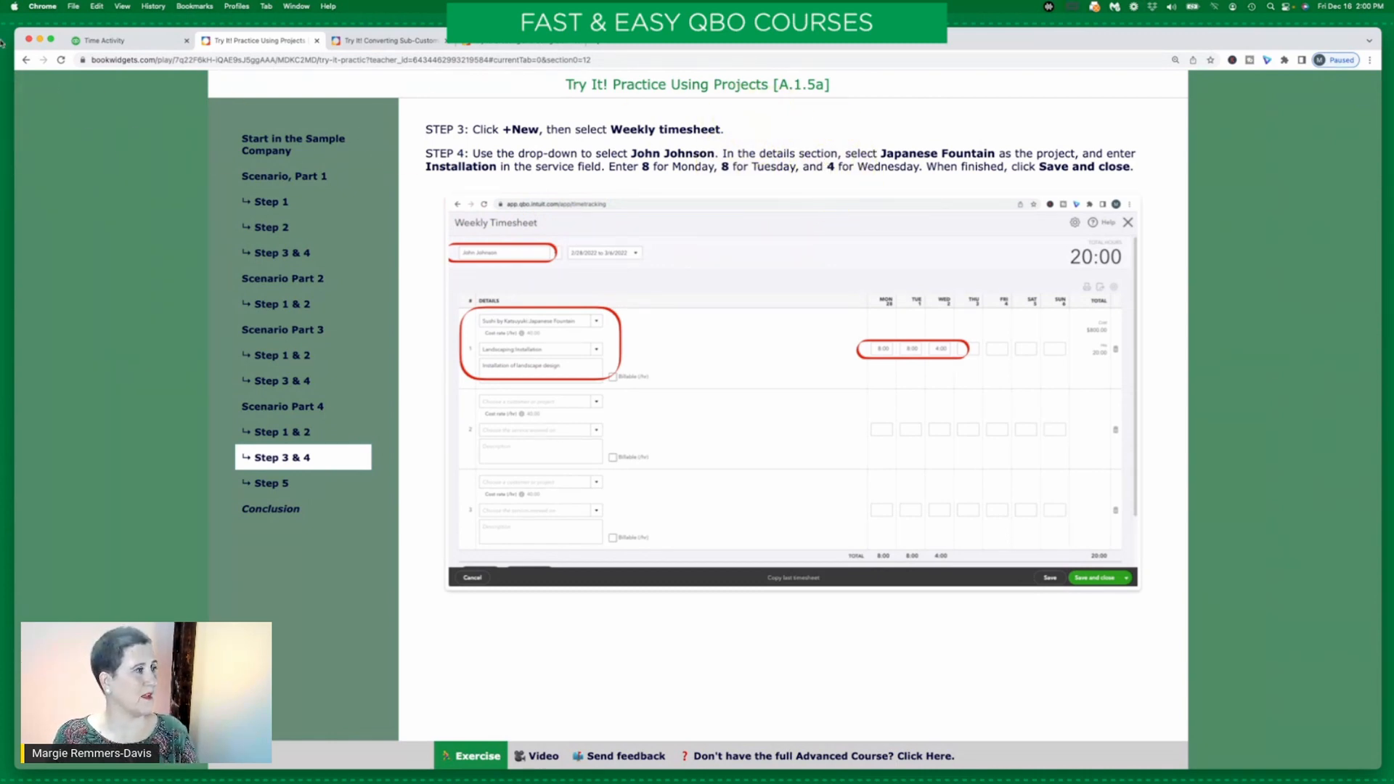
left_click(153, 44)
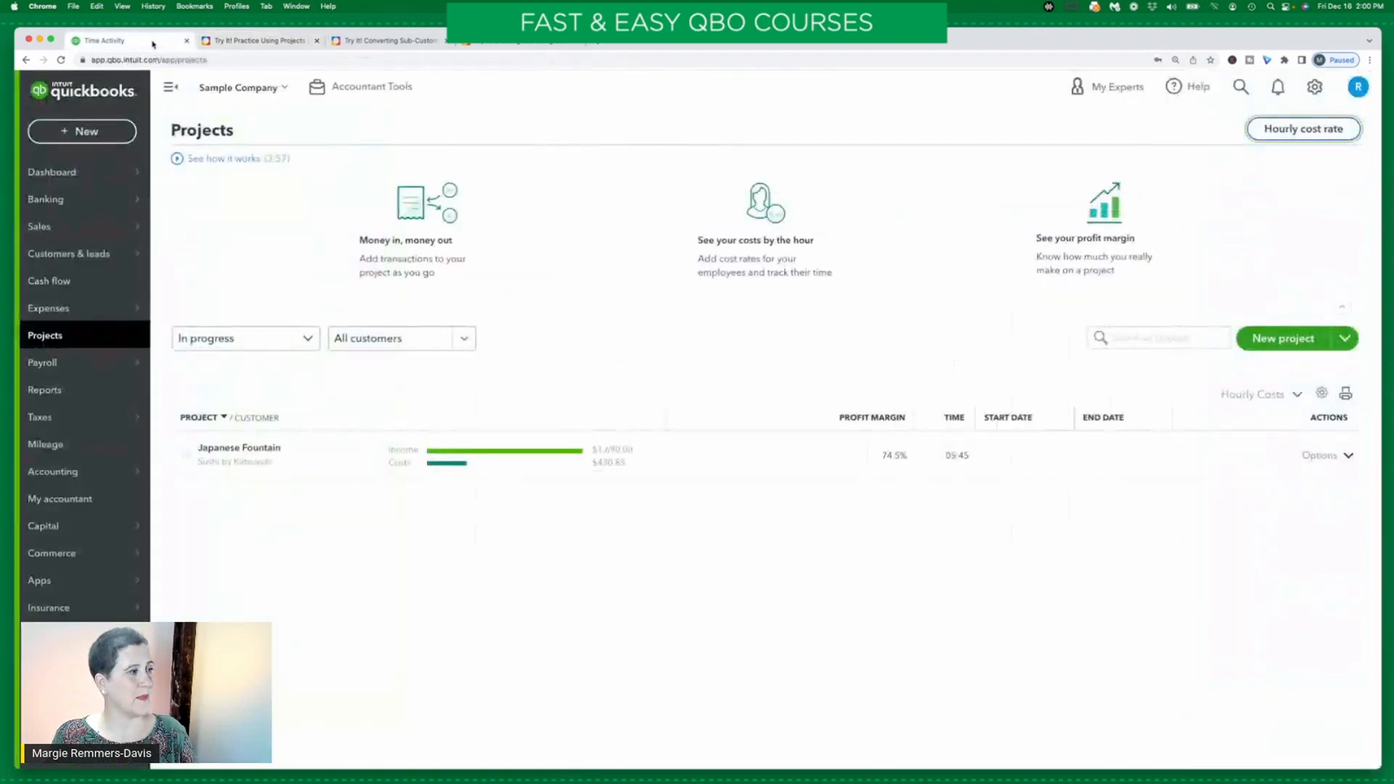
Start a new weekly timesheet and select the employee whose cost rate is 40.00
left_click(97, 132)
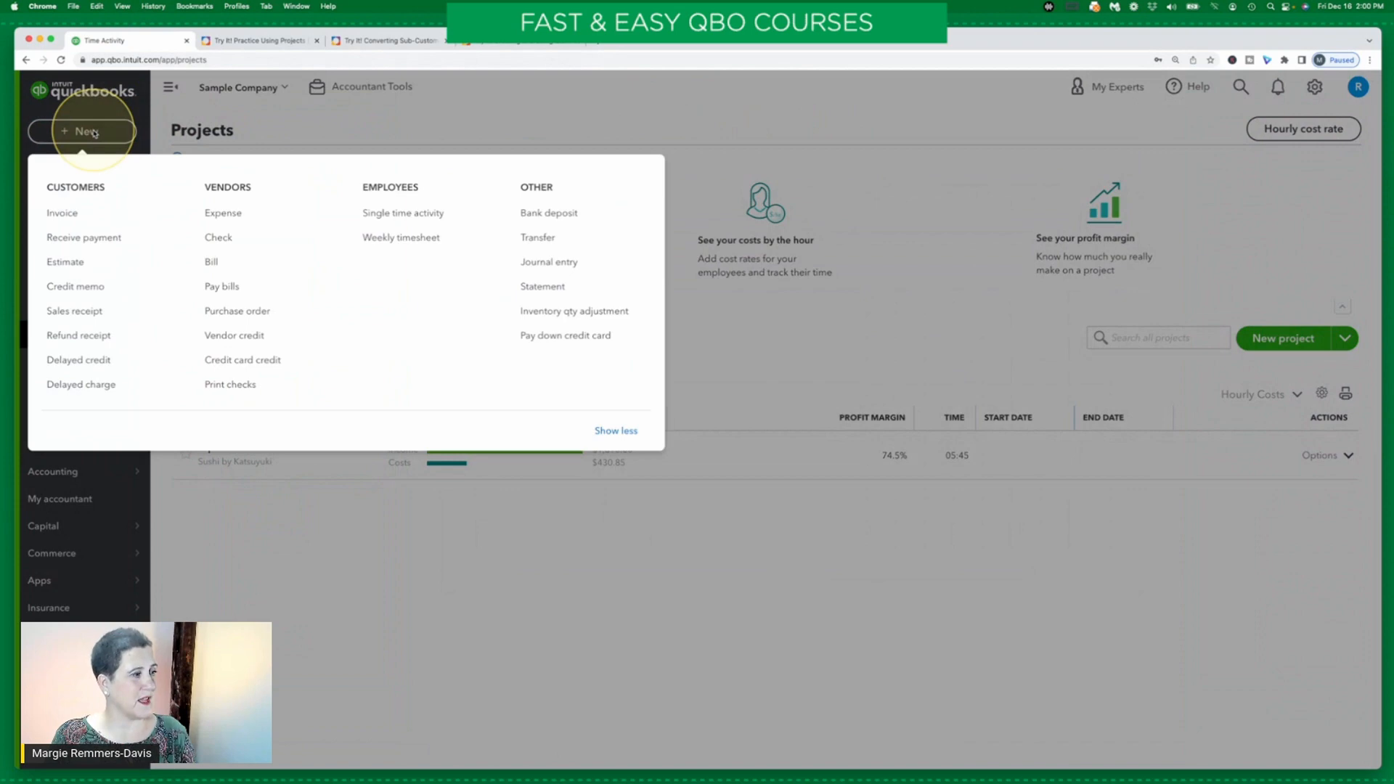
left_click(409, 235)
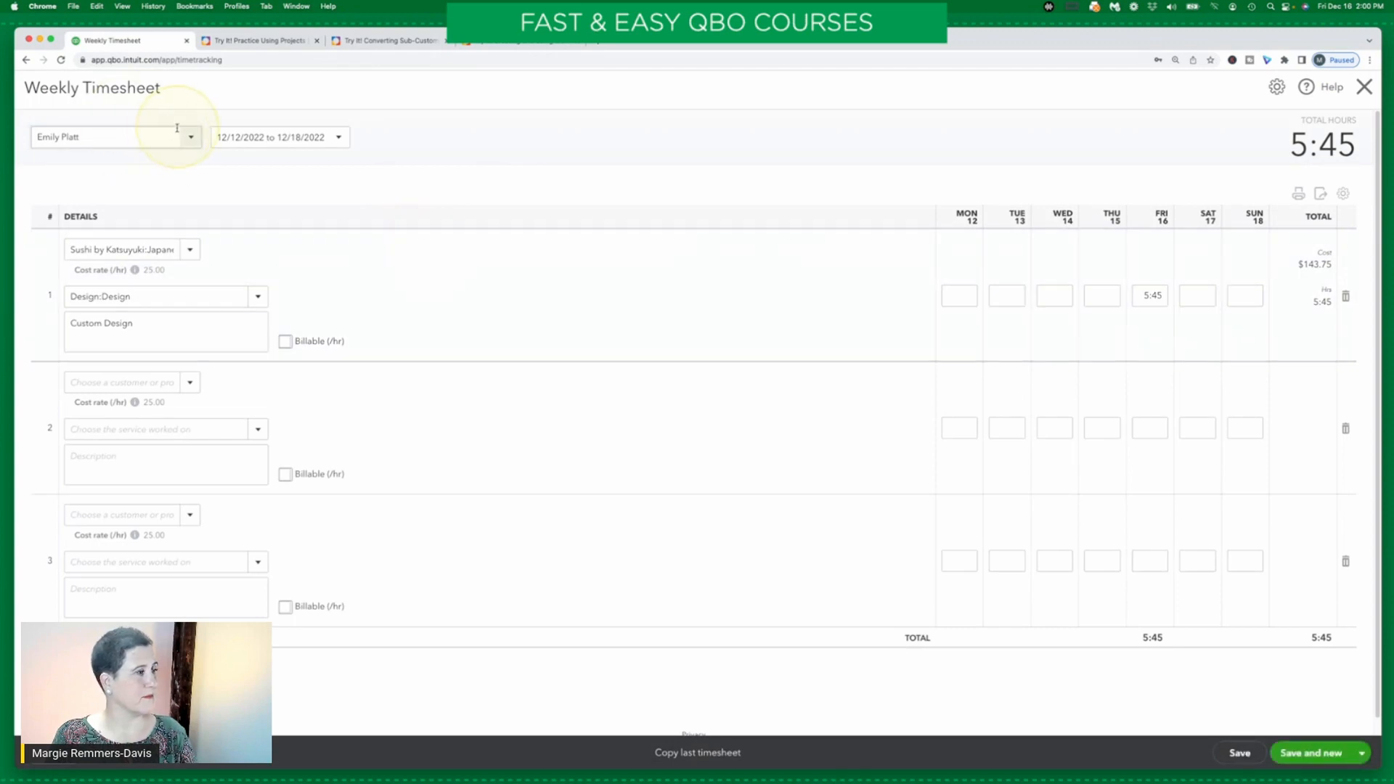
left_click(195, 140)
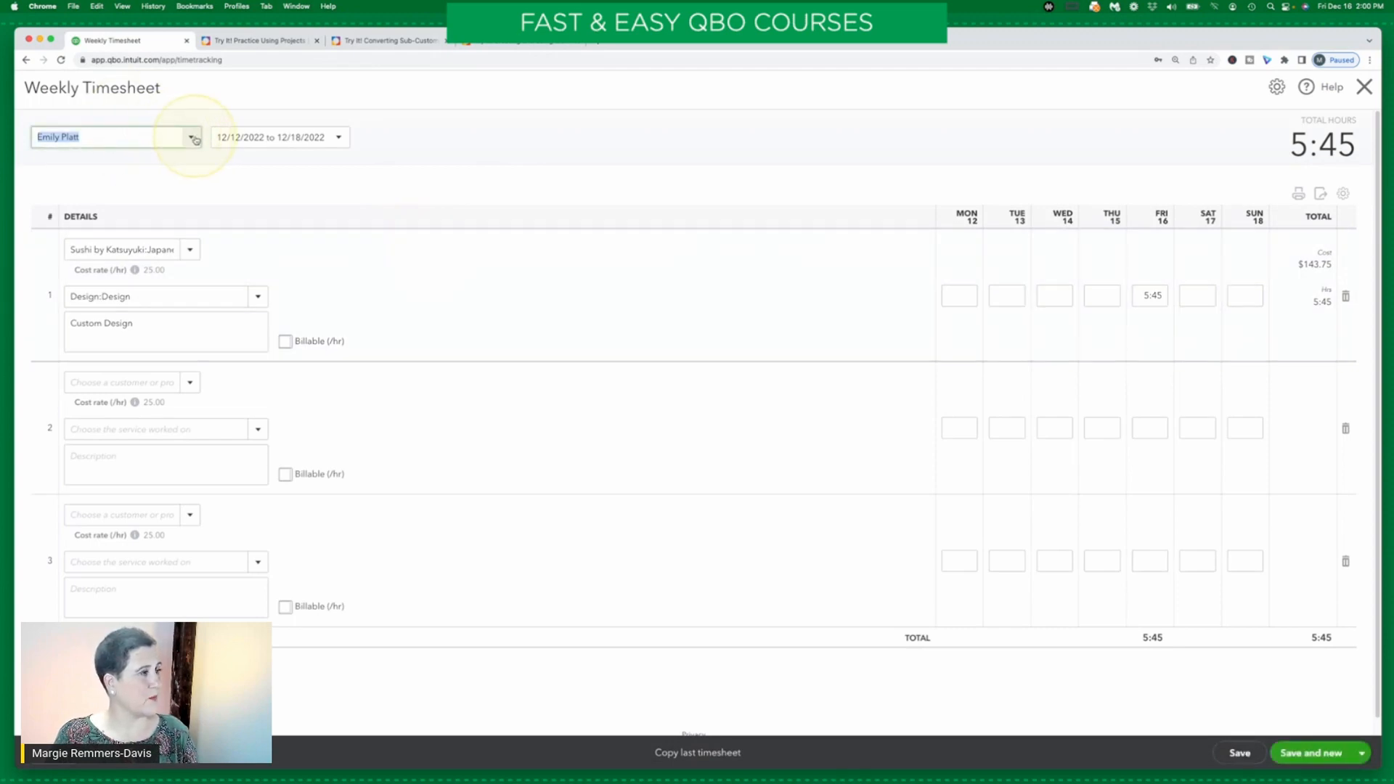
left_click(93, 183)
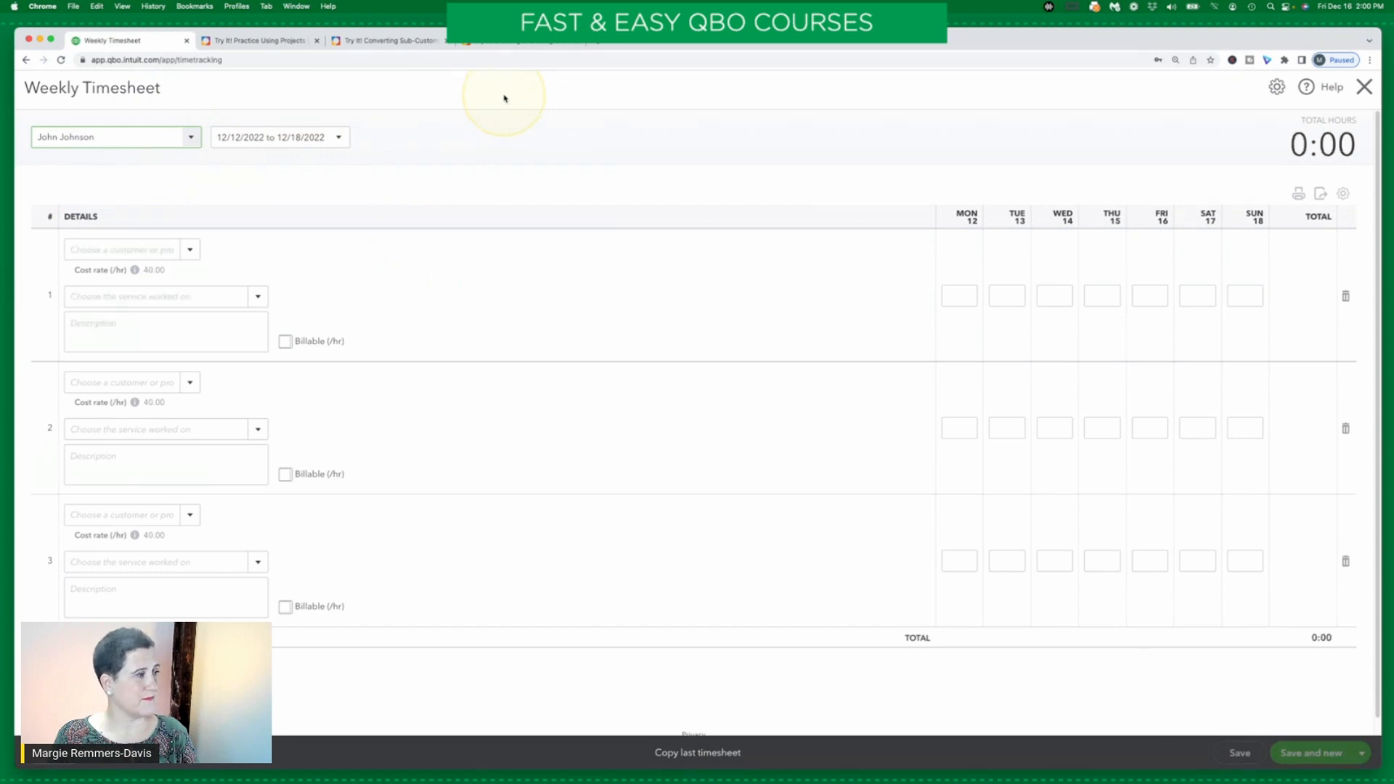
Assign the first timesheet row to the Japanese Fountain project and set its service to Landscaping:Installation
left_click(145, 250)
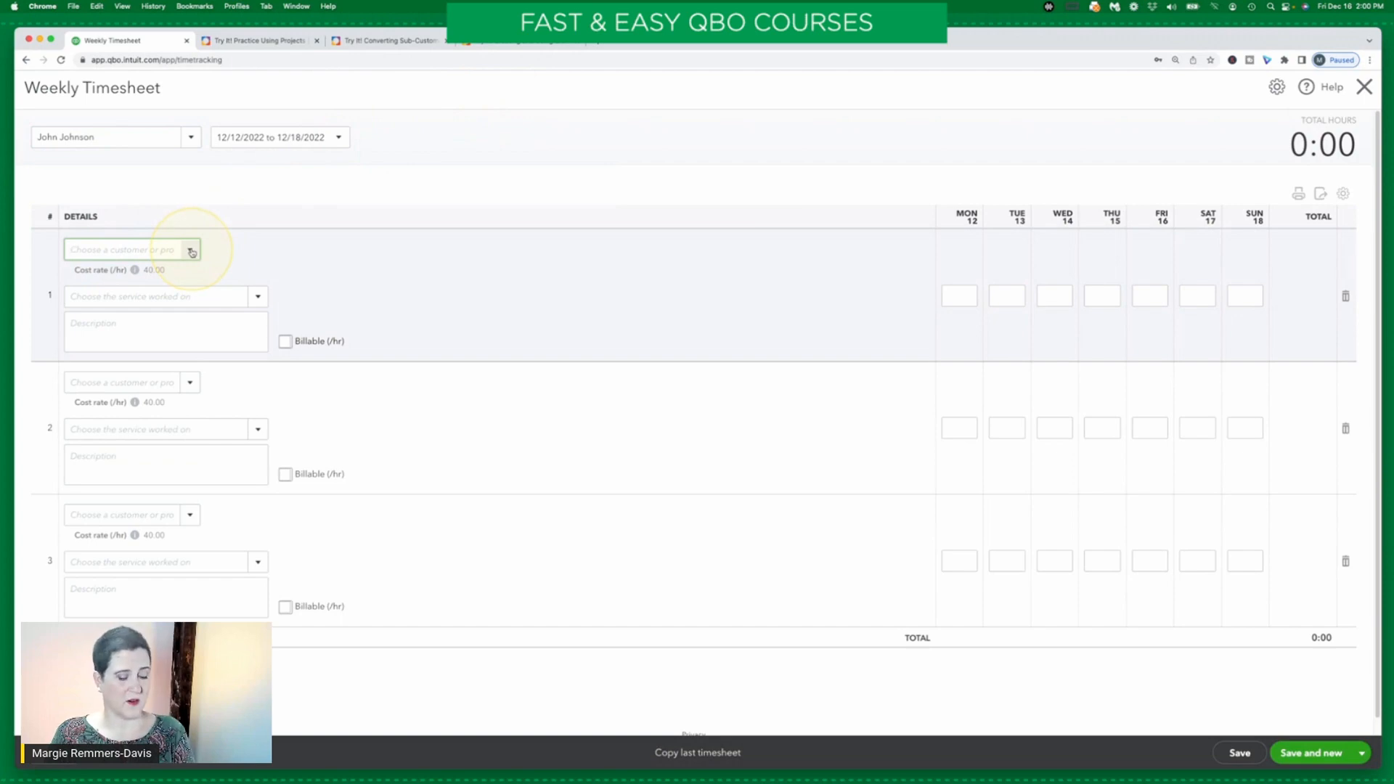
type("s")
key("BackSpace")
type("su")
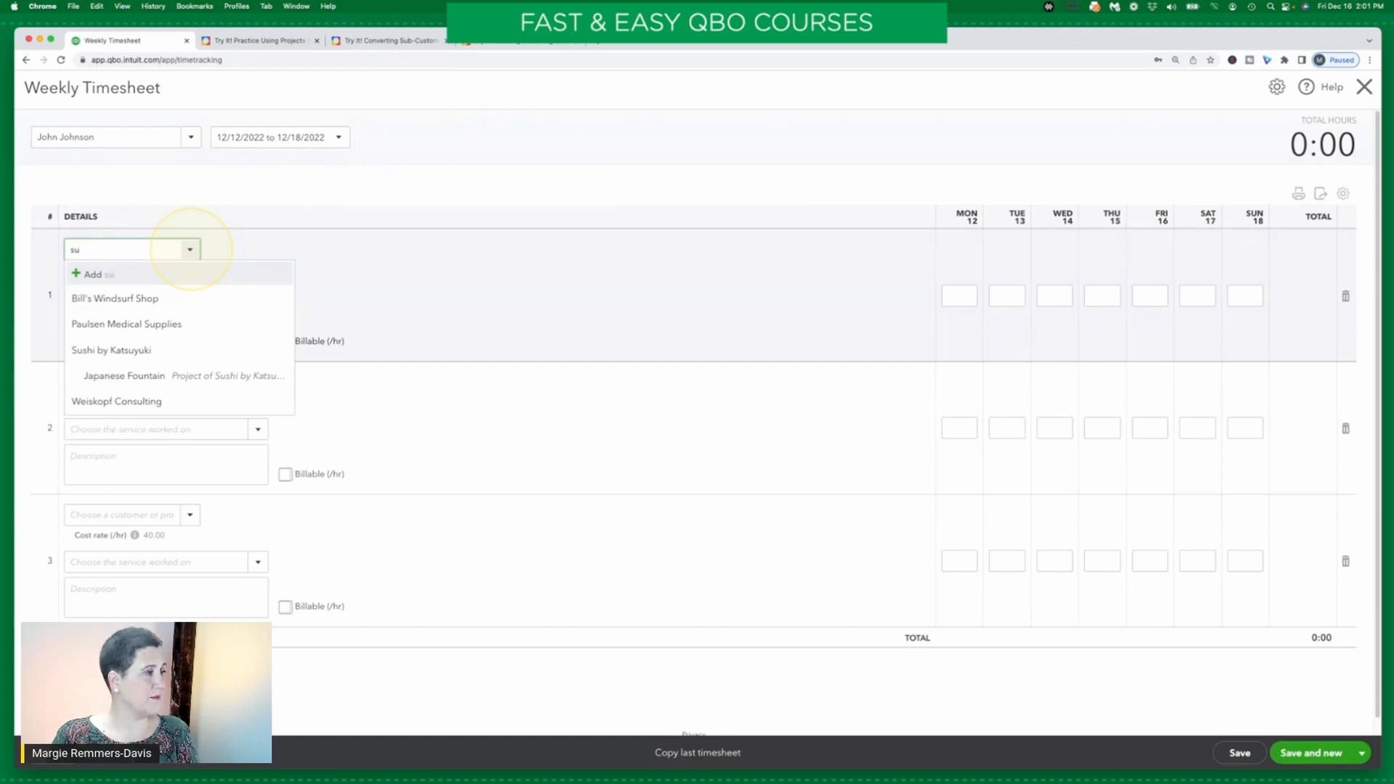
left_click(226, 380)
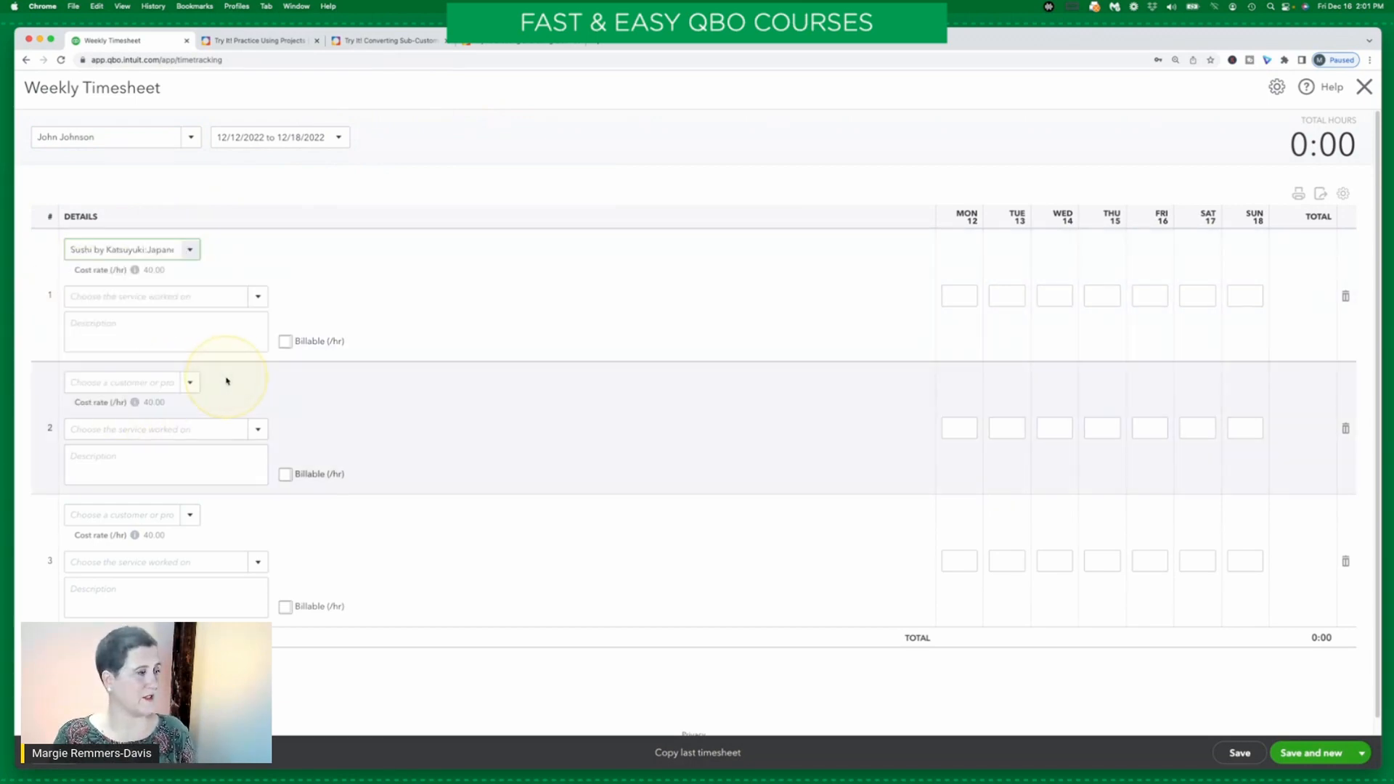
left_click(218, 300)
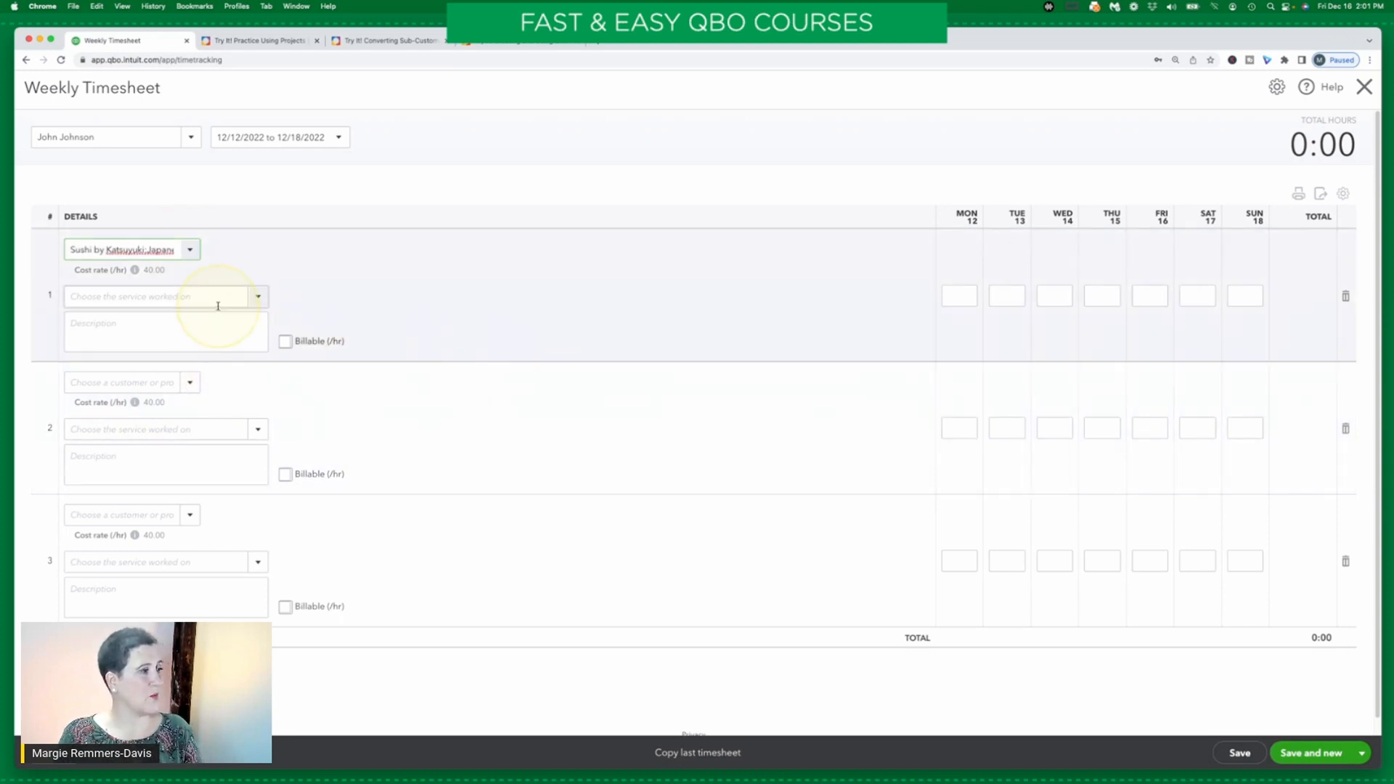
type("insta")
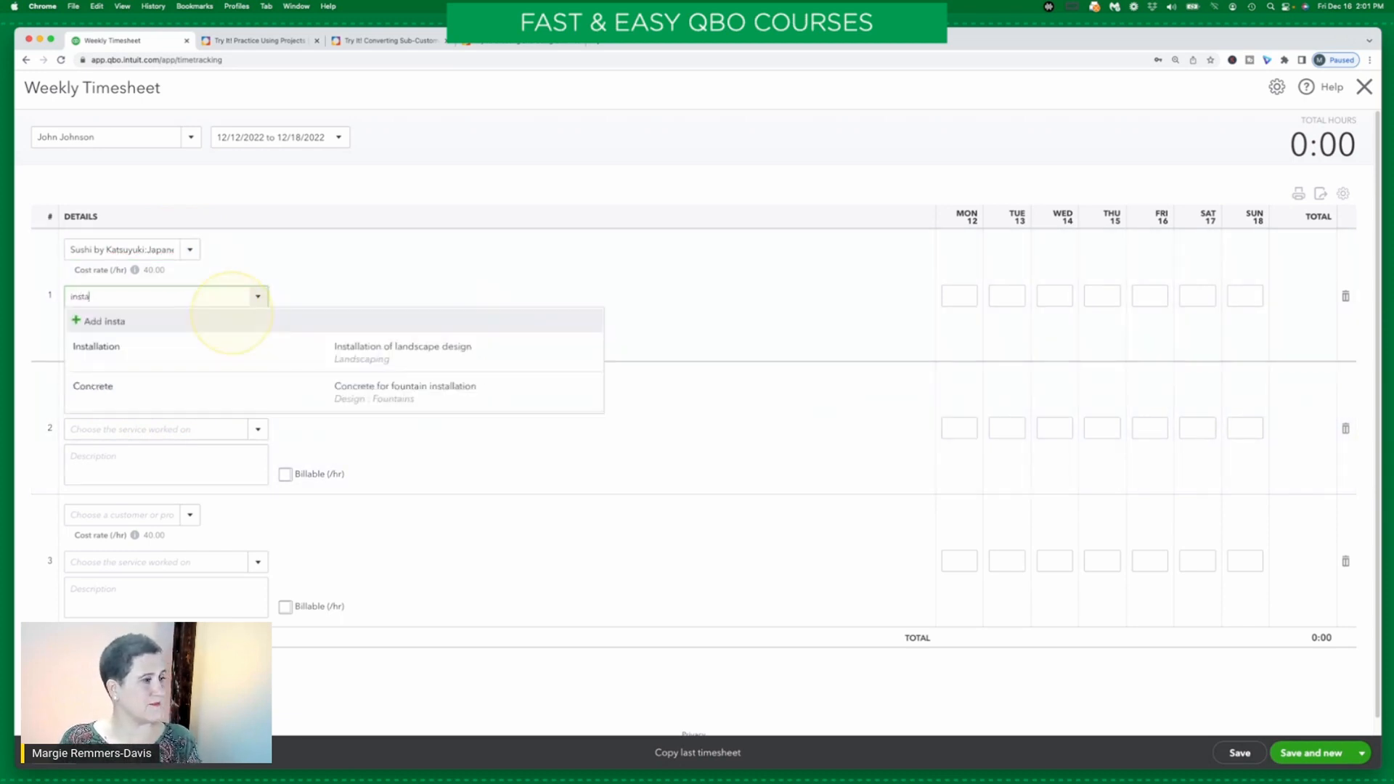
left_click(355, 349)
Enter 8 hours for Monday, 8 for Tuesday and 4 for Wednesday on the Installation row, and save and close the timesheet
left_click(967, 295)
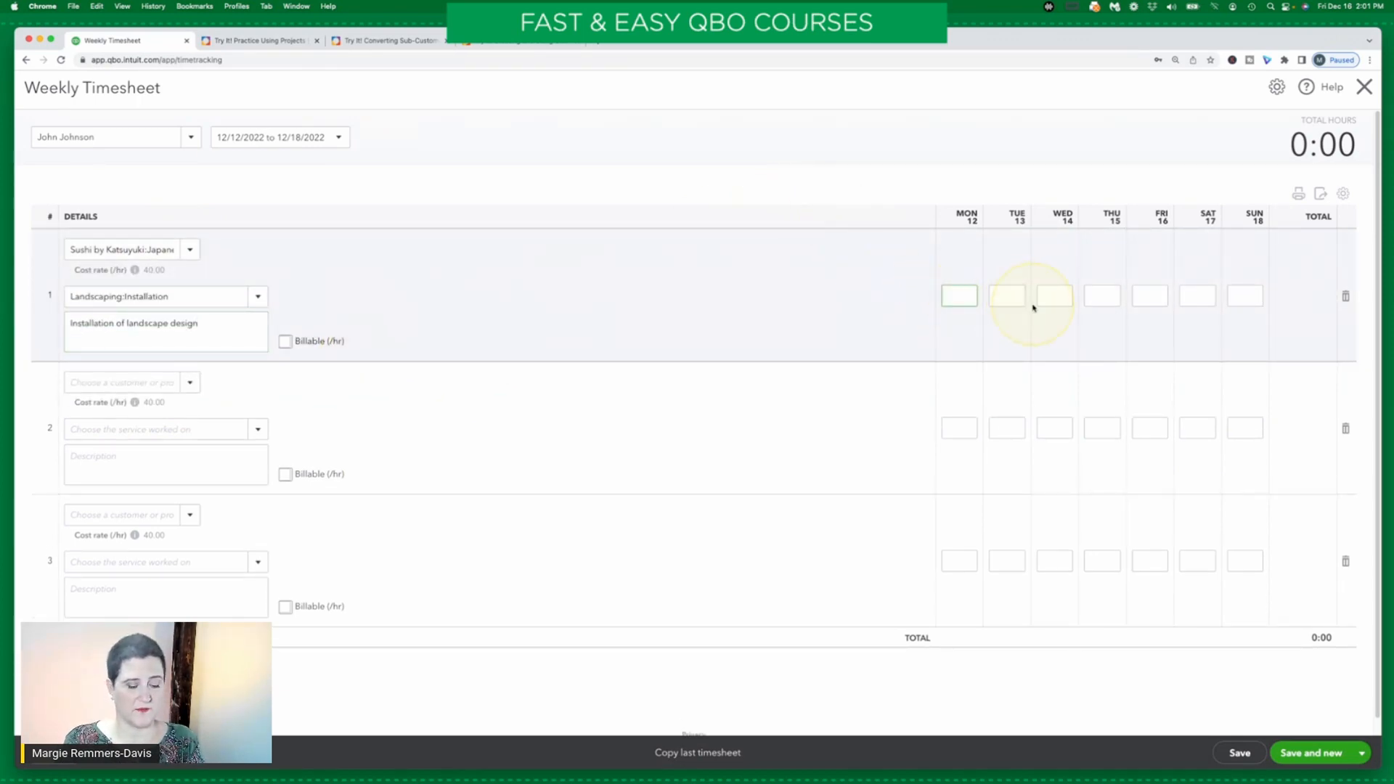
key("Tab")
type("8")
key("Tab")
key("Tab")
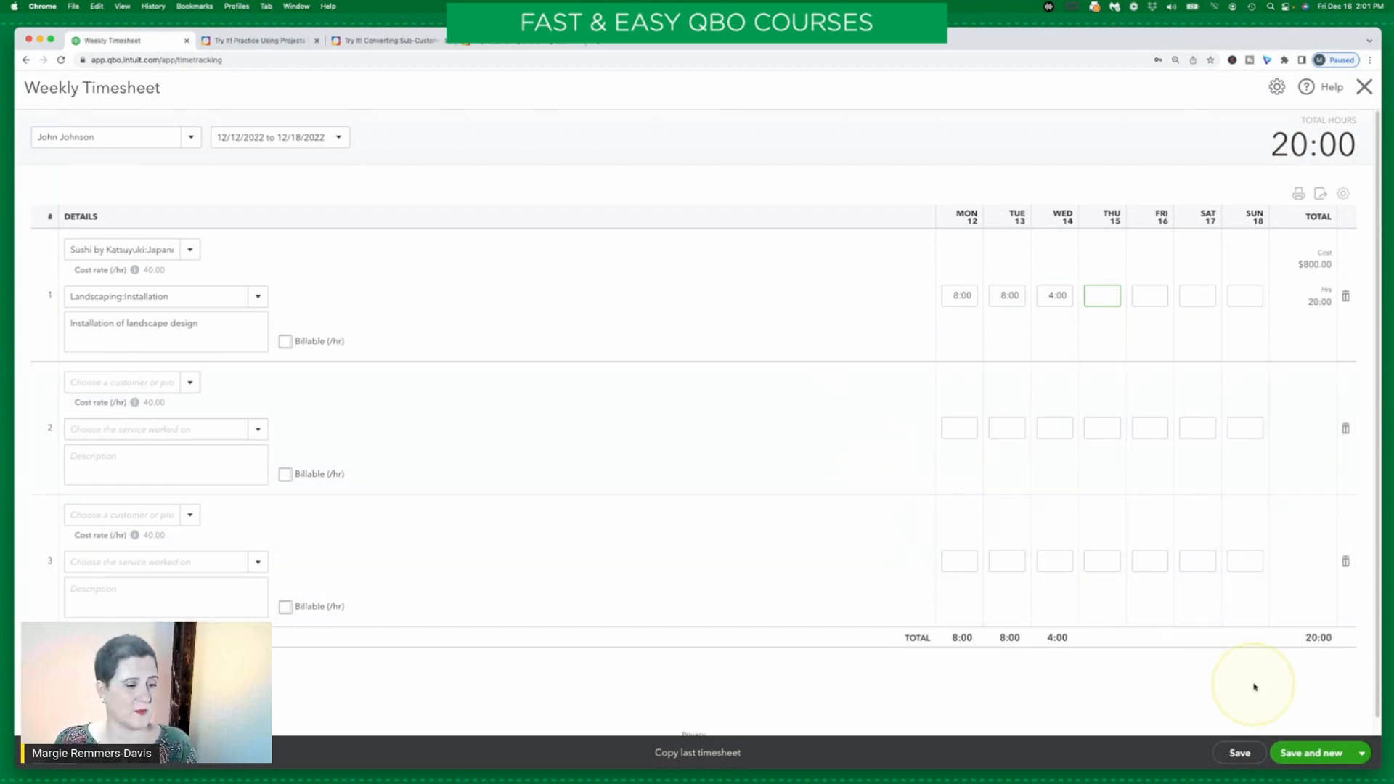
left_click(1362, 752)
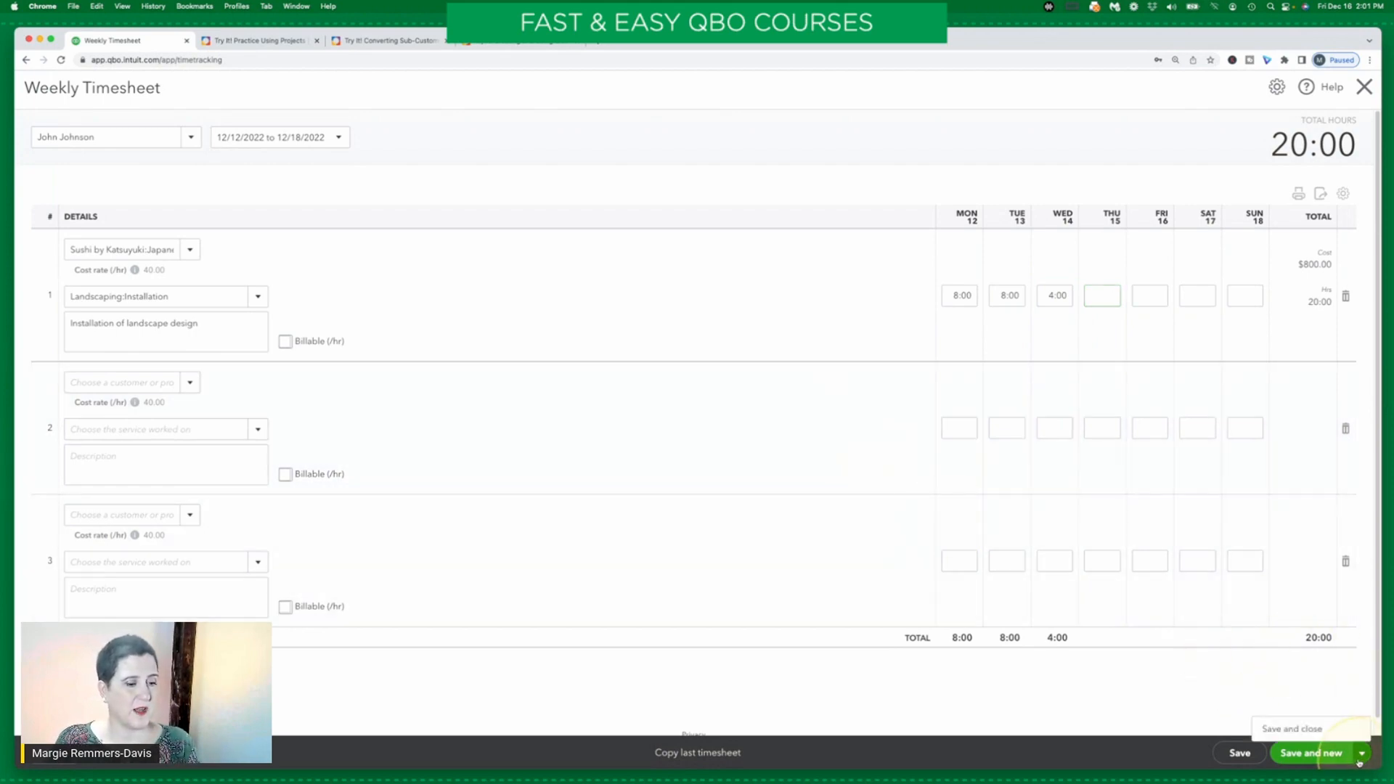
left_click(1308, 730)
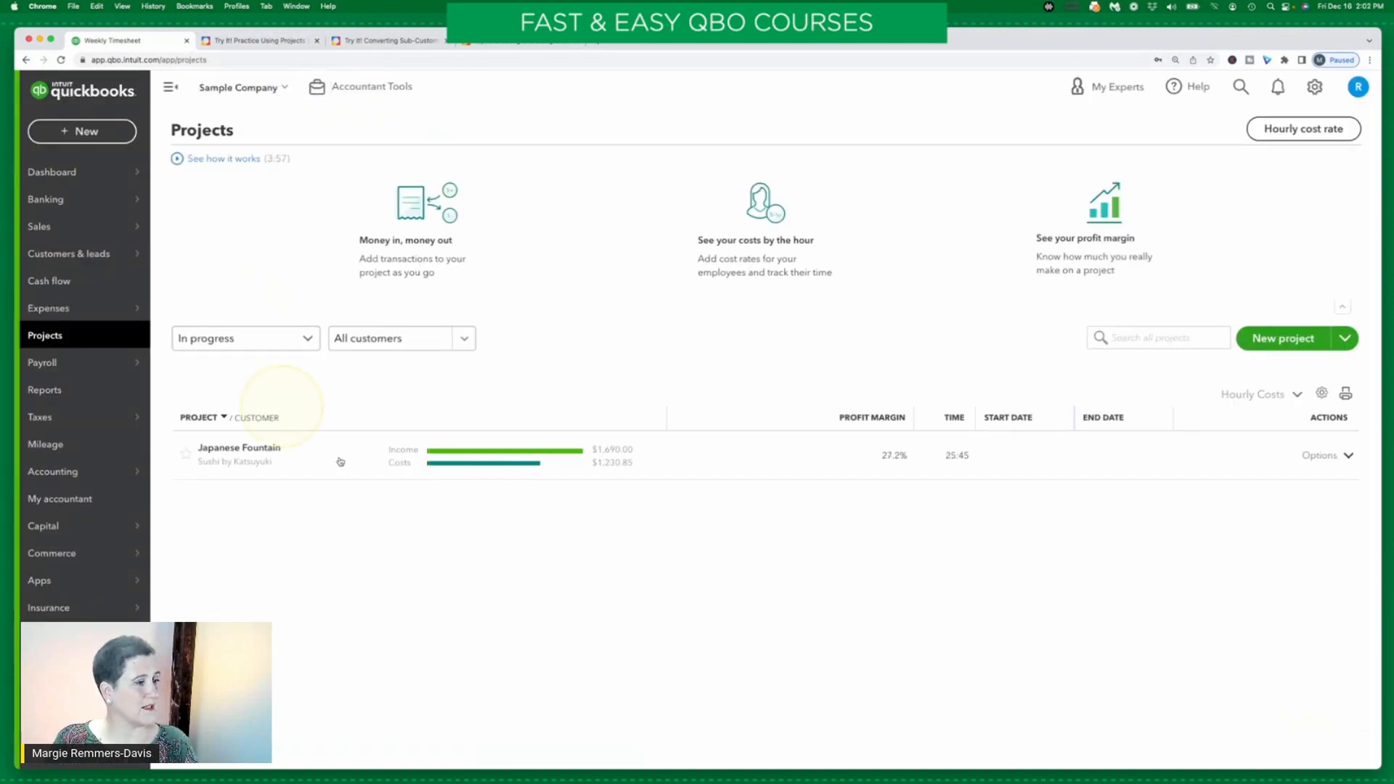
Read Step 5 of the exercise's Scenario Part 4 and return to QuickBooks
left_click(263, 42)
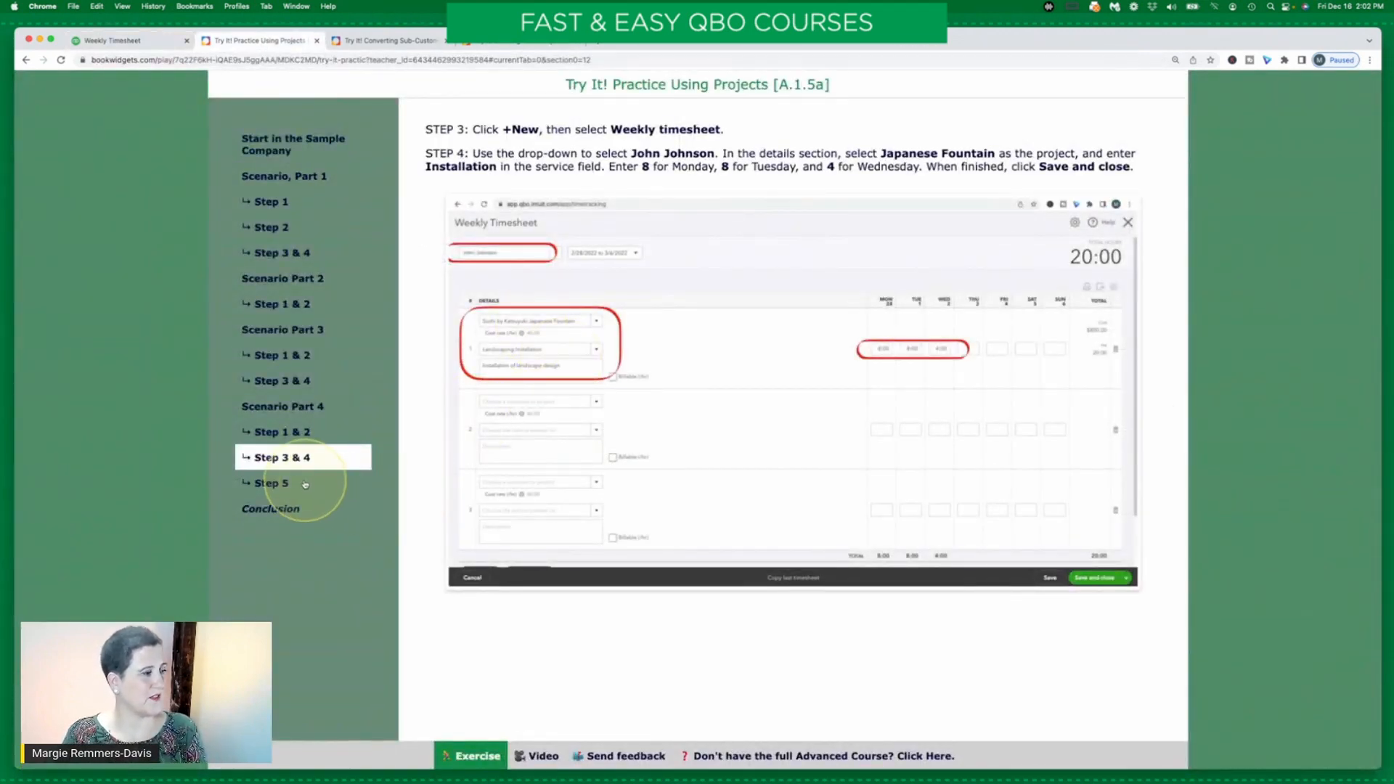
left_click(274, 483)
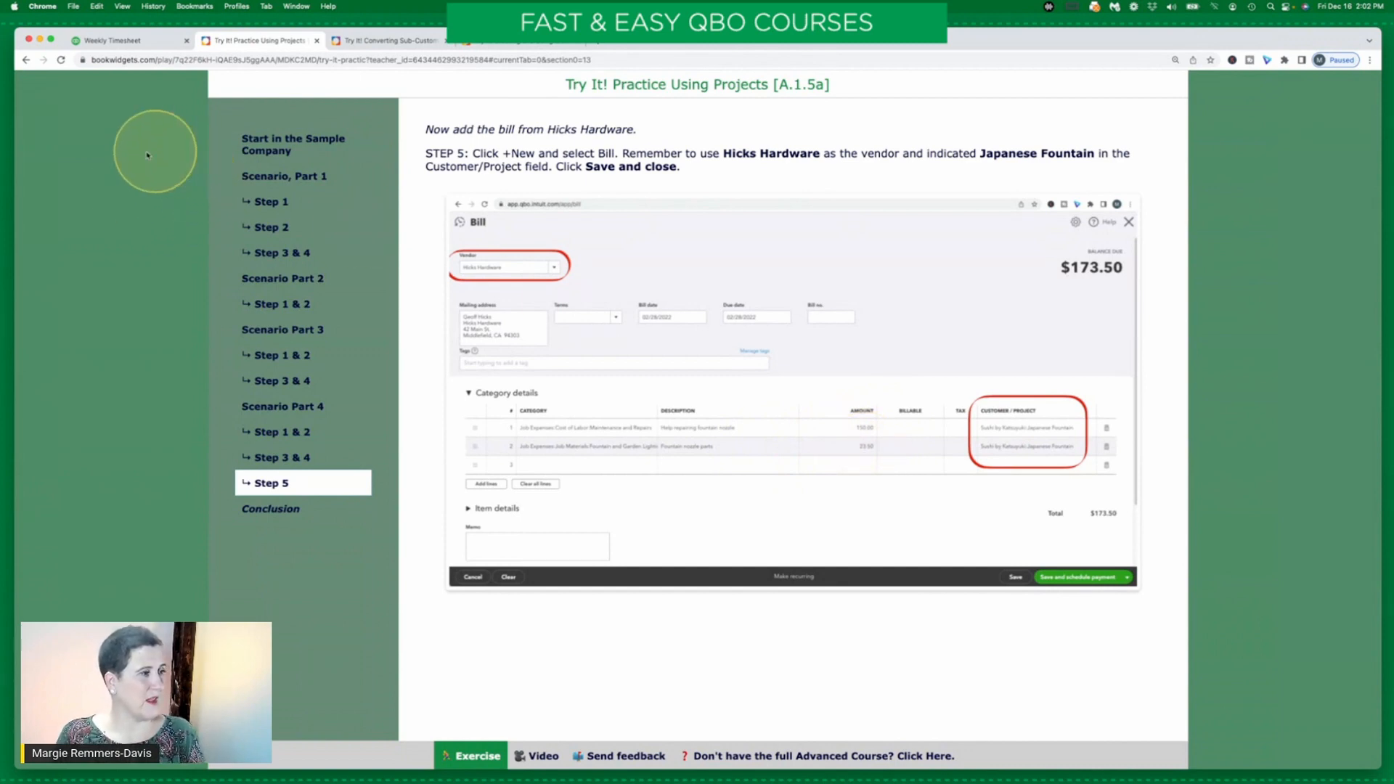
left_click(164, 43)
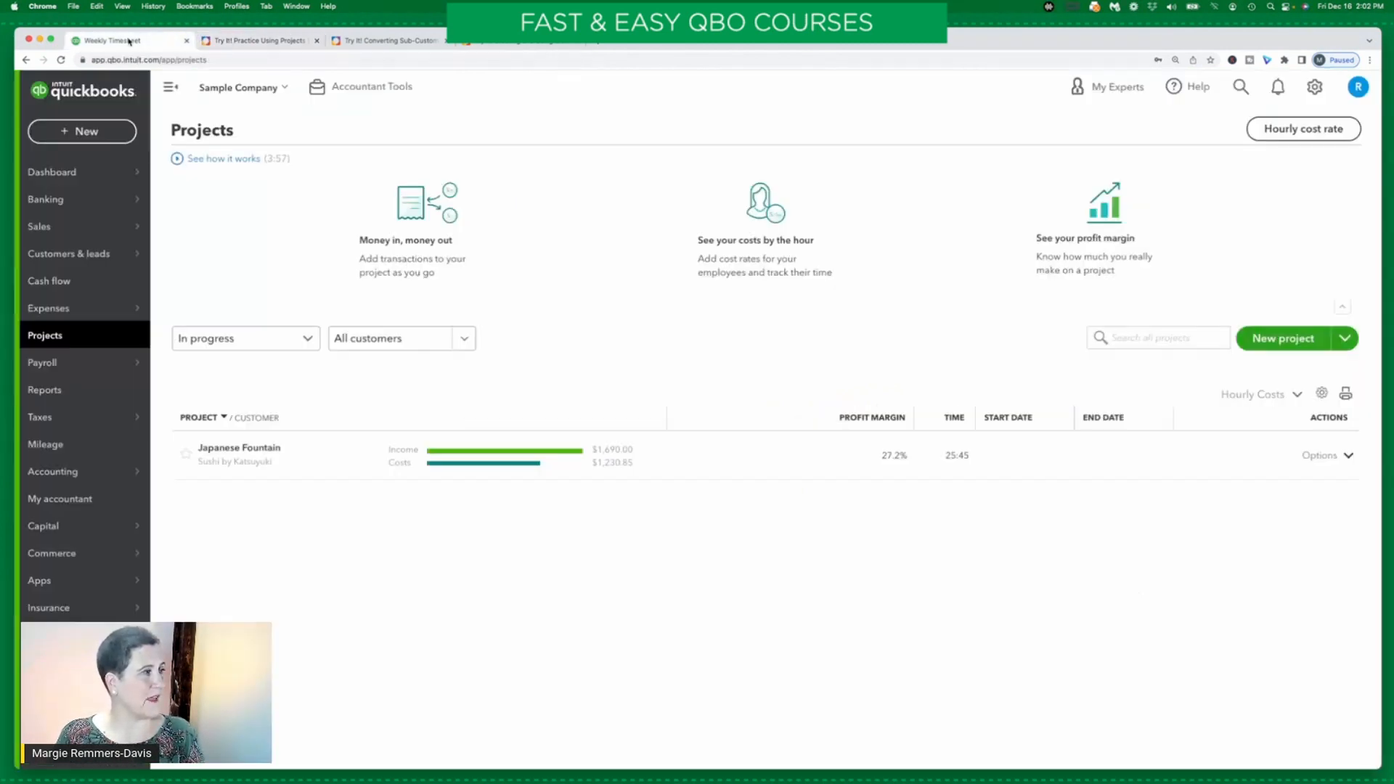
Start a new bill and choose Hicks Hardware as its vendor
left_click(109, 132)
left_click(214, 262)
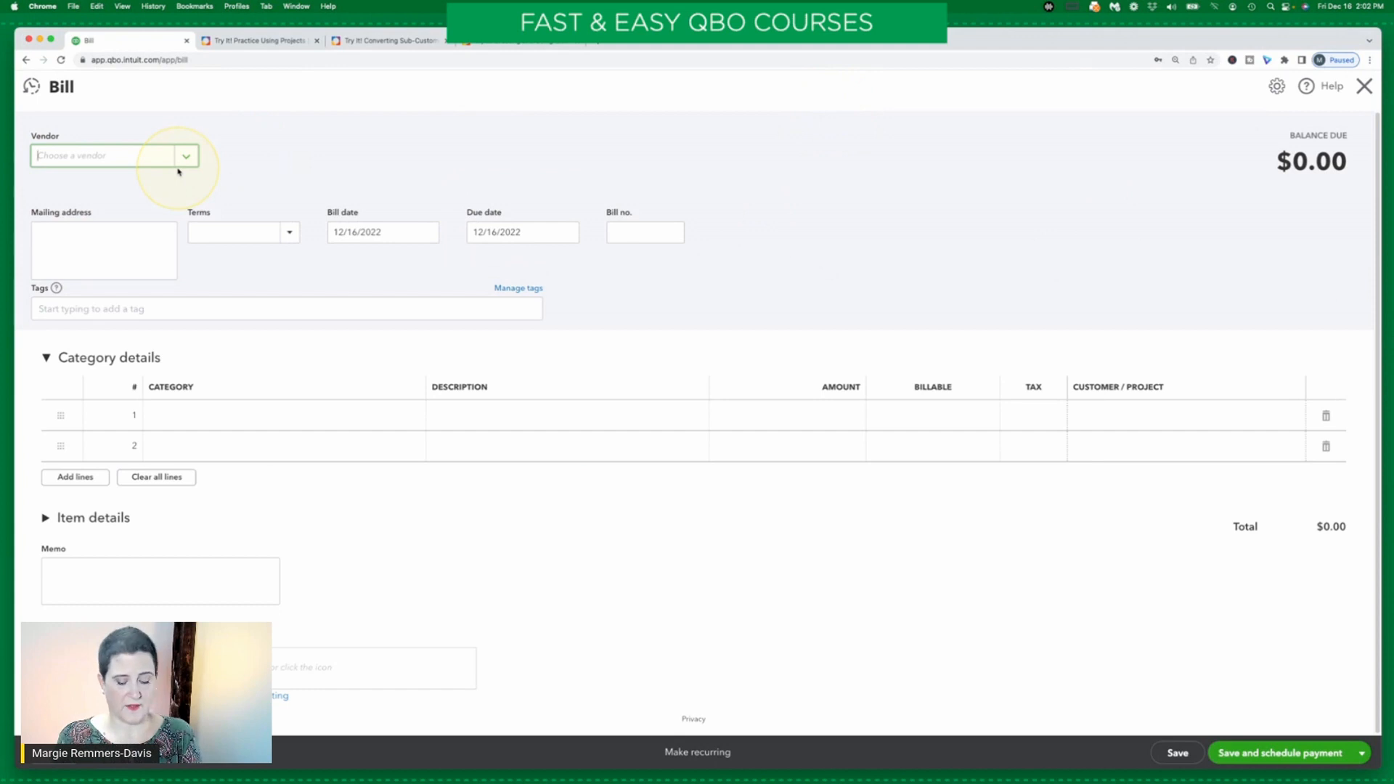
left_click(180, 161)
type("hick")
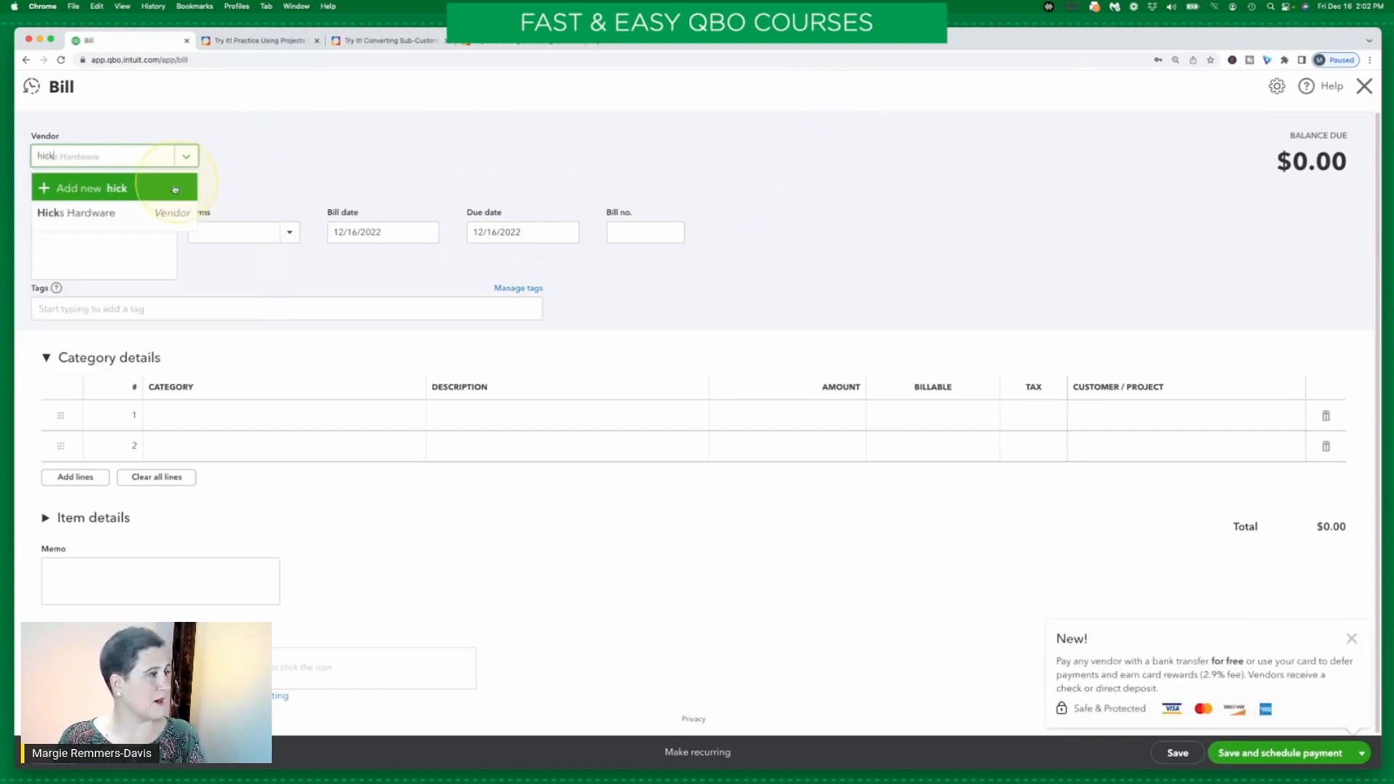
left_click(174, 212)
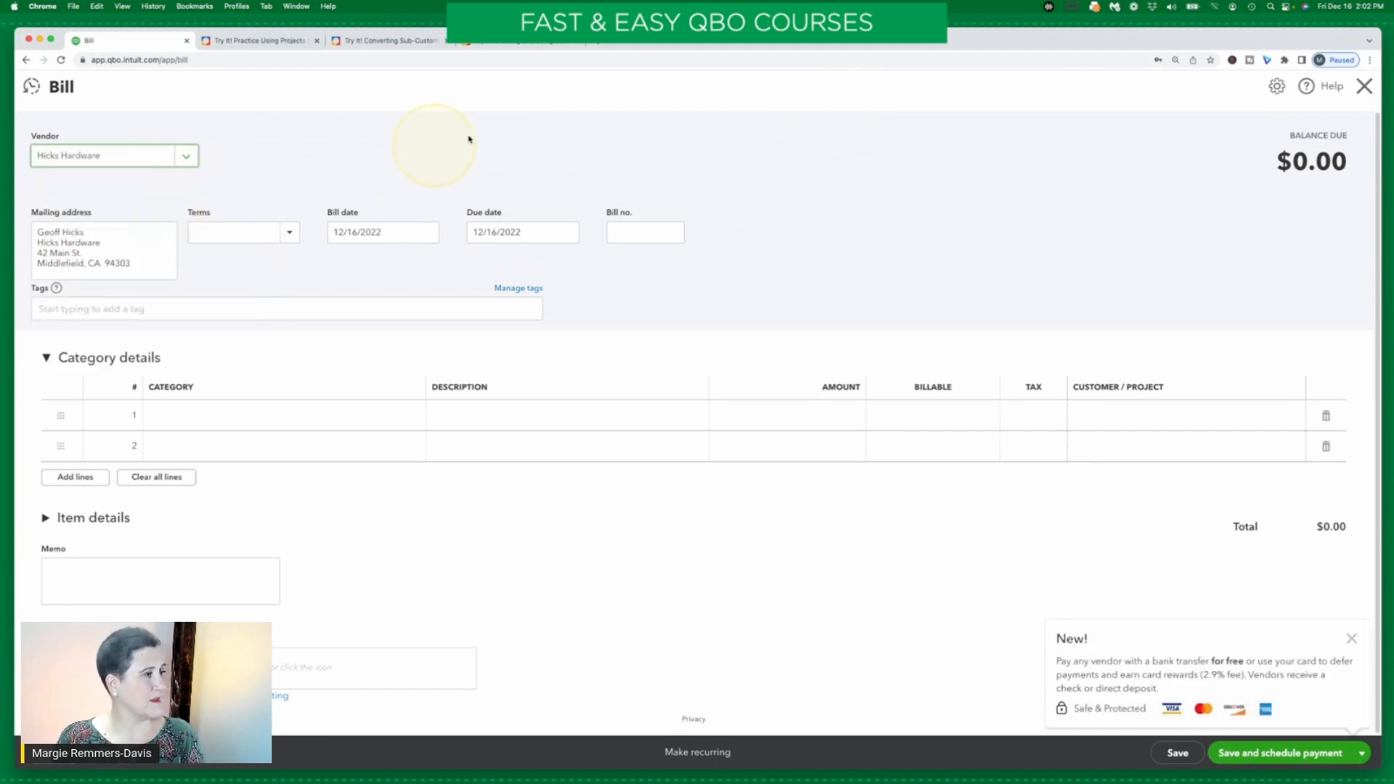
Check the exercise's sample bill and set the first line's category to Landscaping Services:Labor:Maintenance and Repair
left_click(351, 427)
left_click(273, 45)
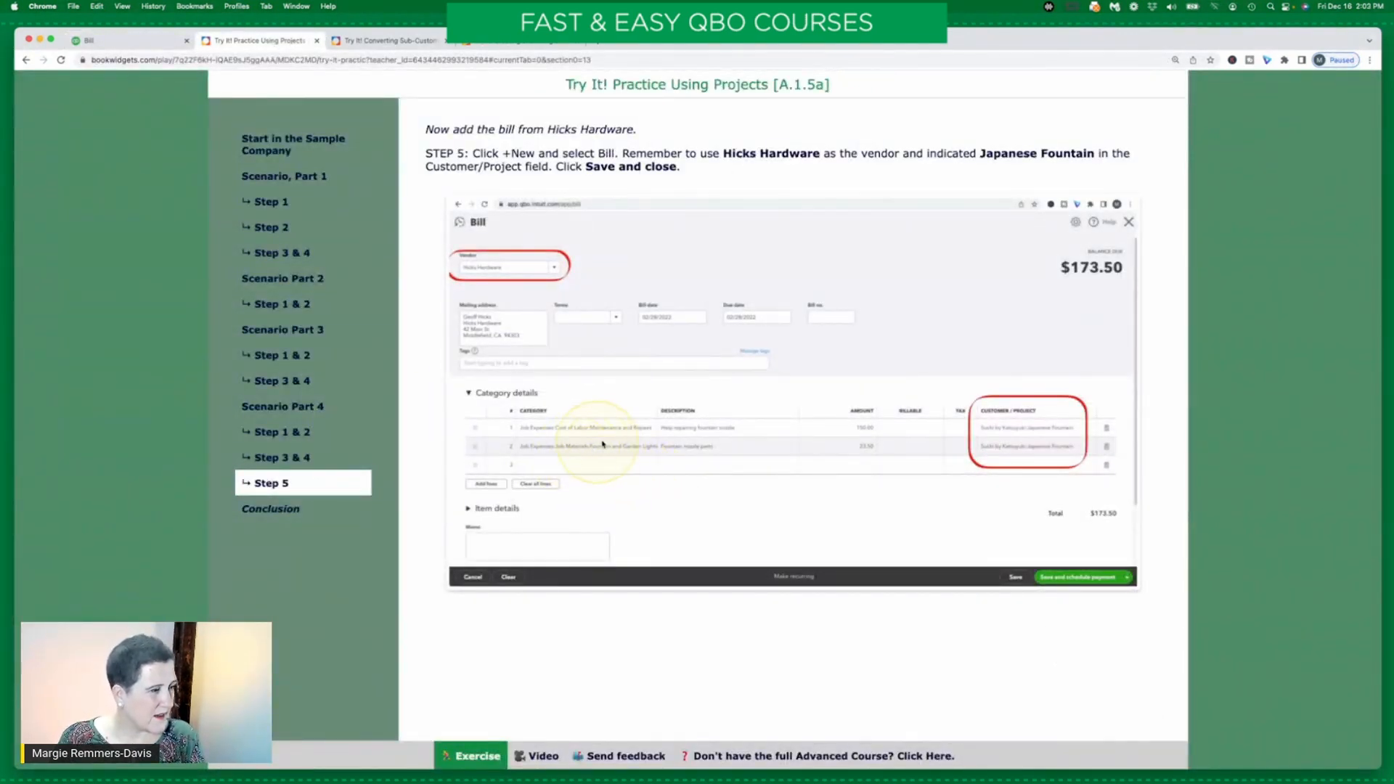
left_click(117, 41)
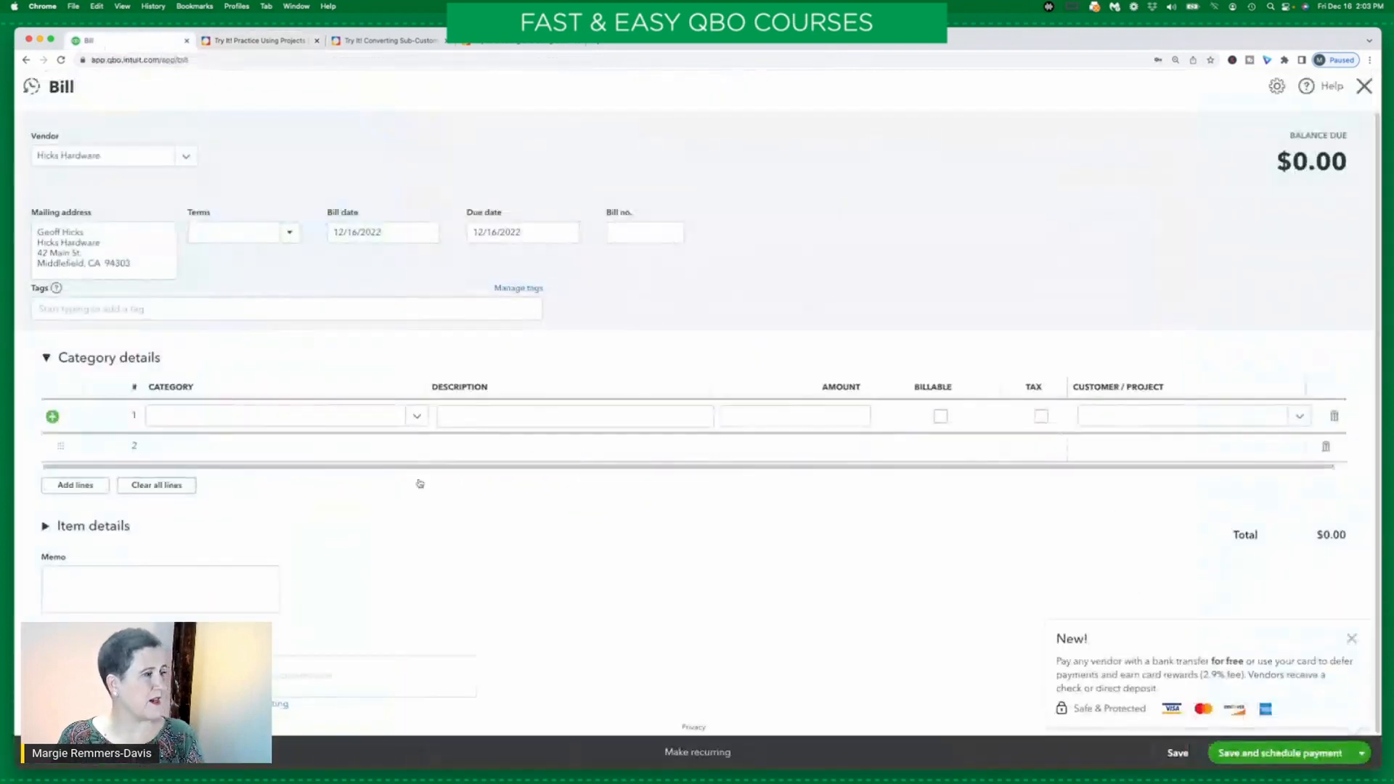
left_click(320, 416)
type("mai")
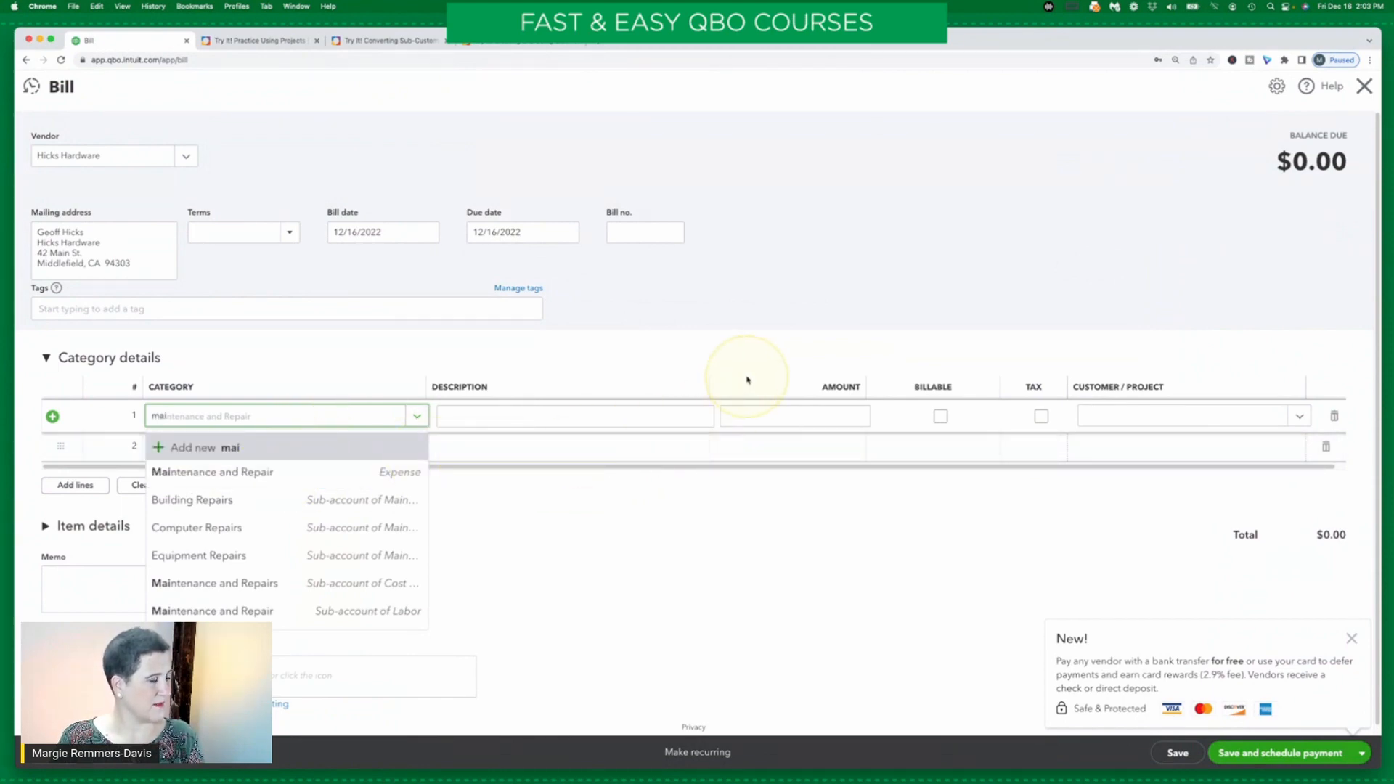
left_click(390, 613)
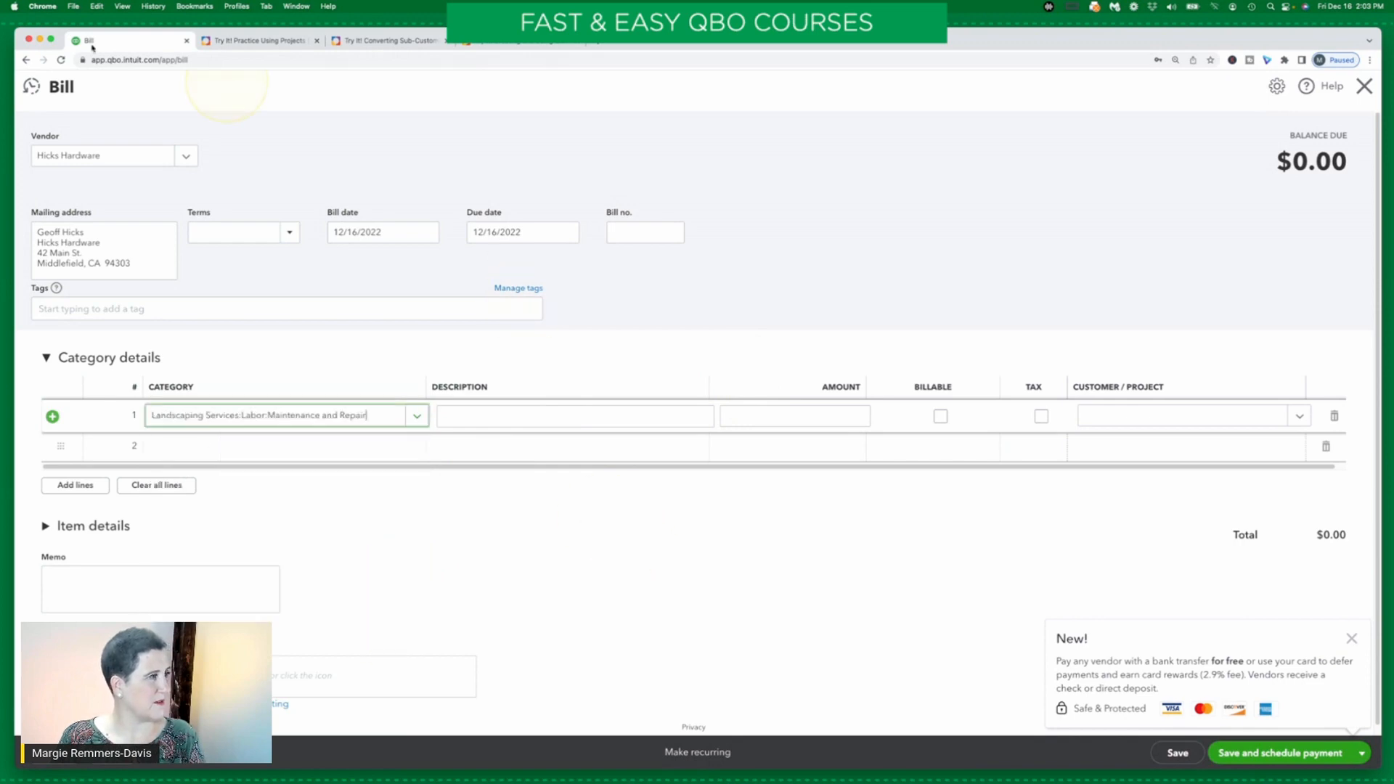
Check the exercise again and describe the first bill line as "Help repairing fountain nozzle"
left_click(223, 41)
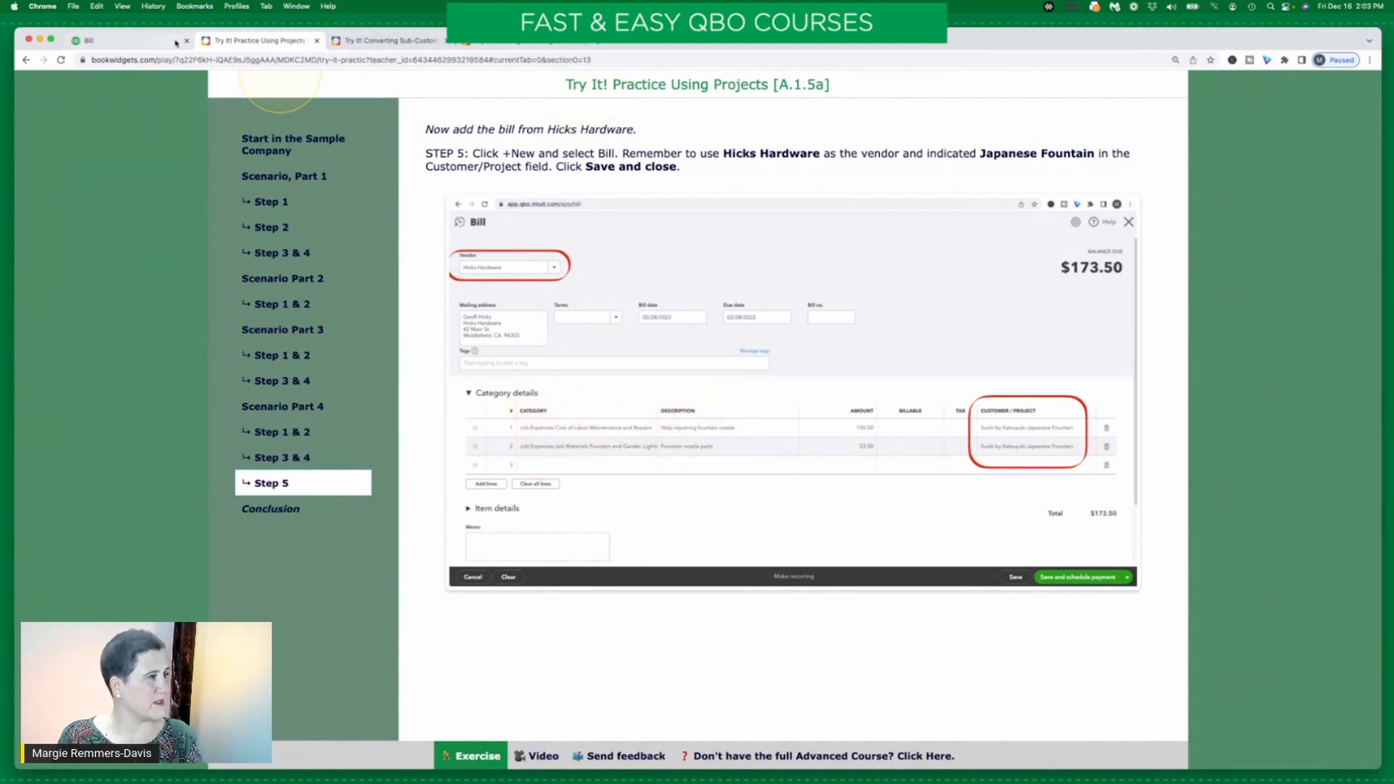
left_click(138, 40)
left_click(500, 413)
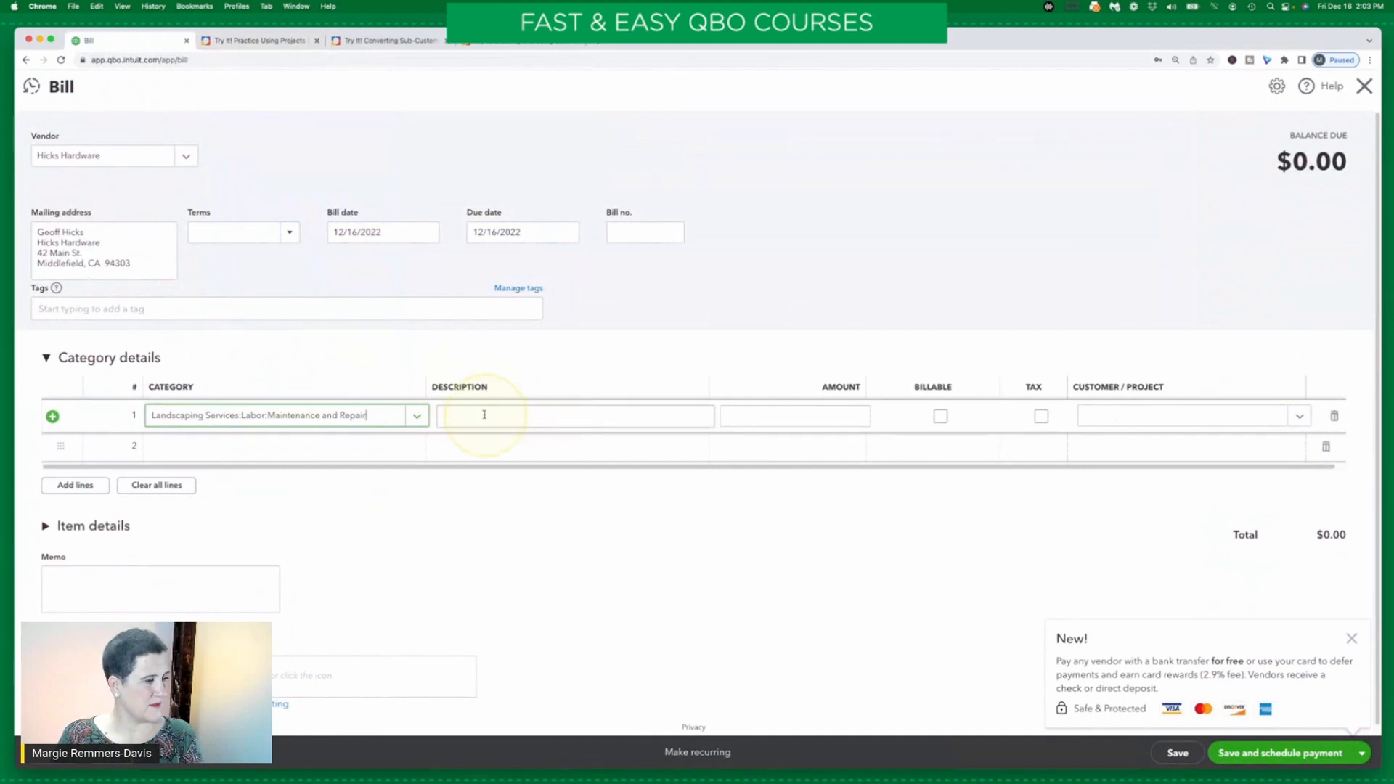
type("Help repairing founrIN")
key("BackSpace")
key("BackSpace")
key("BackSpace")
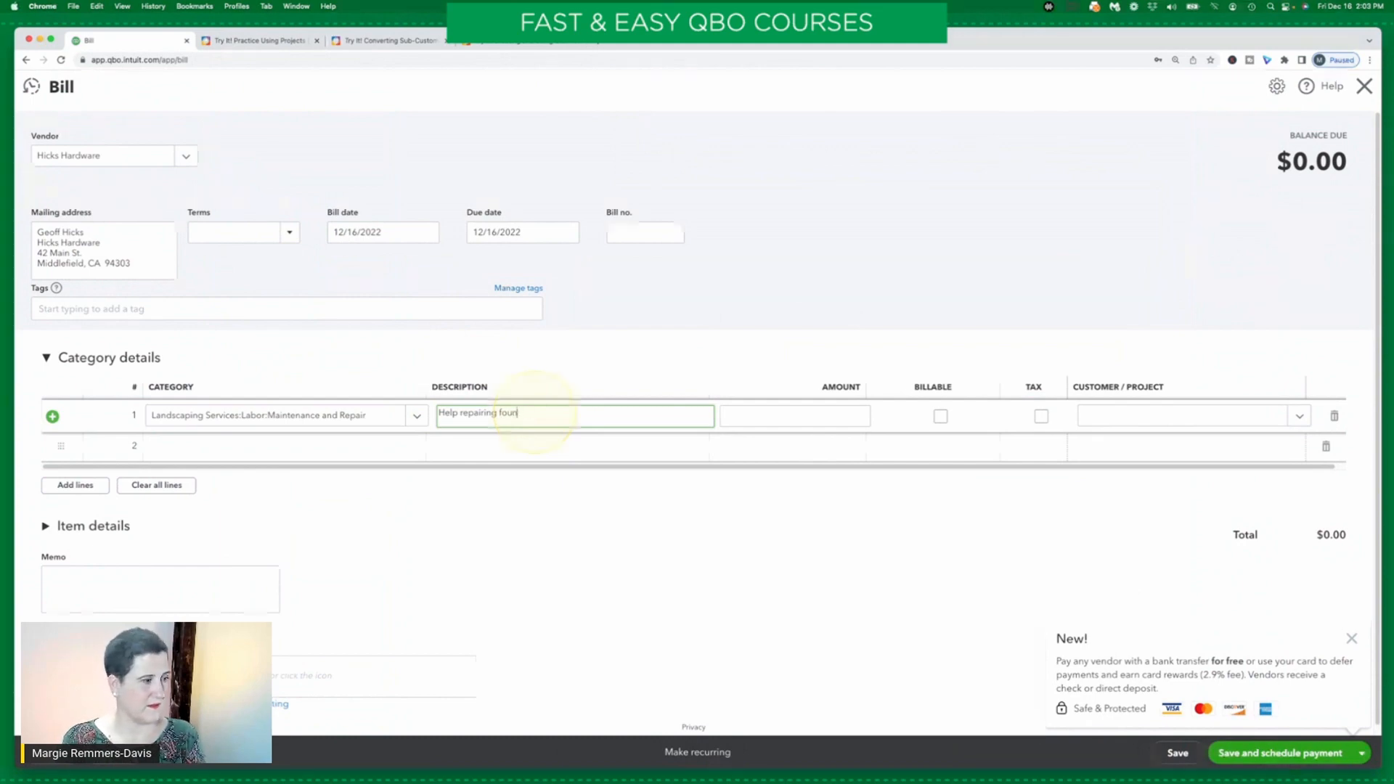
type("tain ")
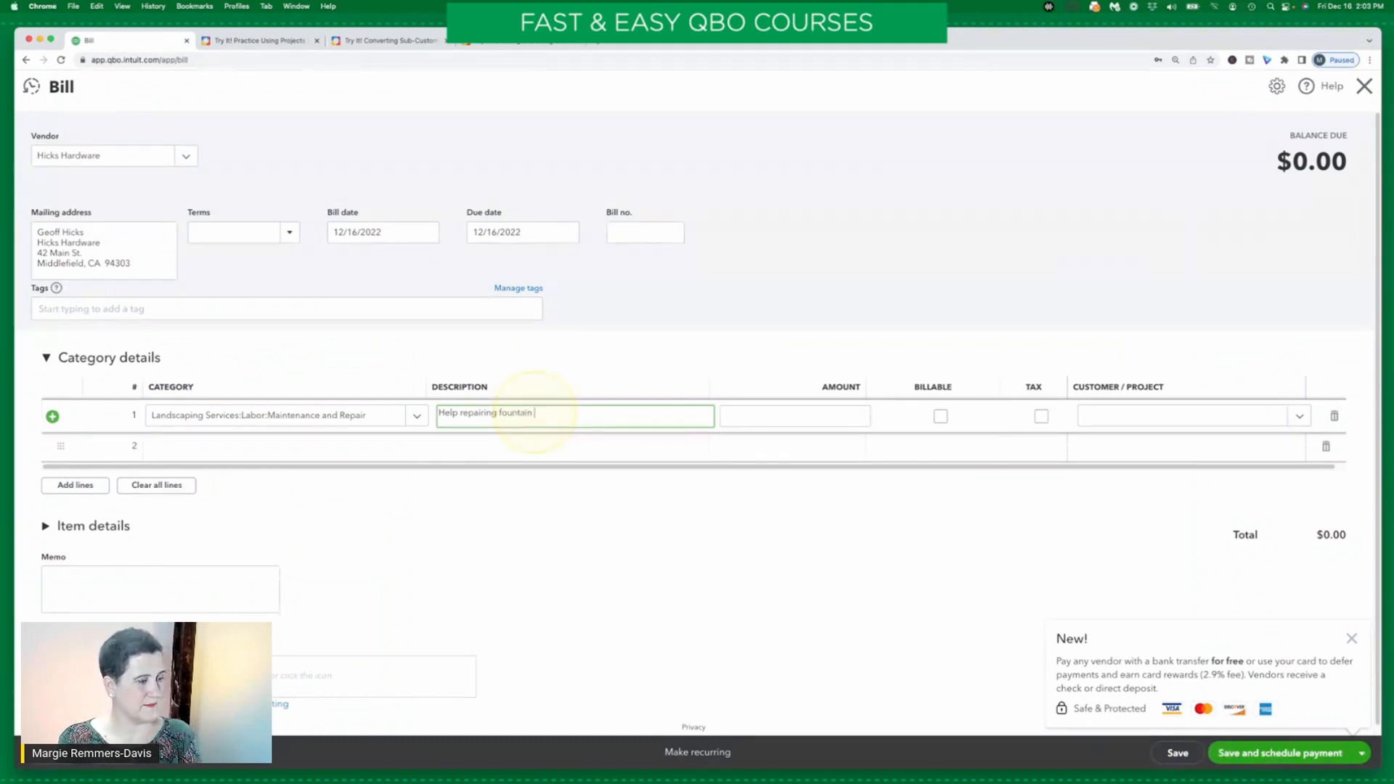
type("etcnozzle")
key("Tab")
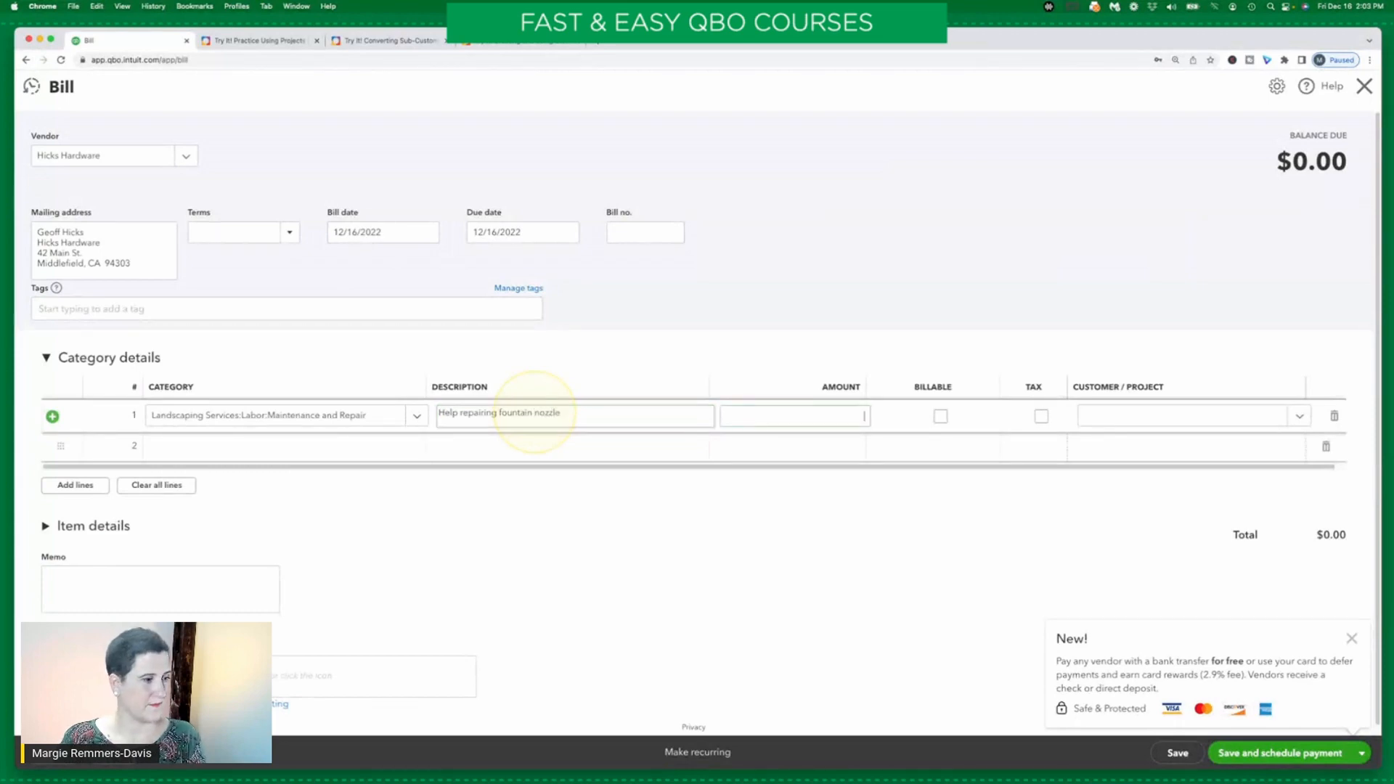
Set the first bill line's amount to 150, following the exercise, and assign it to the Japanese Fountain project
left_click(250, 41)
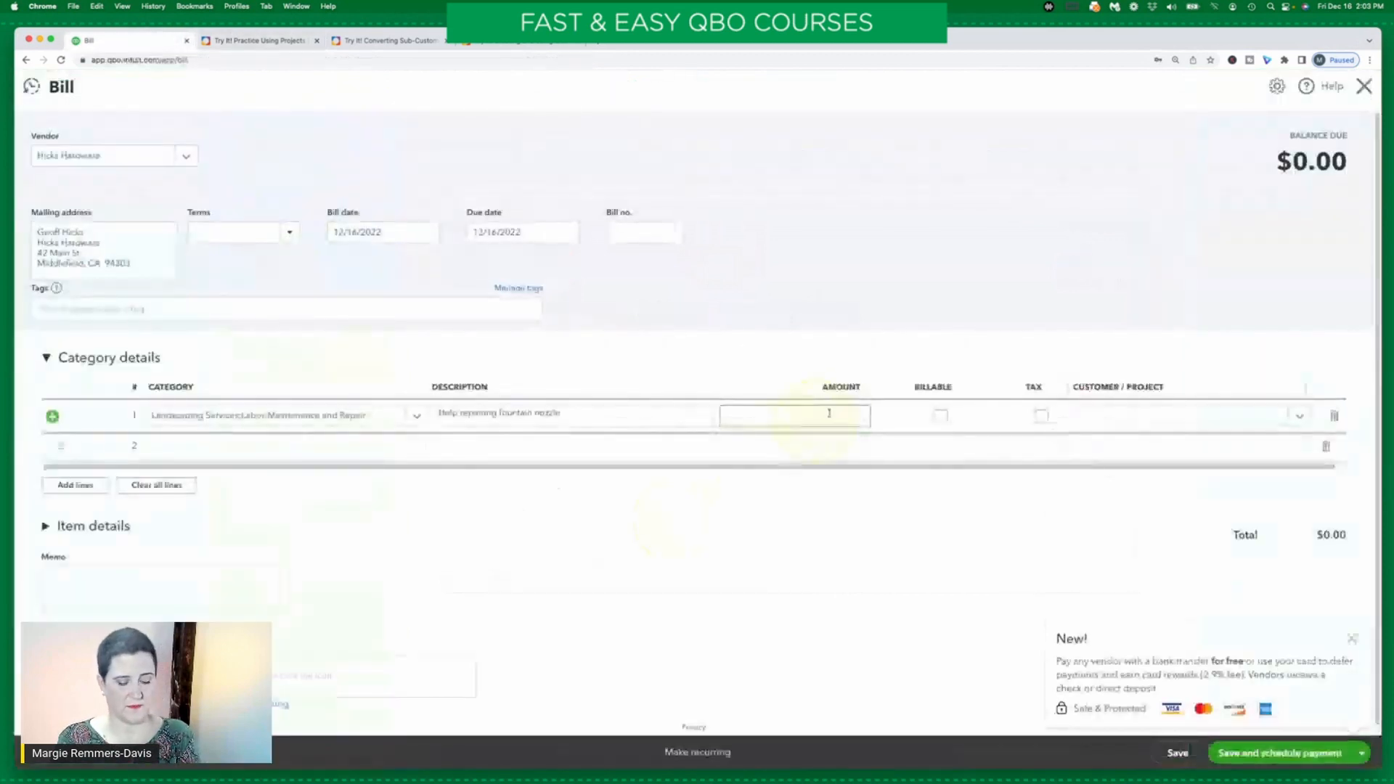
type("150")
left_click(1152, 416)
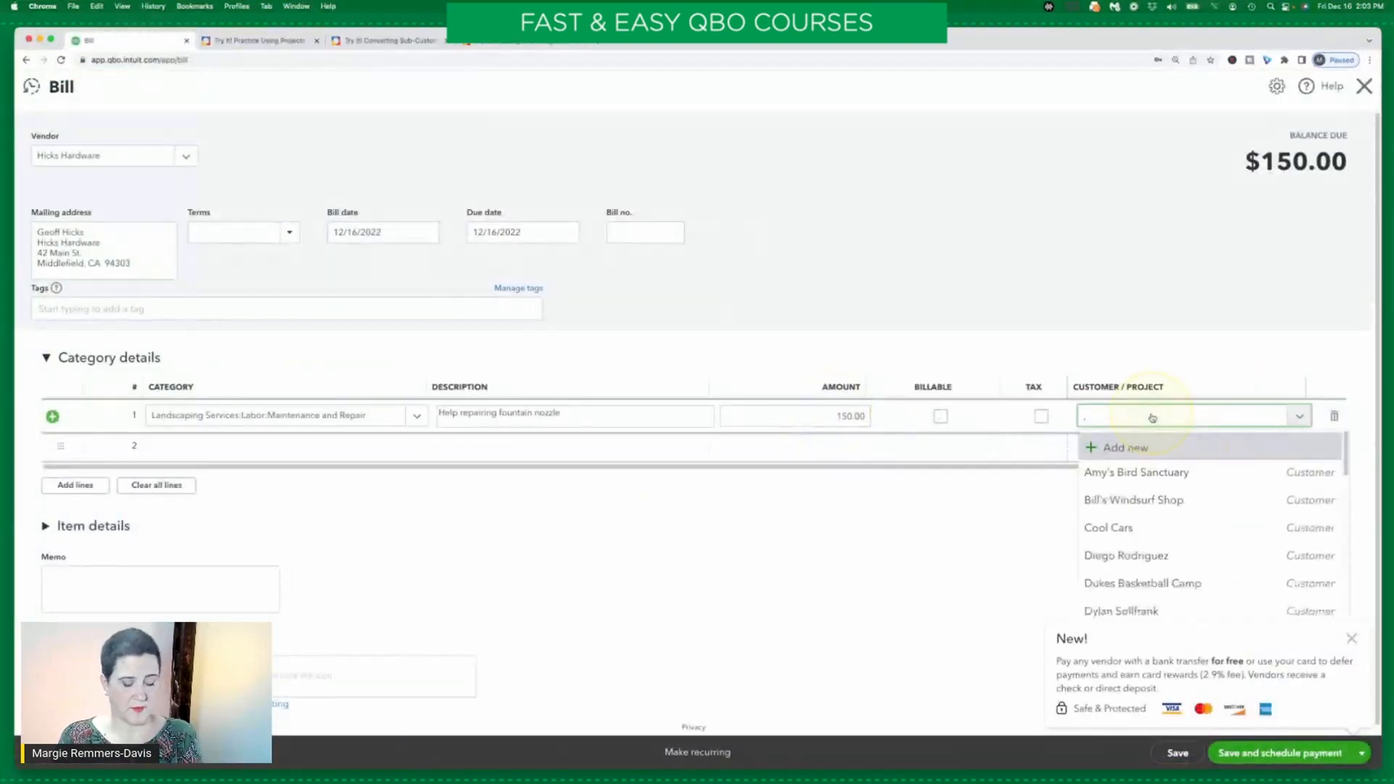
type("fount")
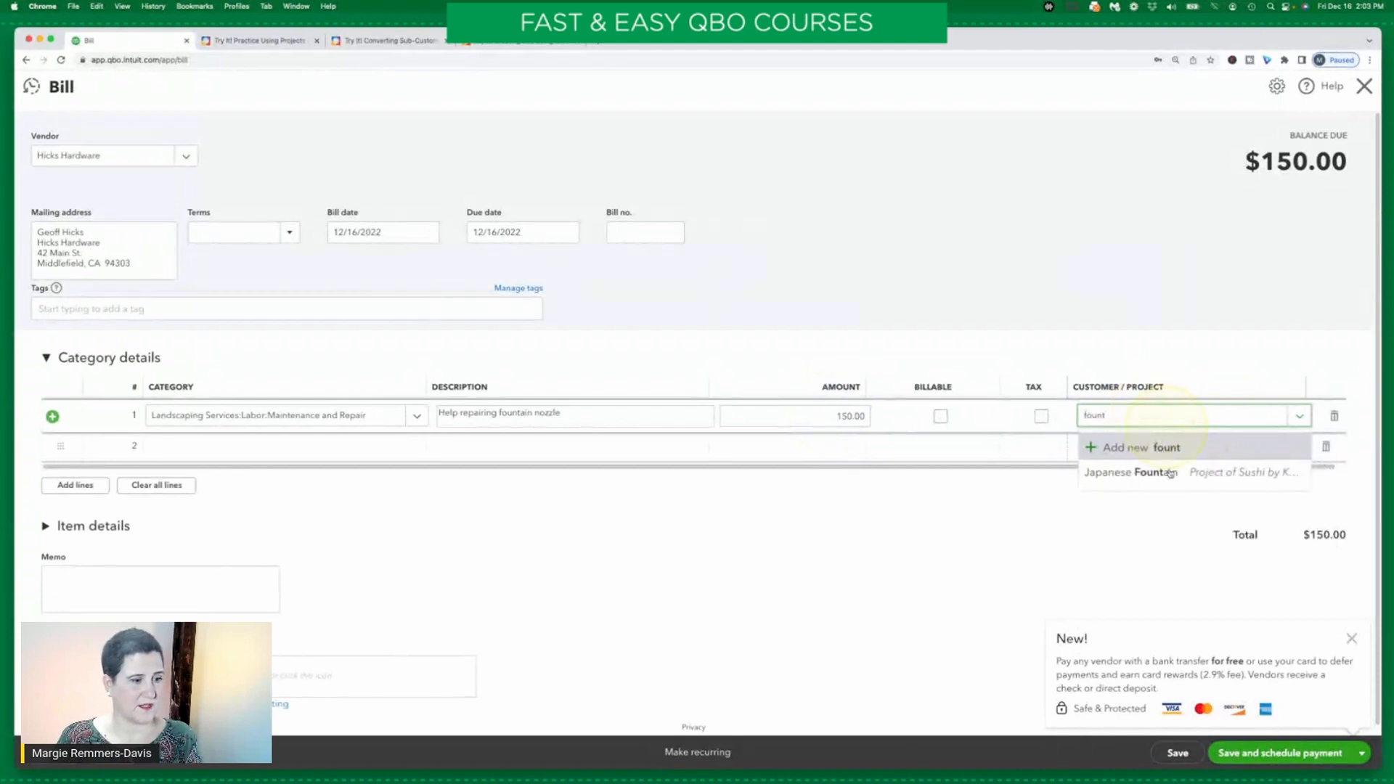
left_click(1168, 471)
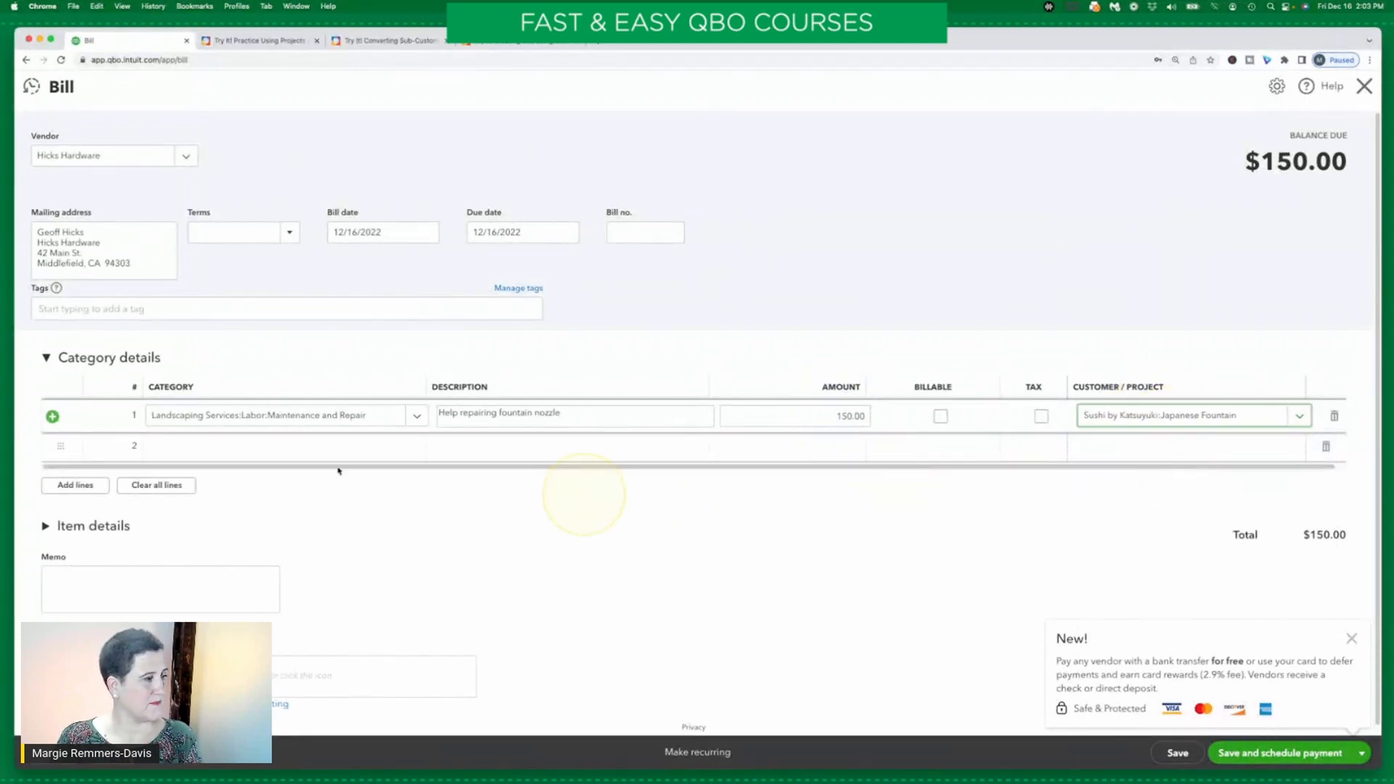
Check the exercise for the second bill line and set its category to Job Expenses:Job Materials:Fountain and Garden Lighting
left_click(324, 445)
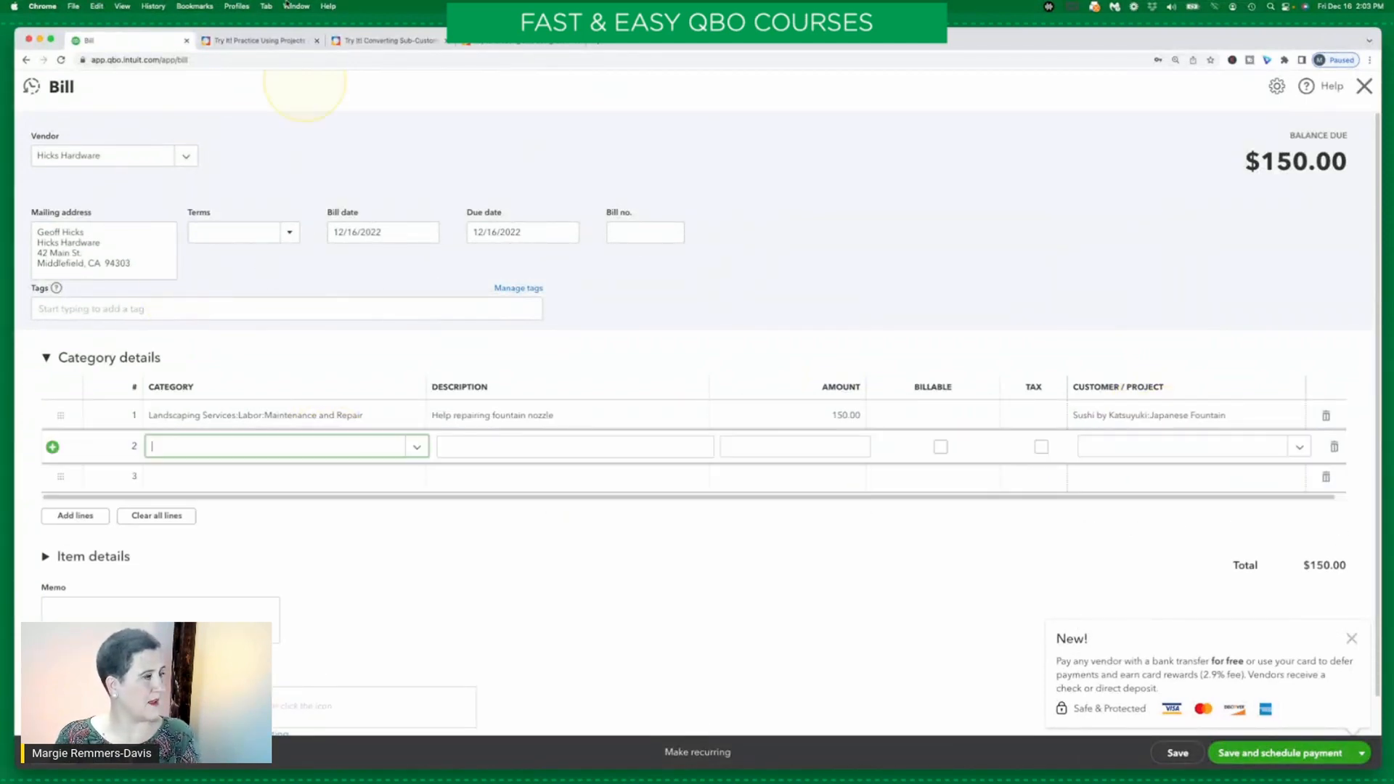
left_click(261, 42)
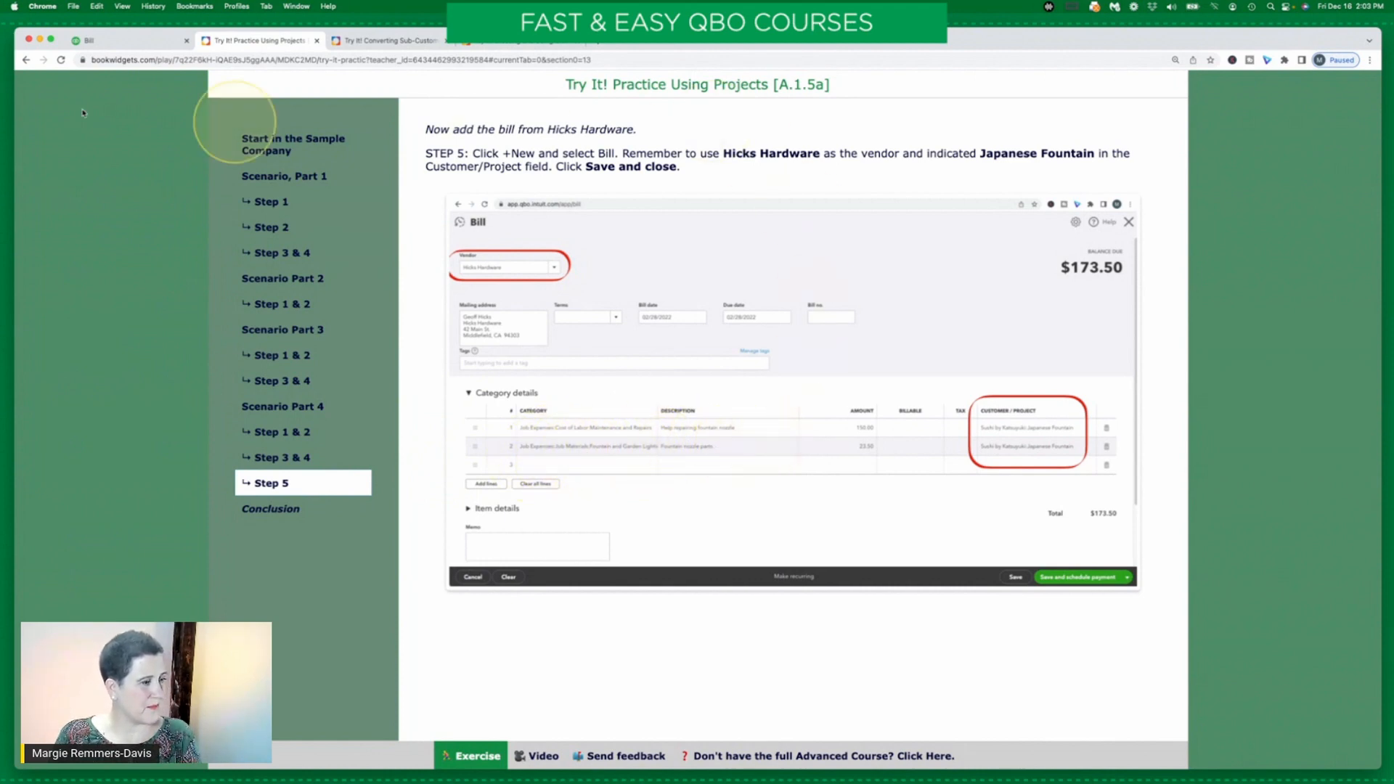
left_click(135, 41)
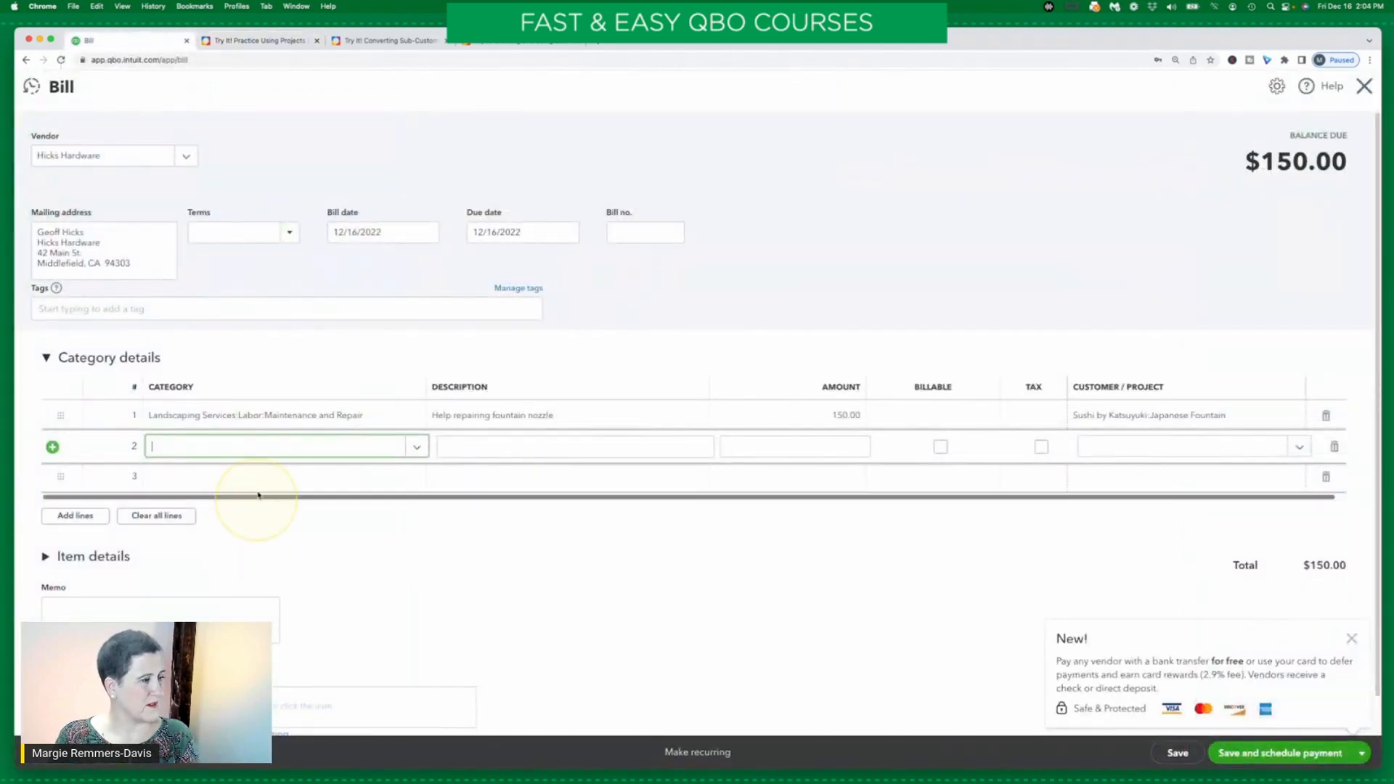
left_click(259, 453)
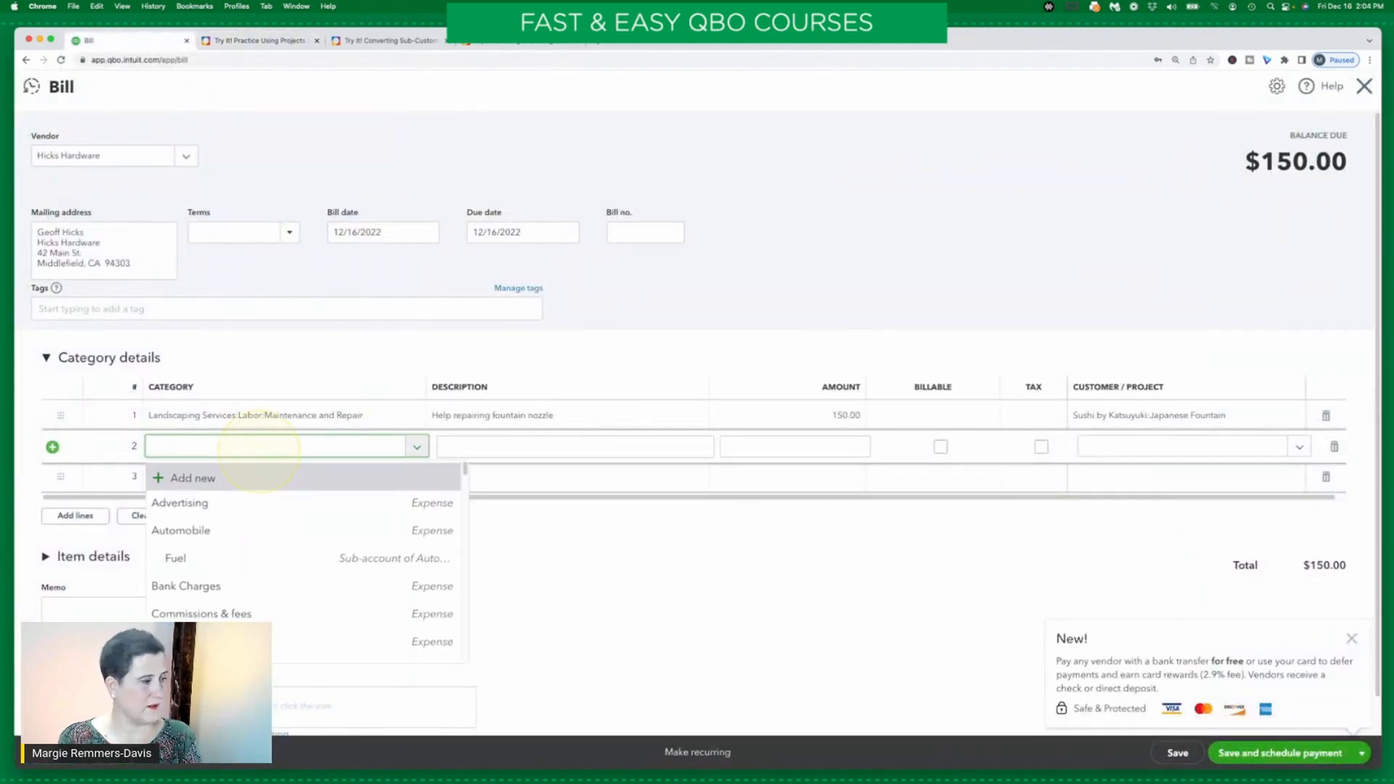
type("job")
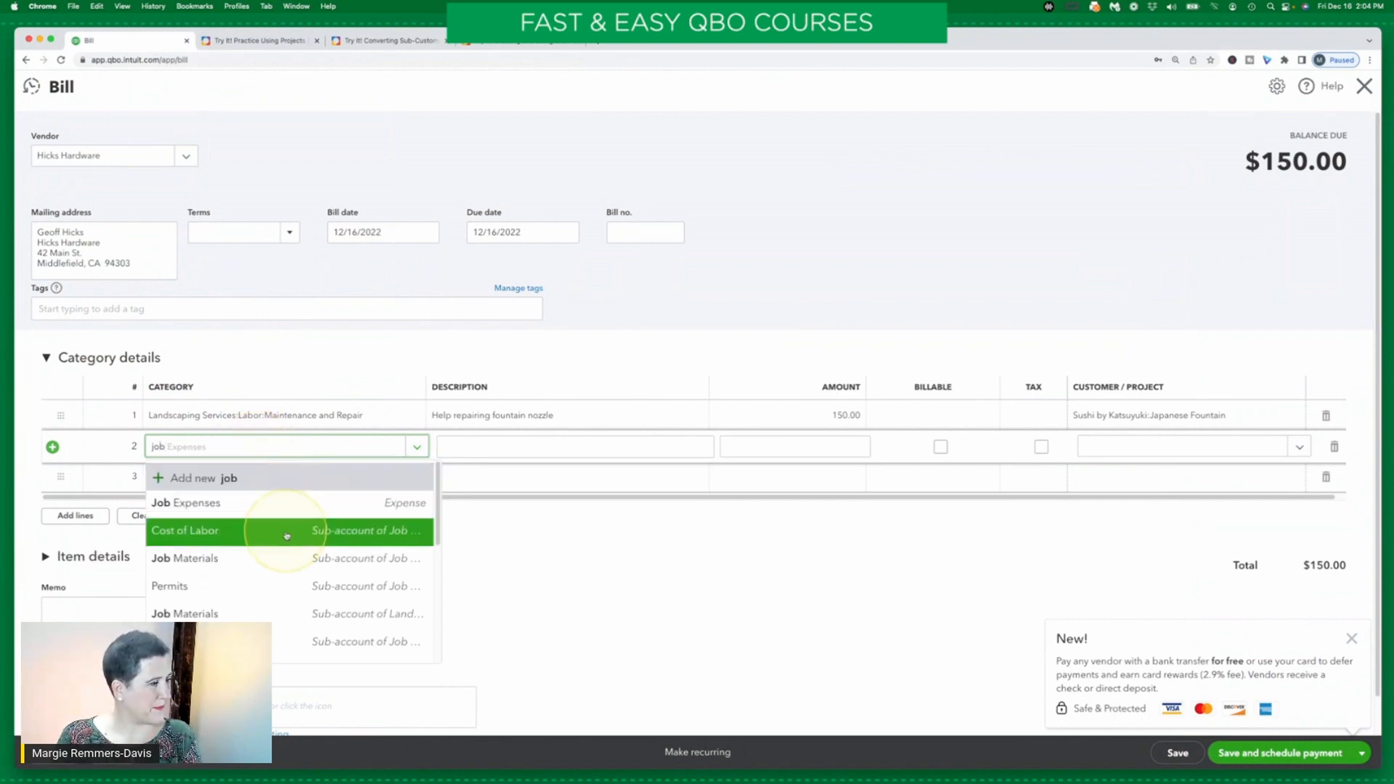
scroll(284, 529, "down", 3)
scroll(287, 536, "down", 5)
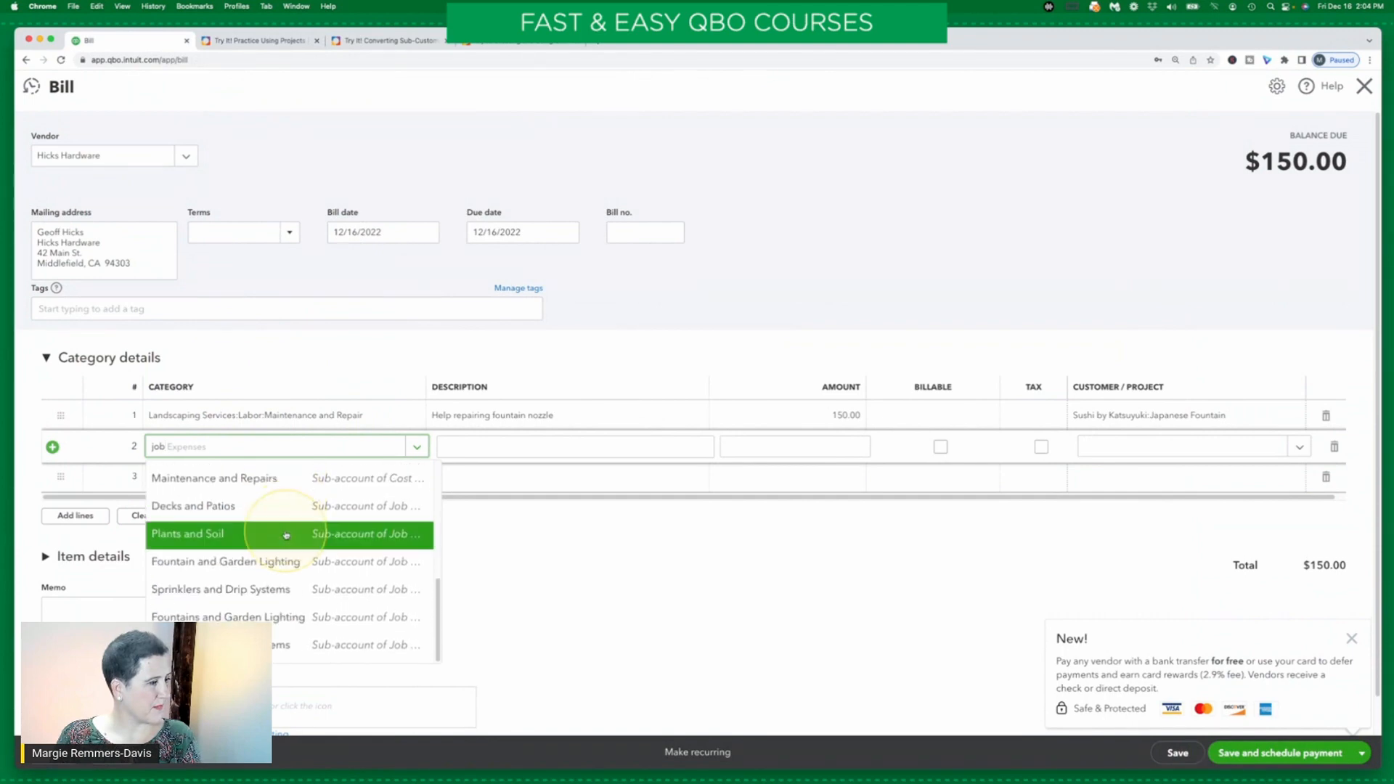
left_click(279, 563)
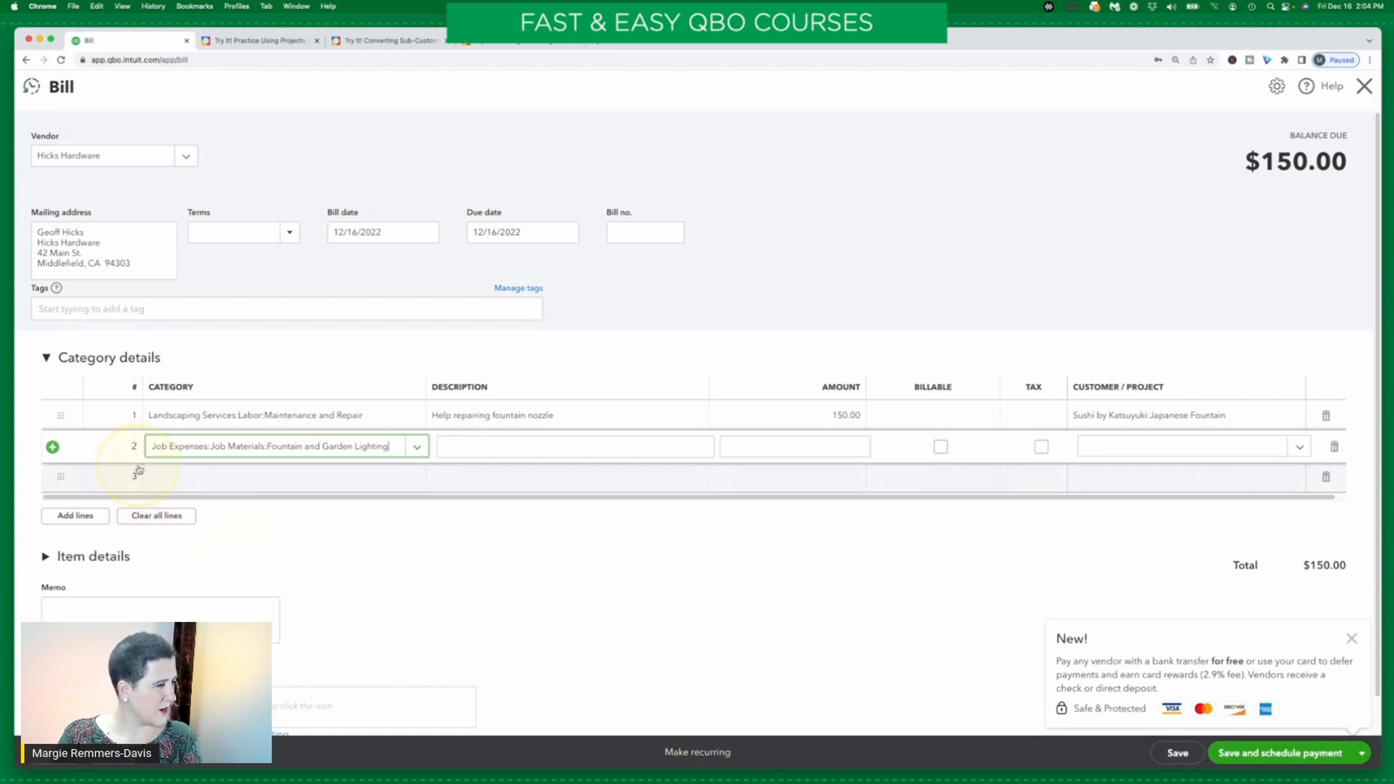
Check the exercise's sample bill and describe the second bill line as "Fountain nozzle parts"
left_click(498, 445)
left_click(250, 41)
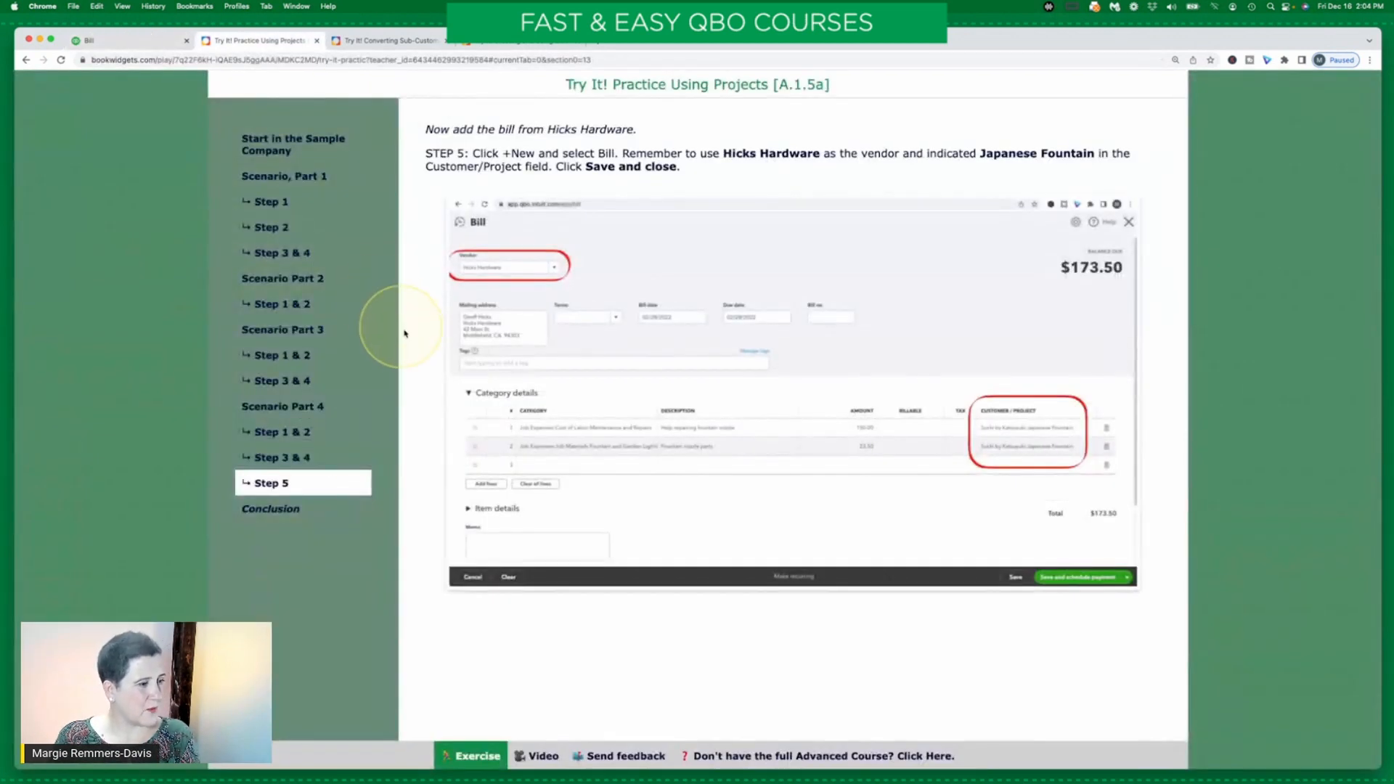
left_click(135, 41)
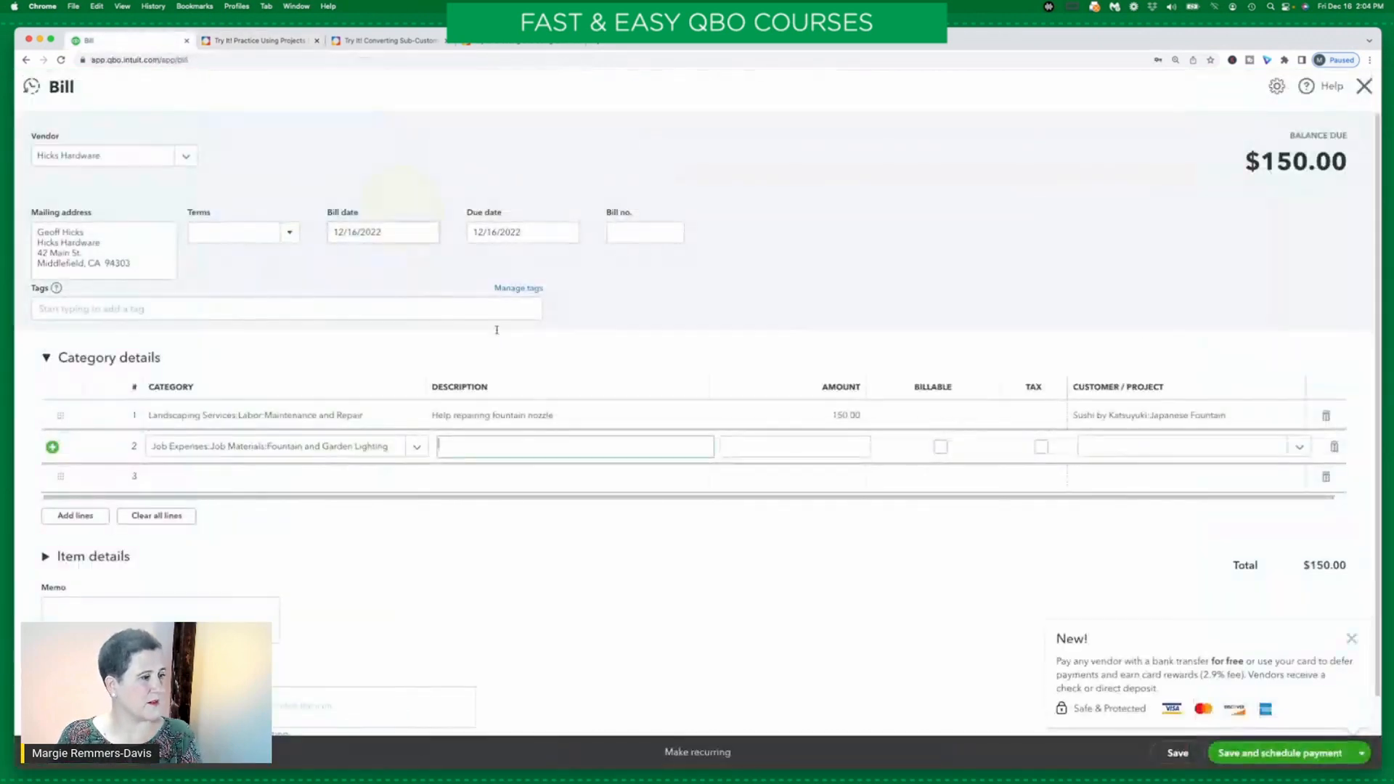
type("Fountain nozzl")
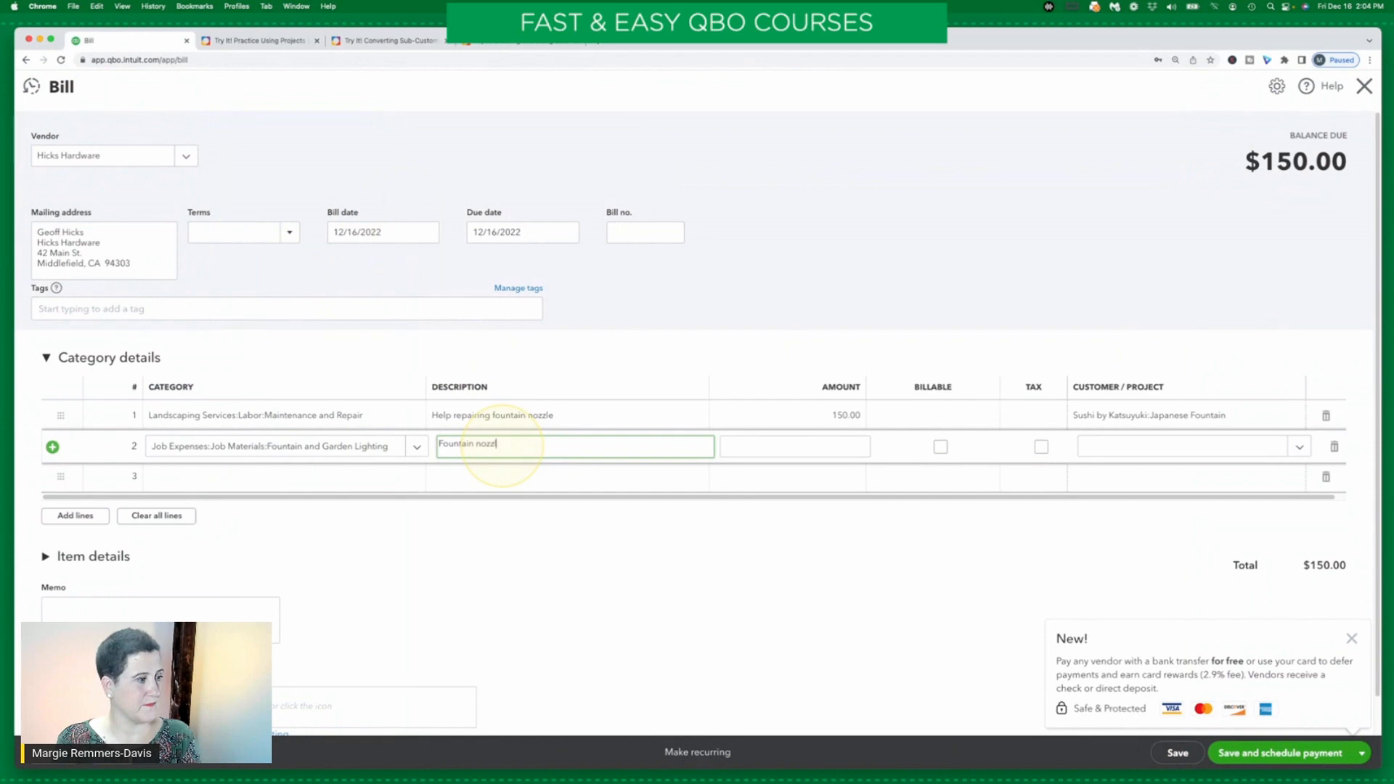
type("e paerts")
key("Tab")
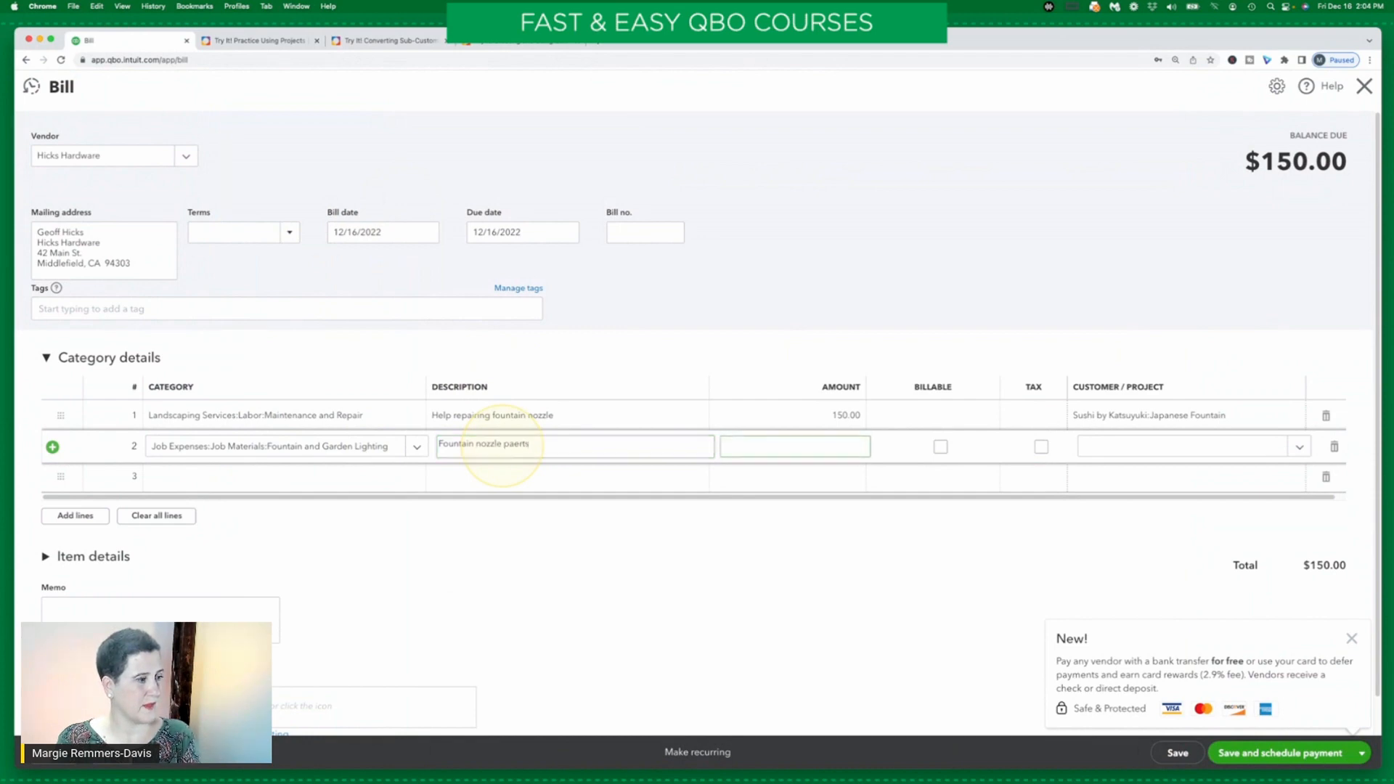
left_click(544, 445)
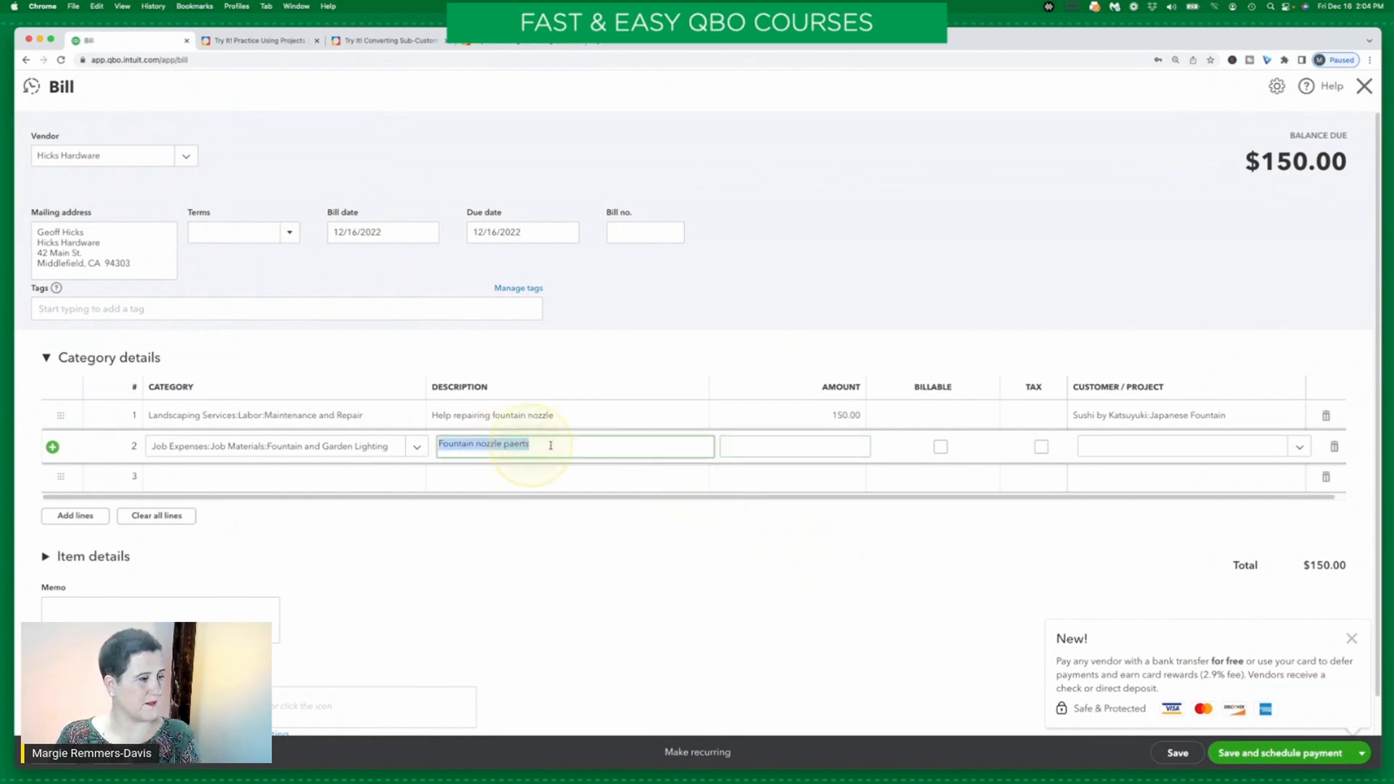
left_click(706, 444)
key("BackSpace")
key("BackSpace")
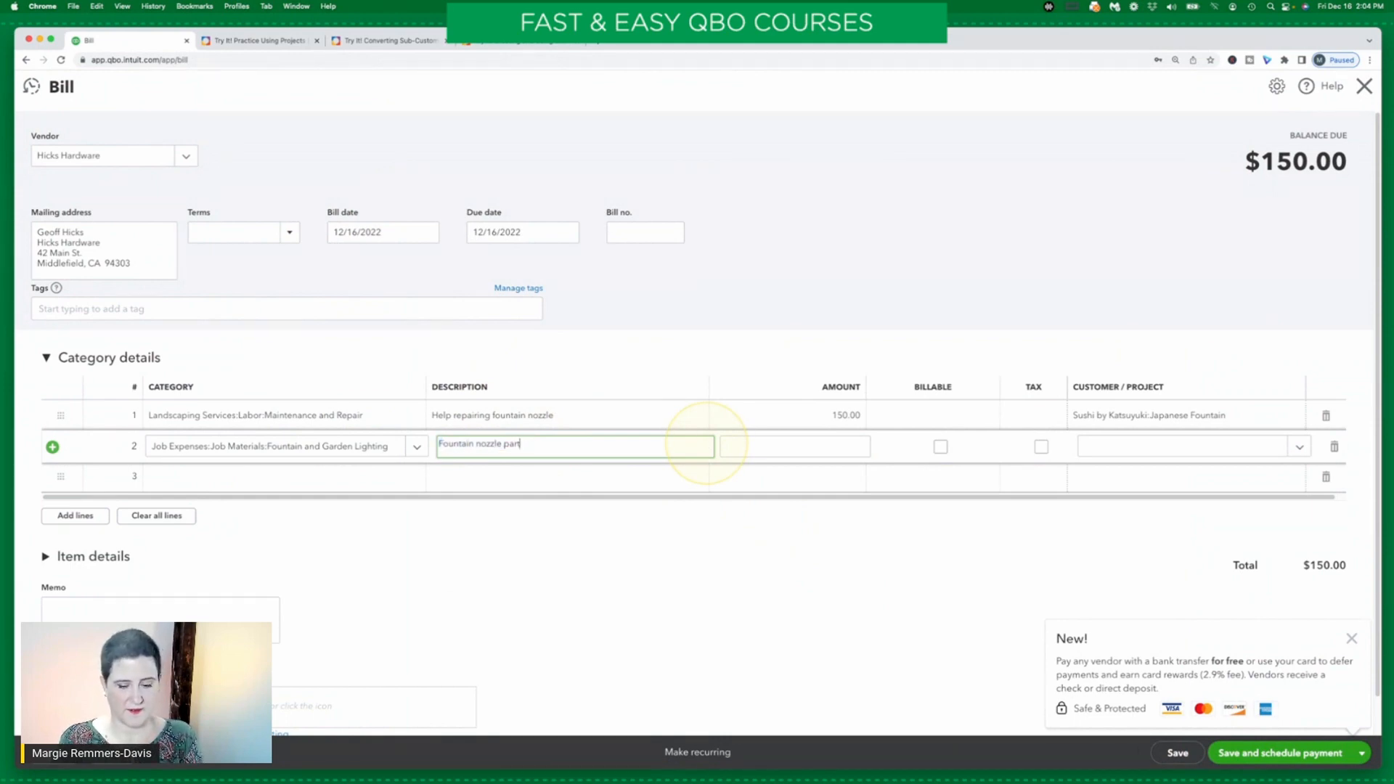
Set the second bill line's amount to 23.50, following the exercise, and assign it to the Japanese Fountain project
left_click(842, 445)
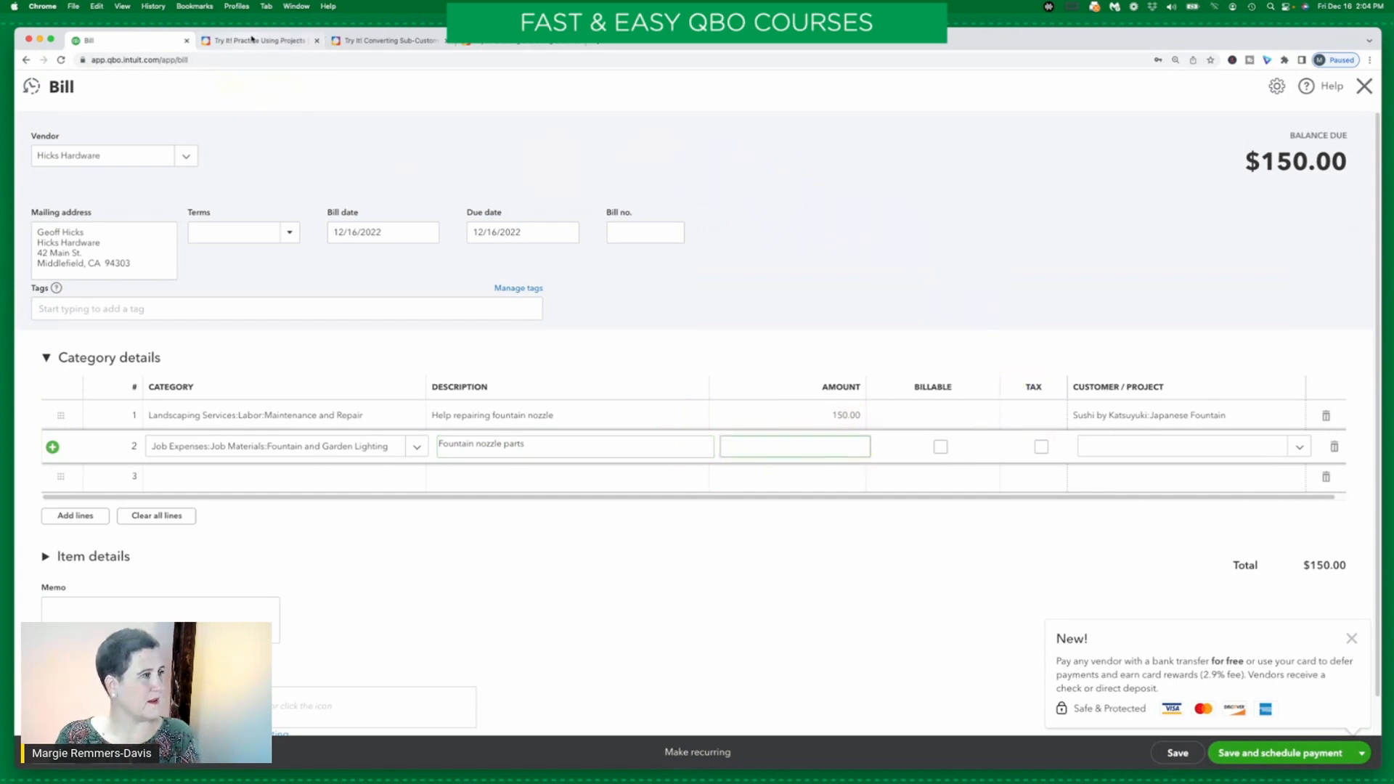
left_click(253, 40)
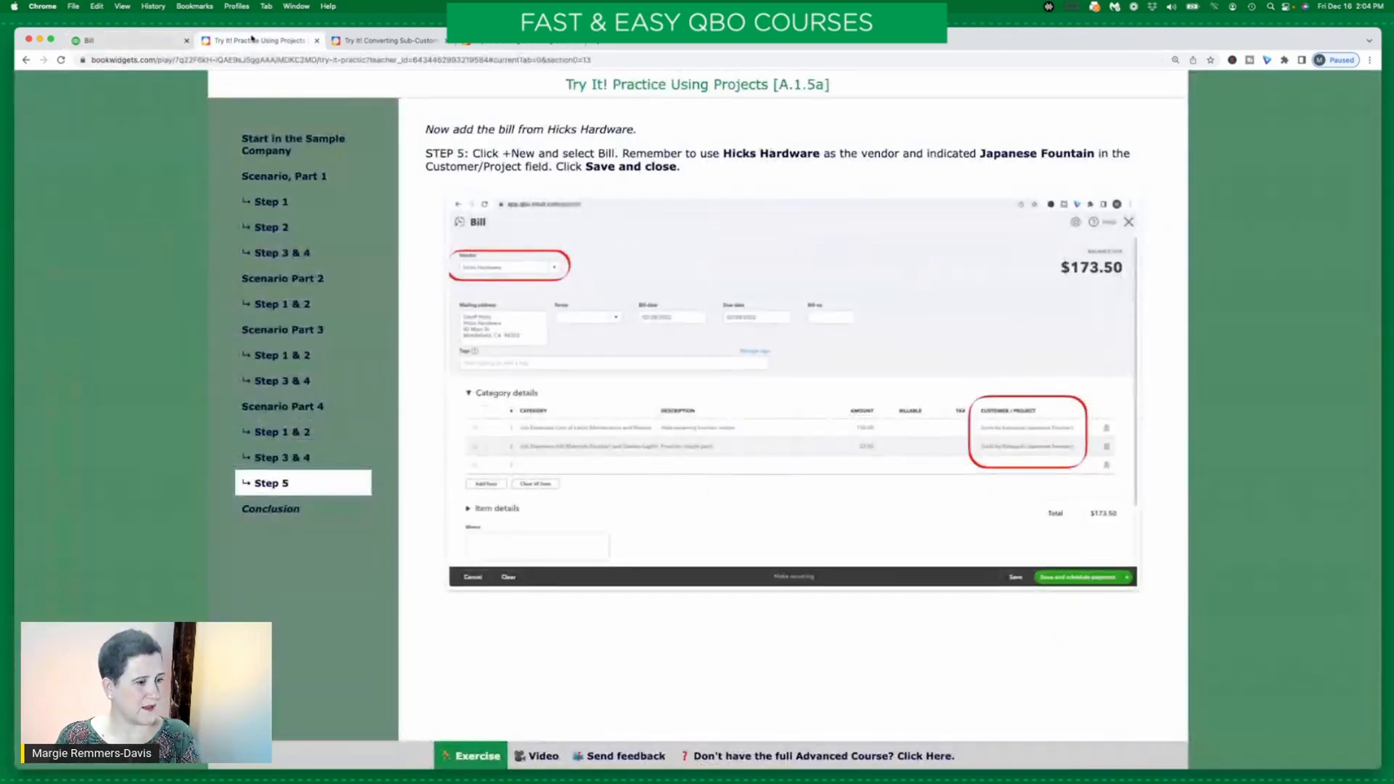
left_click(120, 41)
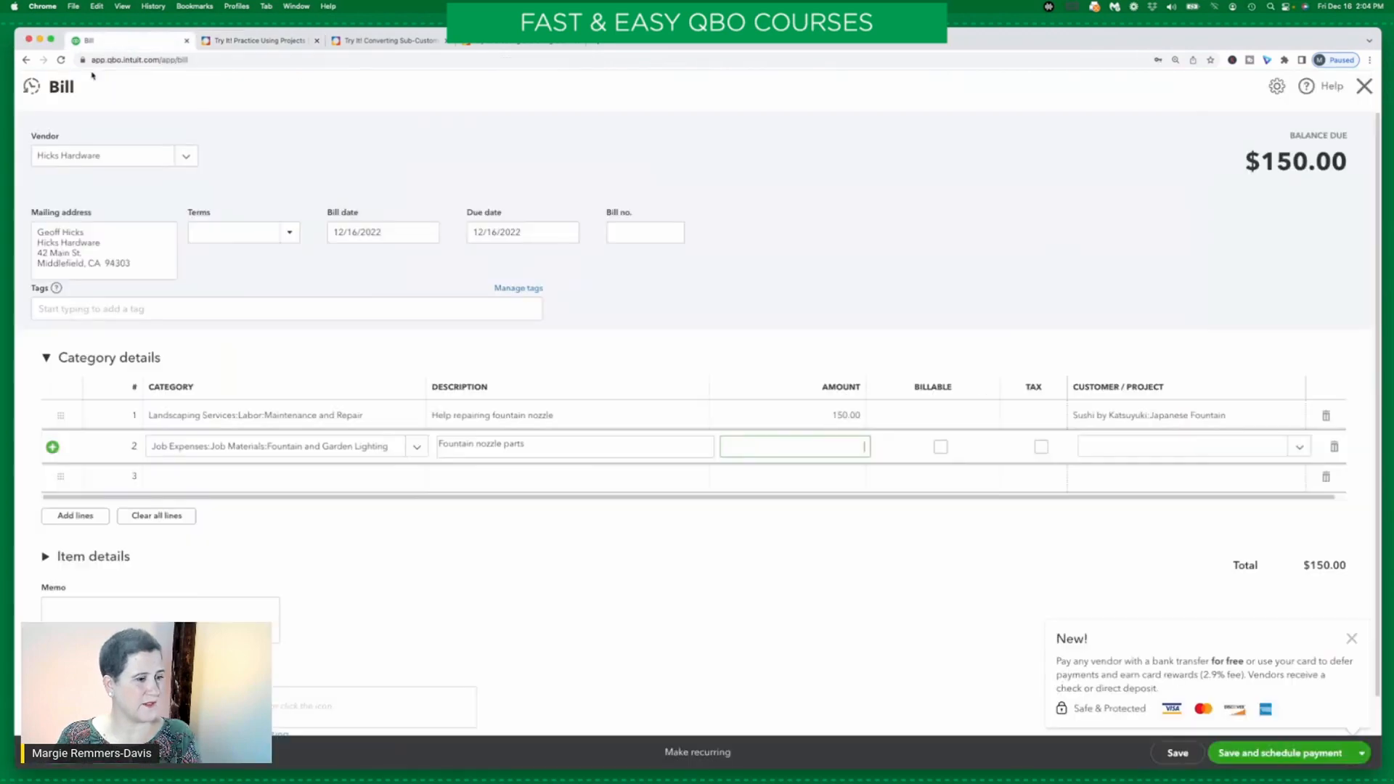
type(".50")
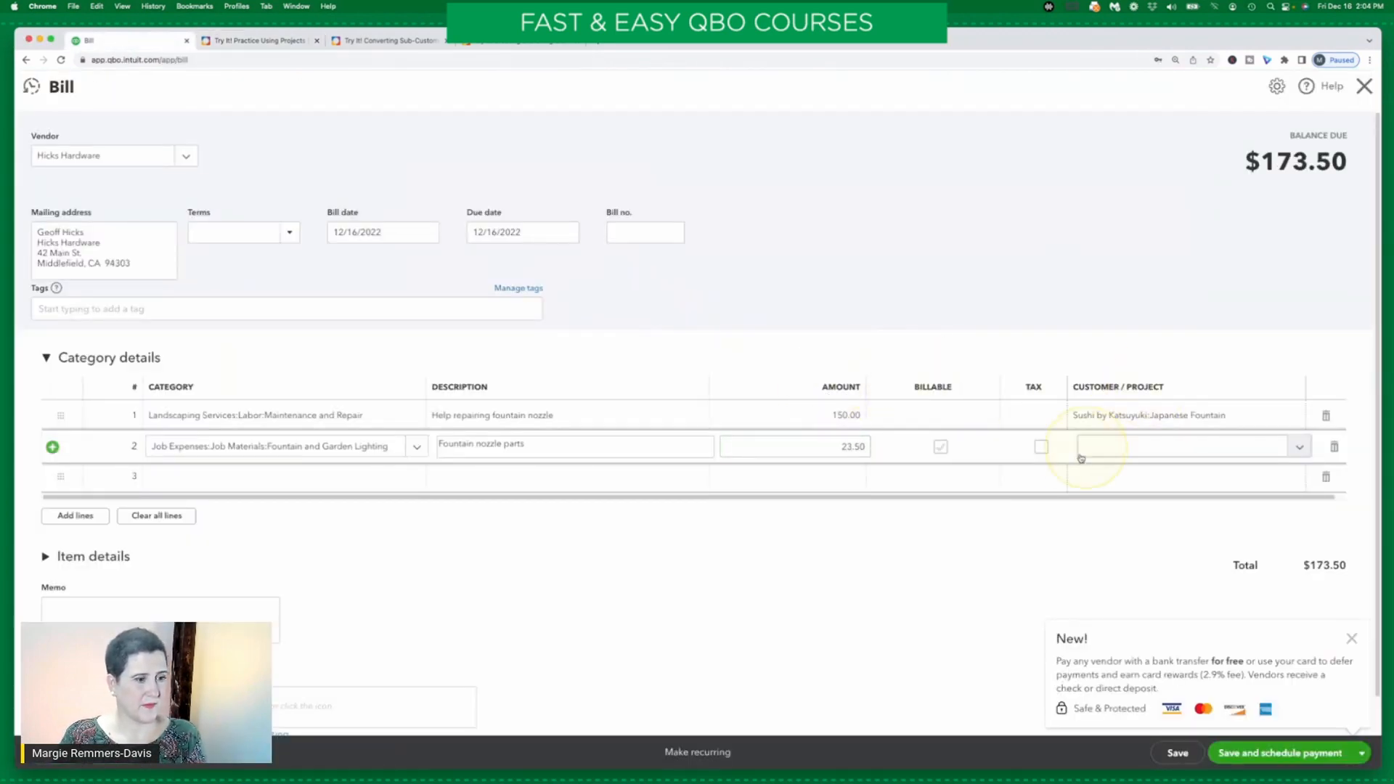
left_click(1130, 451)
type("foun")
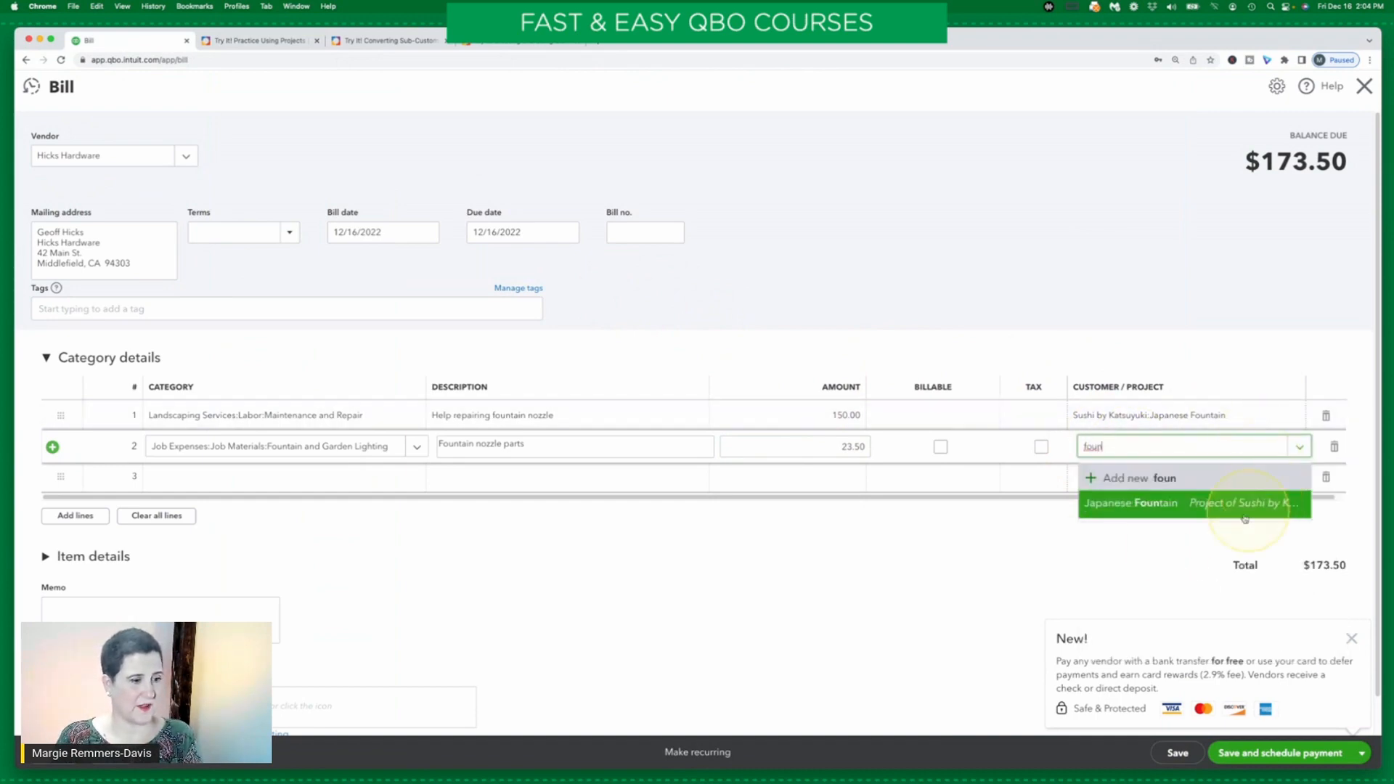
left_click(1191, 502)
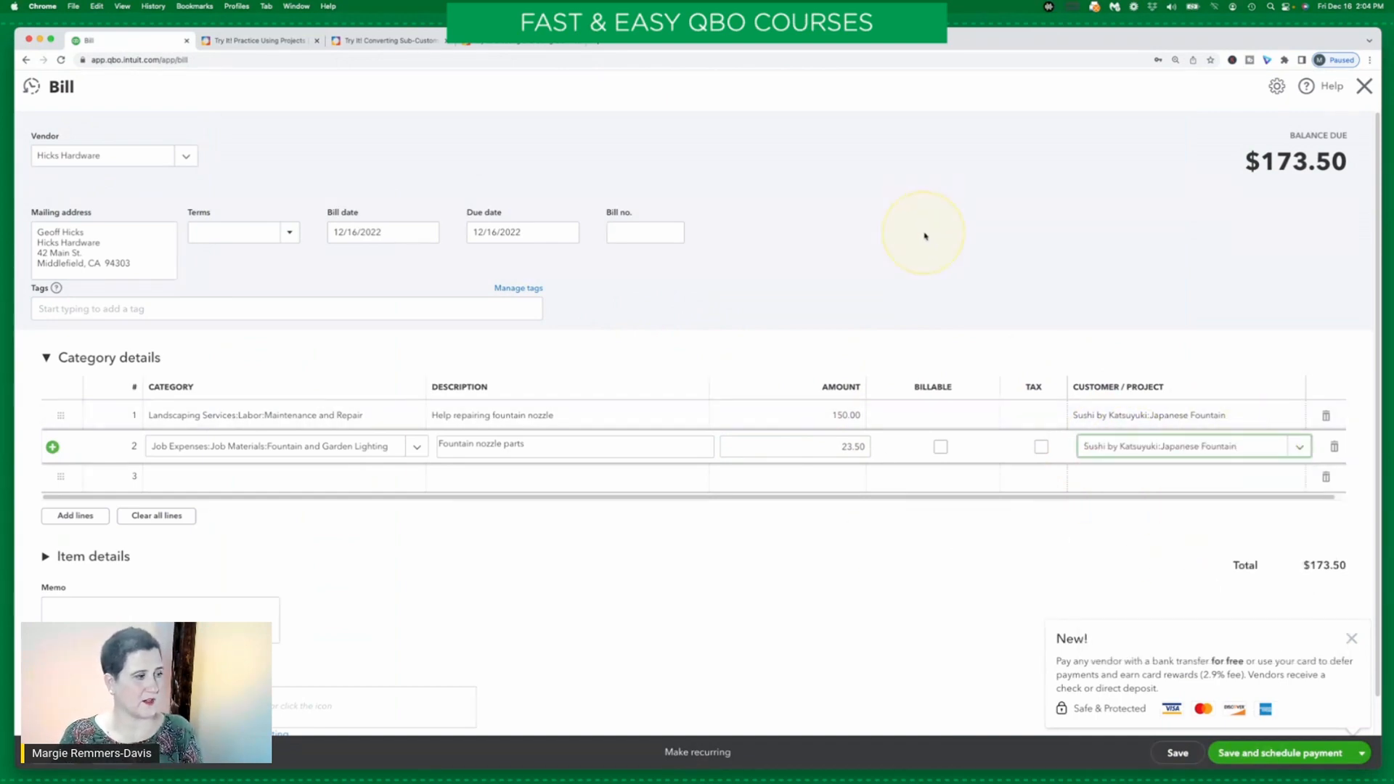
Check the Hicks Hardware bill for the Japanese Fountain project against exercise Step 5, and save and close it
left_click(934, 238)
left_click(1351, 640)
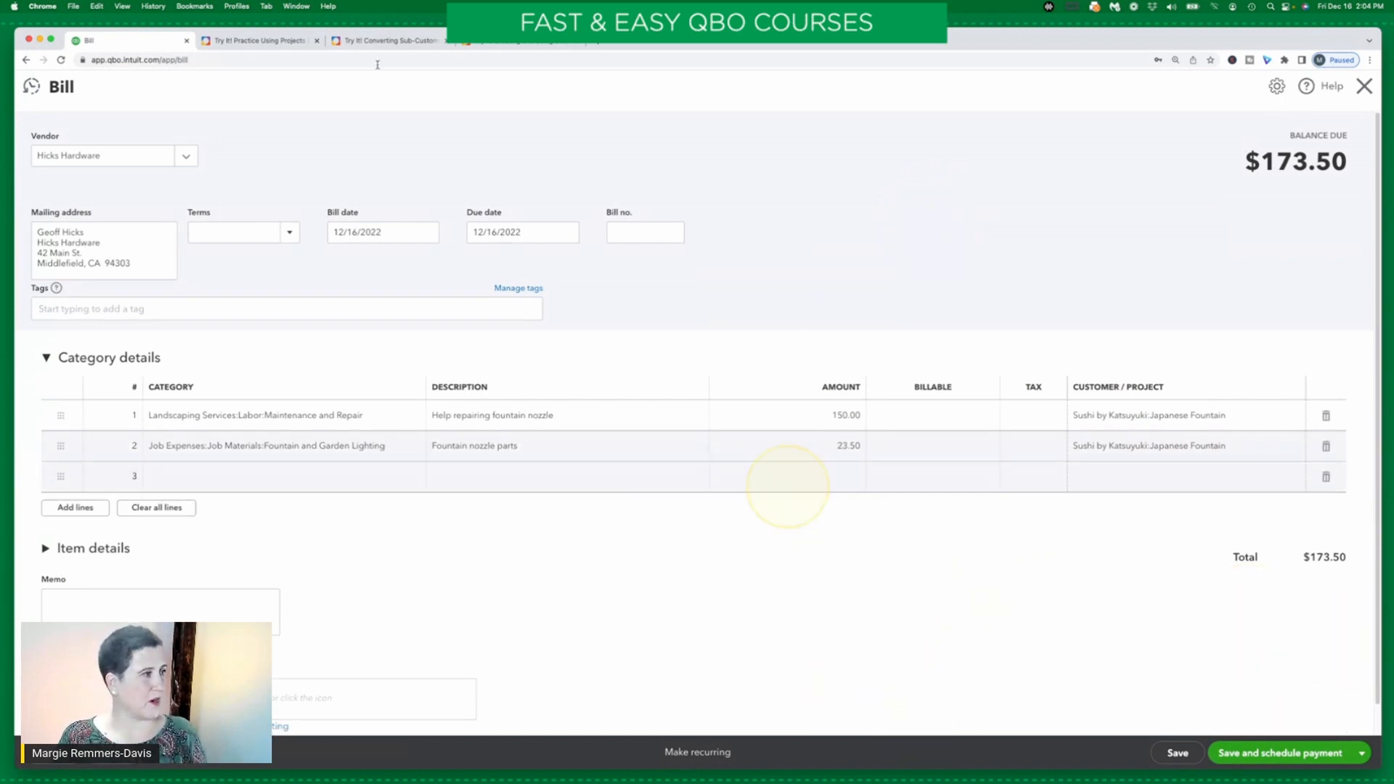
left_click(256, 42)
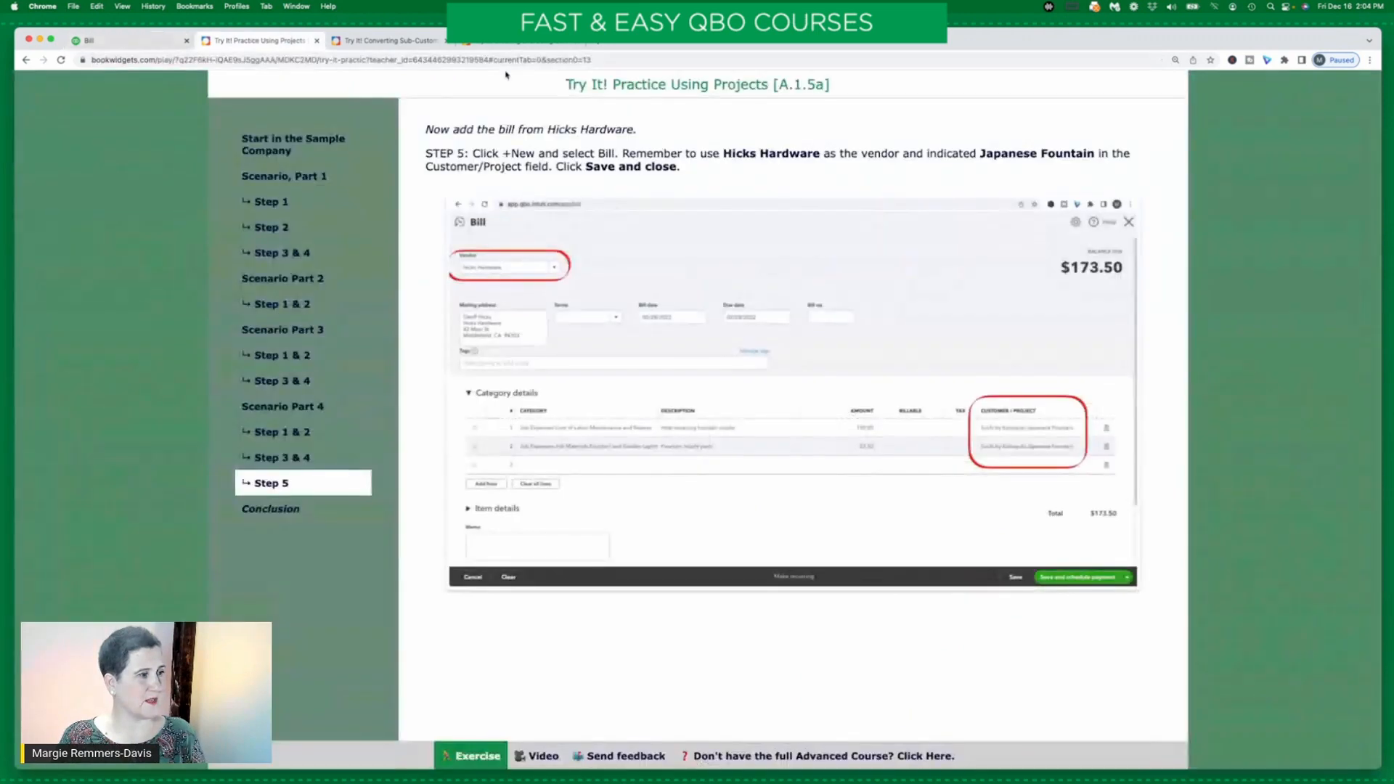
left_click(140, 41)
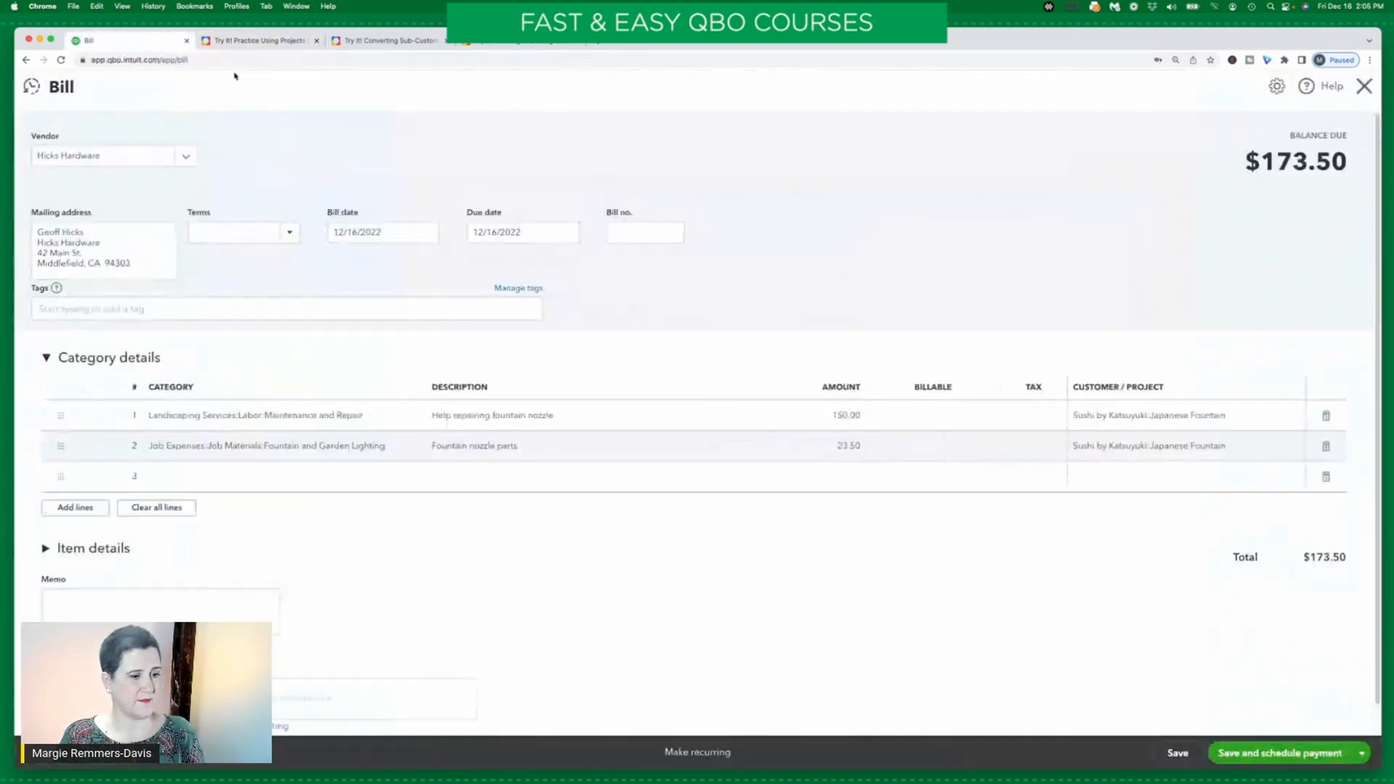
left_click(1363, 752)
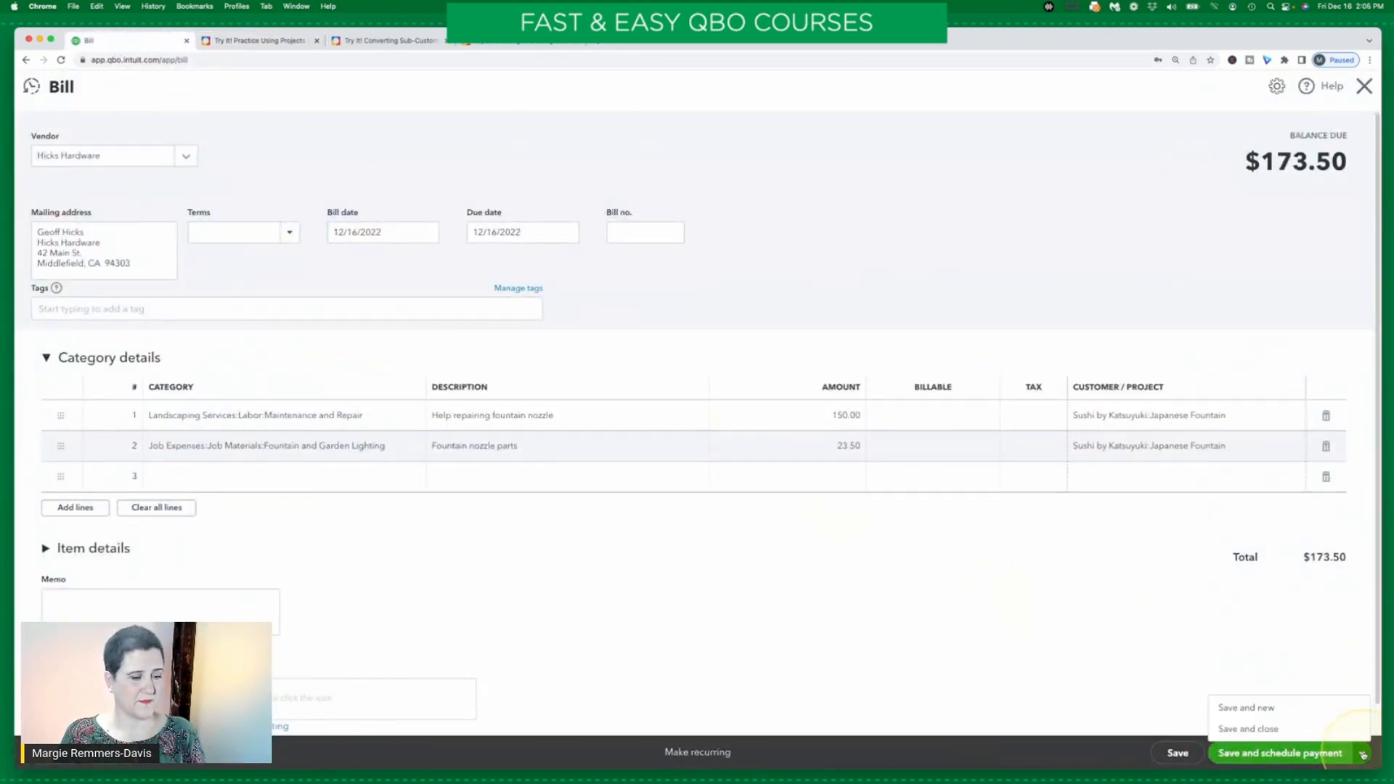
left_click(1245, 729)
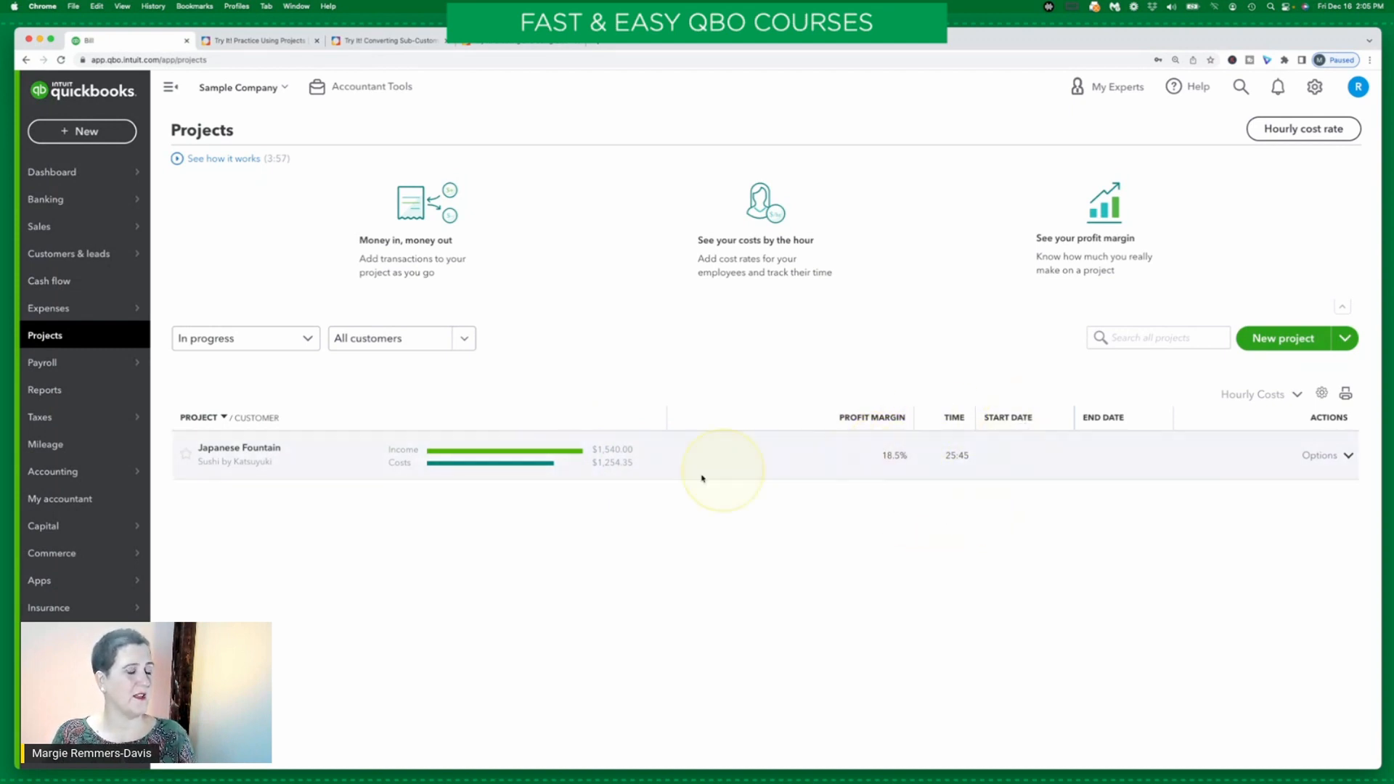
Examine the Japanese Fountain project's job expenses down to the Fountain and Garden Lighting transaction report, and return to the project details
left_click(265, 450)
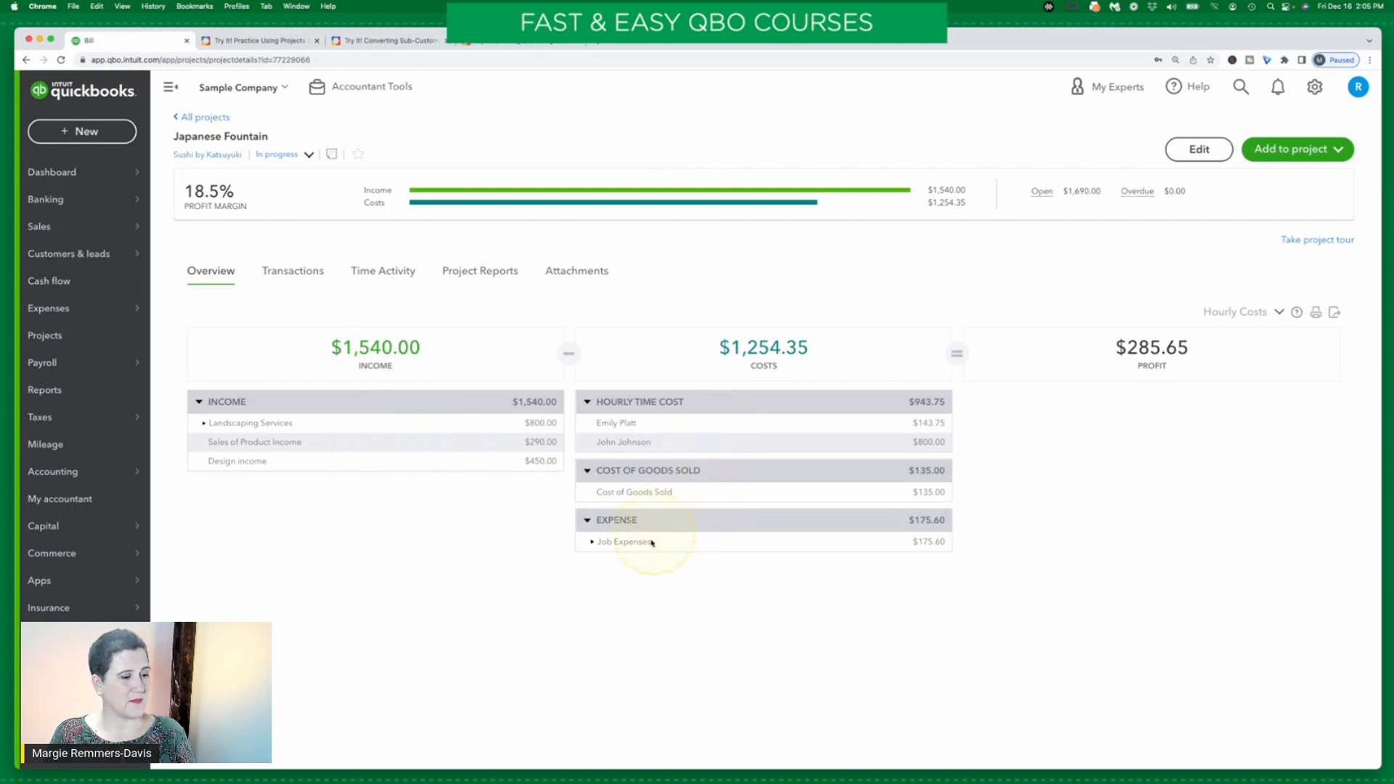
left_click(591, 541)
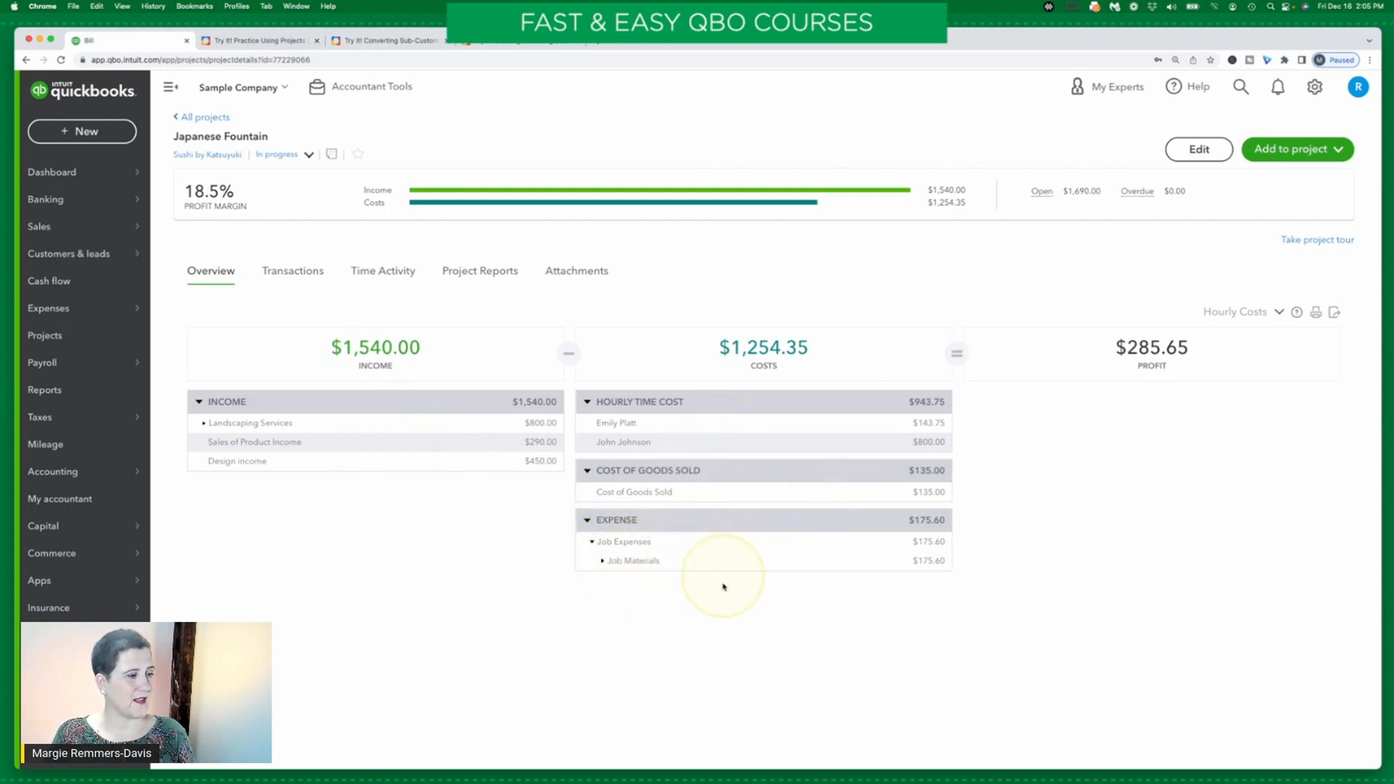
left_click(602, 561)
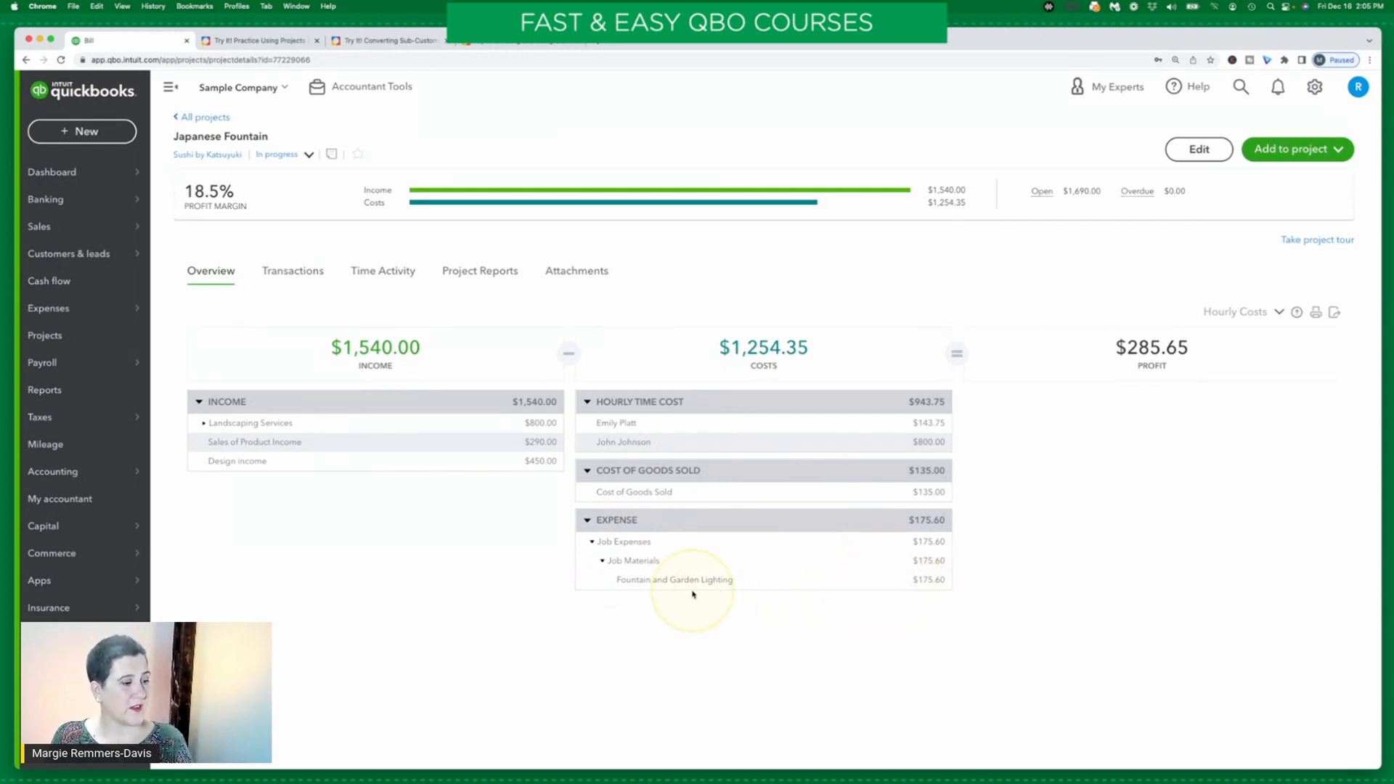
left_click(927, 581)
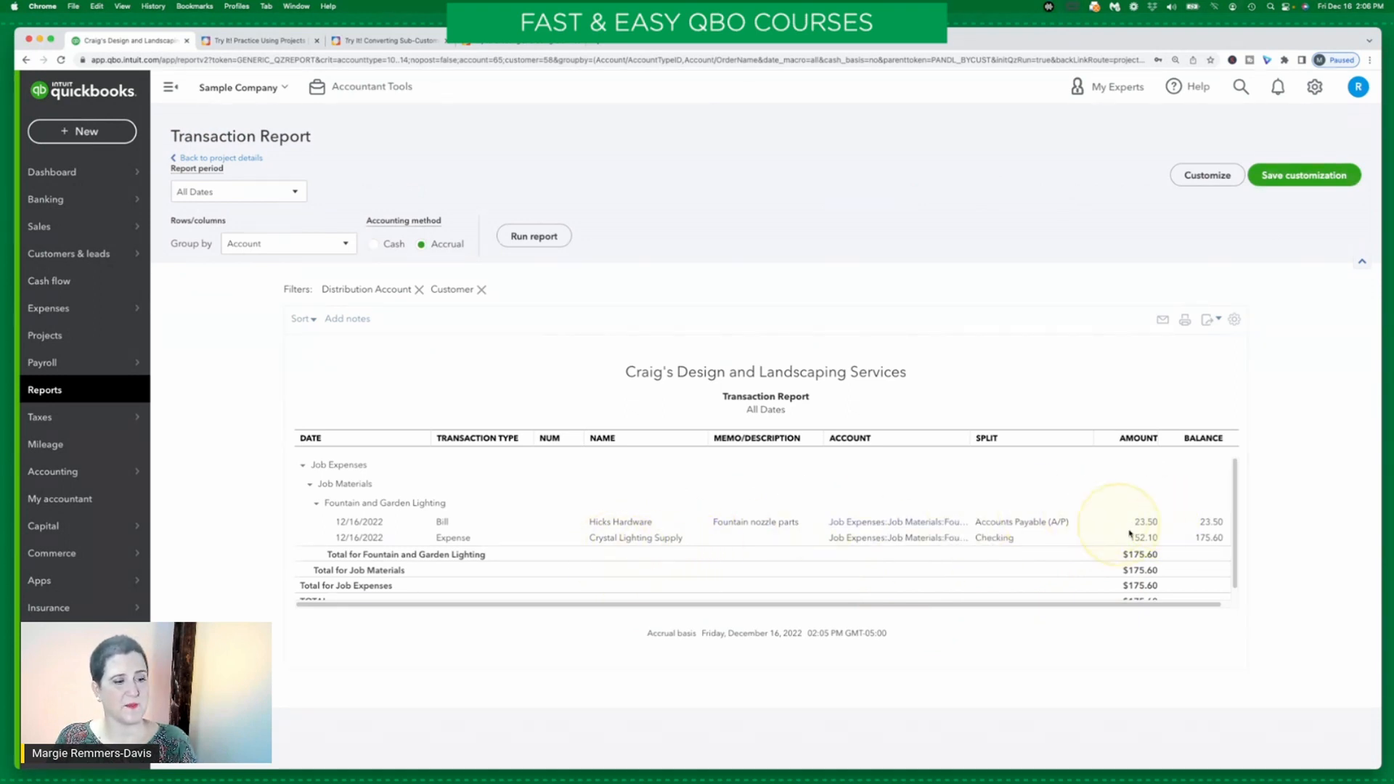
left_click(217, 157)
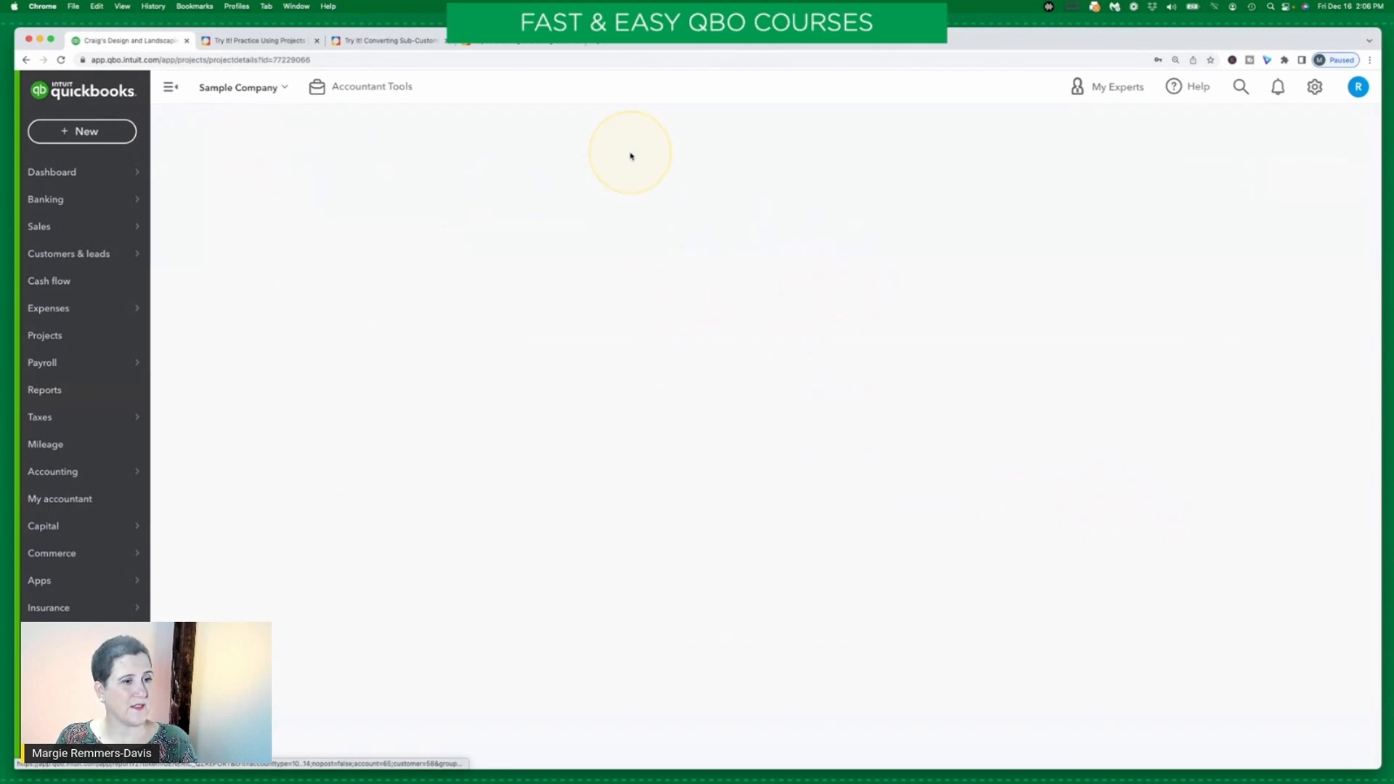
Read the Conclusion of the Practice Using Projects exercise and compare its profit margin with the Japanese Fountain project overview
left_click(258, 38)
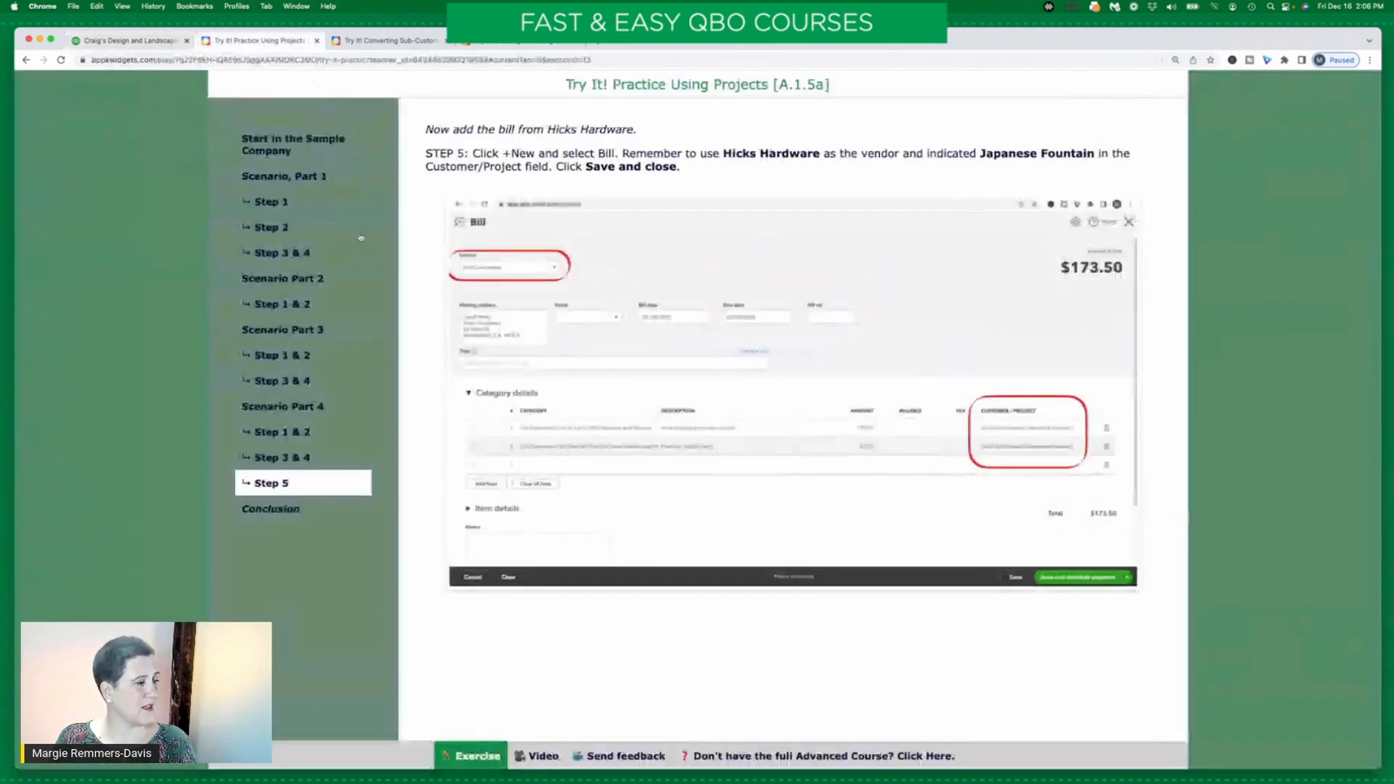
left_click(288, 510)
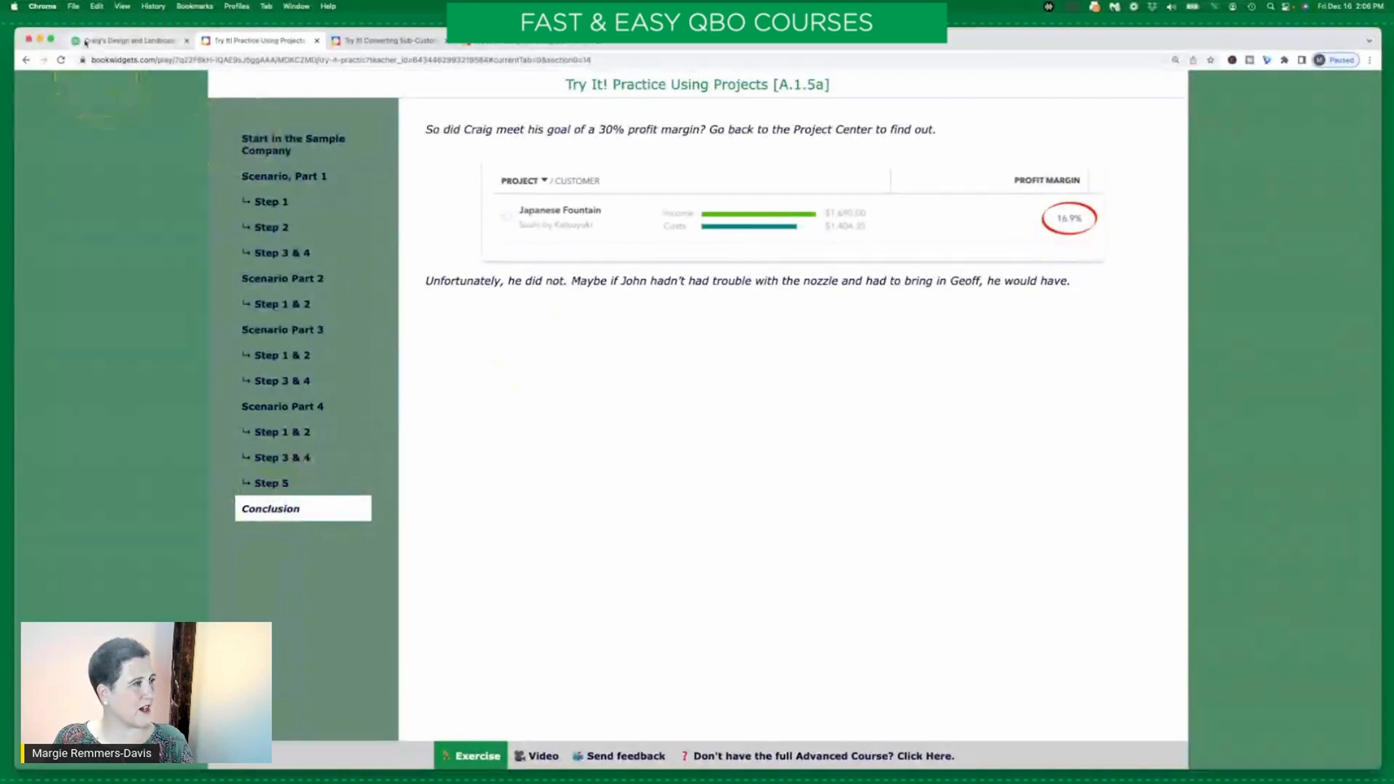
left_click(114, 42)
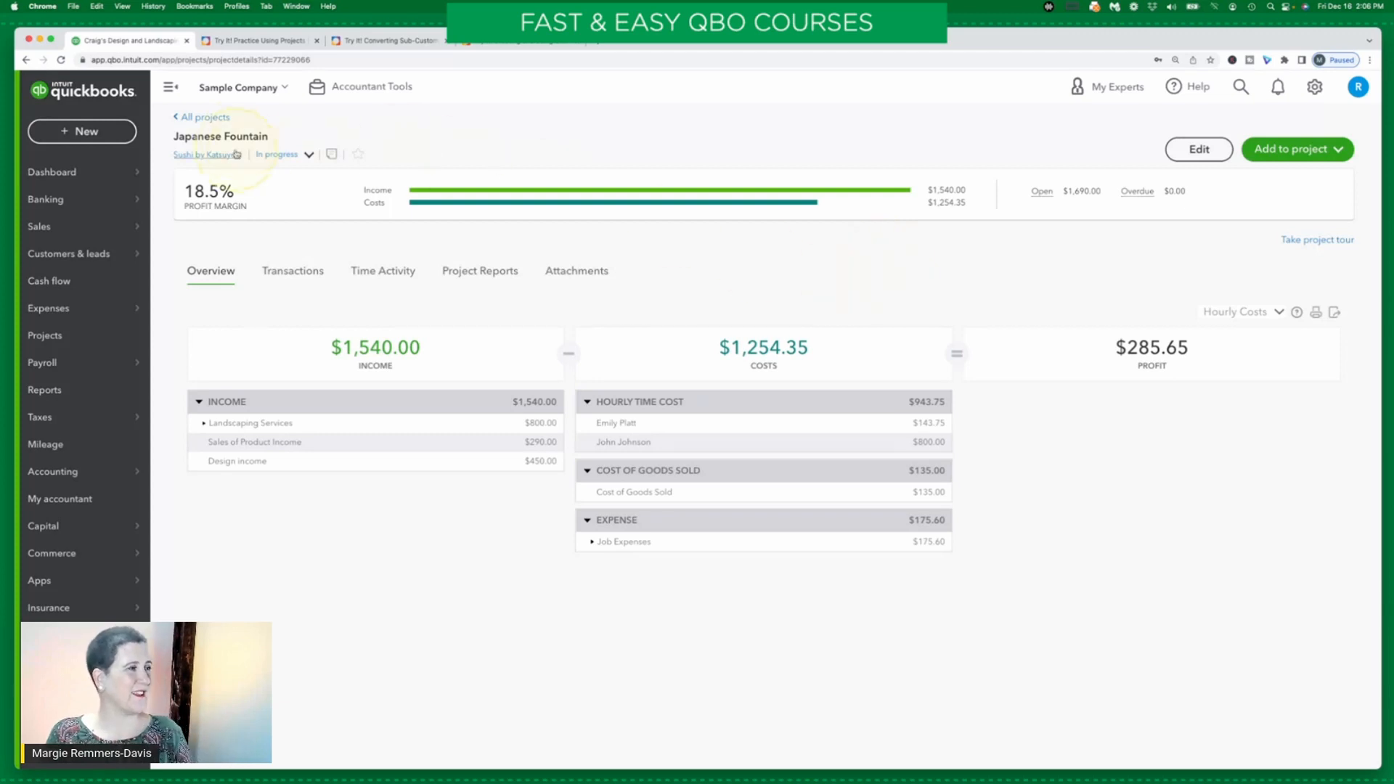
left_click(259, 41)
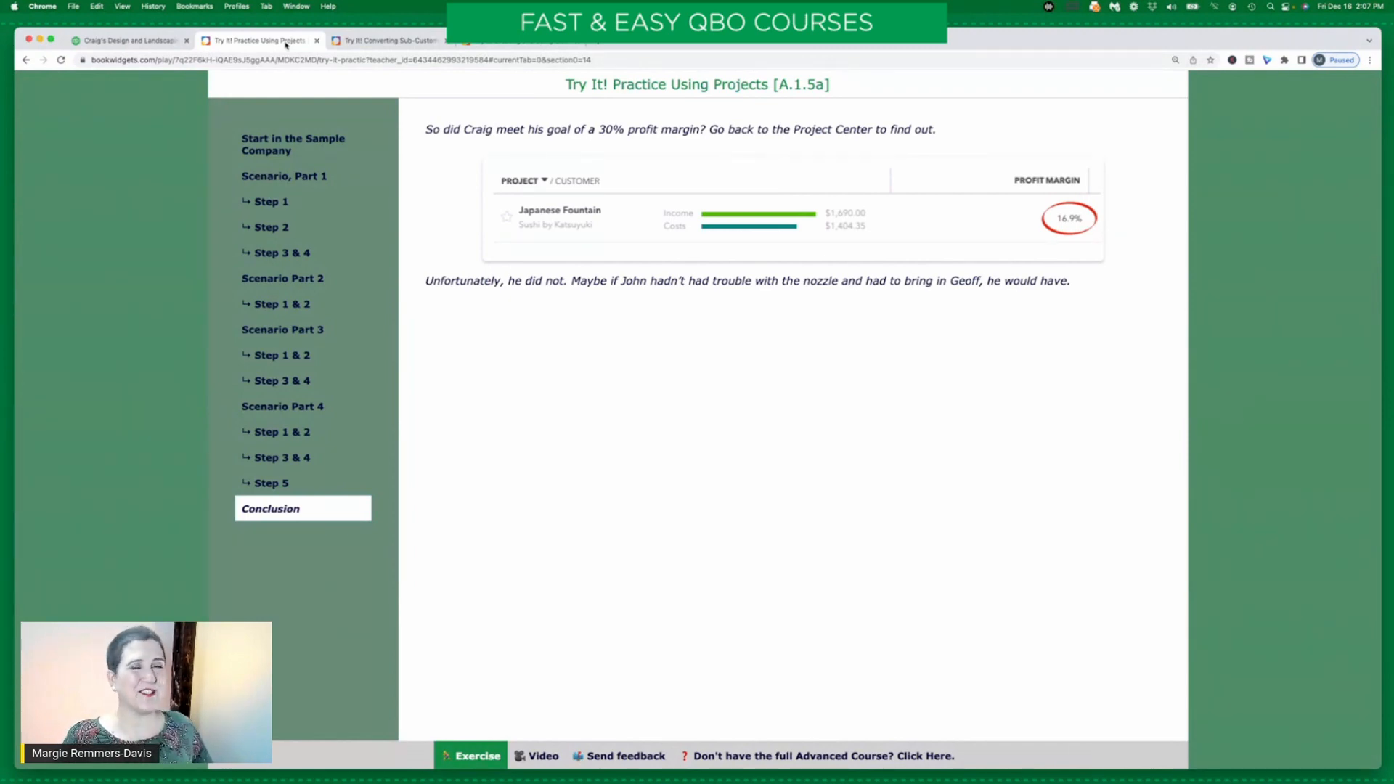
left_click(375, 40)
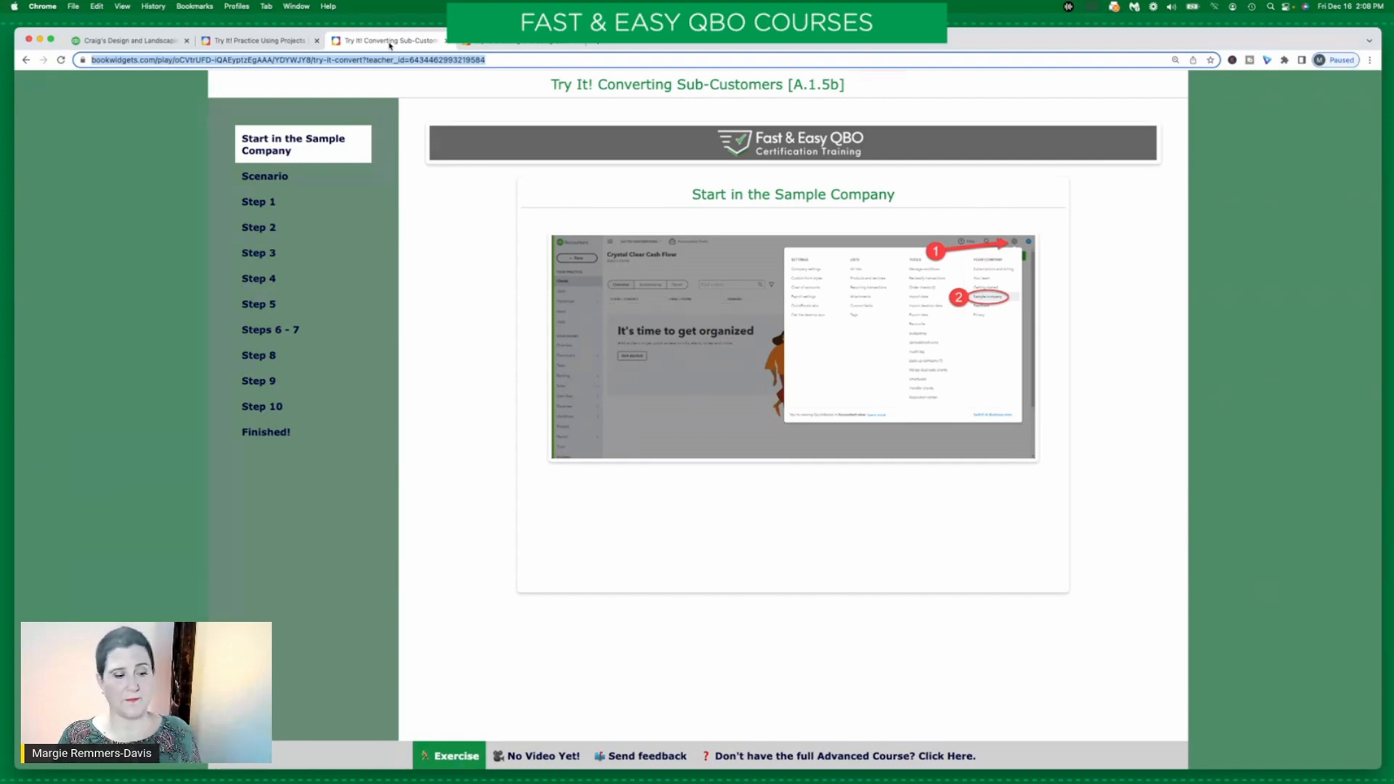
left_click(278, 43)
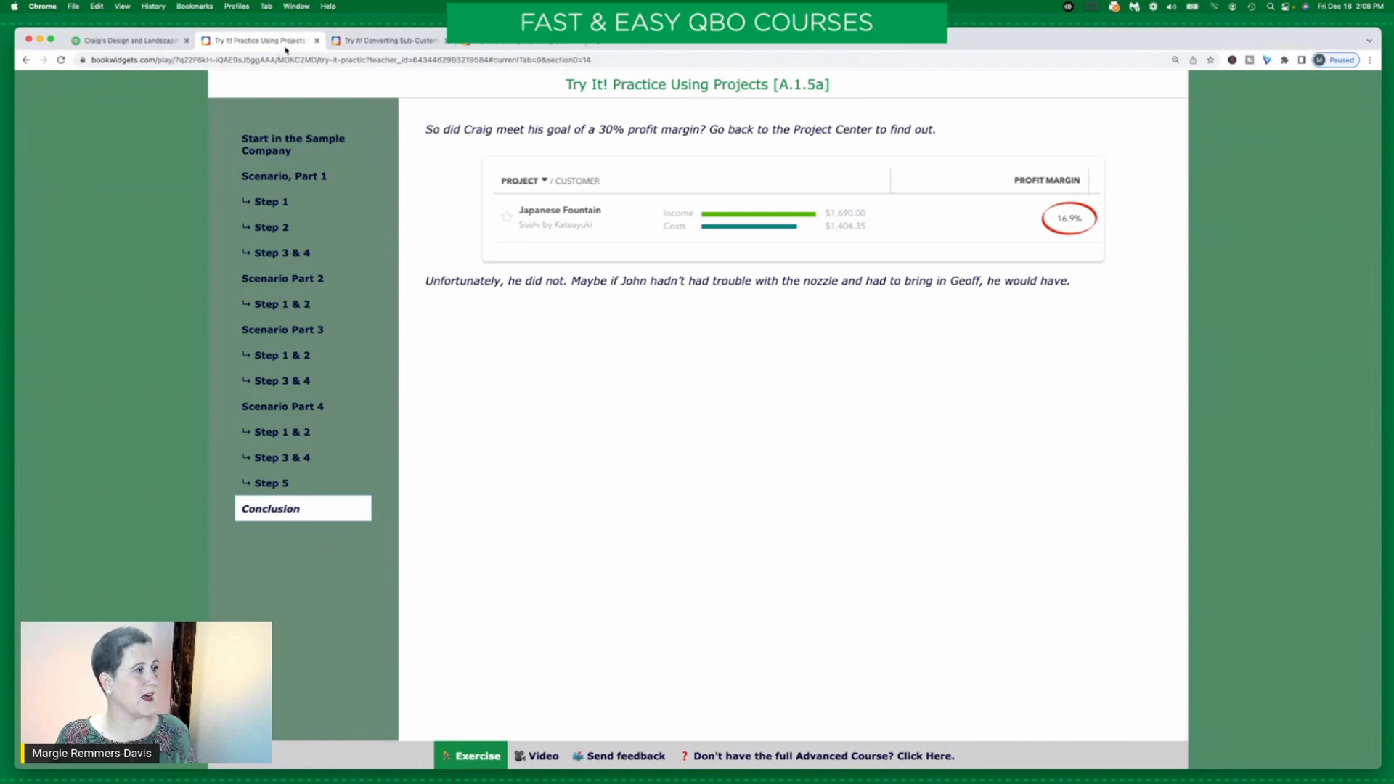
Switch to the Converting Sub-Customers exercise and read its instructions from the Scenario through Step 4, dismissing the Dropbox setup window
left_click(389, 42)
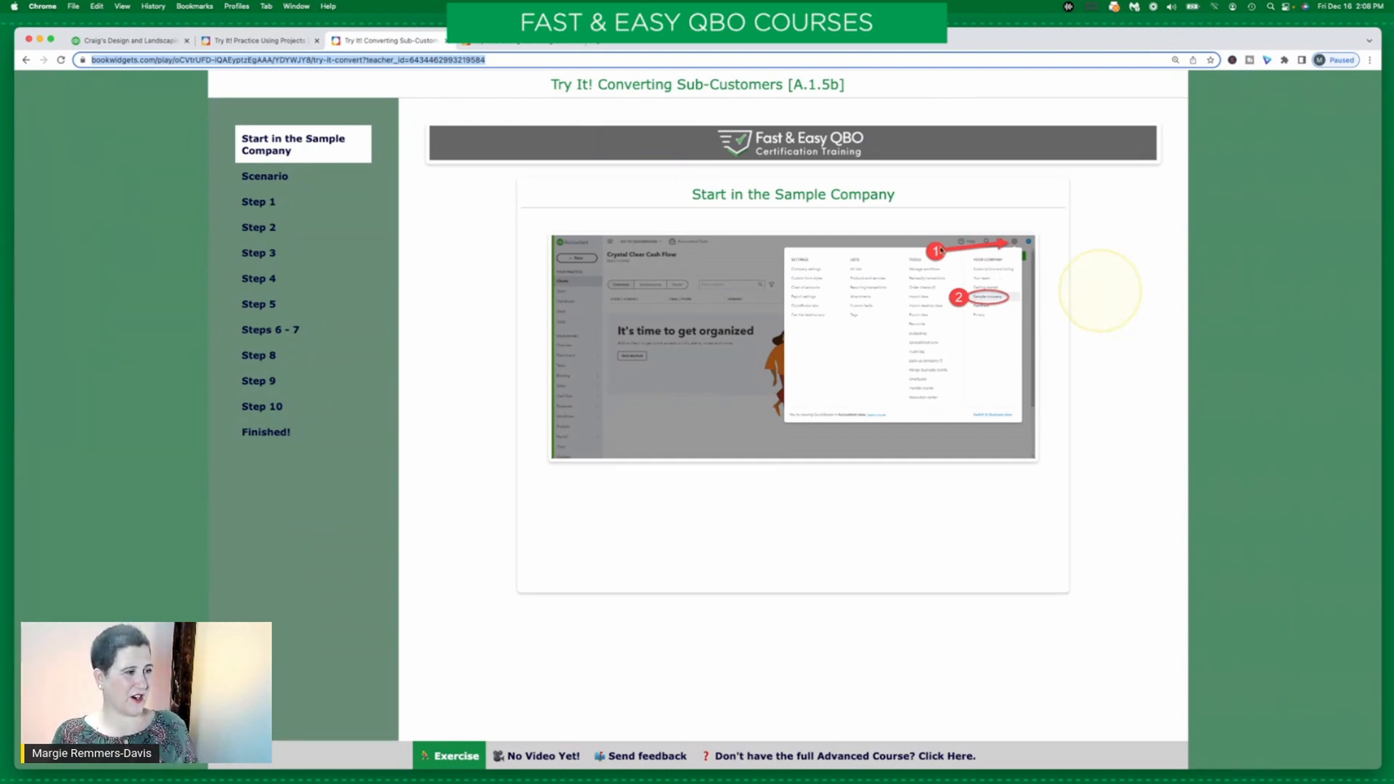
left_click(315, 181)
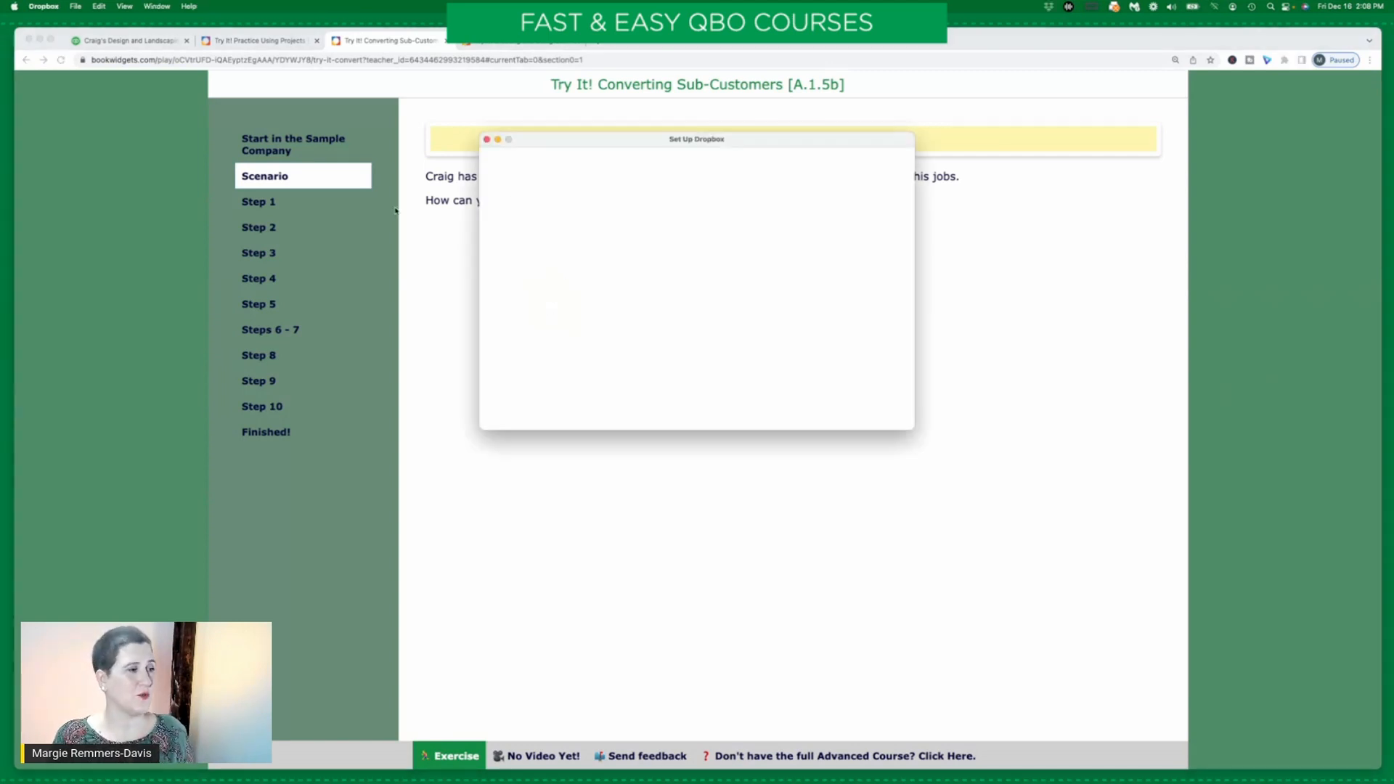
left_click(487, 140)
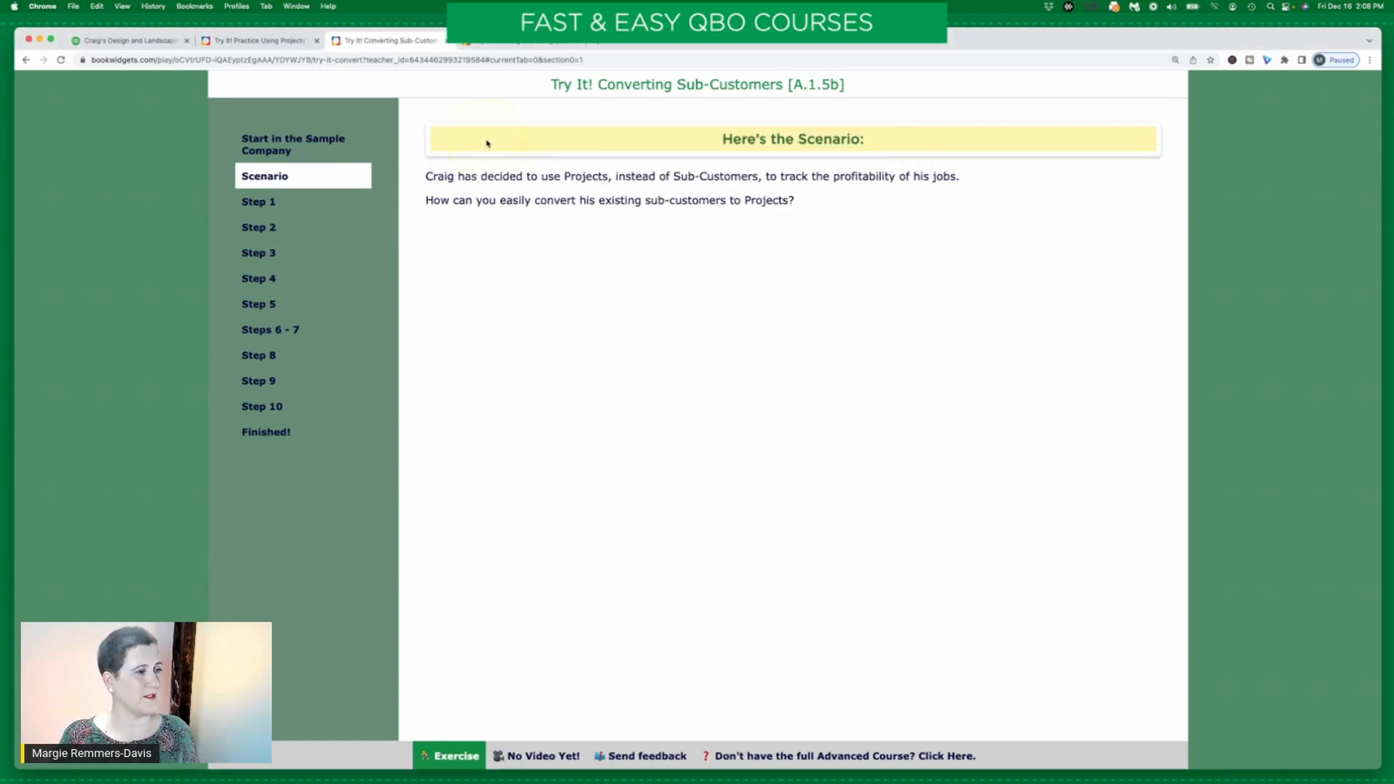
left_click(258, 204)
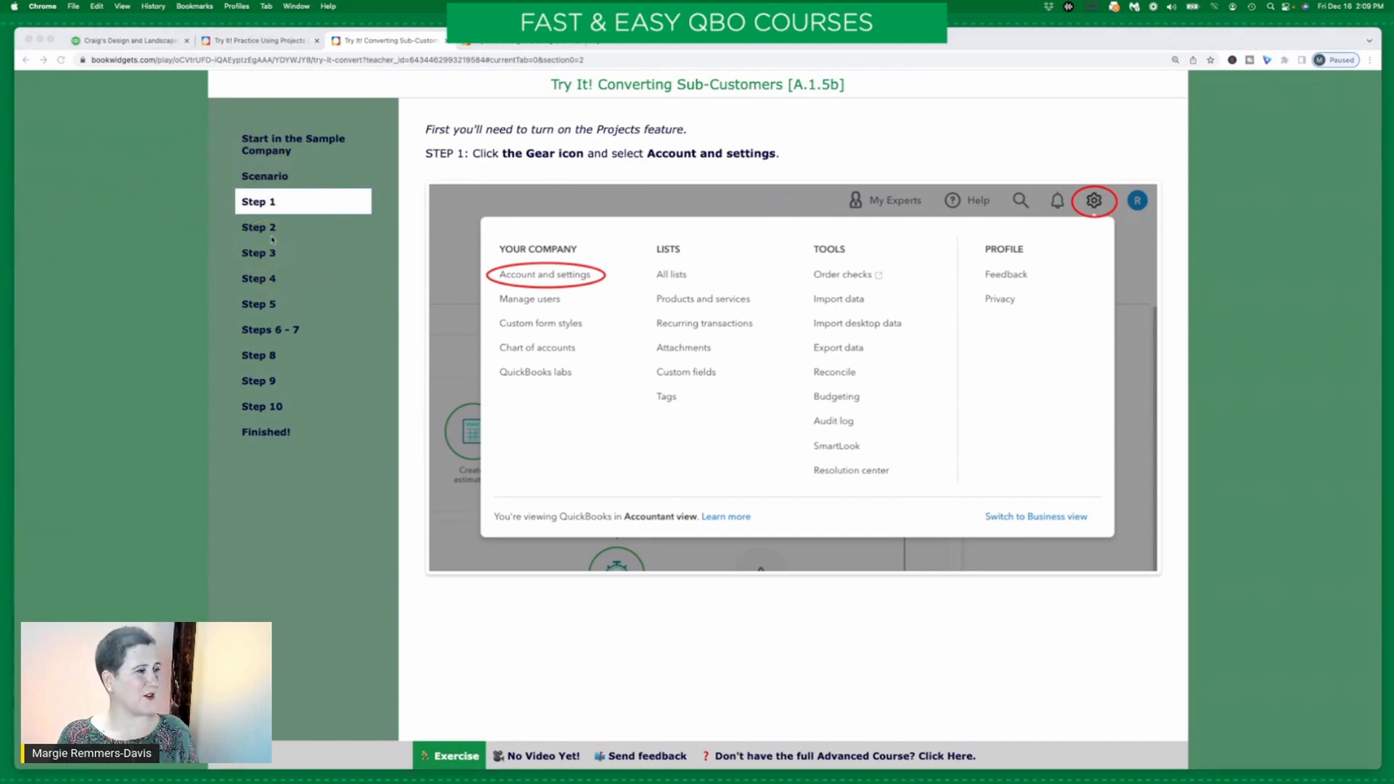
left_click(274, 229)
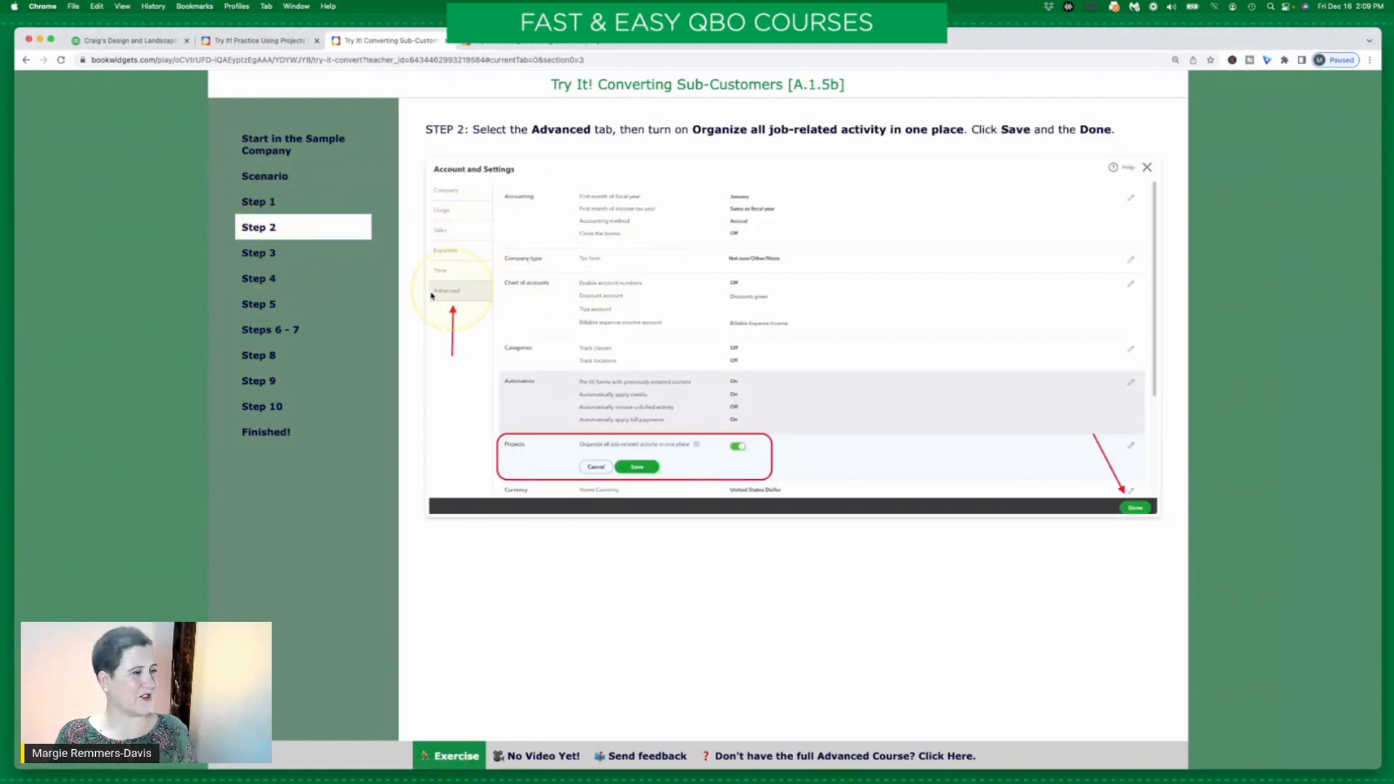
left_click(260, 254)
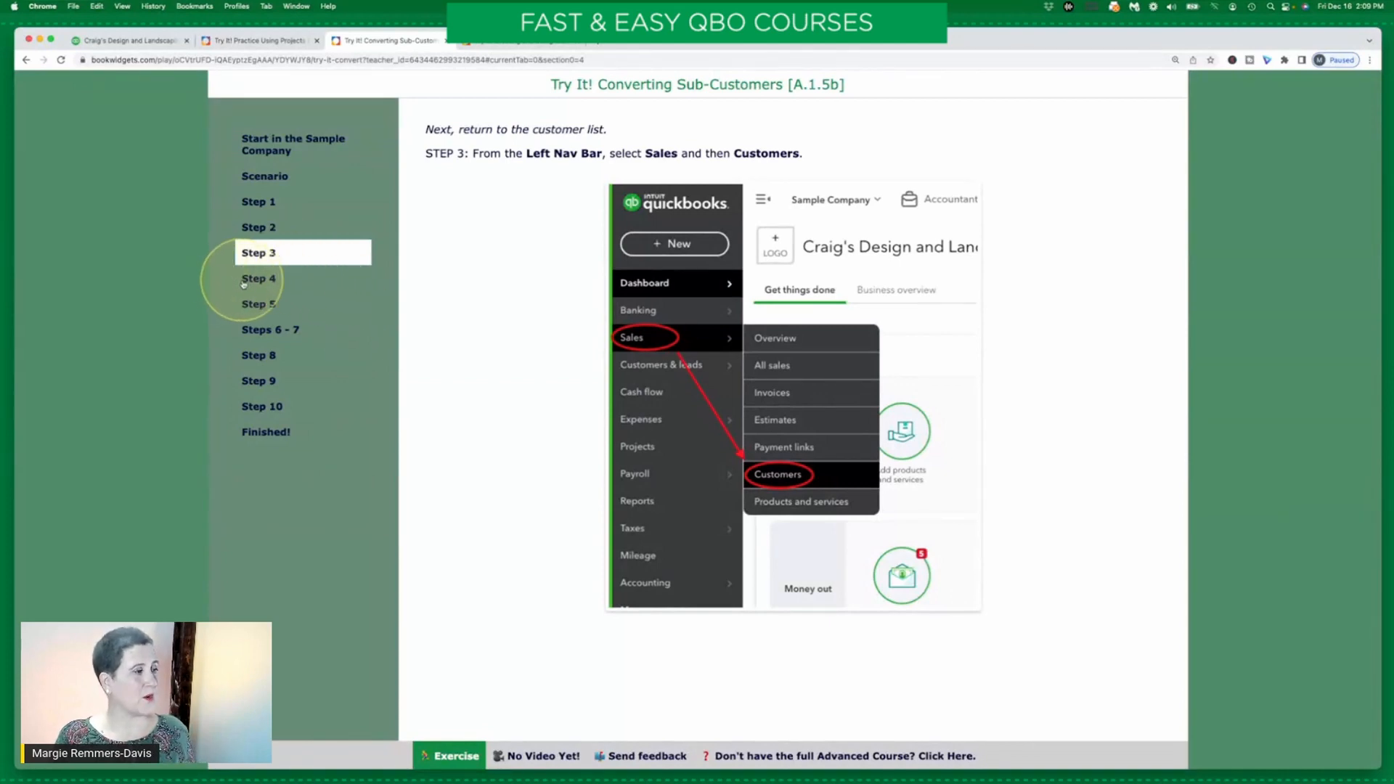
left_click(261, 282)
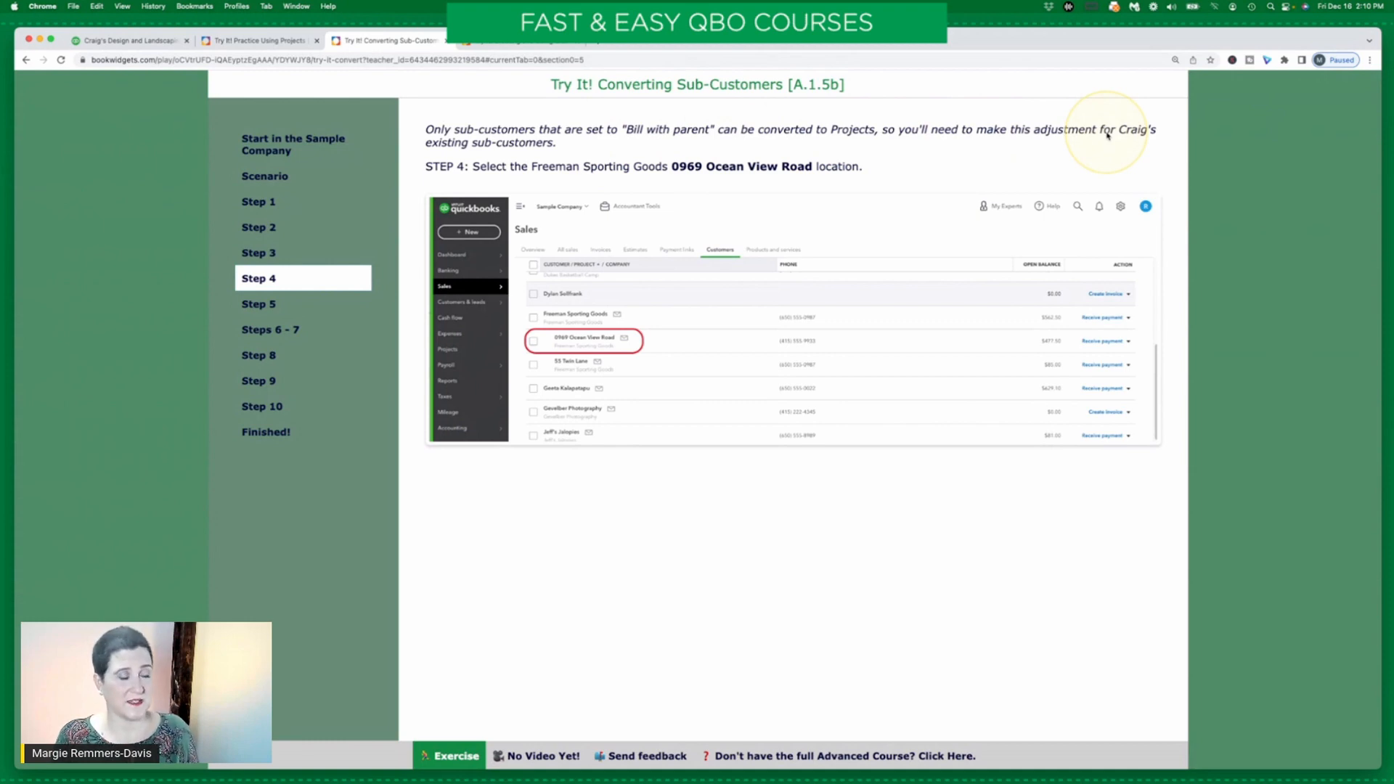
Switch back to QuickBooks and open the first sub-customer under Freeman Sporting Goods from the customer list
left_click(148, 42)
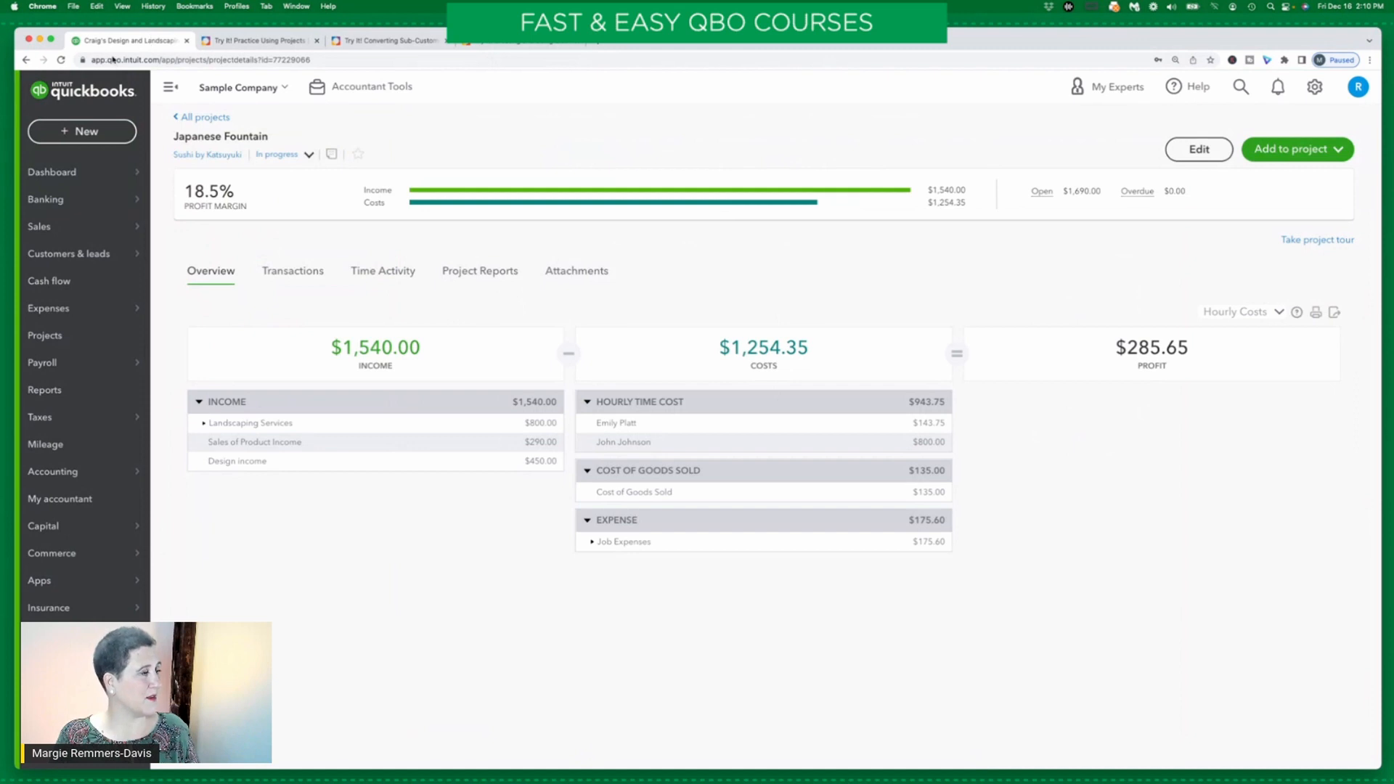
mouse_move(67, 227)
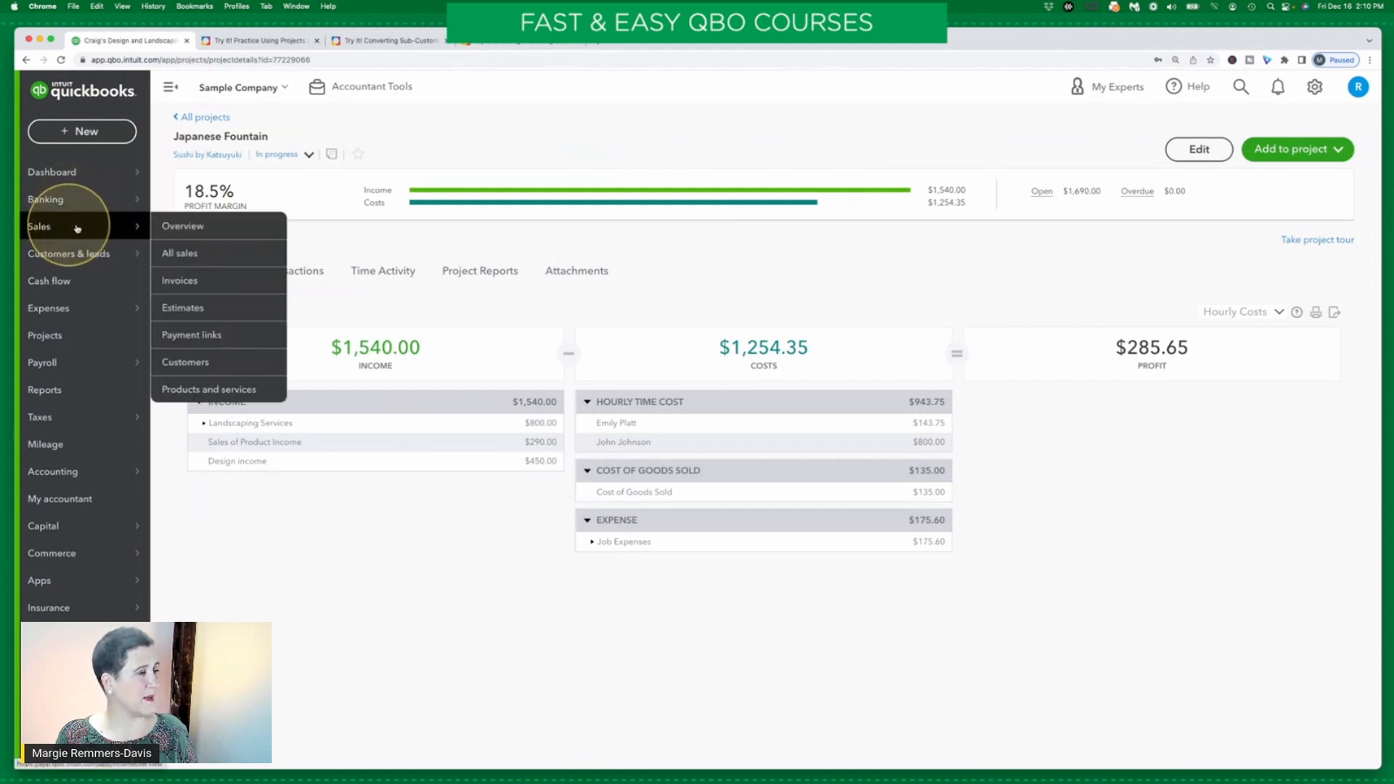
left_click(211, 369)
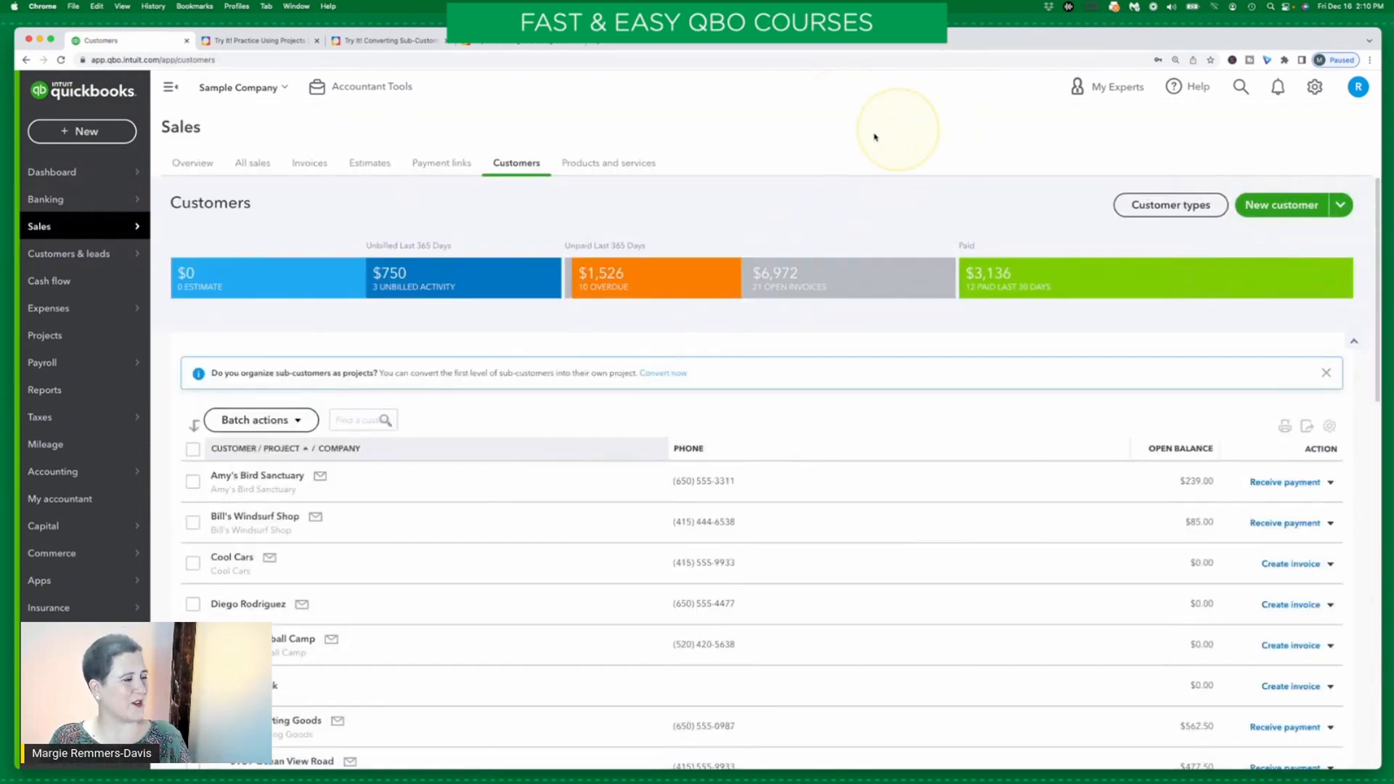
scroll(638, 460, "down", 6)
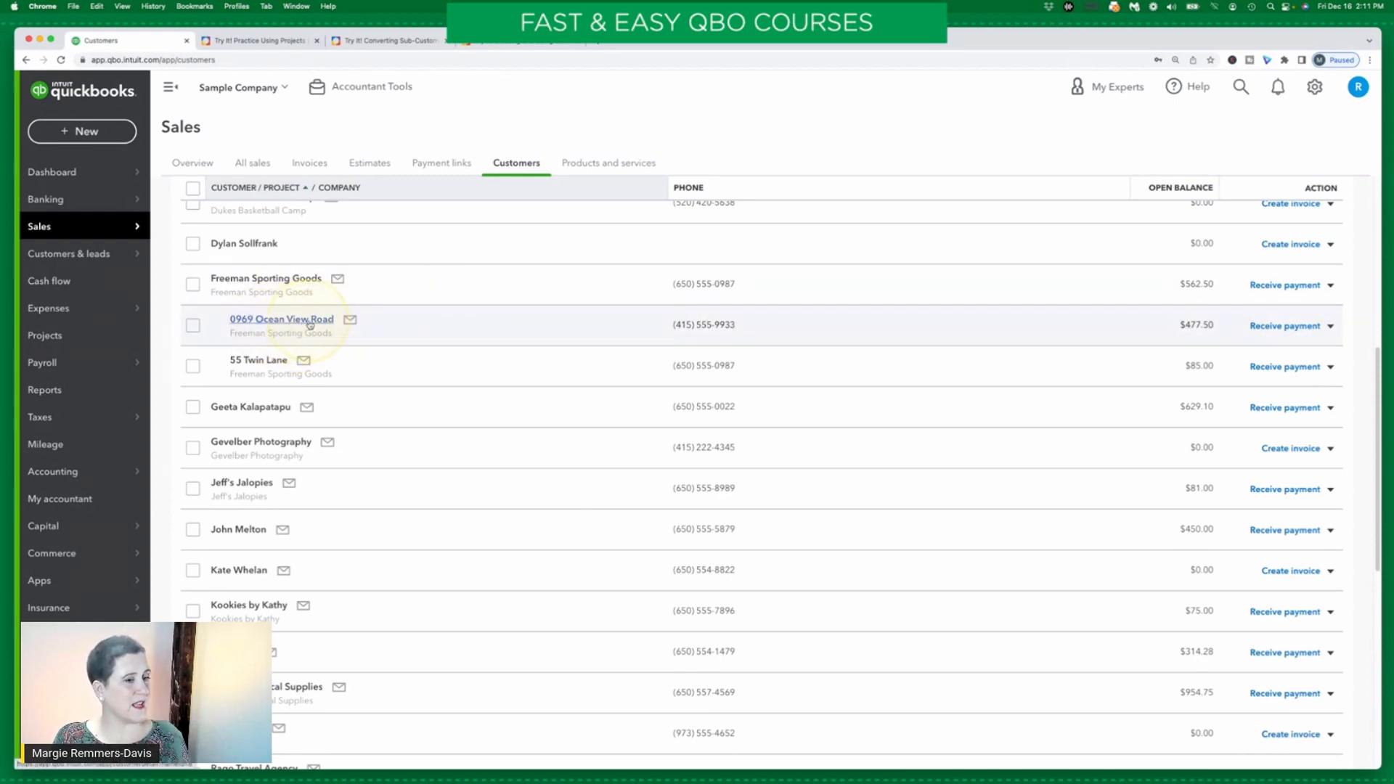
left_click(321, 321)
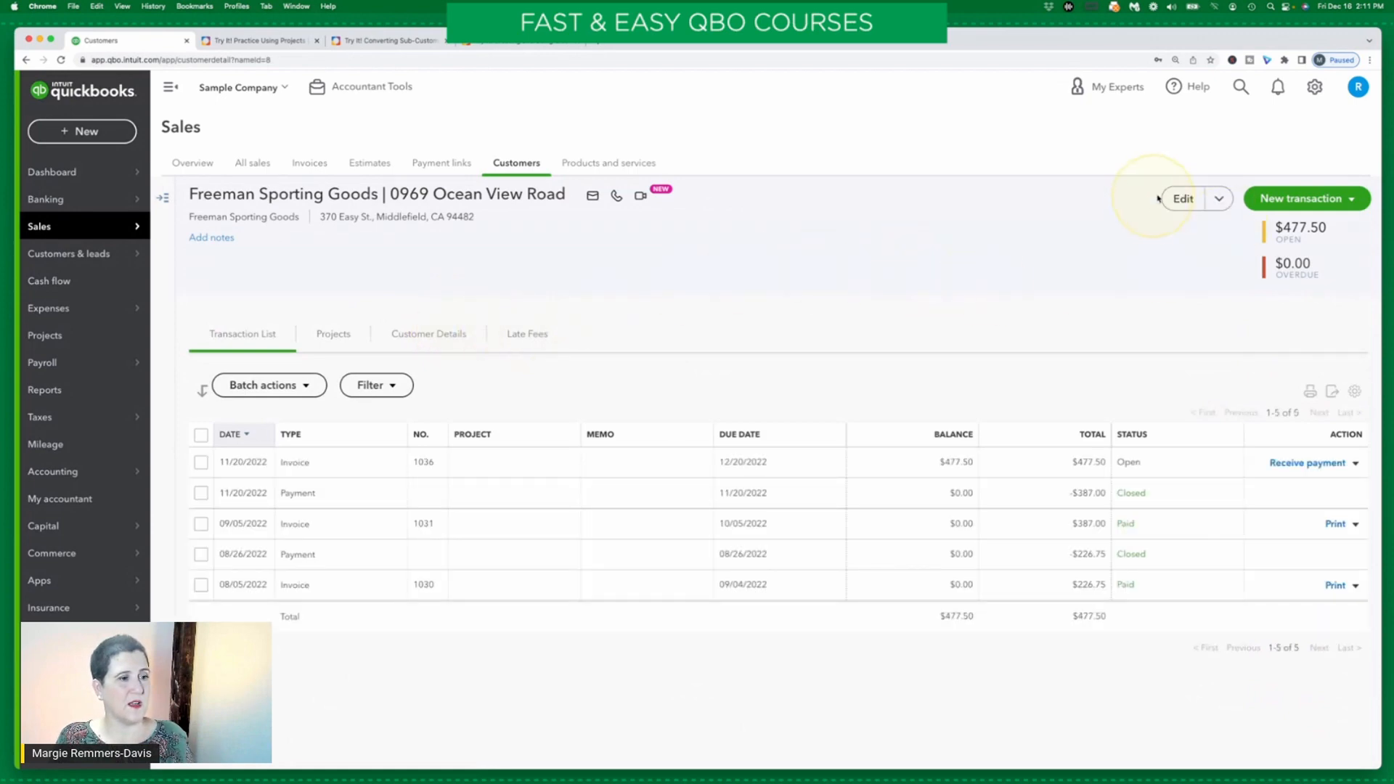
Enable Bill parent customer for this Freeman Sporting Goods sub-customer, save the record and return to the customer list
left_click(1183, 198)
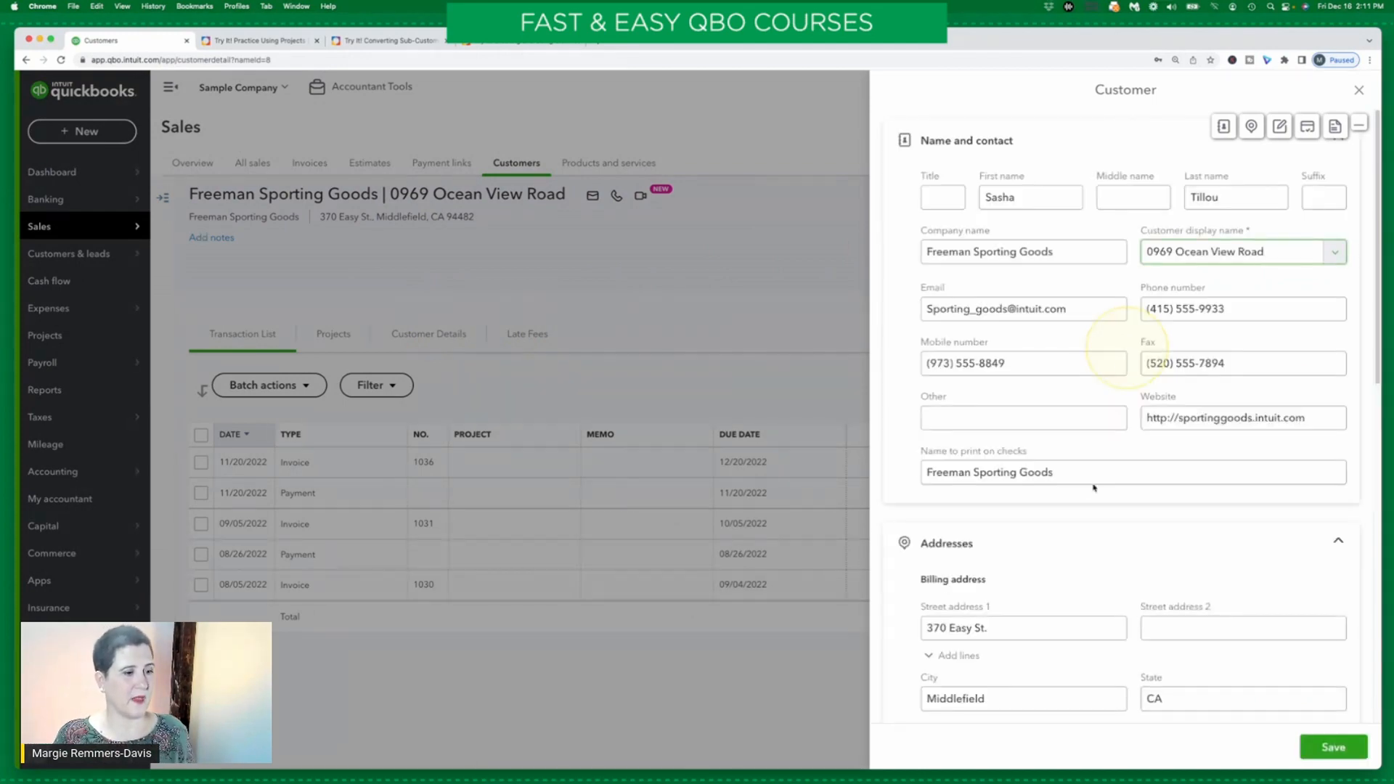
scroll(1091, 495, "down", 6)
scroll(1091, 495, "up", 2)
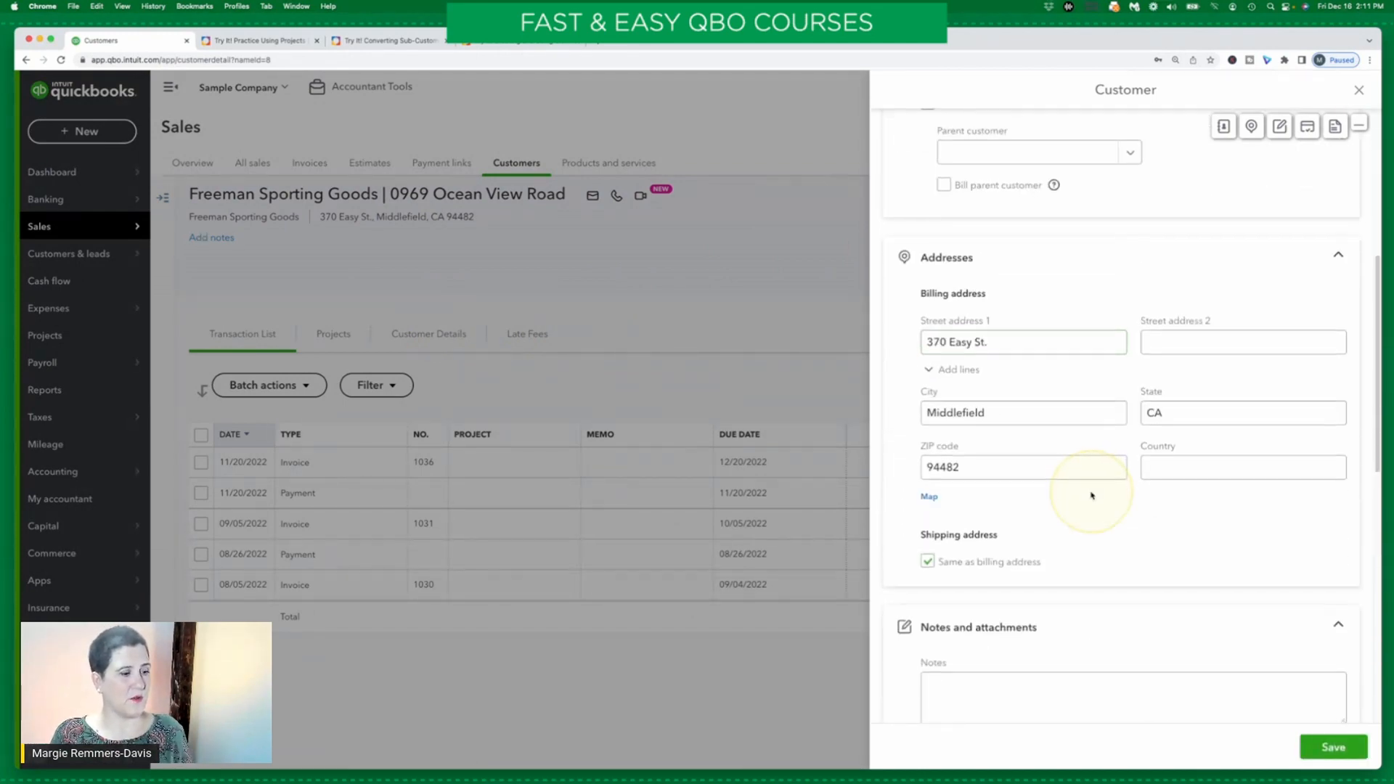
scroll(1176, 535, "down", 2)
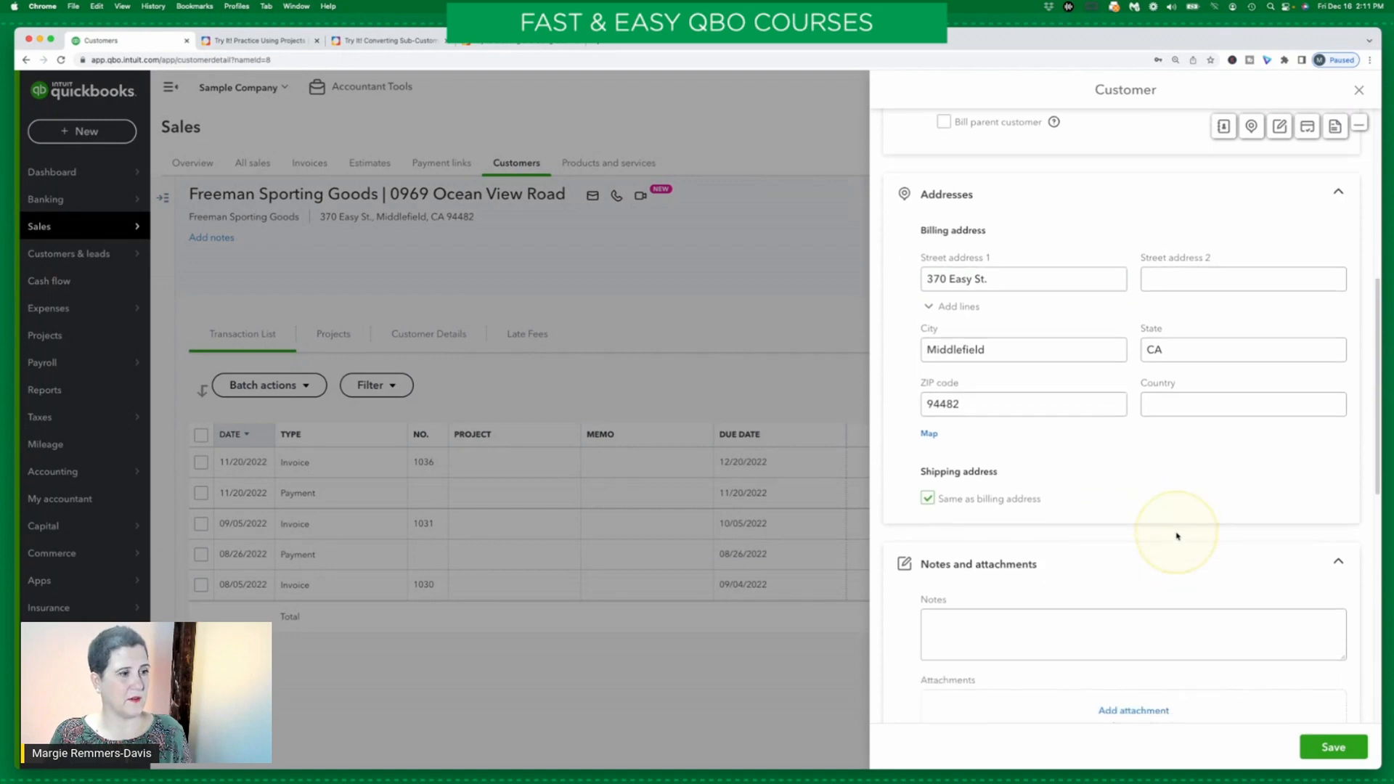
scroll(1176, 535, "up", 5)
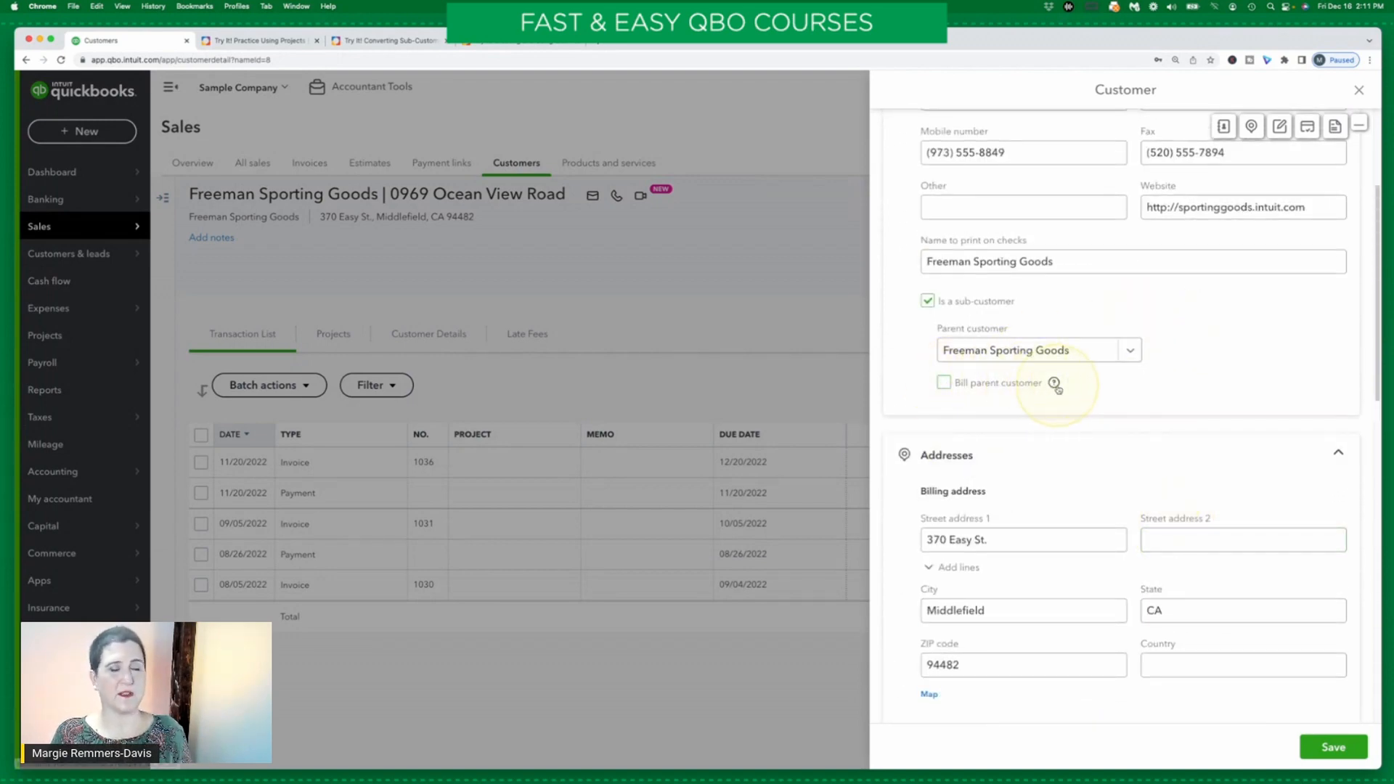
left_click(944, 382)
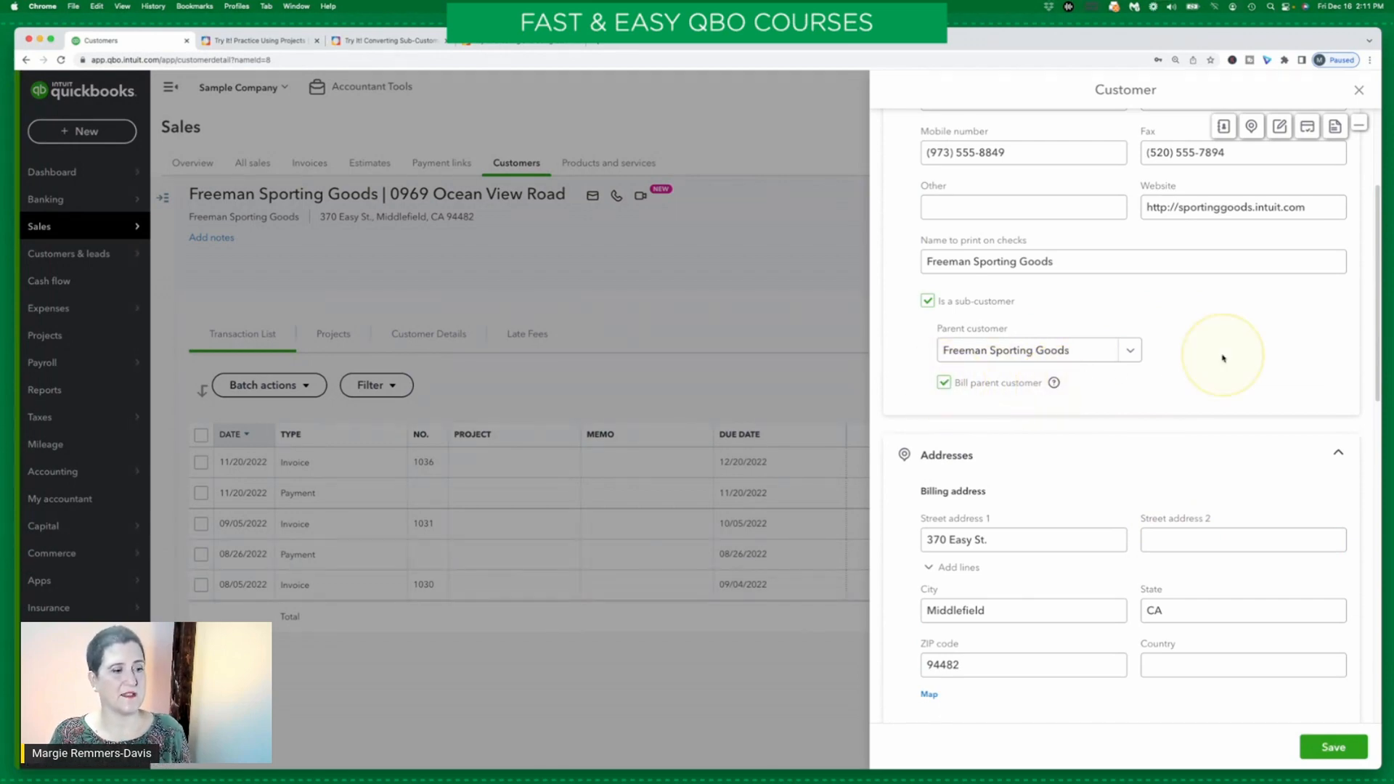
left_click(1337, 749)
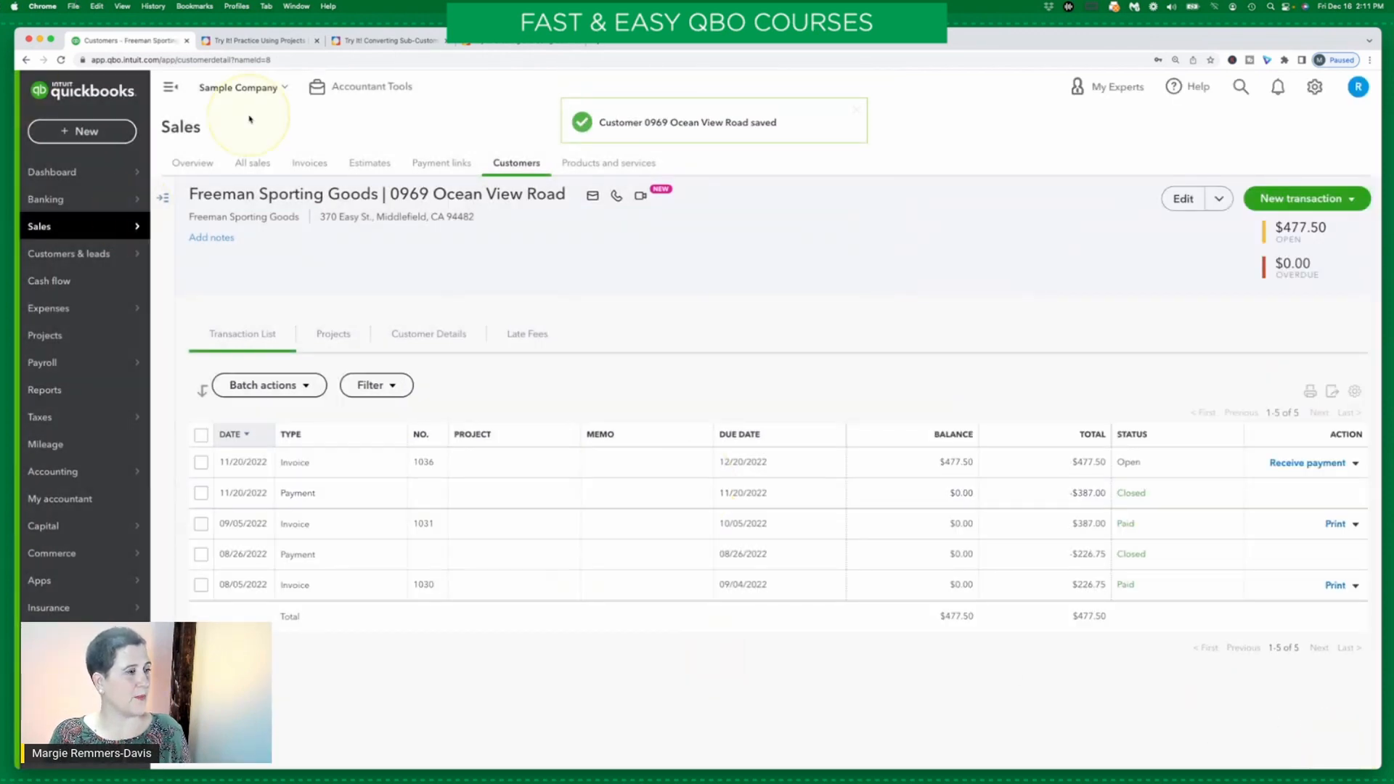
left_click(523, 169)
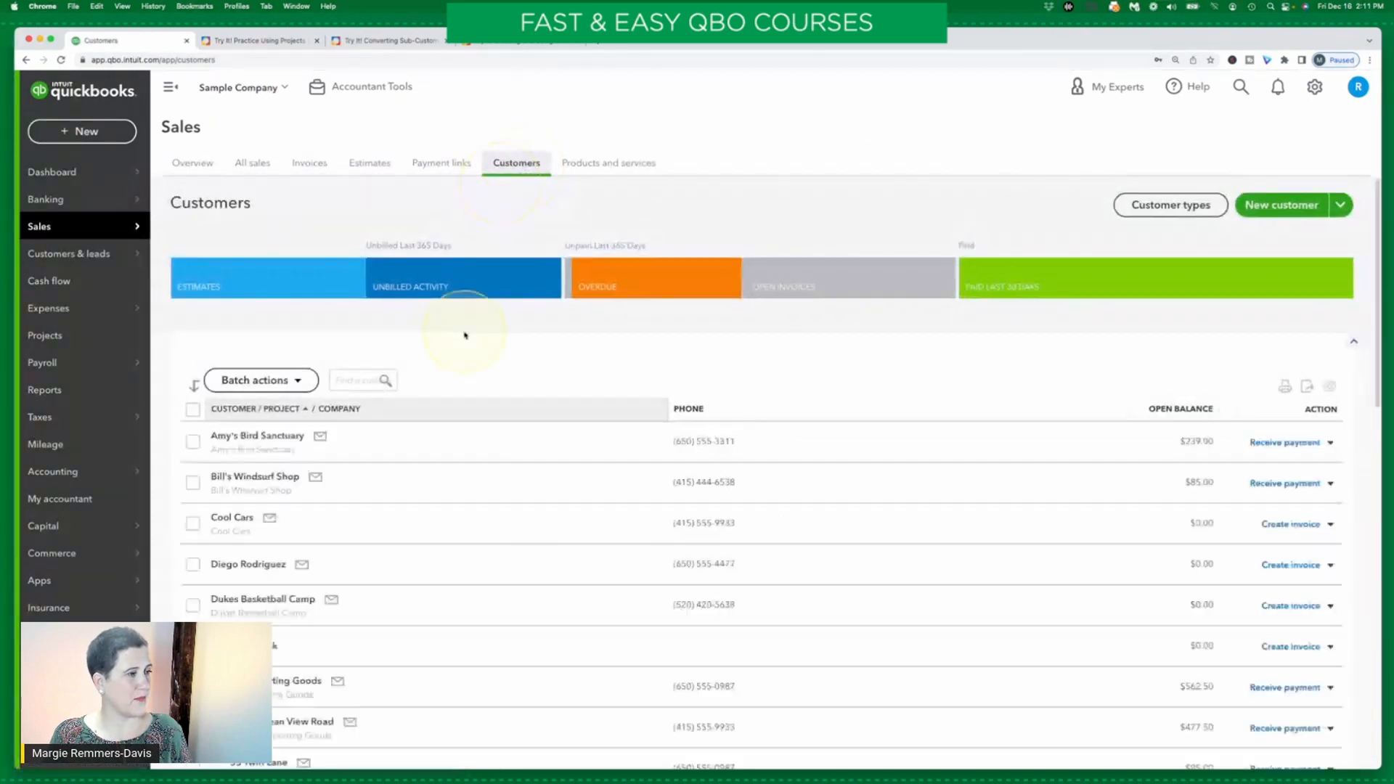
Enable Bill parent customer for the second Freeman Sporting Goods sub-customer, save the record and return to the customer list
scroll(464, 346, "down", 5)
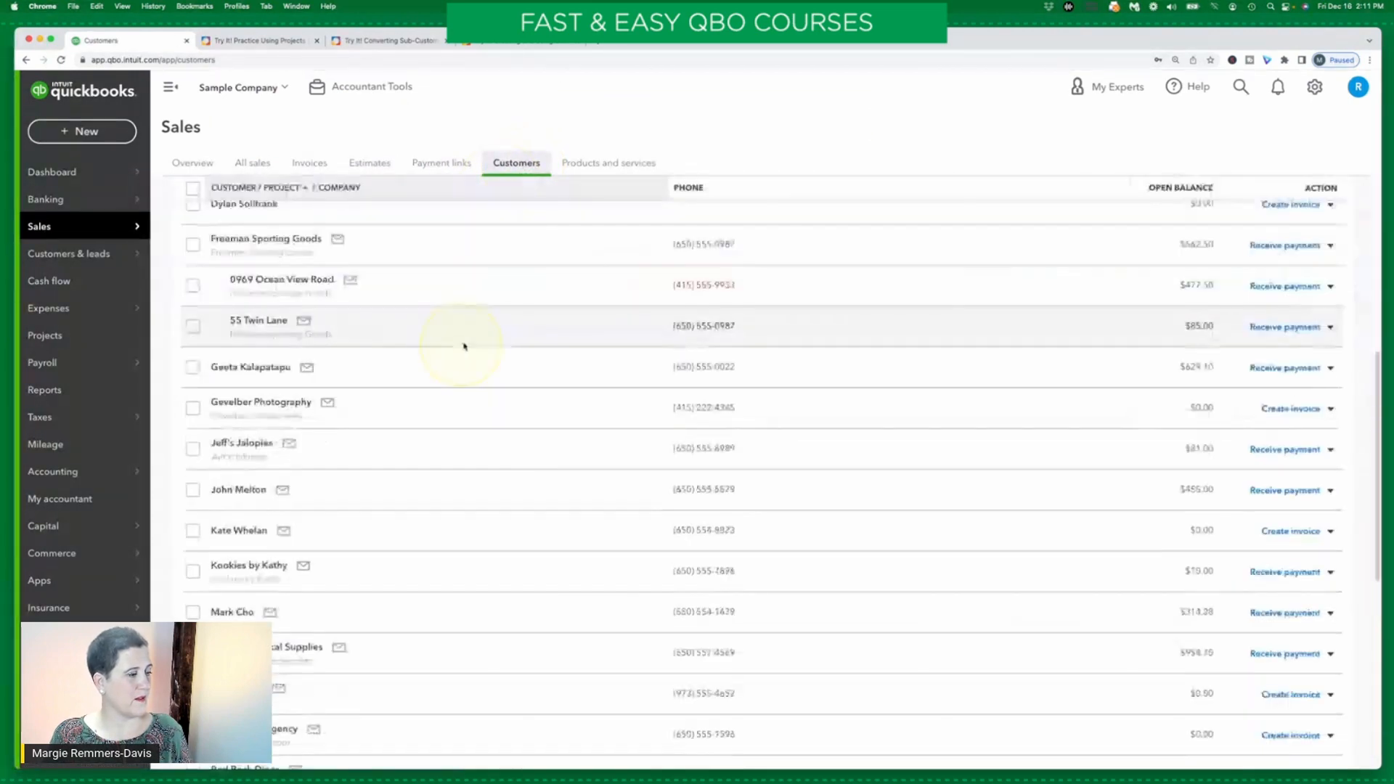
left_click(265, 321)
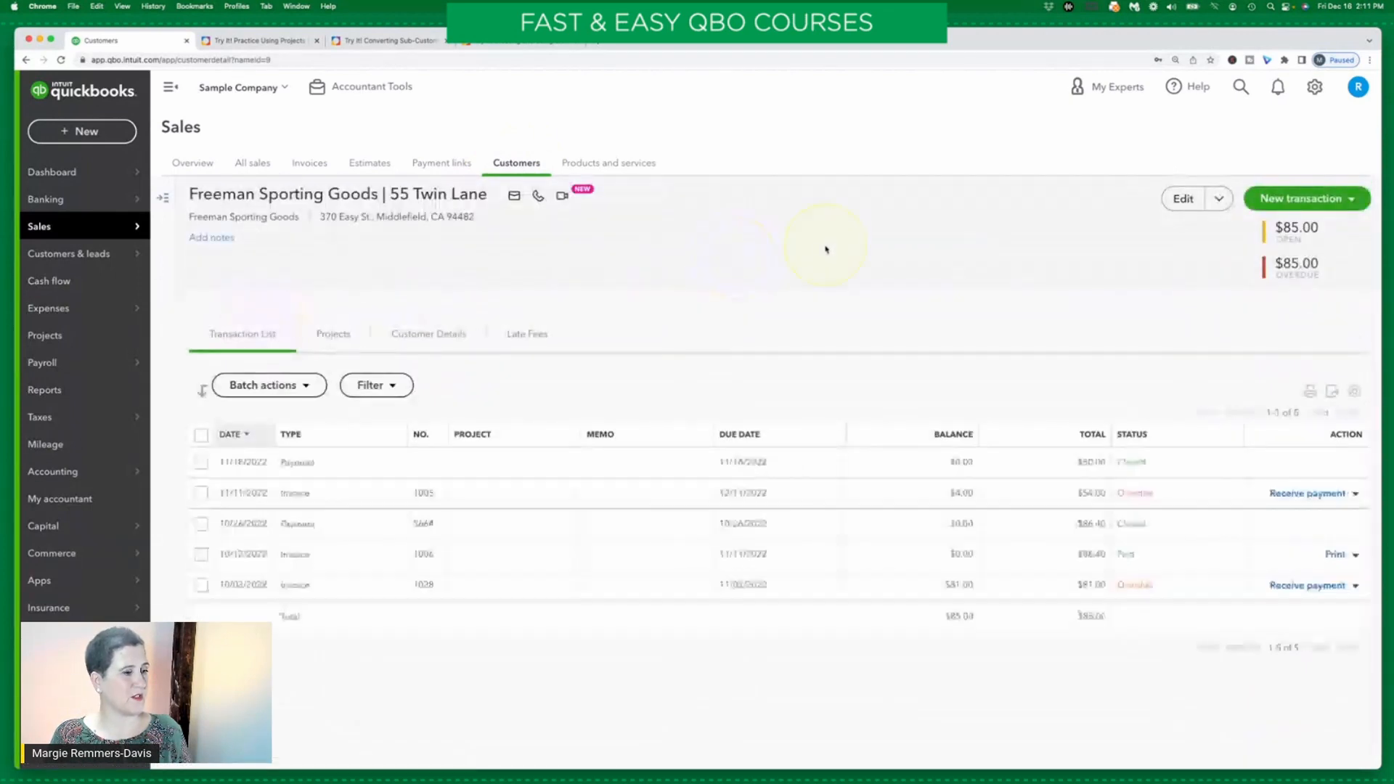
left_click(1182, 199)
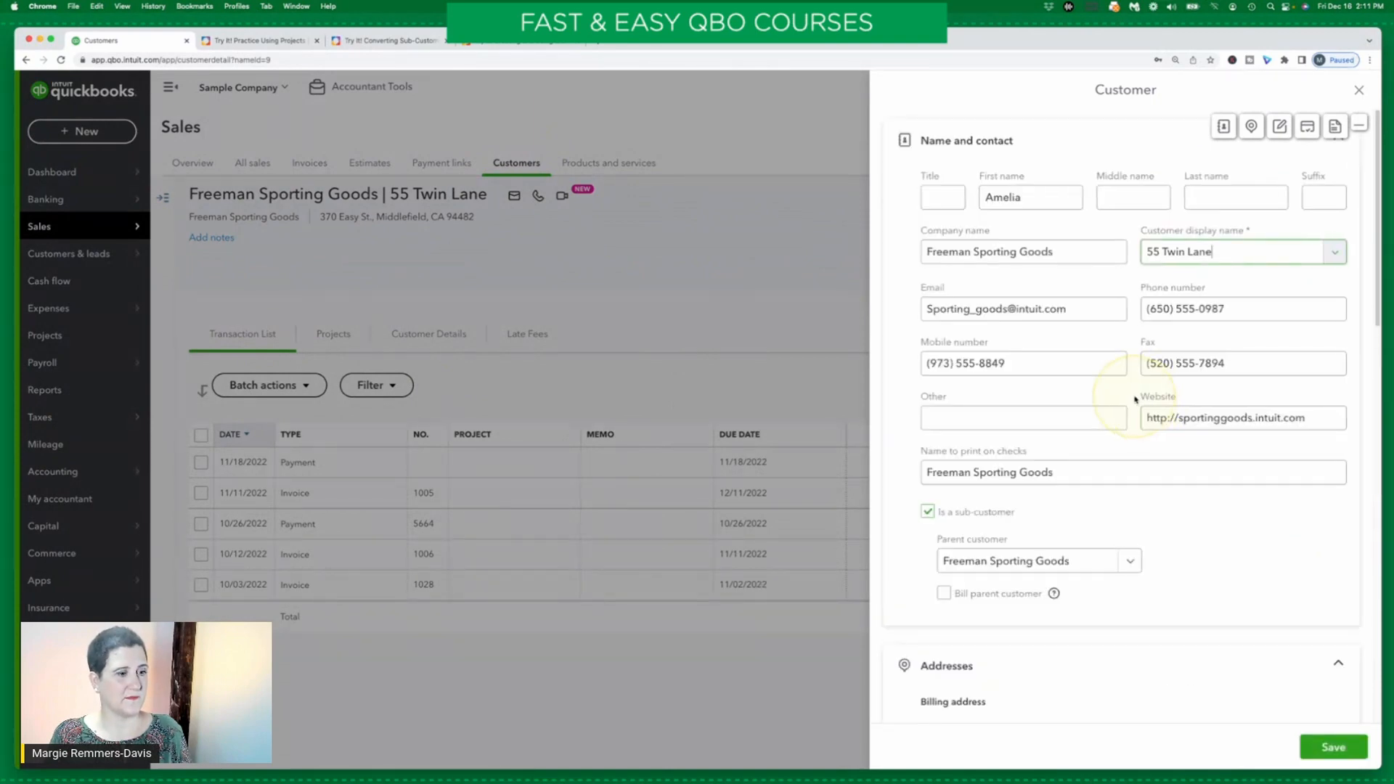
left_click(946, 594)
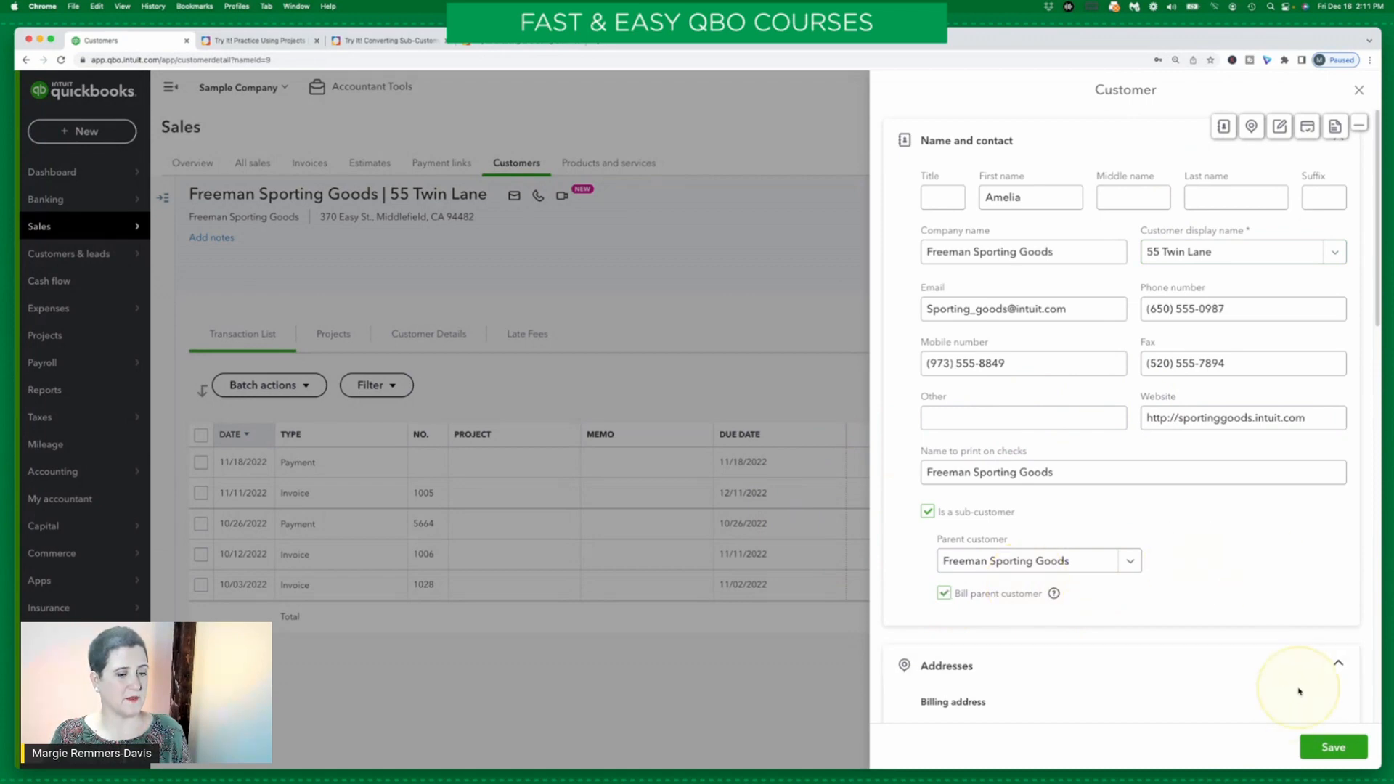
left_click(1340, 751)
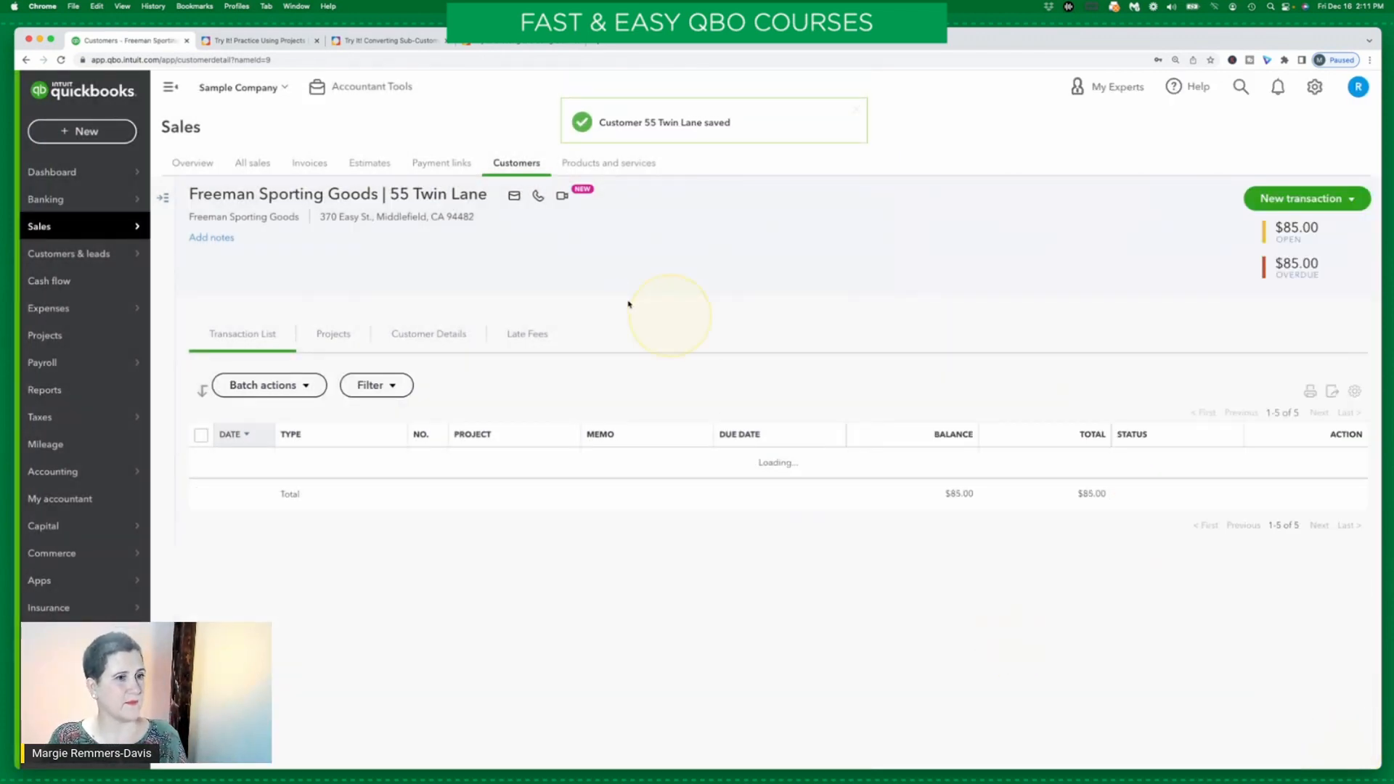
left_click(514, 169)
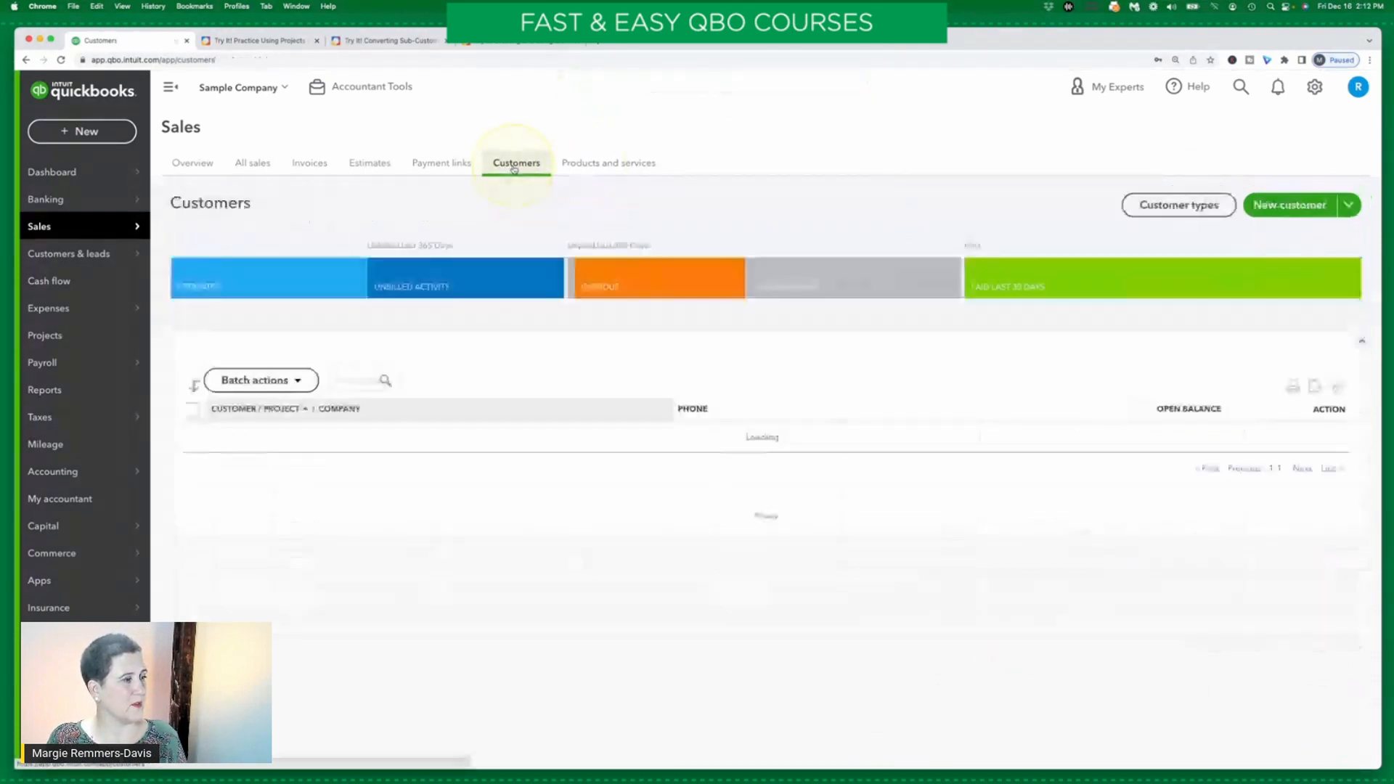
Open the Barnett Design sub-customer, enable Bill parent customer for it and save the record
scroll(516, 208, "down", 10)
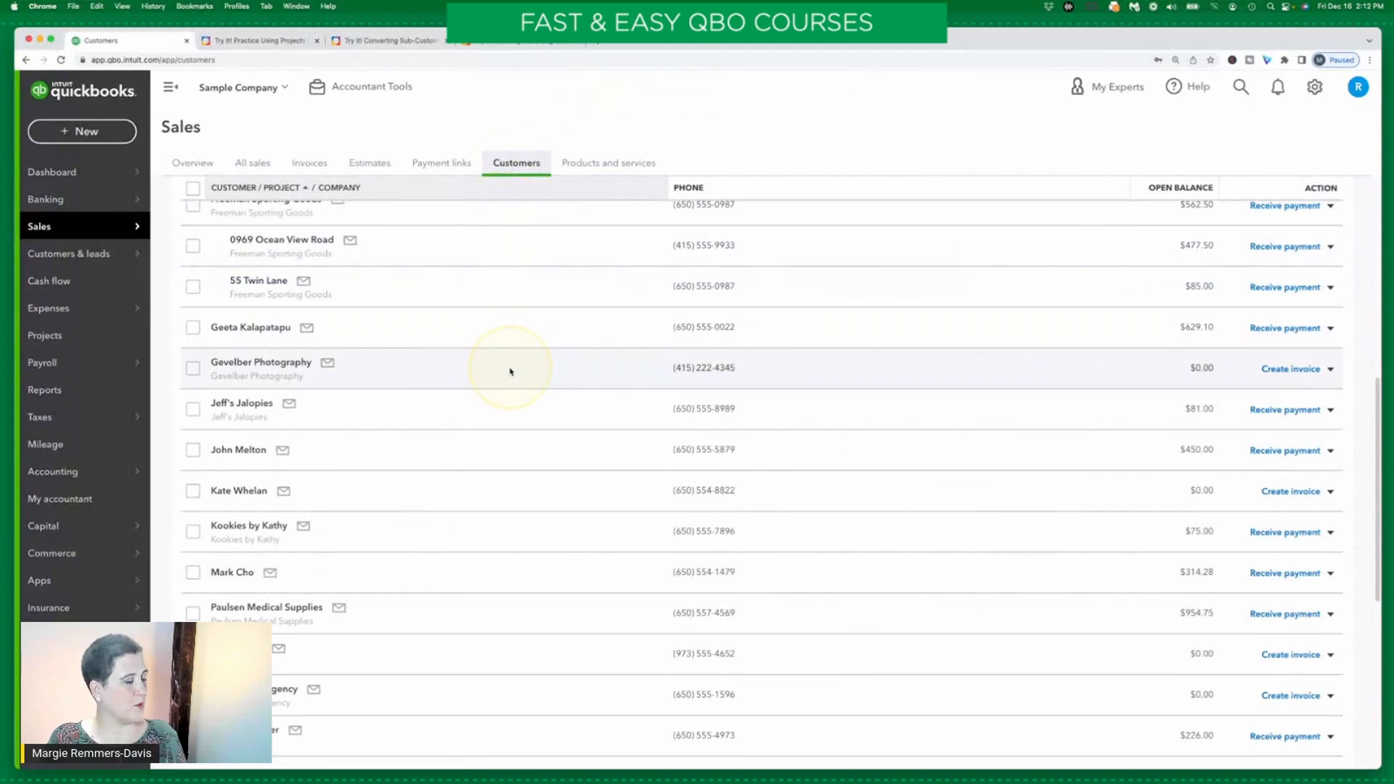
scroll(510, 369, "down", 2)
scroll(511, 372, "down", 6)
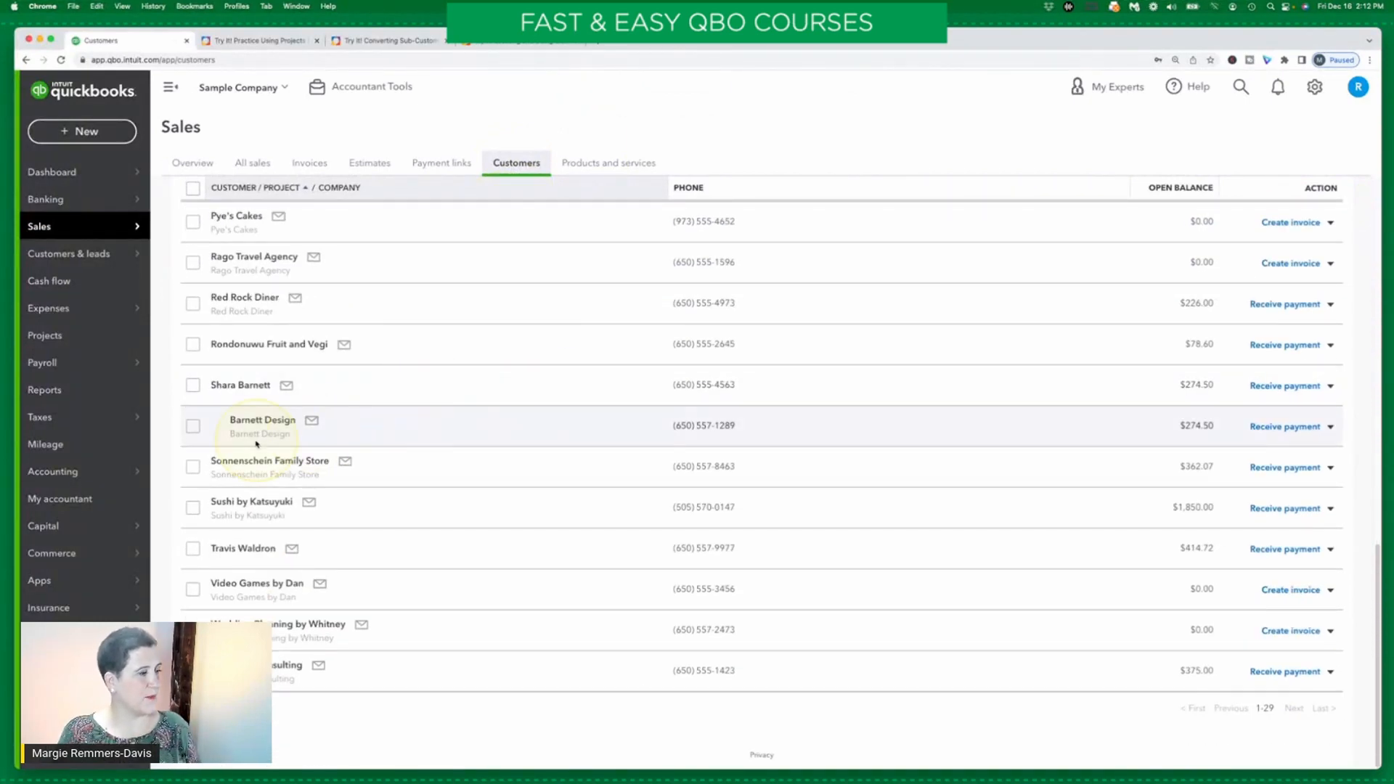
left_click(270, 421)
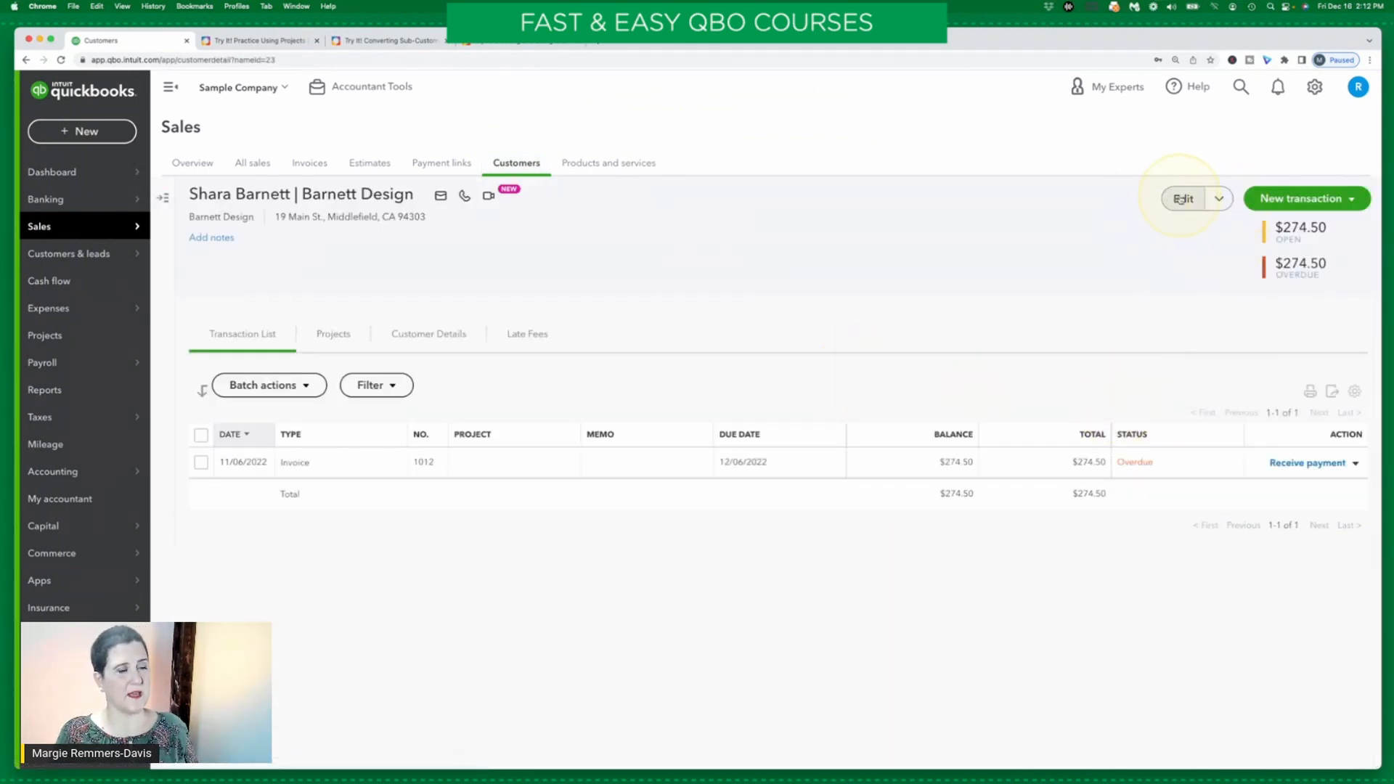
left_click(1181, 198)
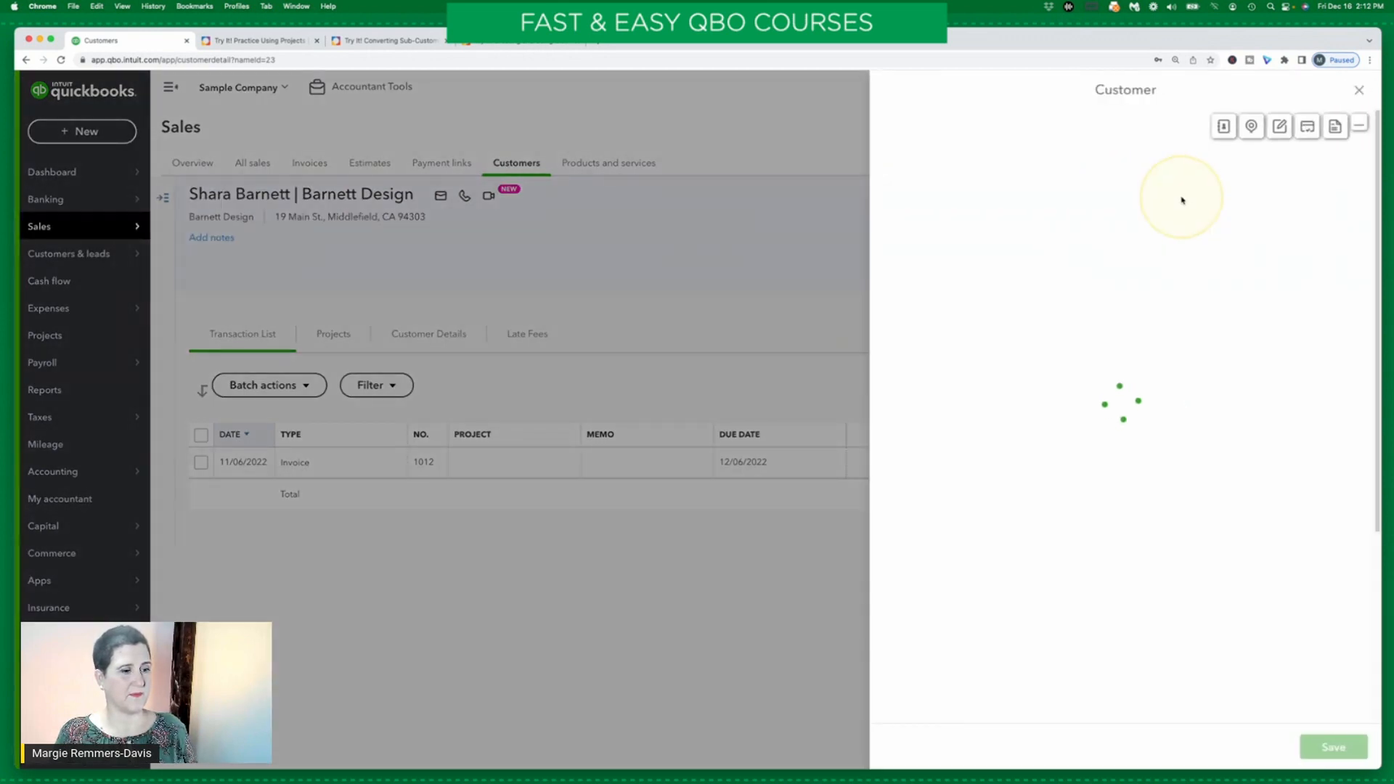
left_click(943, 593)
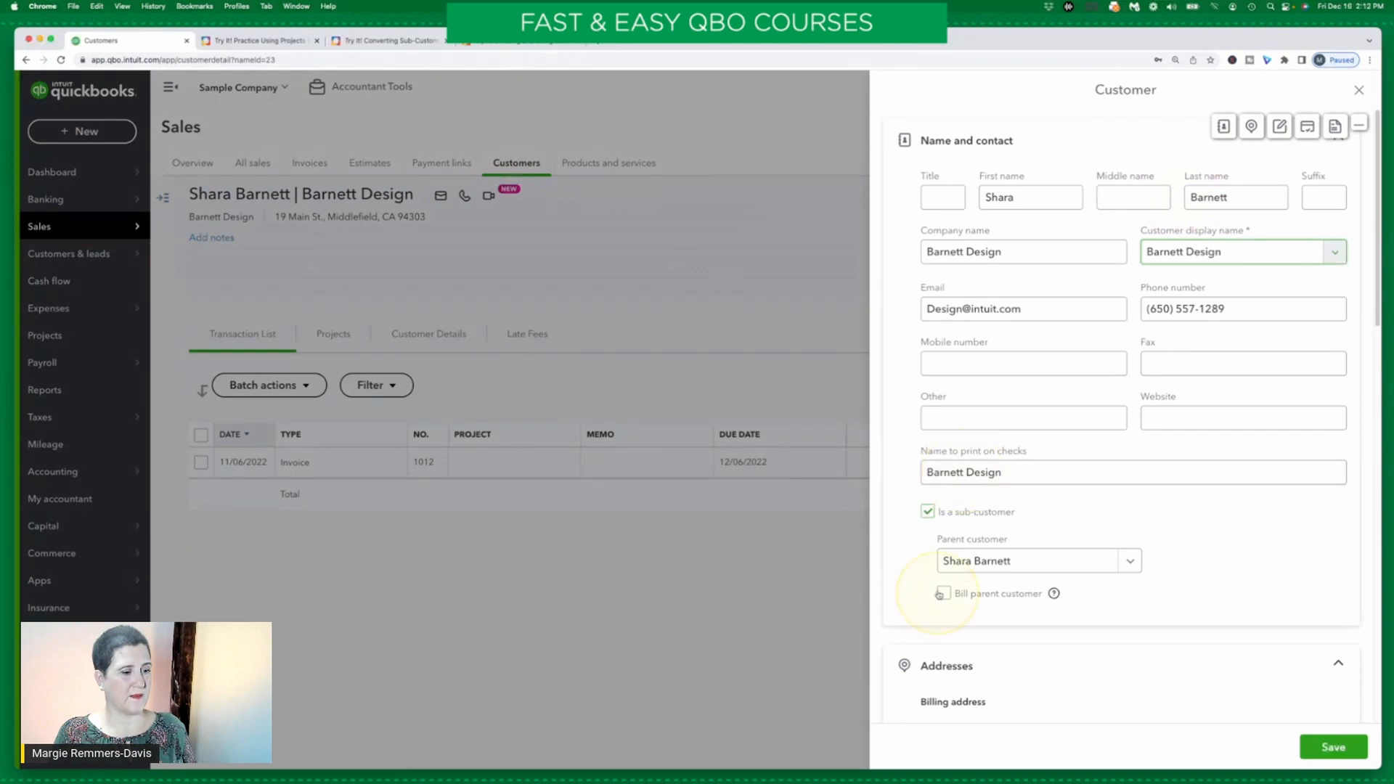
left_click(1335, 748)
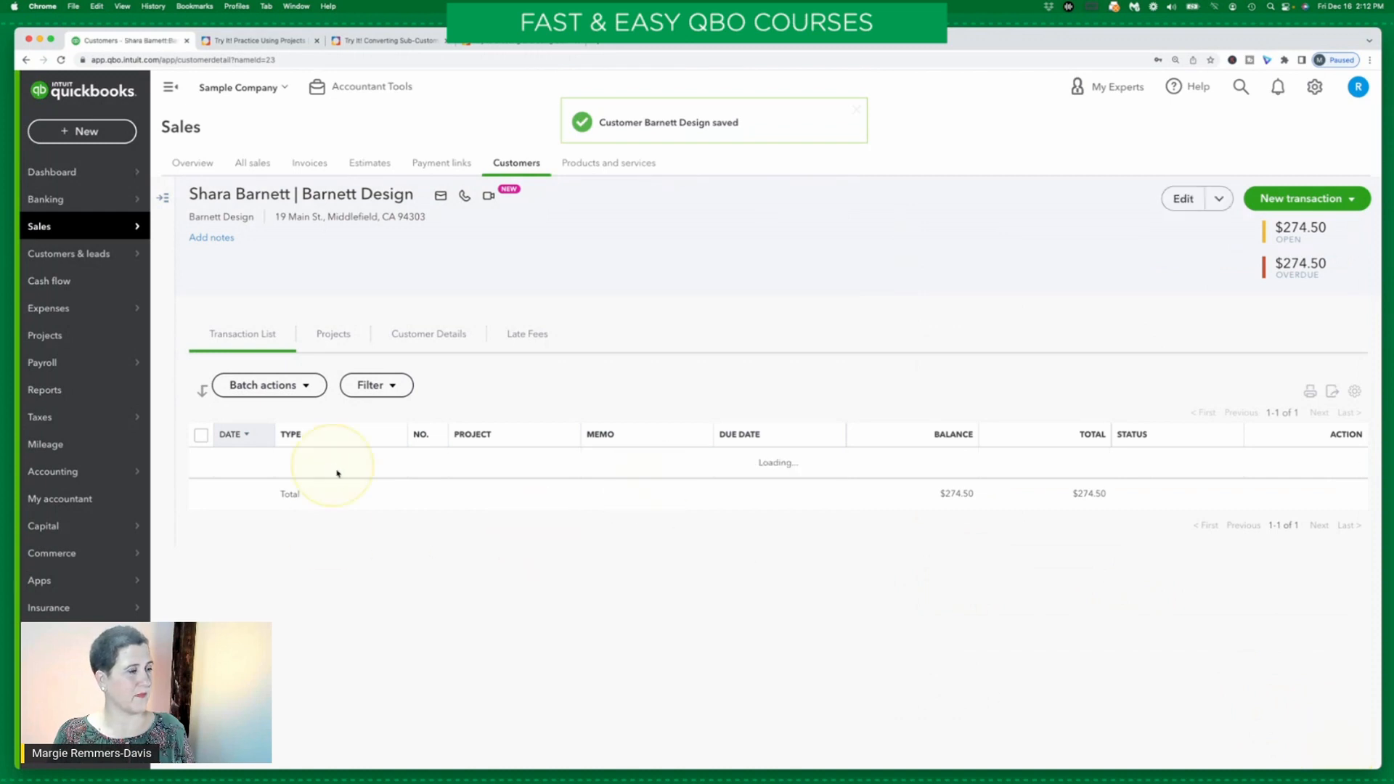
Switch to the Converting Sub-Customers exercise and read Step 5 through Step 8
left_click(399, 41)
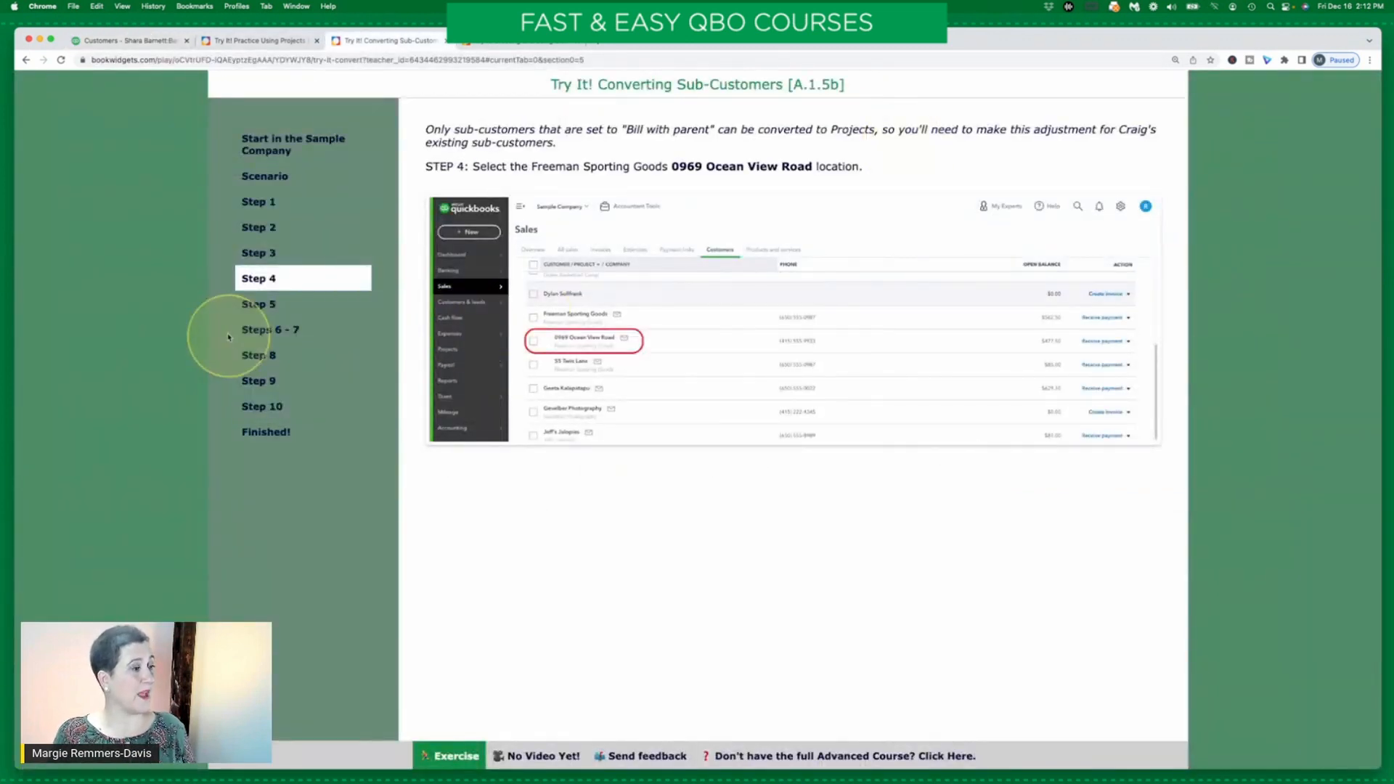
left_click(273, 309)
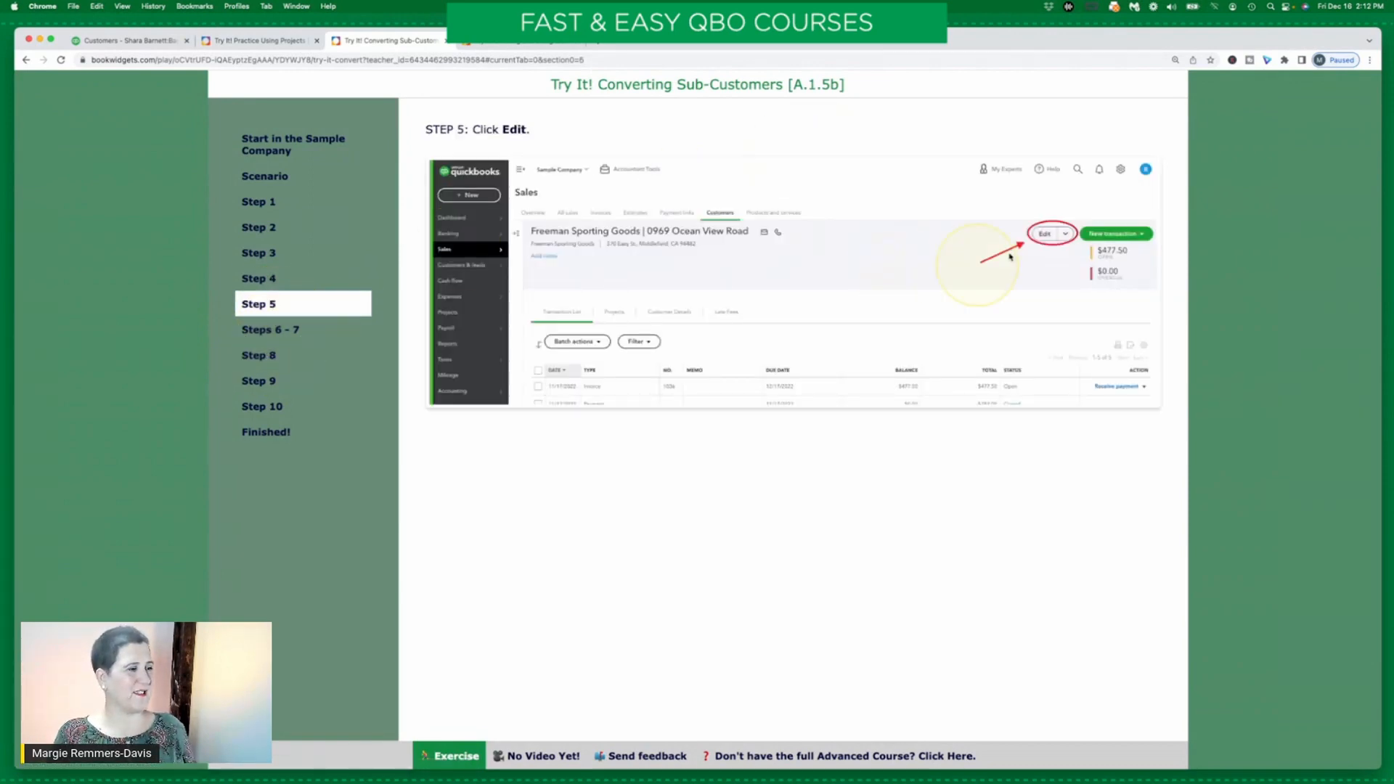
left_click(307, 336)
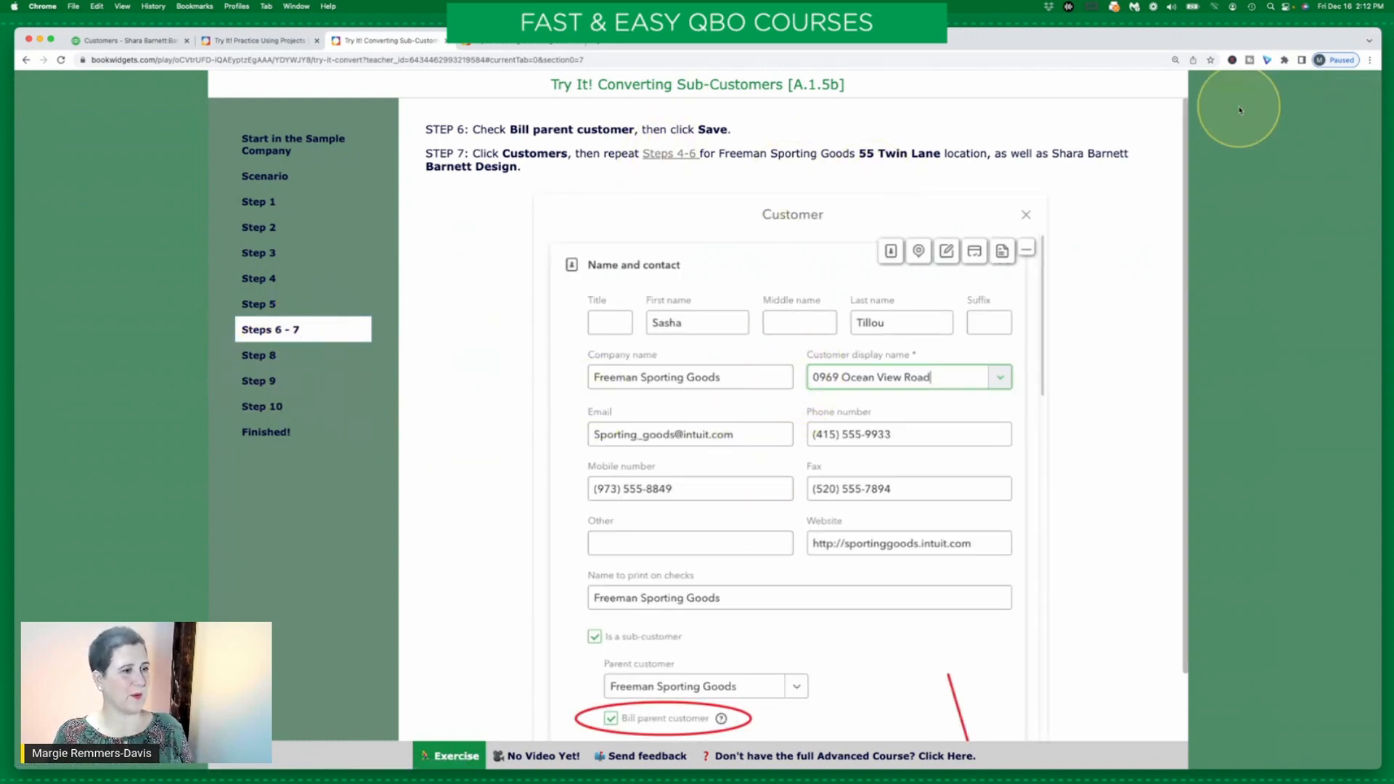
left_click(276, 357)
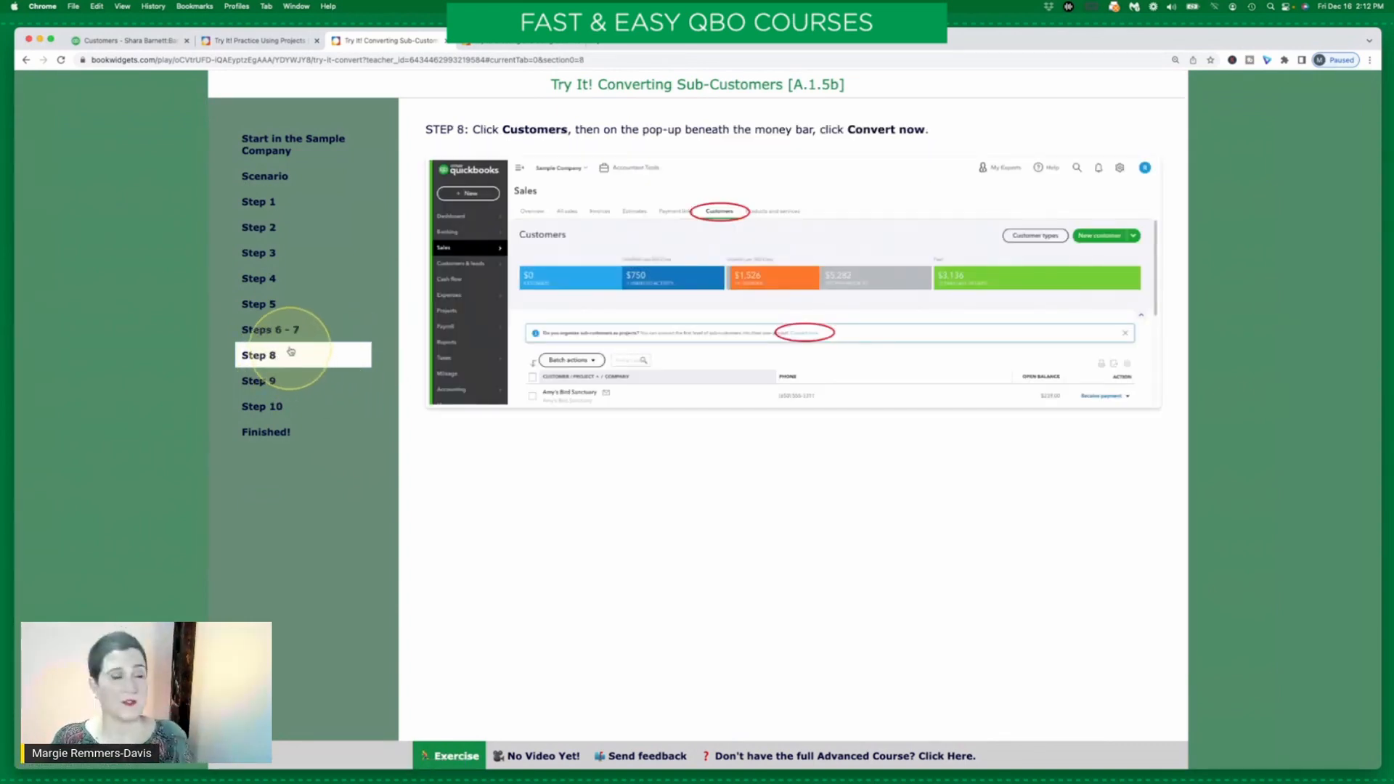
Switch back to QuickBooks, start the sub-customer conversion from the customer list and select all three sub-customers
left_click(133, 40)
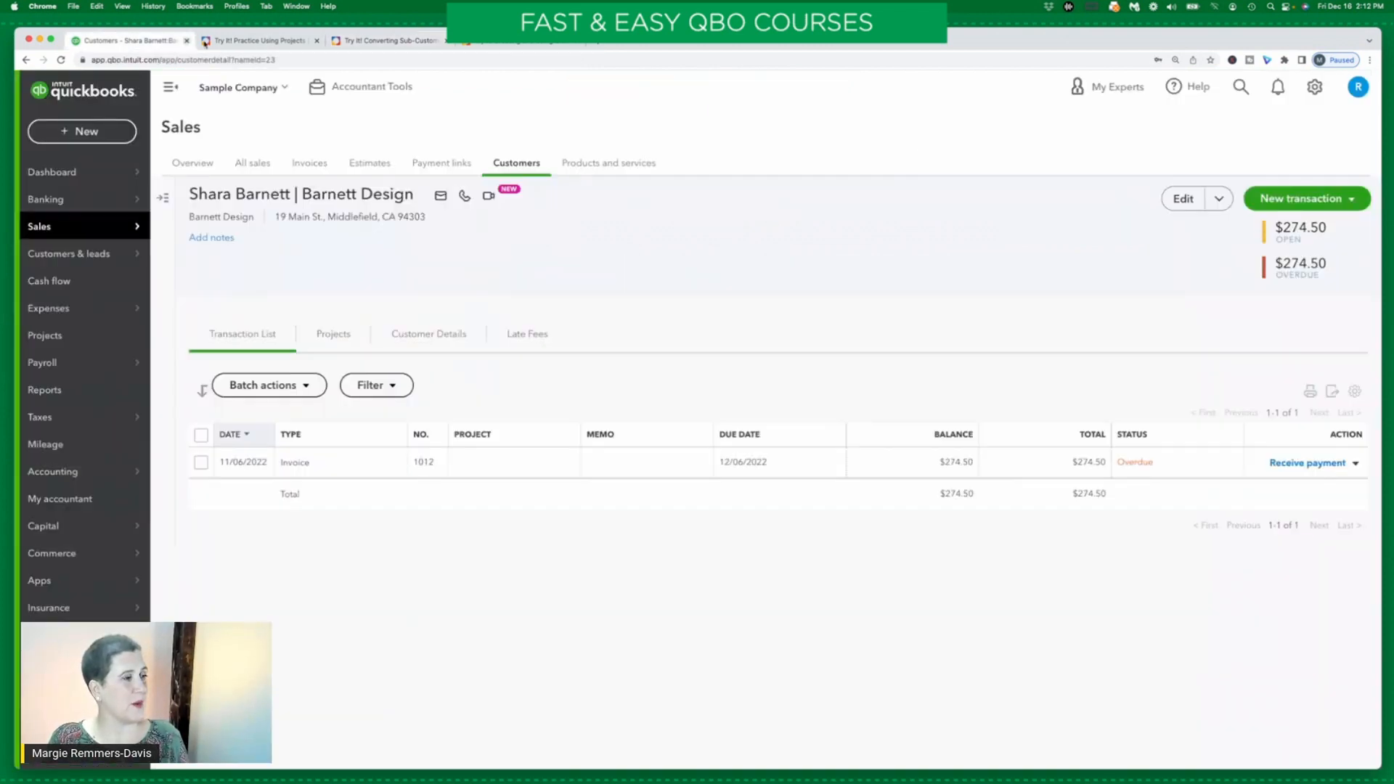
left_click(516, 162)
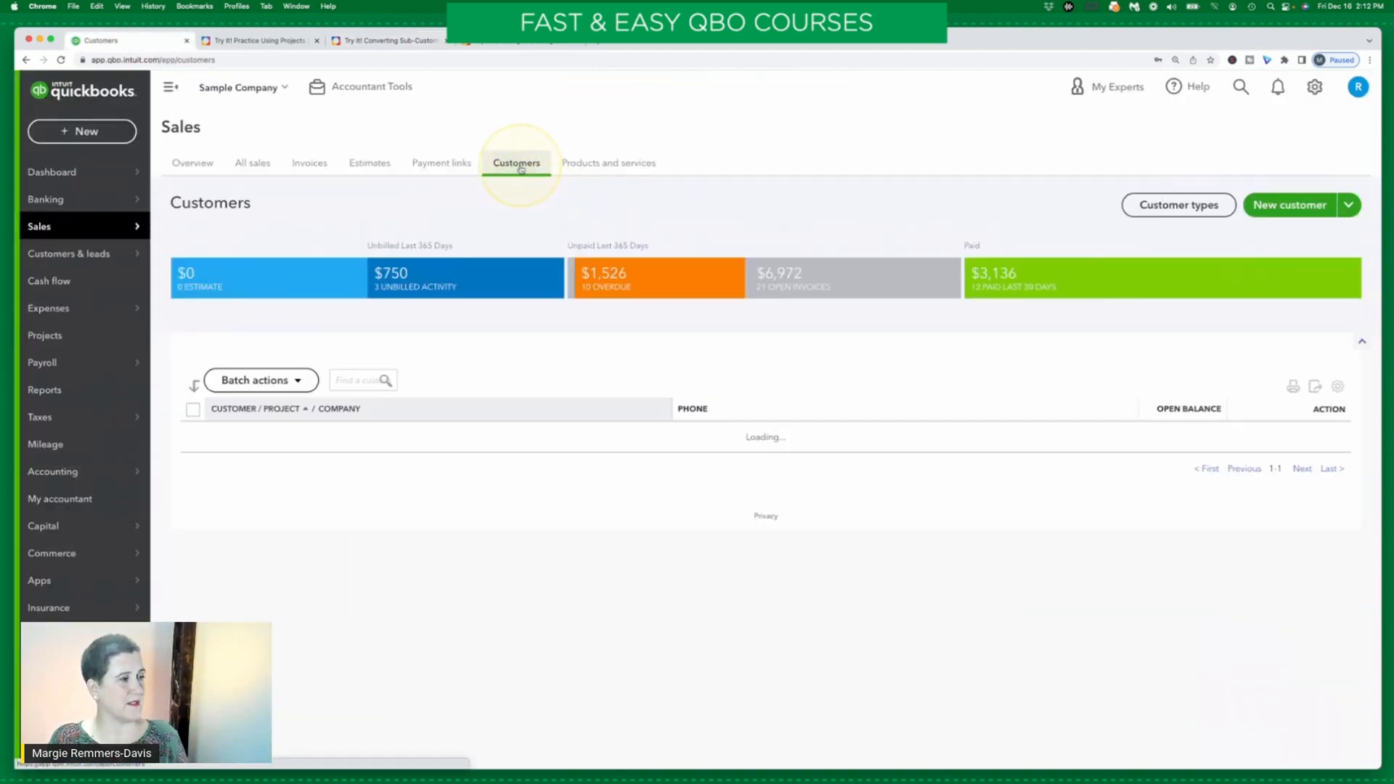
scroll(726, 330, "up", 12)
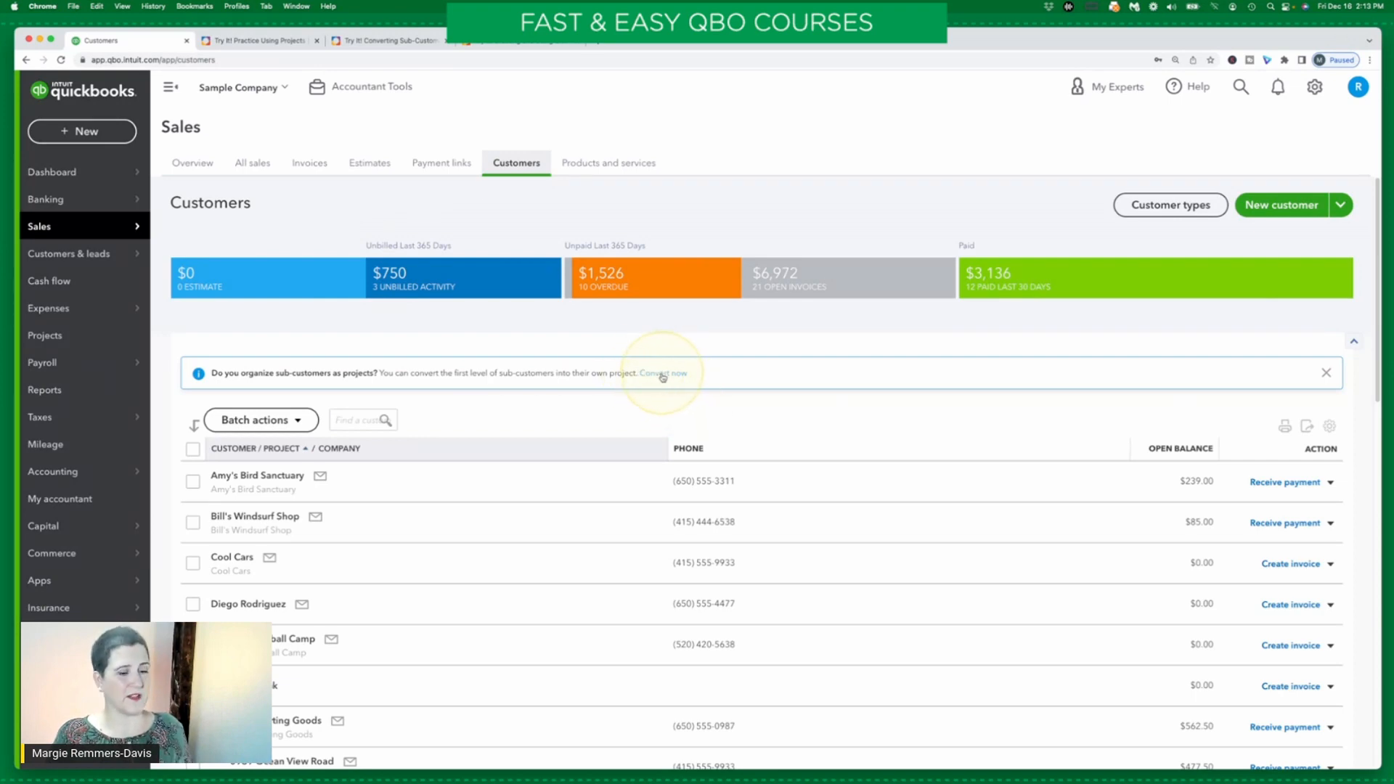
left_click(662, 374)
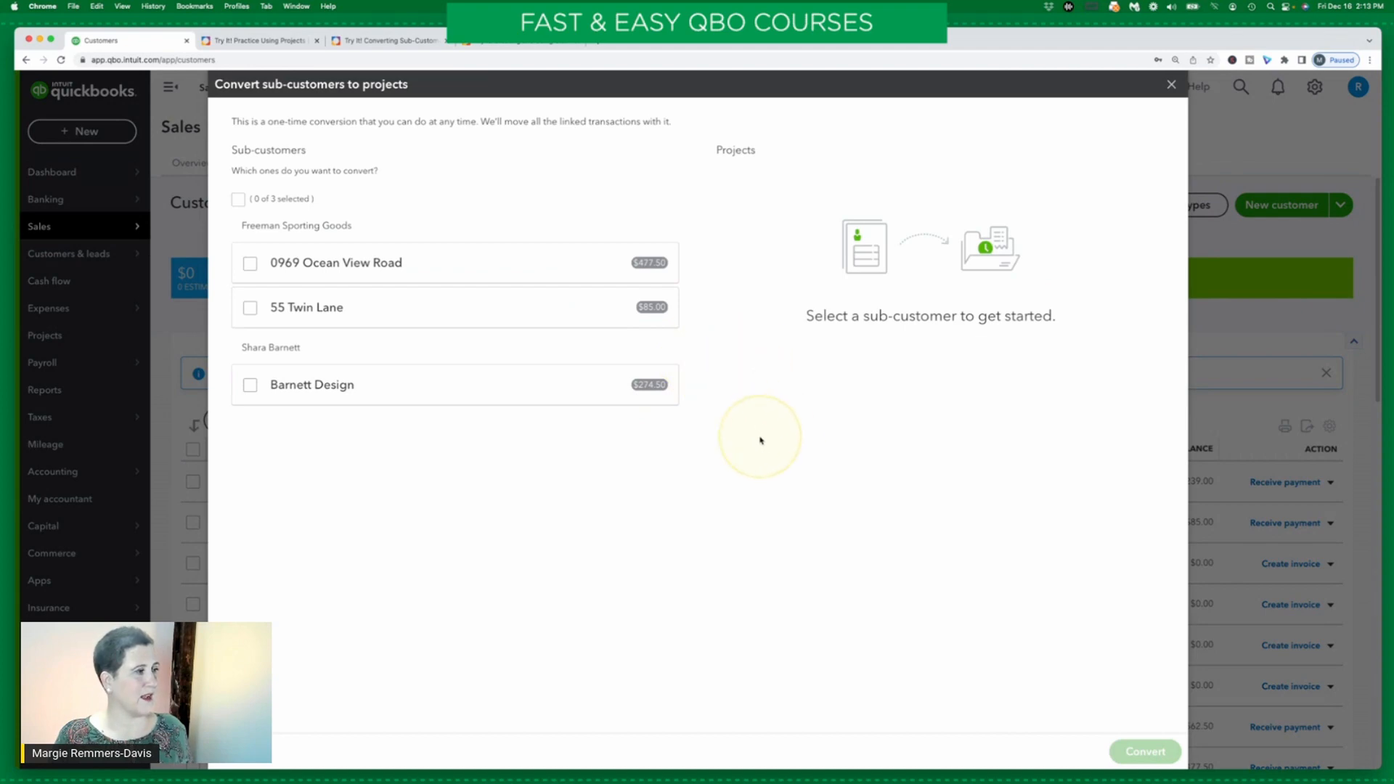
left_click(240, 199)
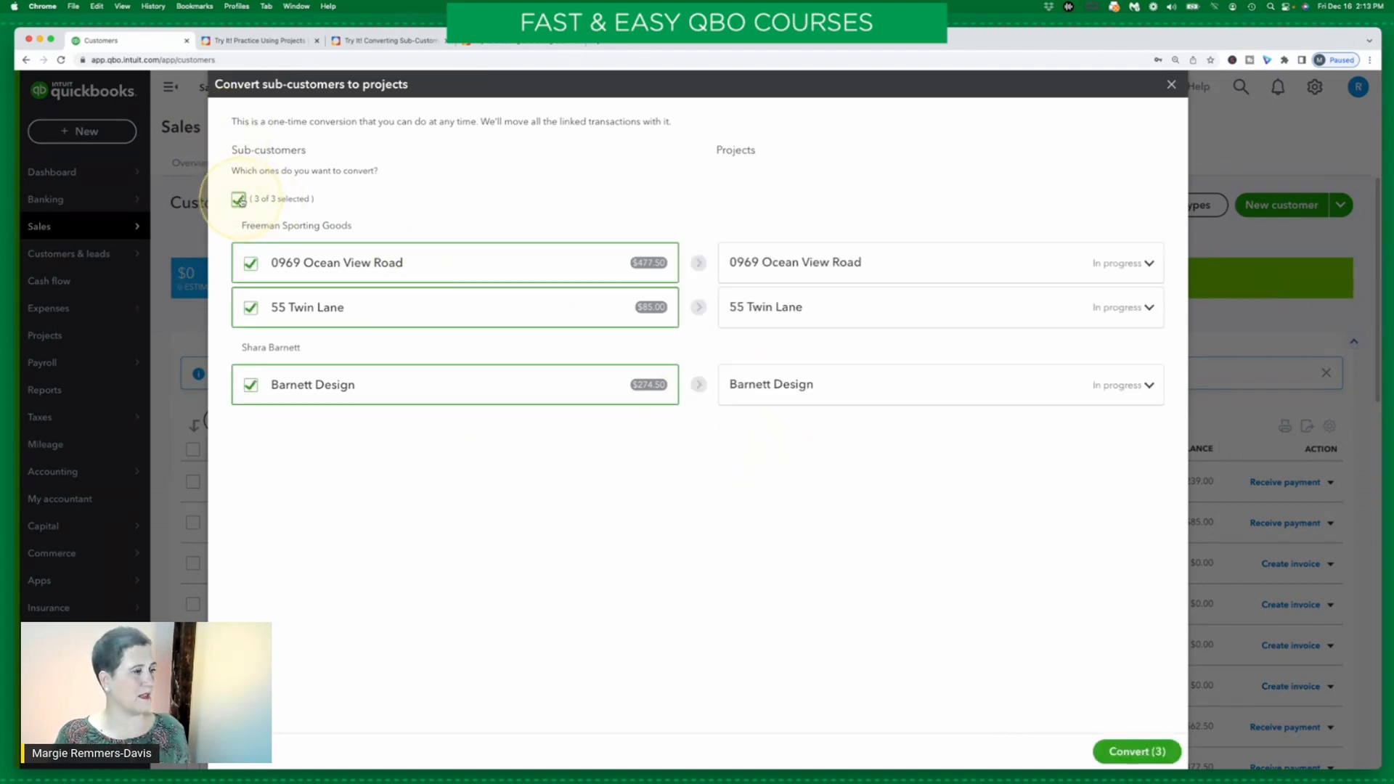
Switch to the Converting Sub-Customers exercise and read Step 9
left_click(268, 42)
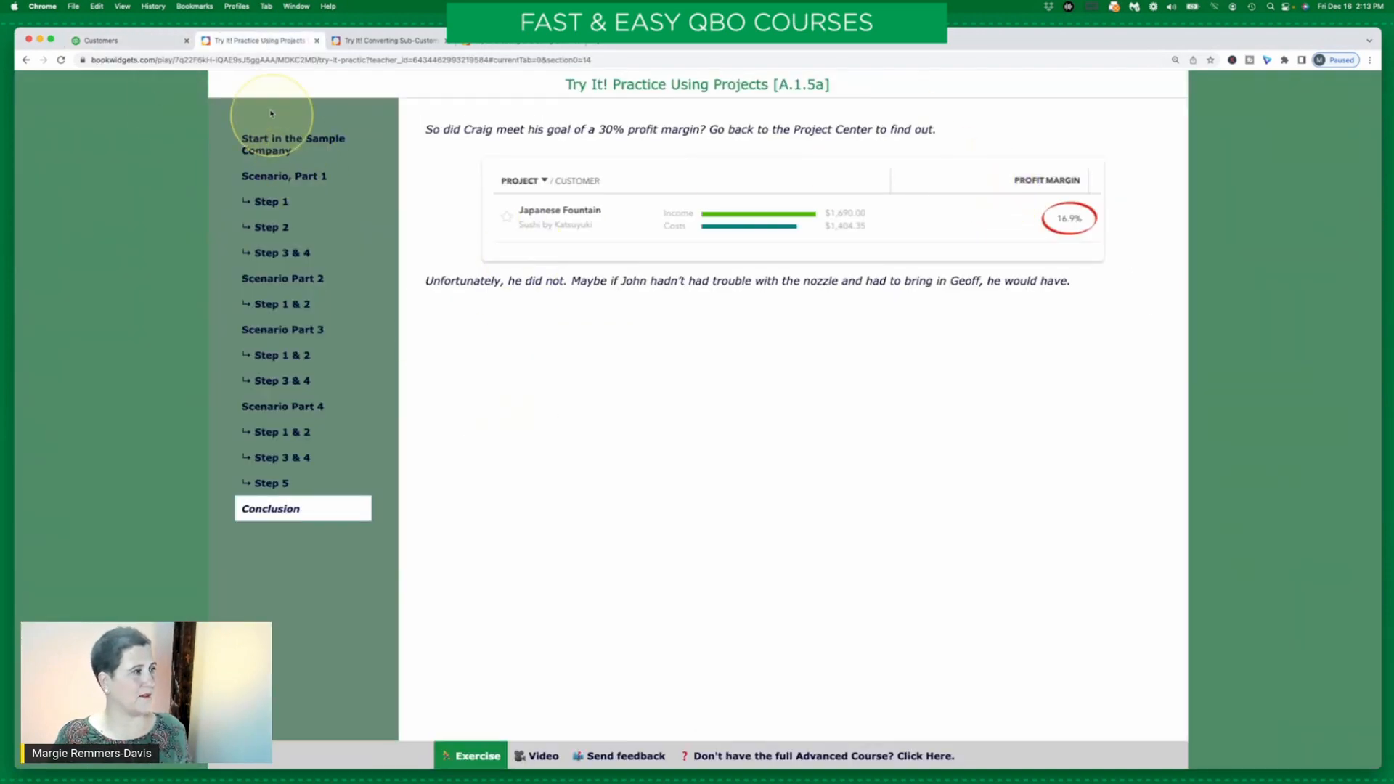
left_click(392, 41)
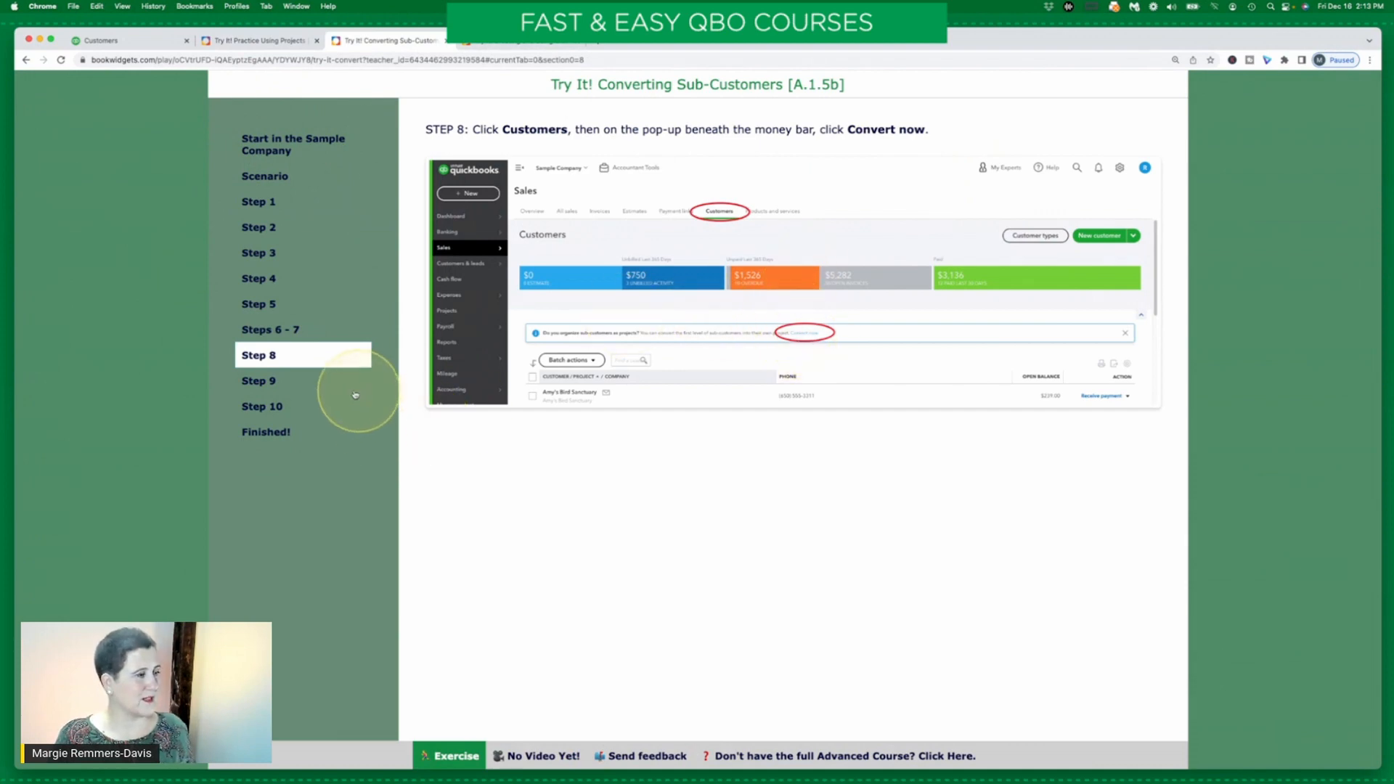
left_click(308, 381)
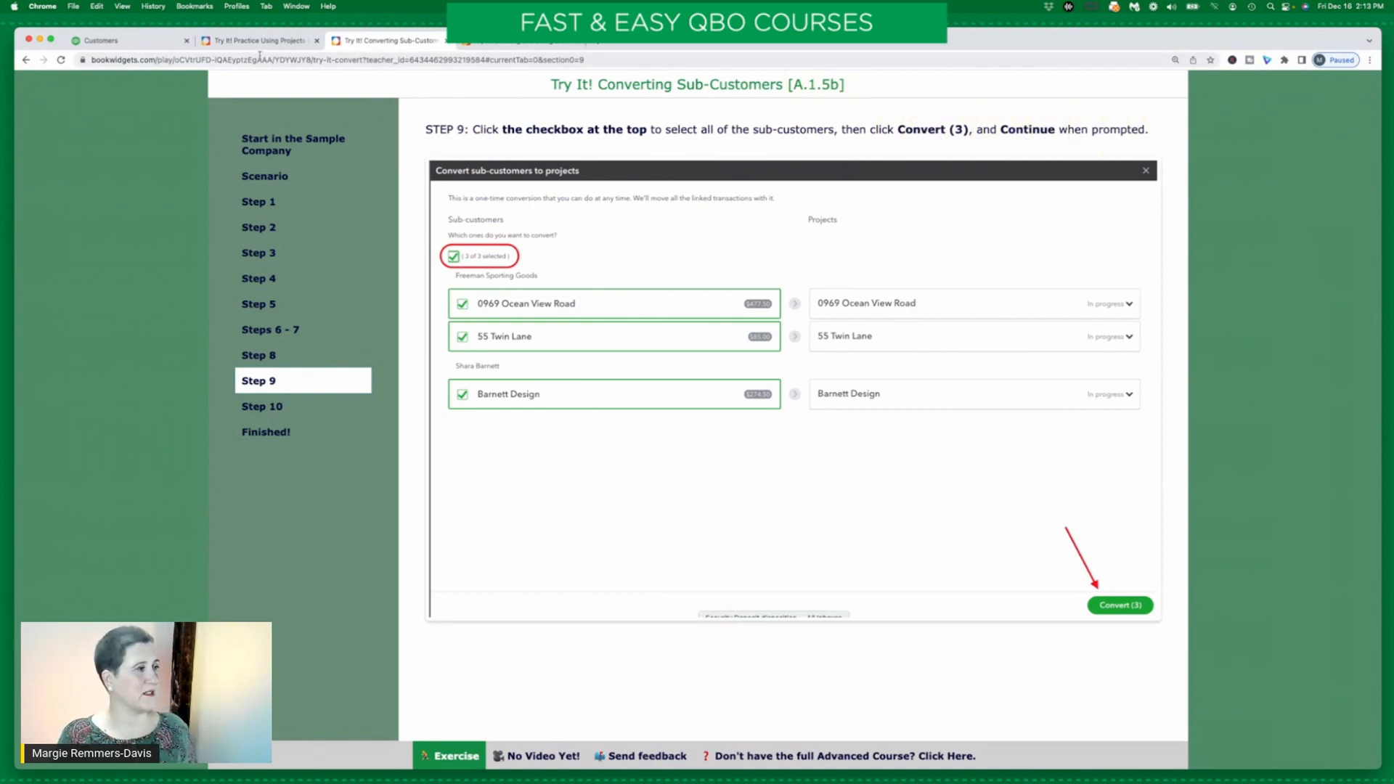
Switch back to QuickBooks, convert the three selected sub-customers to projects and confirm the one-time conversion
left_click(109, 40)
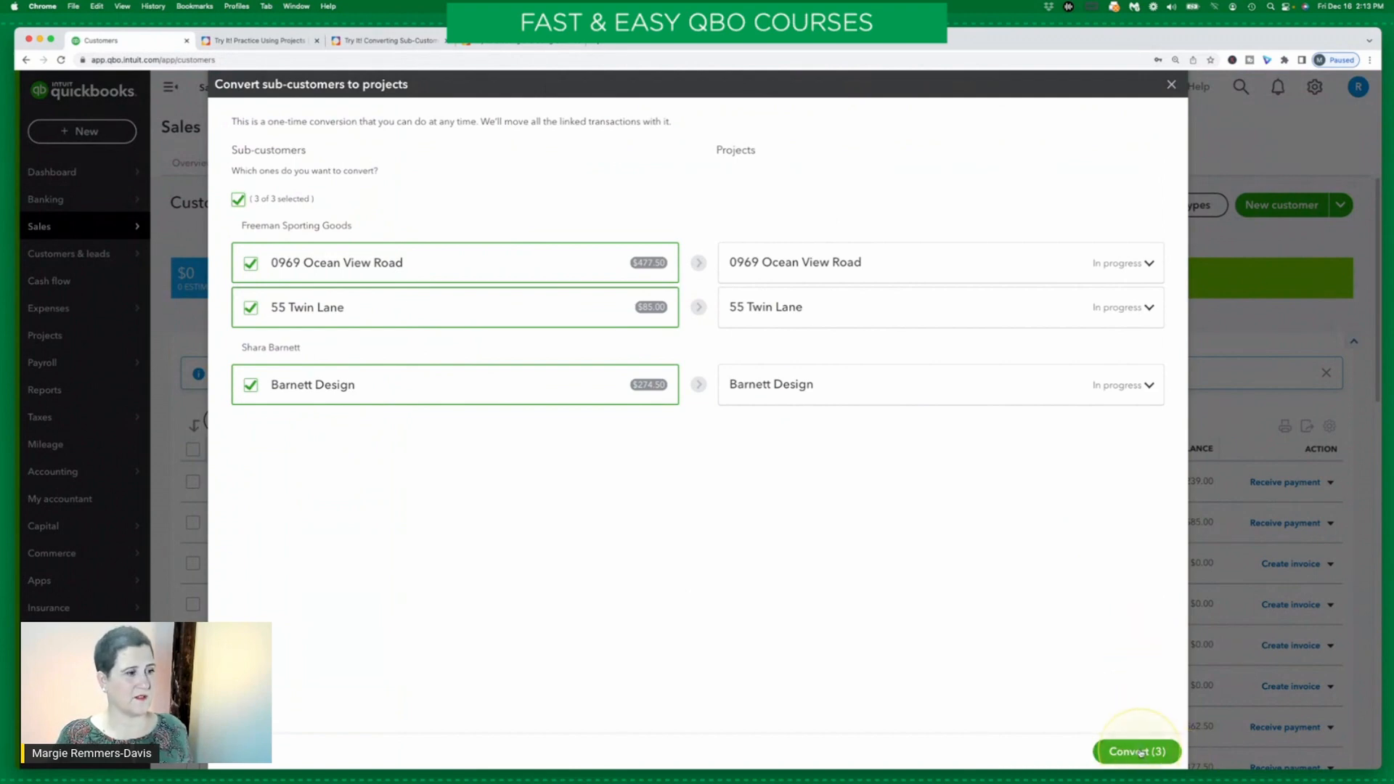
left_click(1139, 751)
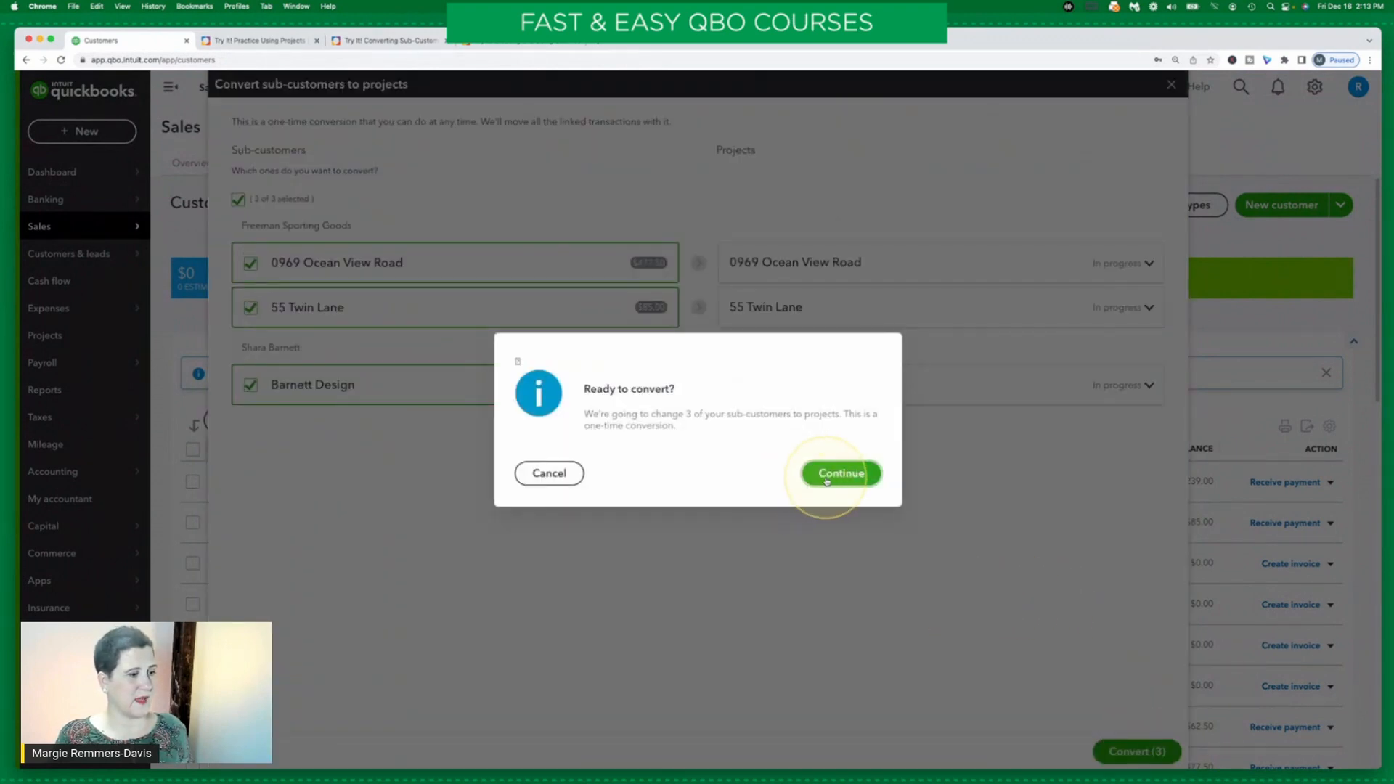
left_click(839, 473)
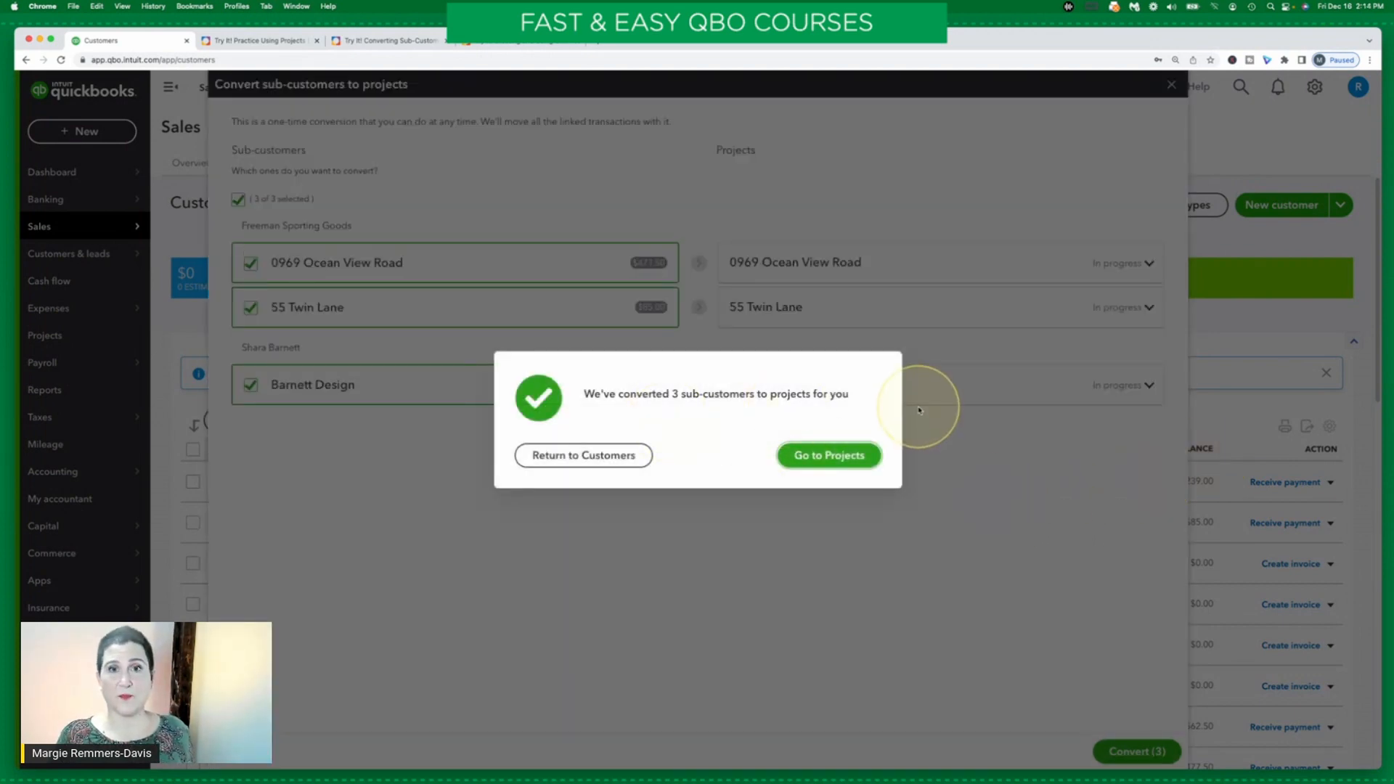
Read Step 10 of the Converting Sub-Customers exercise, and go to the Projects list in QuickBooks from the conversion dialog
left_click(398, 41)
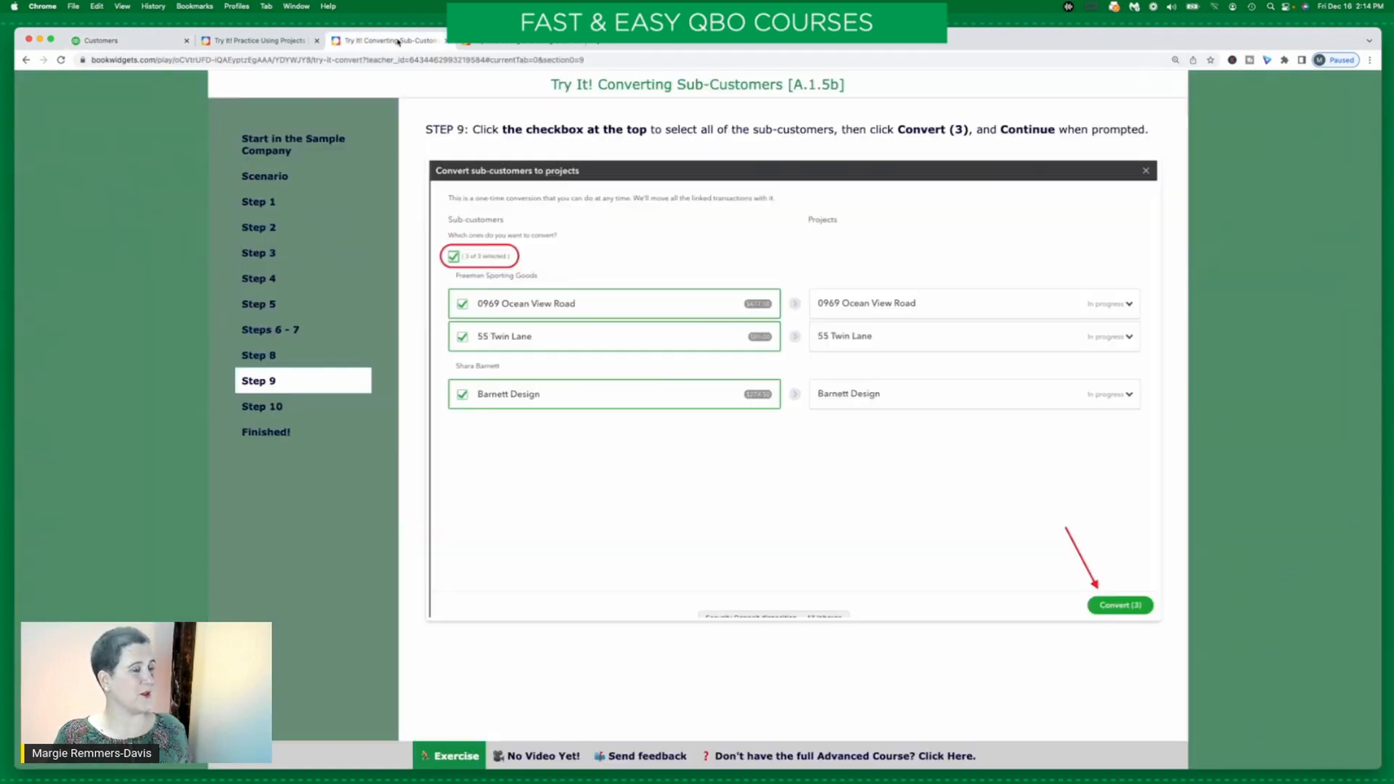
left_click(270, 407)
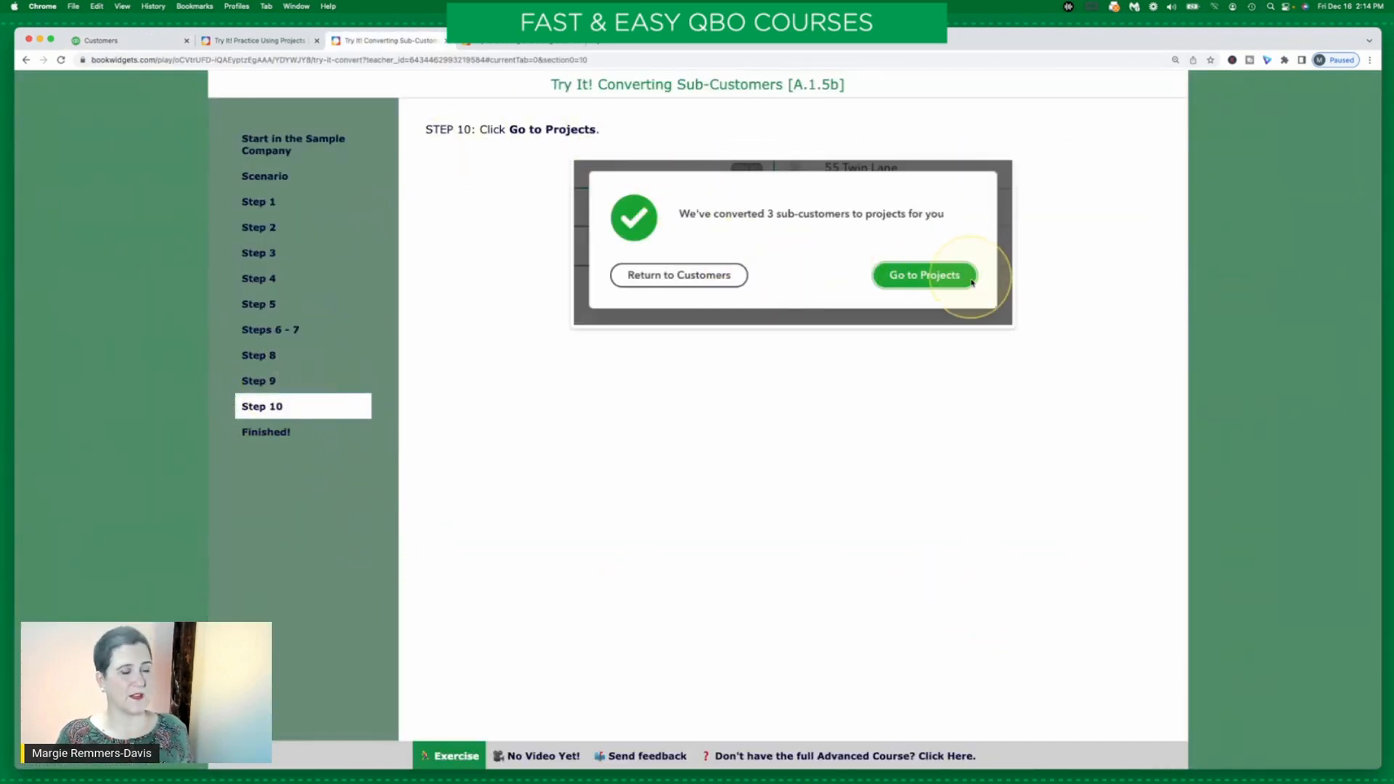
left_click(164, 41)
left_click(828, 455)
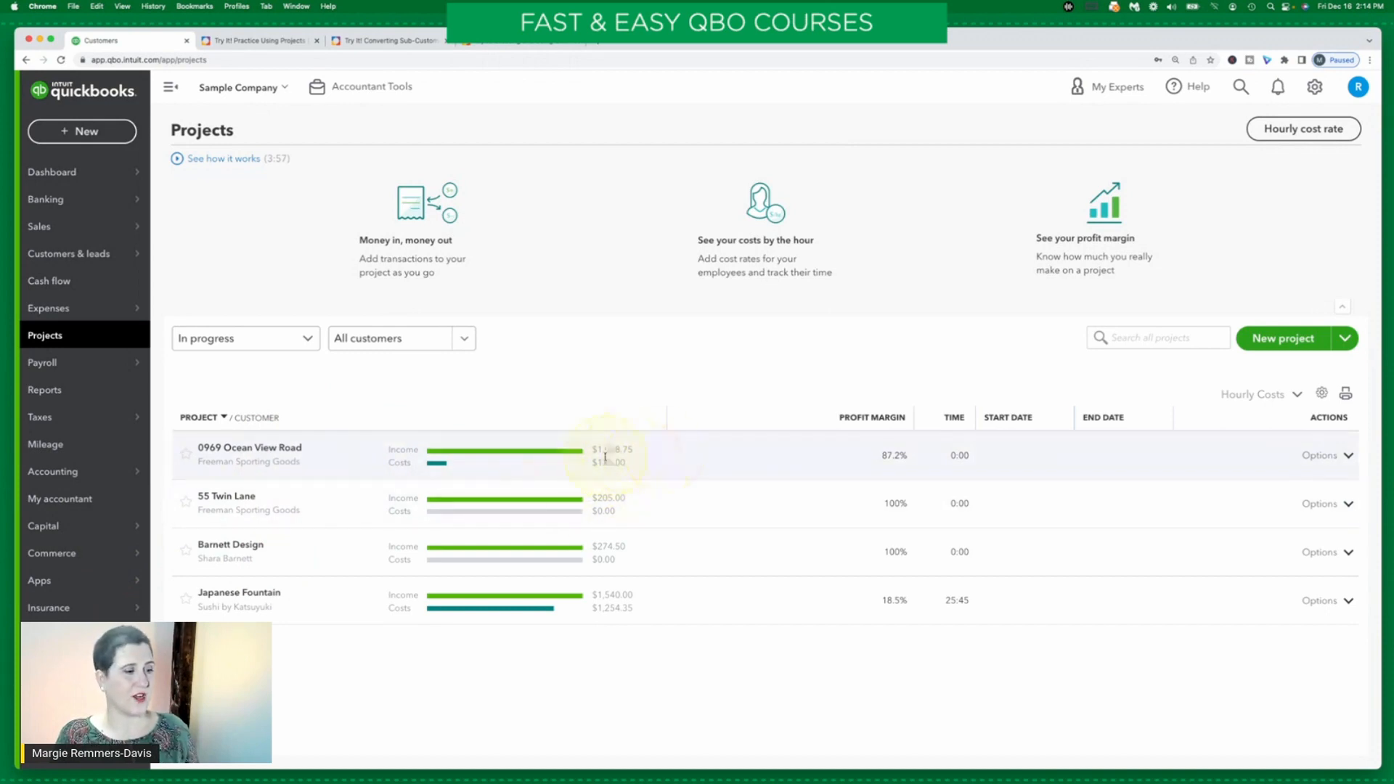
Switch back to the Converting Sub-Customers exercise and read its Finished! page
left_click(407, 42)
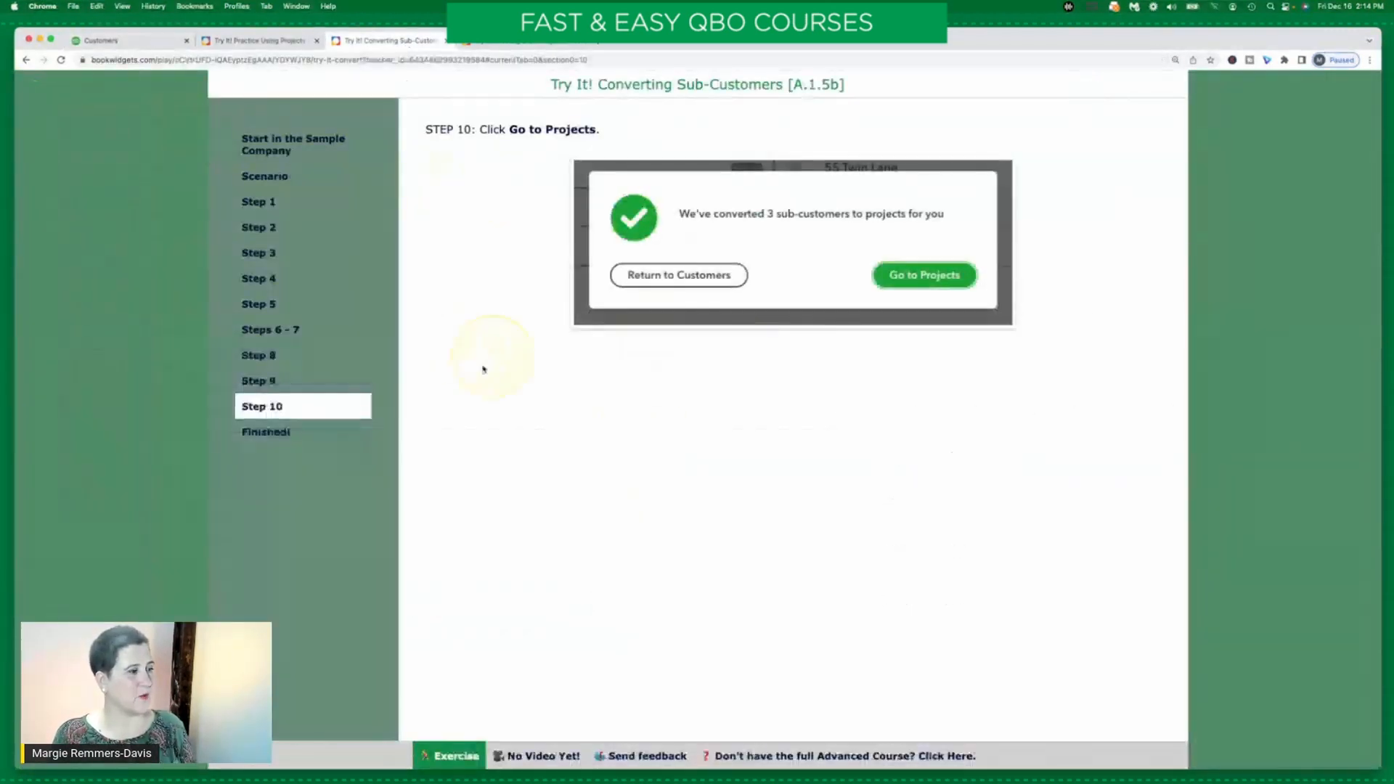
left_click(281, 443)
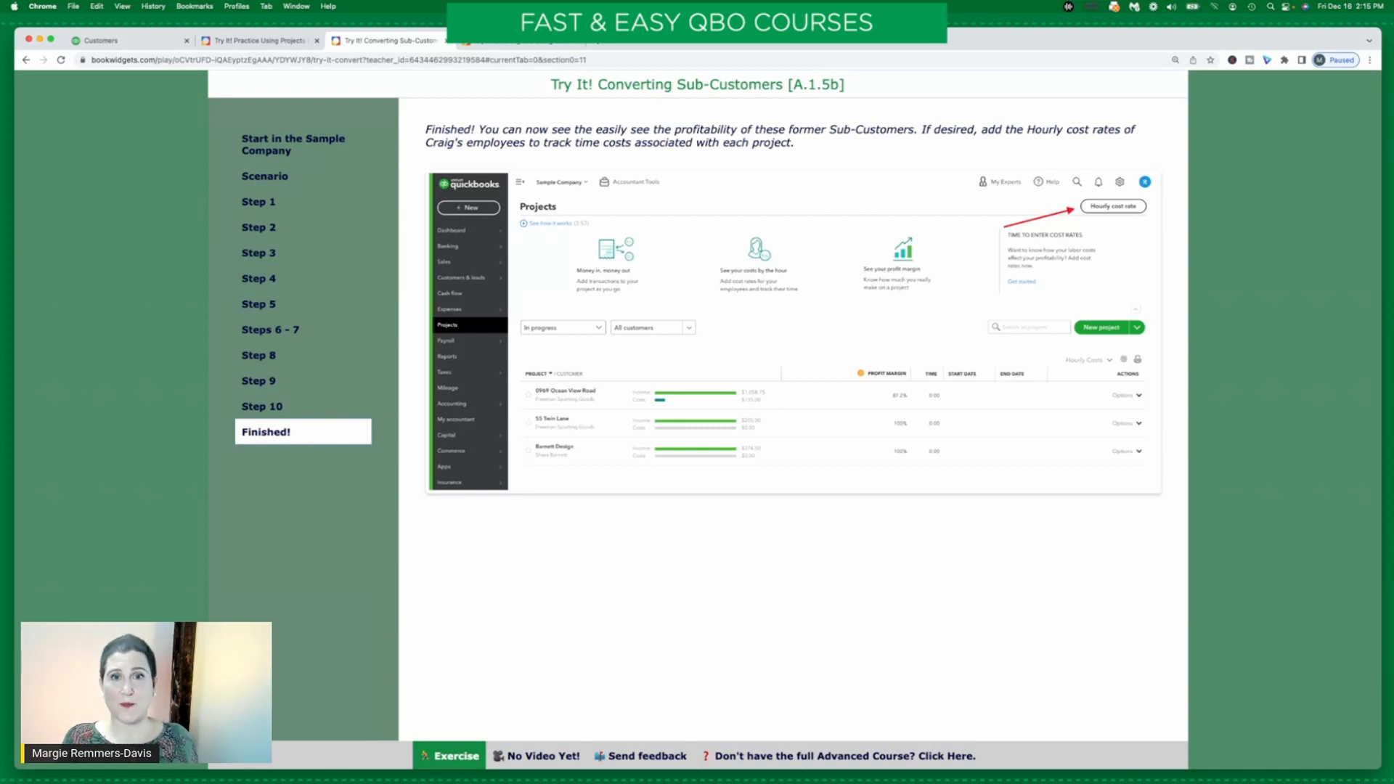
Close the two completed exercises and open the Scenario of the Creating and Using Classes exercise
left_click(443, 42)
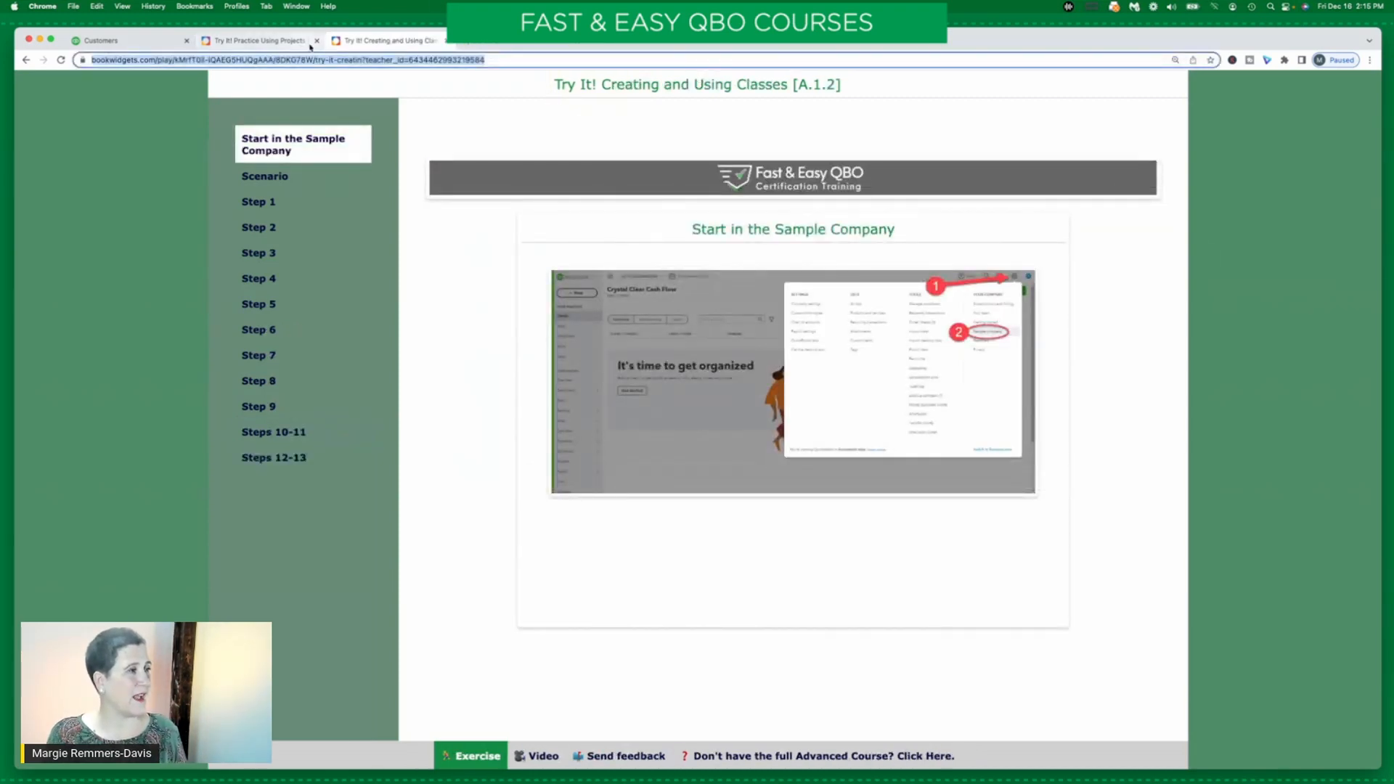
left_click(290, 41)
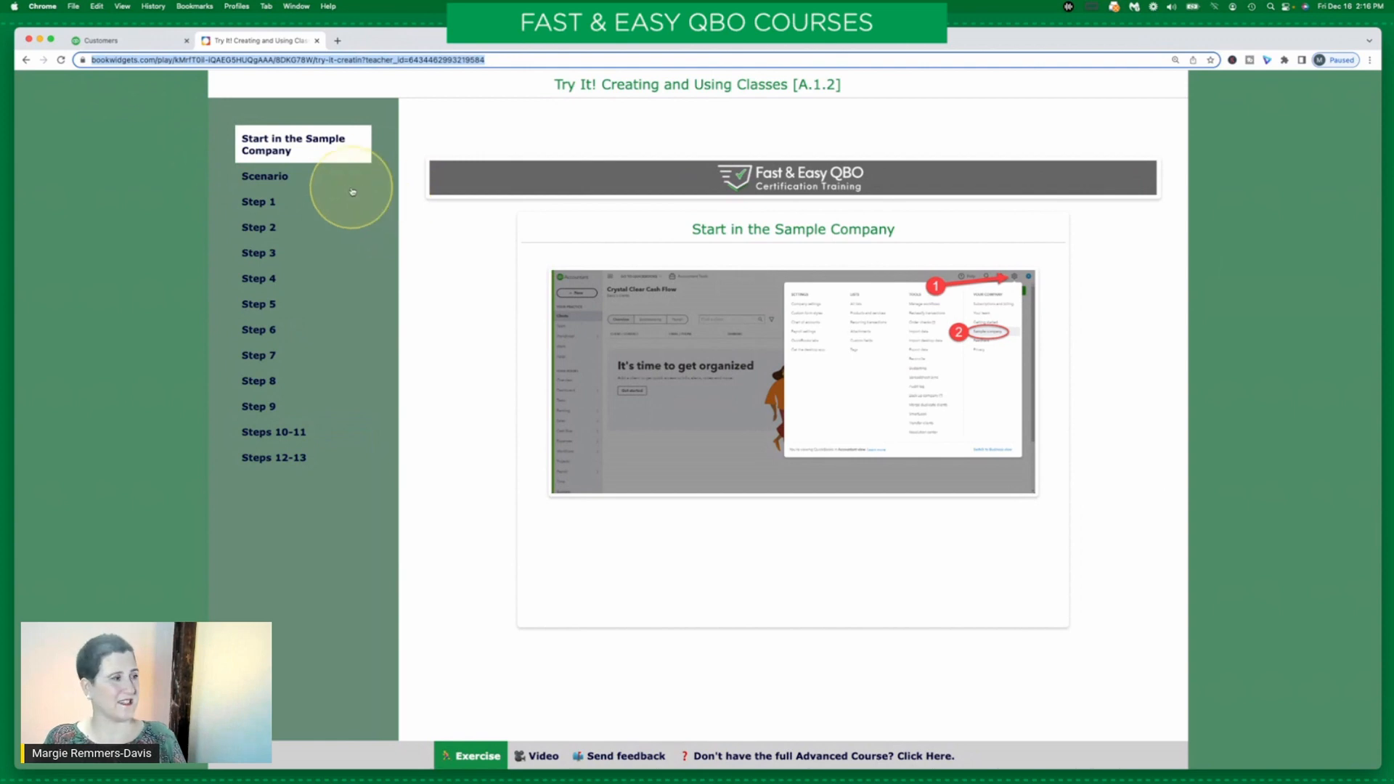
left_click(285, 178)
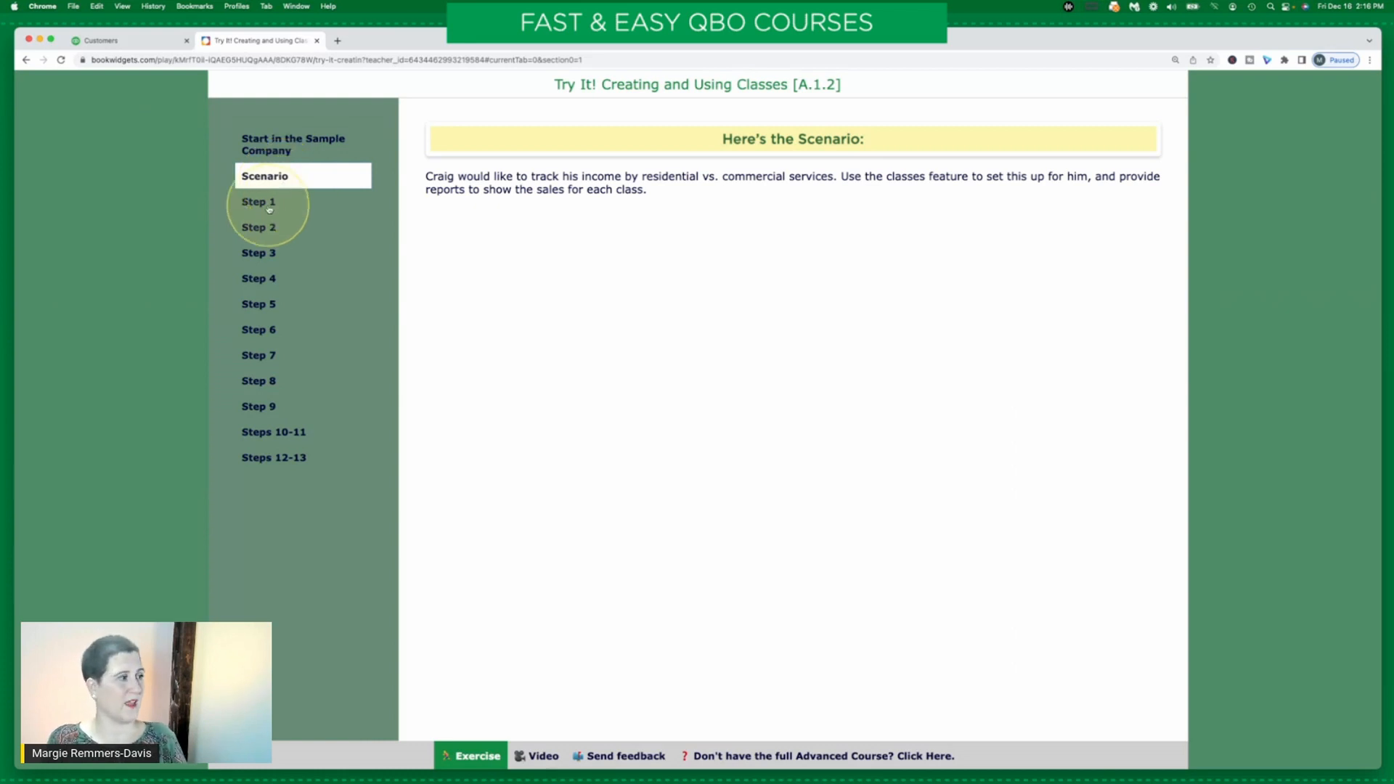
Read Step 1 of the Creating and Using Classes exercise, switch to QuickBooks and open the Advanced section of Account and Settings
left_click(268, 204)
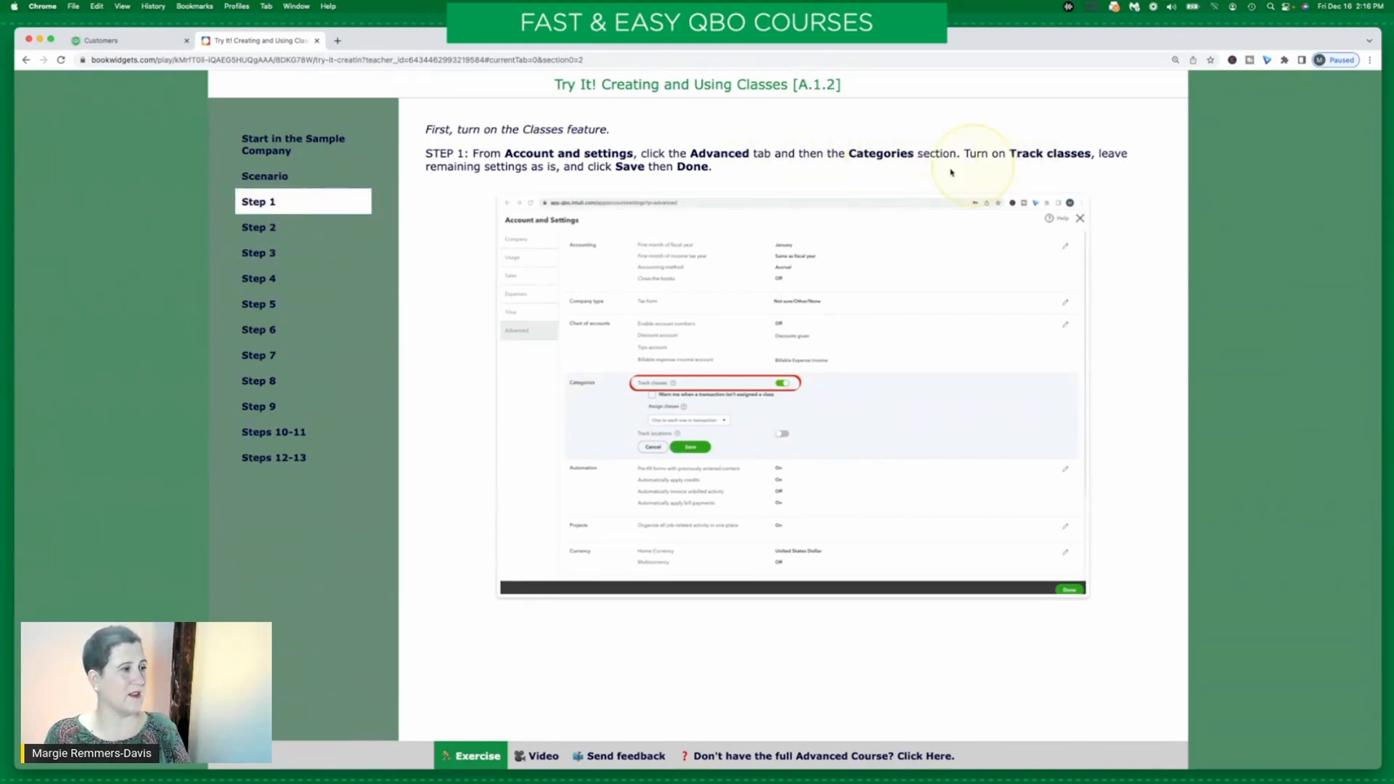
left_click(109, 40)
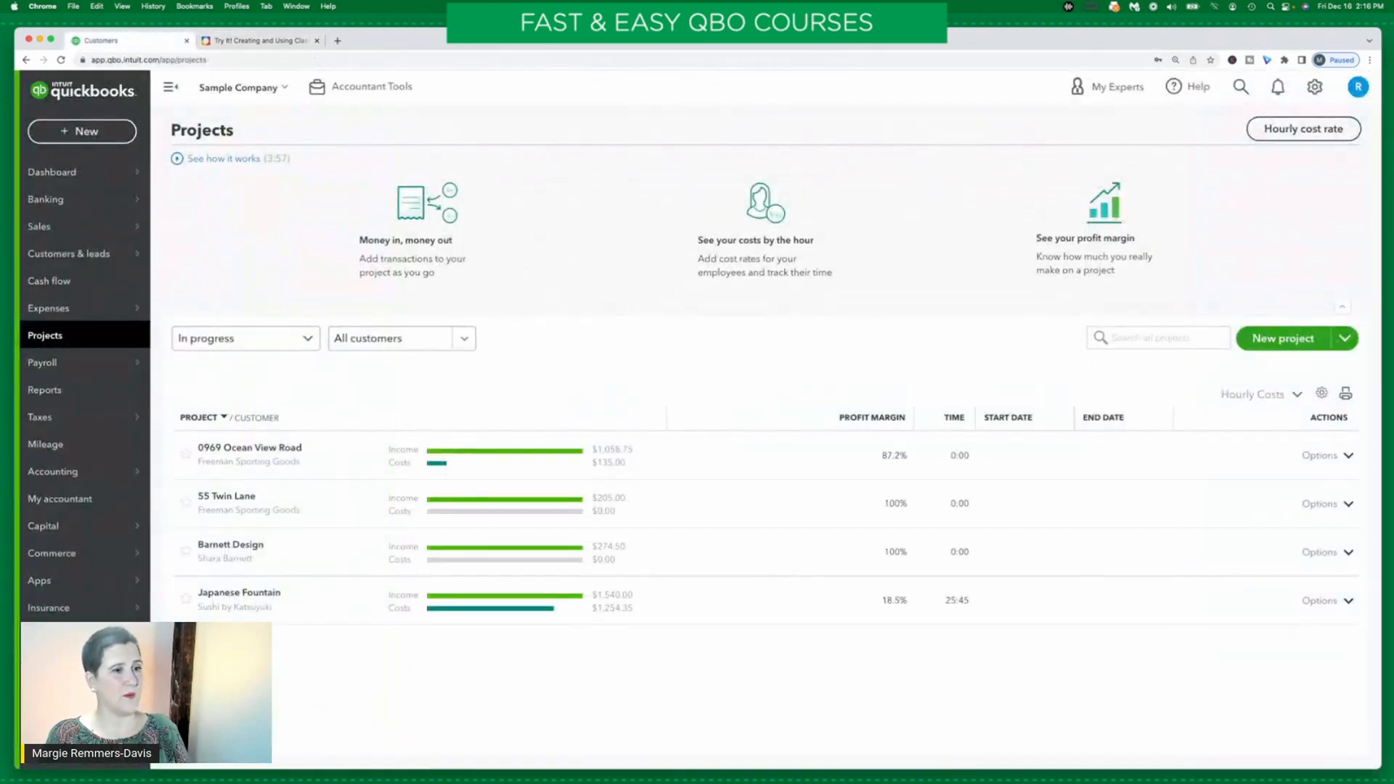
left_click(1315, 87)
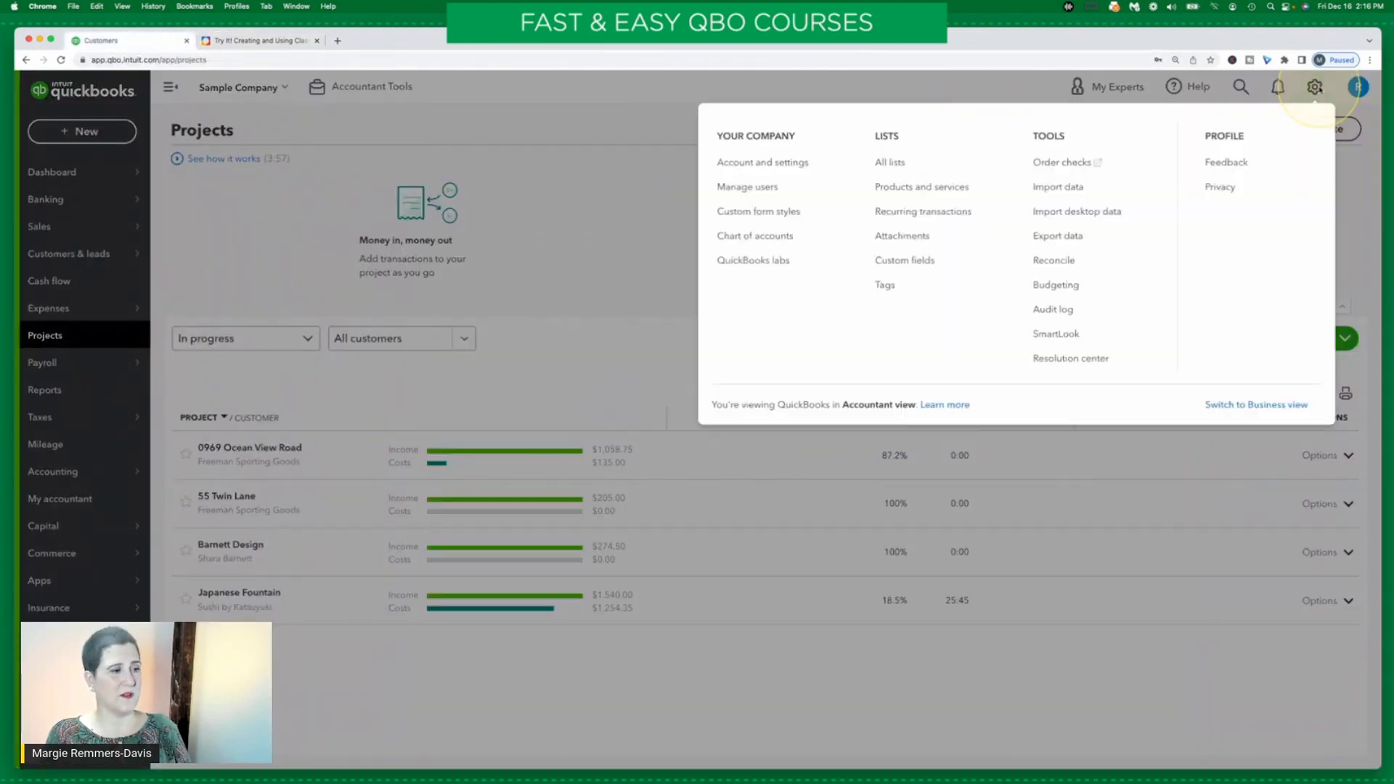
left_click(772, 168)
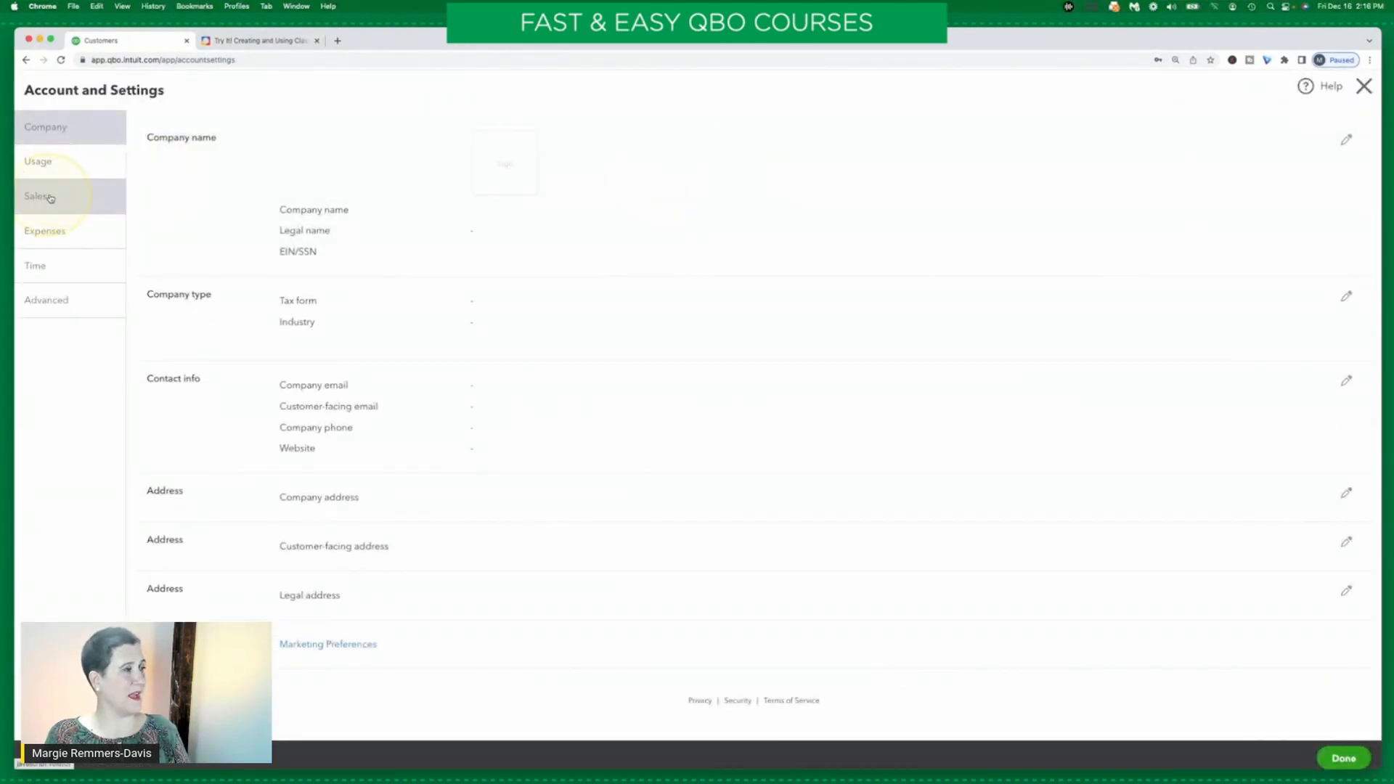
left_click(52, 199)
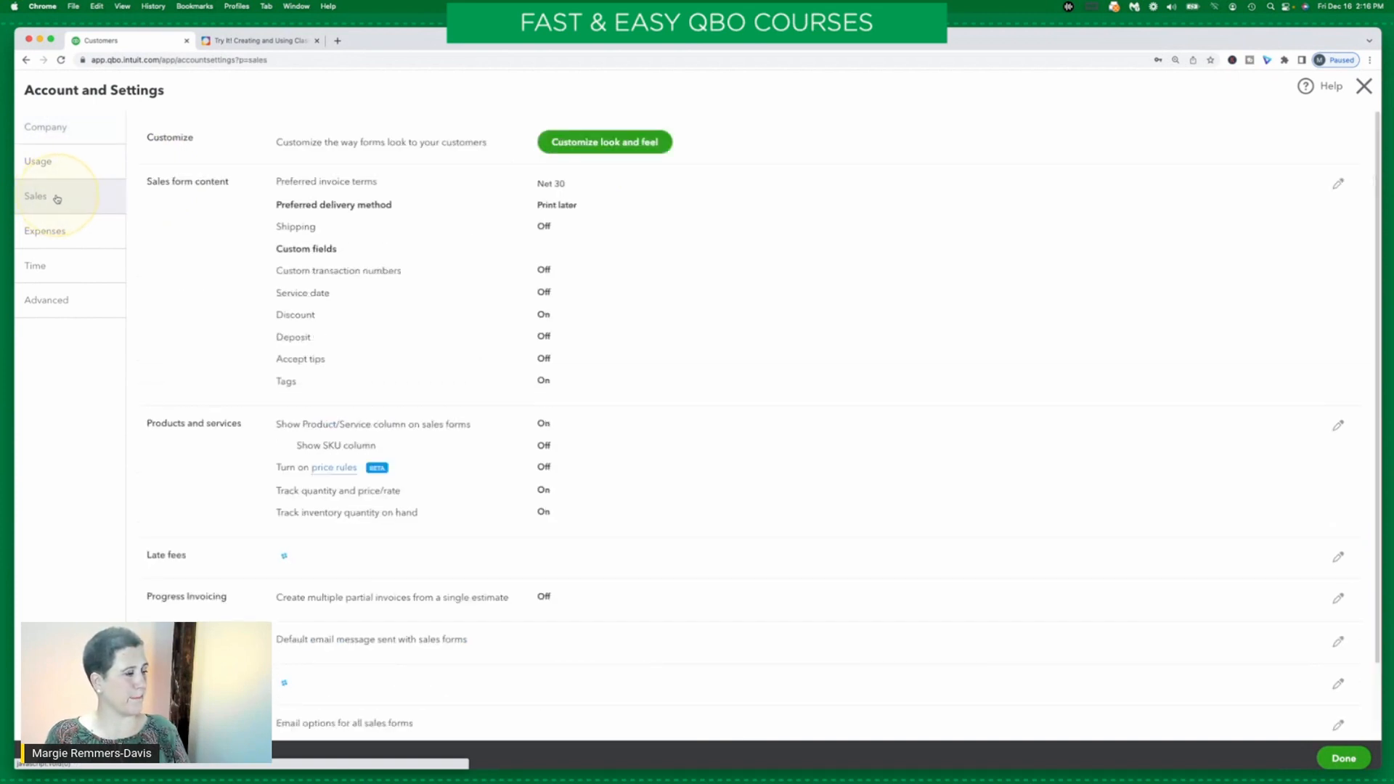
left_click(1132, 316)
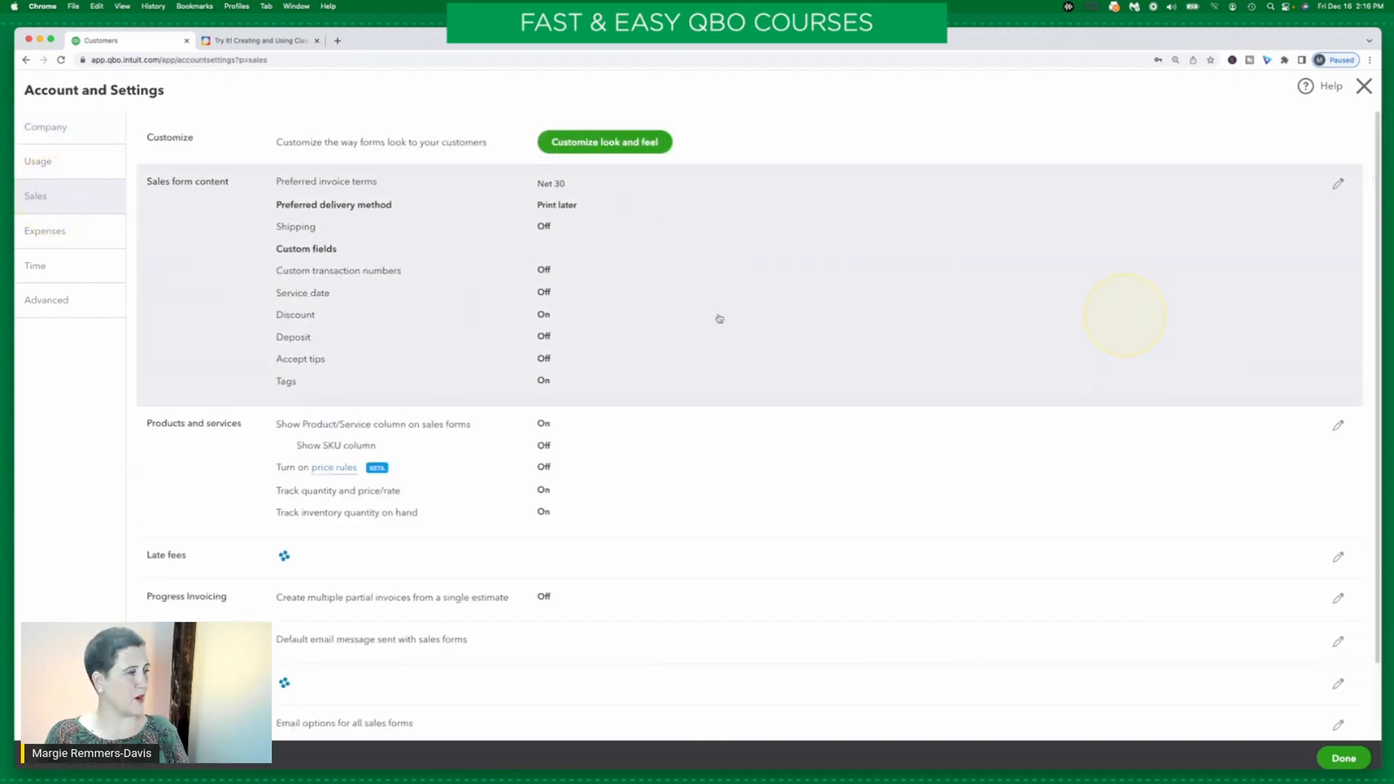
left_click(80, 305)
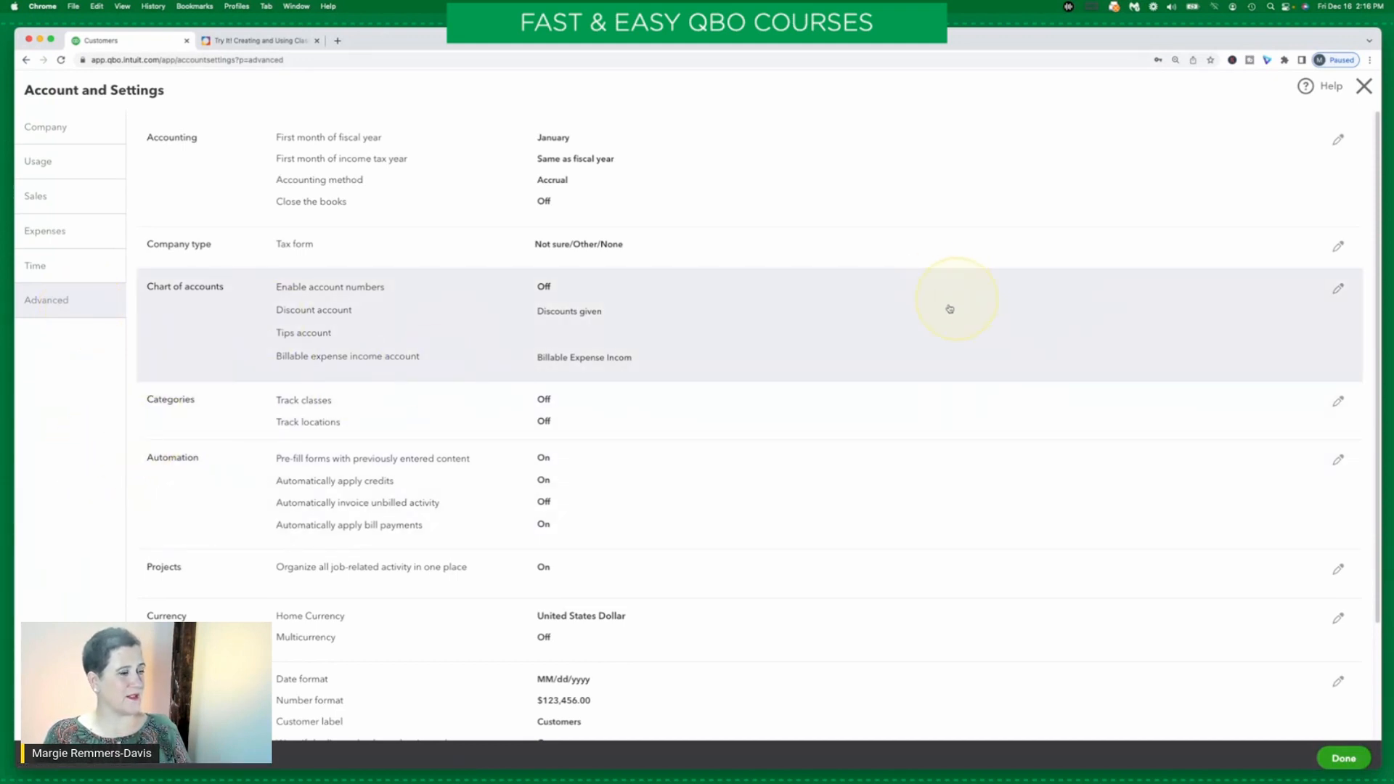
Turn on Track classes in the Categories settings, save the change and close Account and Settings
left_click(683, 420)
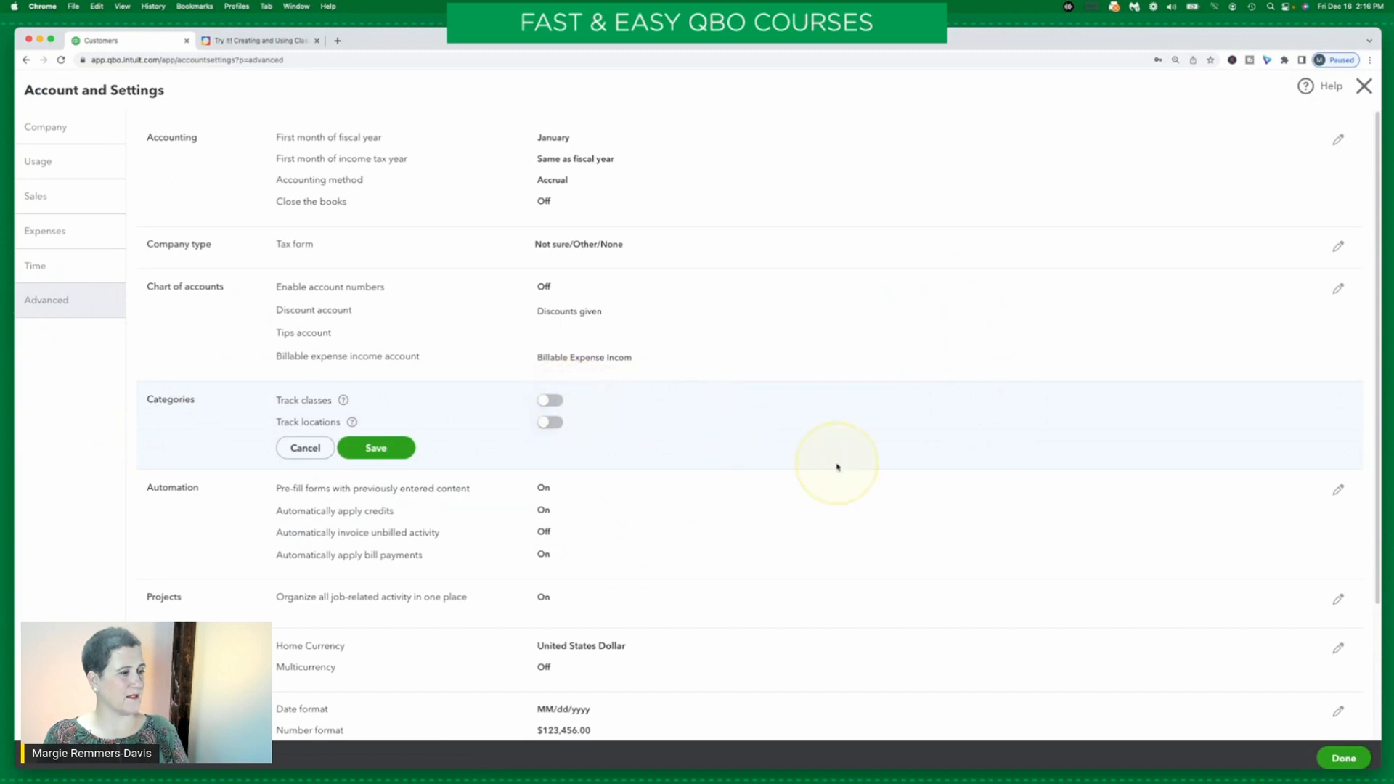
left_click(546, 402)
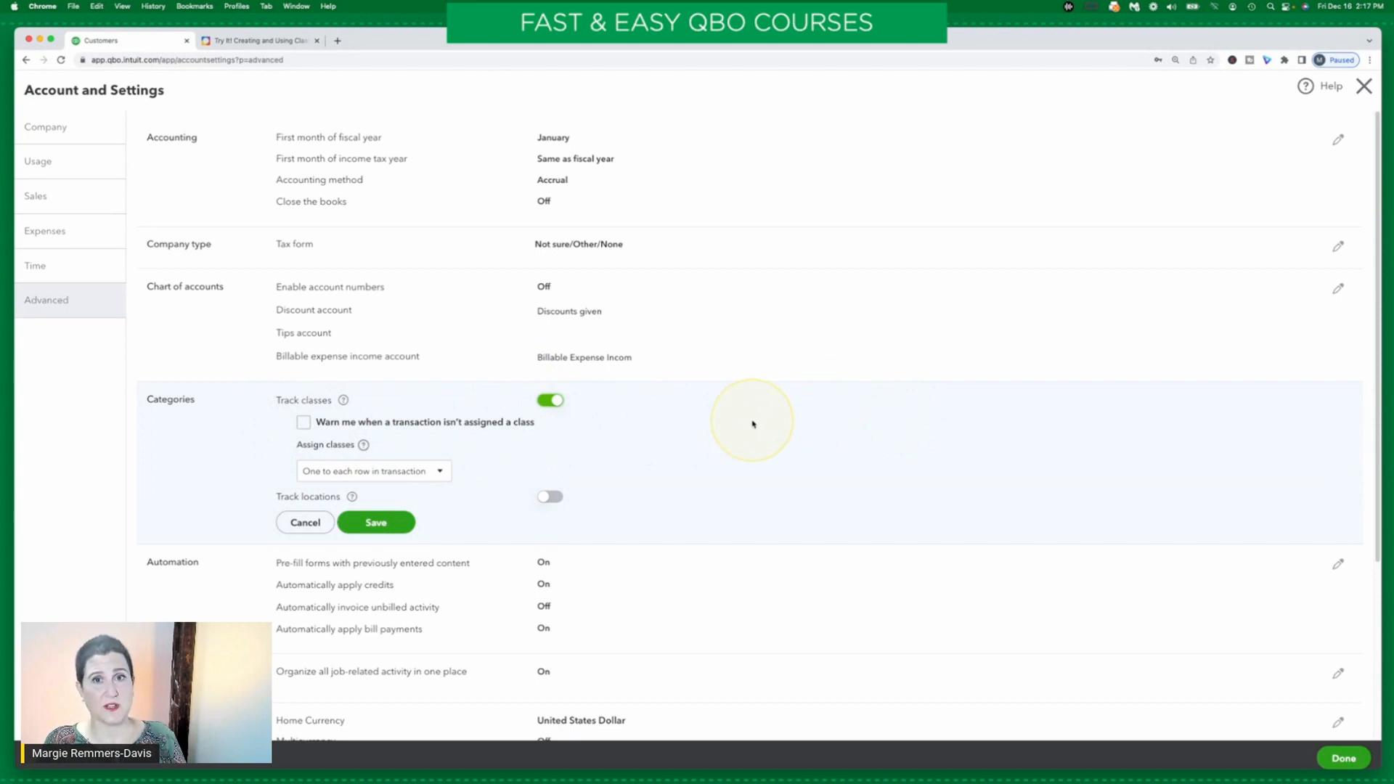
left_click(439, 473)
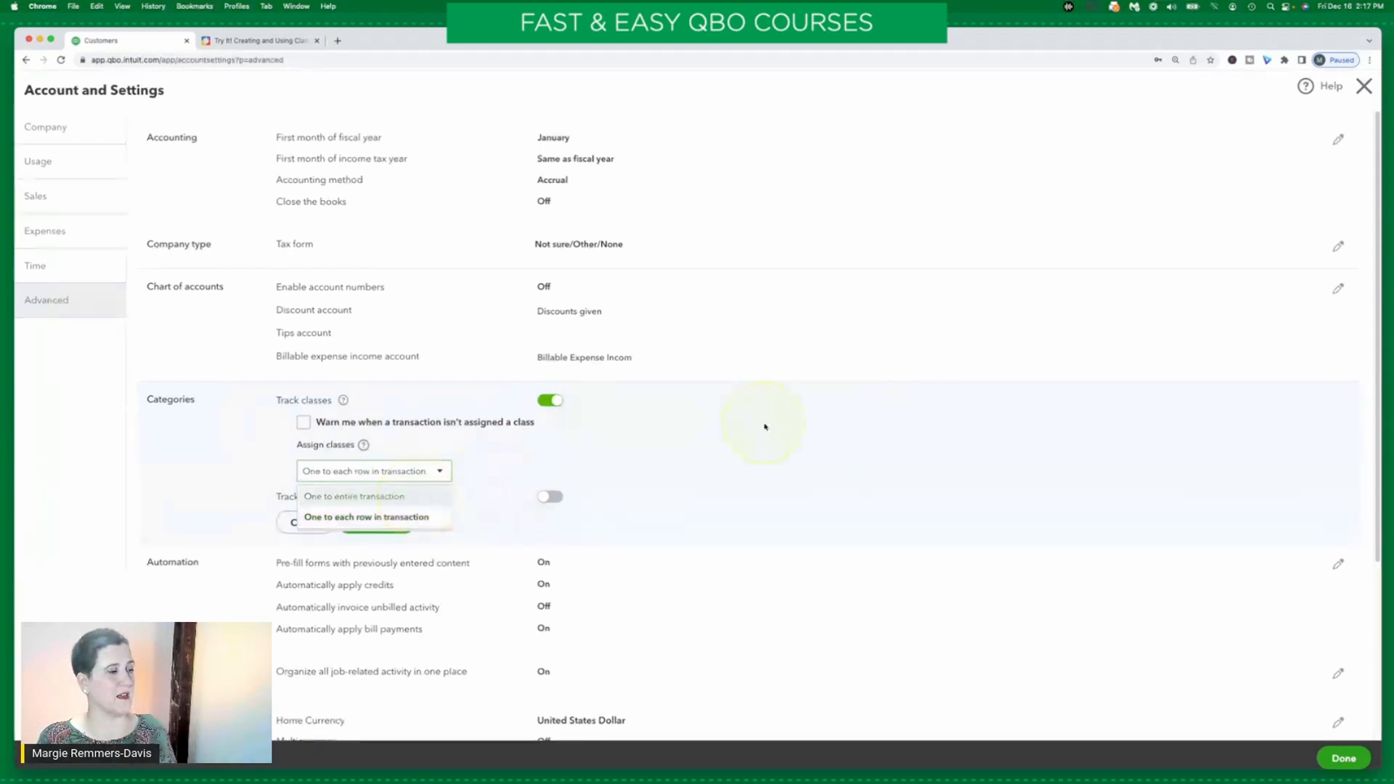
left_click(771, 426)
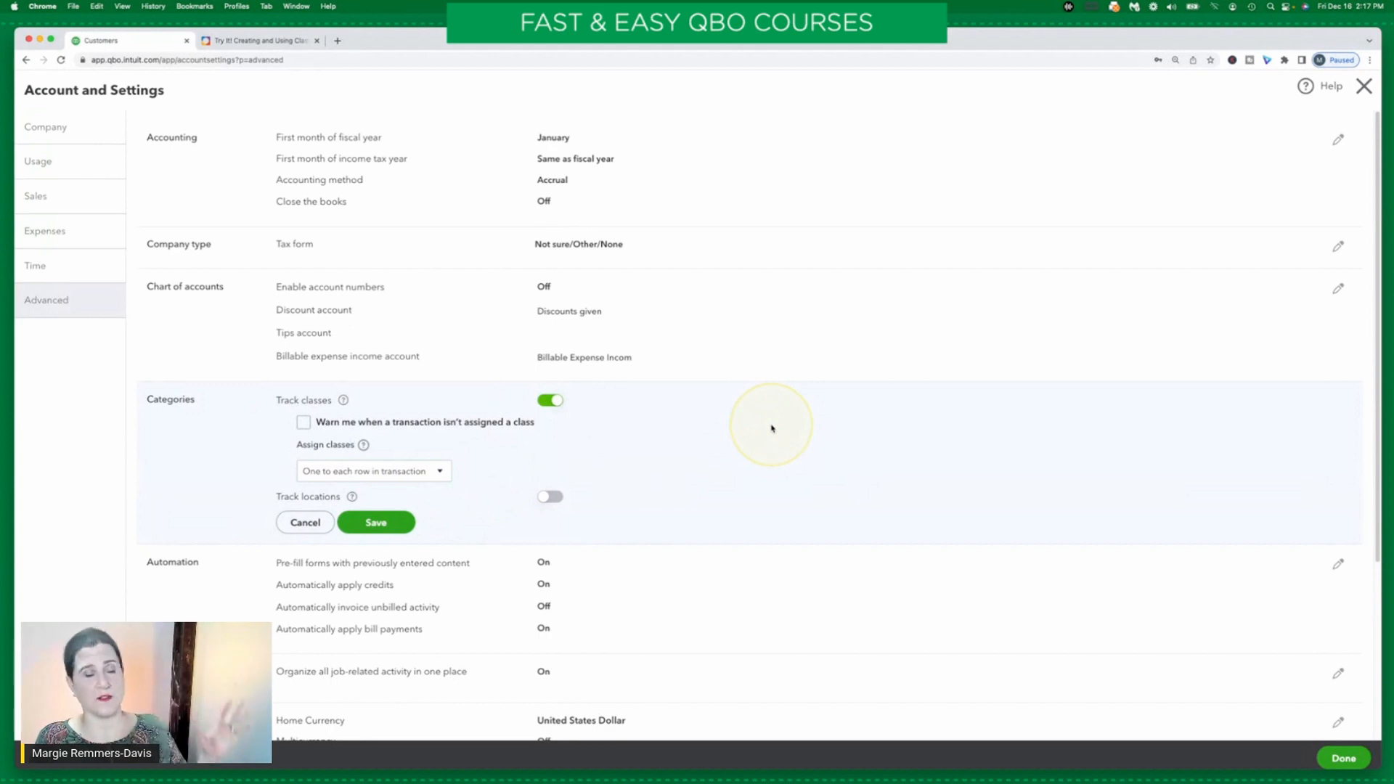
left_click(273, 45)
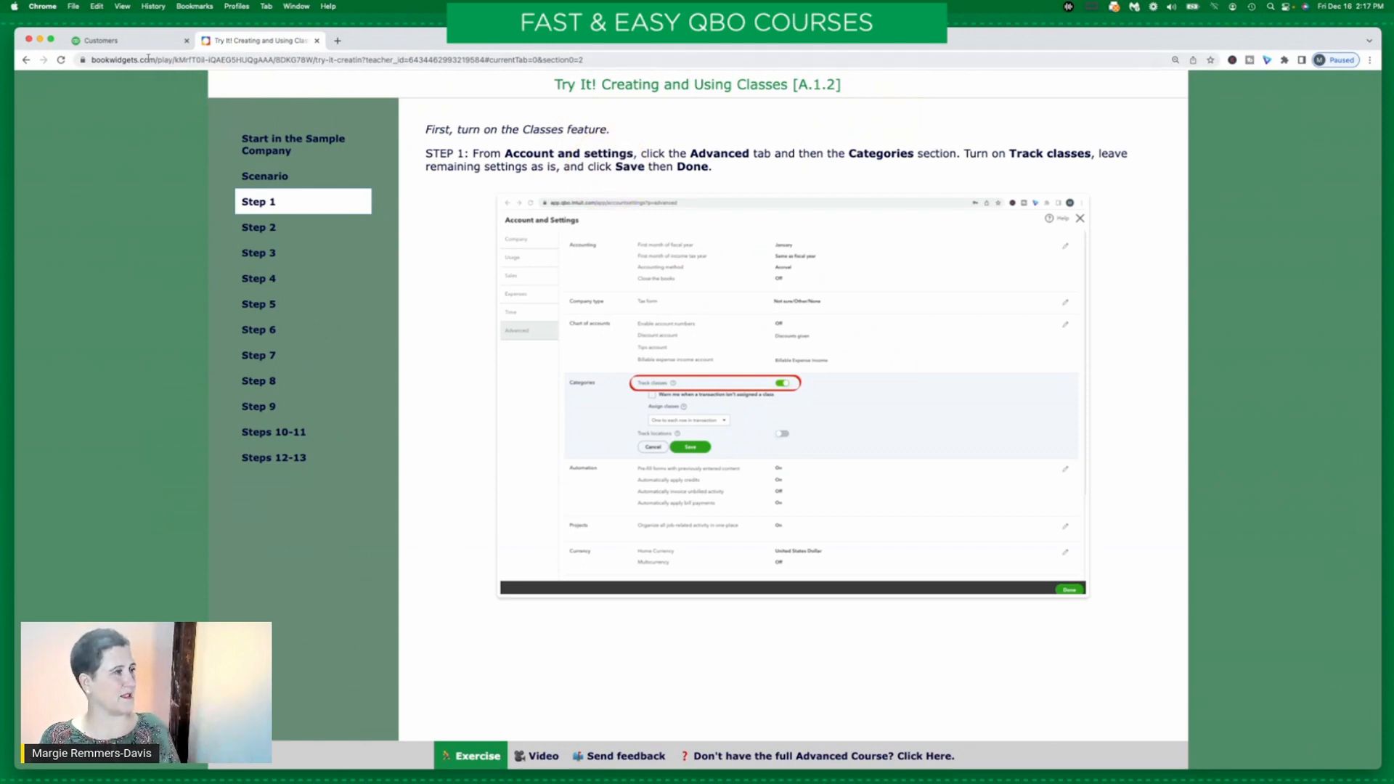
left_click(123, 41)
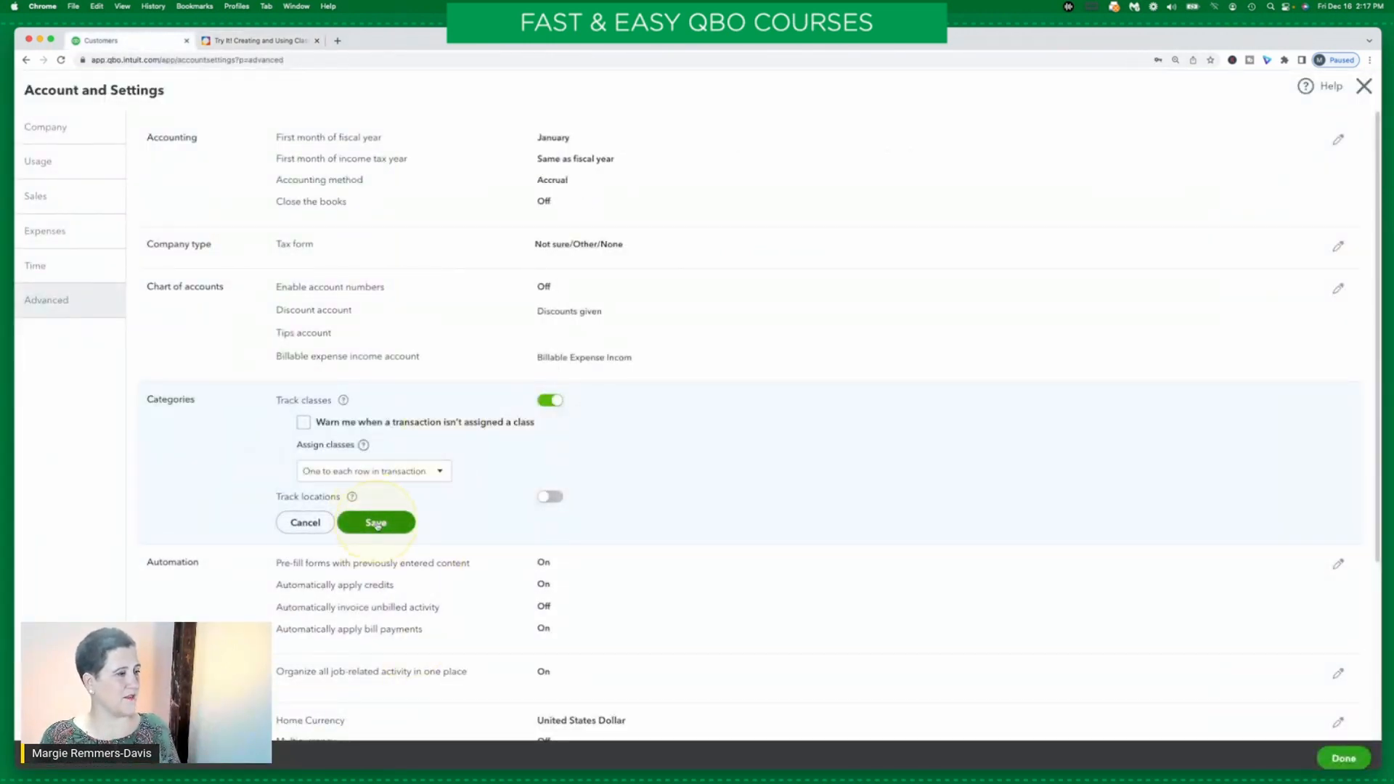
left_click(376, 523)
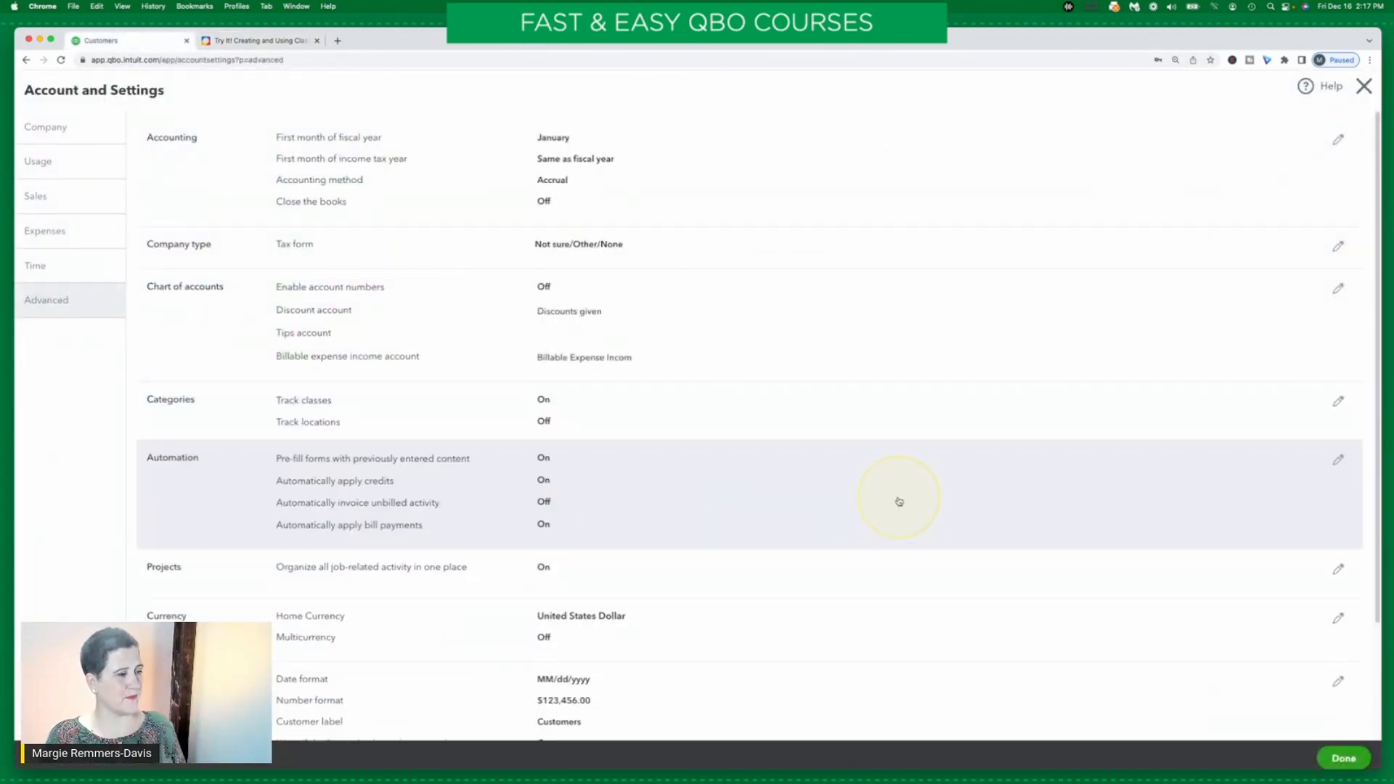
left_click(1344, 757)
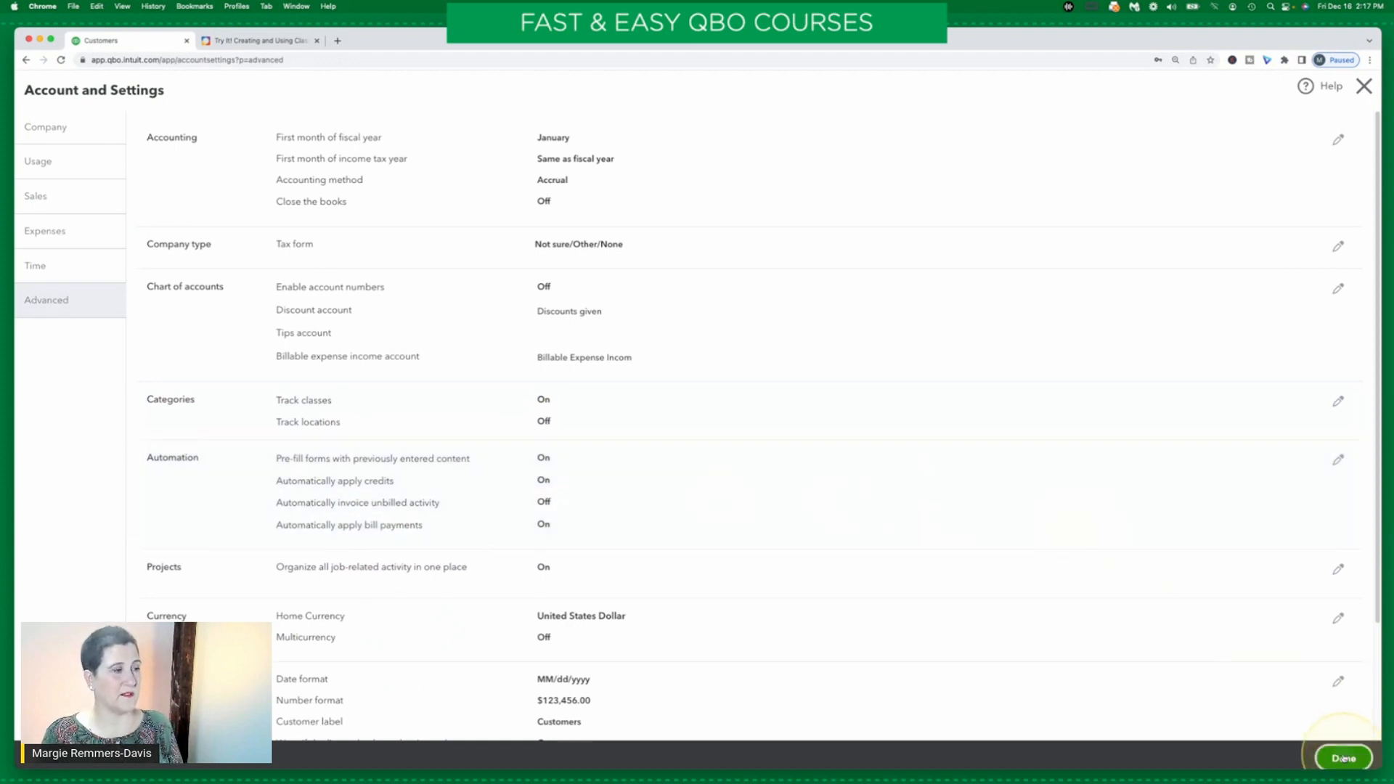
Switch to the exercise to read Step 2, and open the Classes list from All lists back in QuickBooks
left_click(272, 44)
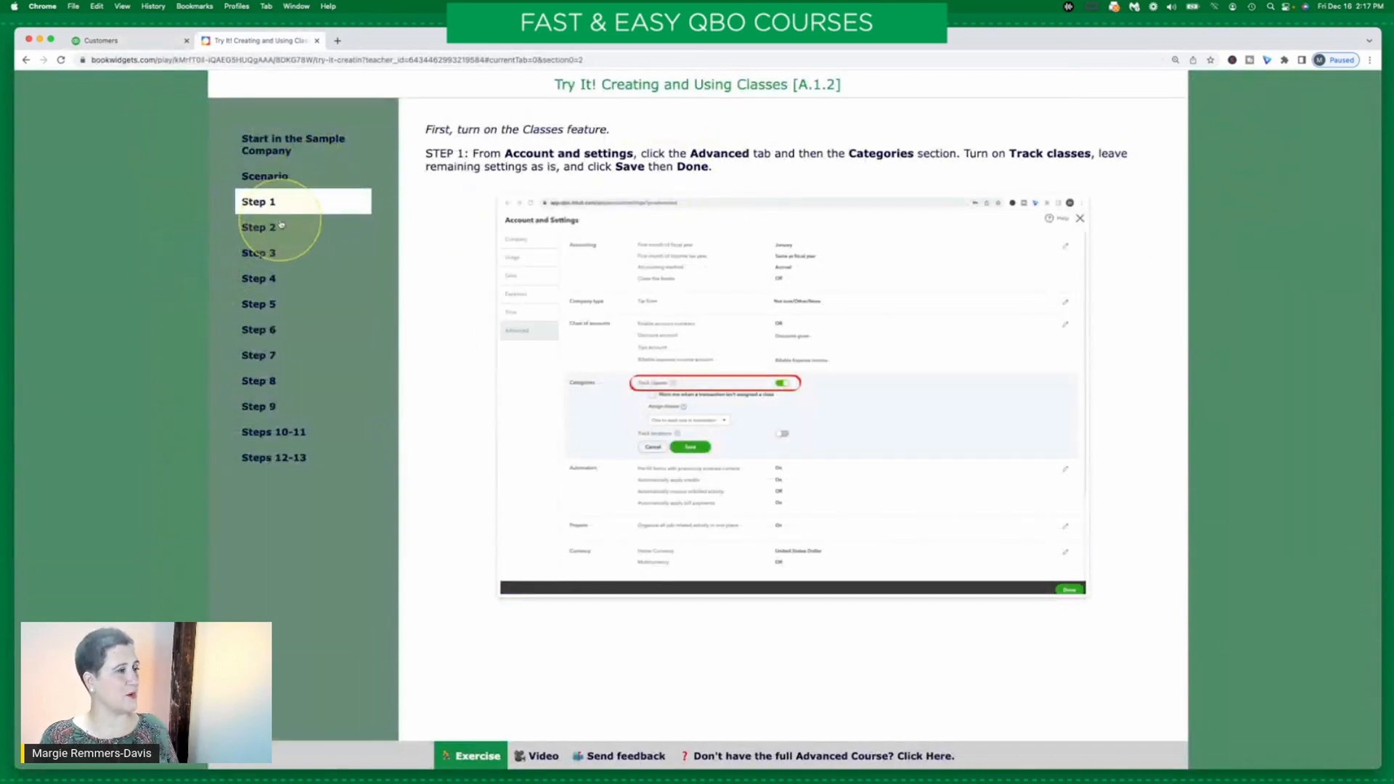
left_click(319, 224)
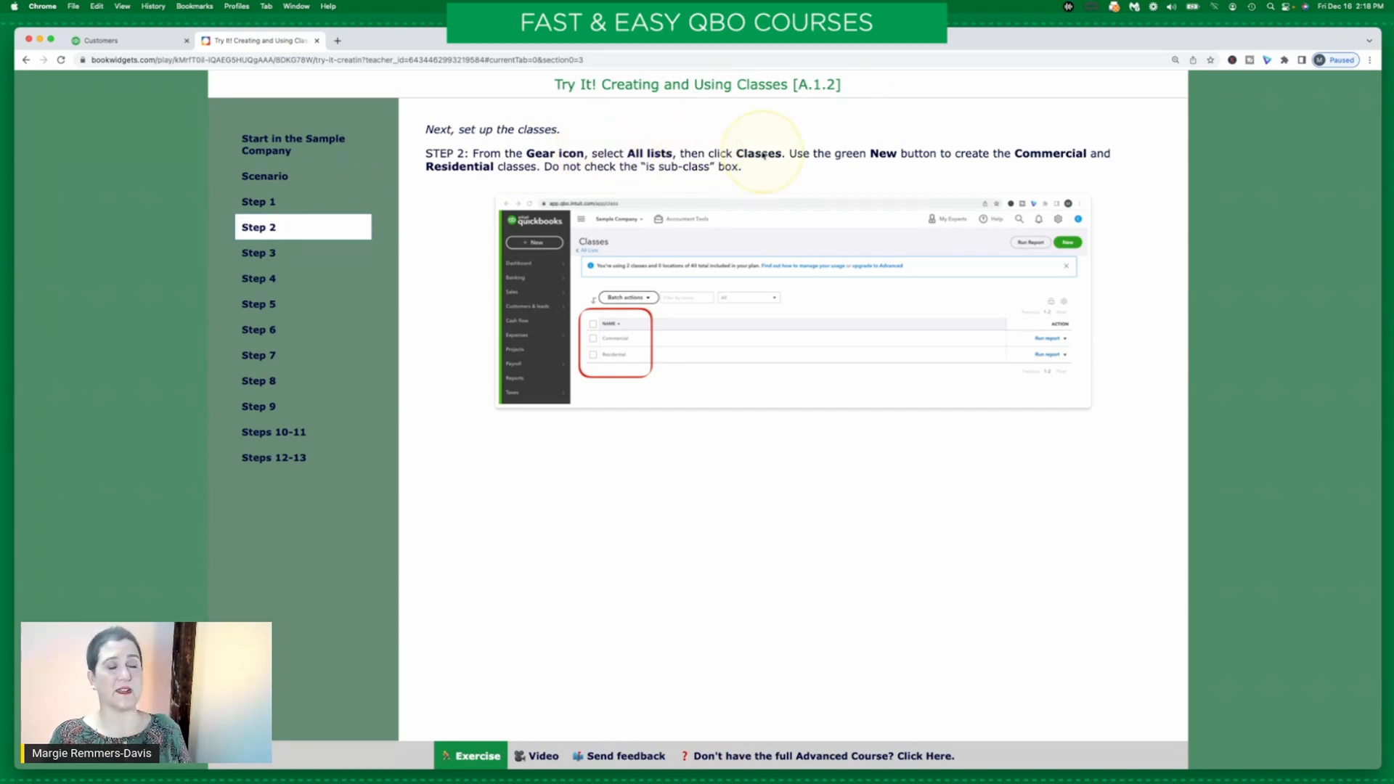
left_click(87, 41)
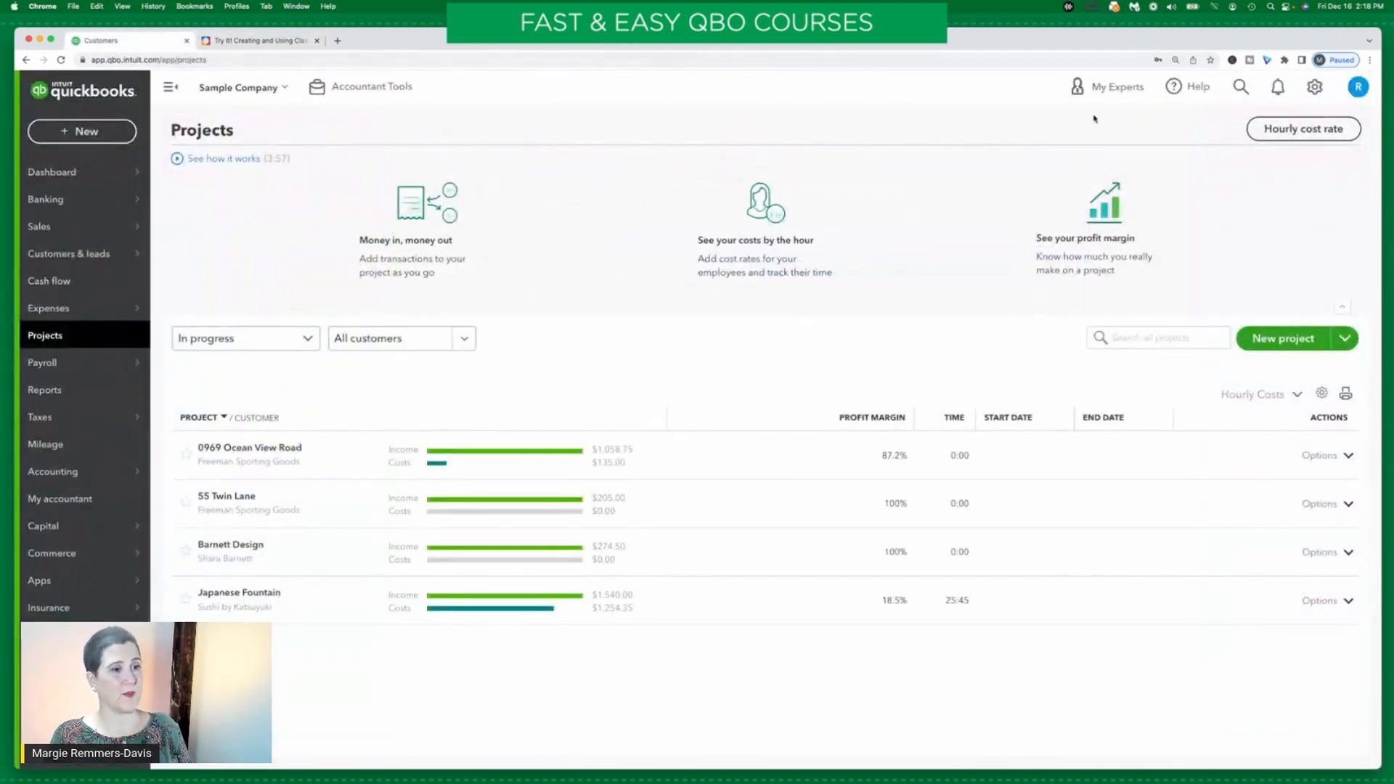
left_click(1314, 87)
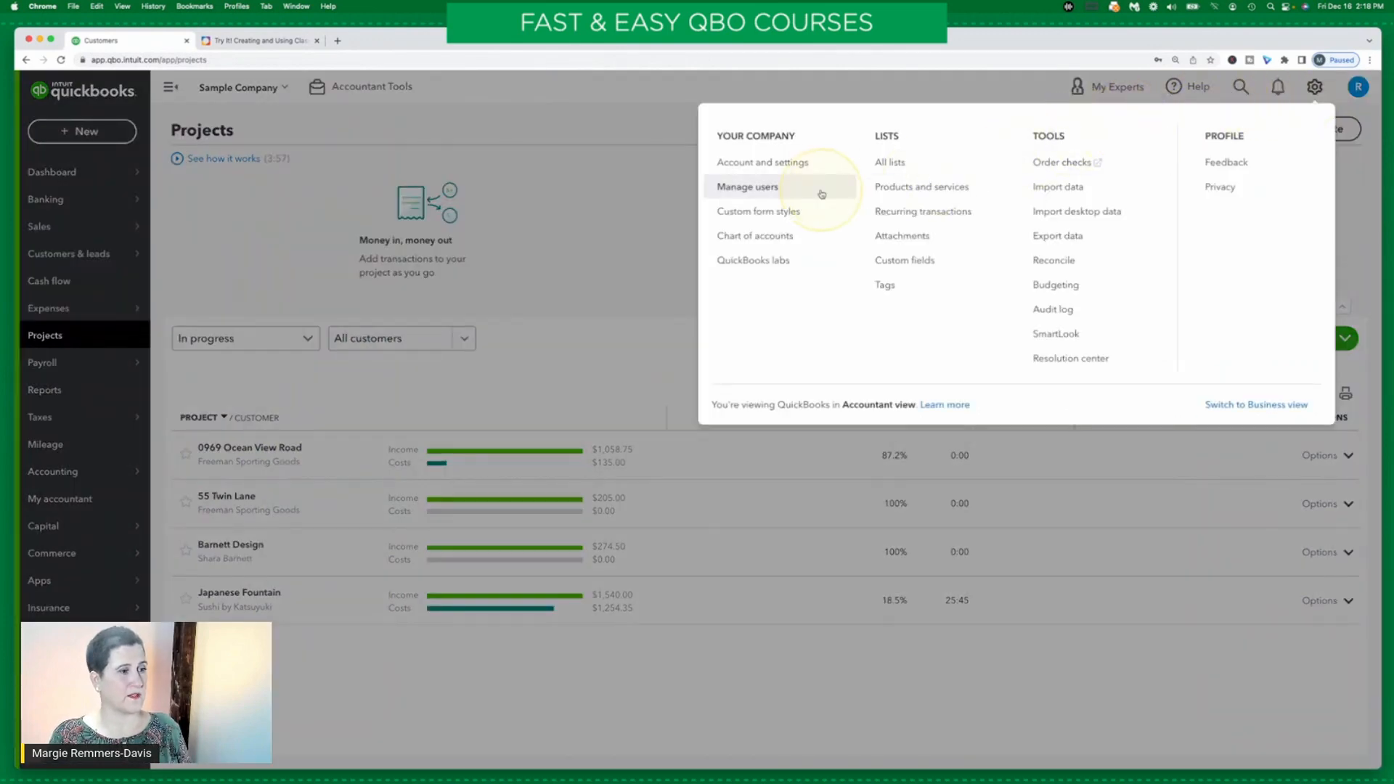
left_click(898, 162)
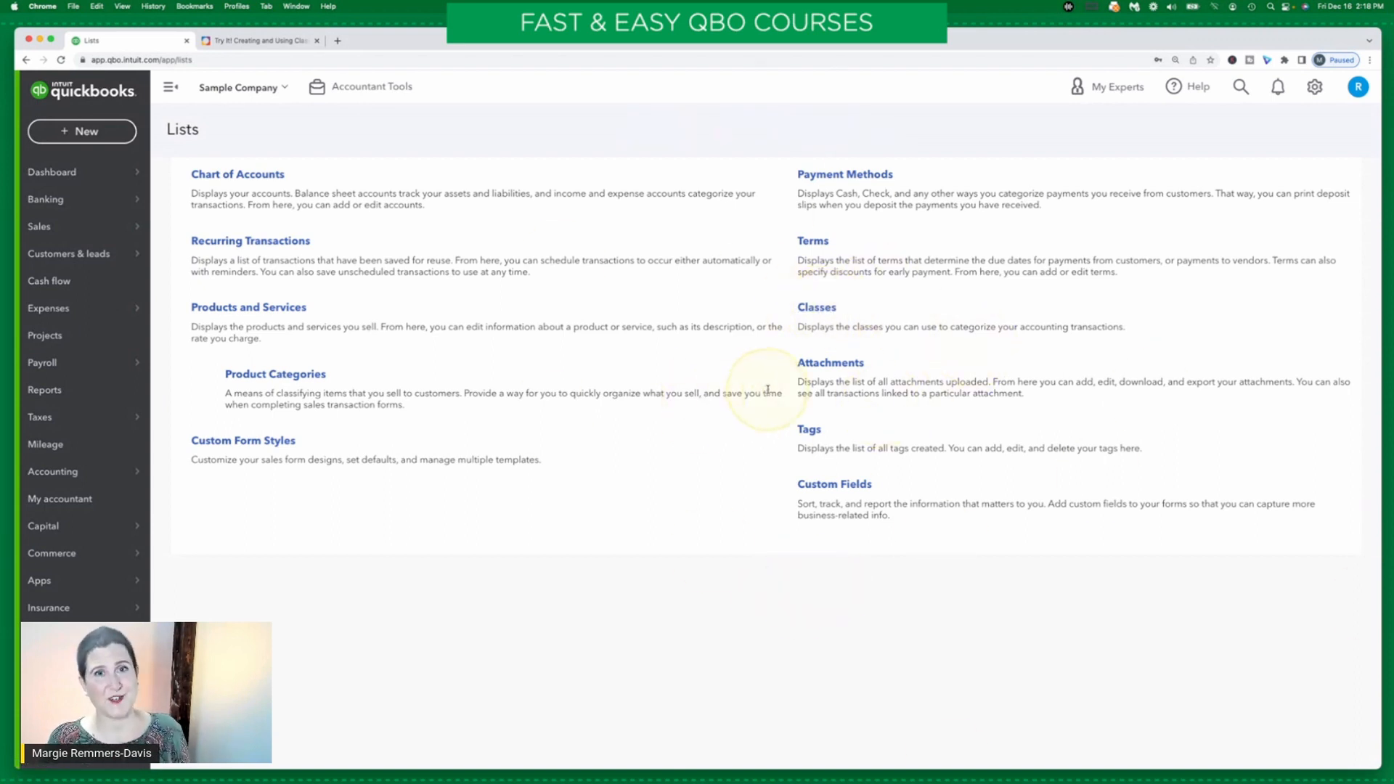
left_click(818, 310)
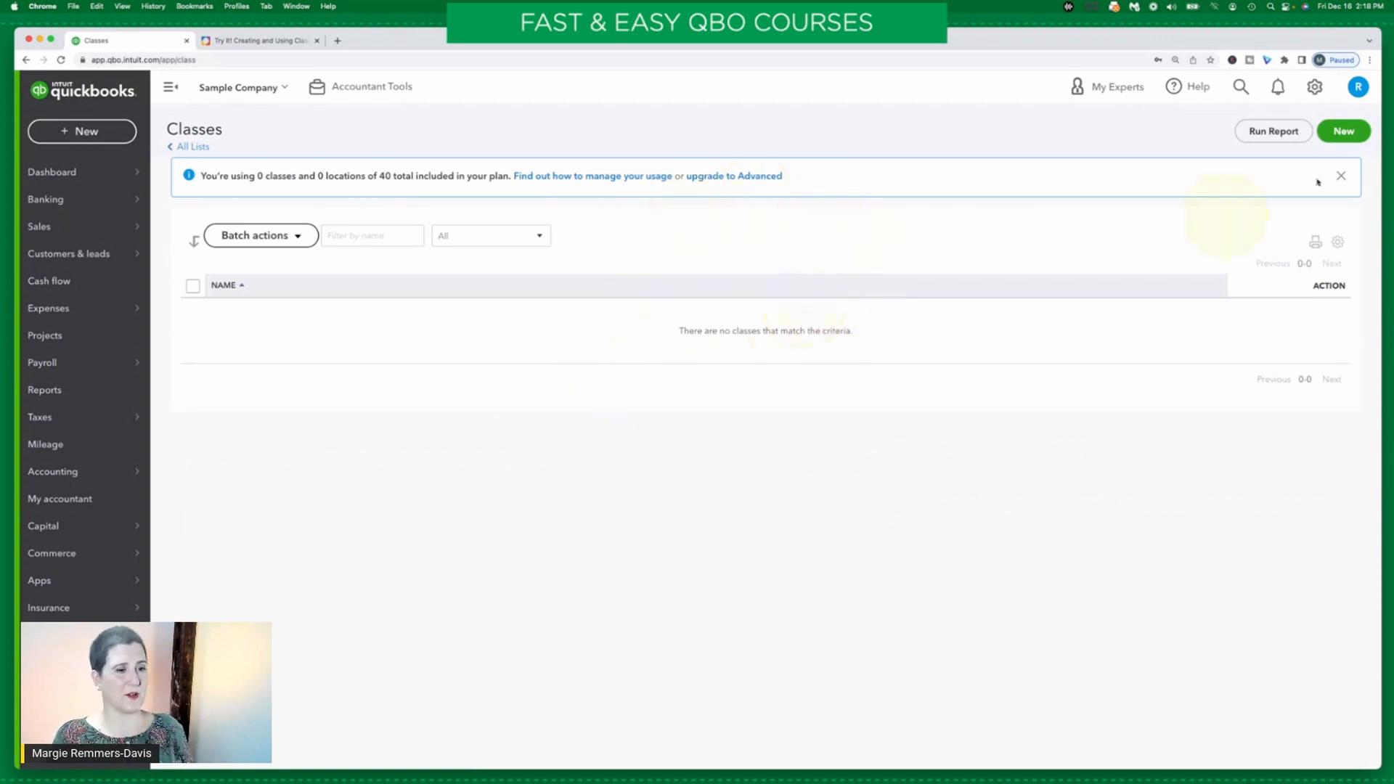
Create two top-level classes named Residential and Commercial, saving each one
left_click(1344, 131)
type("Residential")
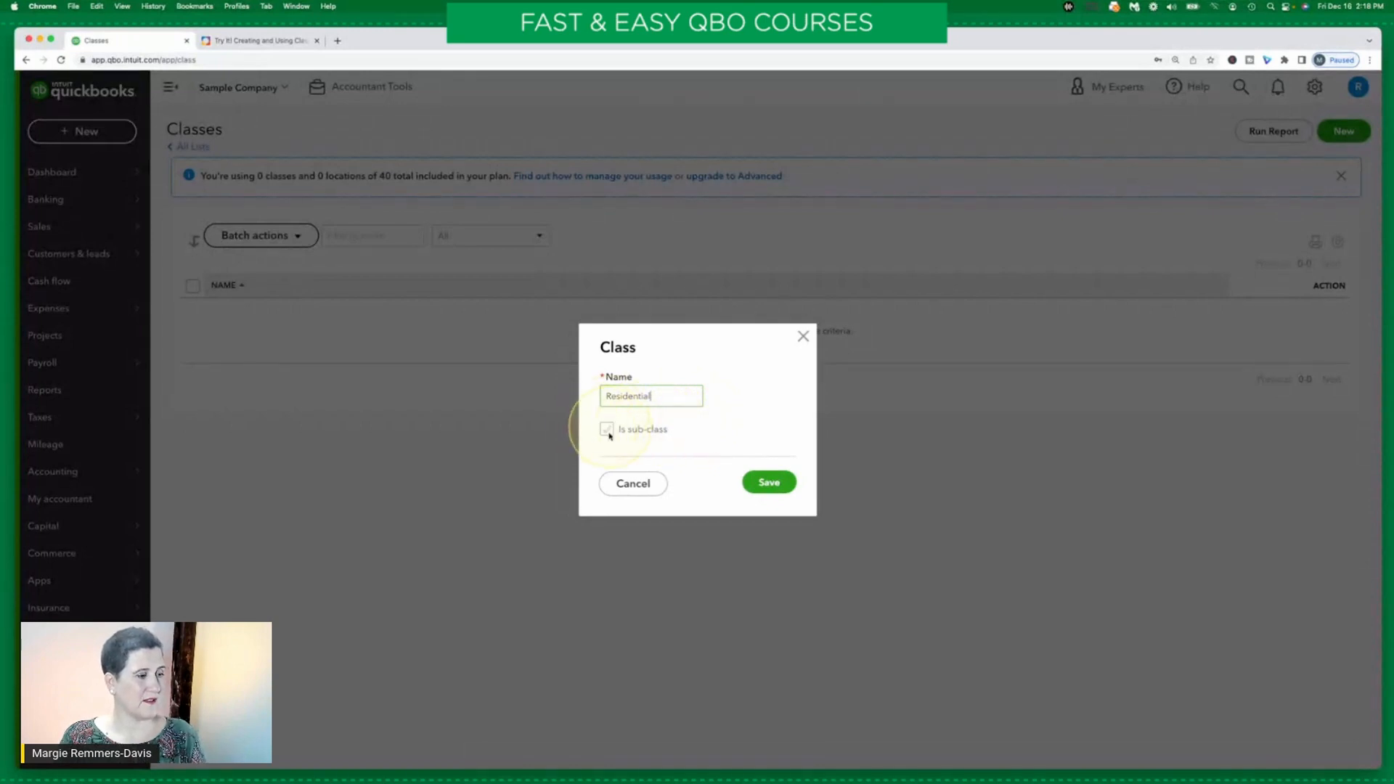
left_click(766, 480)
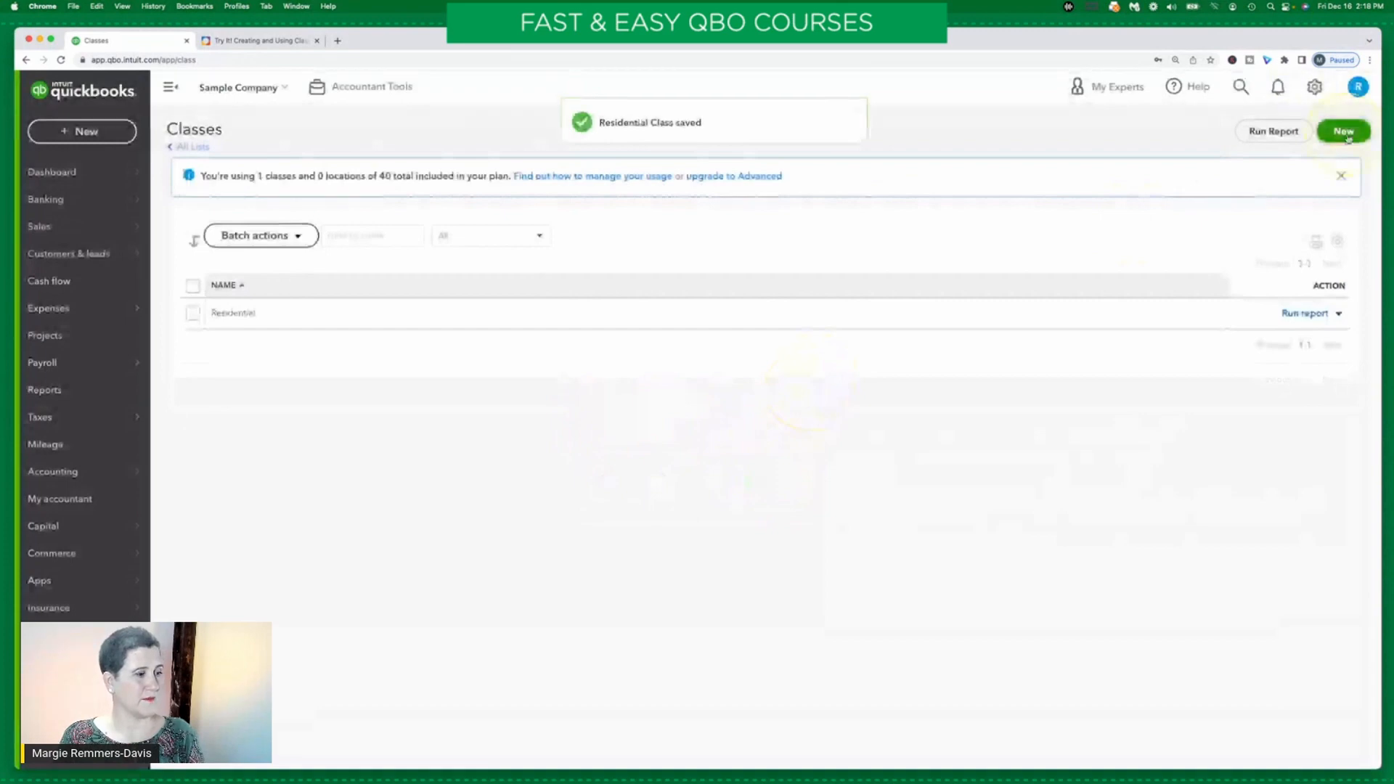
left_click(1345, 131)
type("Commercial")
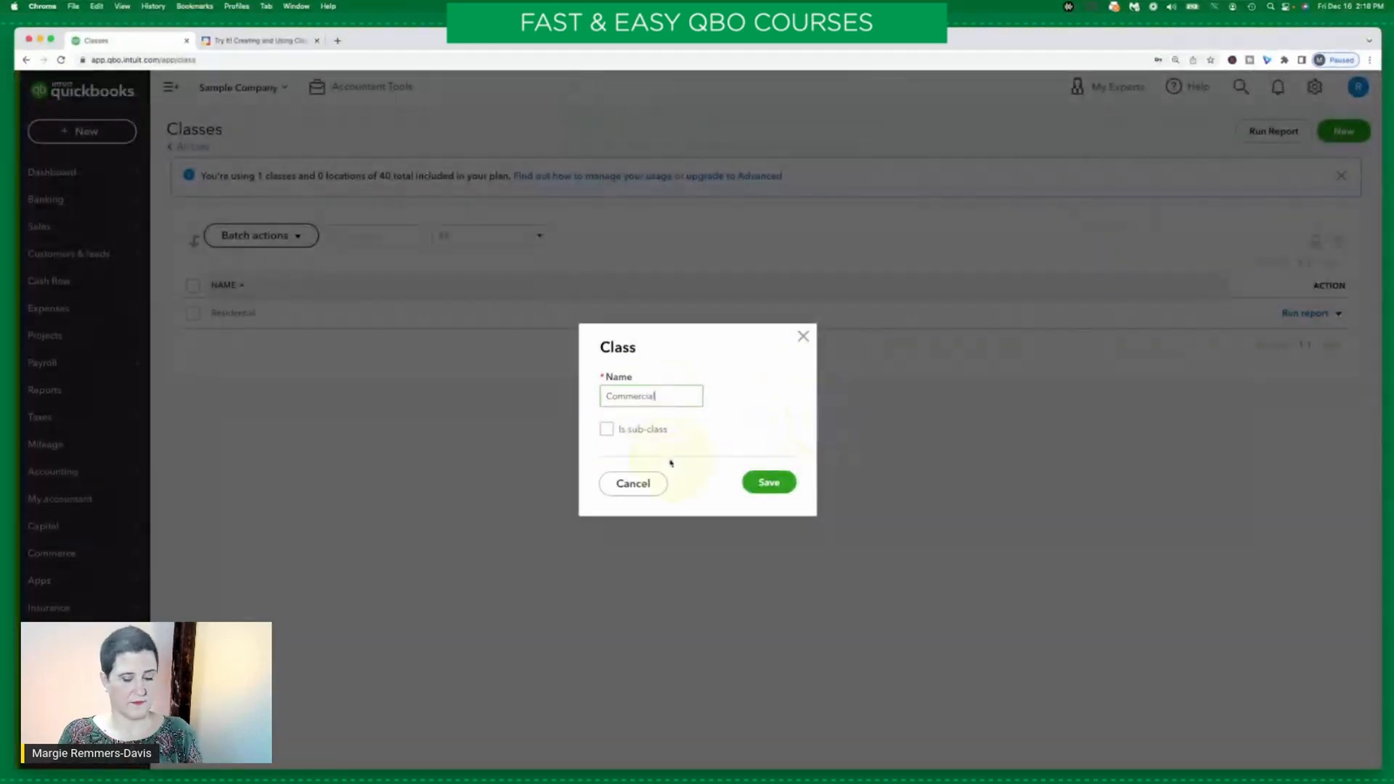
left_click(770, 483)
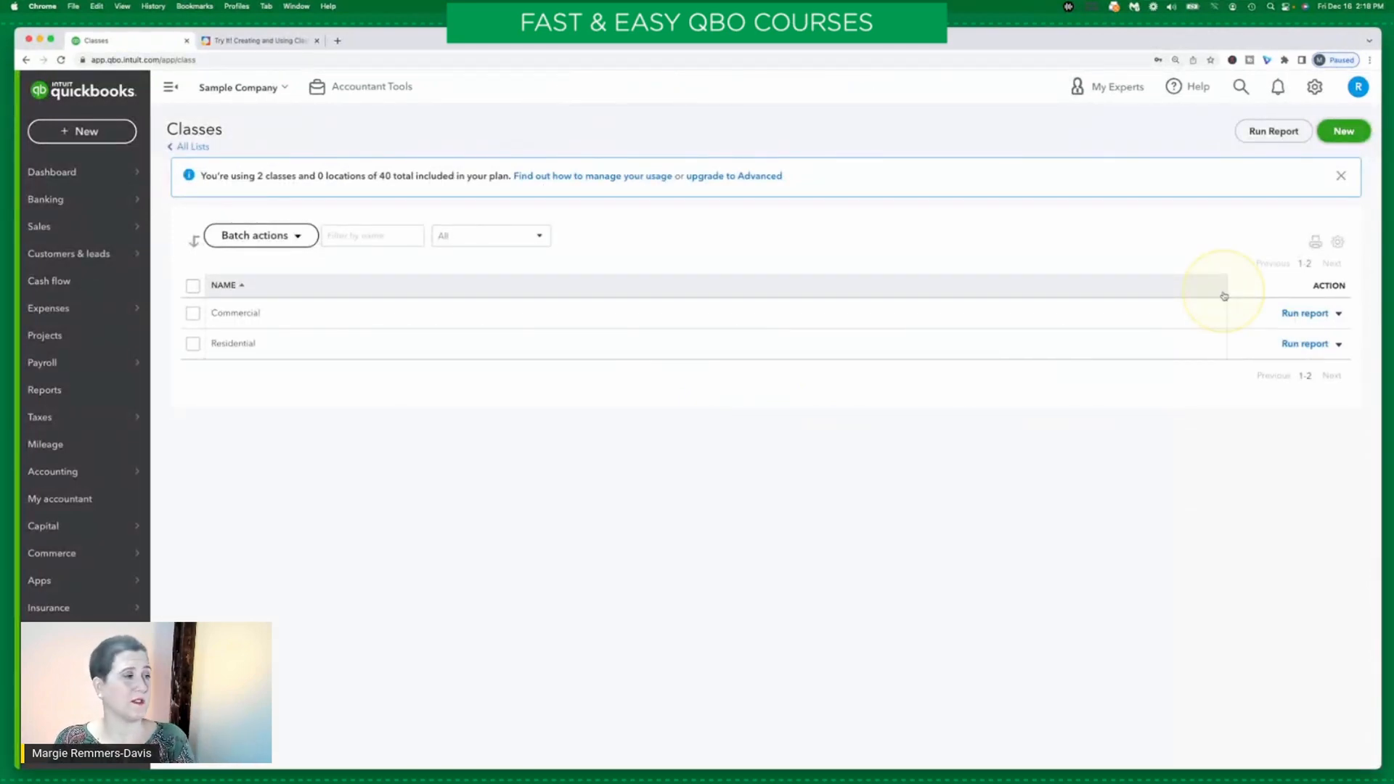
Switch to the exercise to read Step 3, and open the accountant tool Reclassify transactions back in QuickBooks
left_click(272, 40)
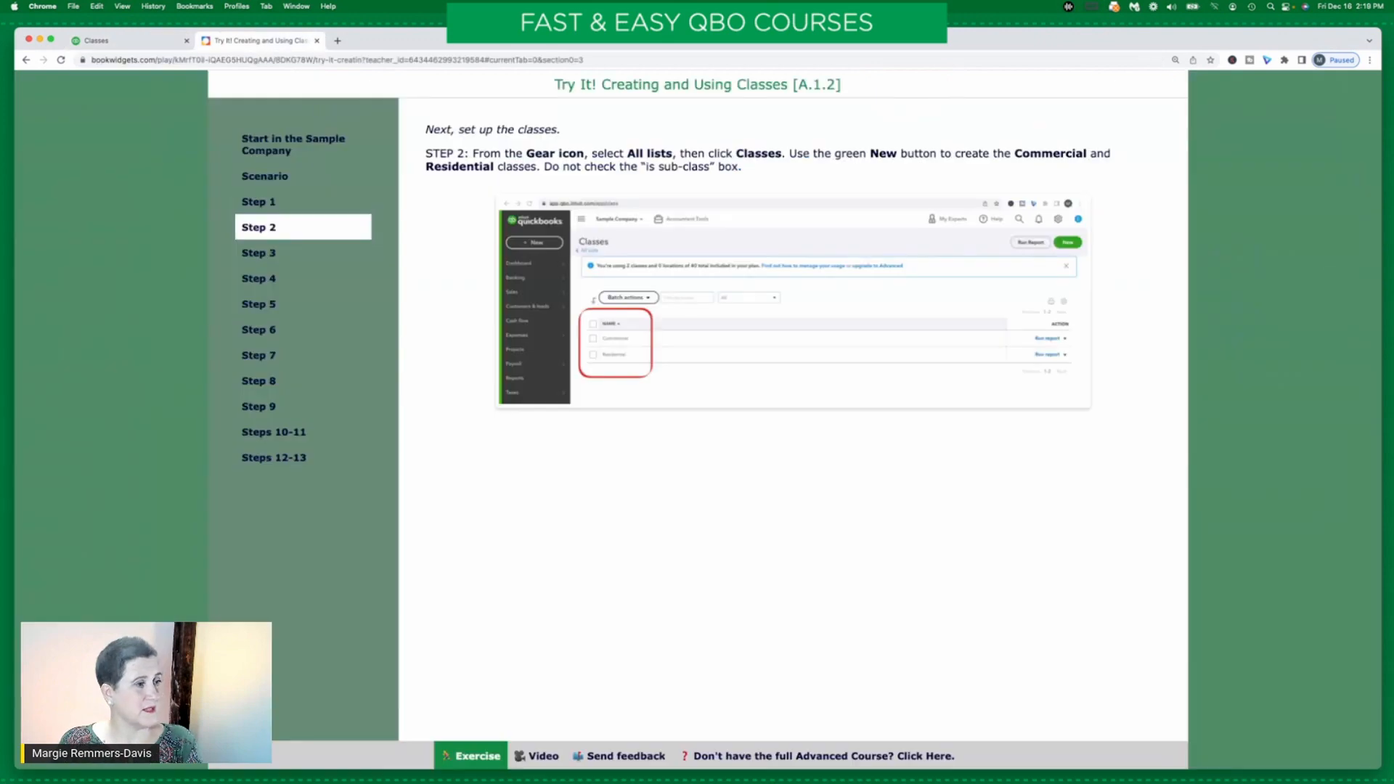
left_click(283, 254)
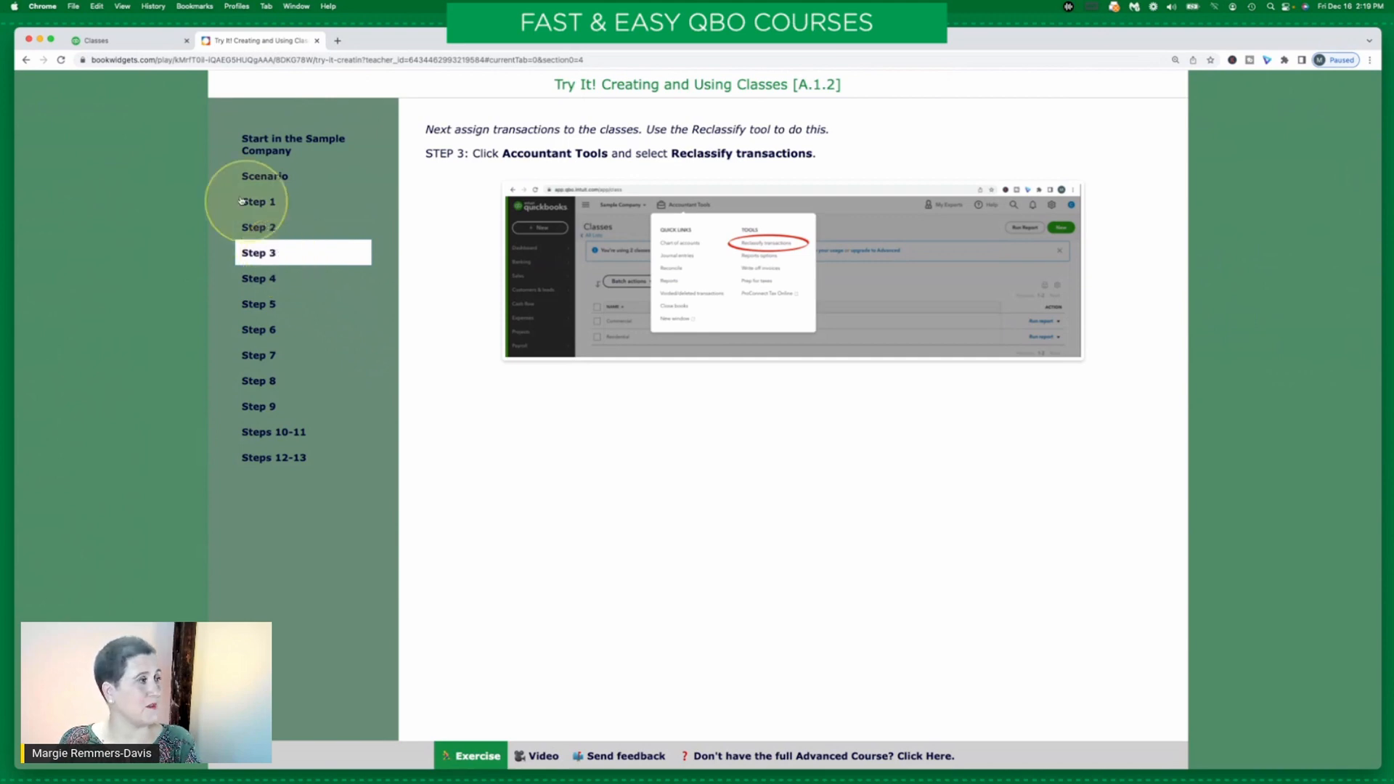
left_click(131, 43)
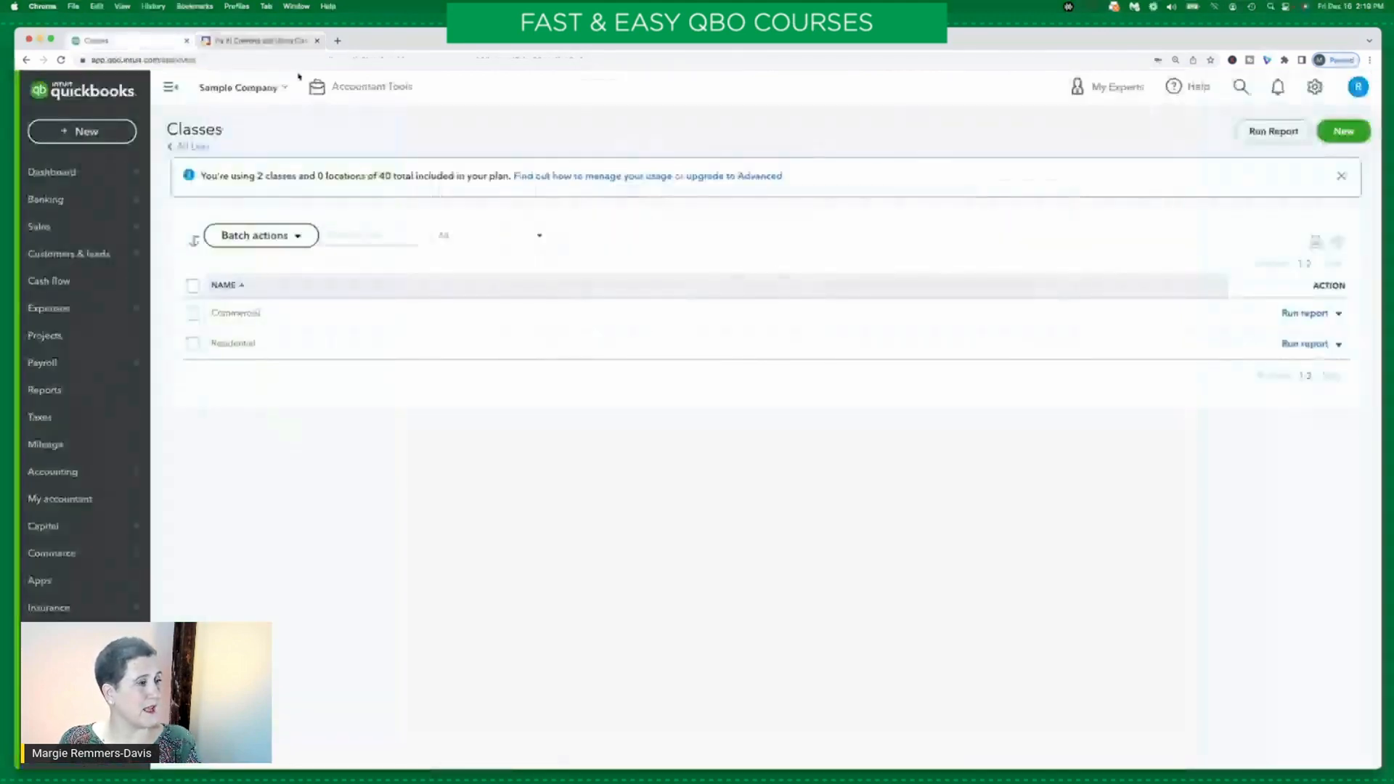
left_click(360, 87)
left_click(539, 163)
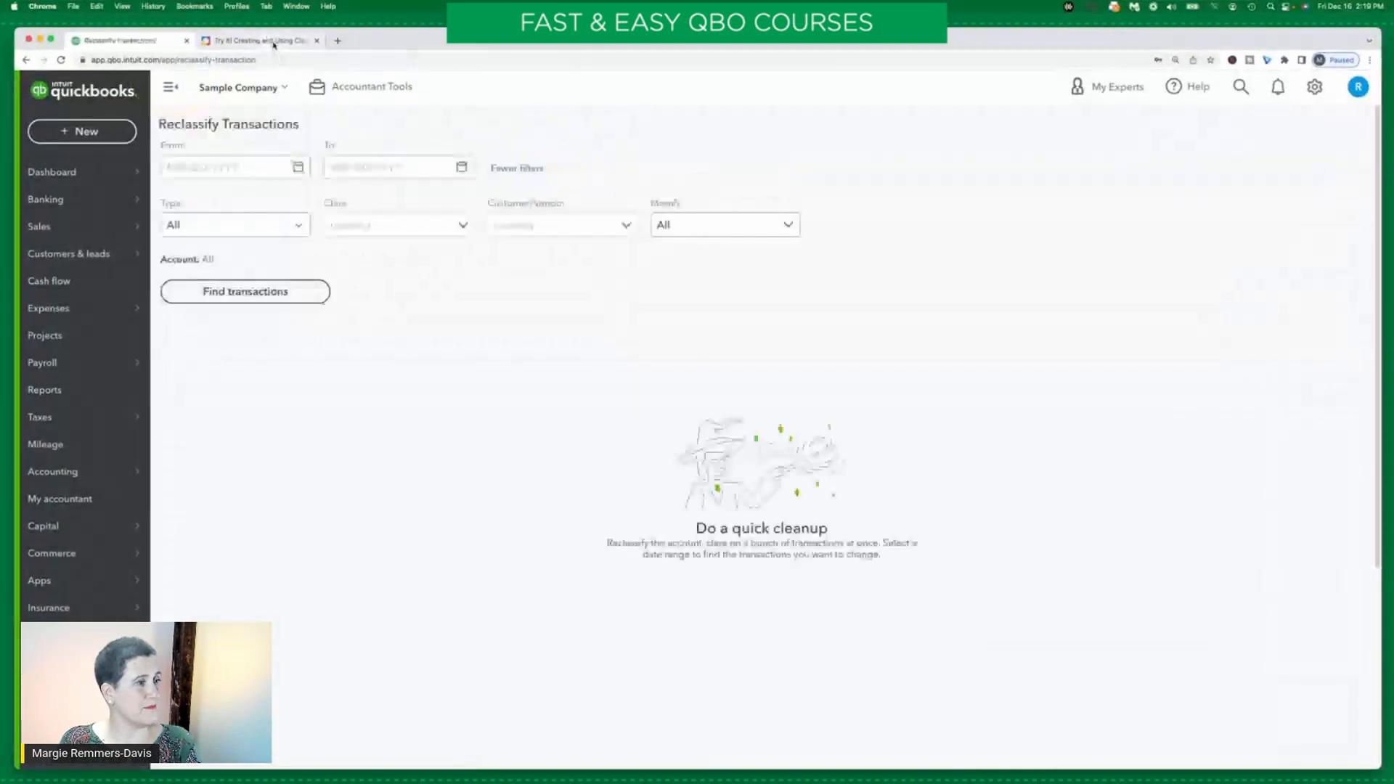
Read Step 4 of the exercise for the date range and transaction type, and return to Reclassify Transactions in QuickBooks
left_click(274, 44)
left_click(269, 278)
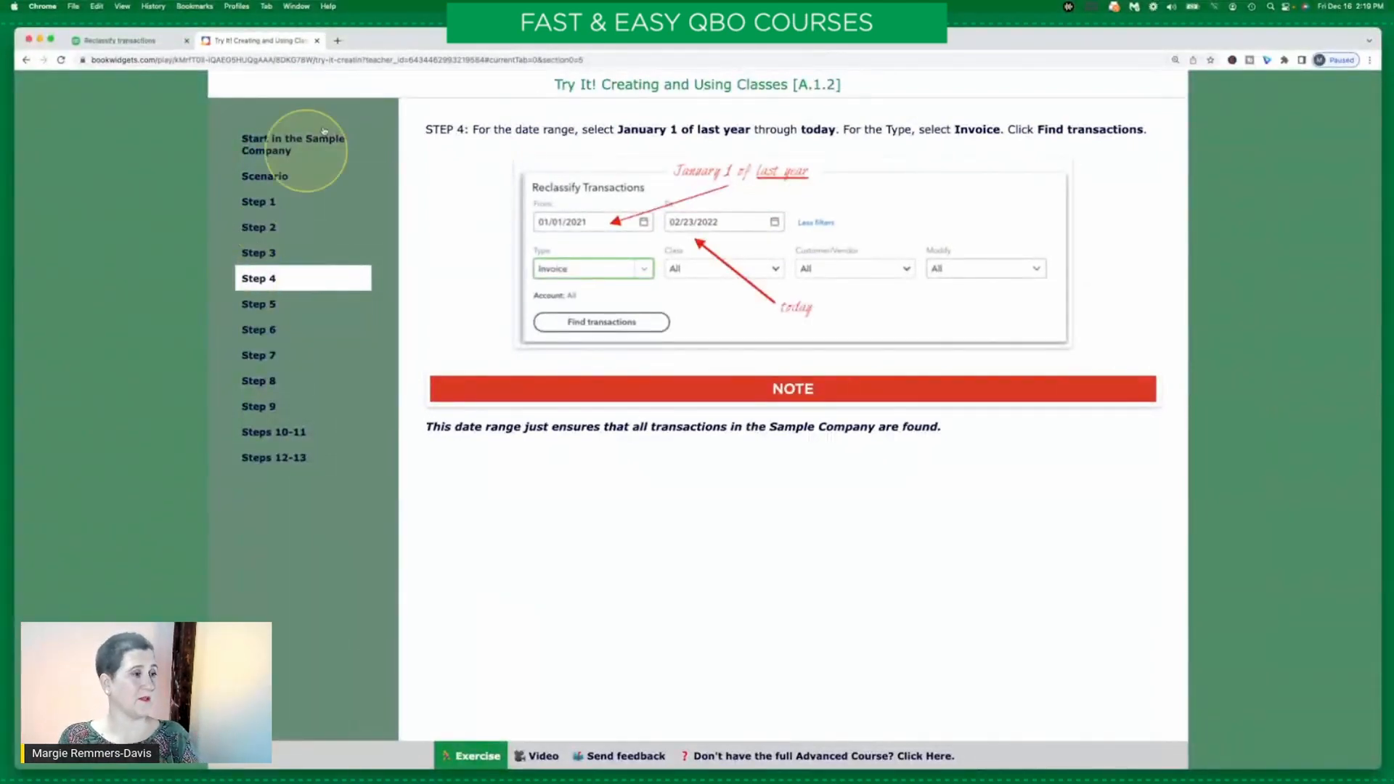
left_click(135, 40)
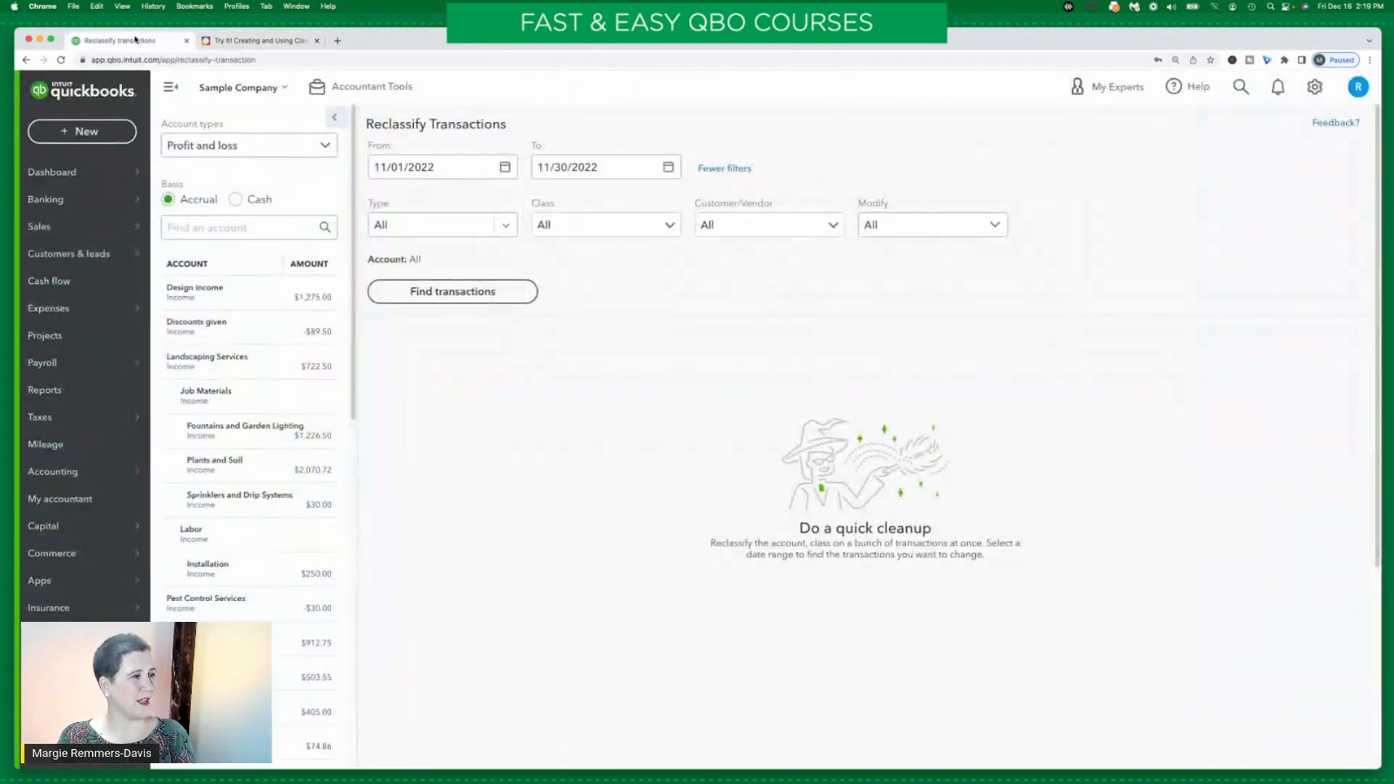
Set the start date of the Reclassify Transactions date range to 01/01/2021
left_click(504, 167)
left_click(386, 198)
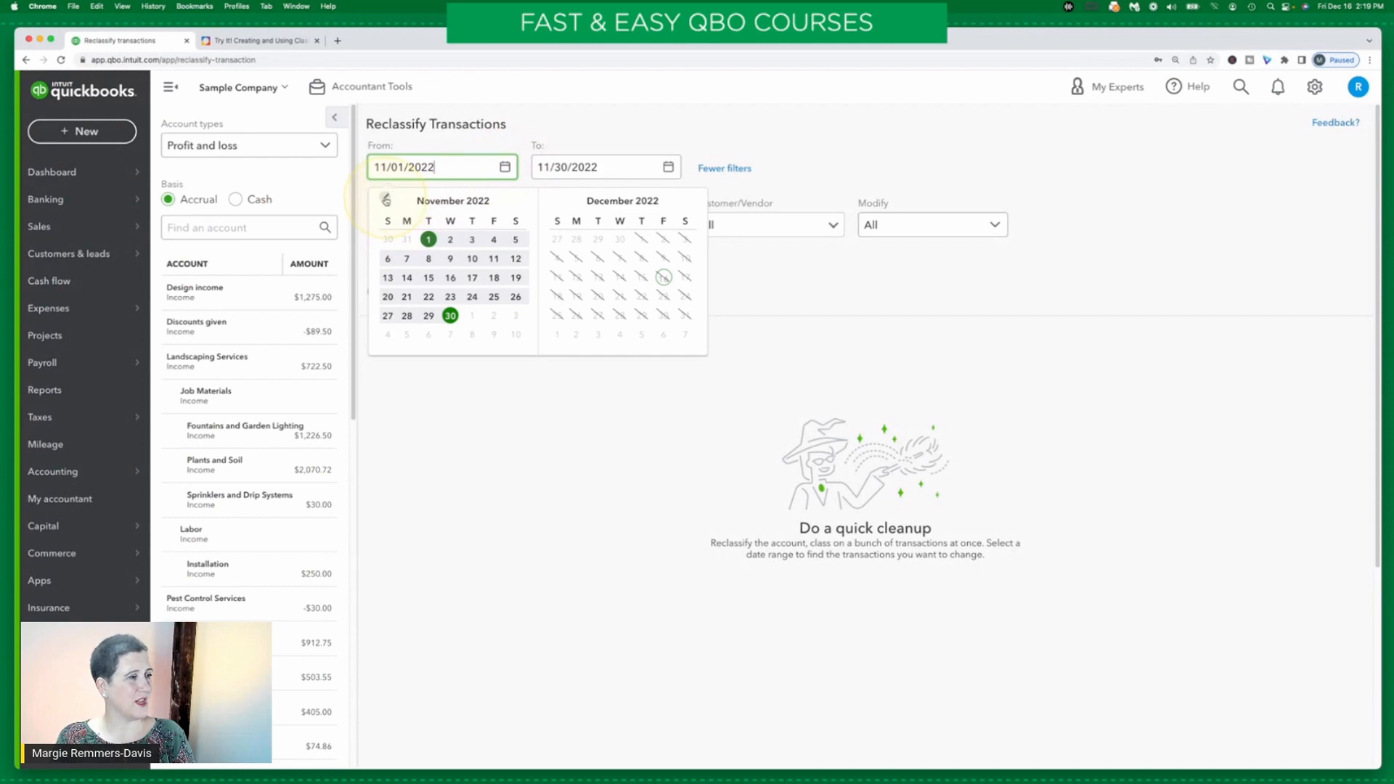
left_click(387, 198)
left_click(386, 199)
left_click(386, 199)
left_click(386, 199)
left_click(386, 199)
left_click(386, 199)
left_click(386, 199)
left_click(386, 199)
left_click(386, 199)
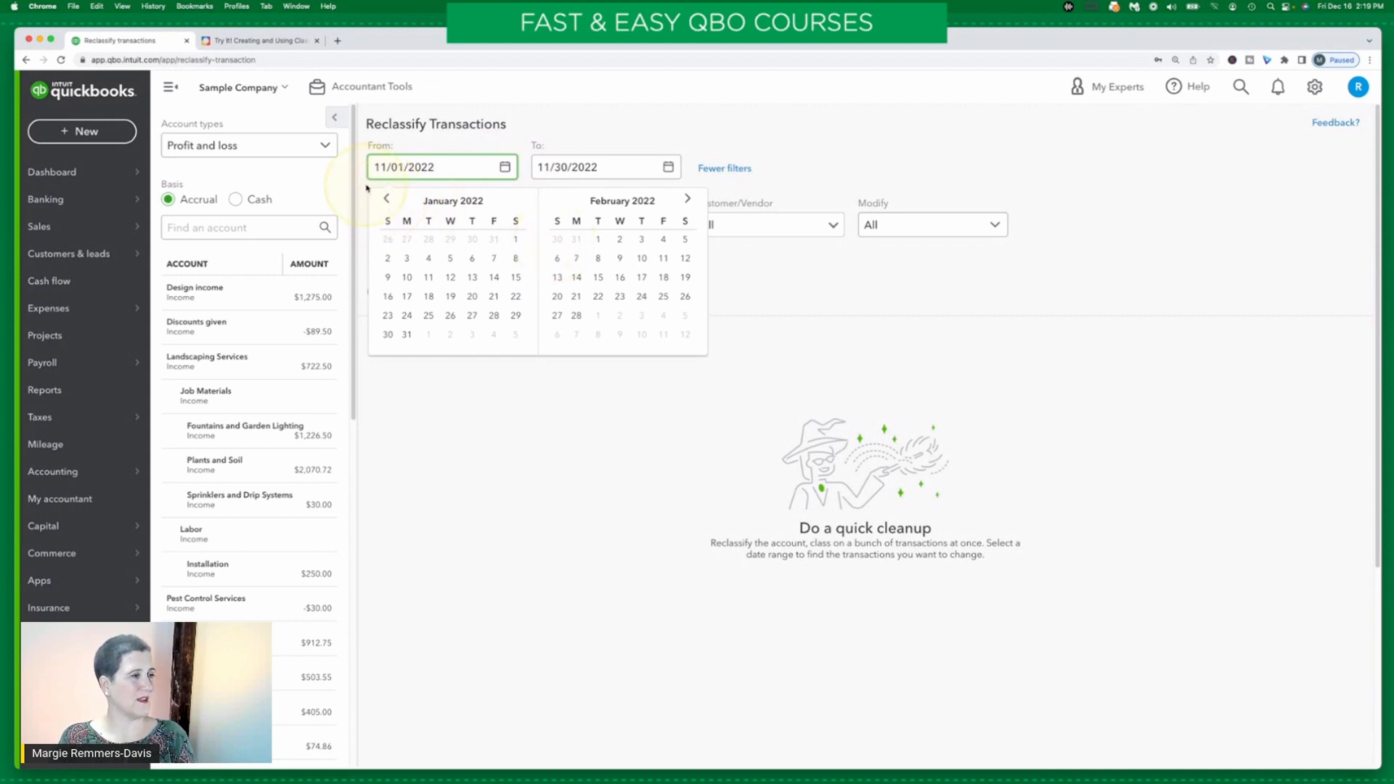
left_click(386, 199)
left_click(386, 199)
left_click(386, 199)
left_click(386, 199)
left_click(387, 198)
left_click(386, 199)
left_click(386, 199)
left_click(386, 199)
left_click(386, 199)
left_click(387, 199)
left_click(386, 199)
left_click(386, 199)
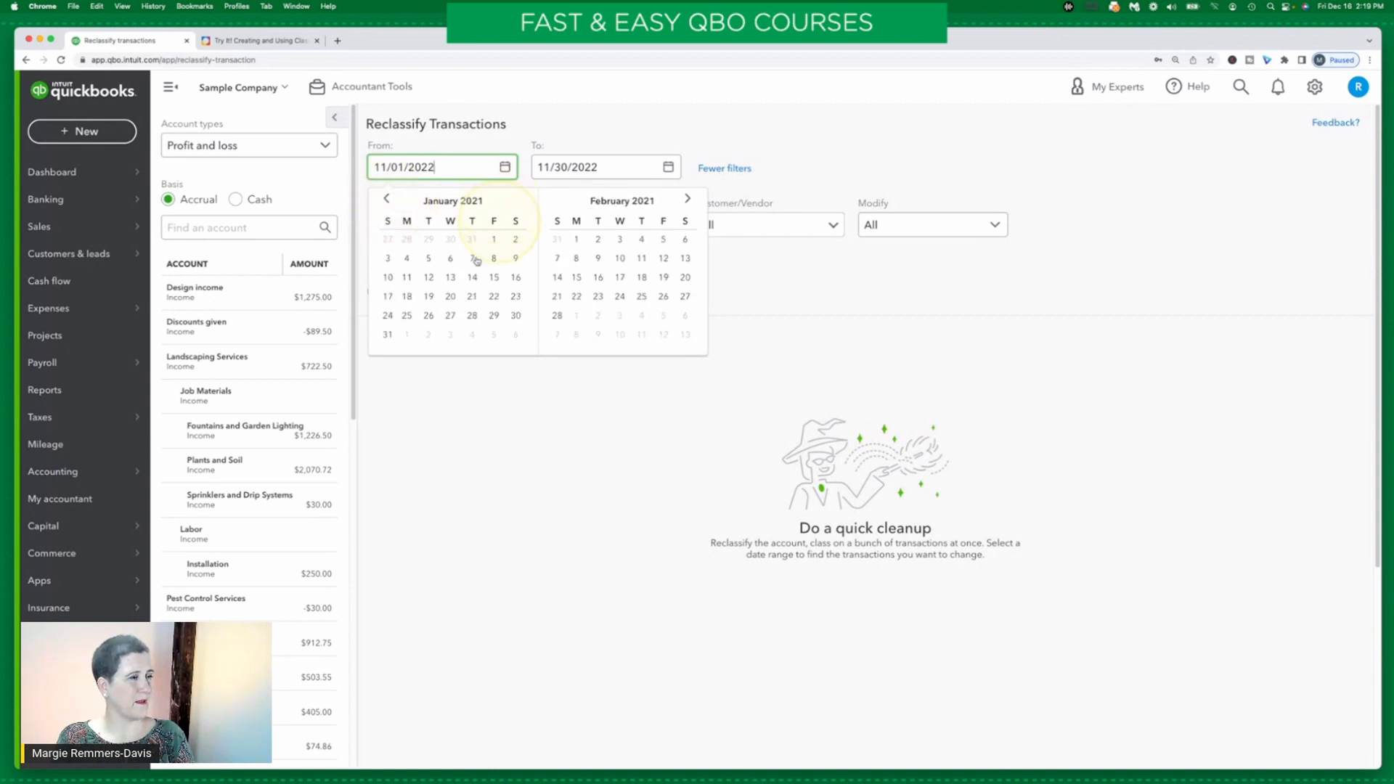
left_click(492, 239)
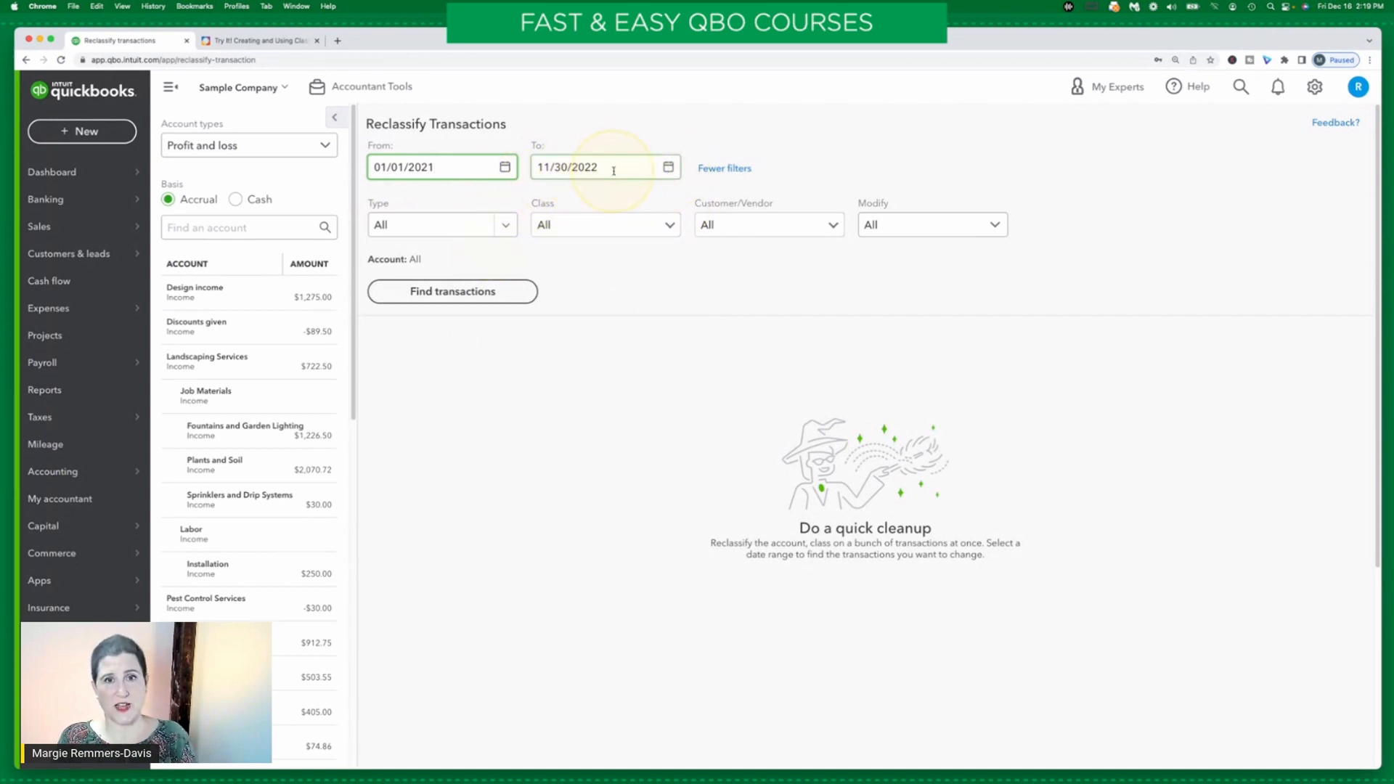
Set the end date of the range to 12/16/2022 and find the transactions
left_click(656, 168)
left_click(668, 166)
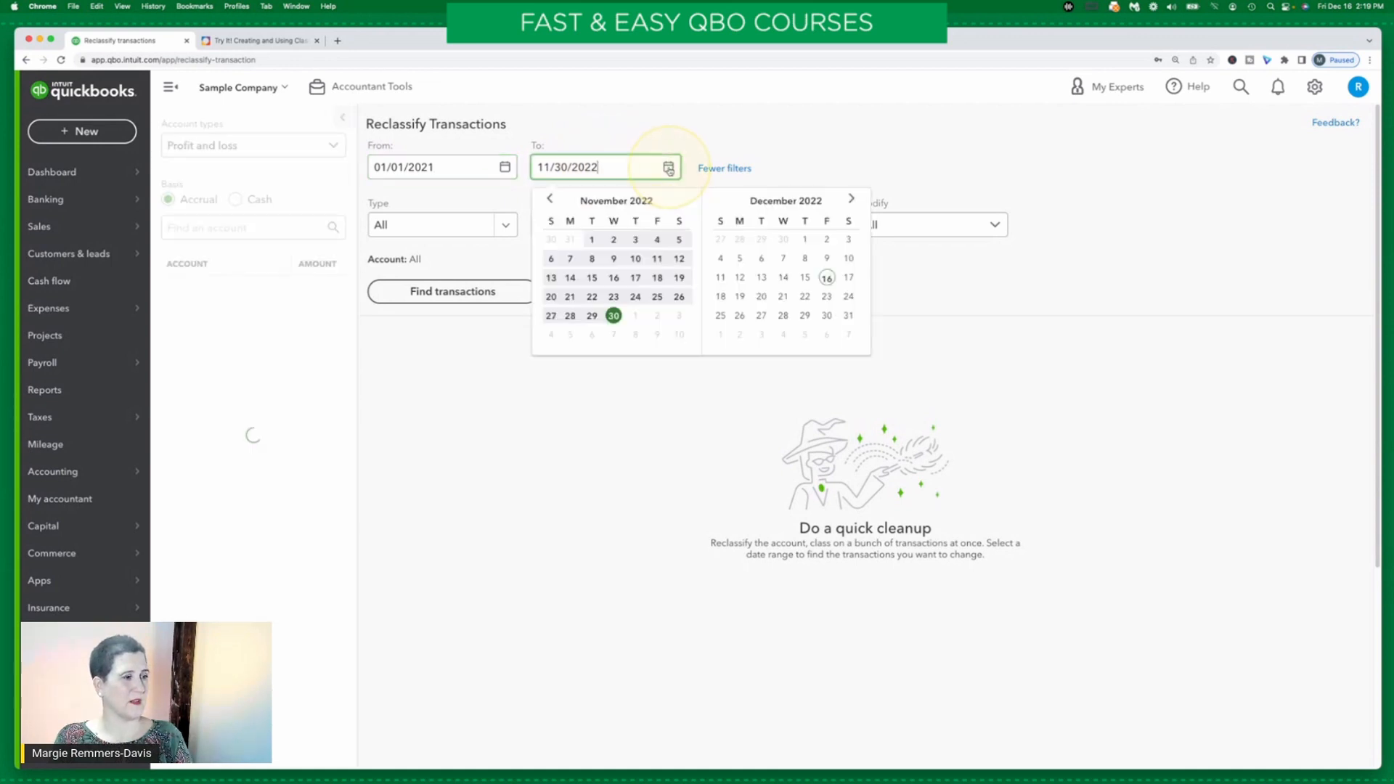
left_click(826, 278)
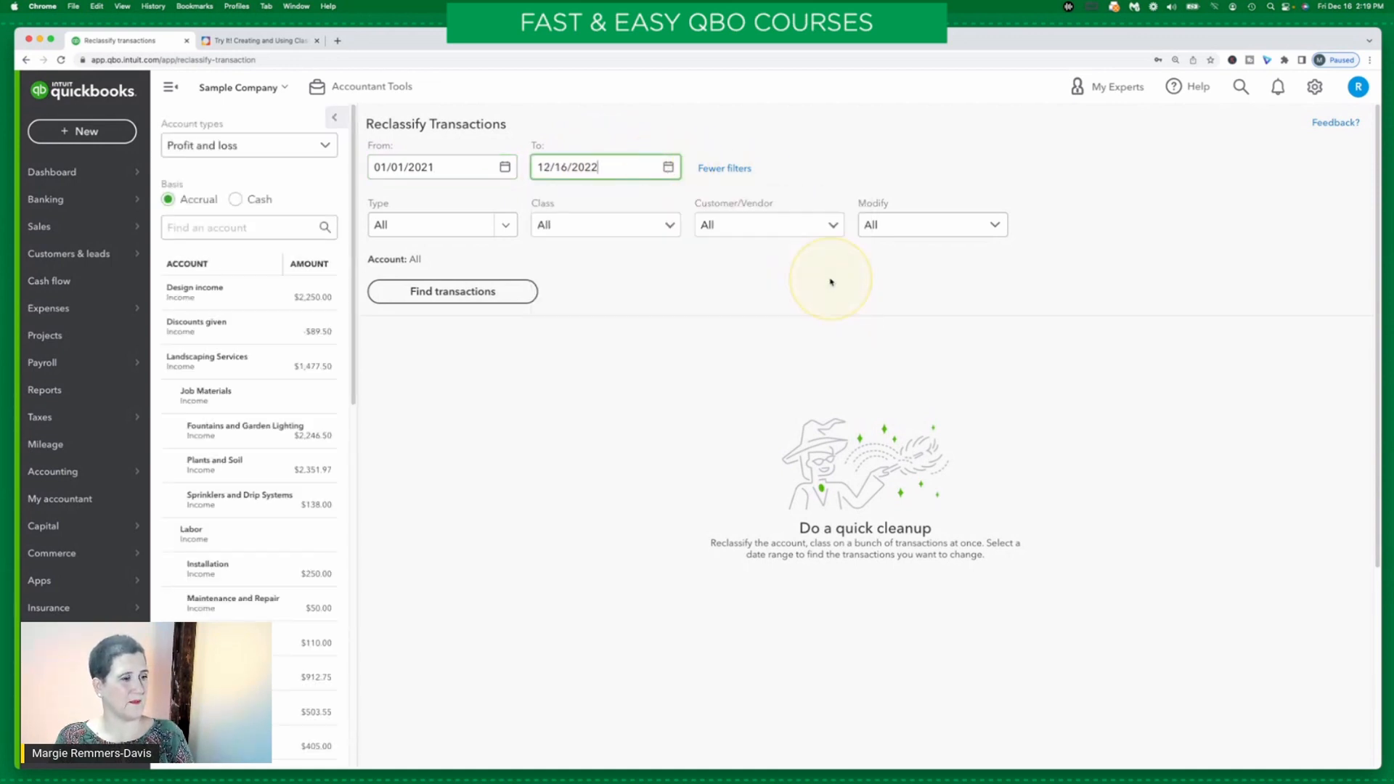
left_click(477, 294)
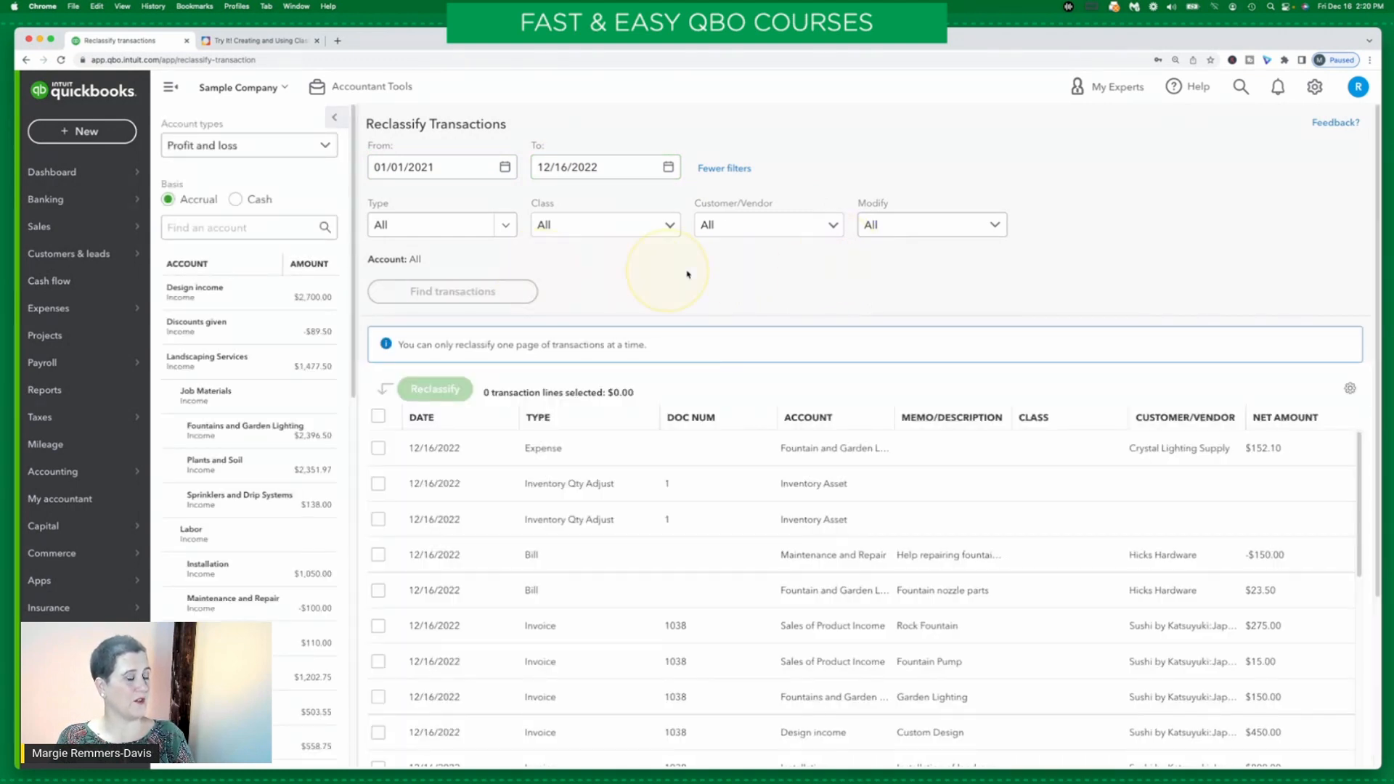
Read Step 5 of the exercise, and sort the Reclassify Transactions list in QuickBooks by Customer/Vendor
left_click(246, 42)
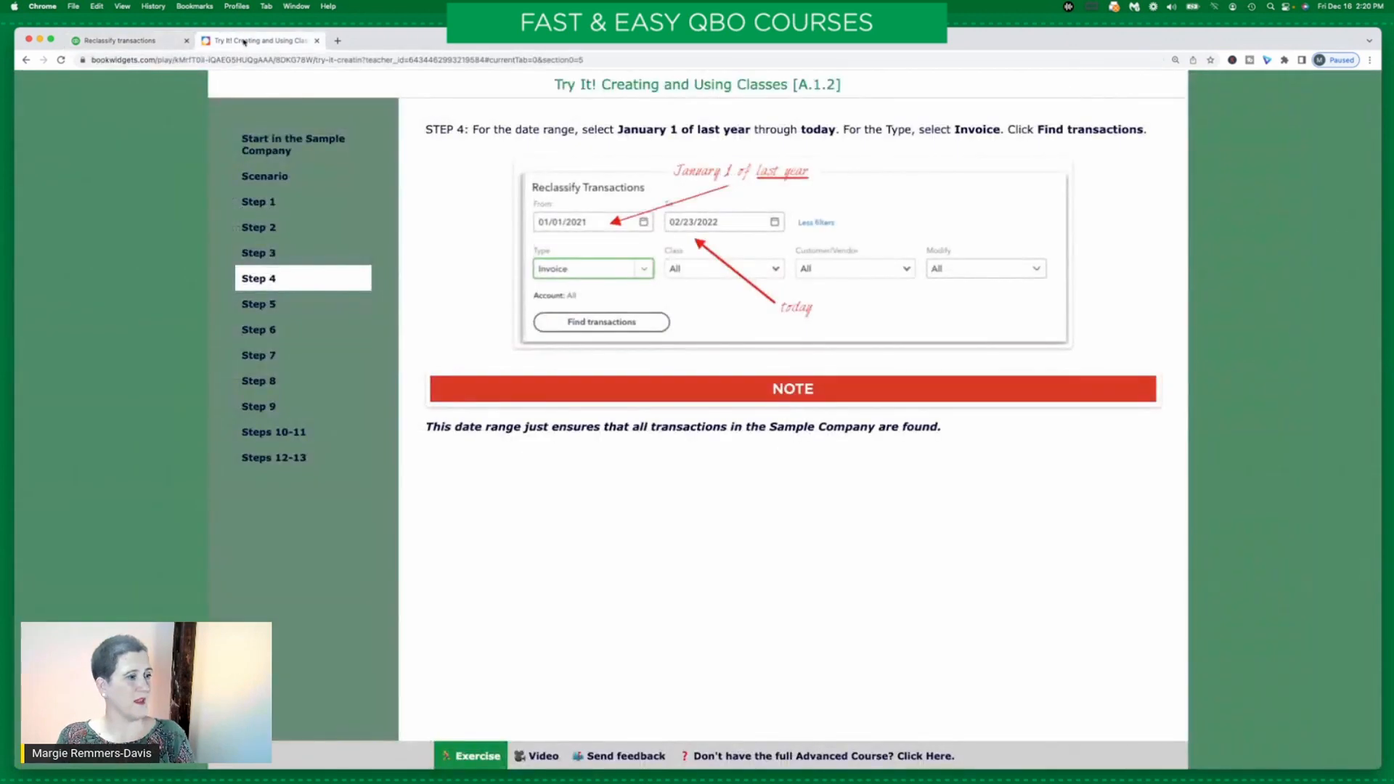
left_click(254, 305)
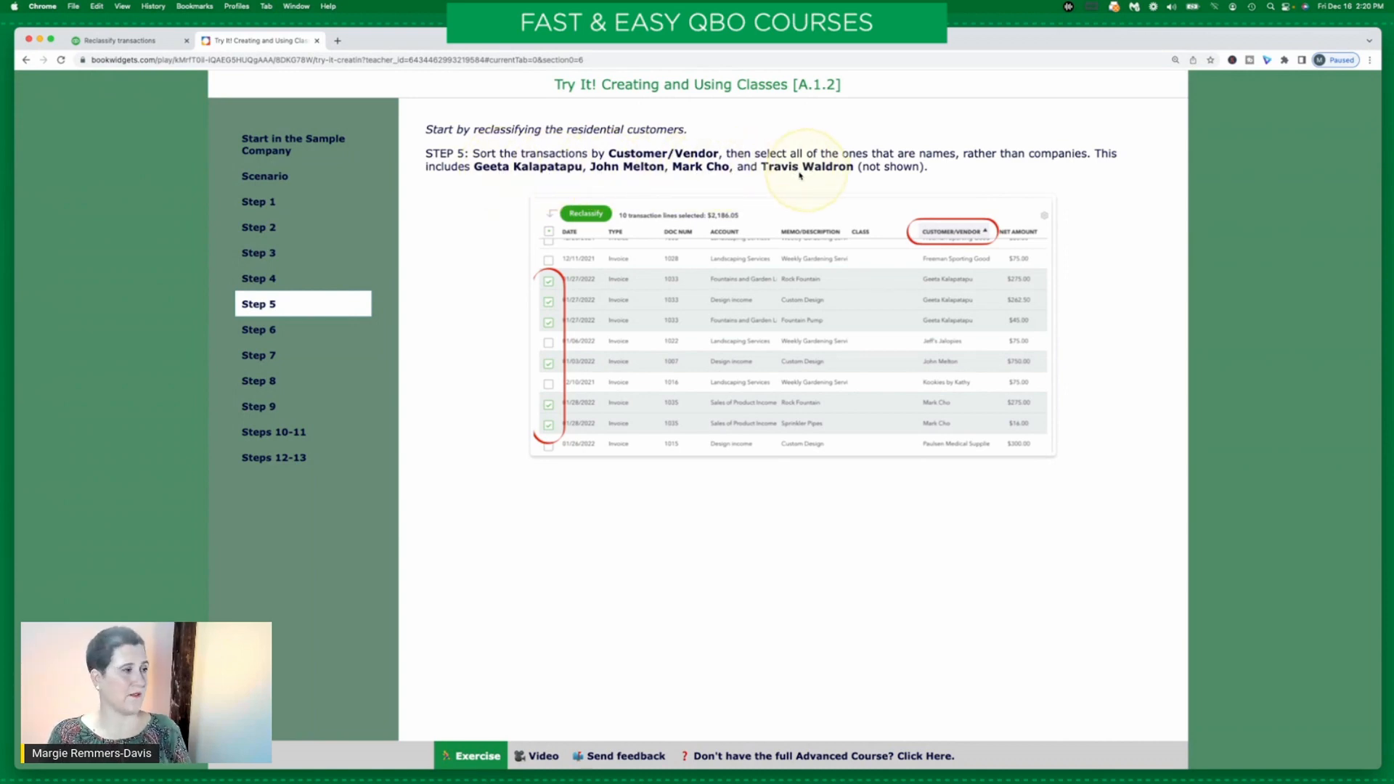
left_click(126, 42)
left_click(1187, 418)
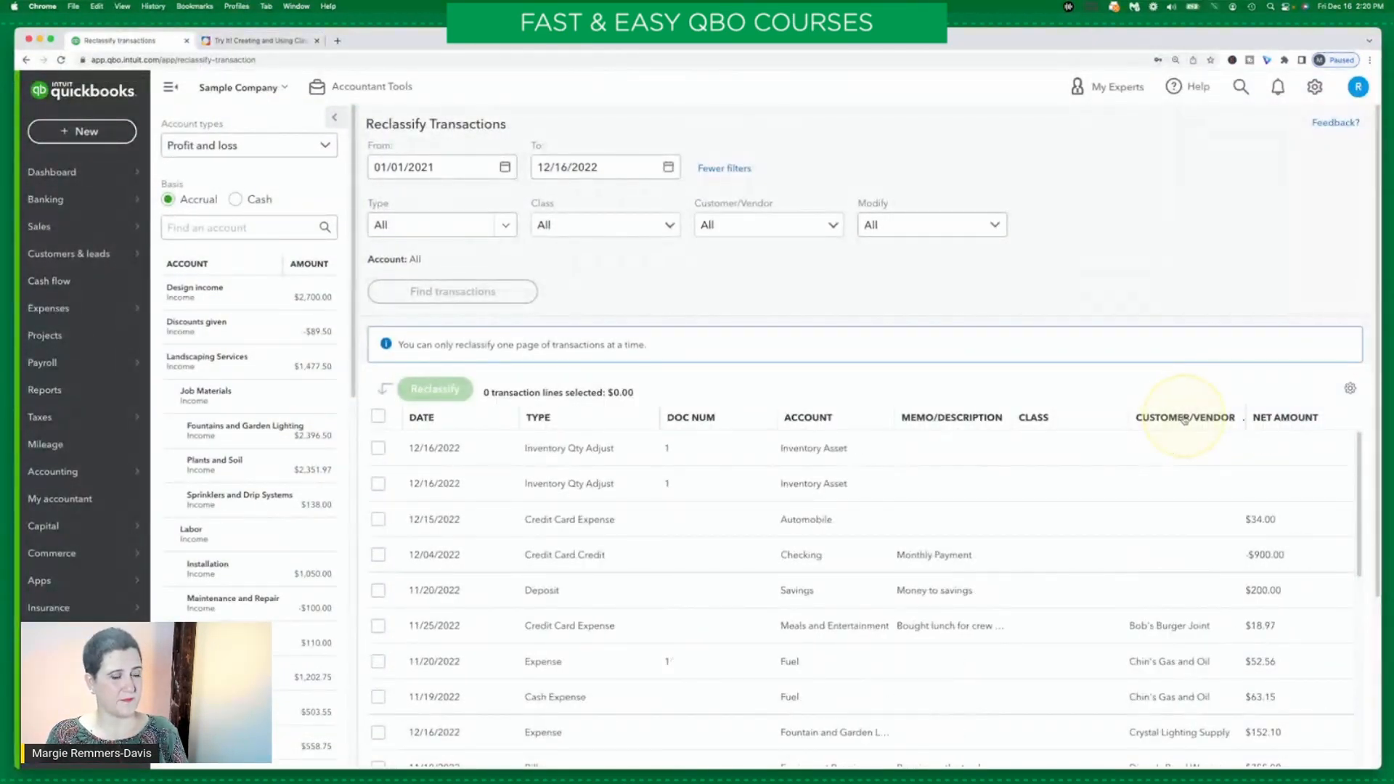
Select the residential customers' invoice lines on the first page: three dated 11/19/2022, plus Rock Fountain and Sprinkler Pipes dated 11/20/2022
scroll(1135, 505, "down", 10)
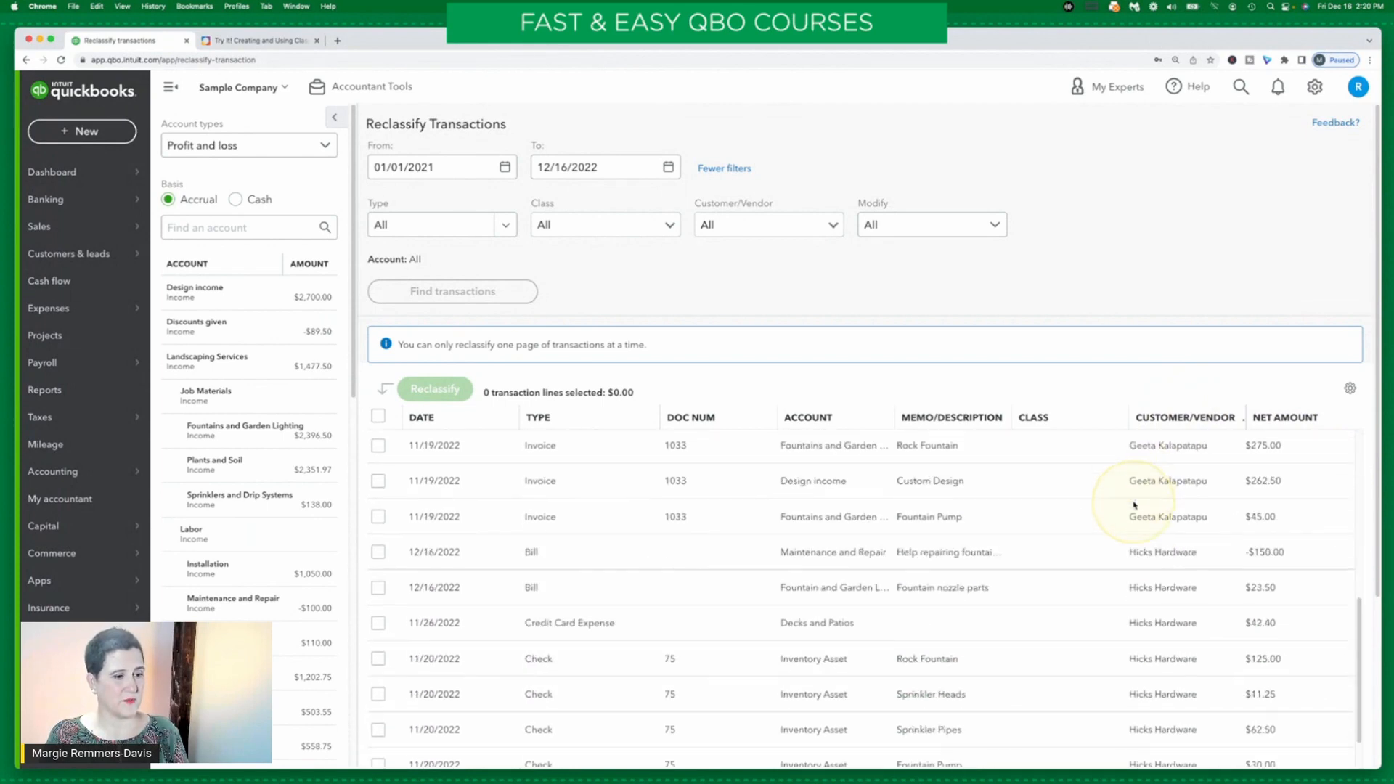
scroll(1136, 502, "up", 2)
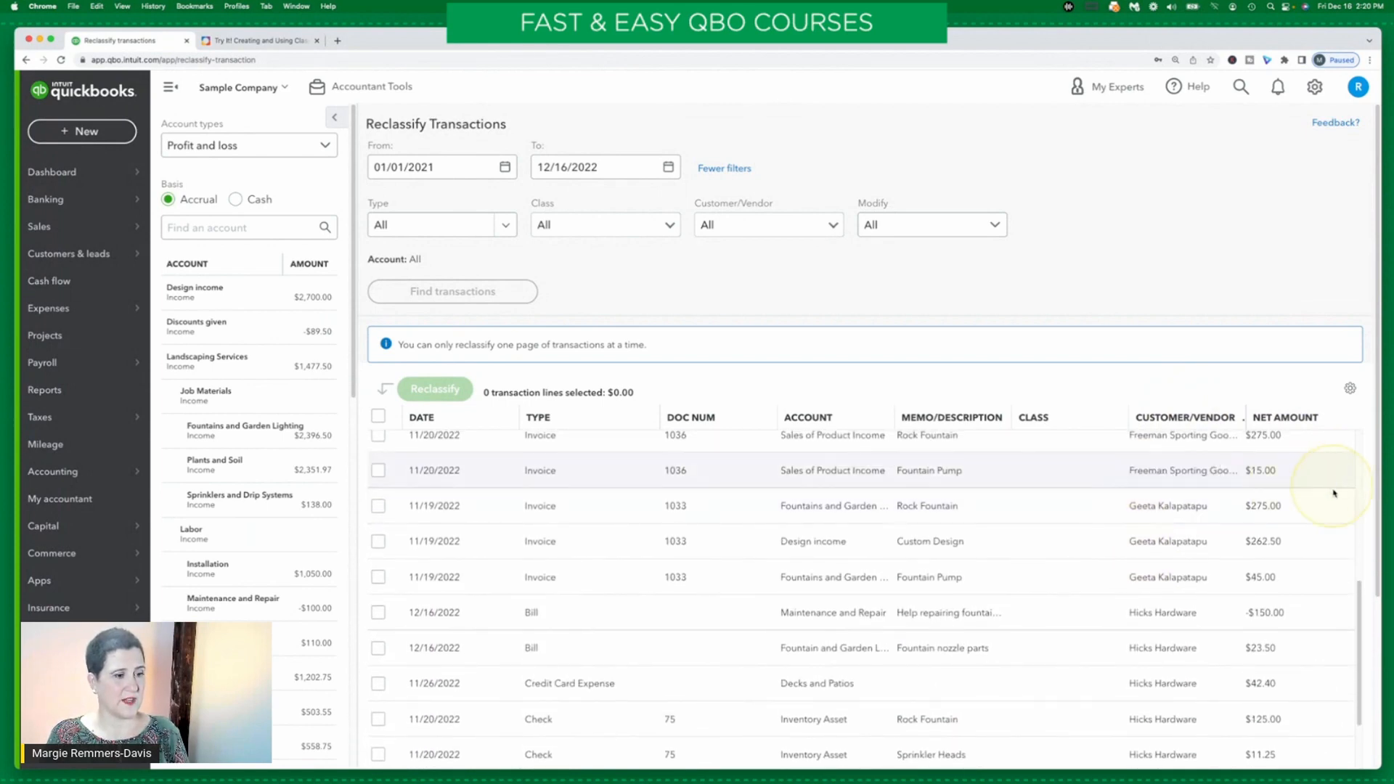
left_click(378, 506)
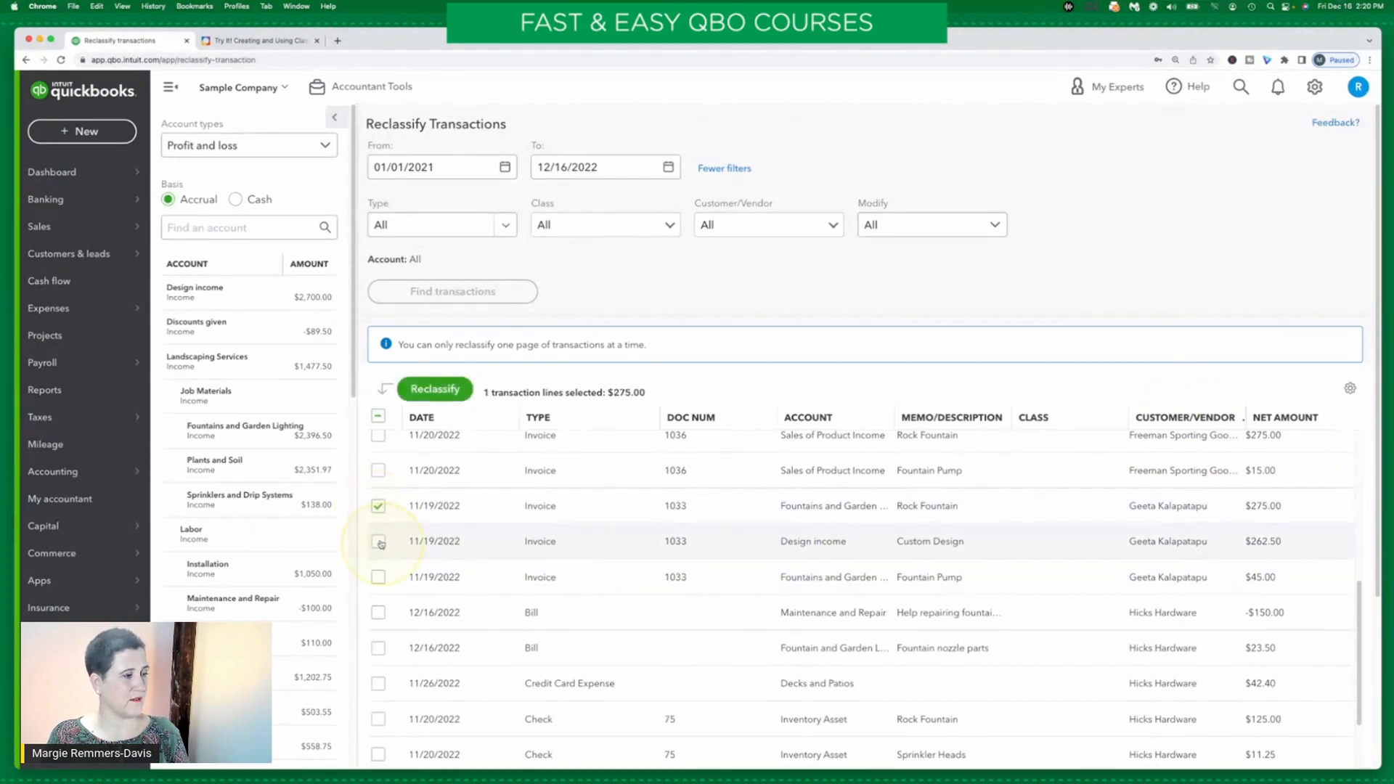
left_click(378, 542)
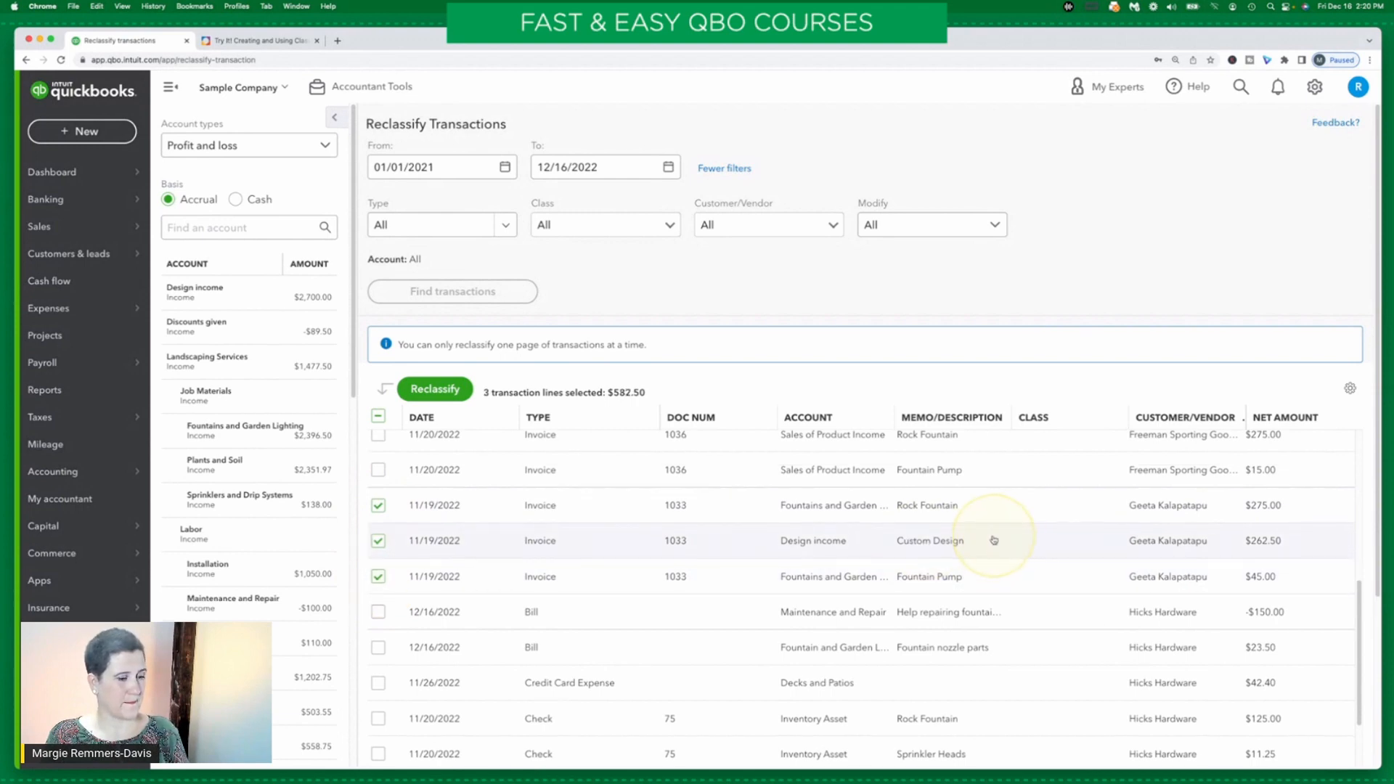
scroll(992, 546, "down", 3)
scroll(992, 539, "down", 3)
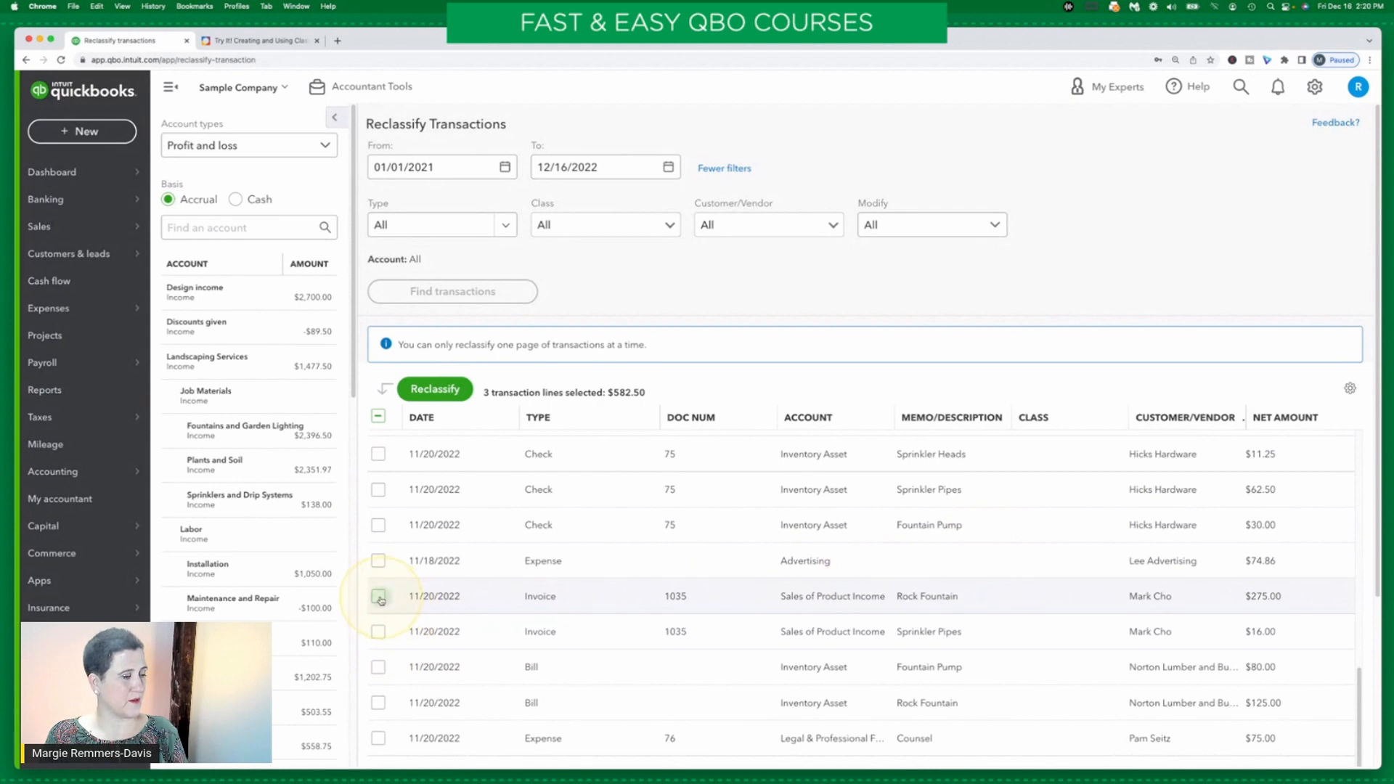
left_click(378, 632)
left_click(377, 596)
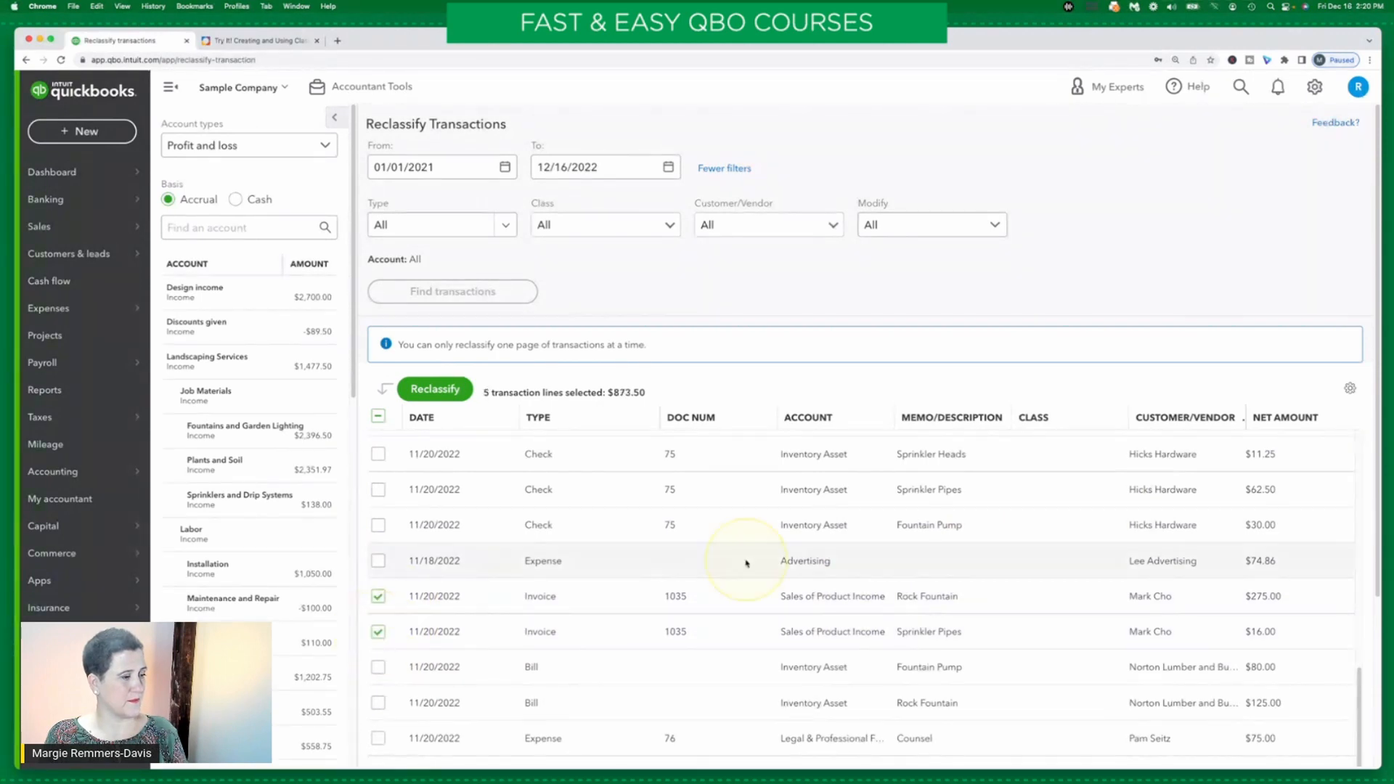
Look through the rest of the first page of transactions for further invoices to residential customers
scroll(806, 537, "down", 4)
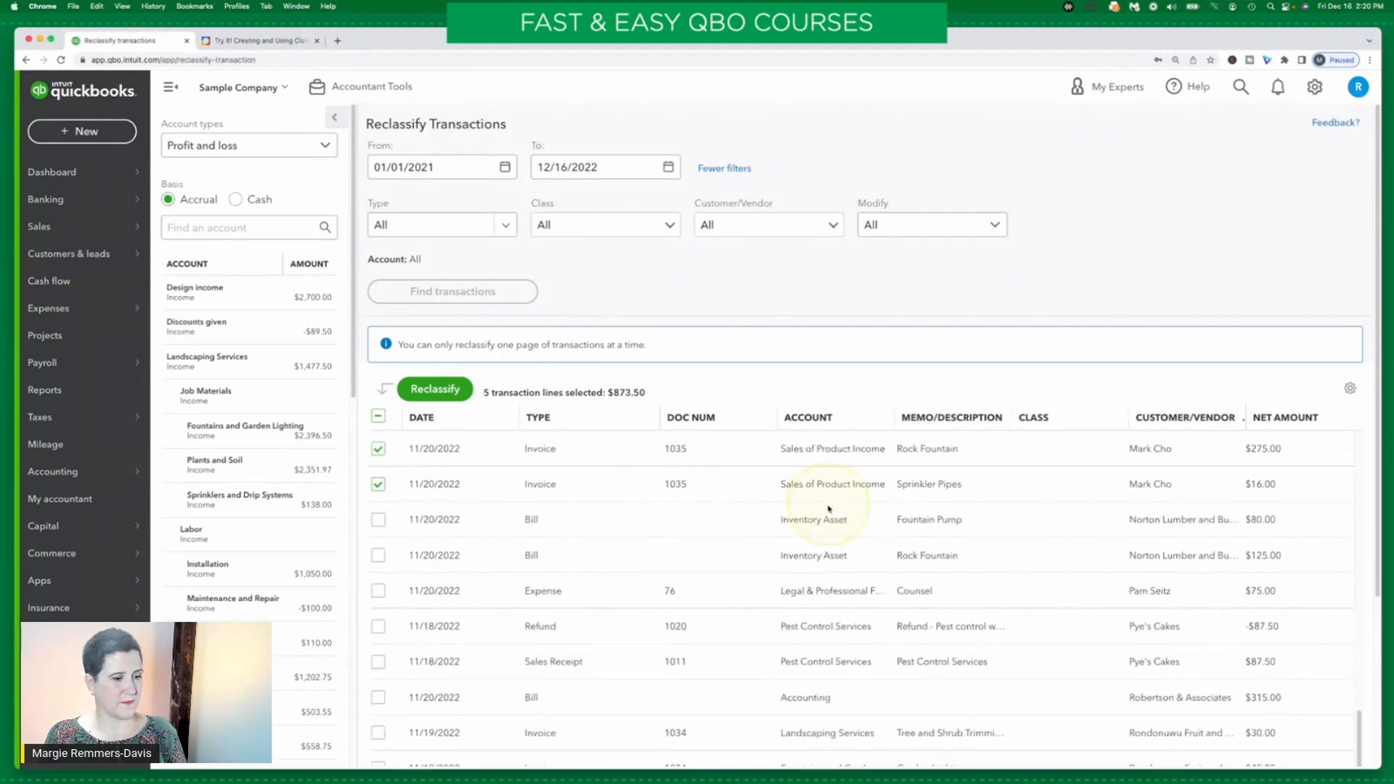
scroll(828, 508, "down", 2)
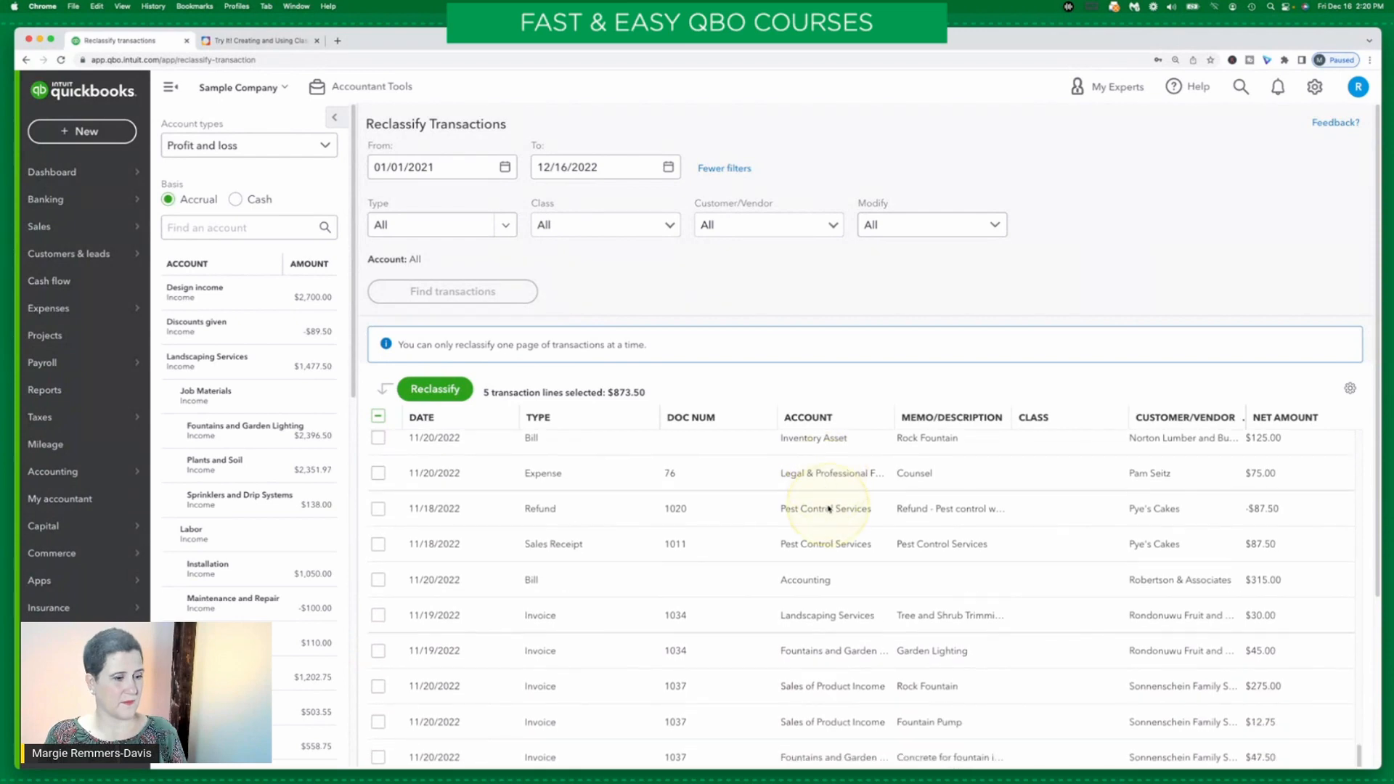
scroll(828, 508, "down", 3)
scroll(829, 508, "down", 5)
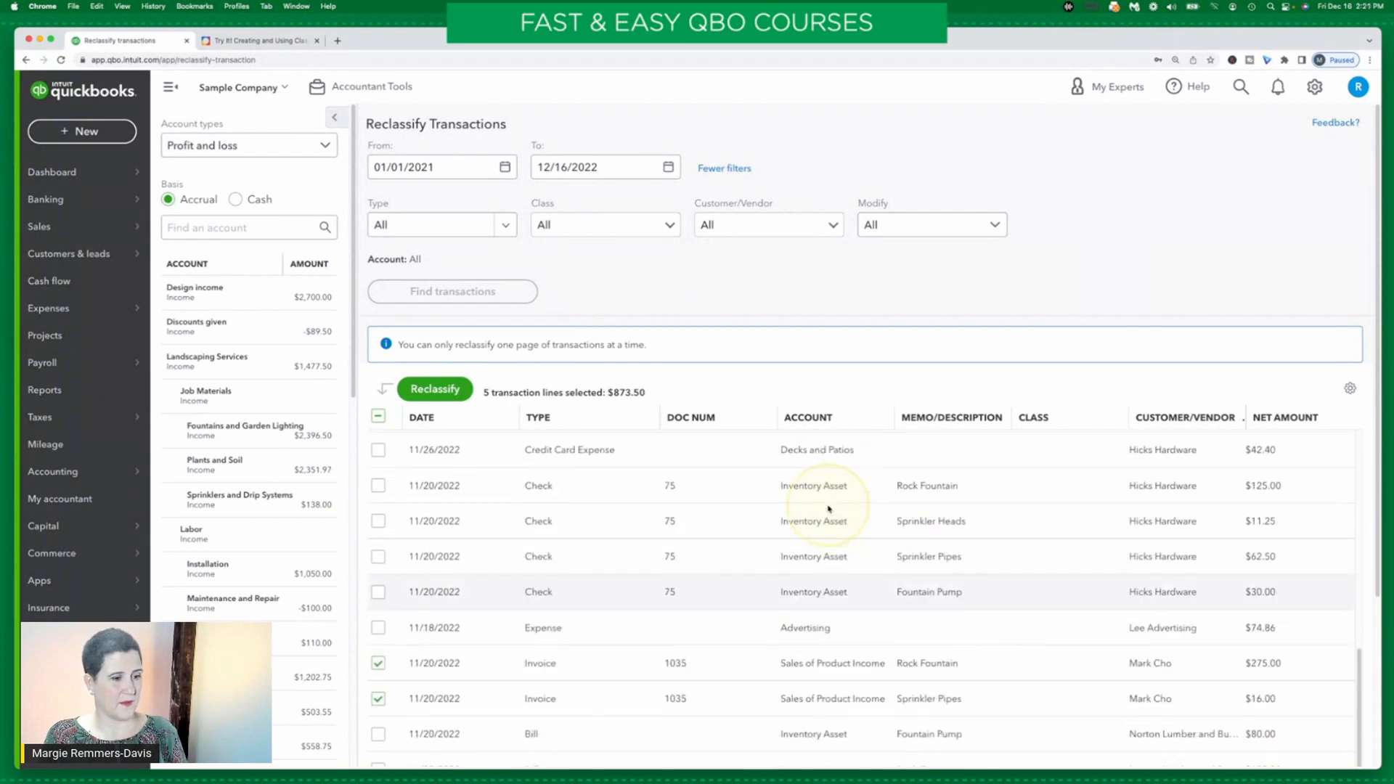
scroll(963, 577, "down", 4)
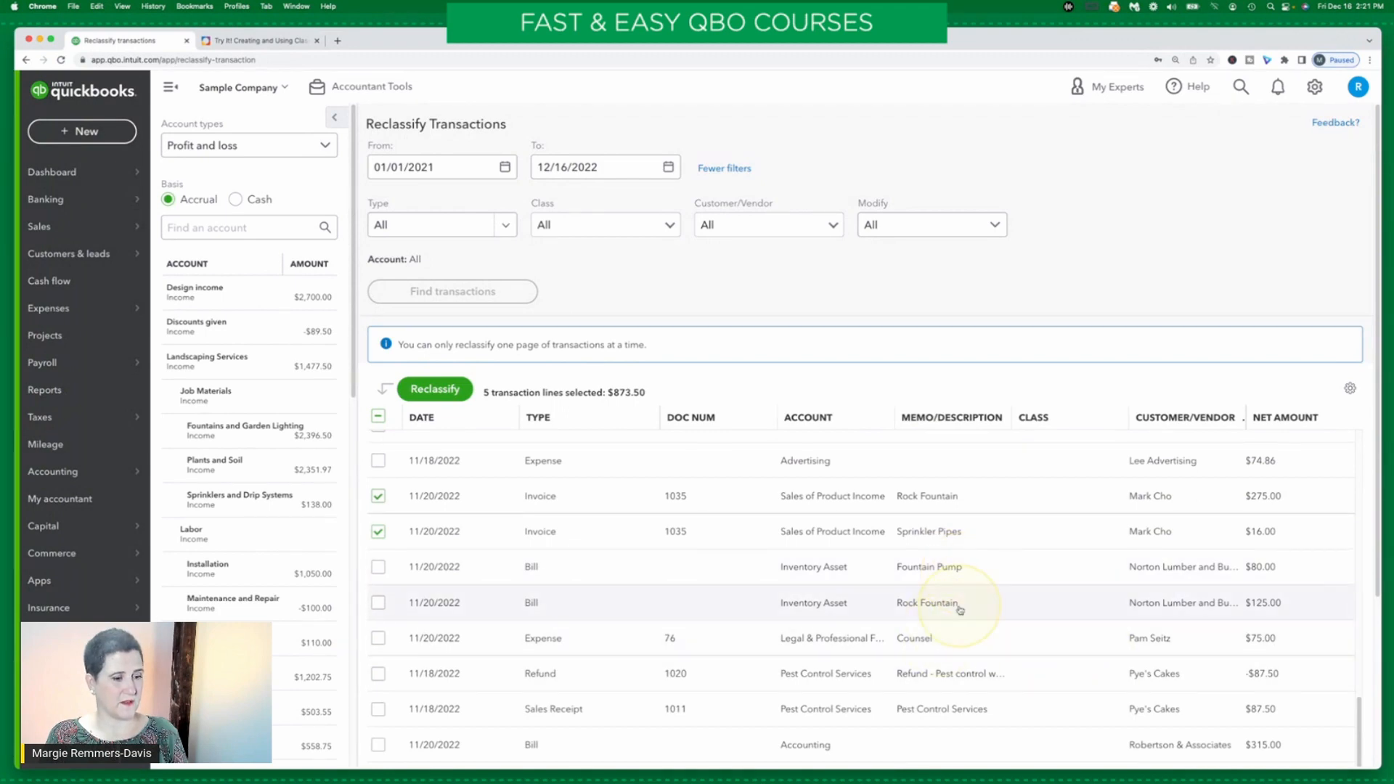
scroll(960, 610, "down", 7)
scroll(960, 607, "up", 10)
scroll(967, 601, "up", 8)
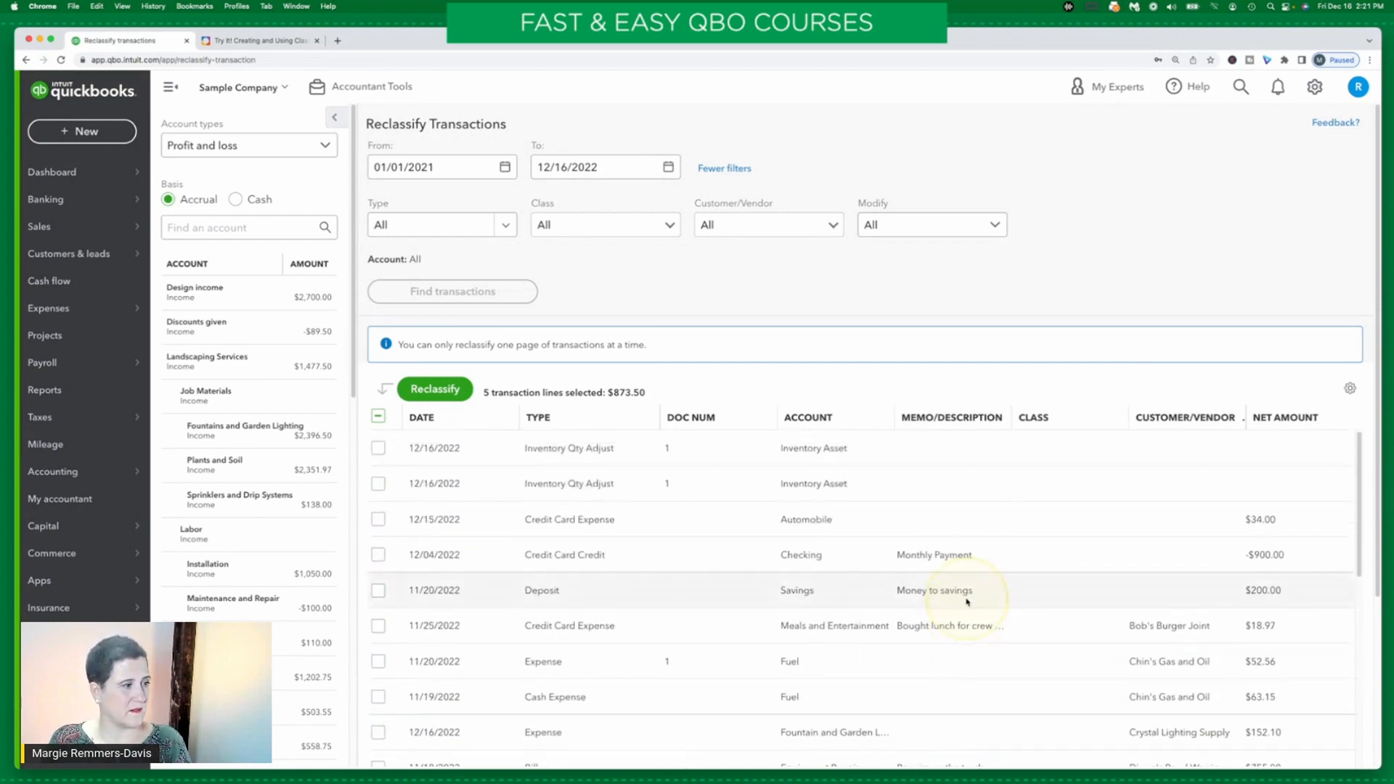
scroll(969, 599, "down", 10)
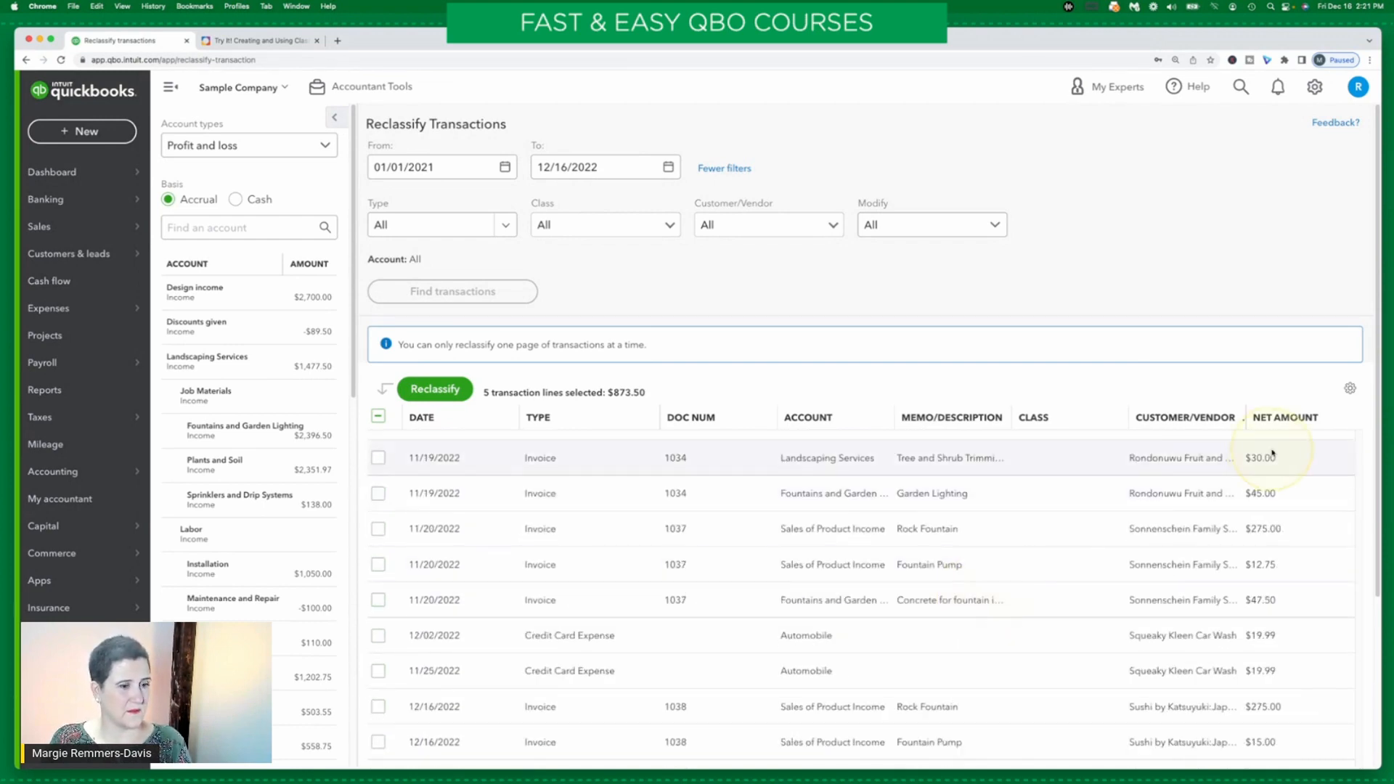
left_click_drag(1385, 444, 1383, 606)
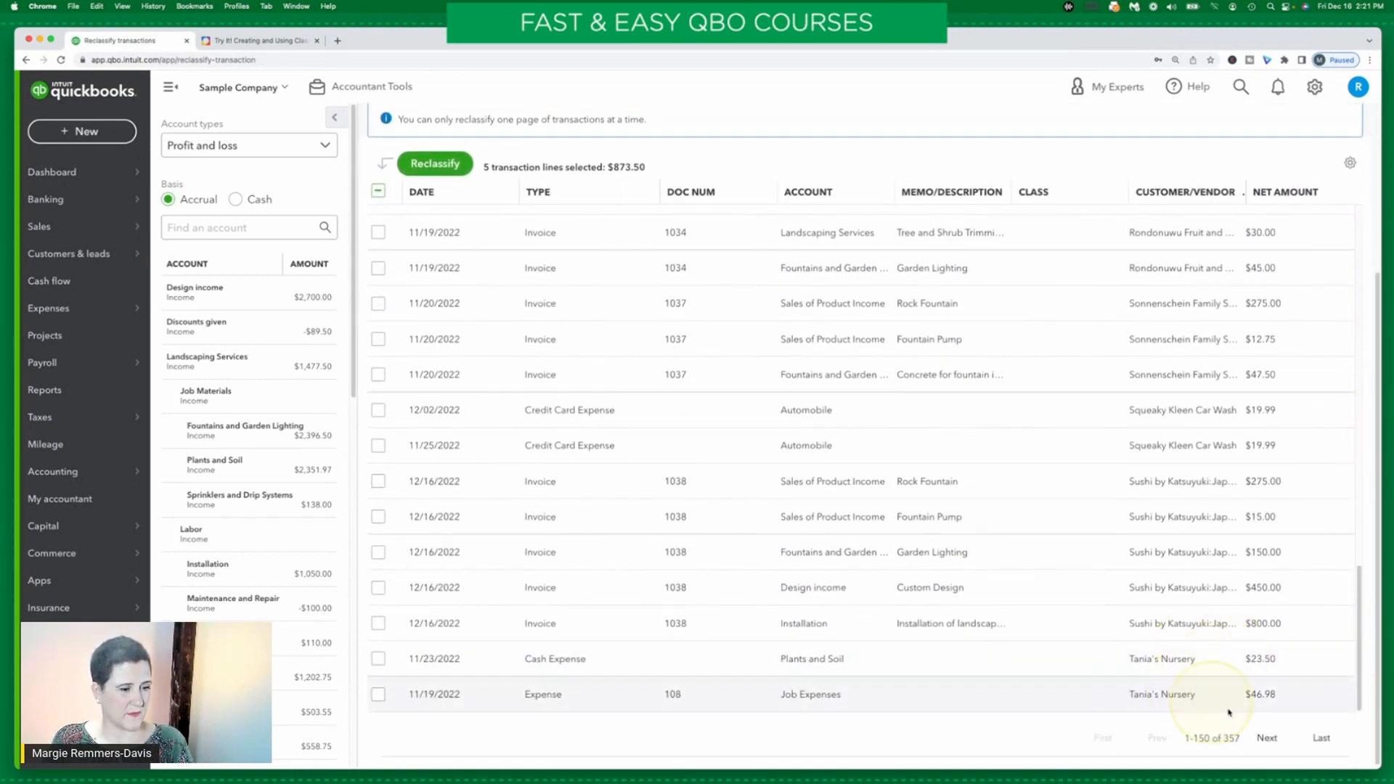
Go to the second page of transactions and select the residential customer's 10/26/2022 Custom Design invoice line for $750.00
left_click(1261, 739)
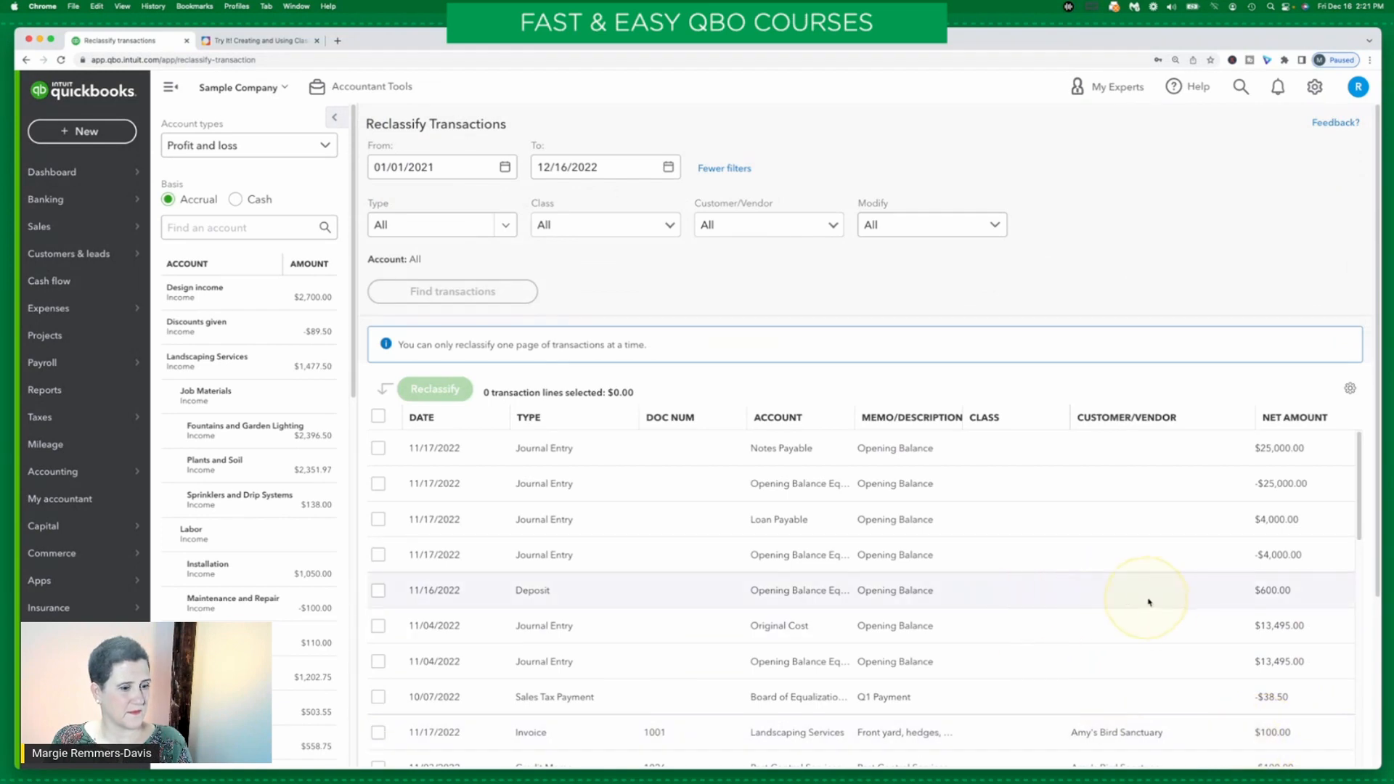
scroll(1160, 603, "down", 8)
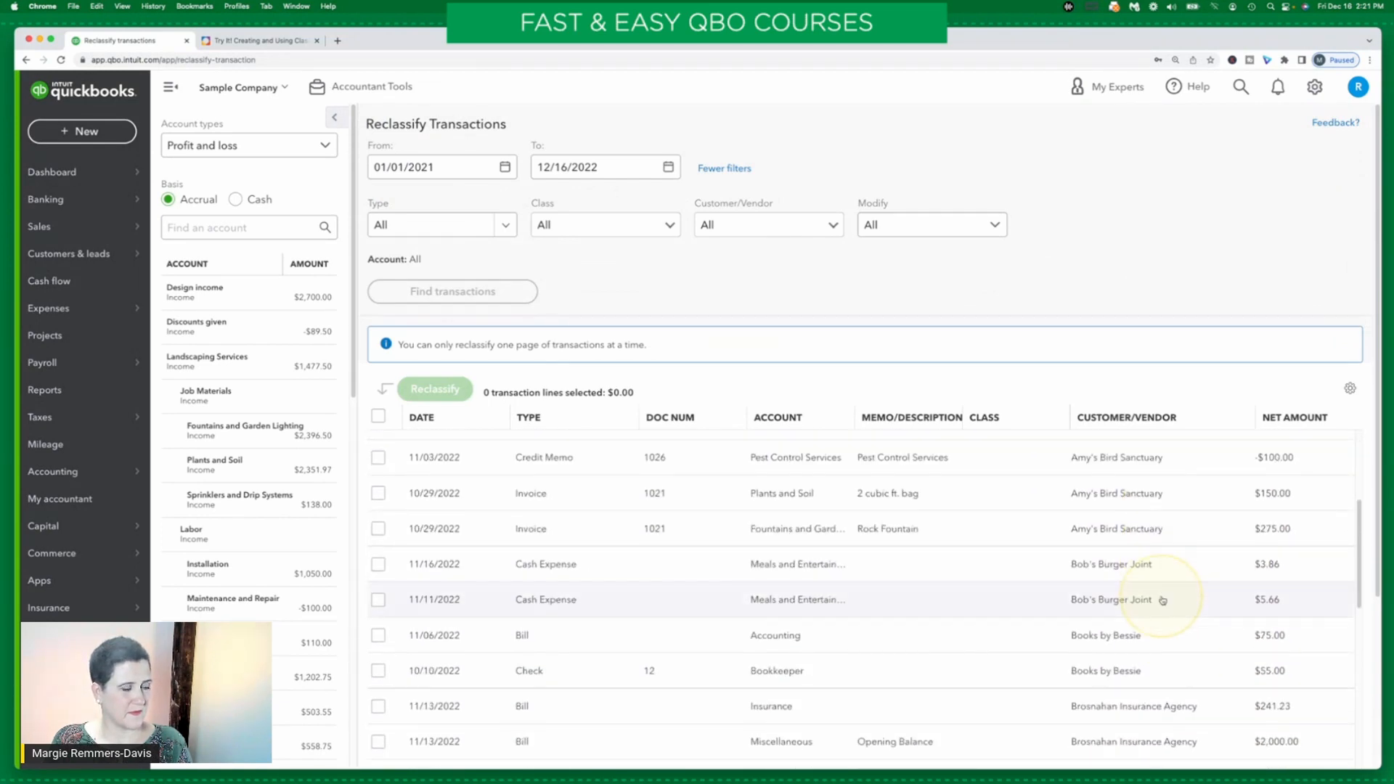
scroll(1163, 600, "down", 12)
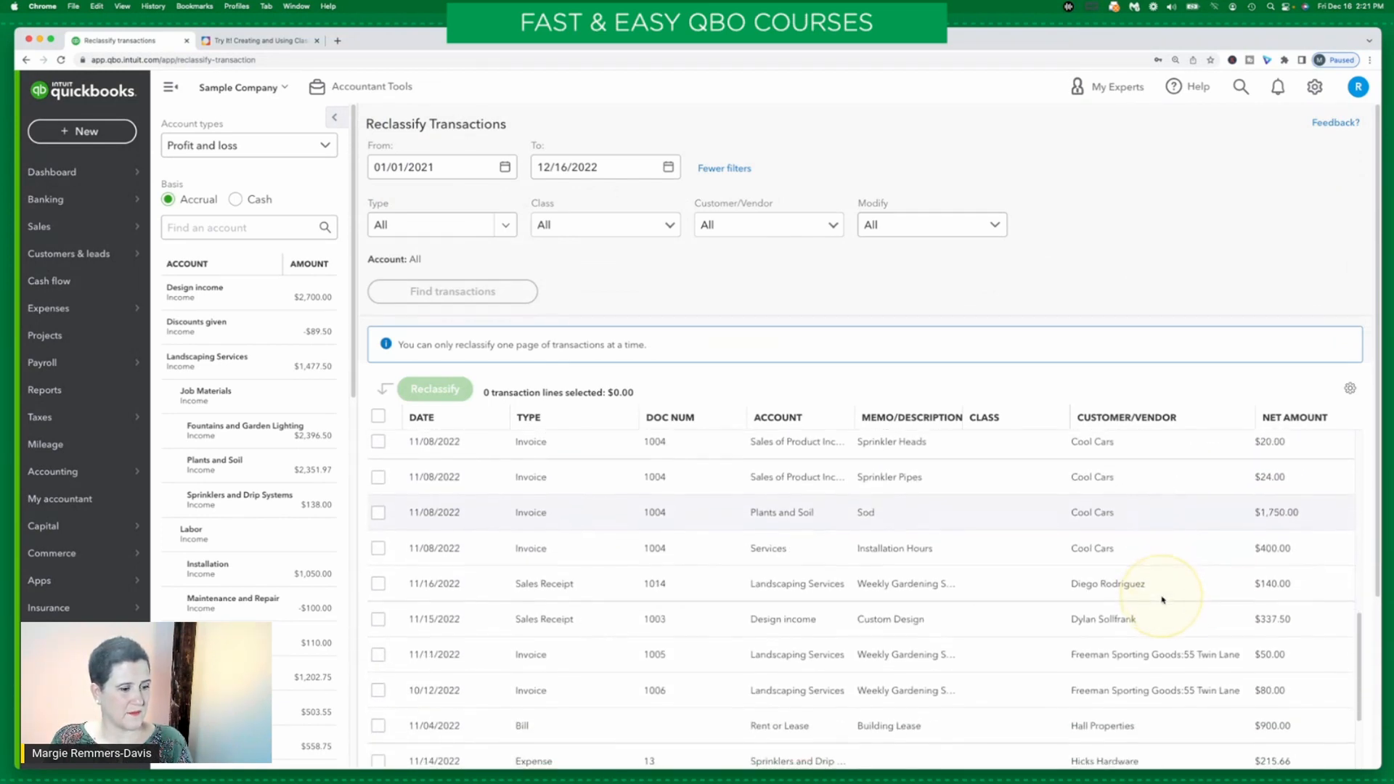
scroll(1162, 601, "down", 5)
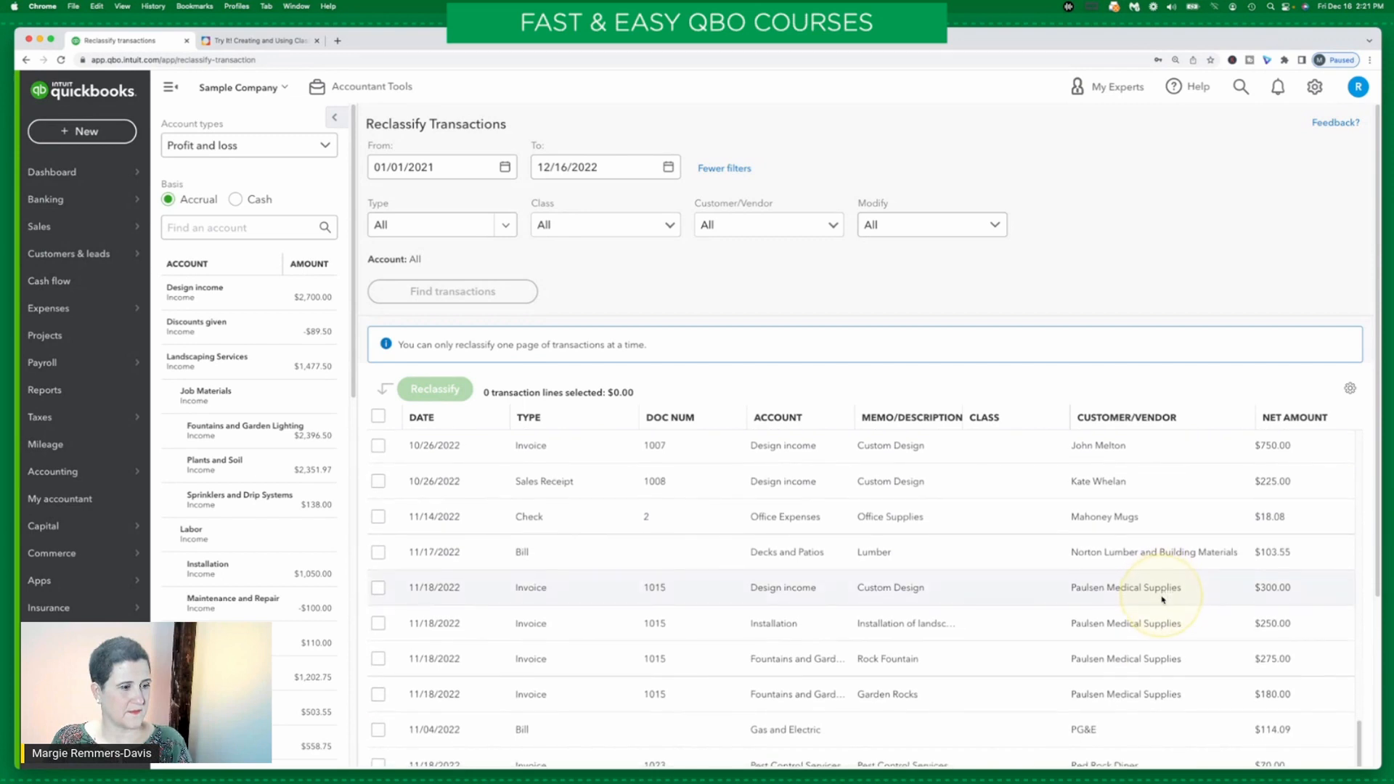
scroll(1161, 600, "up", 1)
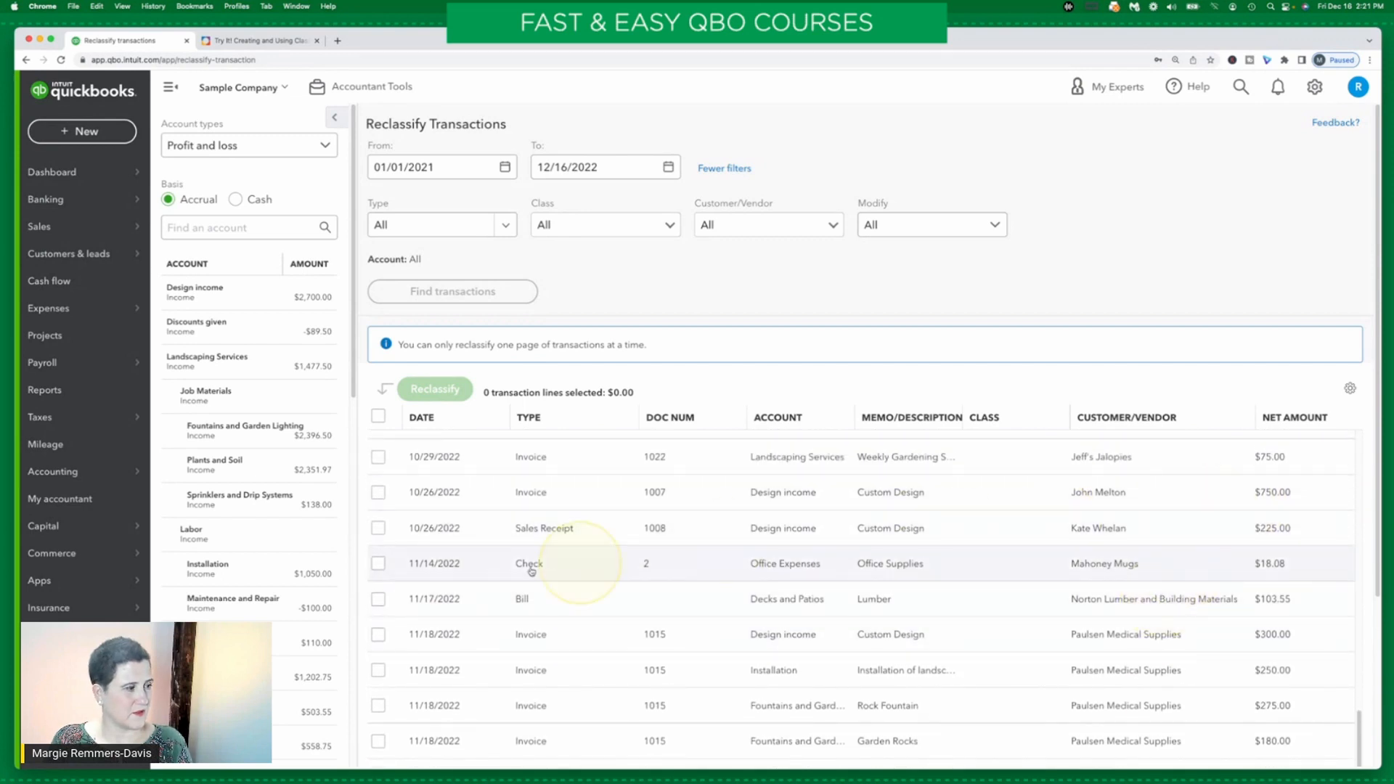
left_click(379, 493)
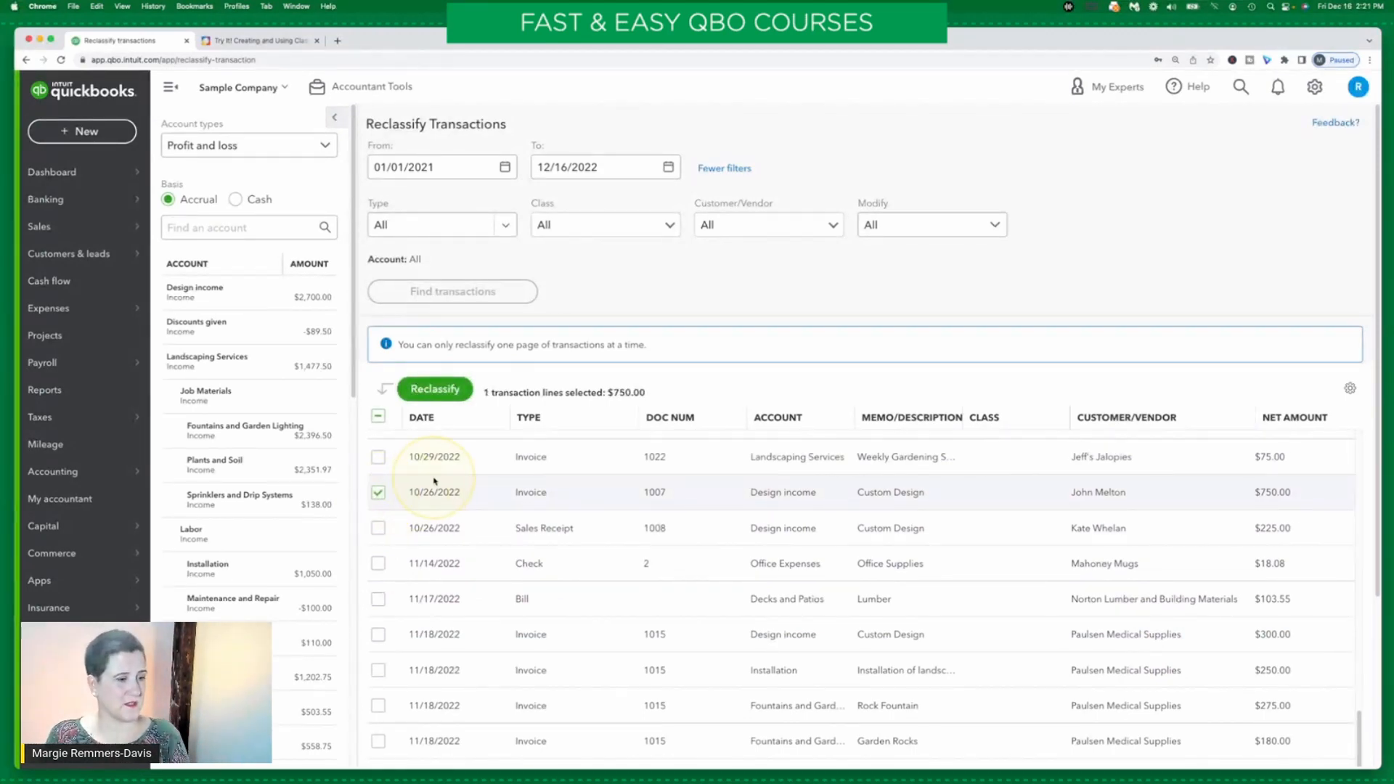
Recheck the residential customer names in Step 5 of the exercise, and return to the first page of transactions in QuickBooks
left_click(254, 42)
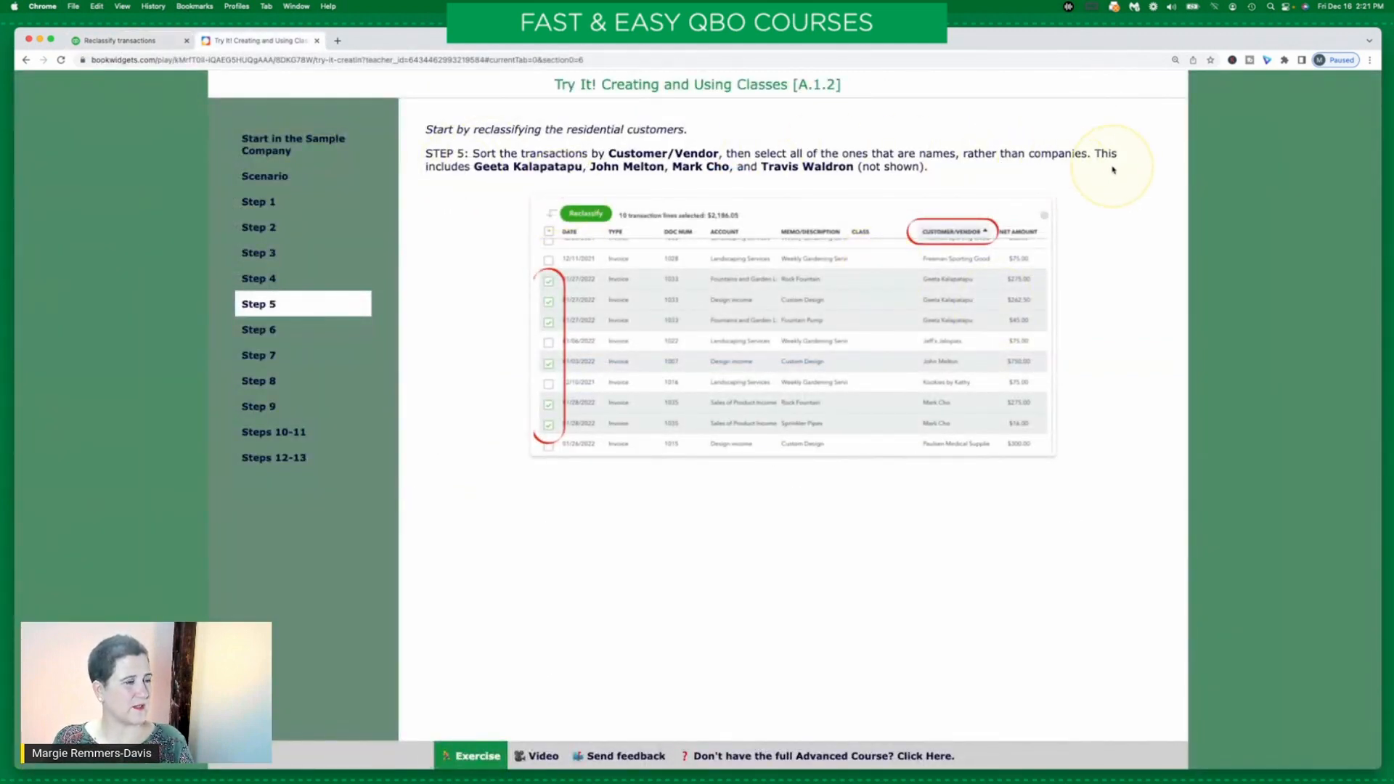
left_click(124, 43)
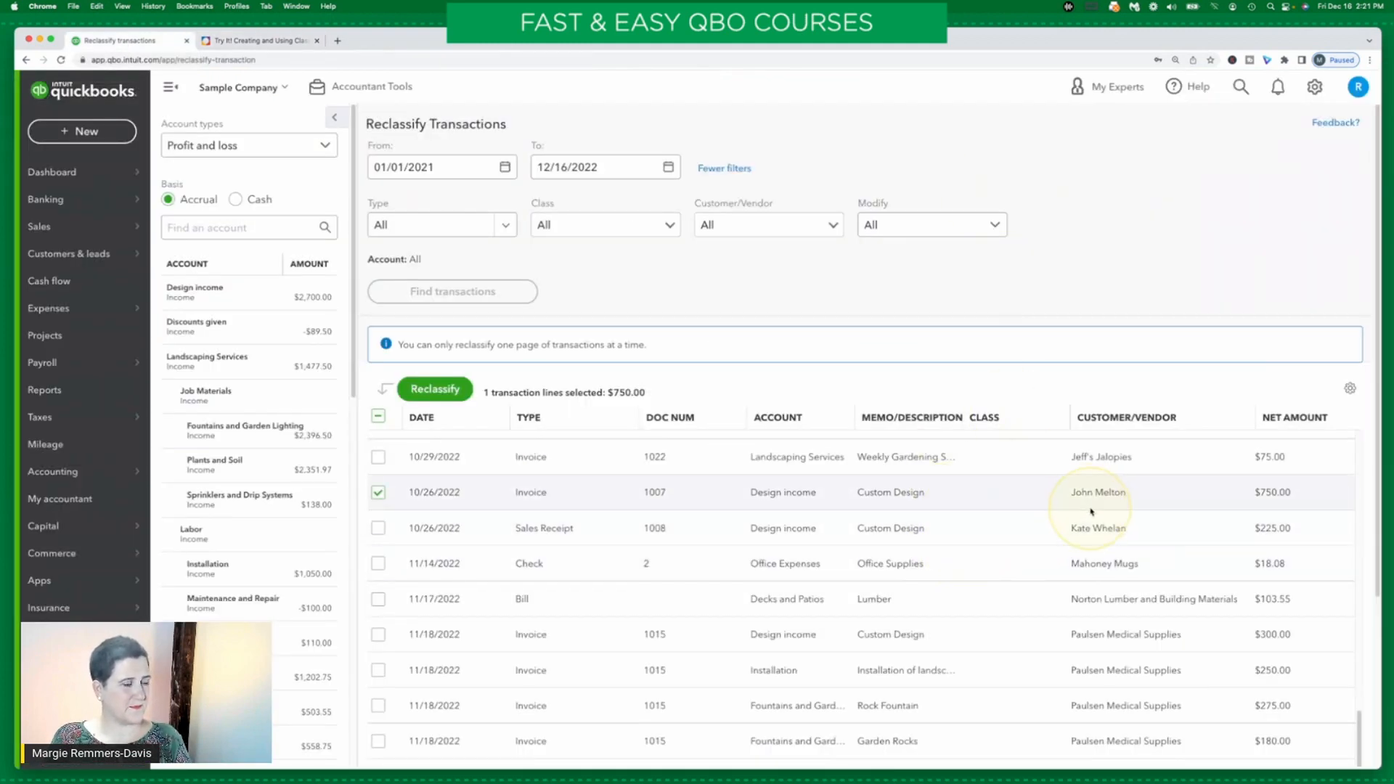
scroll(732, 382, "down", 3)
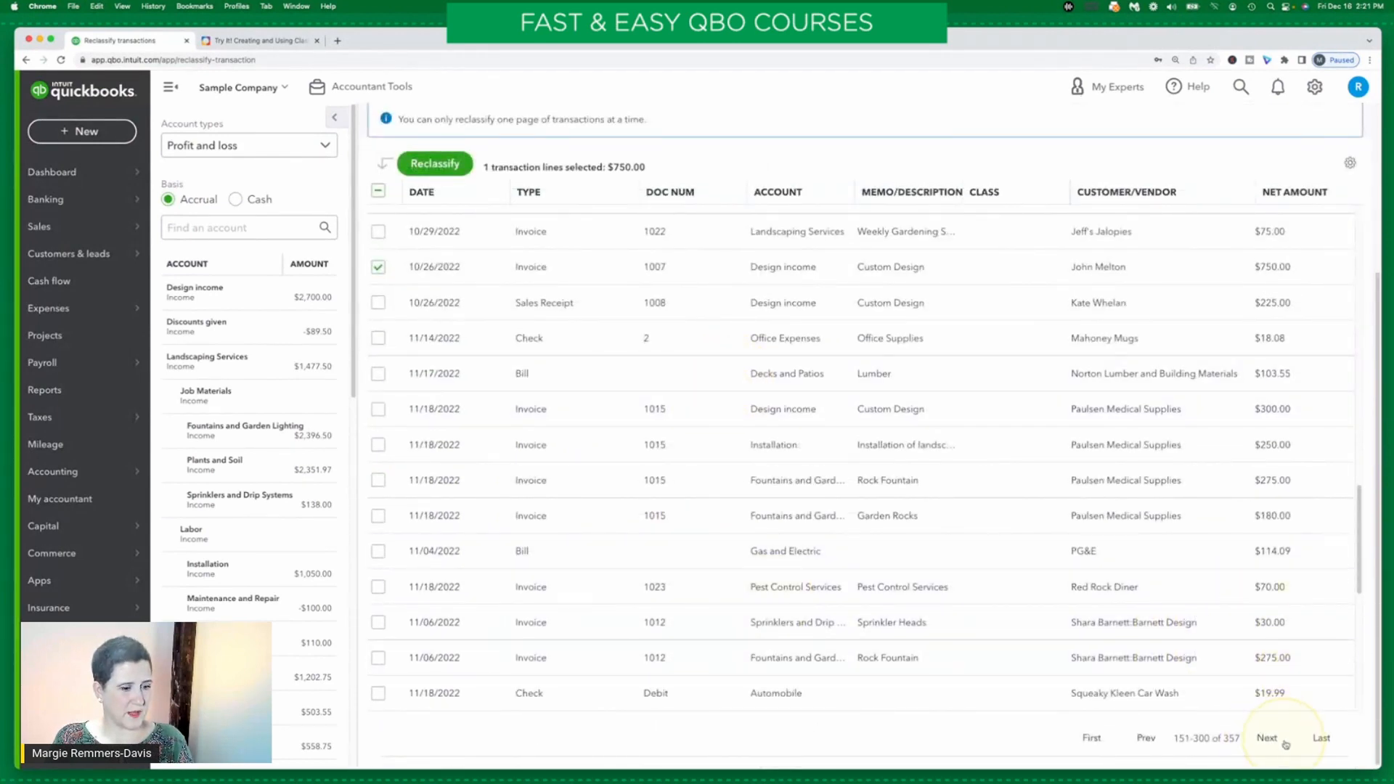
left_click(1114, 739)
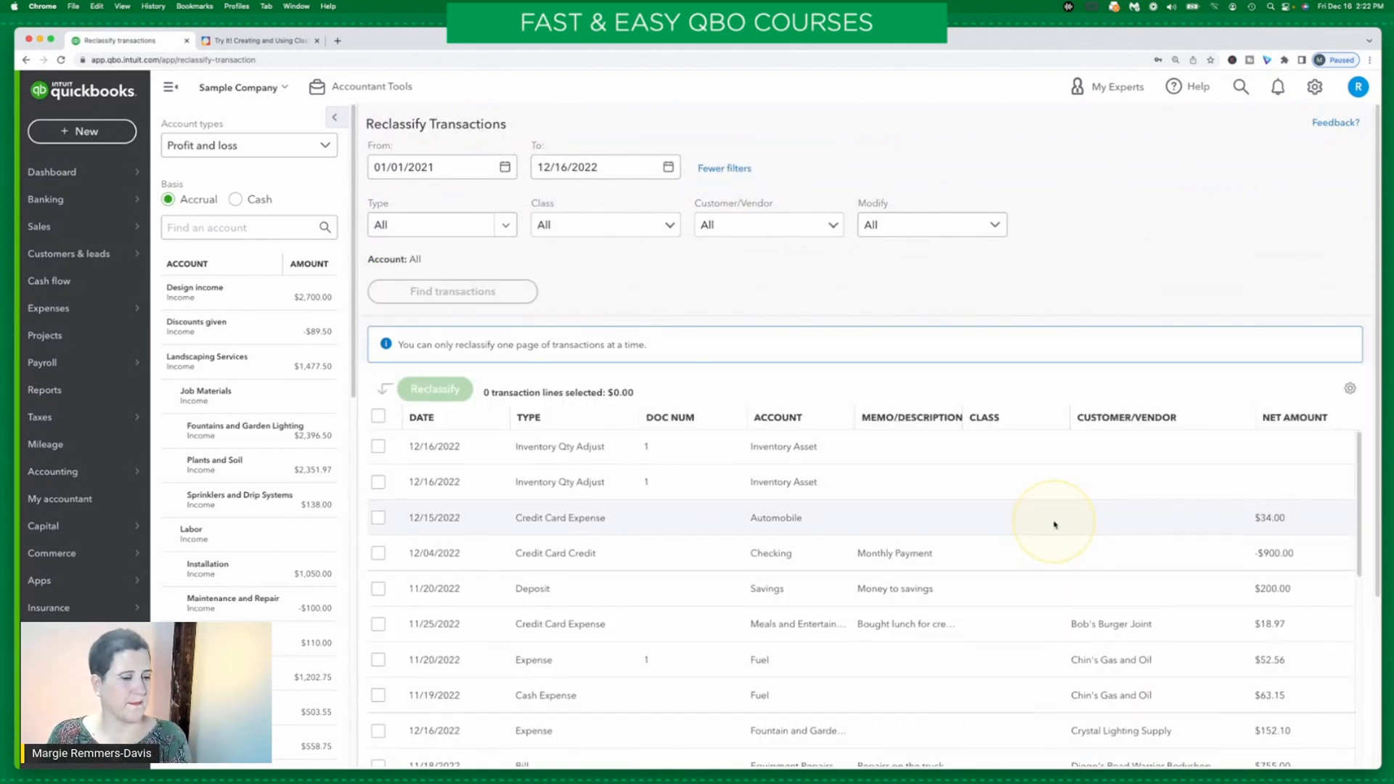
Select the residential customer's Custom Design and Fountain Pump invoice lines dated 11/19/2022
scroll(1045, 530, "down", 3)
scroll(1054, 524, "down", 10)
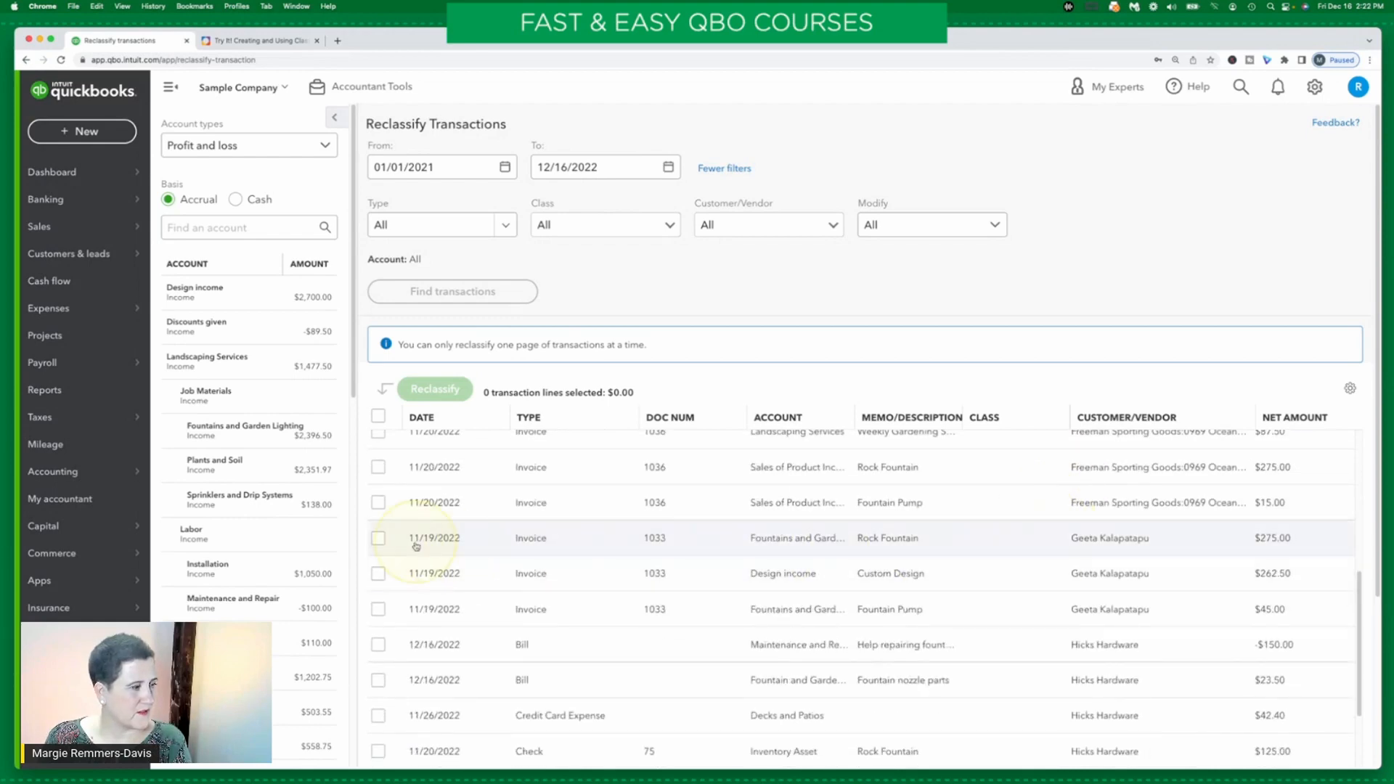
left_click(378, 541)
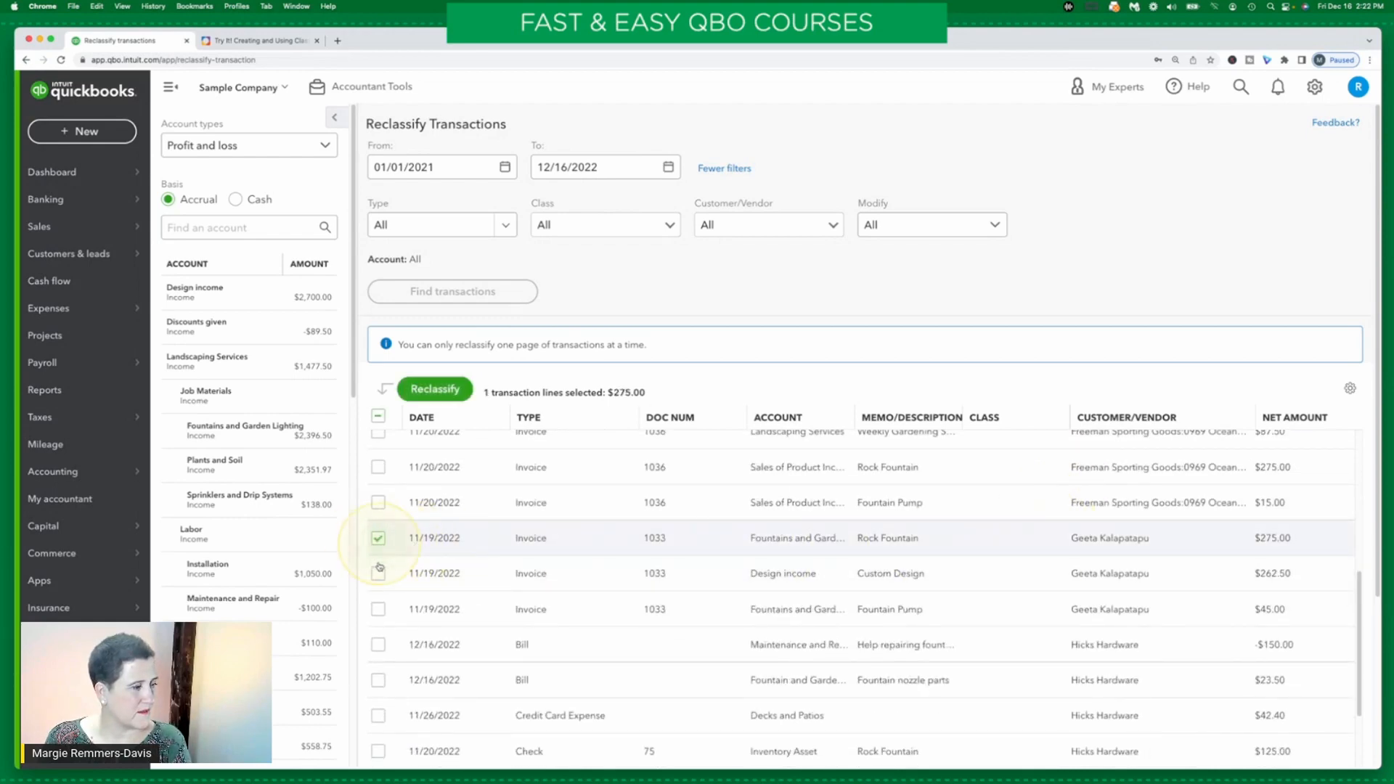
left_click(379, 538)
left_click(378, 573)
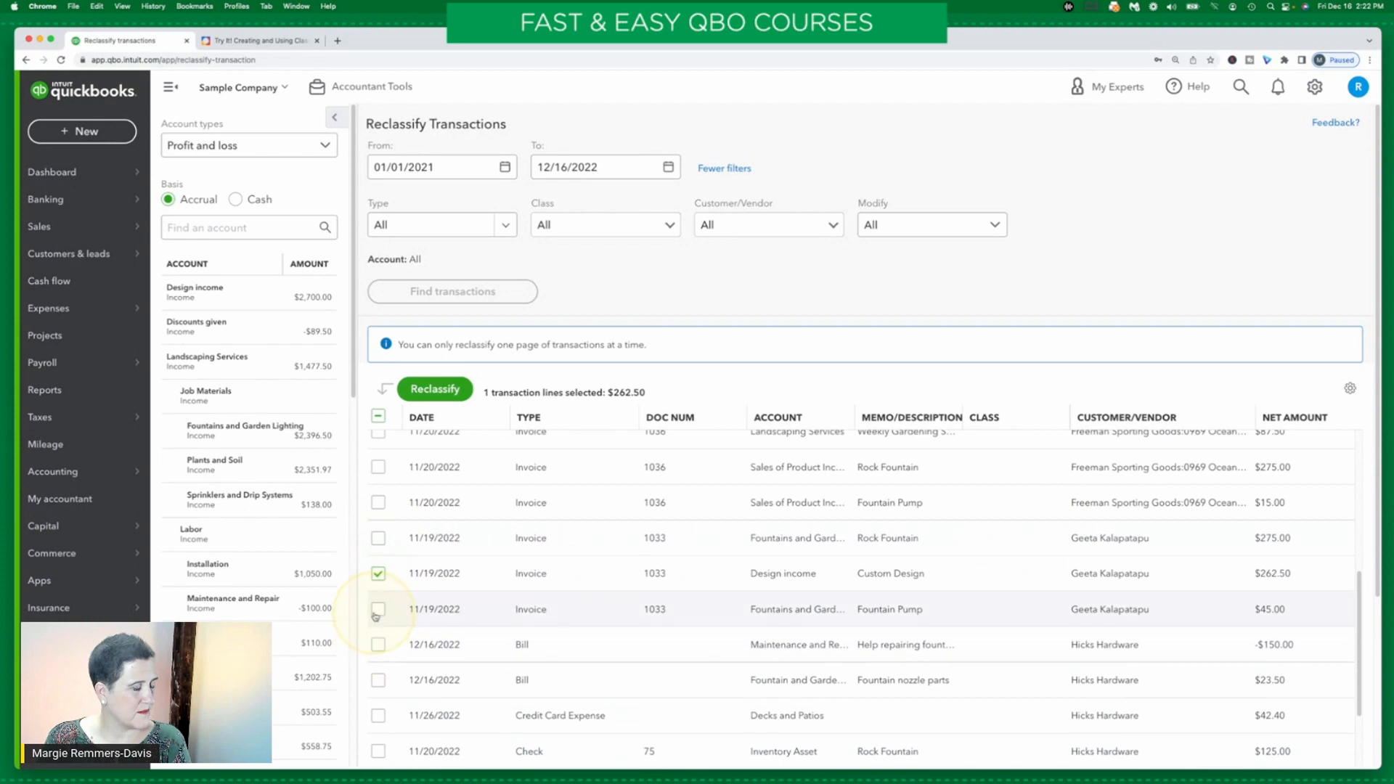
left_click(376, 610)
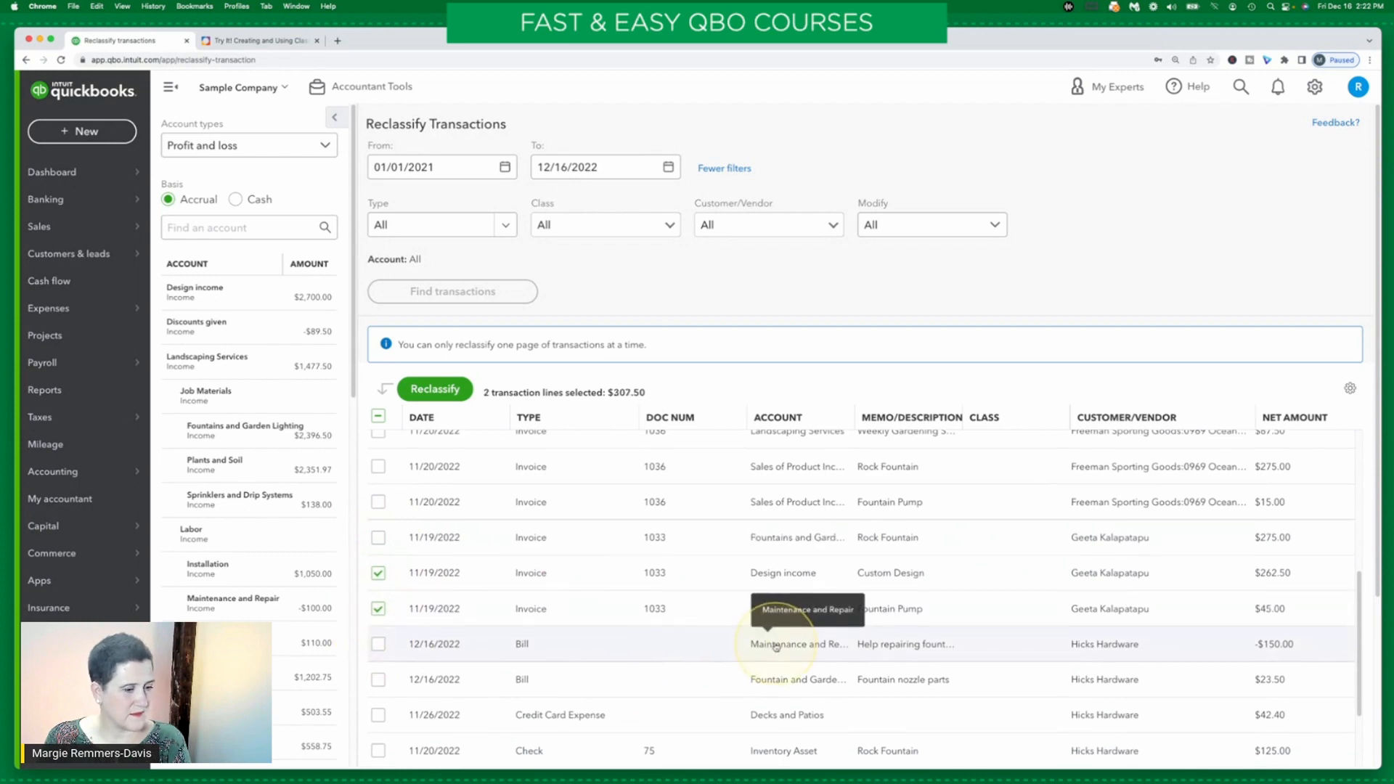
Add the residential customer's Rock Fountain and Sprinkler Pipes invoice lines dated 11/20/2022 to the selection
scroll(776, 645, "down", 5)
scroll(776, 646, "up", 1)
scroll(776, 645, "up", 2)
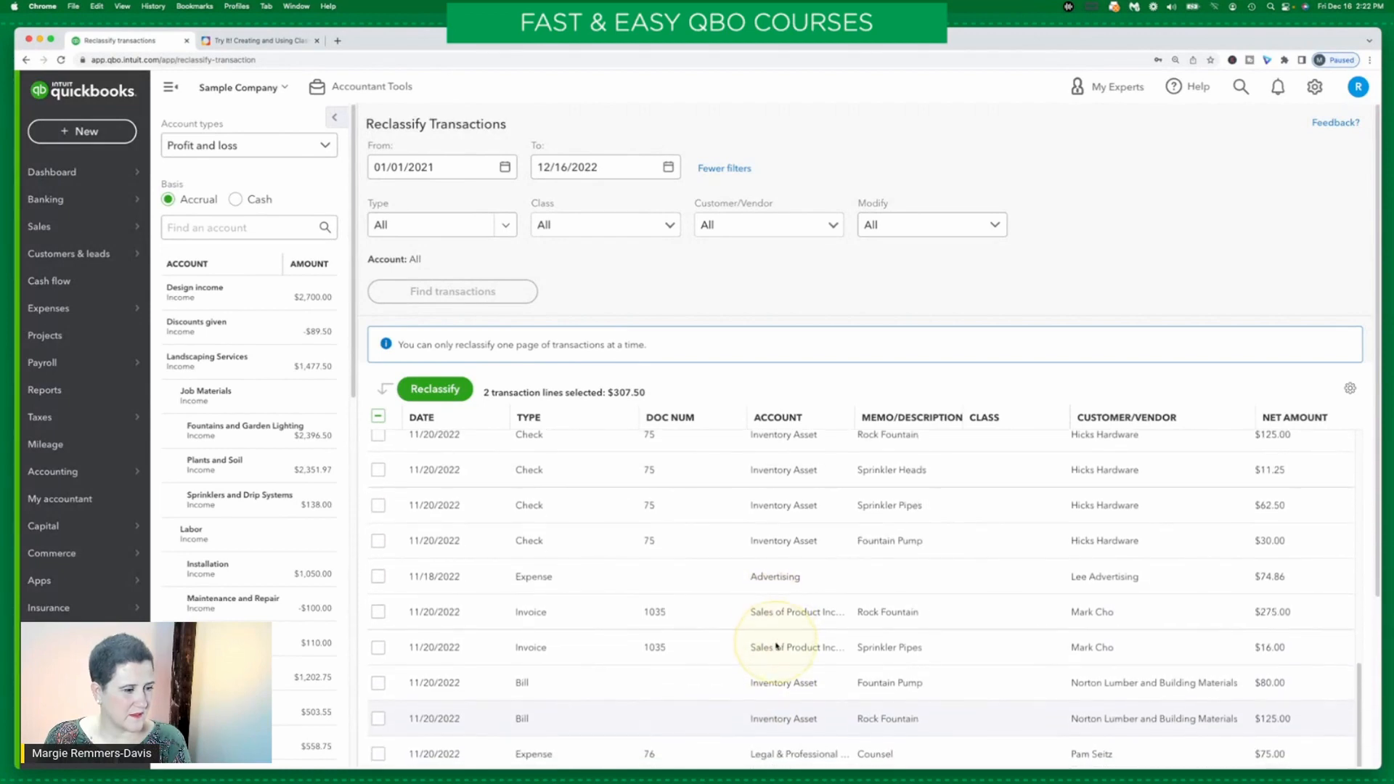
left_click(378, 611)
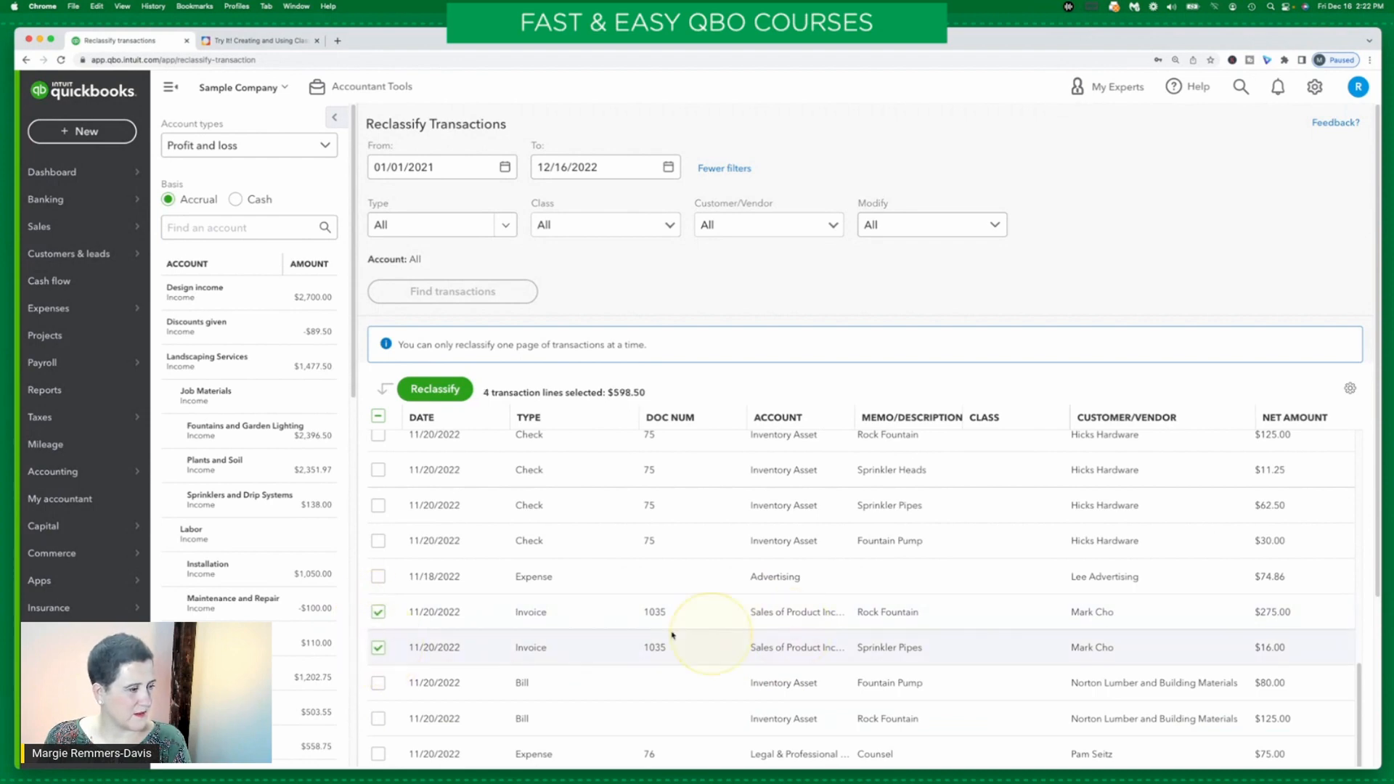
Look through the rest of the first page of transactions for further invoice lines of the residential customers
scroll(638, 585, "down", 3)
scroll(659, 593, "down", 8)
scroll(659, 593, "down", 3)
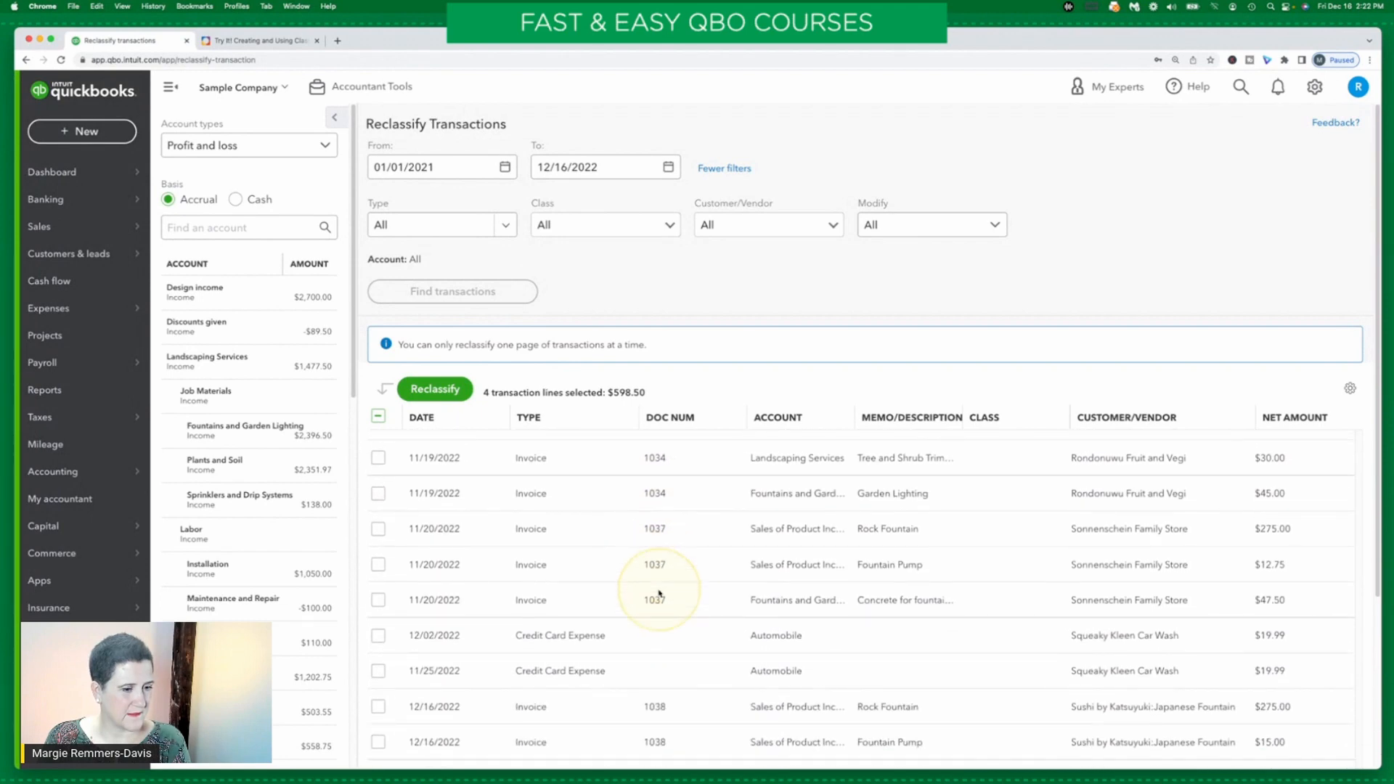
left_click_drag(1382, 492, 1383, 662)
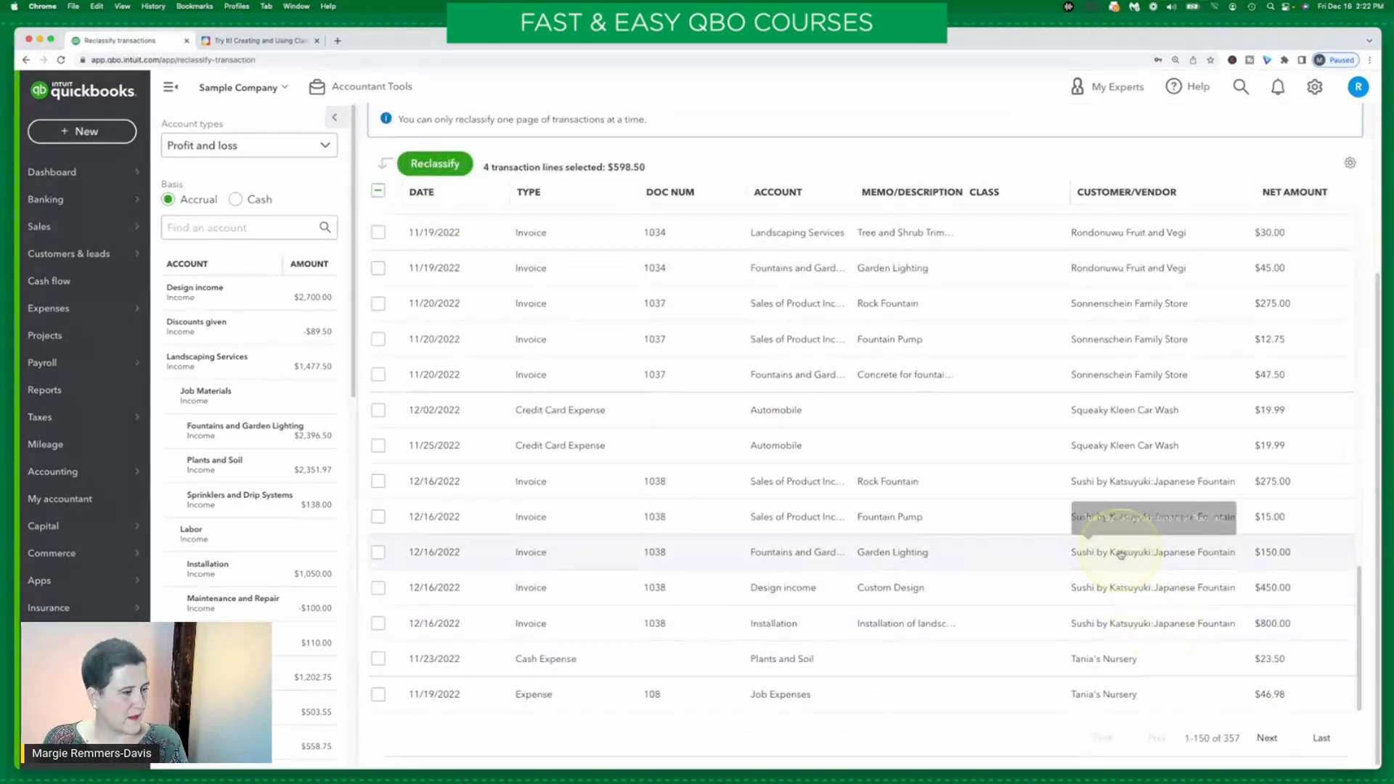
scroll(1123, 554, "up", 3)
scroll(1118, 541, "up", 6)
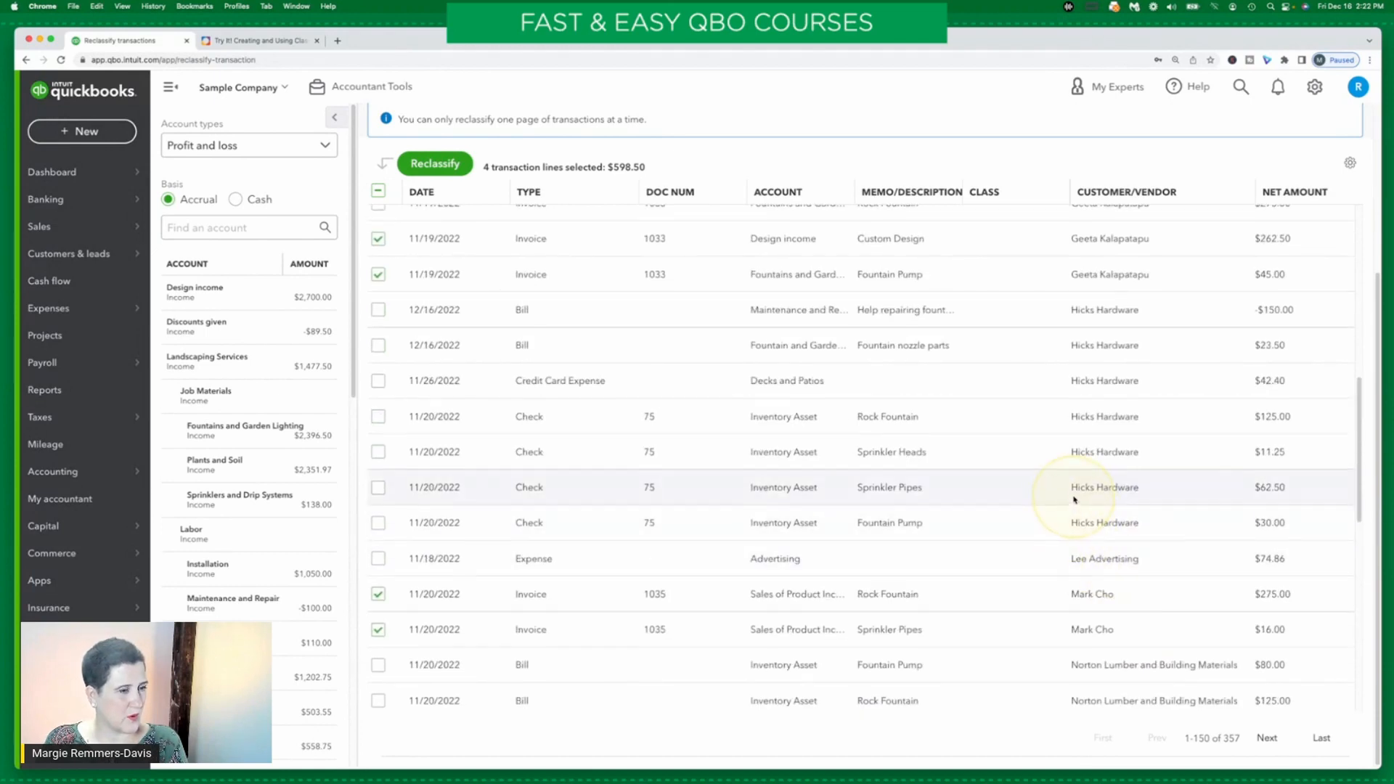
scroll(1072, 501, "up", 5)
scroll(1073, 499, "up", 1)
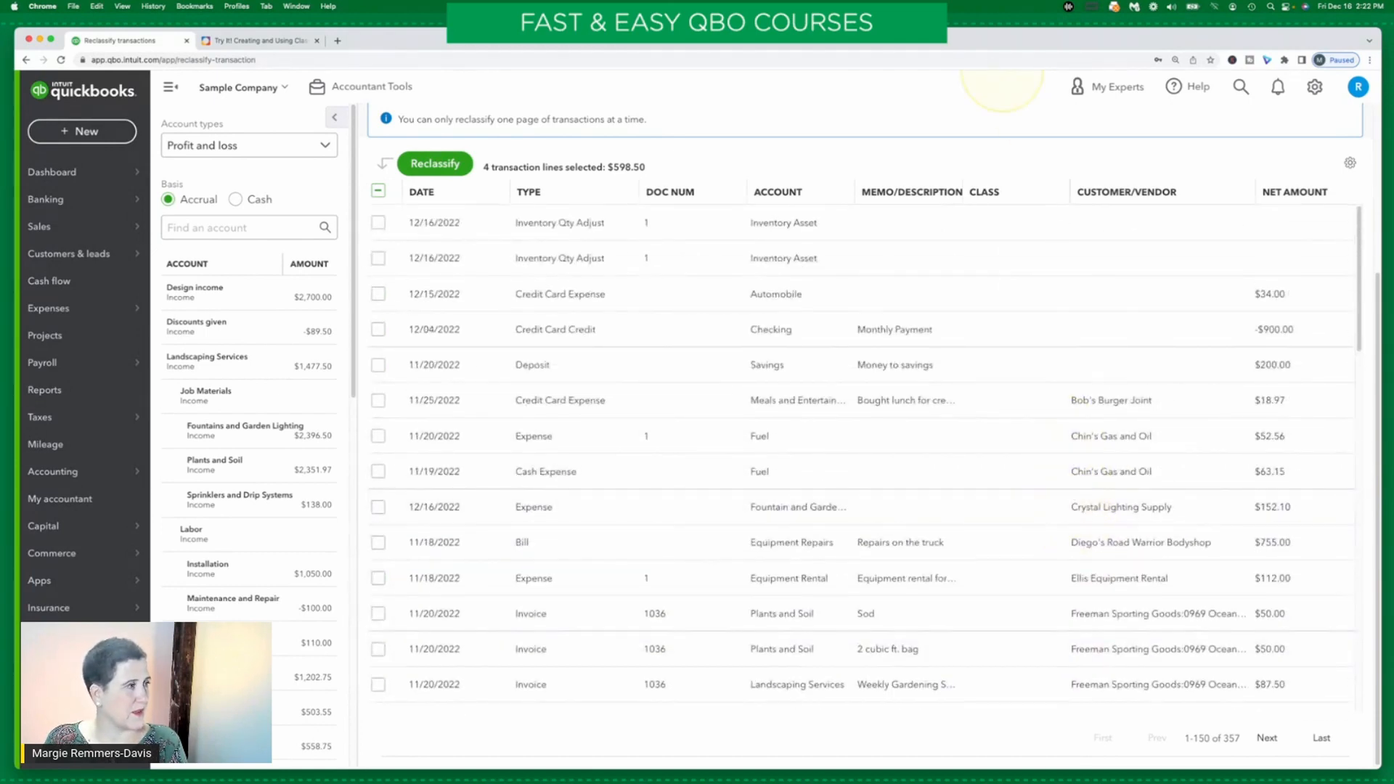
Read Step 6 of the exercise on reclassifying the selected lines, and return to the Reclassify Transactions page in QuickBooks
left_click(254, 41)
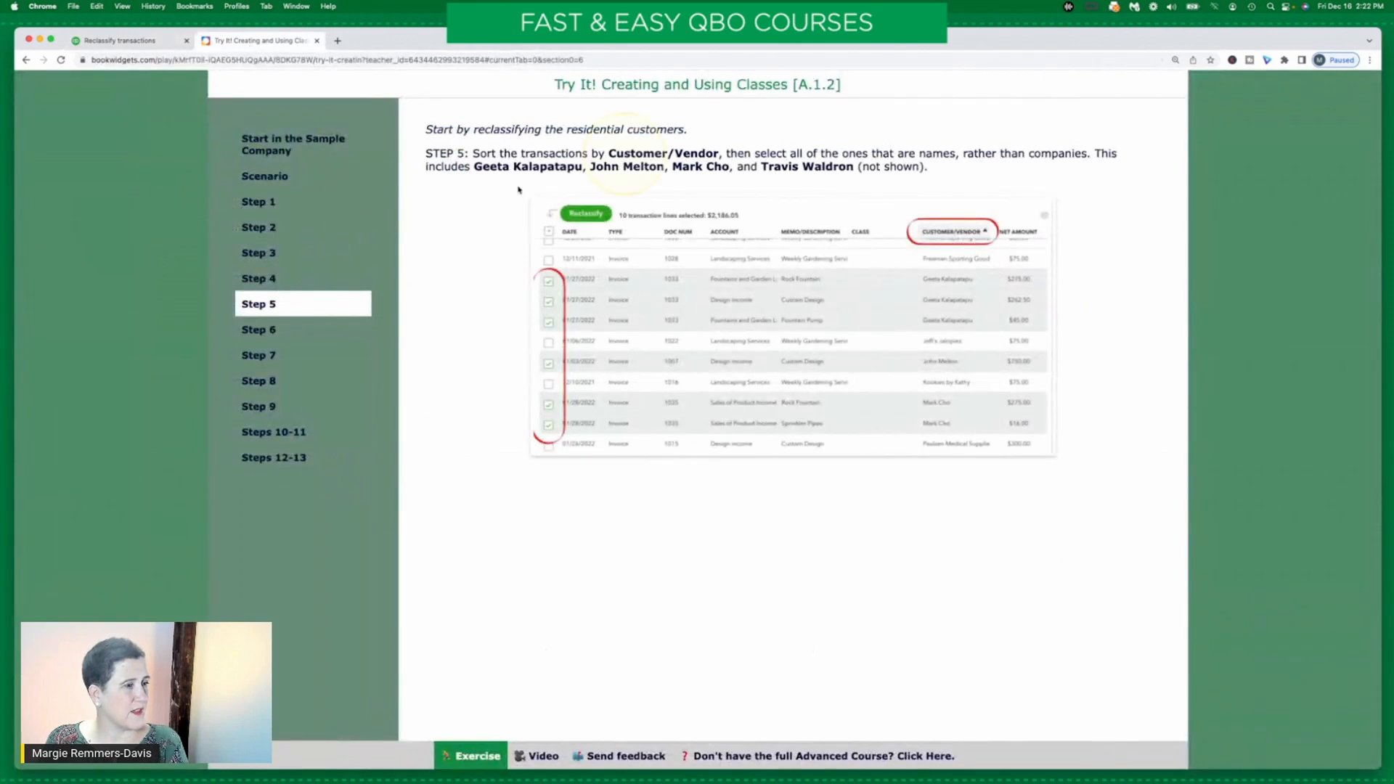
left_click(246, 331)
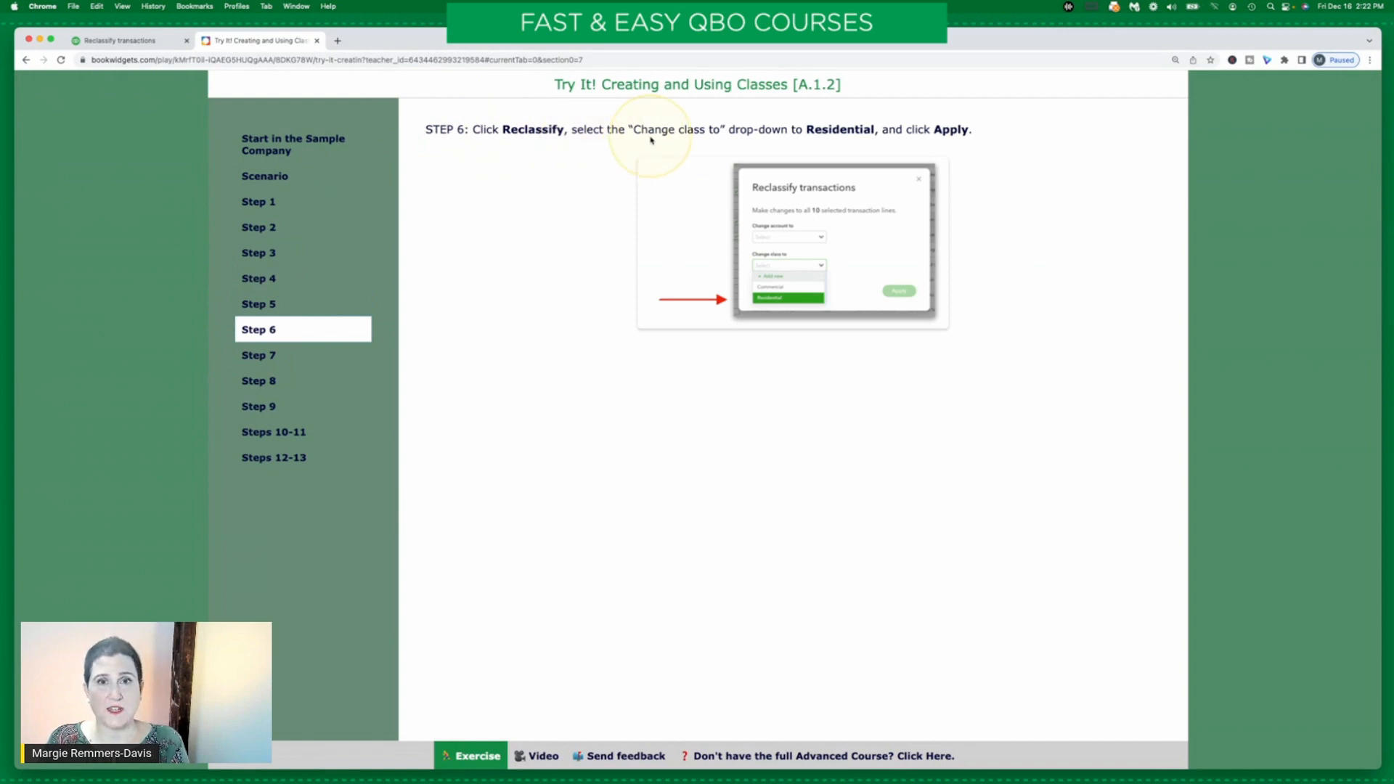
left_click(120, 40)
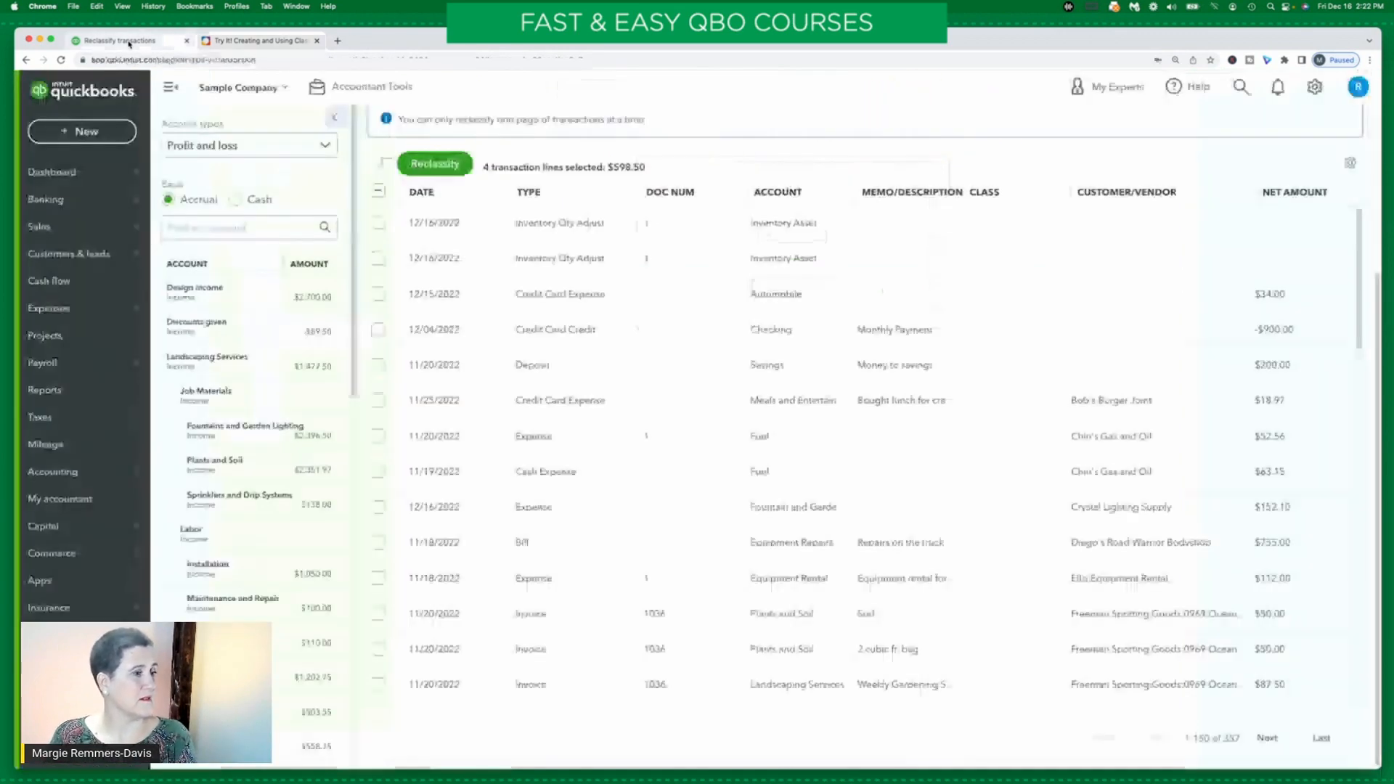
Reclassify the selected residential invoice lines to the Residential class and apply the change
left_click(436, 164)
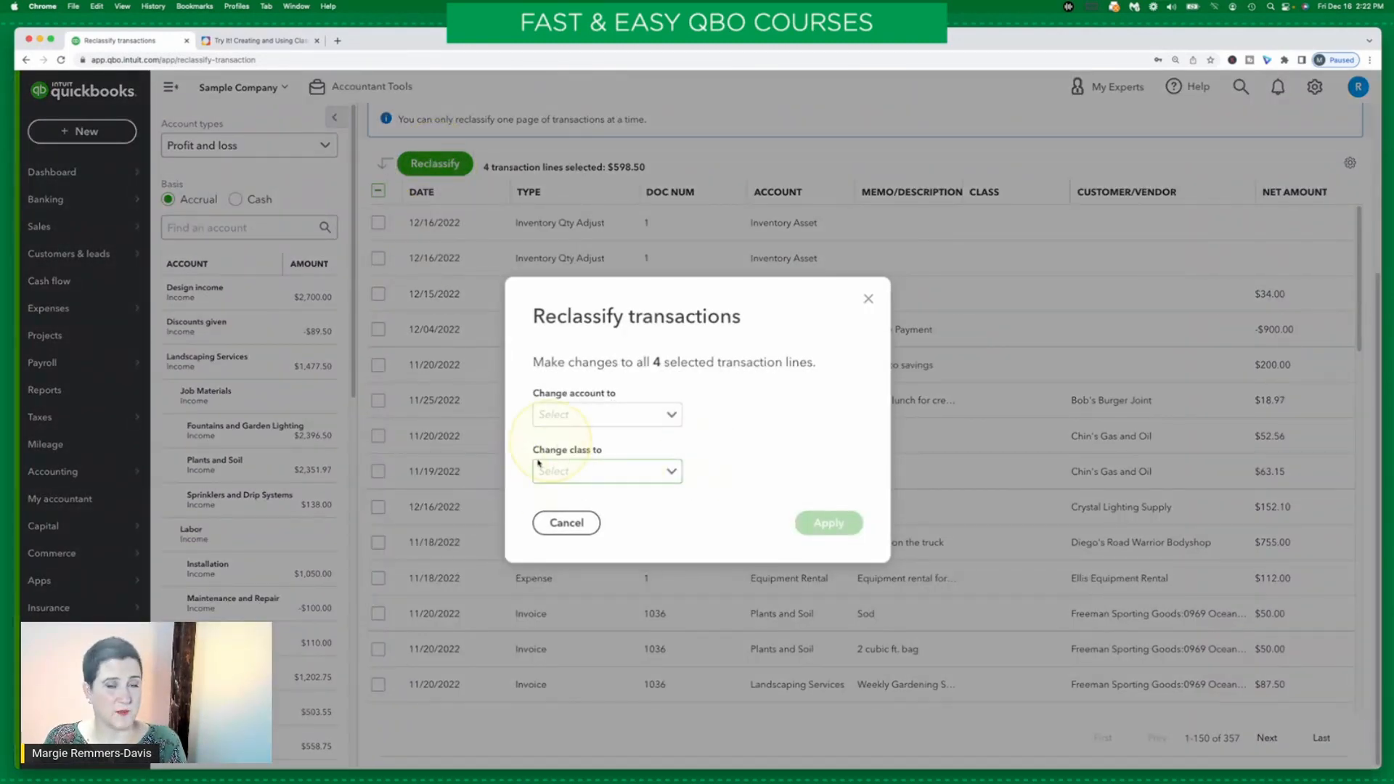
left_click(675, 470)
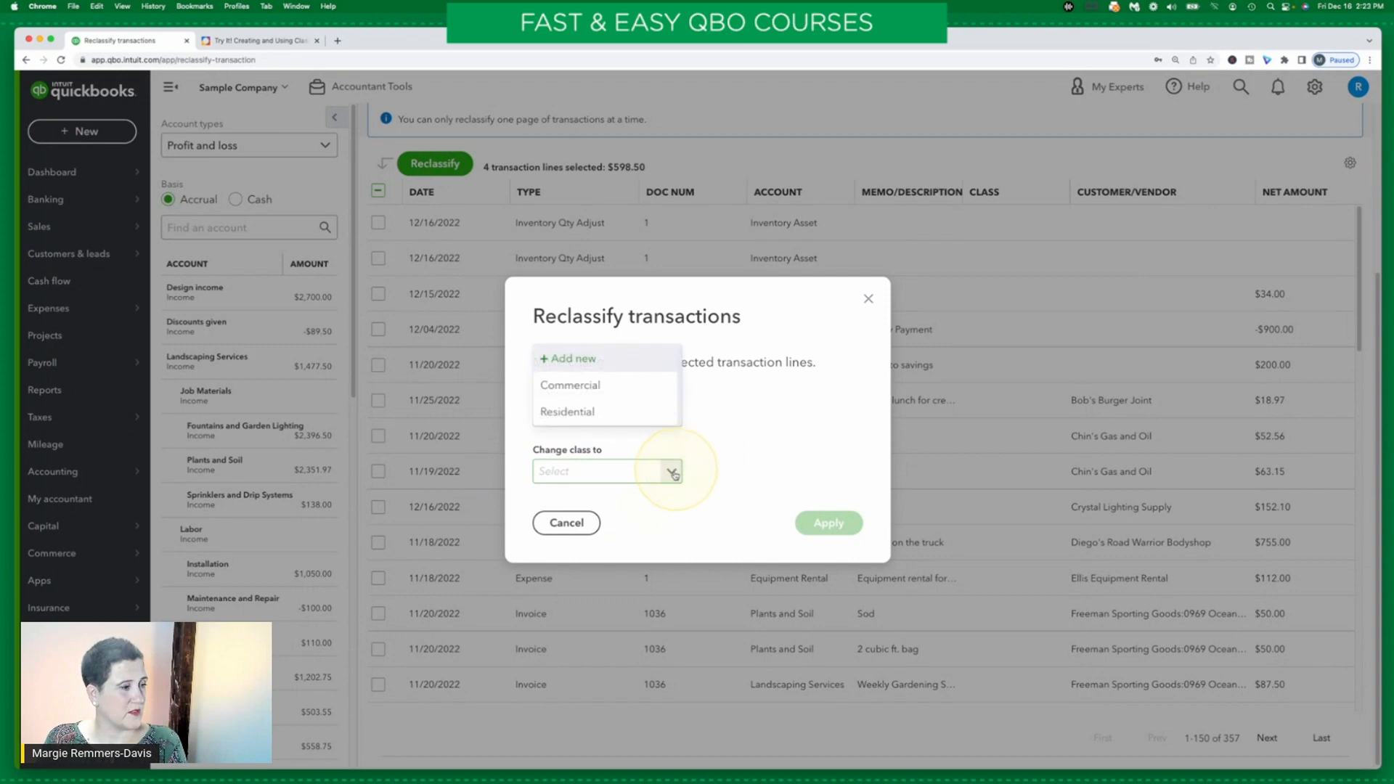
left_click(615, 424)
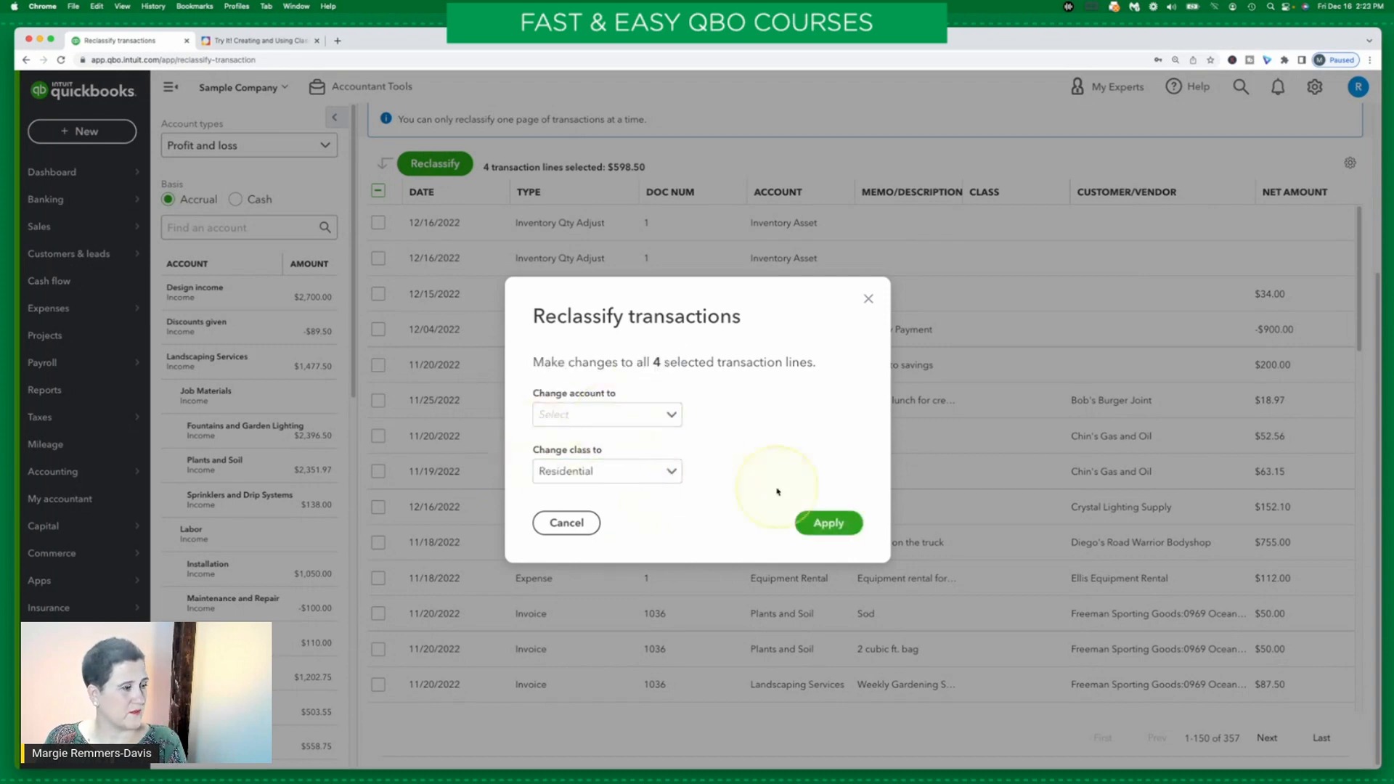
left_click(829, 522)
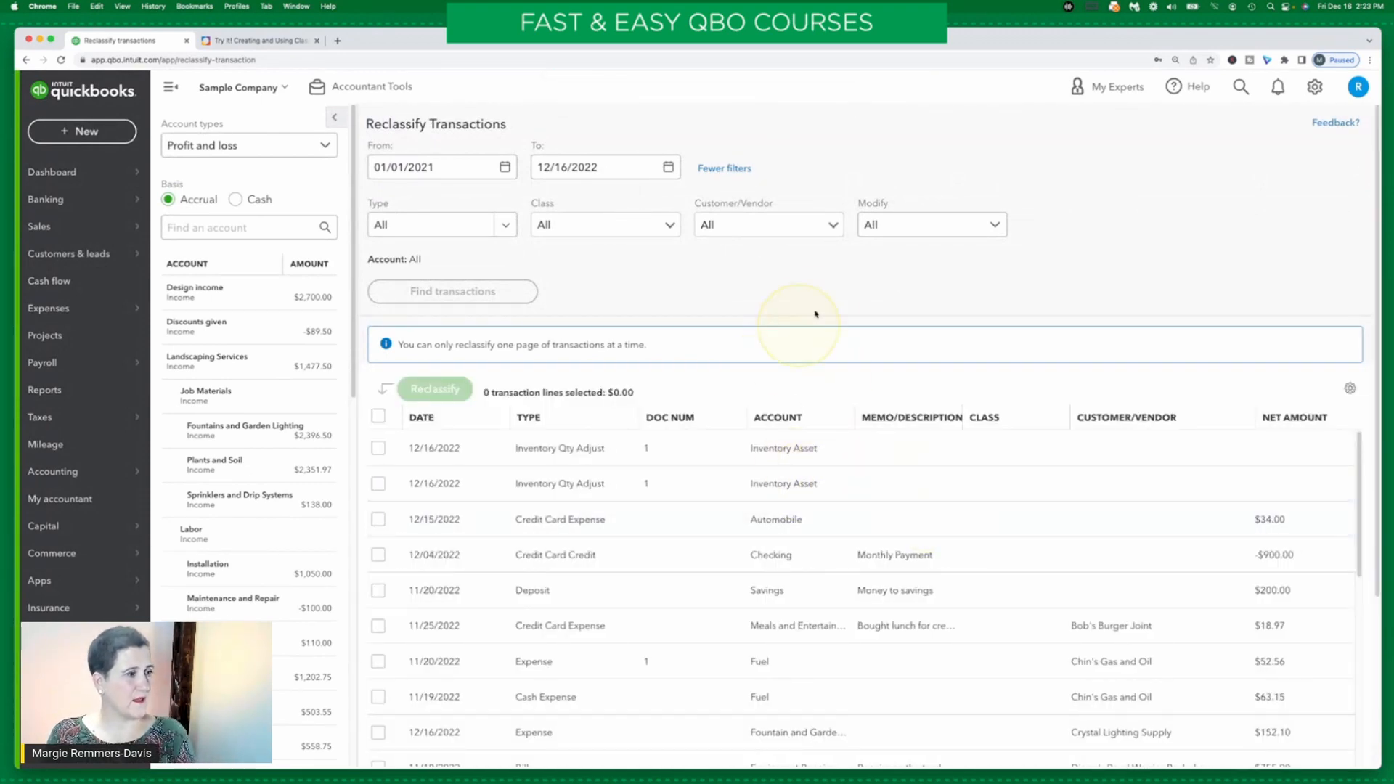
Filter the transactions by the second residential customer listed in Step 5, the one with the $750.00 Custom Design invoice
left_click(833, 226)
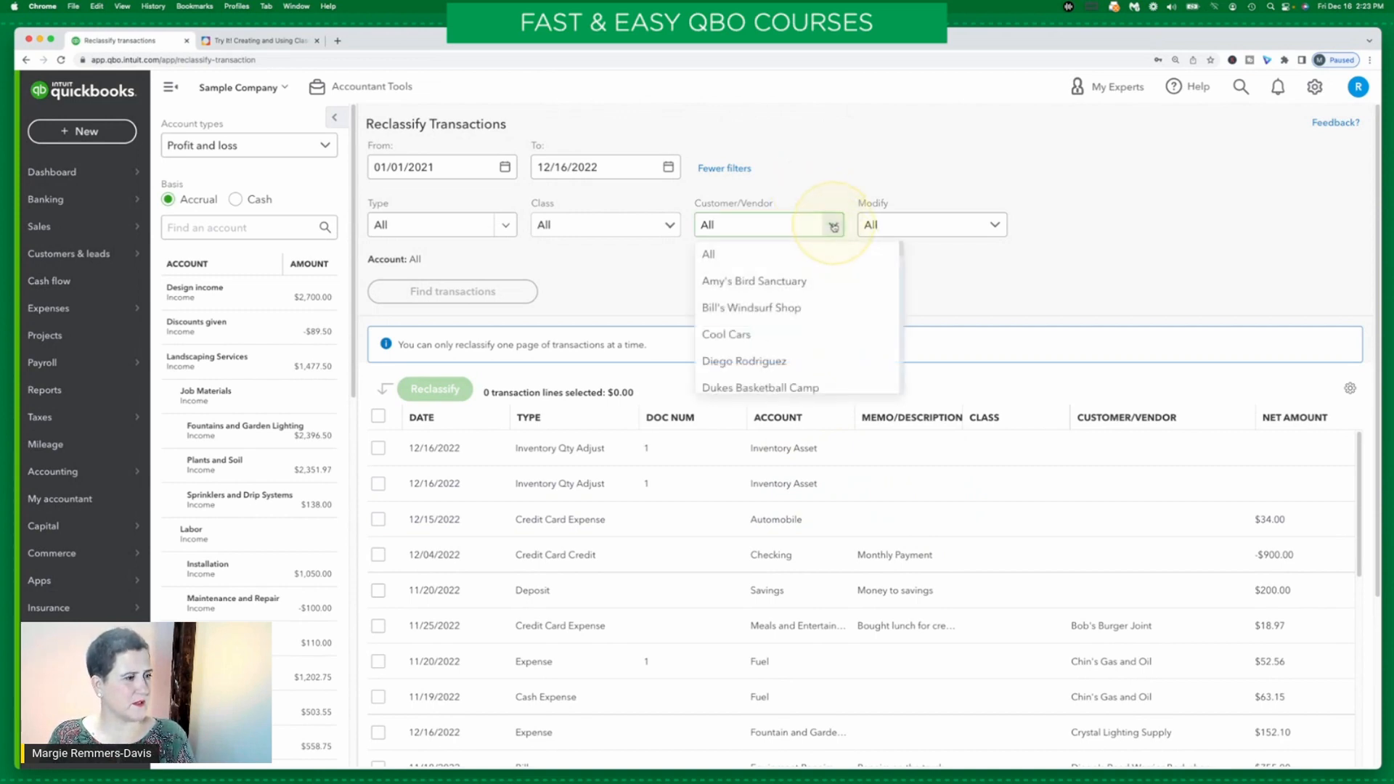
scroll(820, 291, "down", 5)
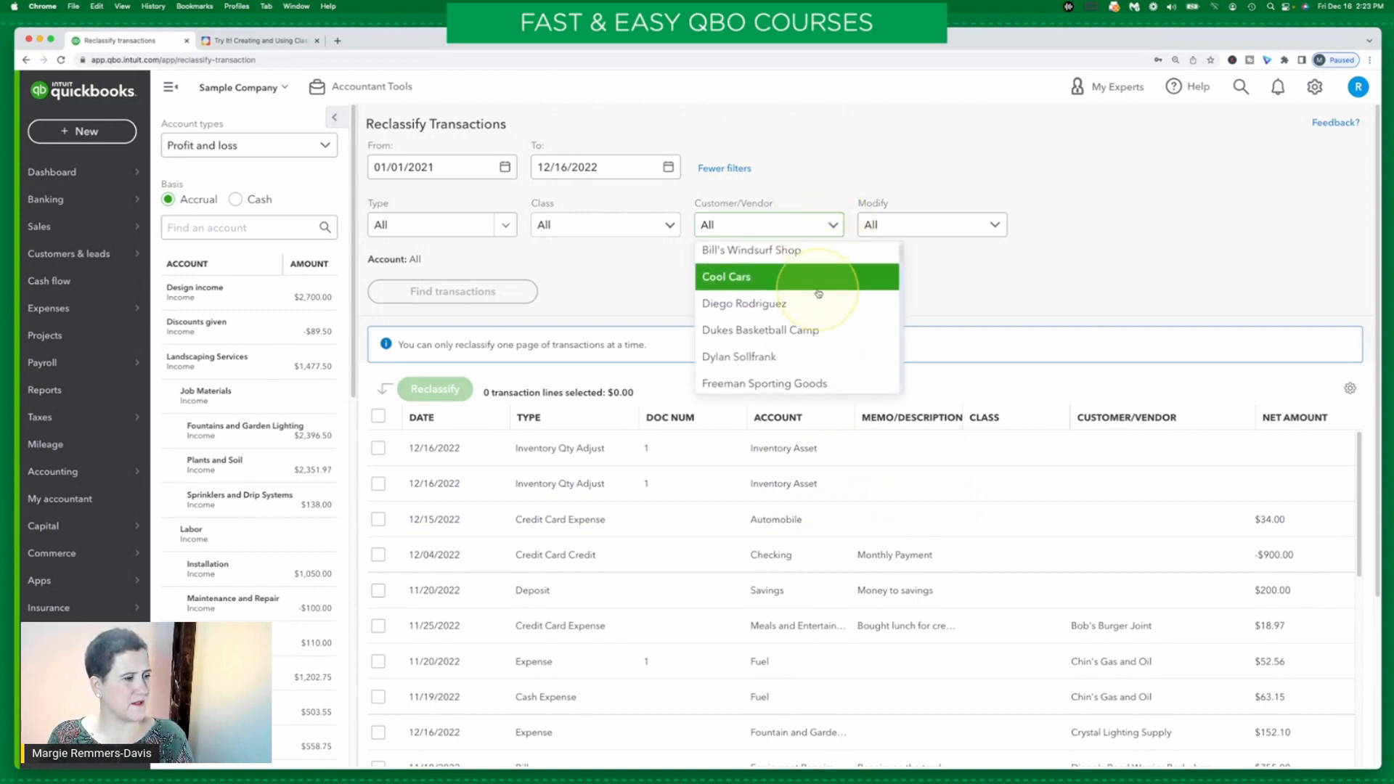
scroll(819, 293, "down", 3)
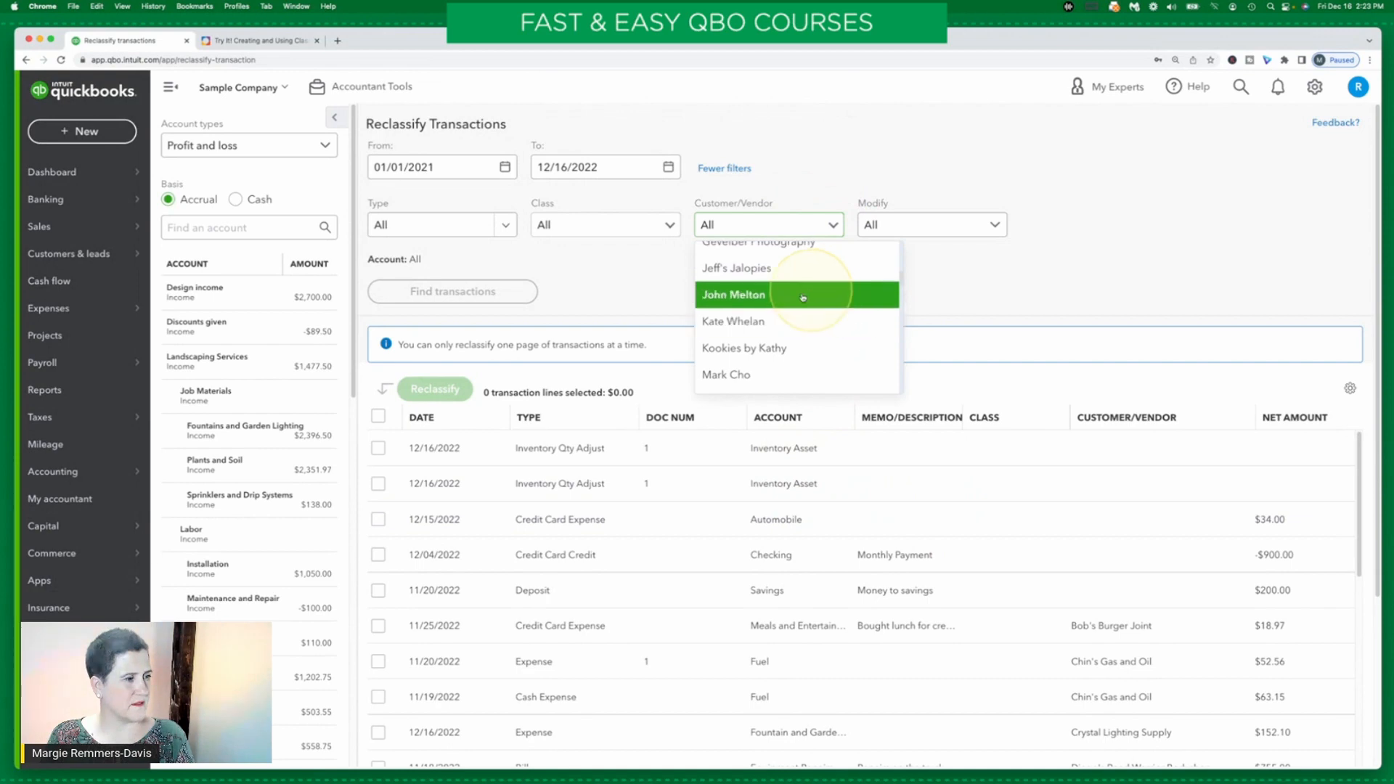
left_click(757, 294)
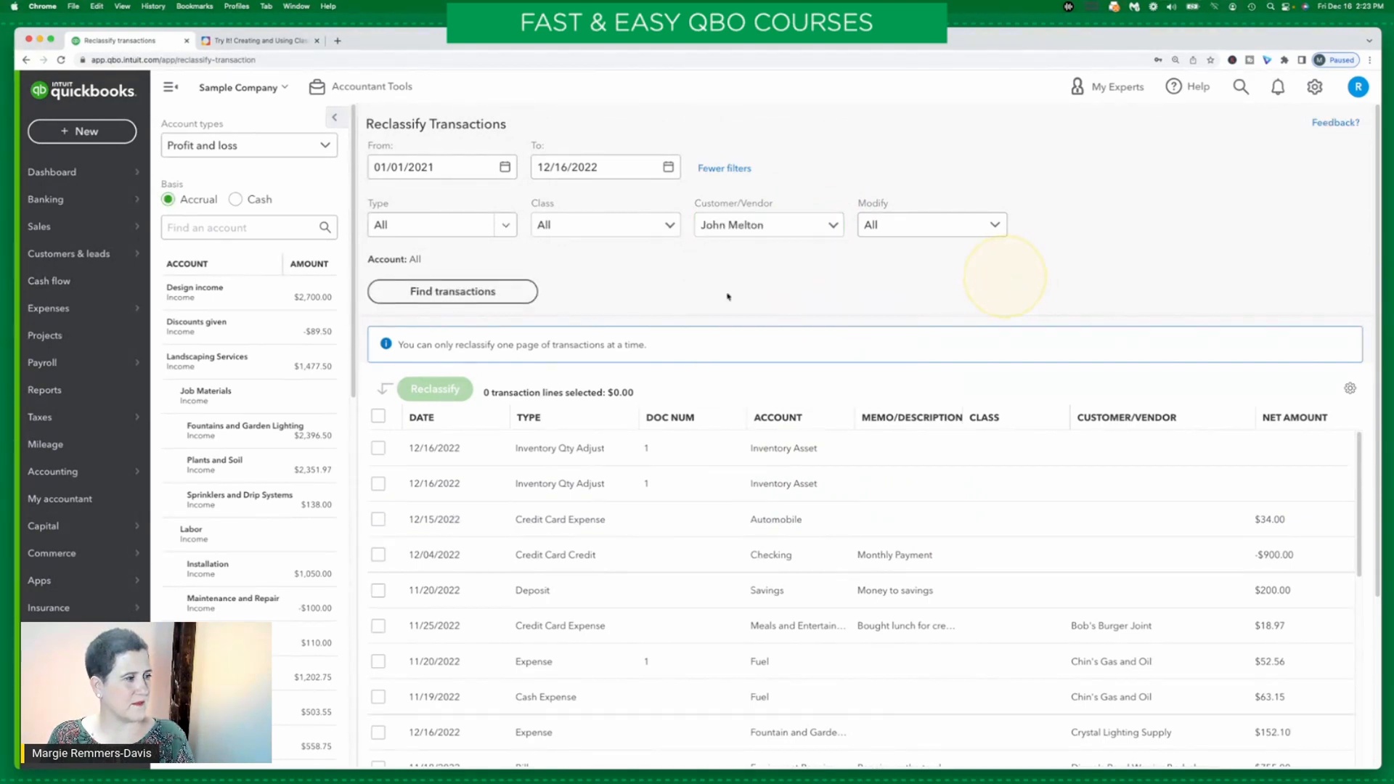
left_click(455, 292)
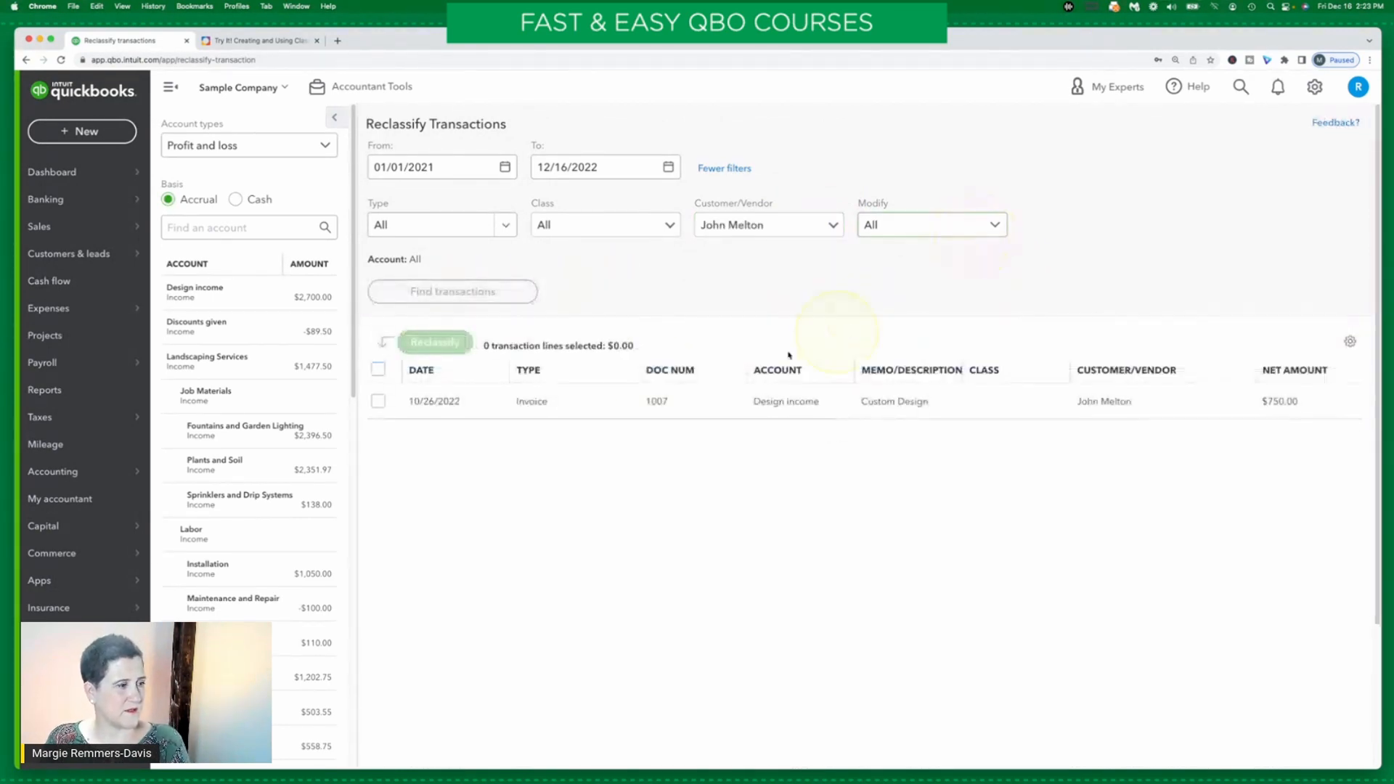
Select the customer's 10/26/2022 Custom Design invoice line and reclassify it to the Residential class
left_click(377, 400)
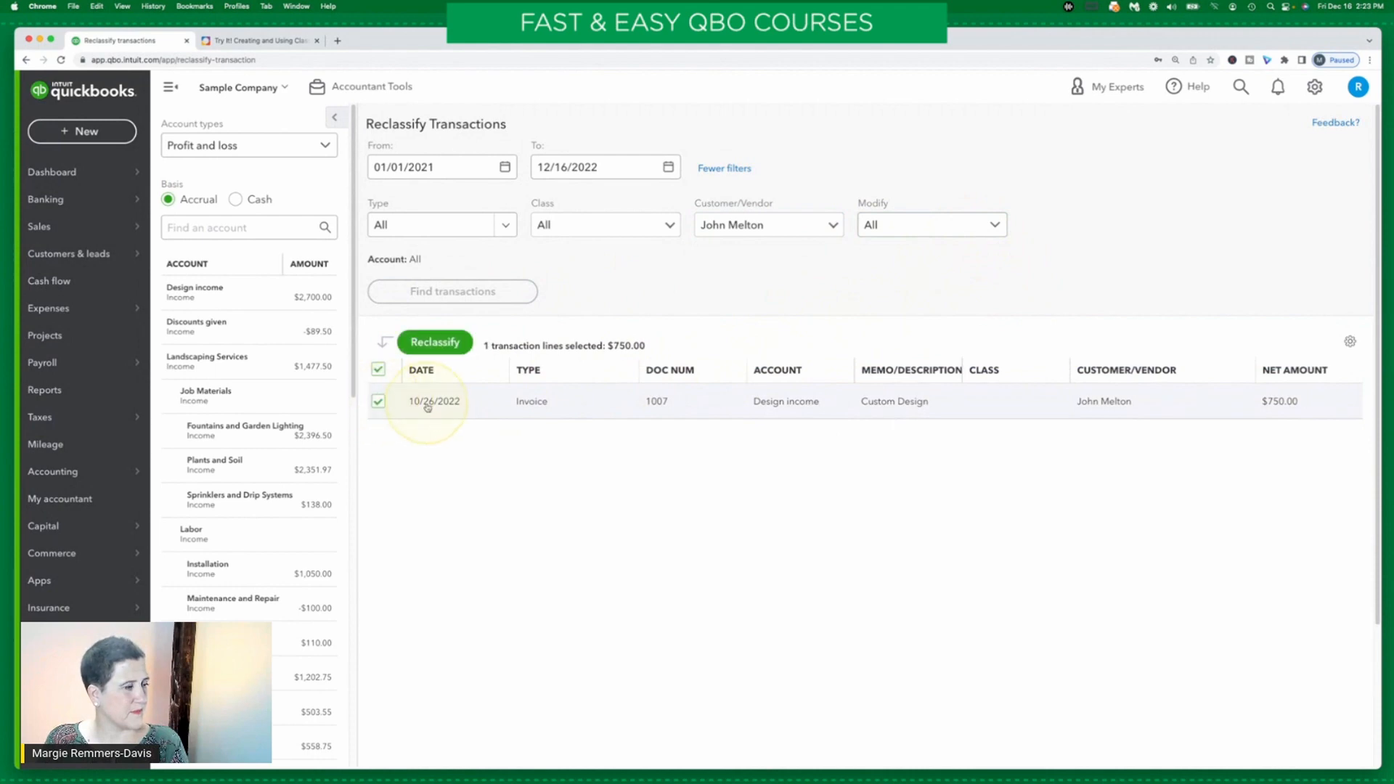
left_click(433, 345)
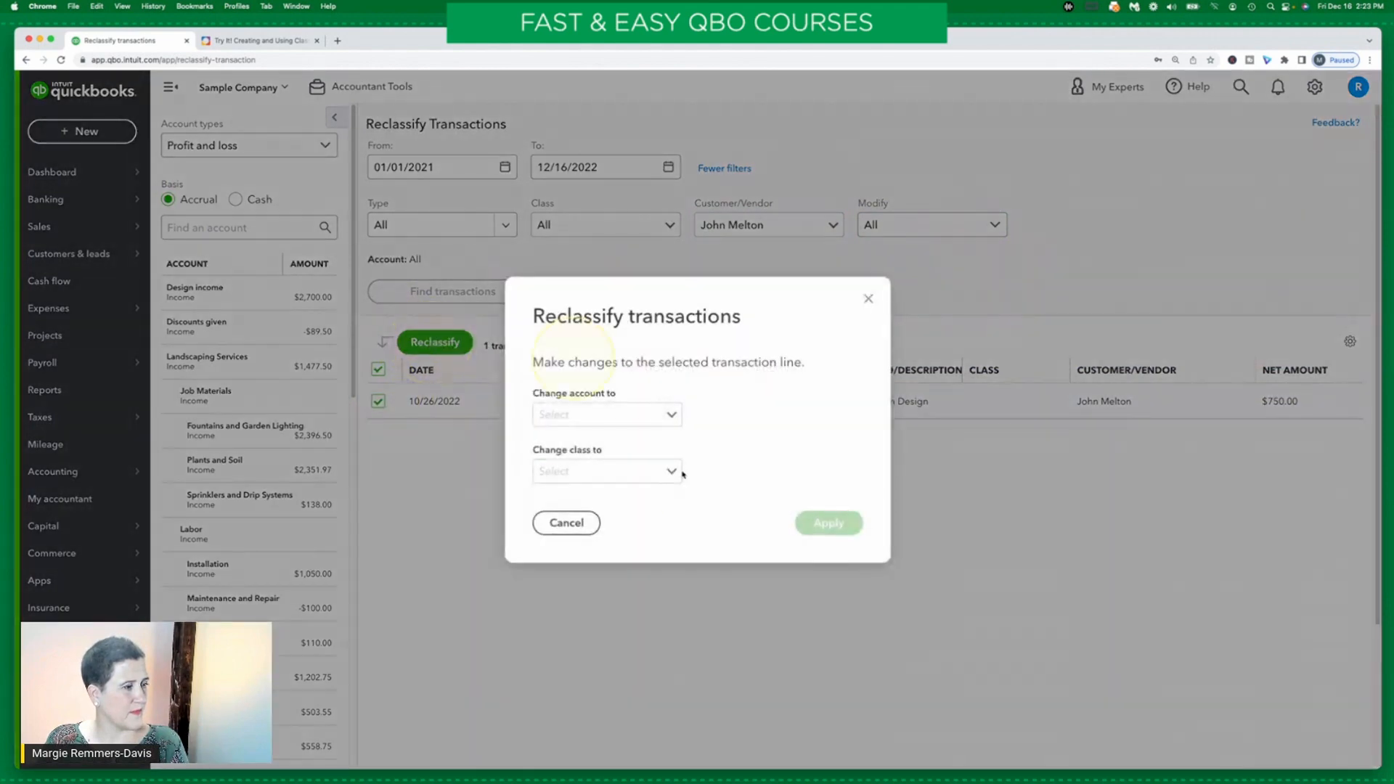
left_click(669, 470)
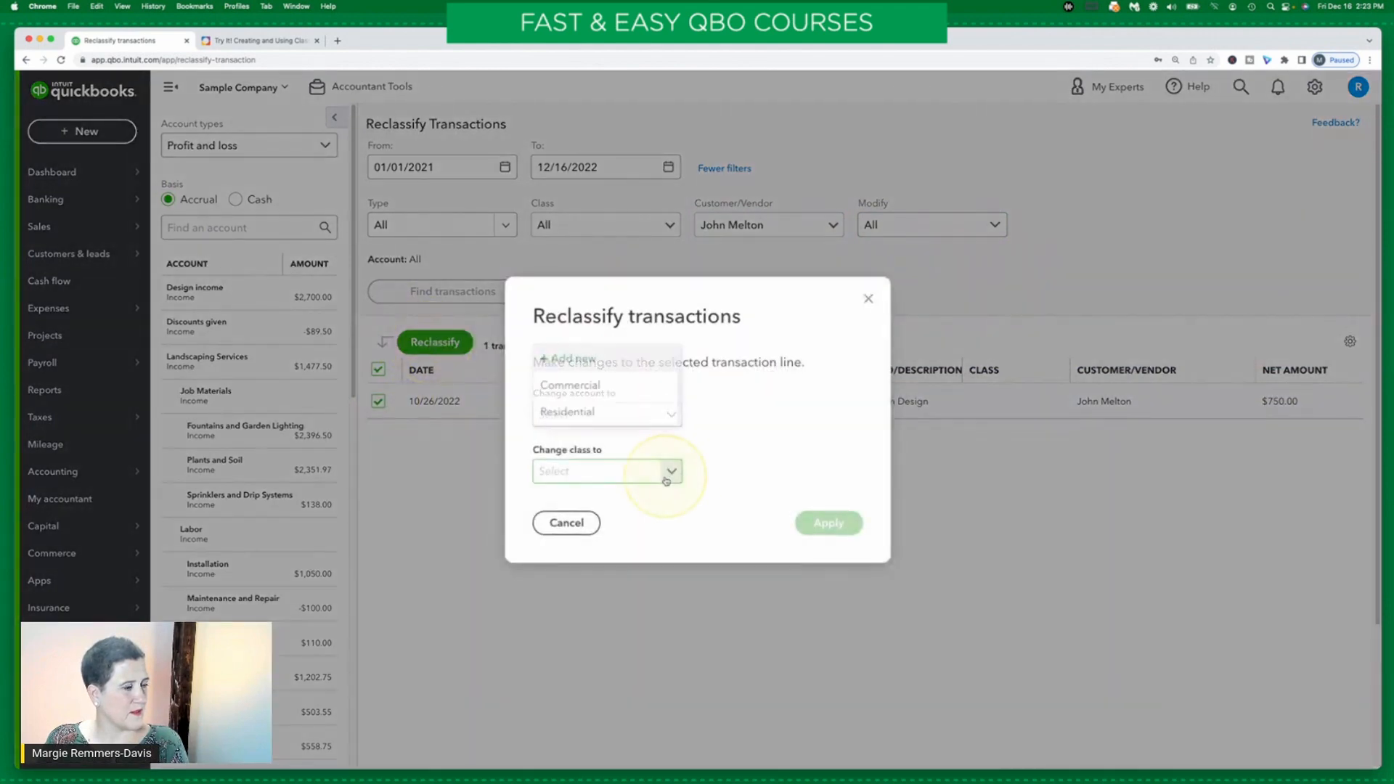
left_click(599, 411)
left_click(837, 523)
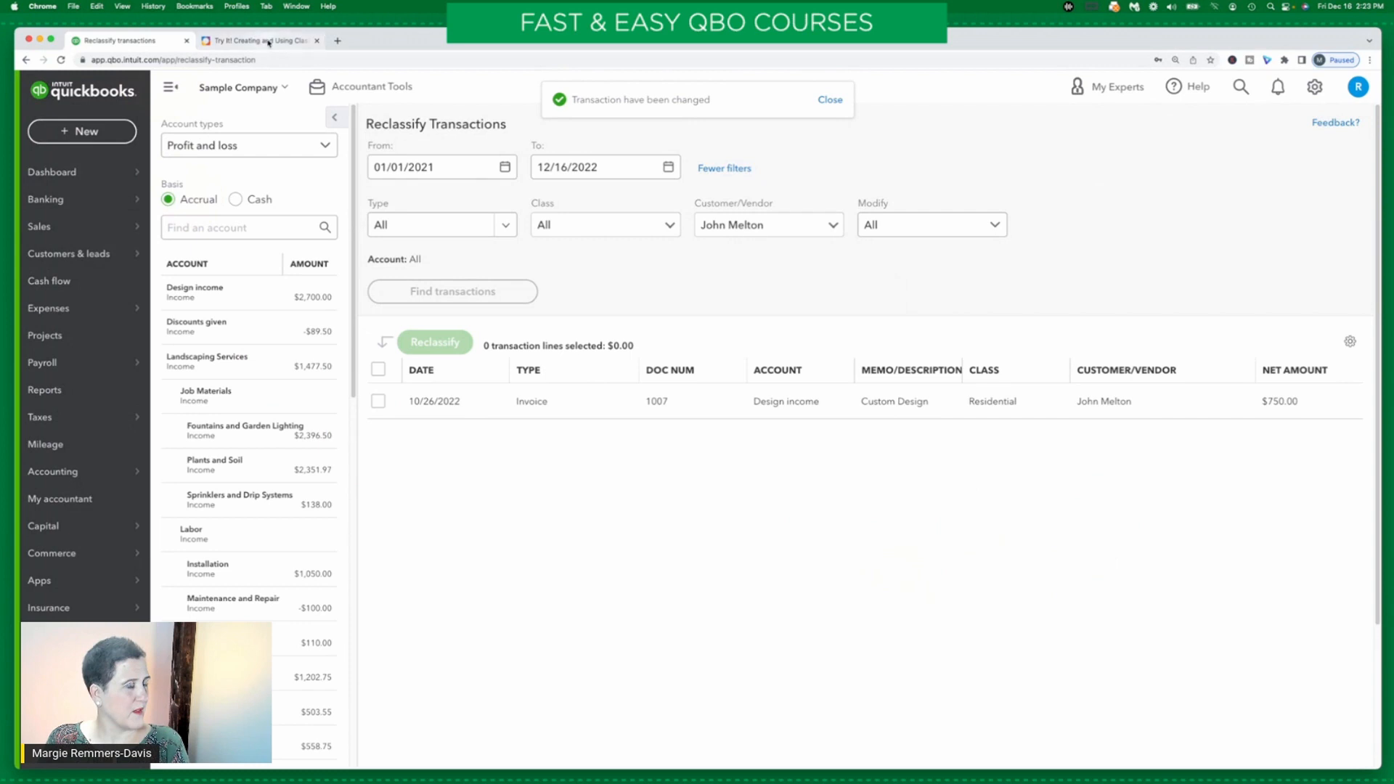
Change the customer filter to the last residential customer named in Step 5 and find that customer's transactions
left_click(833, 226)
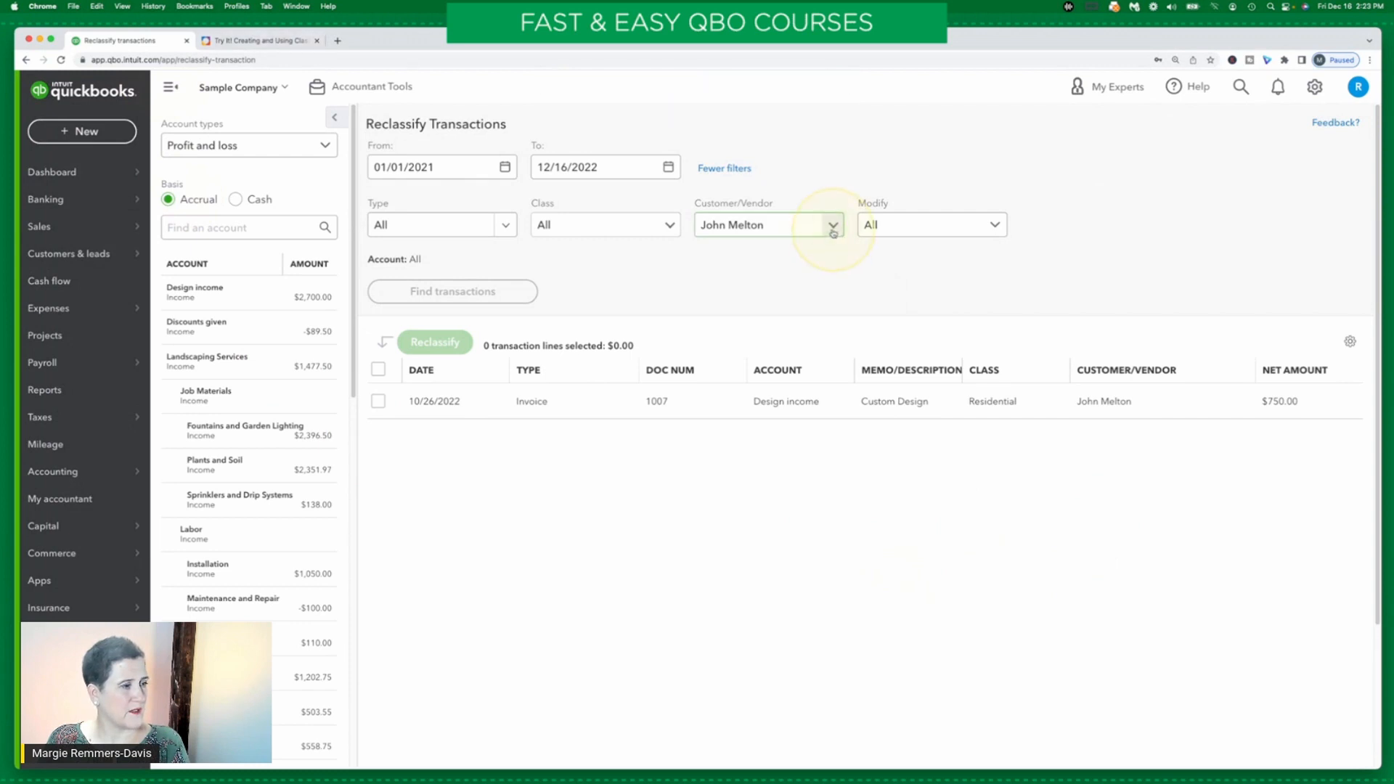
scroll(810, 294, "down", 3)
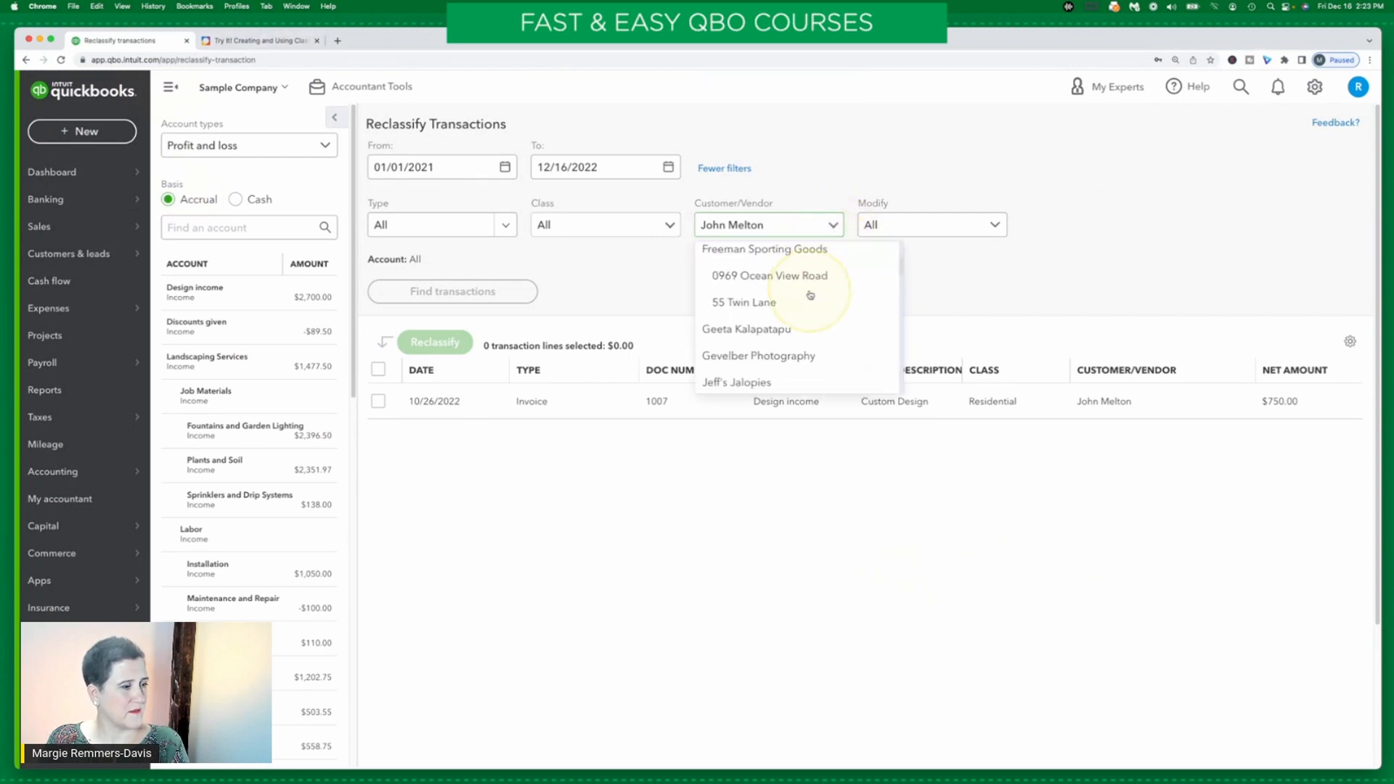
scroll(810, 295, "down", 4)
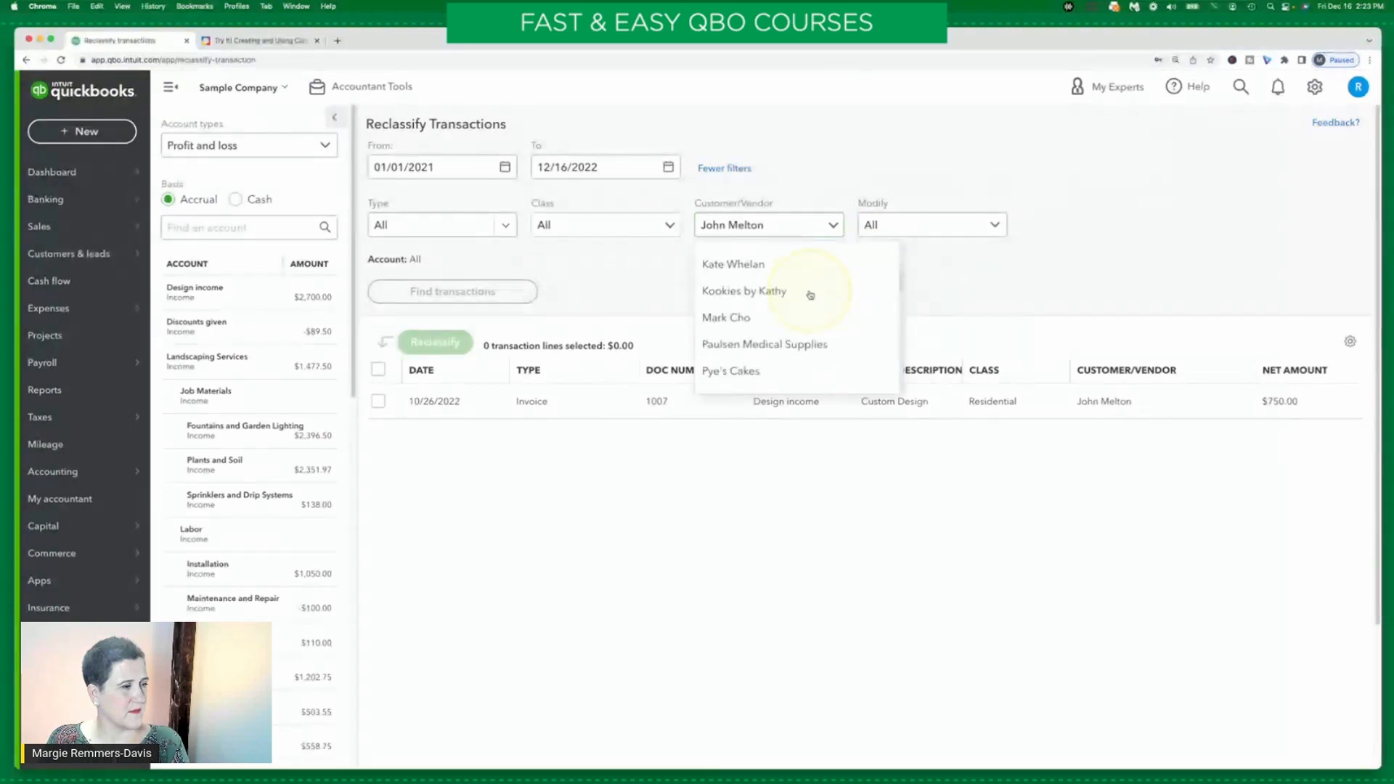
scroll(811, 295, "down", 5)
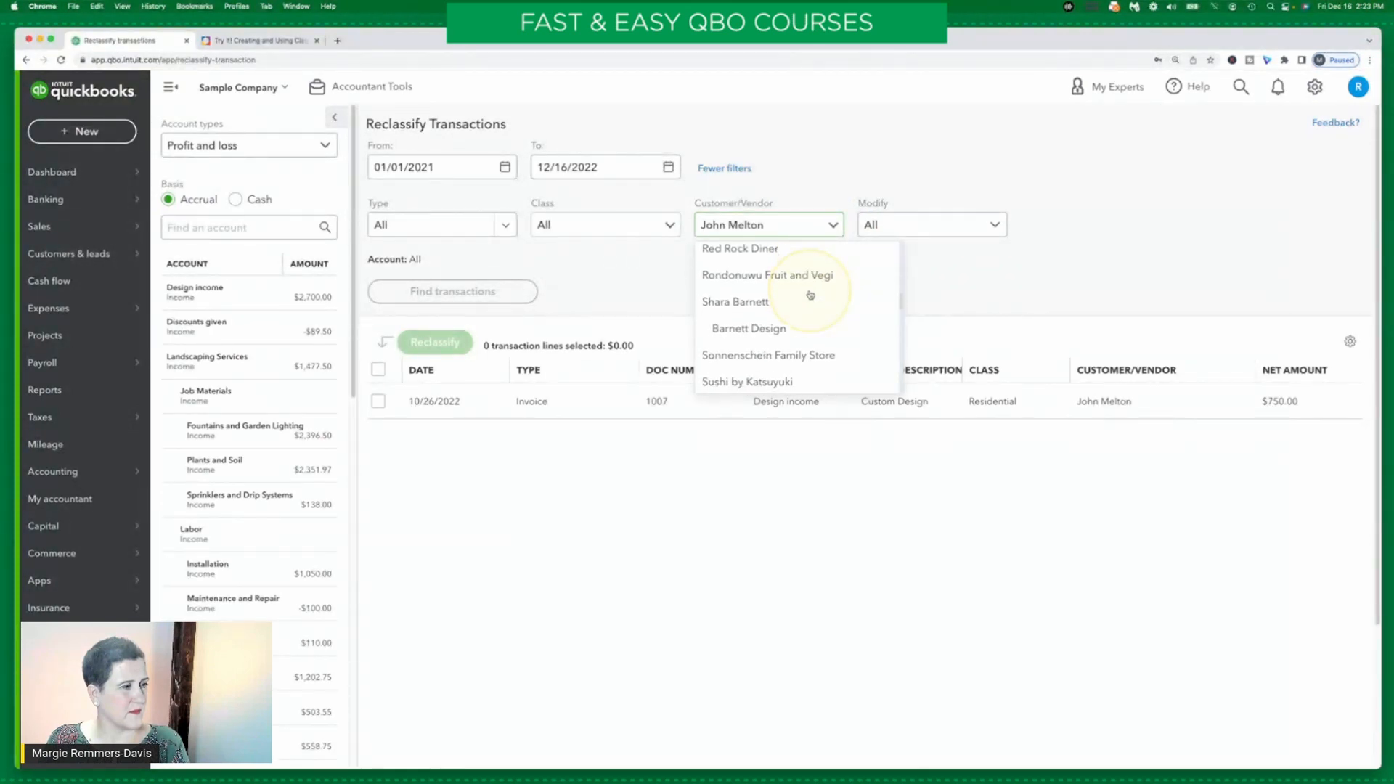
scroll(810, 296, "down", 1)
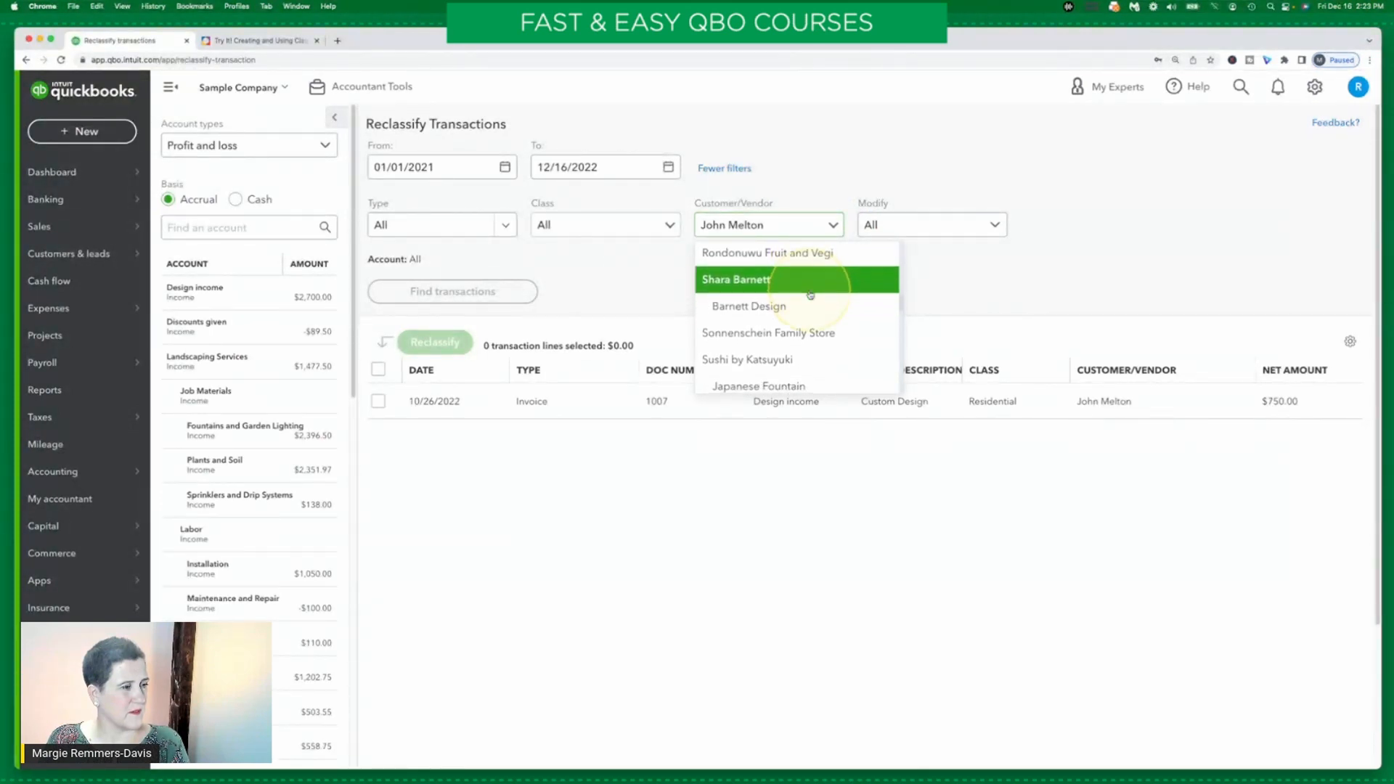
scroll(810, 295, "down", 2)
left_click(771, 343)
left_click(500, 294)
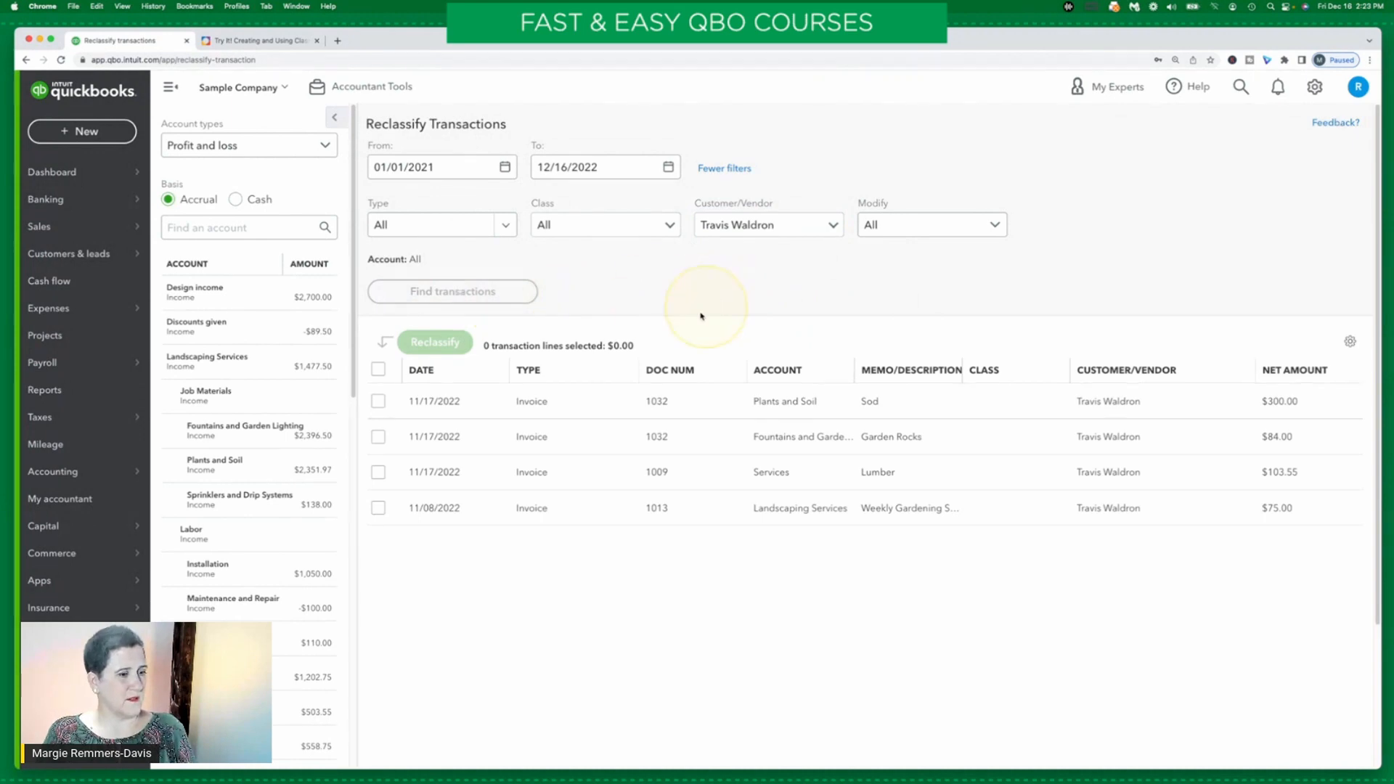
Select all of the filtered customer's invoice lines and reclassify them to the Residential class
left_click(378, 370)
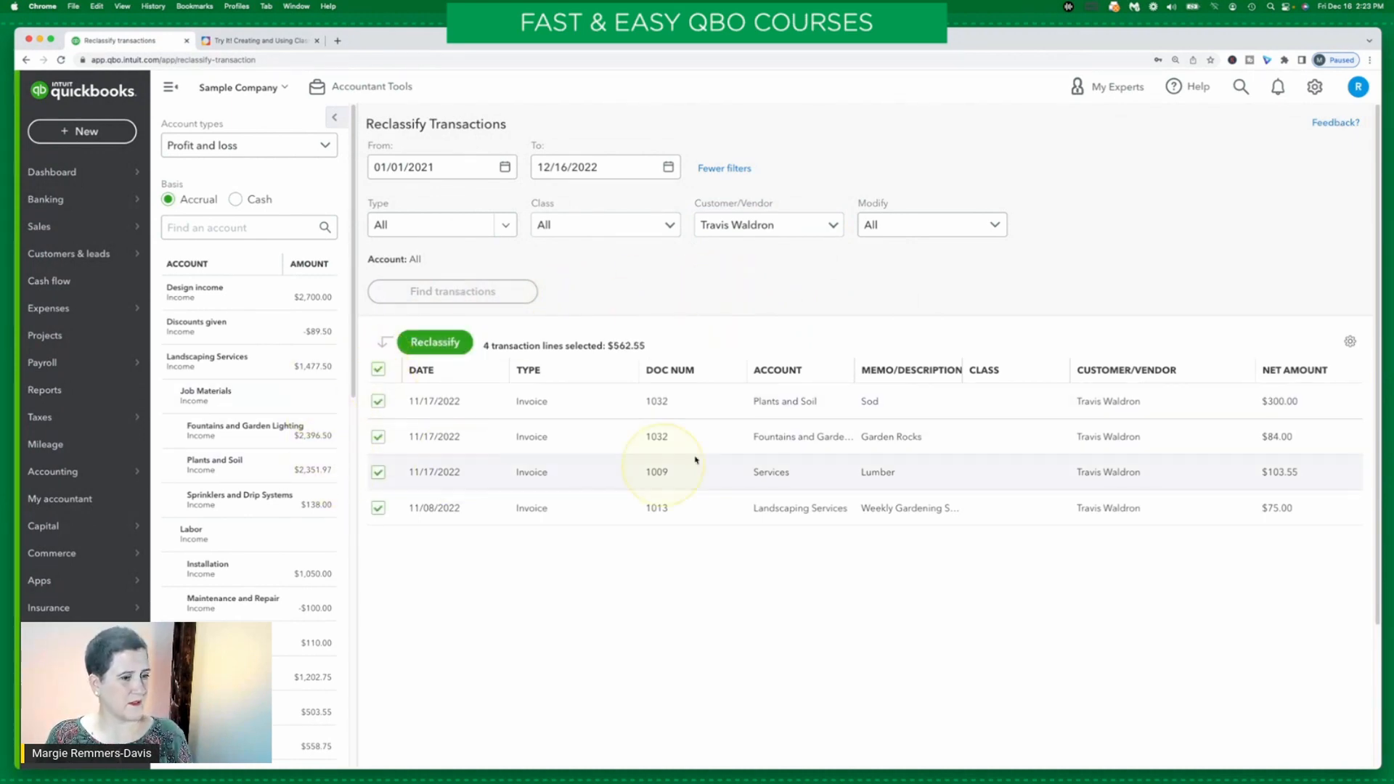
left_click(440, 341)
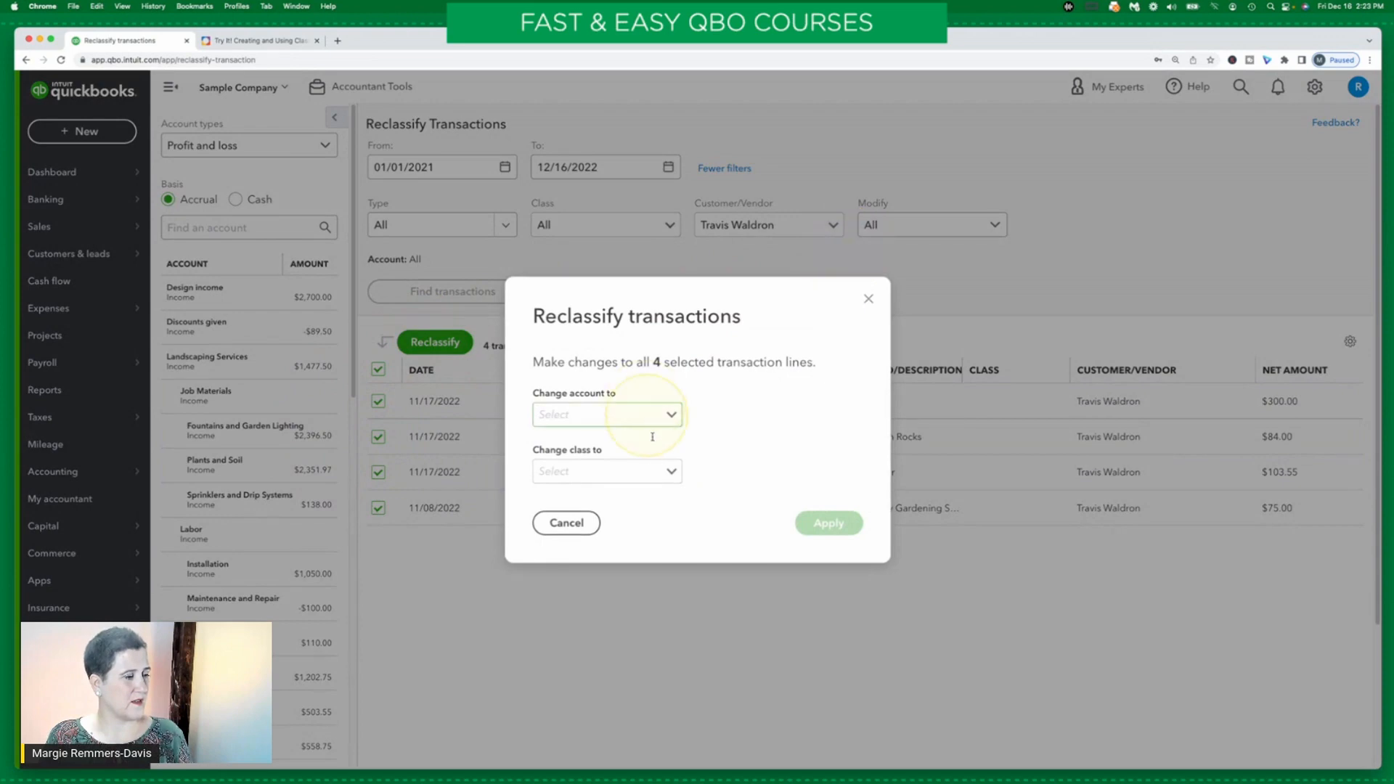
left_click(657, 474)
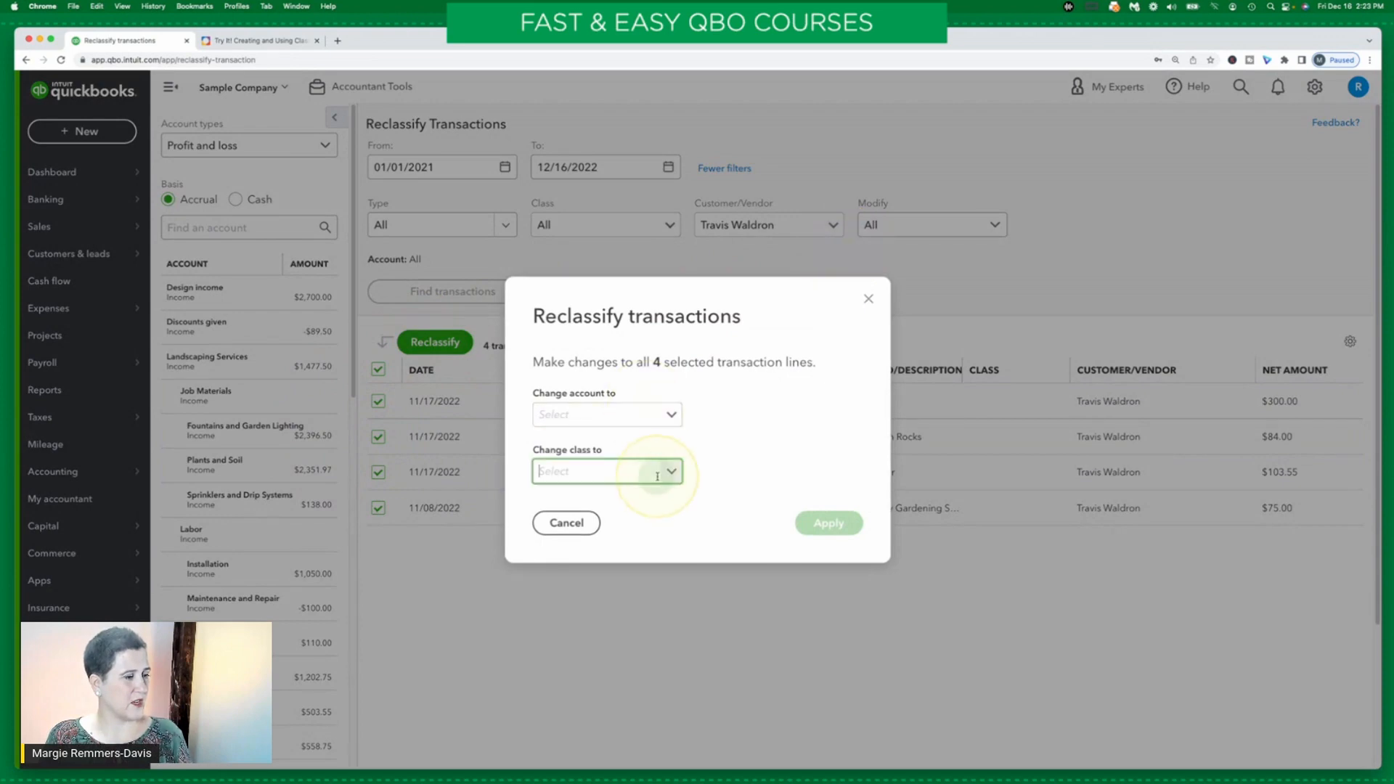
left_click(669, 472)
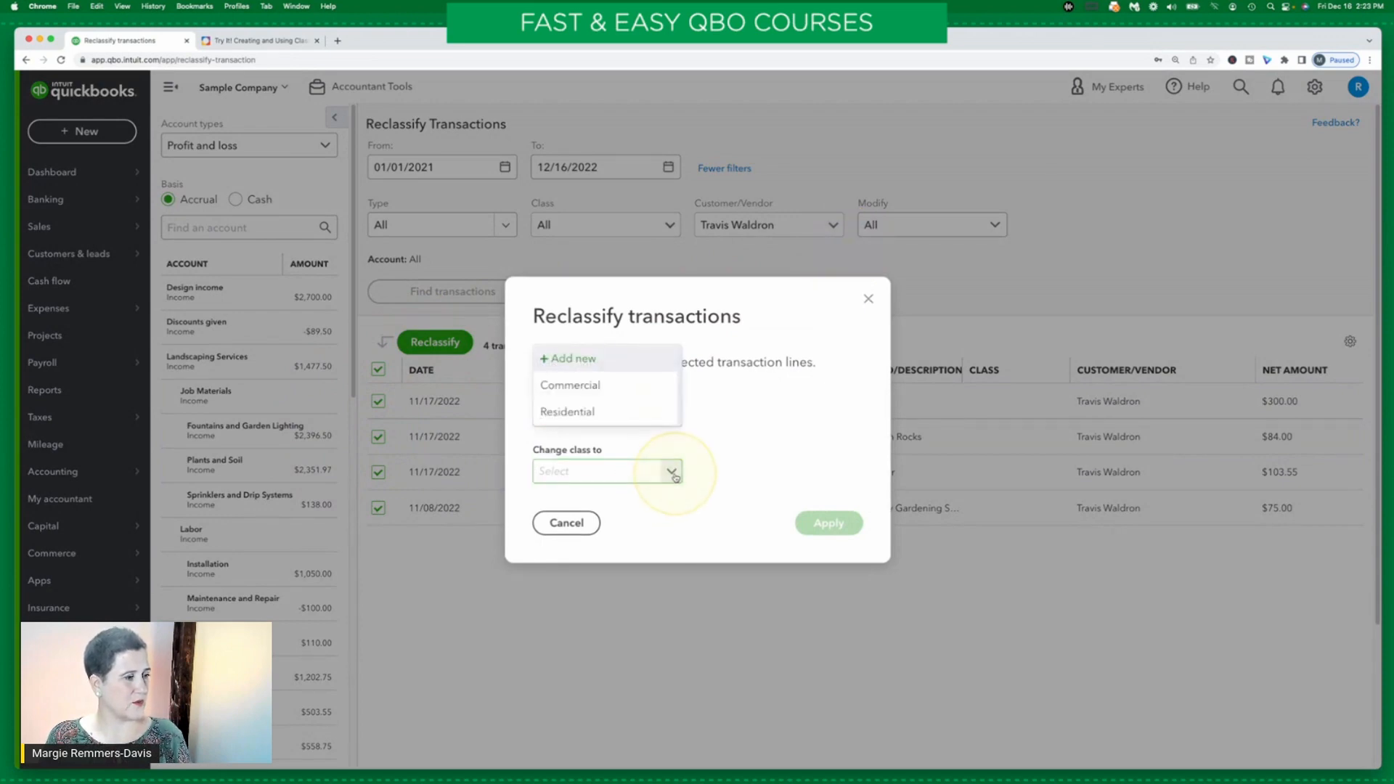
left_click(618, 414)
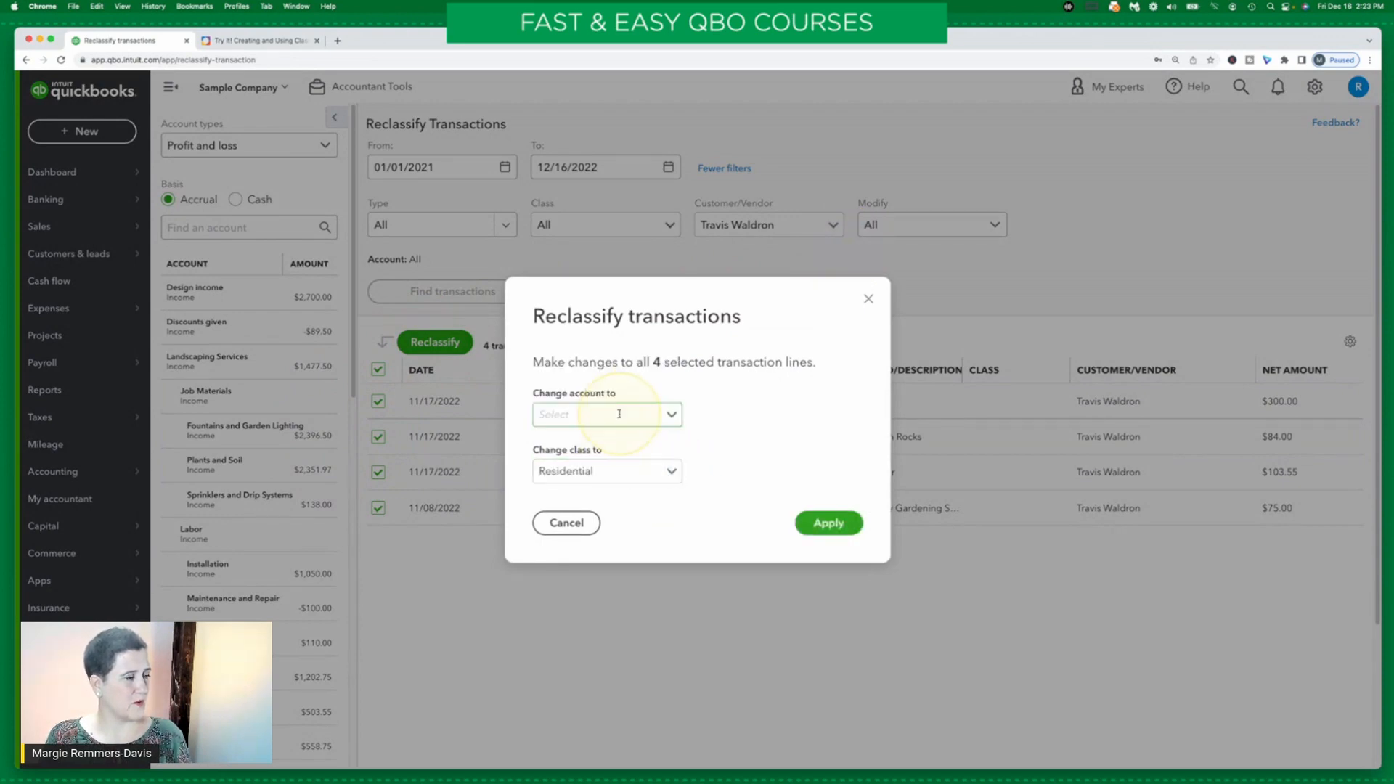
left_click(831, 523)
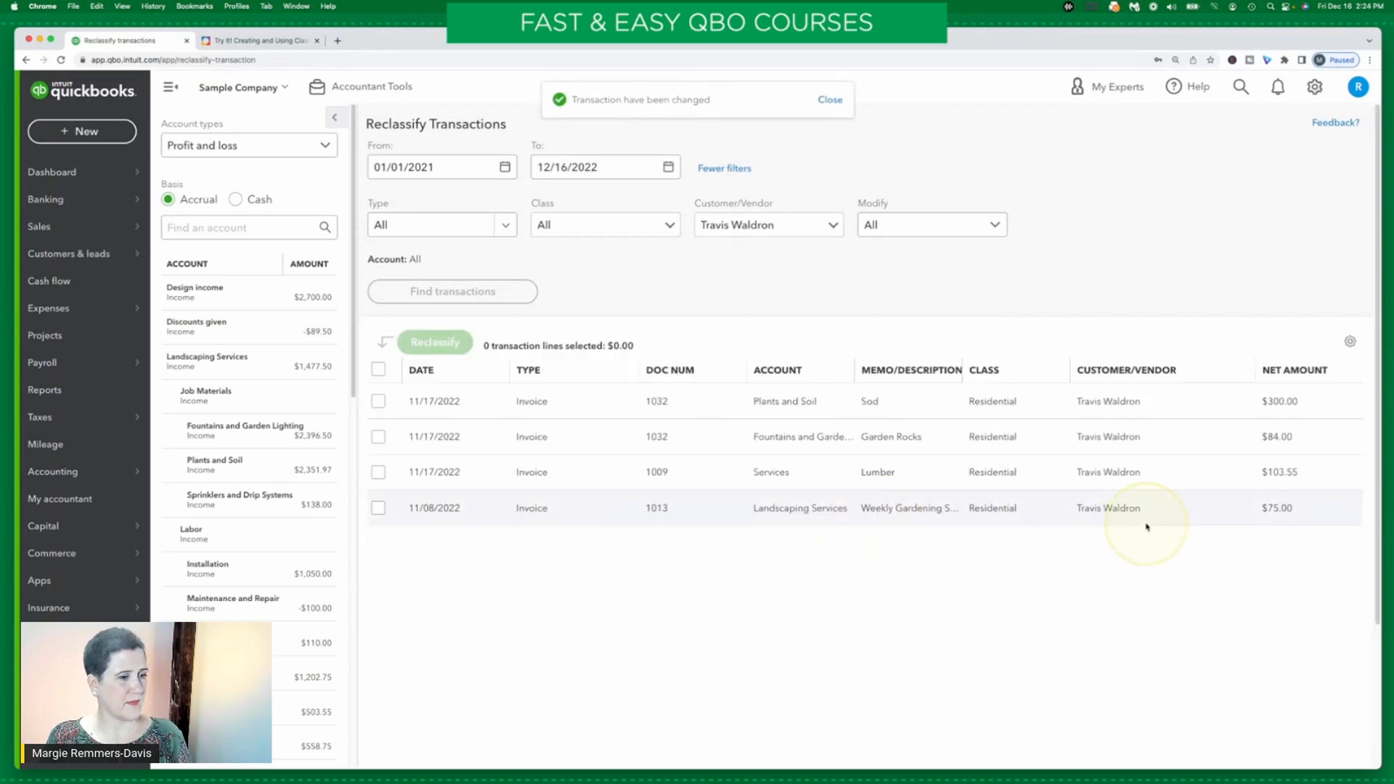
Switch to the exercise page and read Step 7 on filtering for transactions without a class
left_click(277, 45)
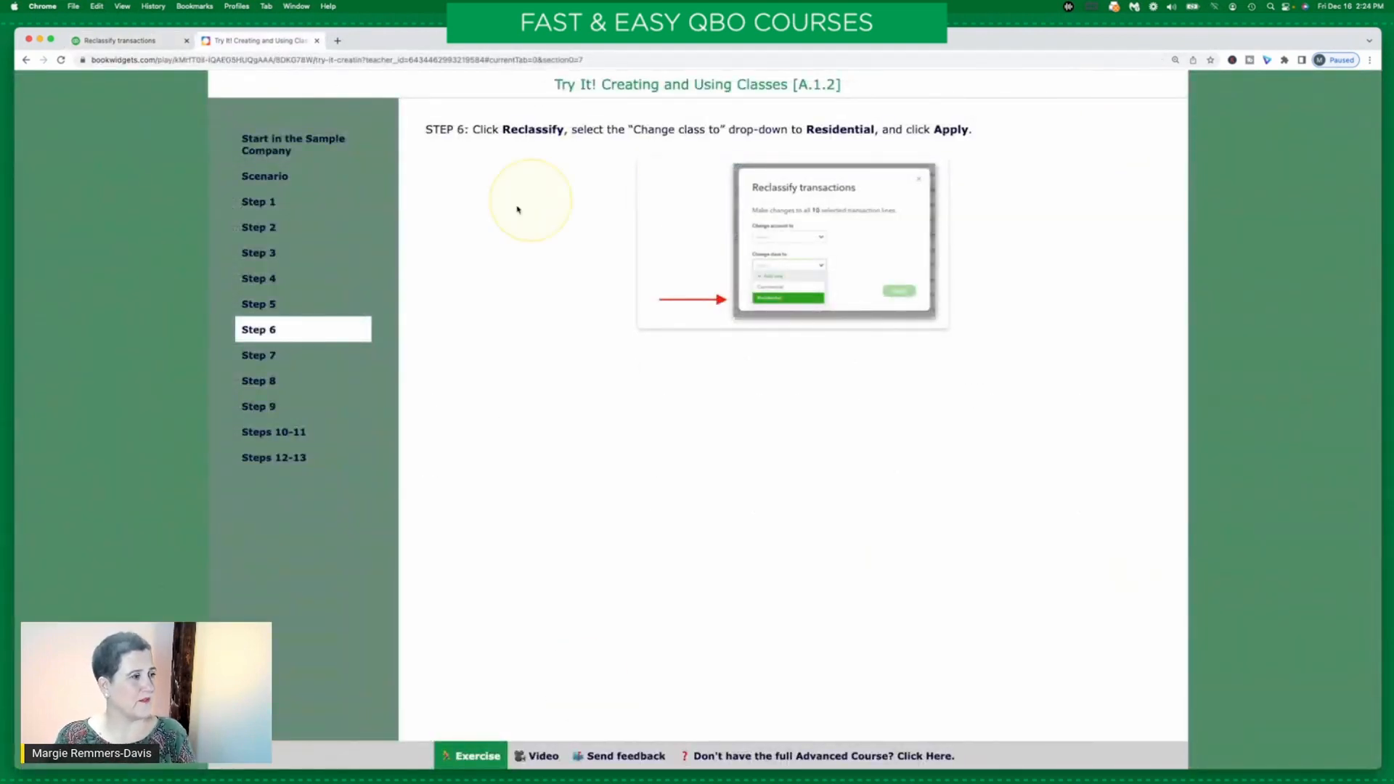
left_click(274, 357)
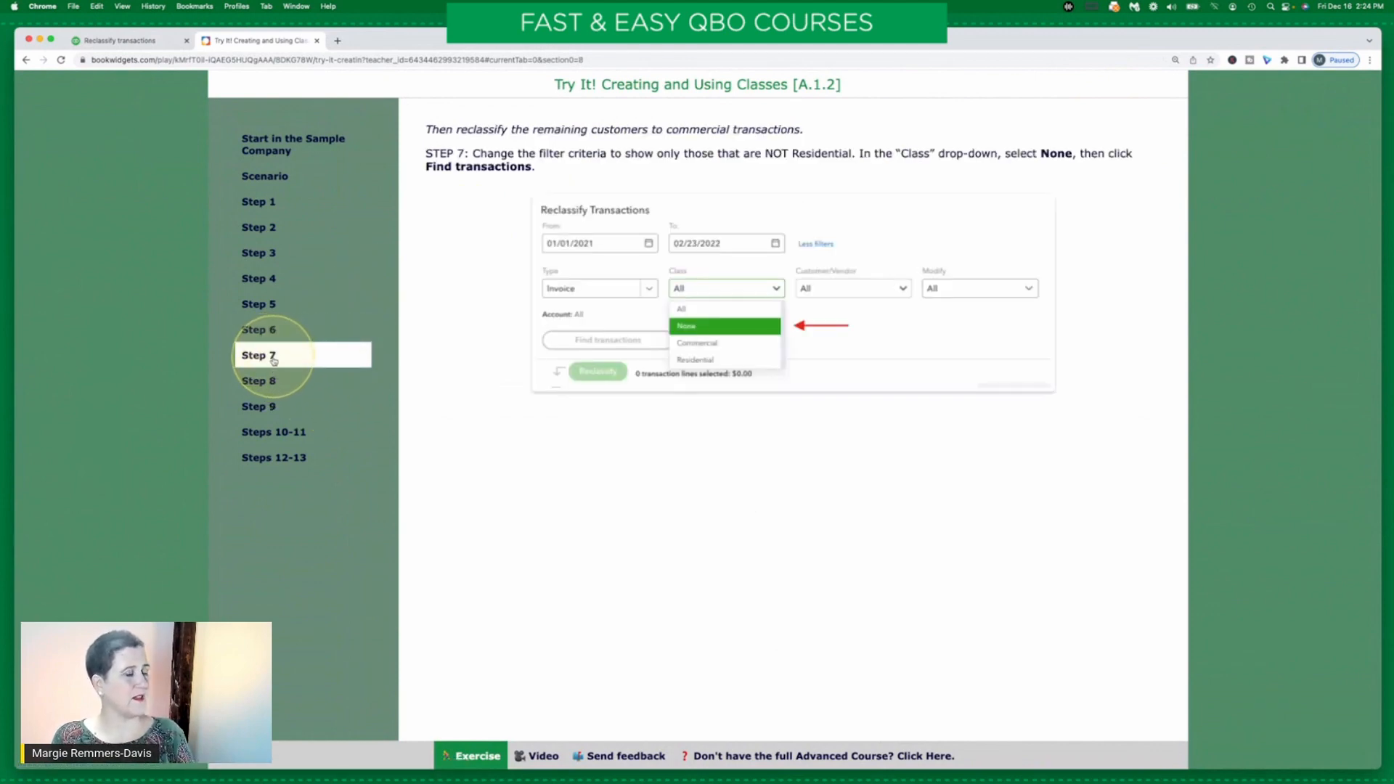
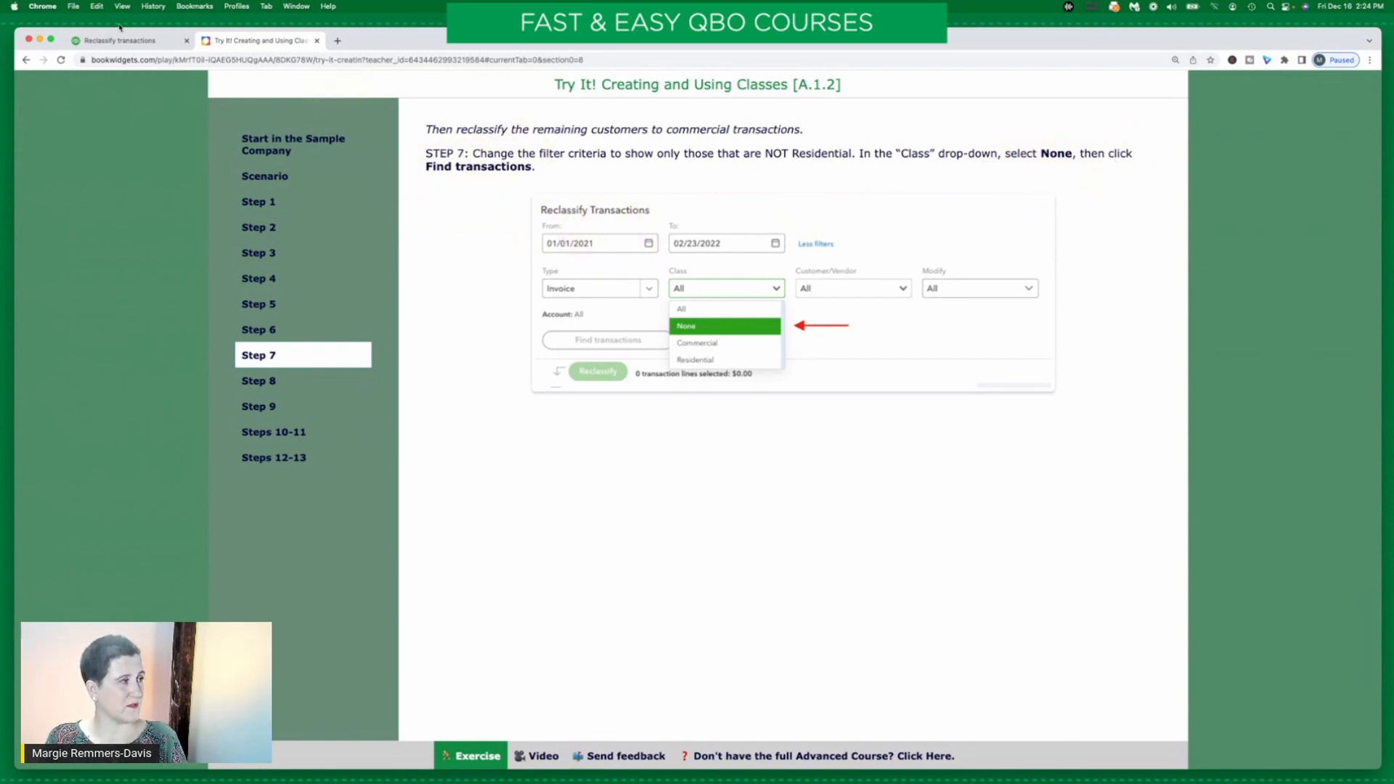
Switch back to QuickBooks, reset the customer filter to All, set the class filter to None, and find the matching transactions
left_click(134, 43)
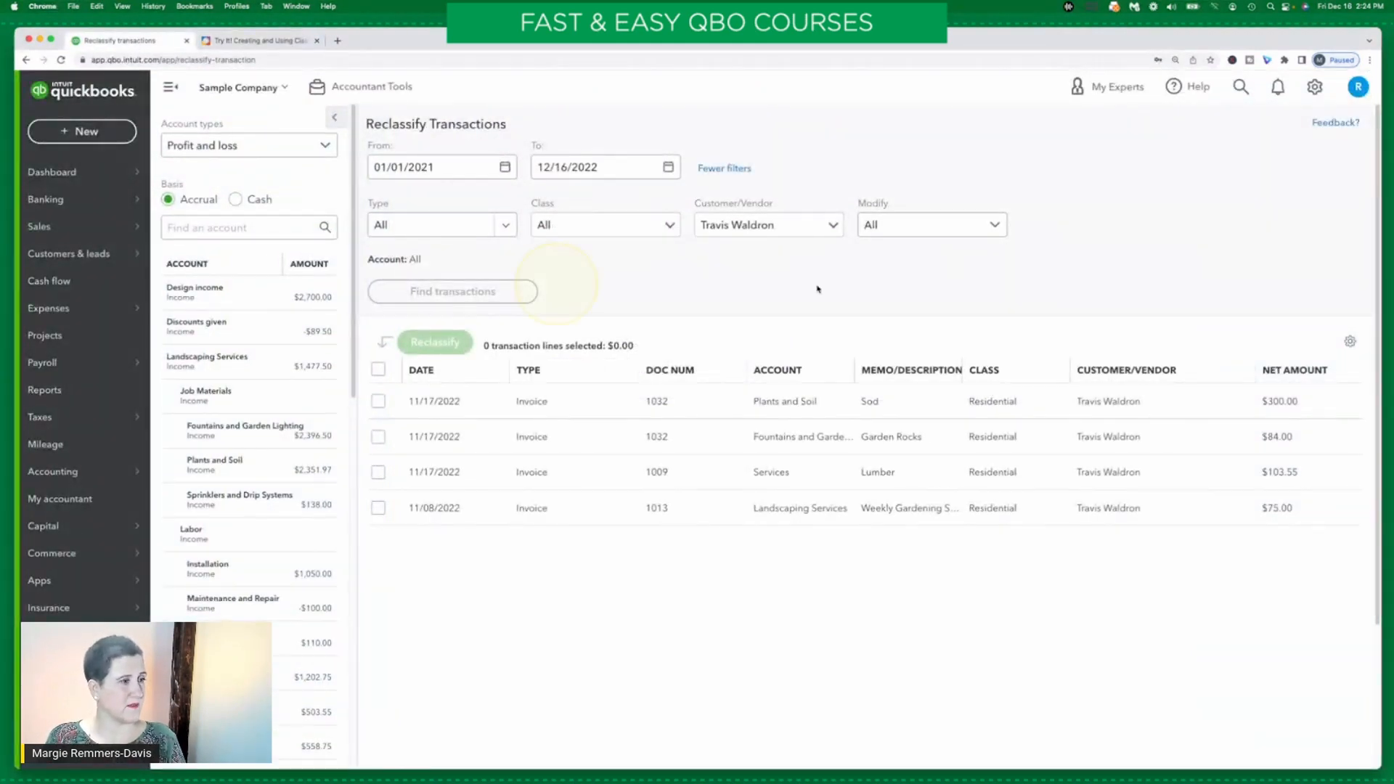
left_click(834, 225)
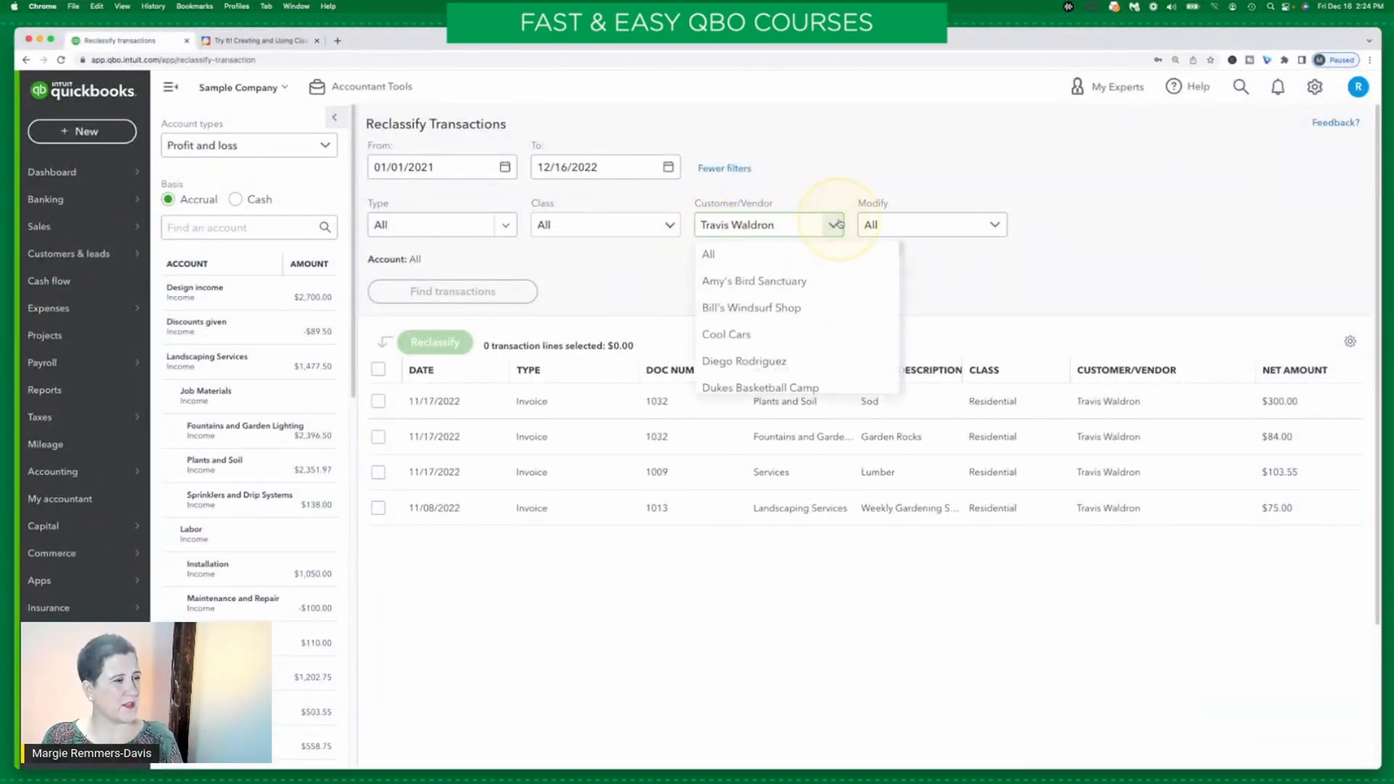
left_click(820, 255)
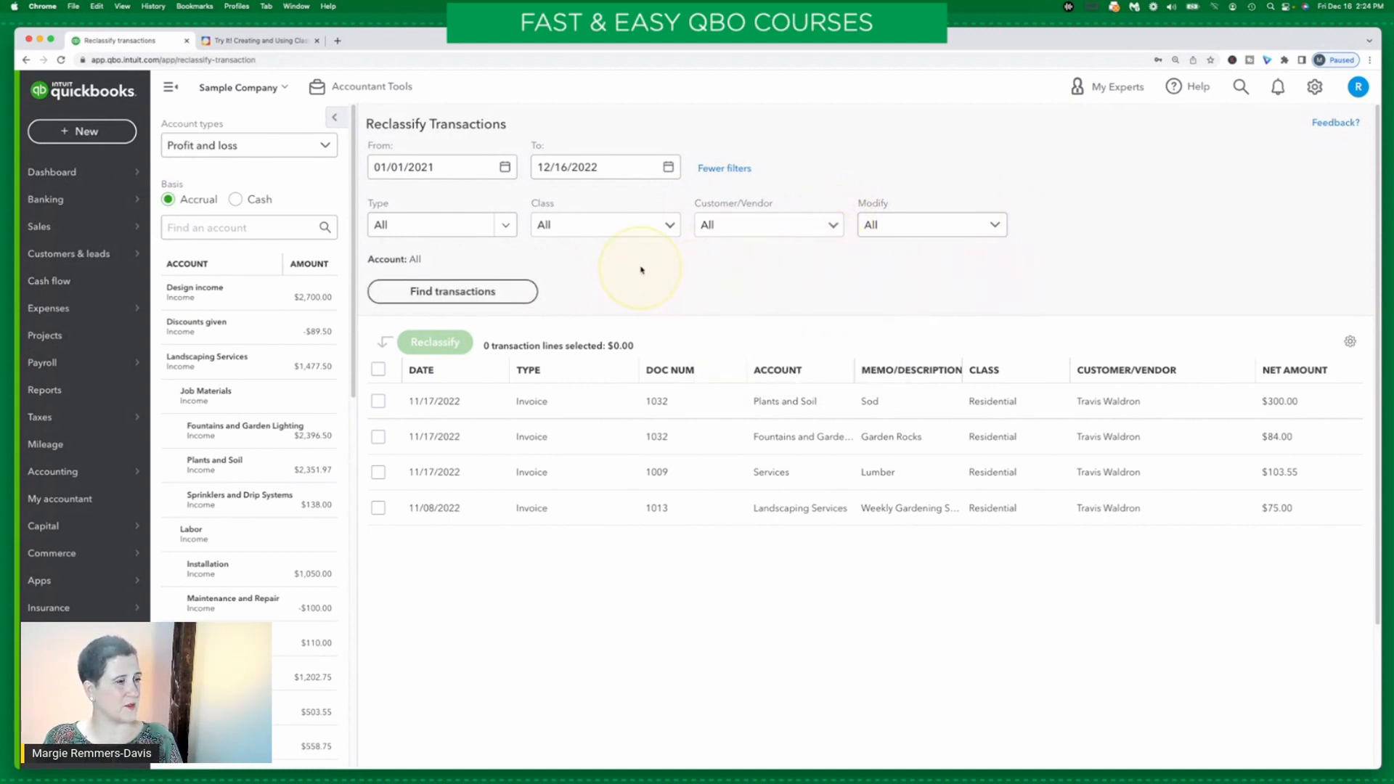
left_click(664, 225)
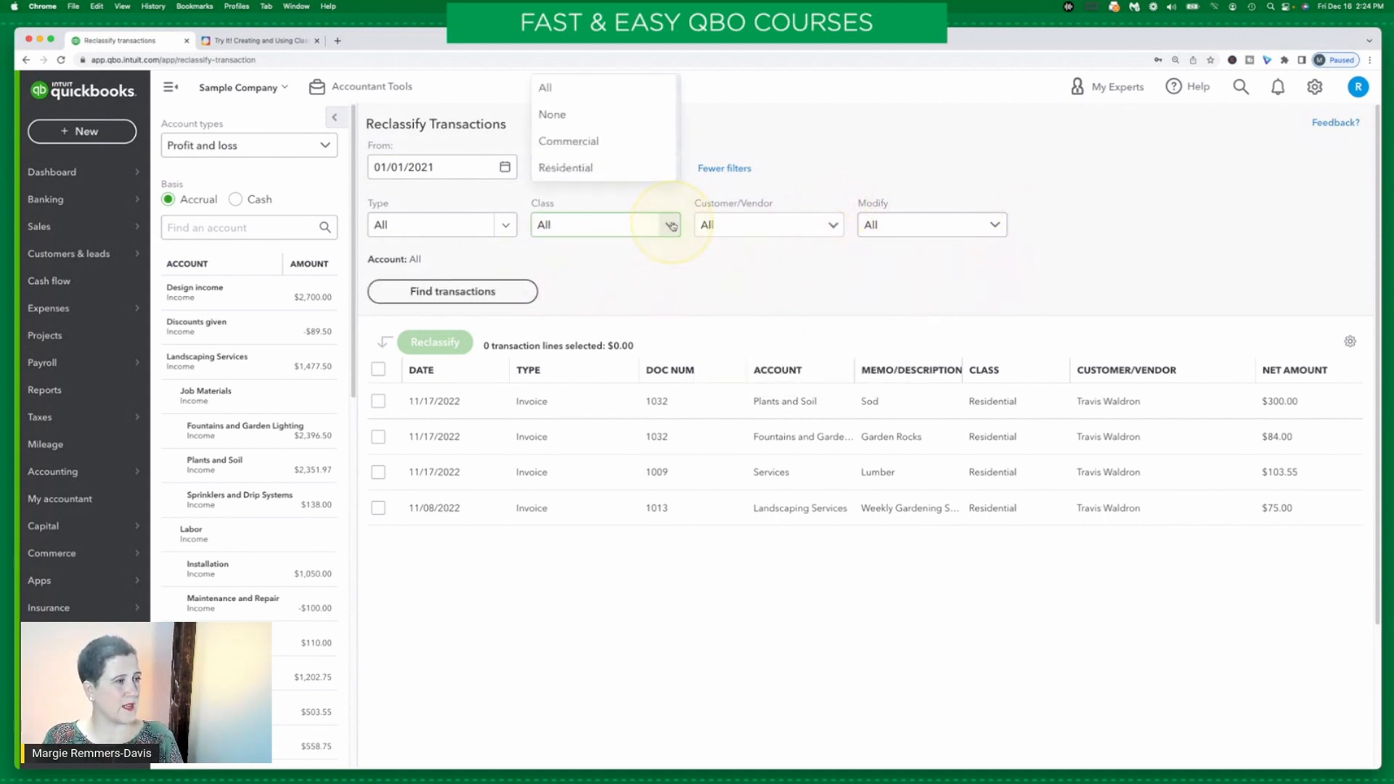
left_click(586, 116)
left_click(459, 299)
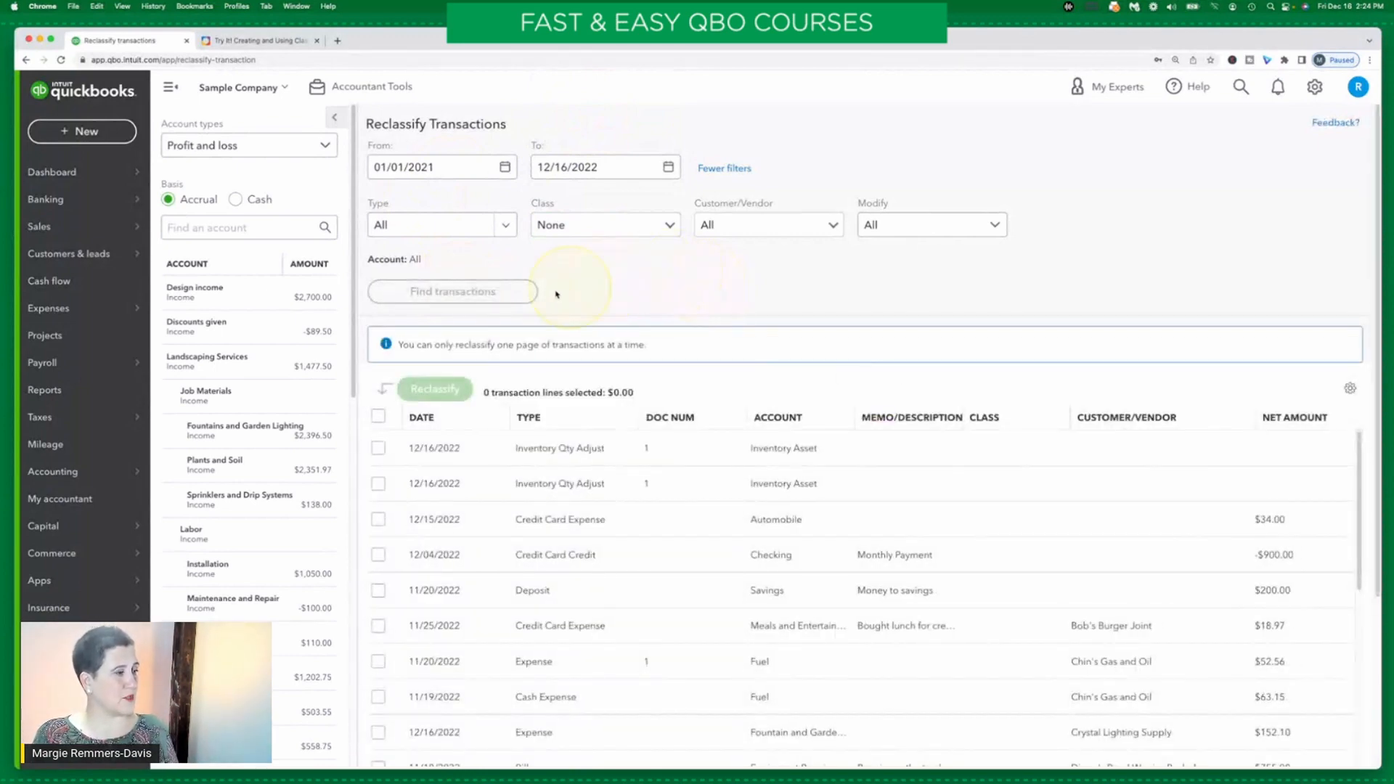
Select all of the found transaction lines without a class and try to reclassify them to the Commercial class
left_click(377, 416)
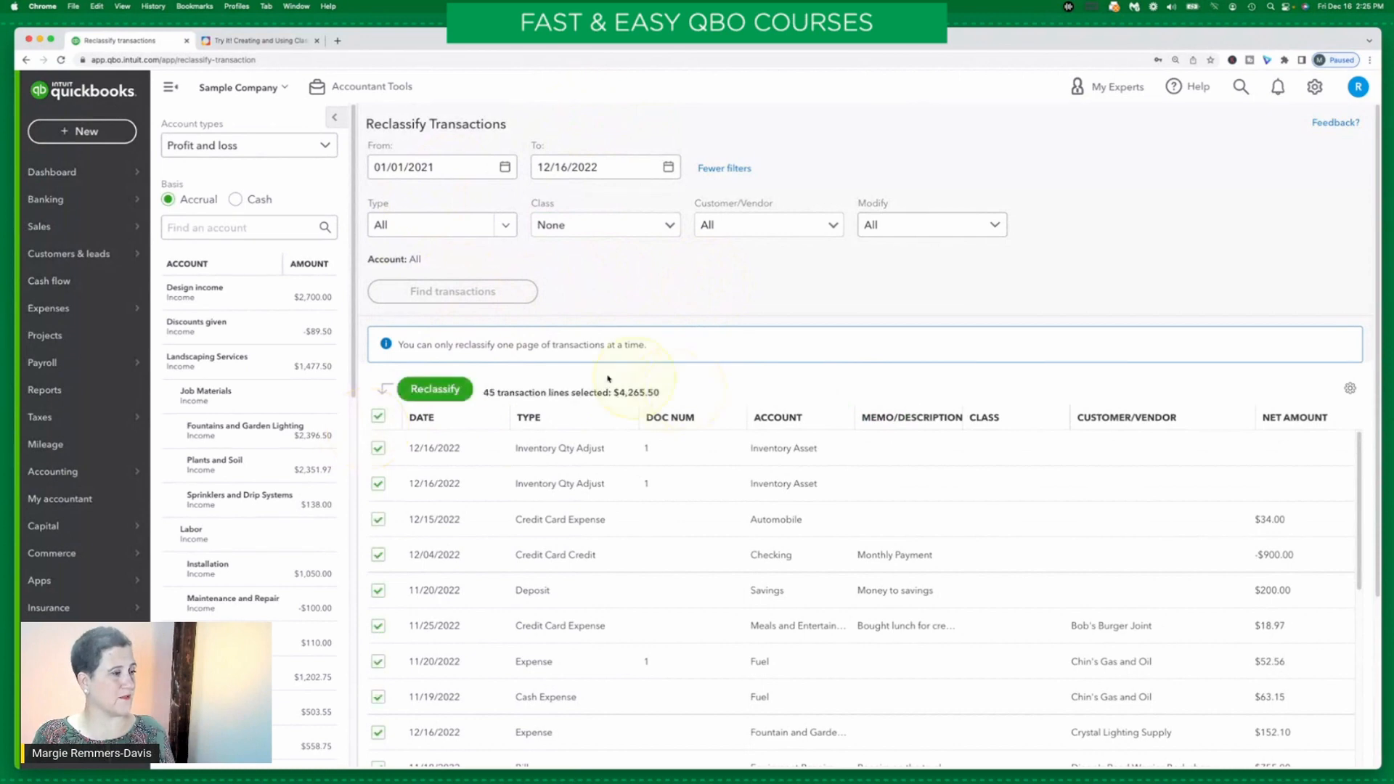
left_click(436, 389)
left_click(669, 470)
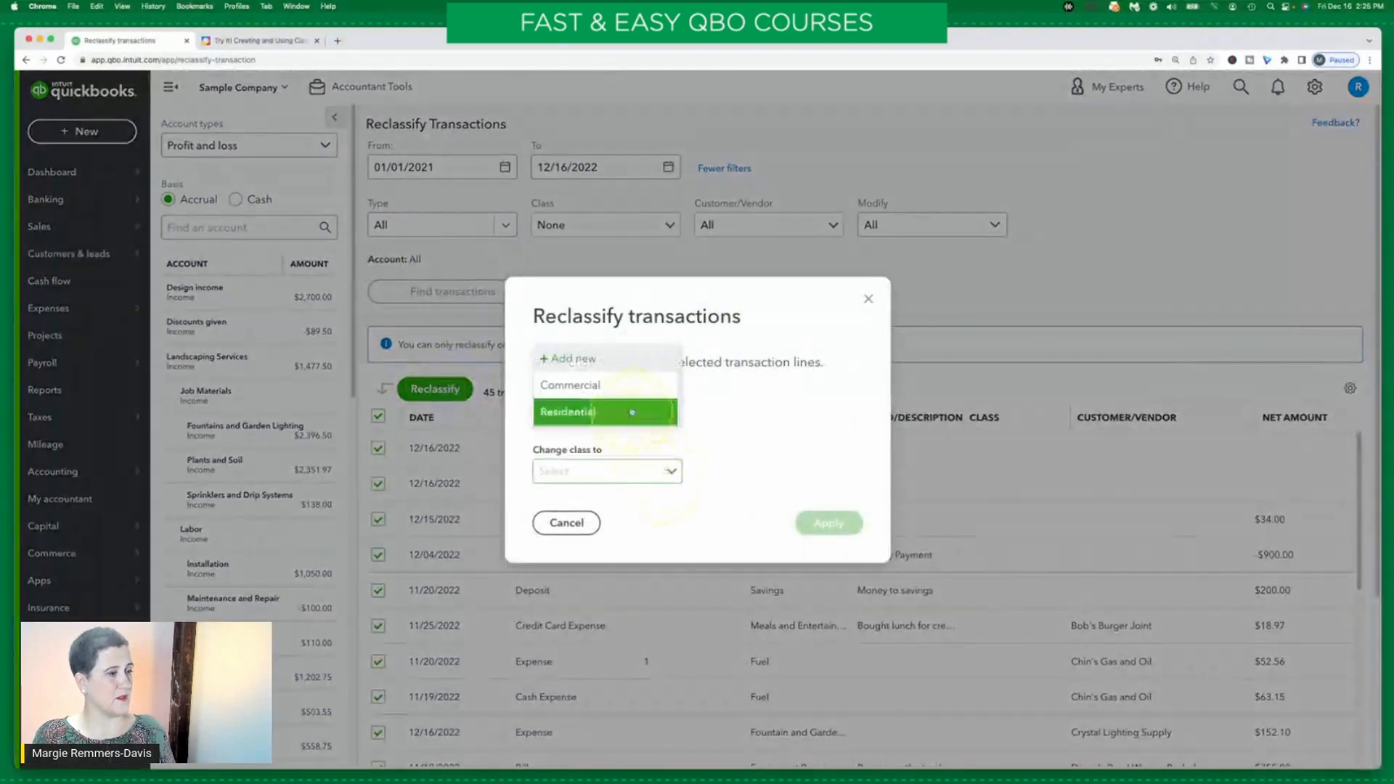
left_click(624, 385)
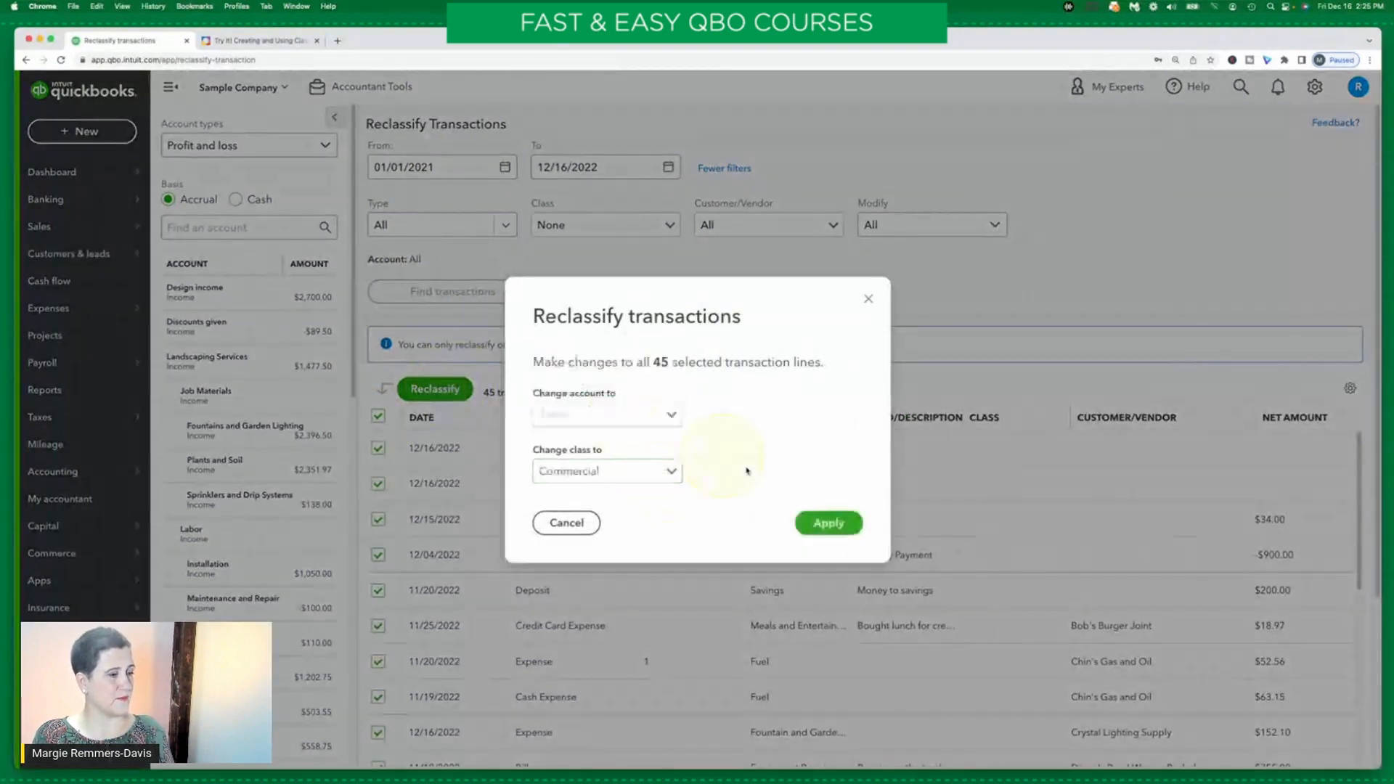
left_click(829, 522)
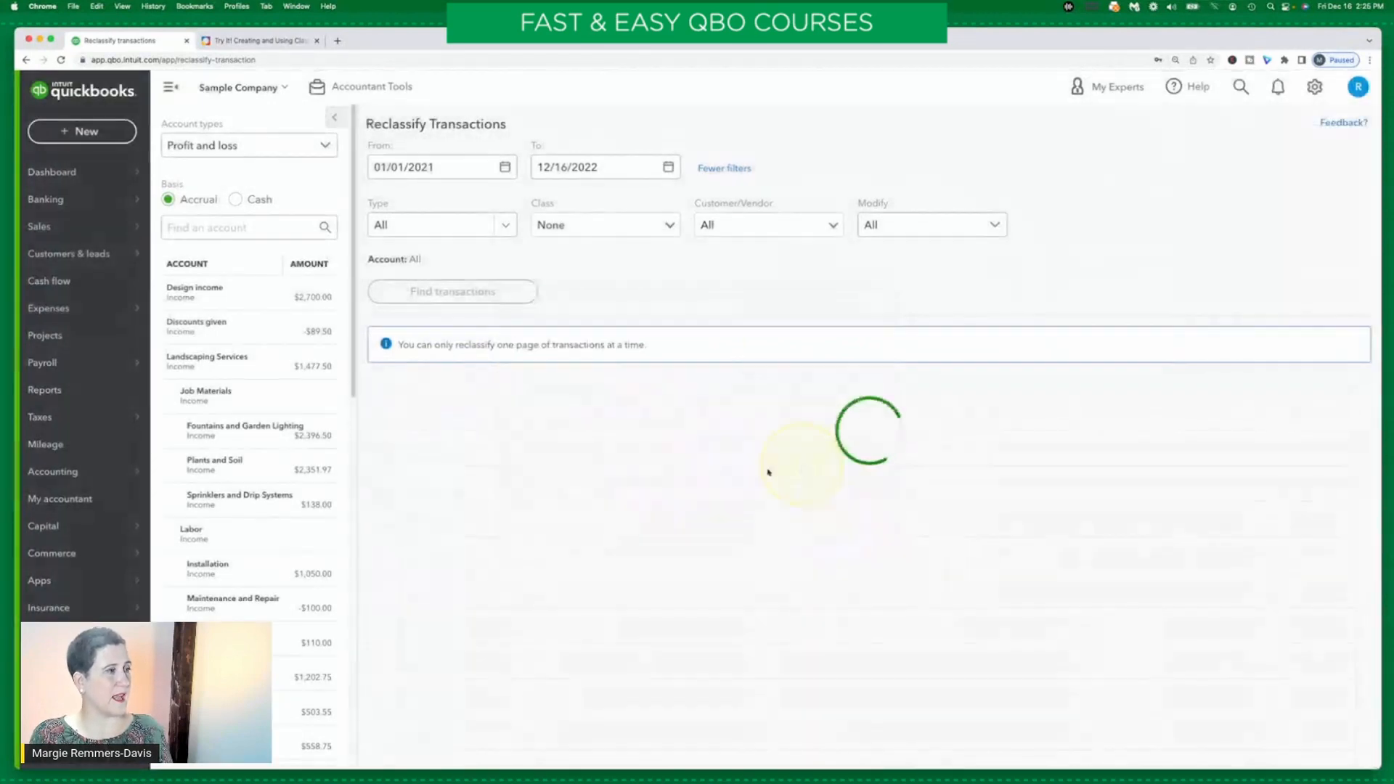
Switch to the exercise page and read Steps 8 through 11 on reclassifying to Commercial and running the Profit and Loss by Class report
left_click(262, 41)
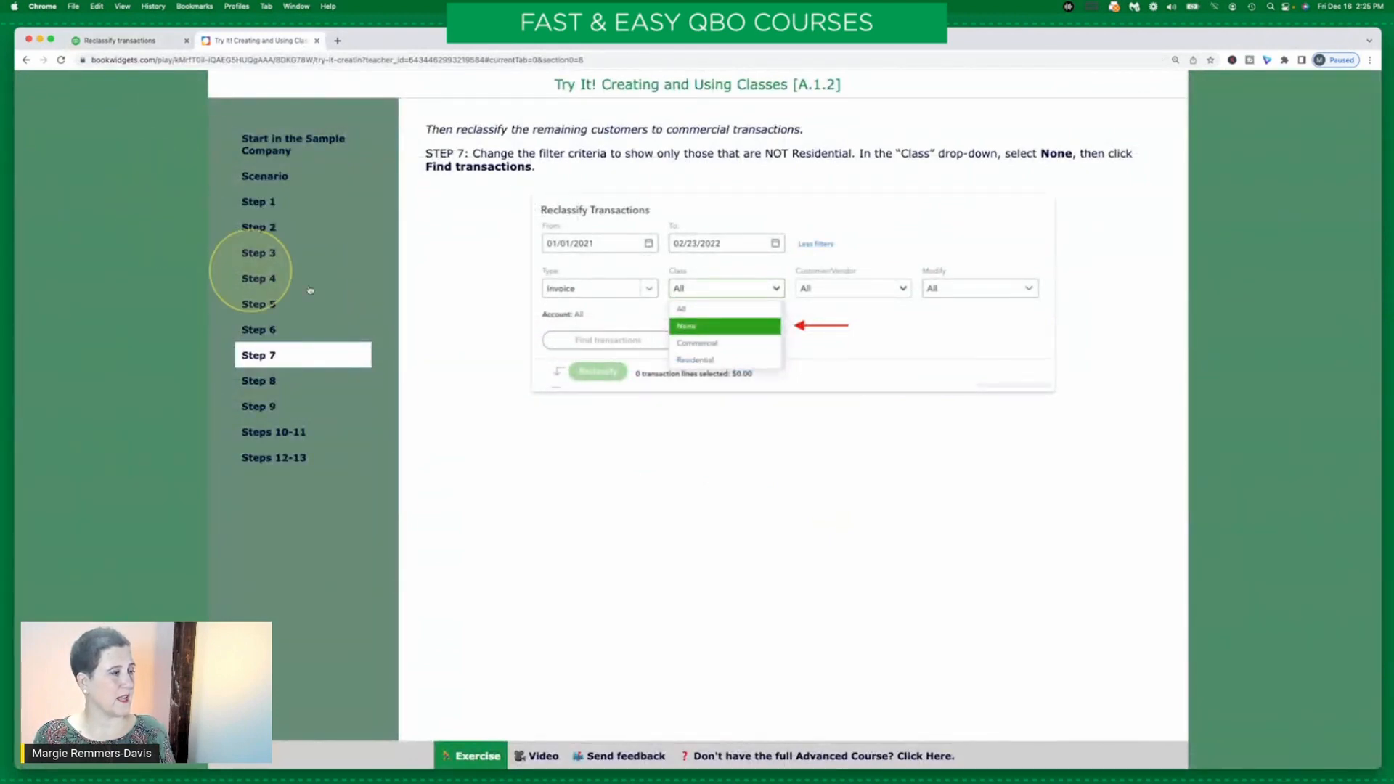
left_click(297, 384)
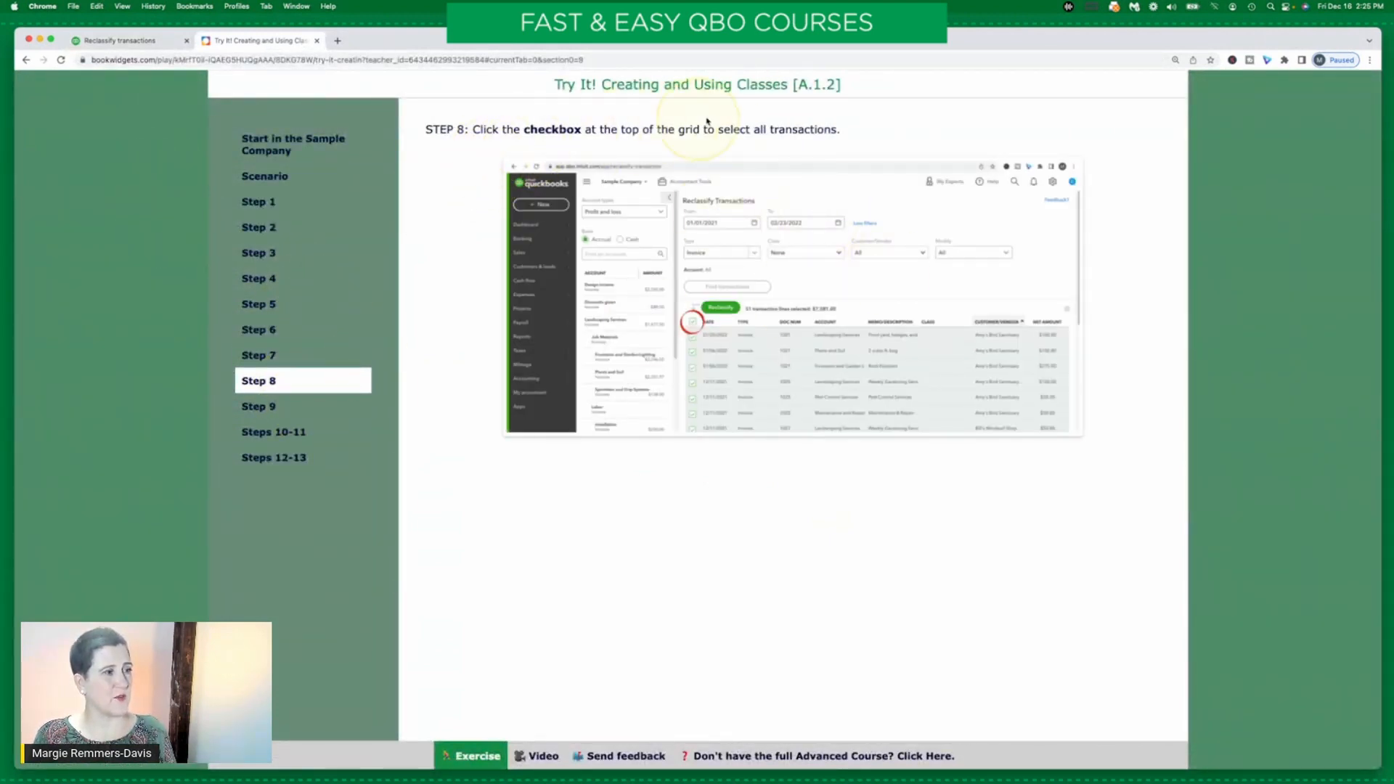
left_click(310, 409)
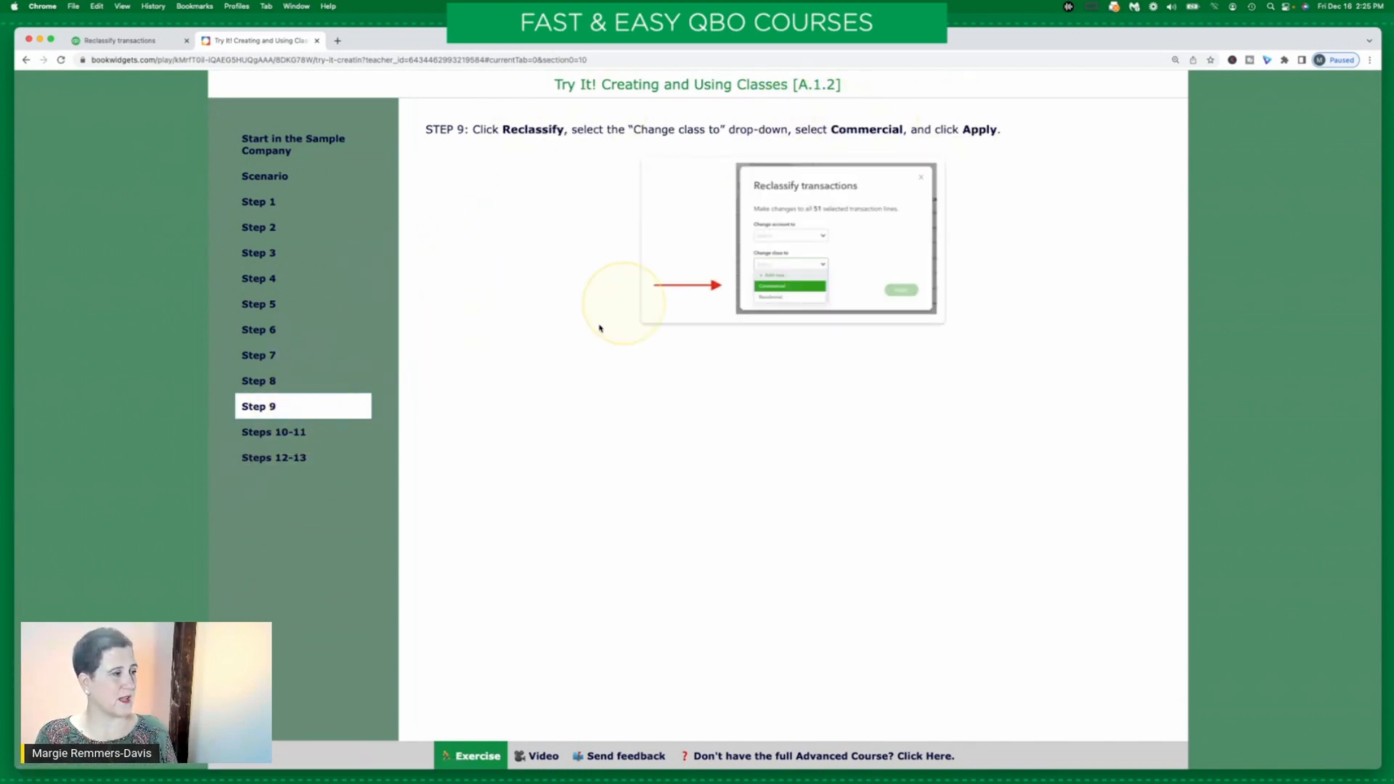
left_click(309, 433)
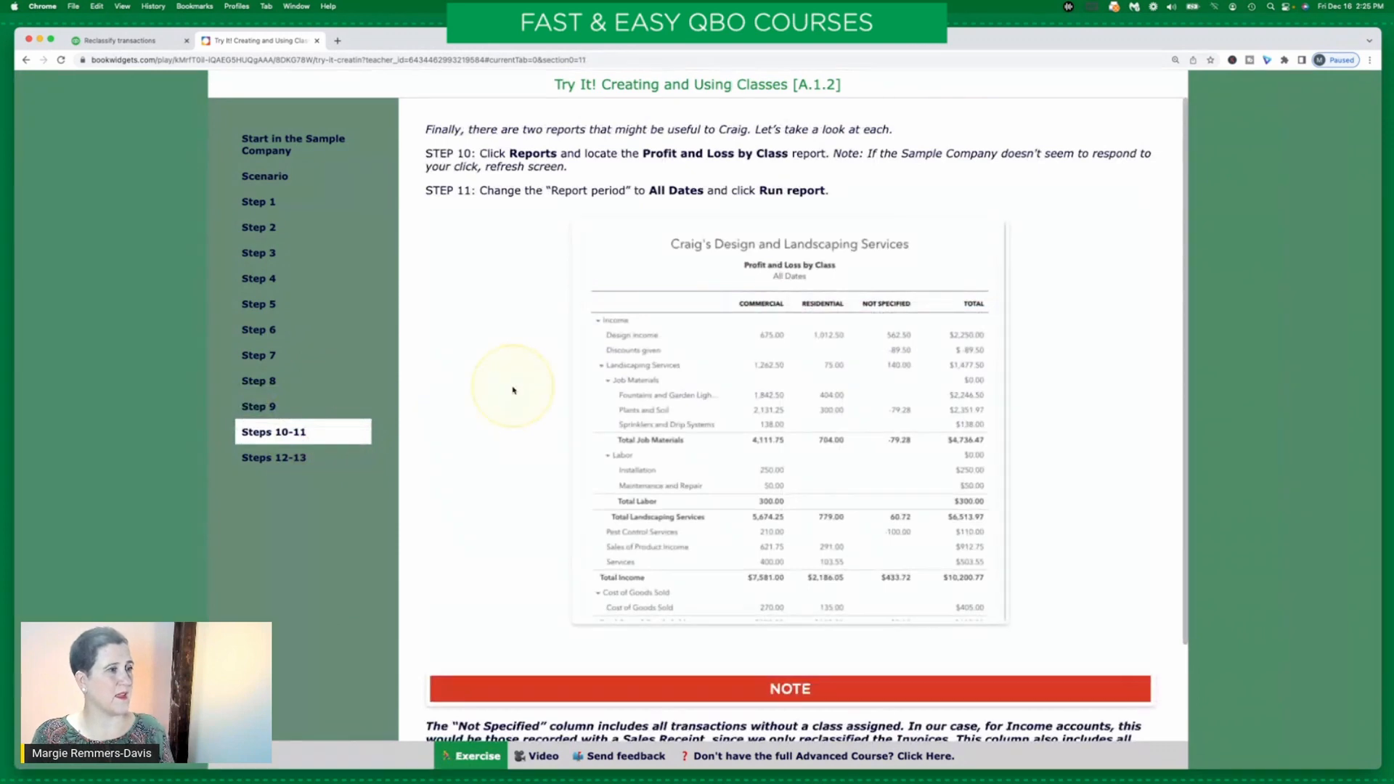
scroll(485, 390, "down", 3)
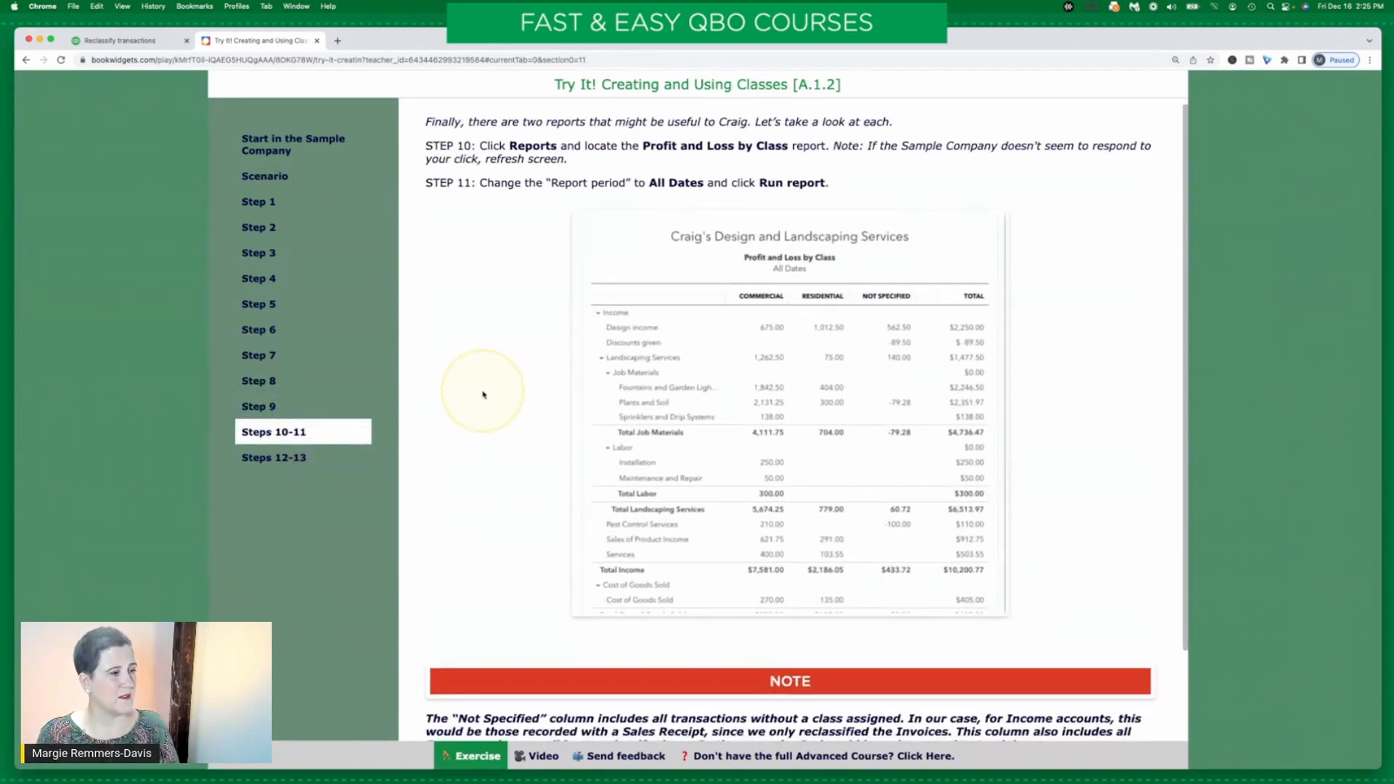
scroll(484, 378, "up", 3)
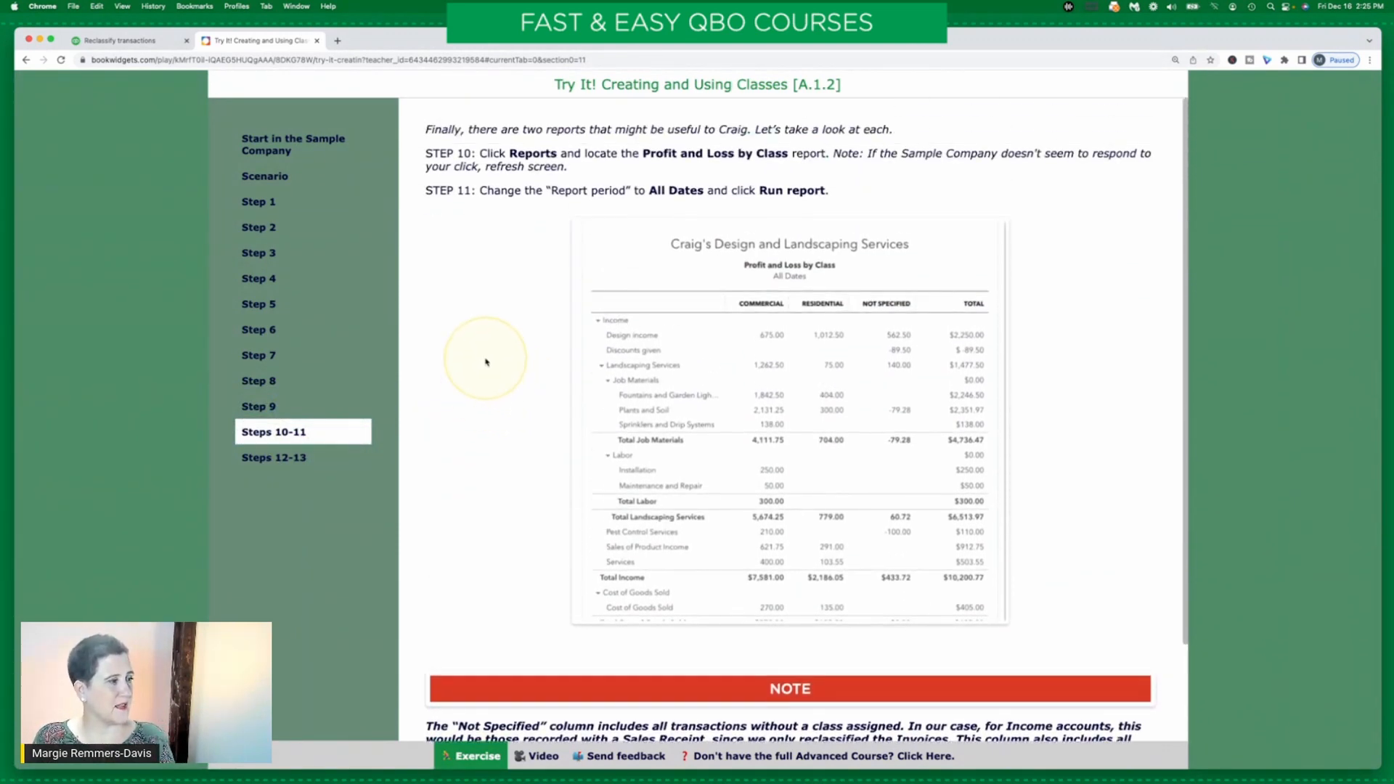
Return to QuickBooks, reselect all of the unclassified transaction lines, and retry reclassifying them to the Commercial class
left_click(146, 41)
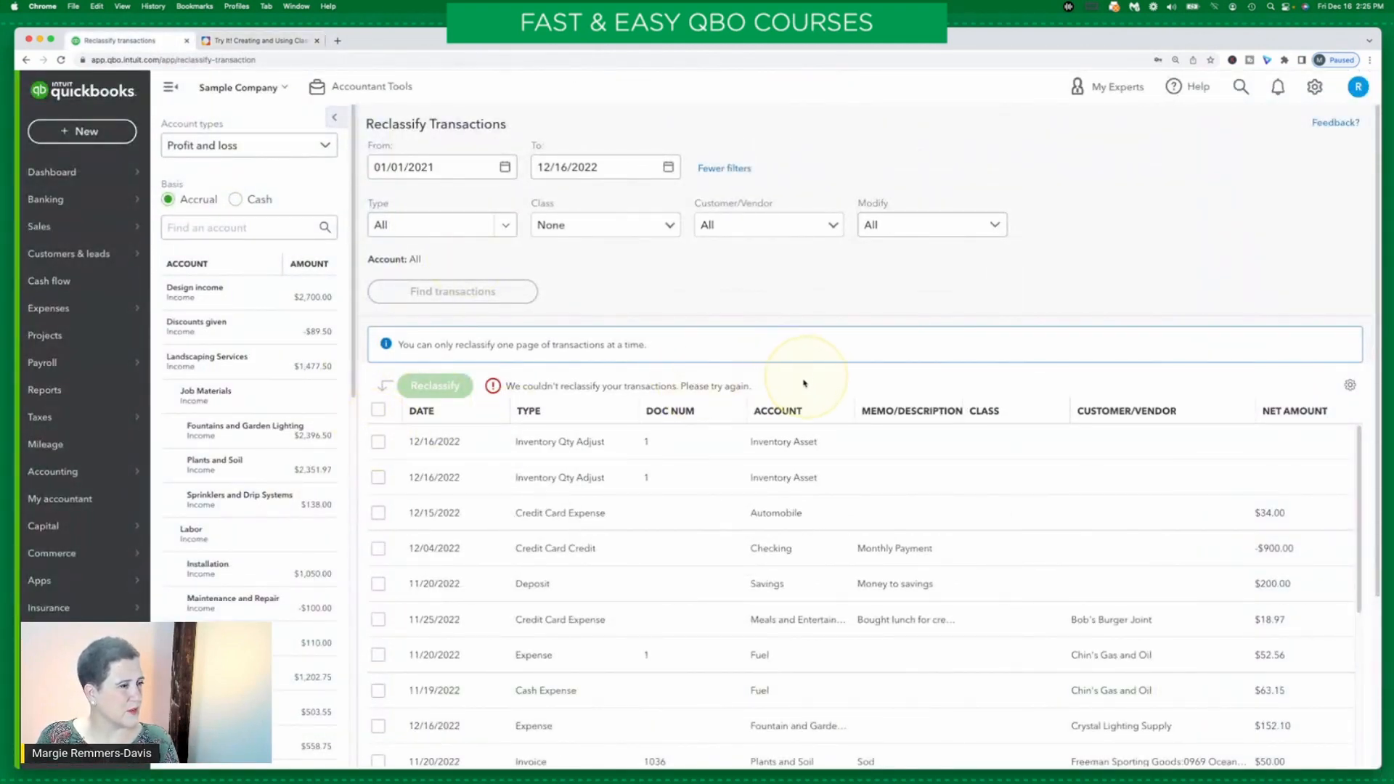
left_click(378, 411)
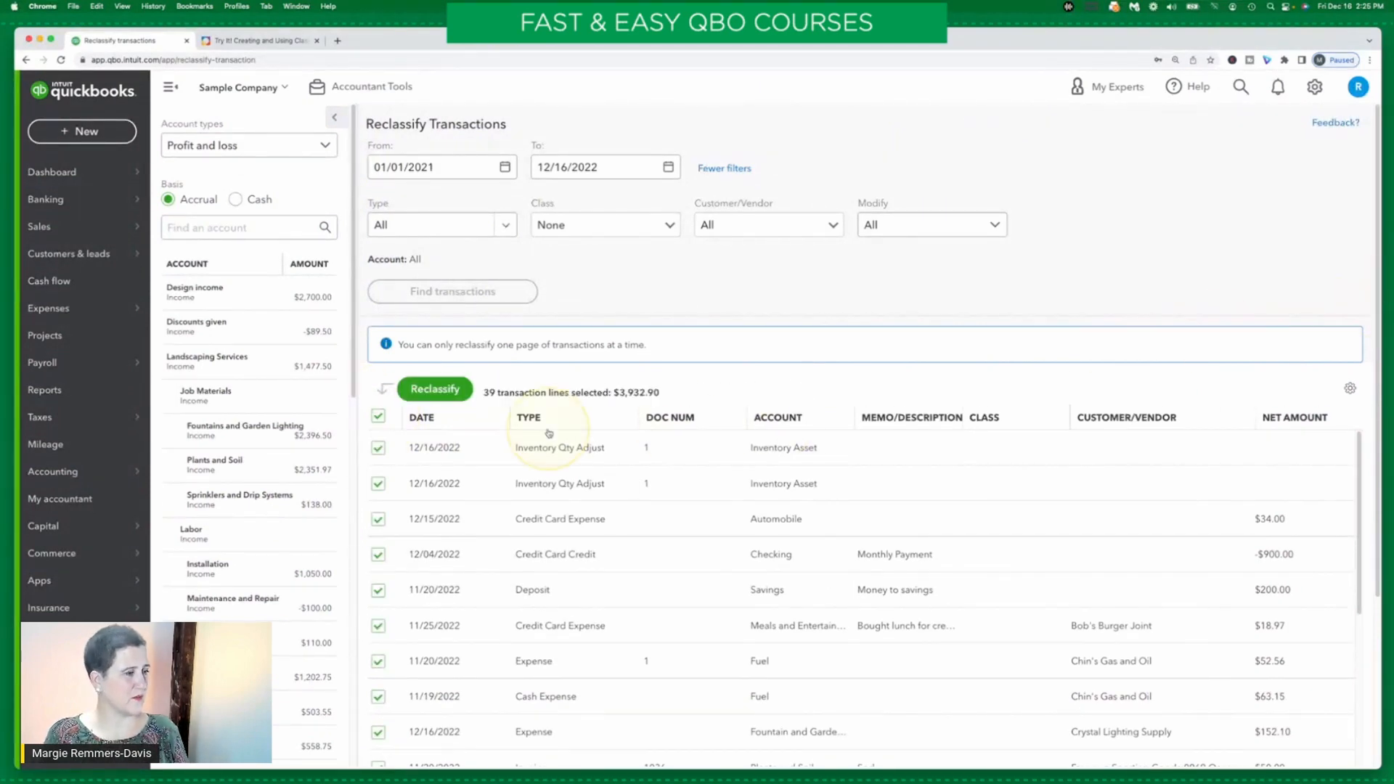
left_click(445, 389)
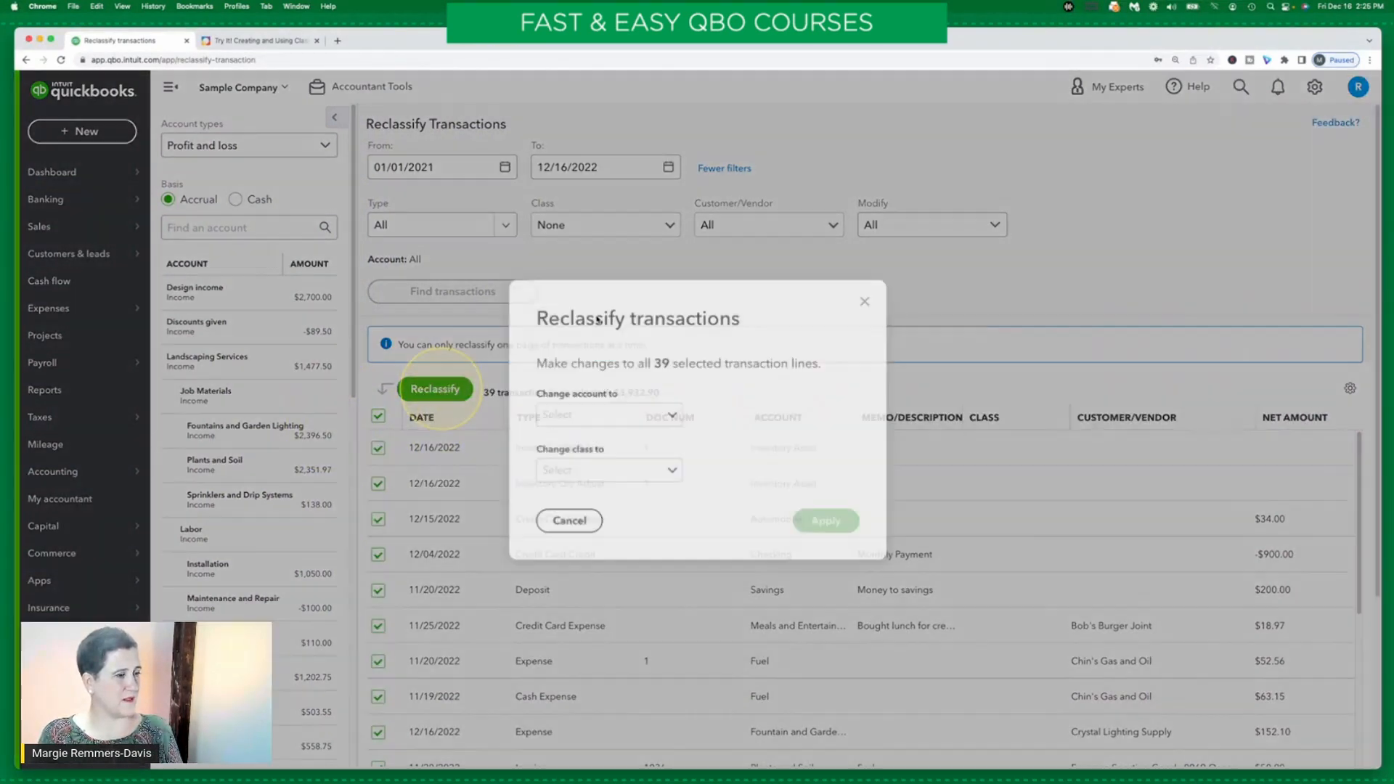
left_click(669, 471)
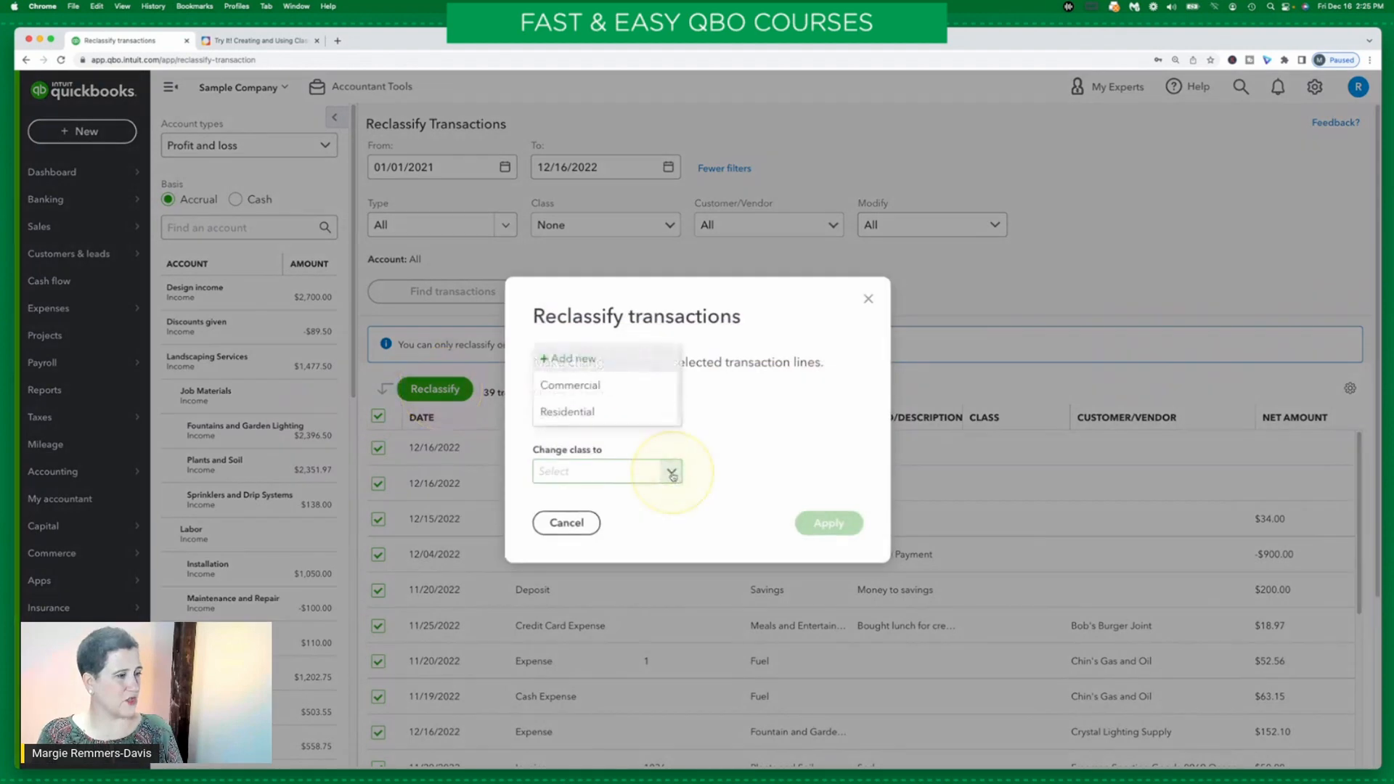
left_click(625, 384)
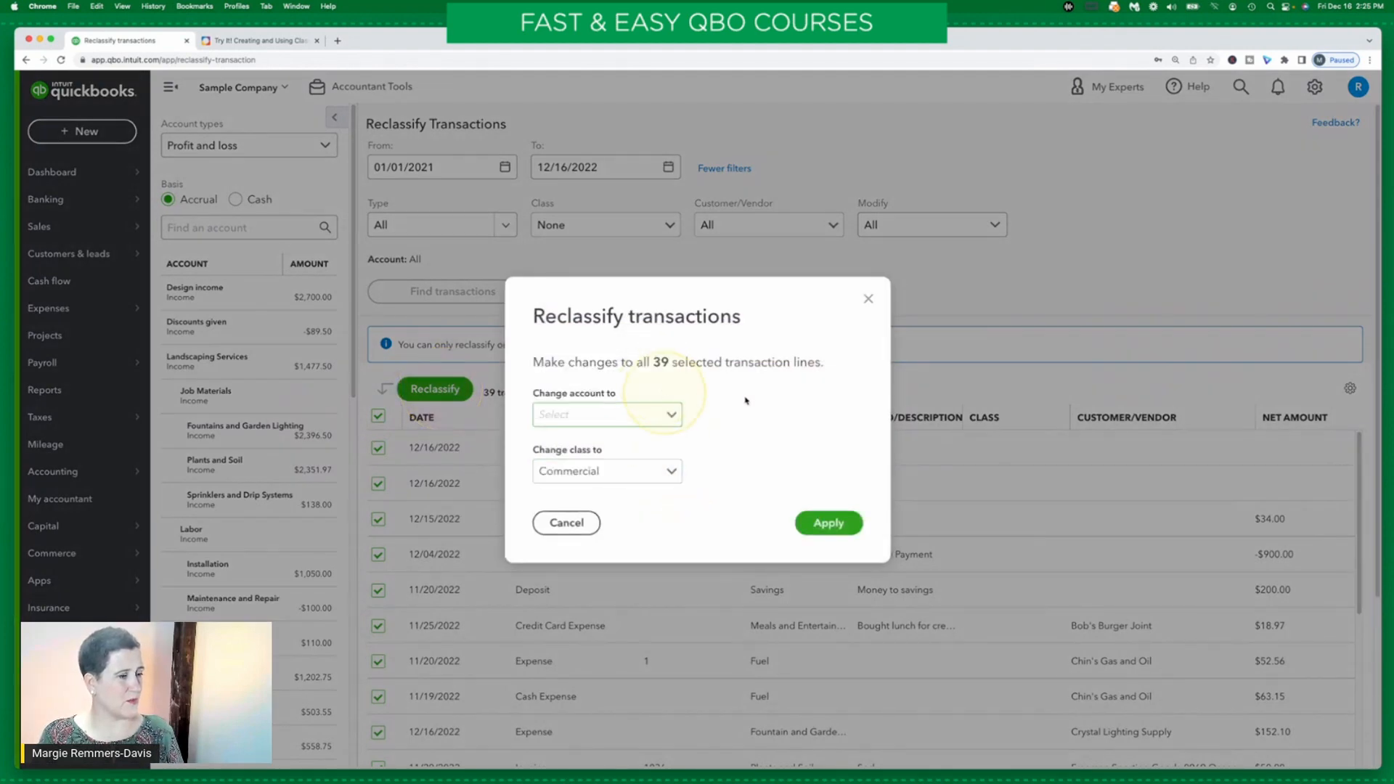
left_click(837, 532)
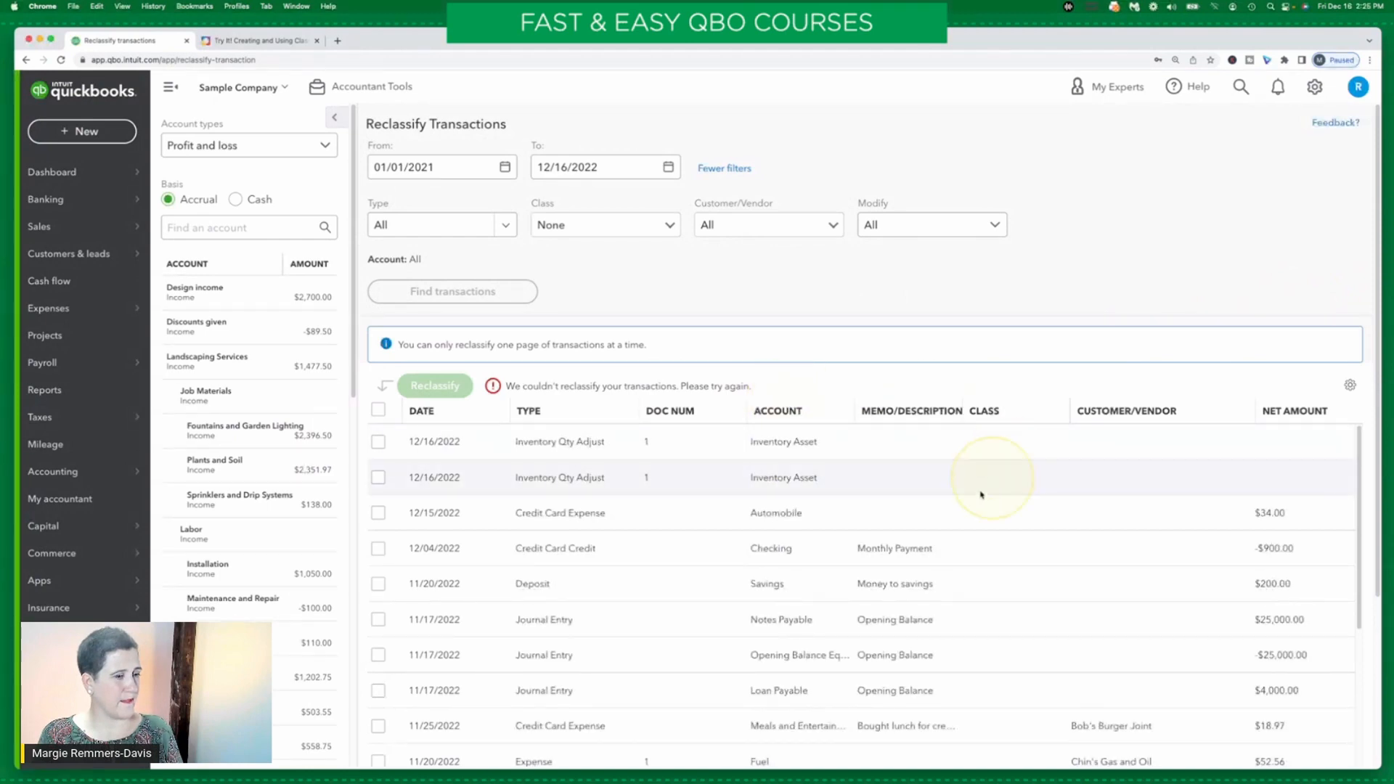
Select all unclassified lines except the two 12/16/2022 inventory quantity adjustments and try to reclassify them to the Commercial class
scroll(996, 466, "down", 10)
scroll(999, 471, "down", 3)
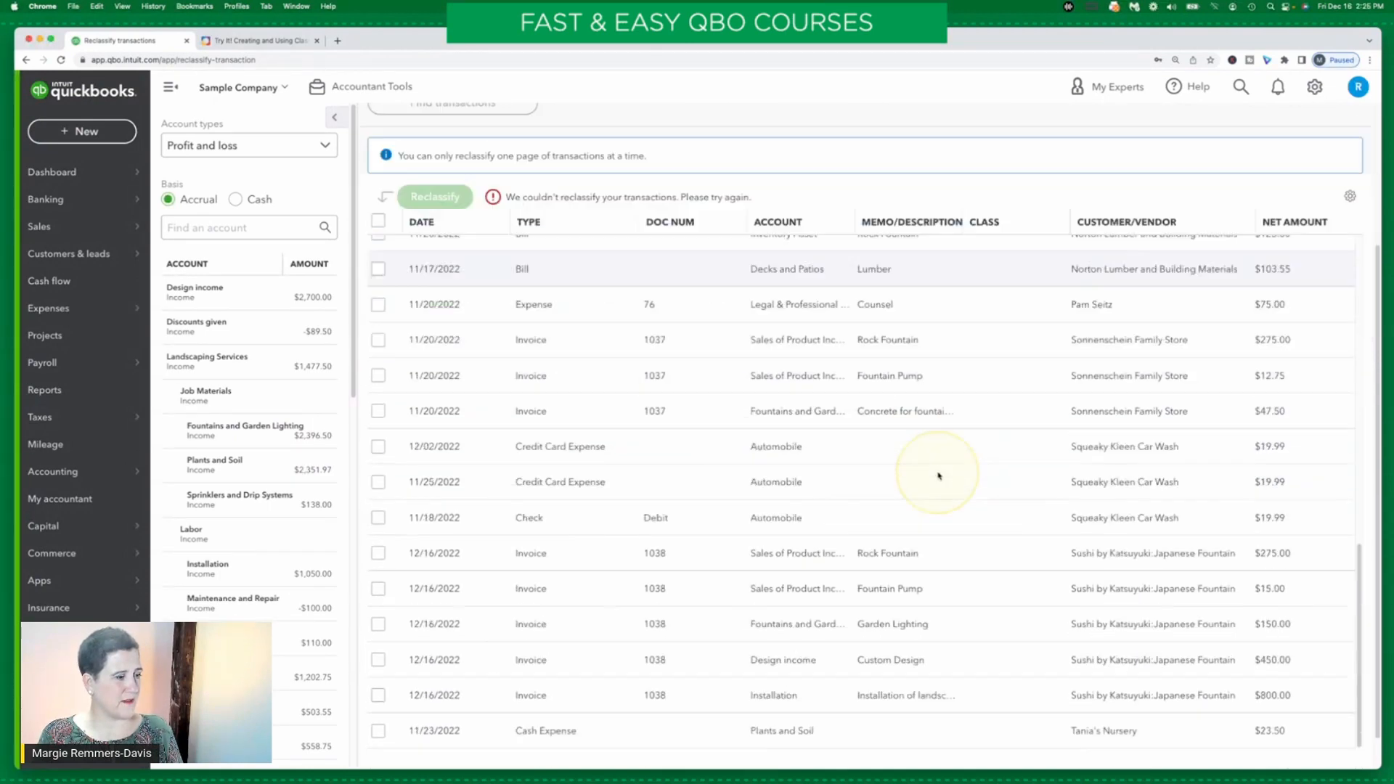
scroll(959, 464, "up", 3)
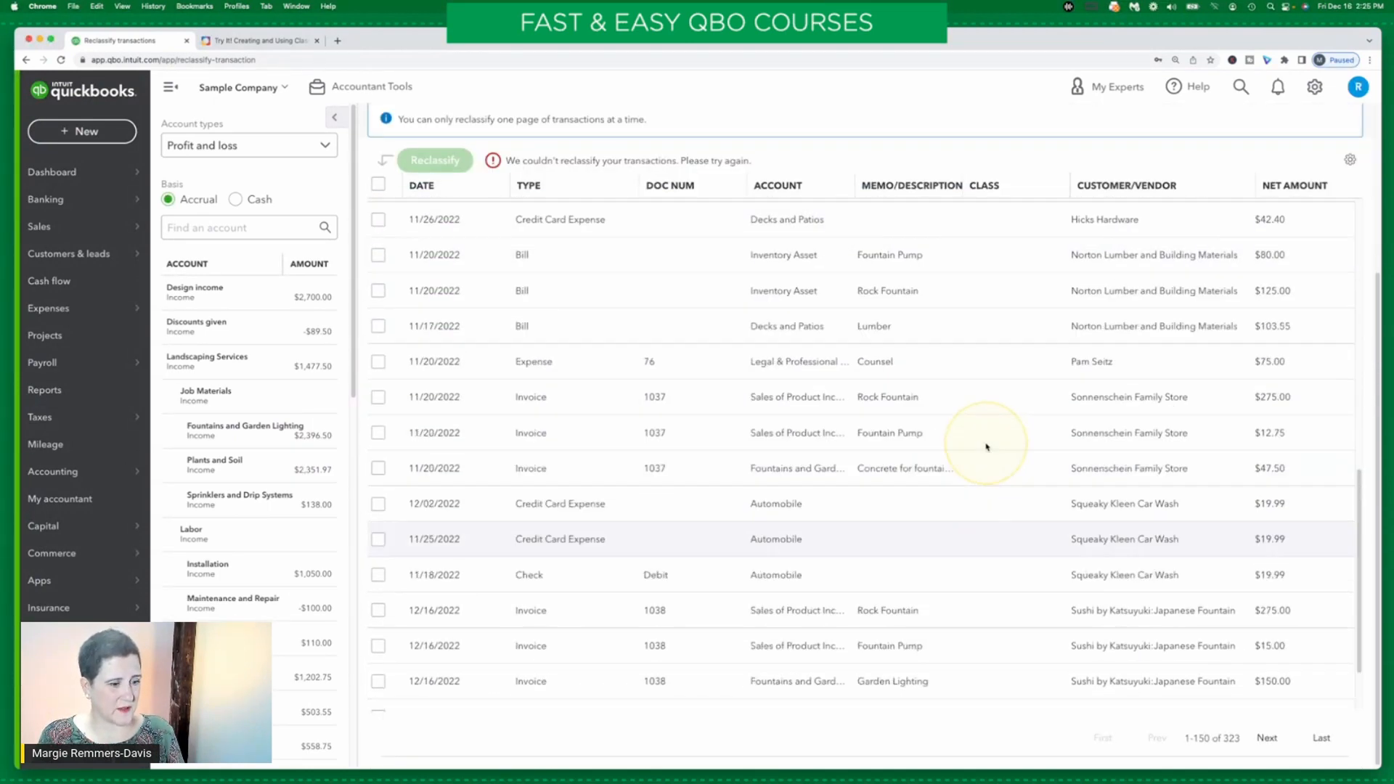
scroll(987, 446, "up", 10)
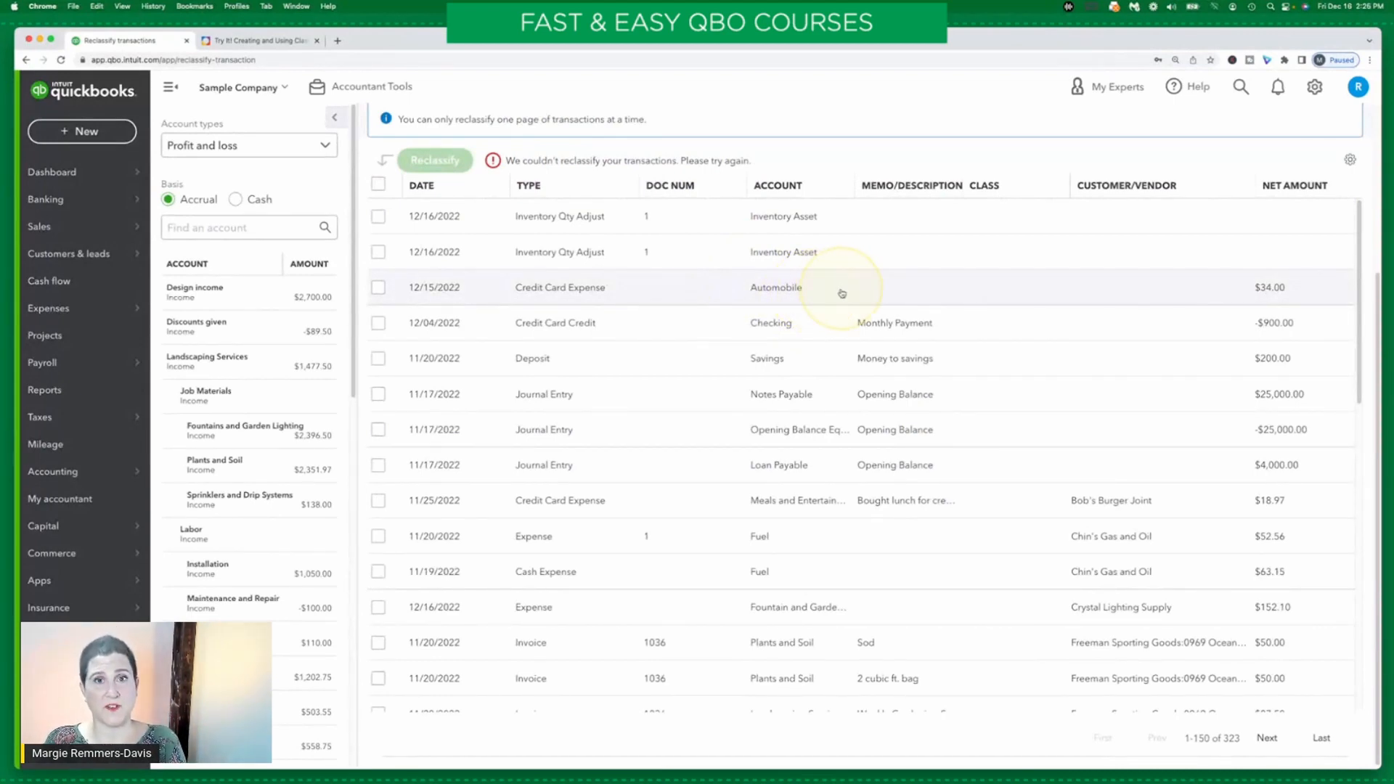
scroll(880, 367, "up", 3)
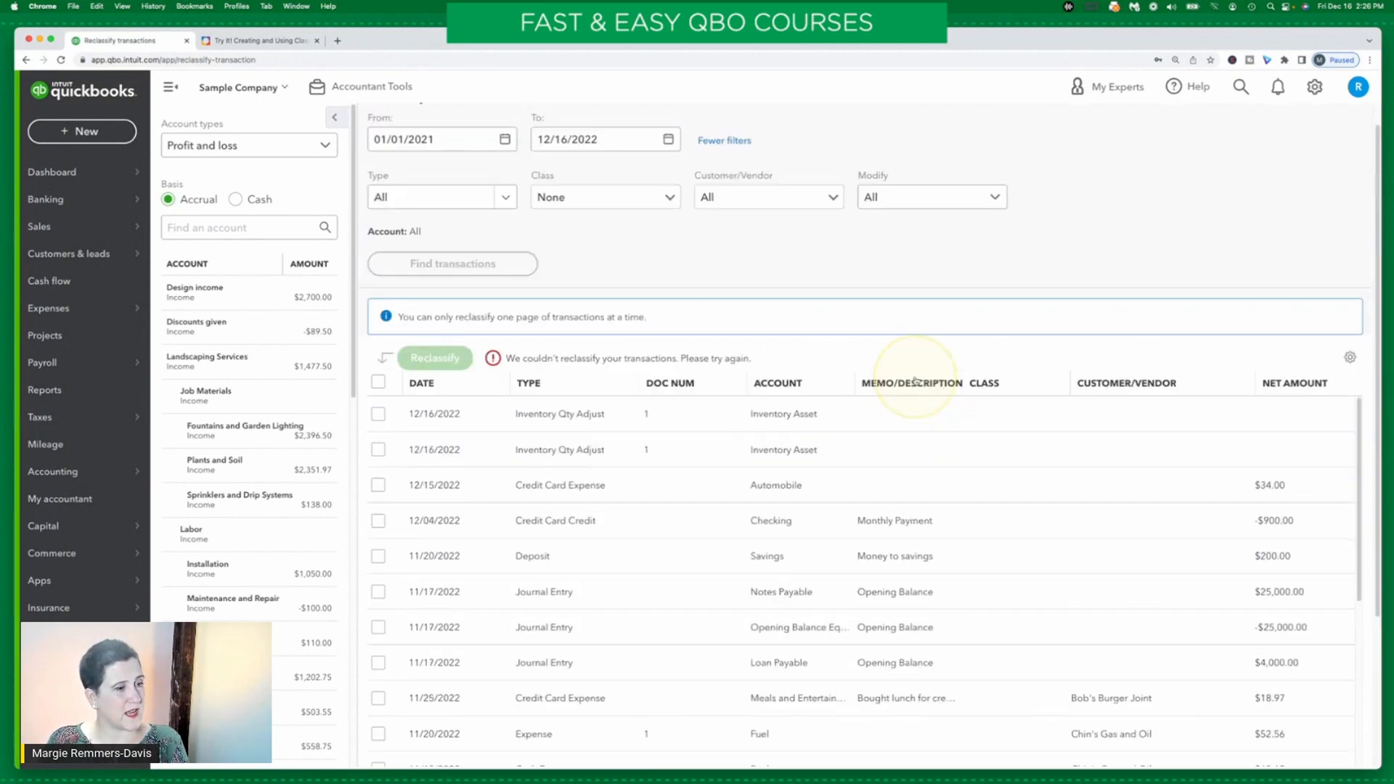
scroll(915, 381, "up", 1)
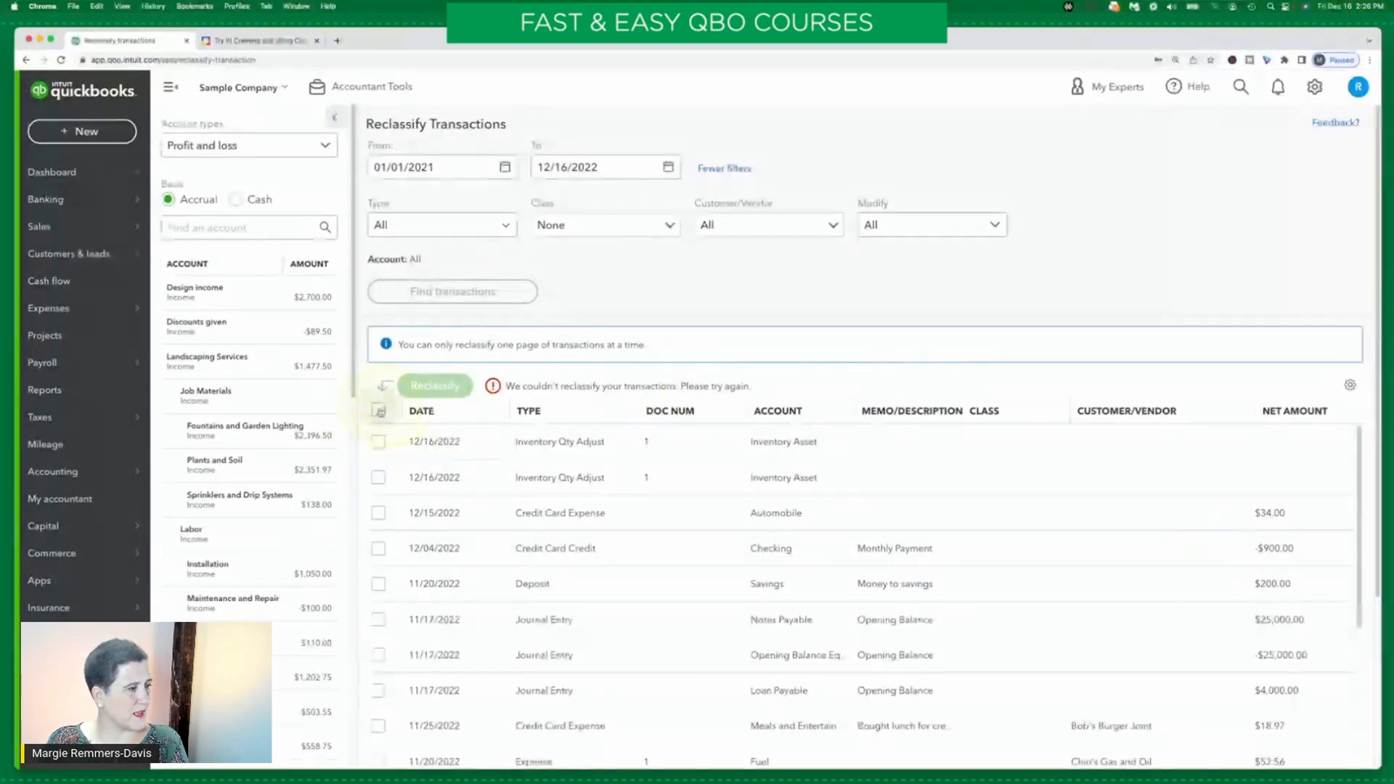
left_click(378, 411)
left_click(377, 483)
left_click(433, 390)
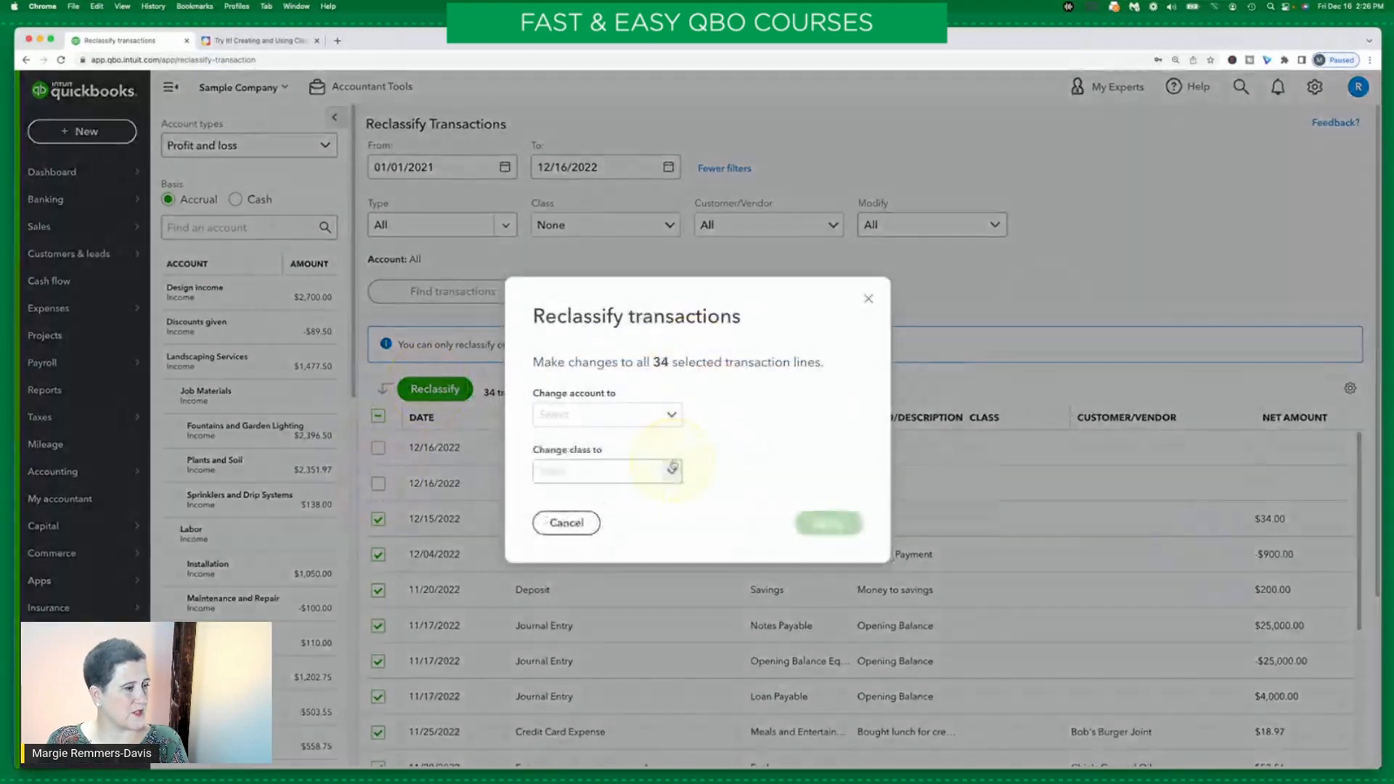
left_click(671, 470)
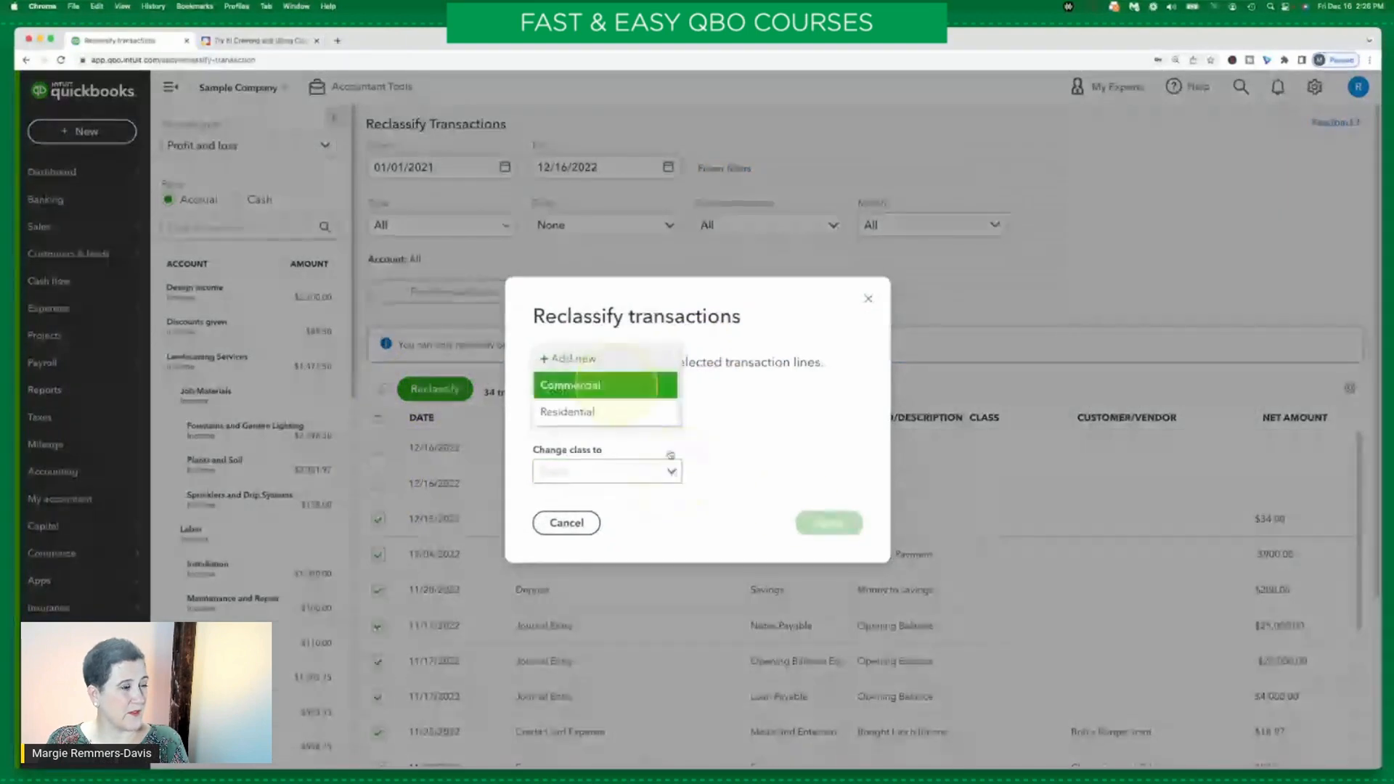
left_click(570, 384)
left_click(838, 521)
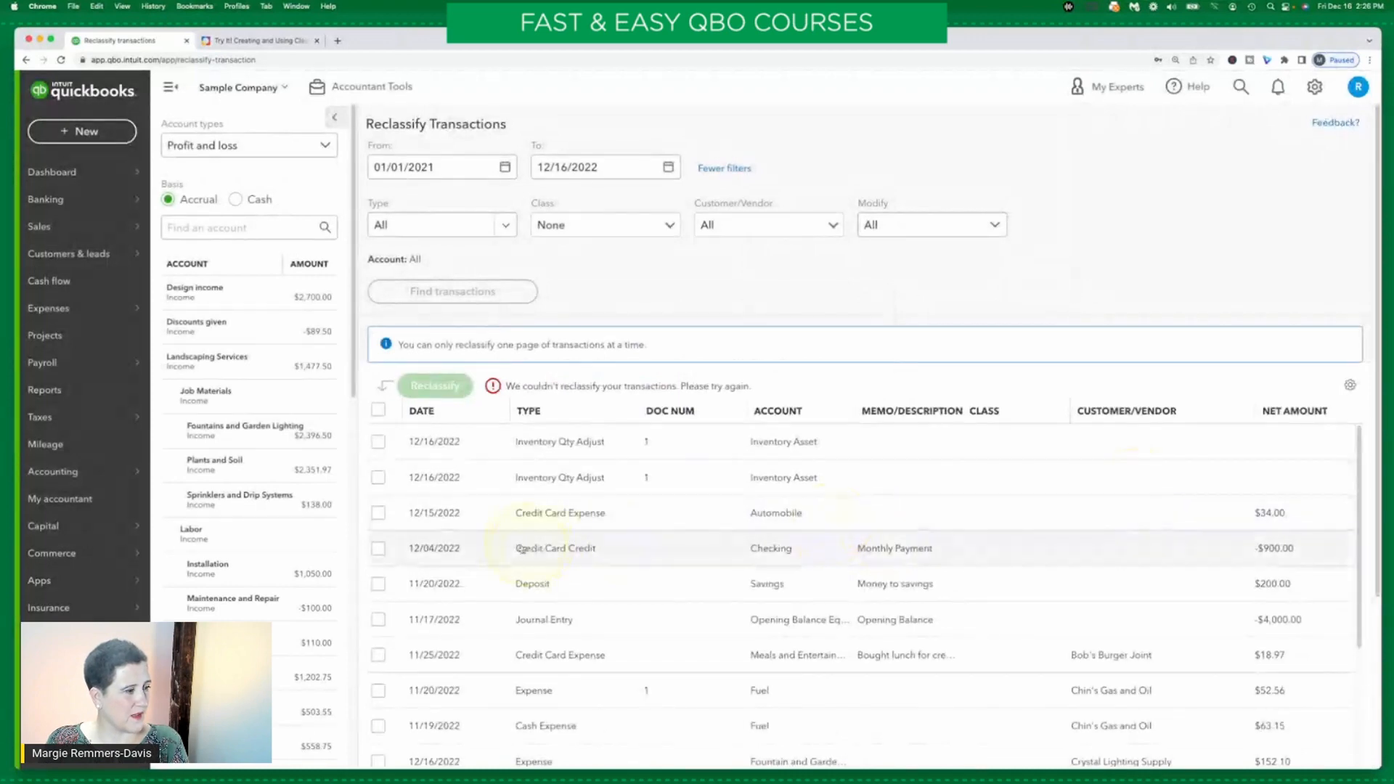
Limit the transaction type filter to Invoice and find the invoices that have no class
scroll(632, 548, "down", 4)
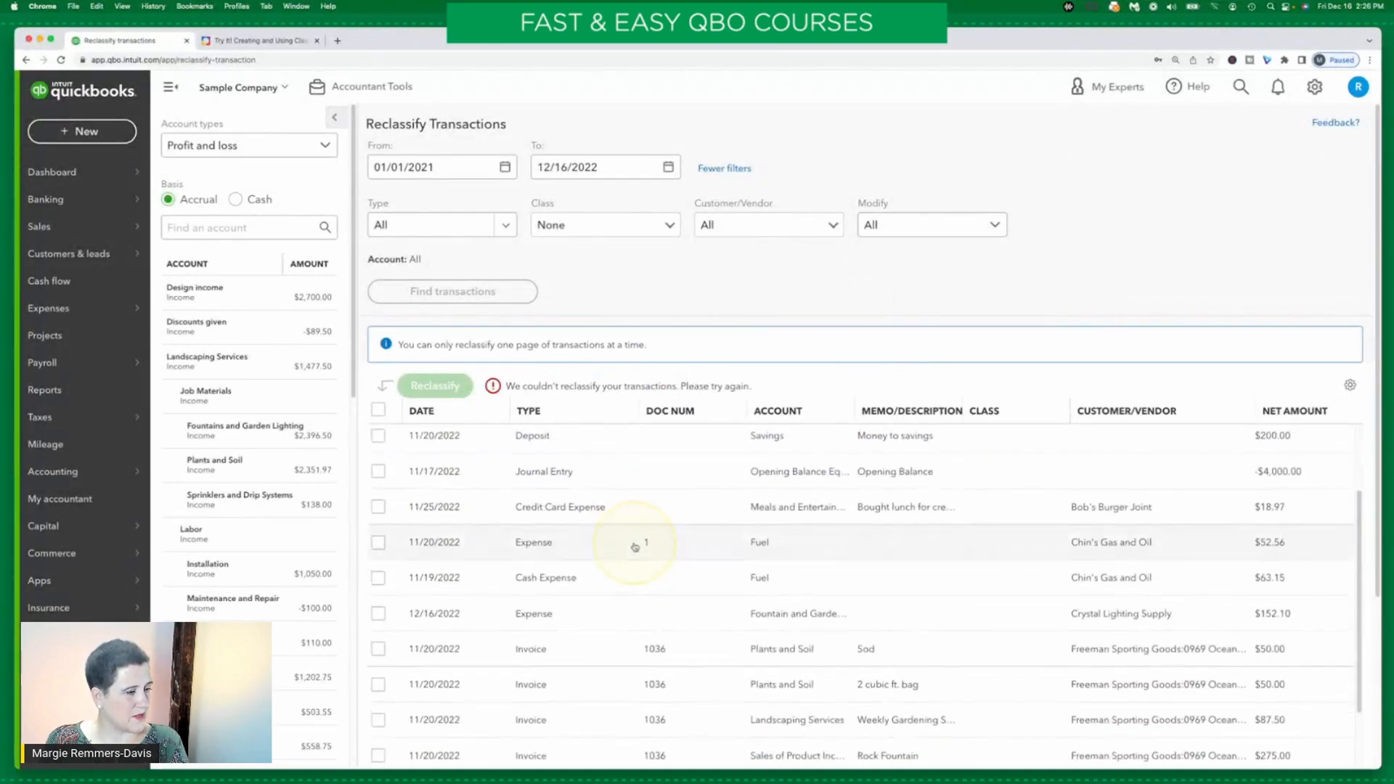
scroll(636, 547, "down", 1)
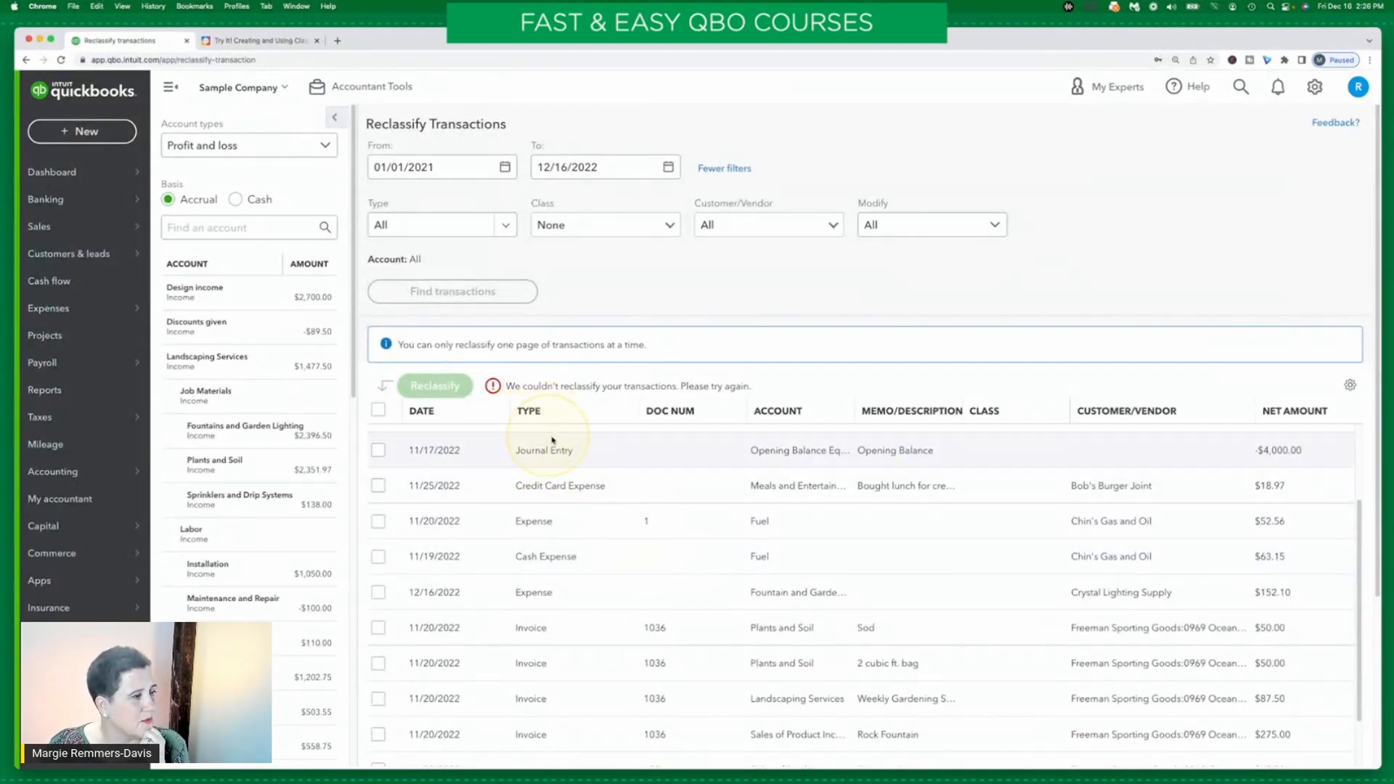
left_click(506, 225)
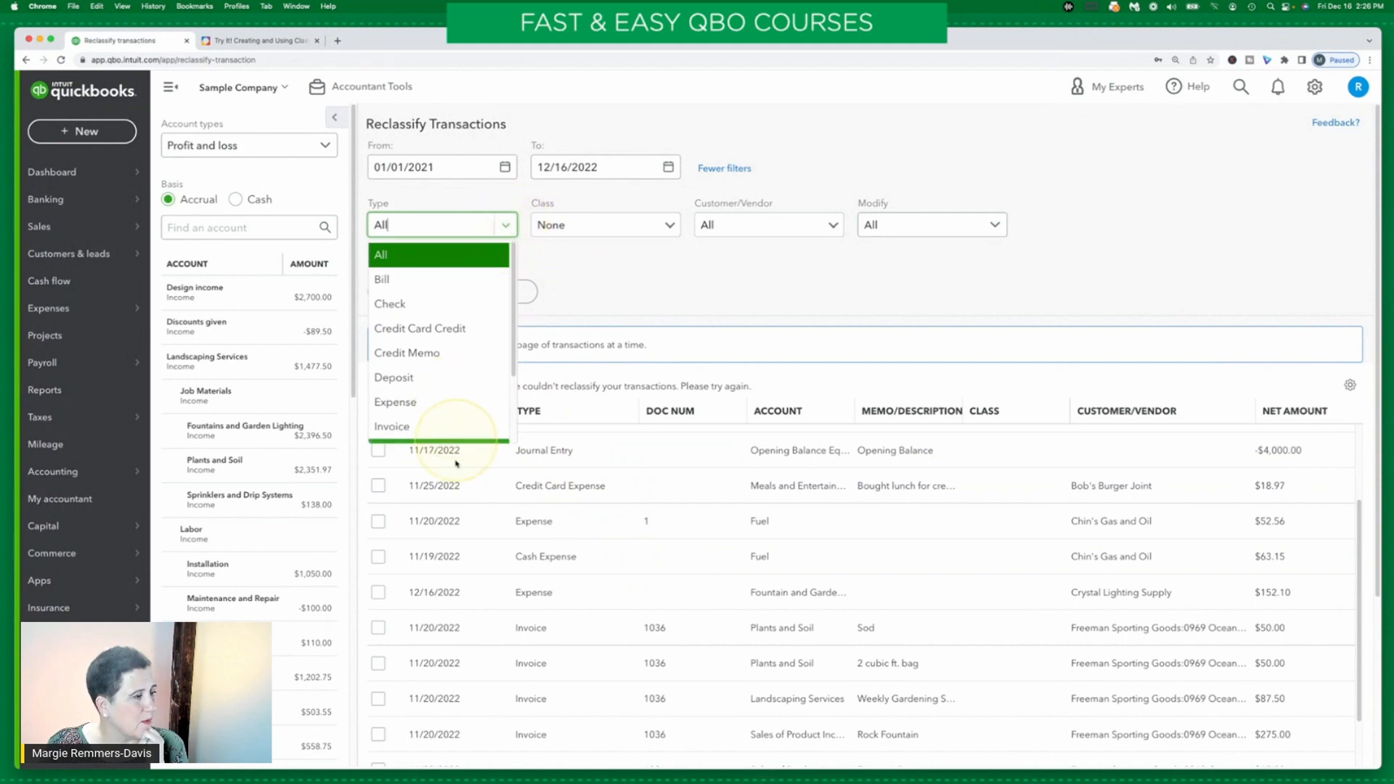
left_click(435, 426)
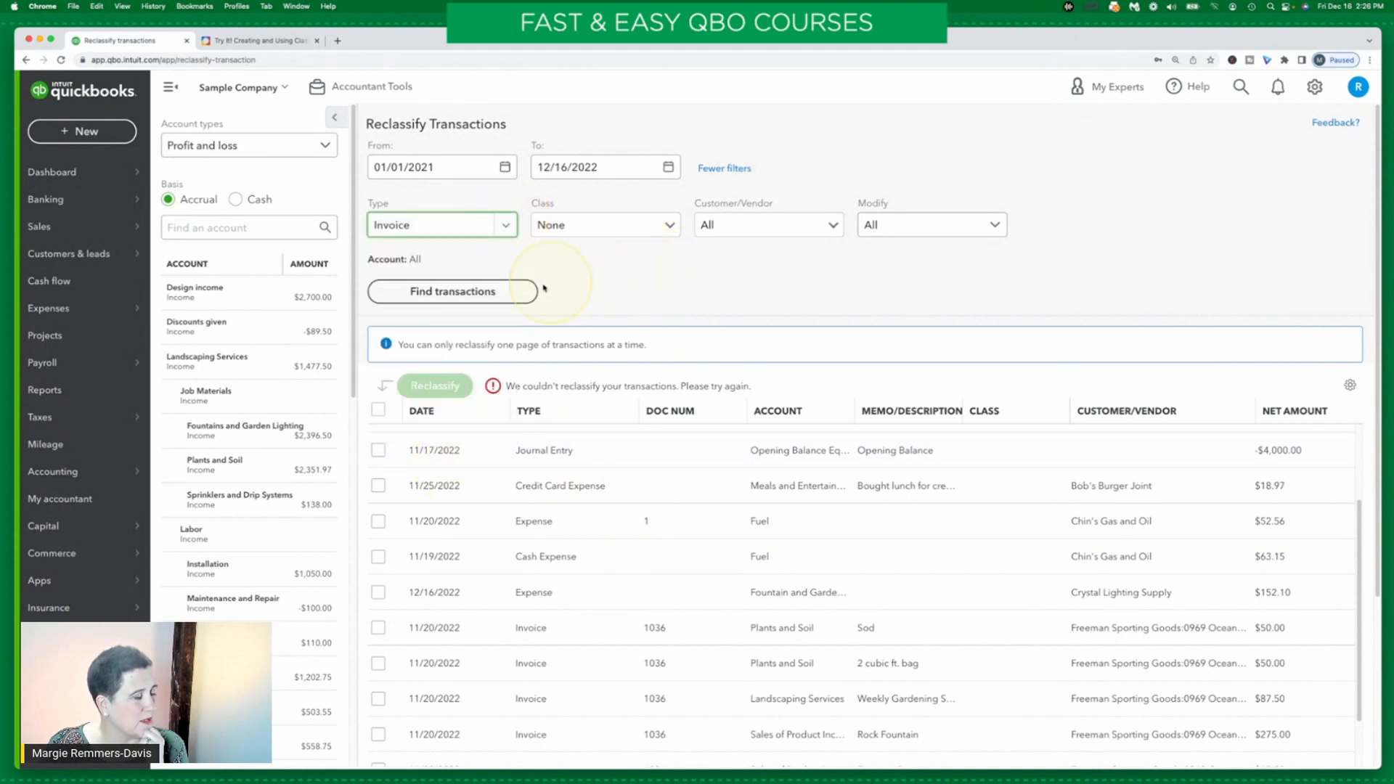
left_click(471, 293)
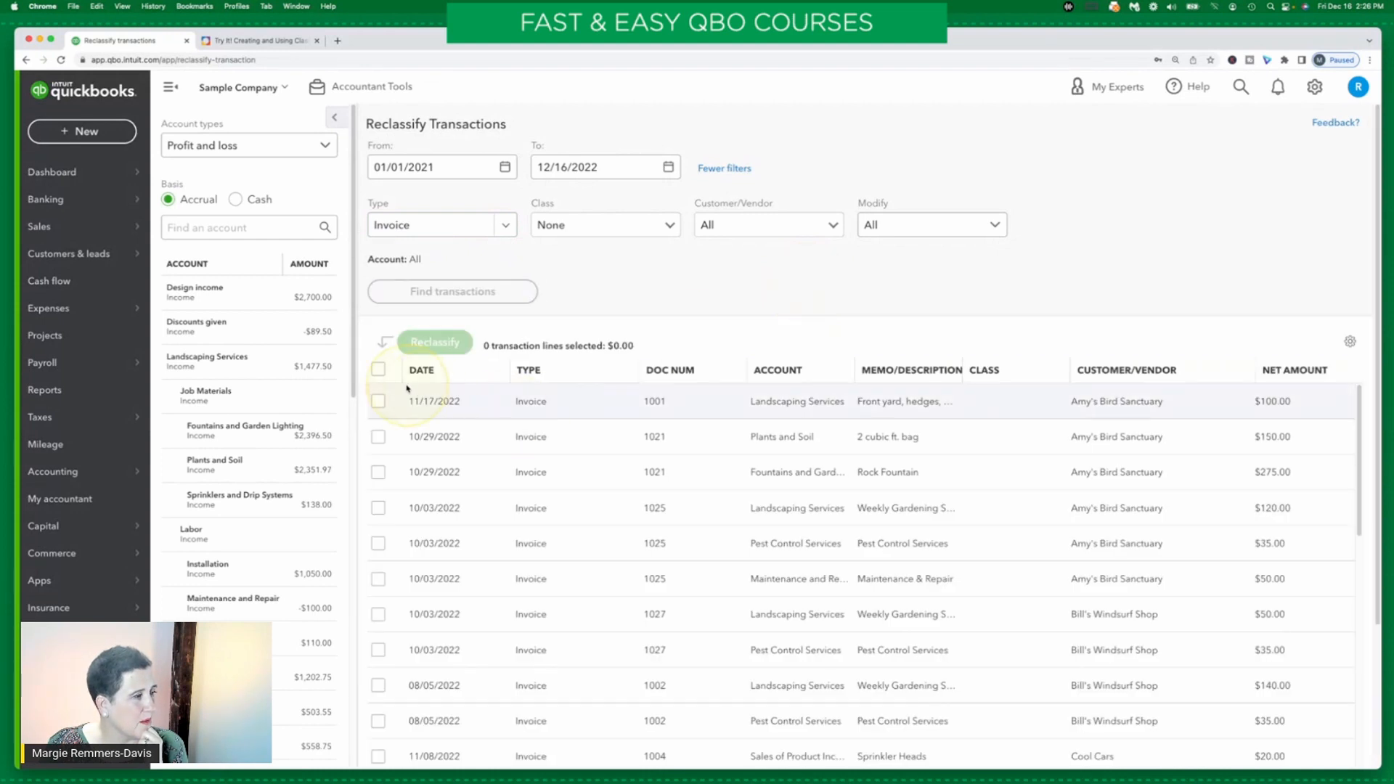
Select all of the found invoice lines without a class and reclassify them to the Commercial class
left_click(379, 371)
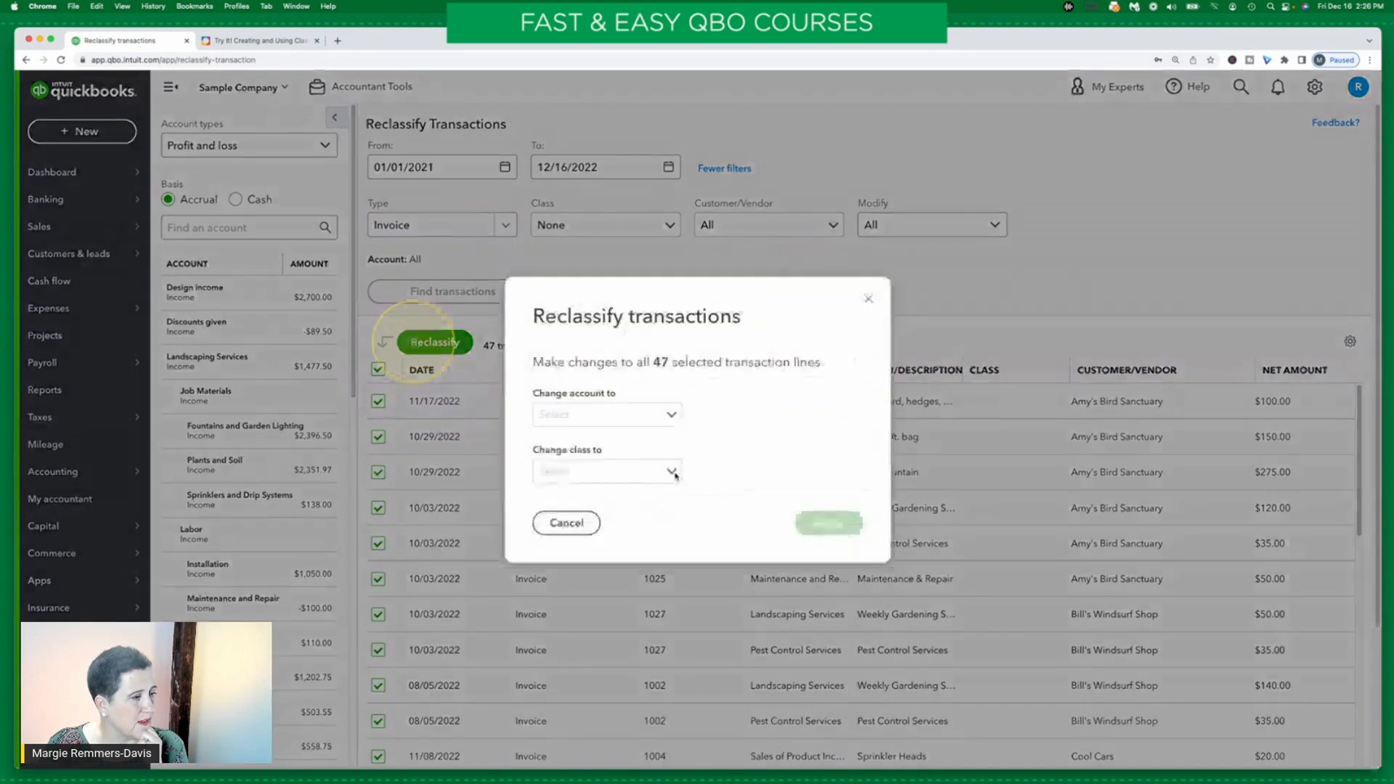
left_click(669, 472)
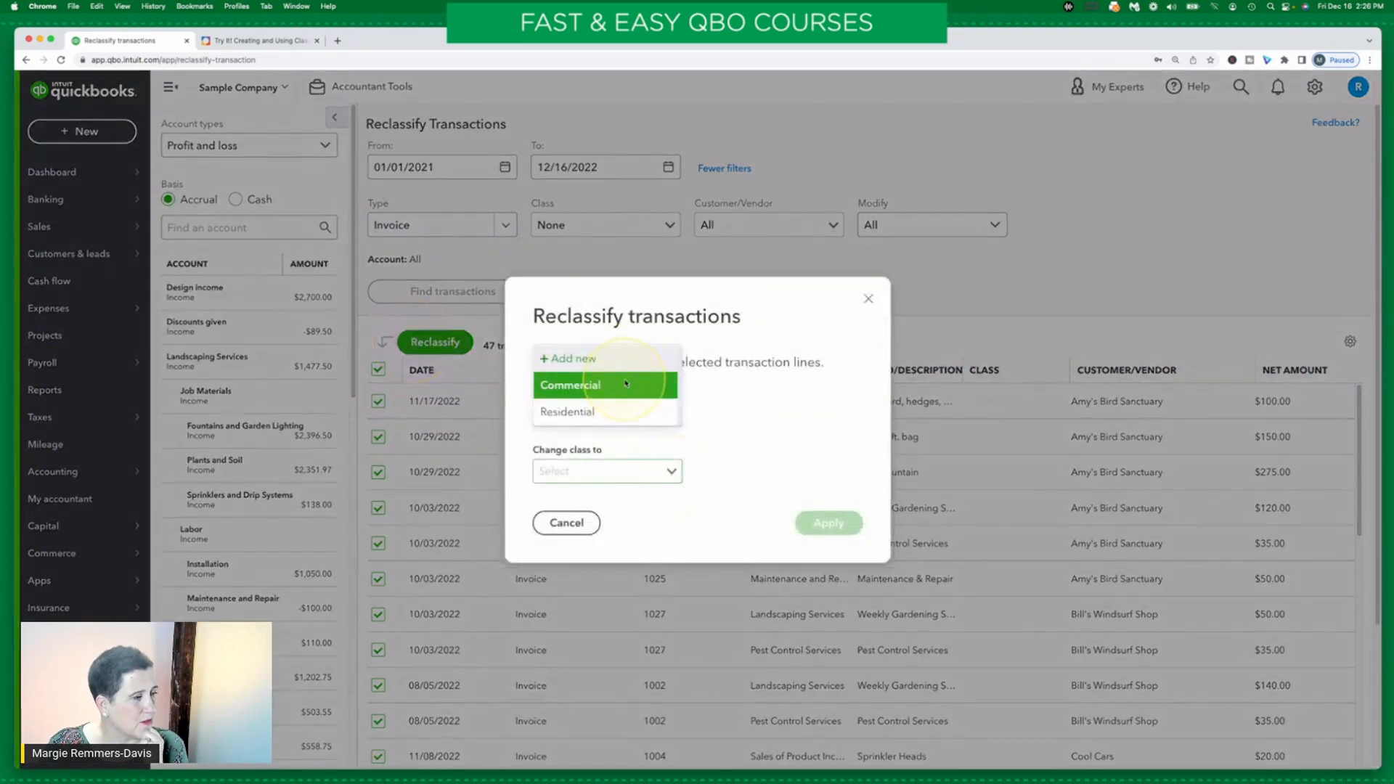
left_click(626, 384)
left_click(826, 522)
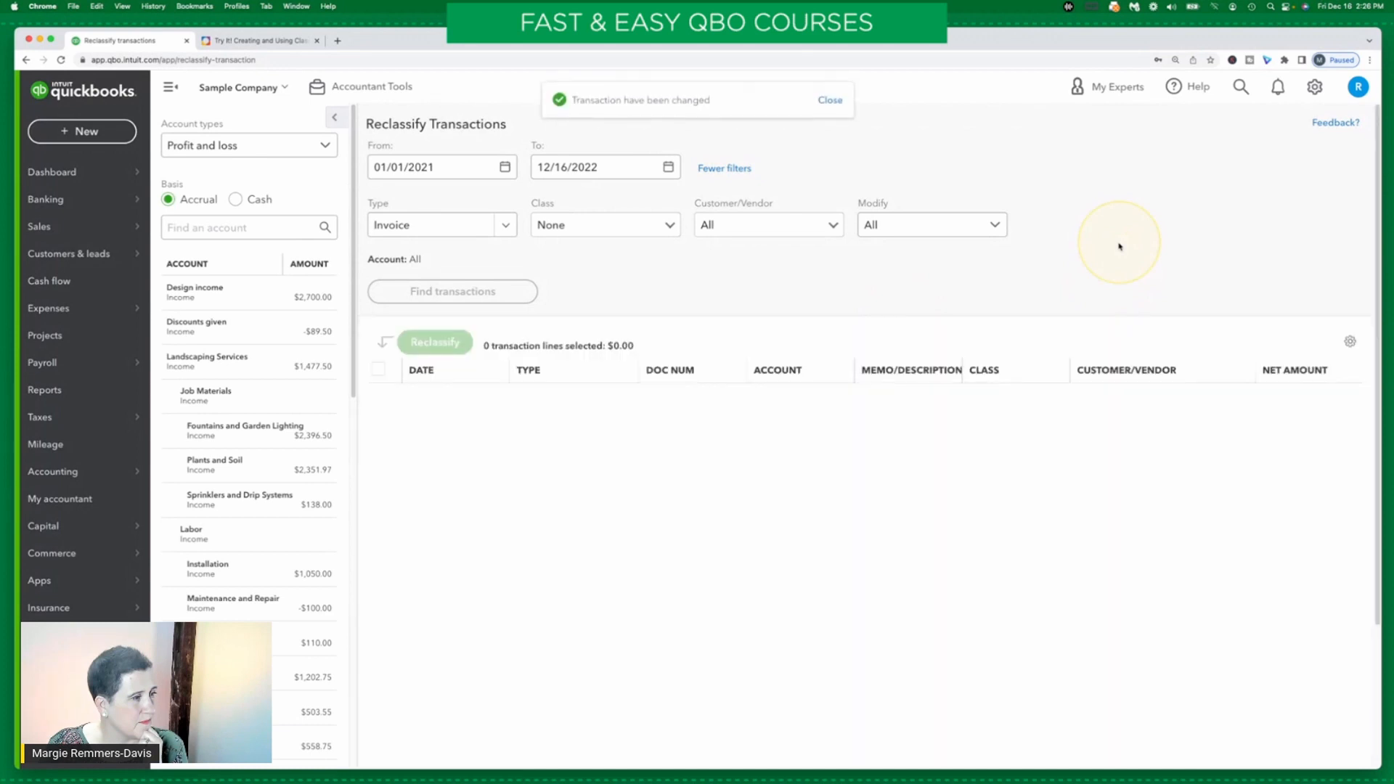
Change the transaction type filter to Expense and find the expenses that have no class
left_click(506, 225)
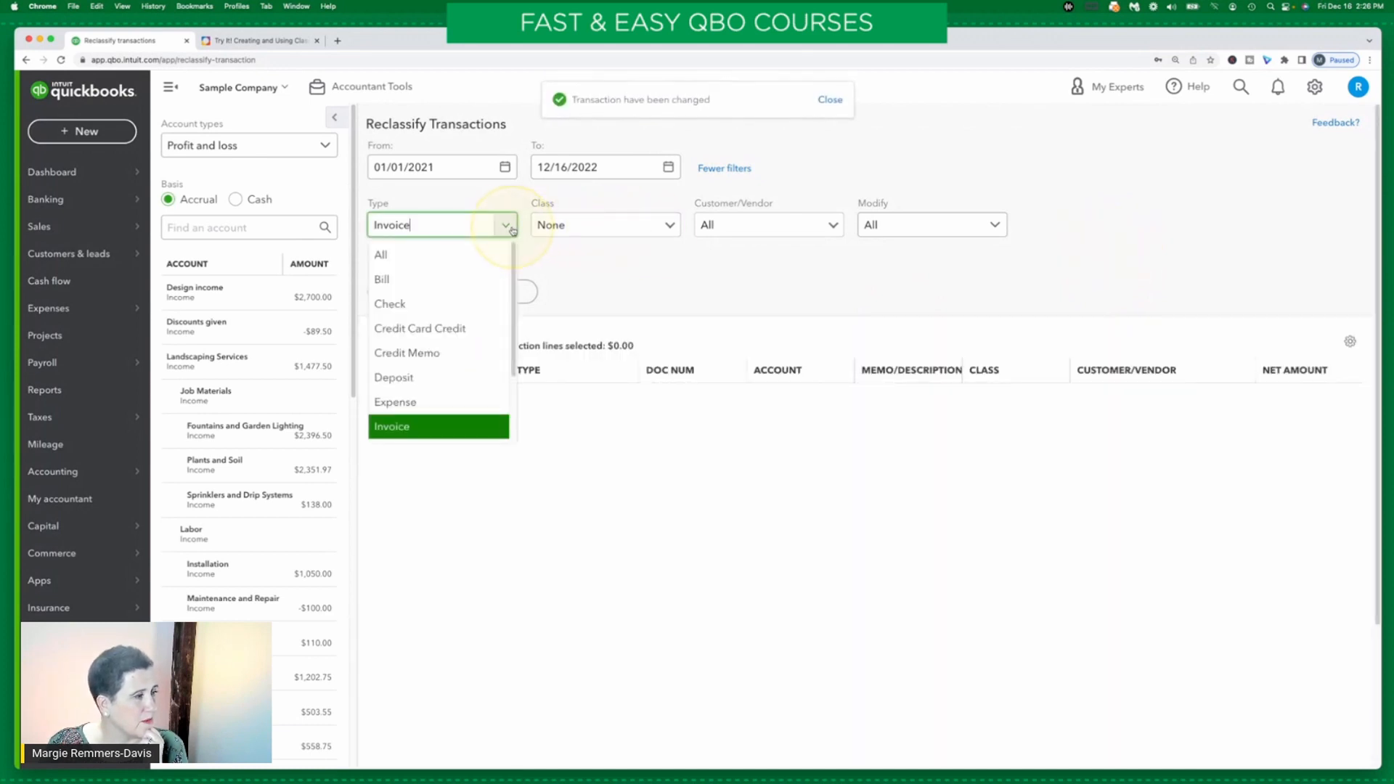
mouse_move(515, 274)
left_mouse_down()
mouse_move(517, 292)
mouse_move(512, 275)
left_mouse_up()
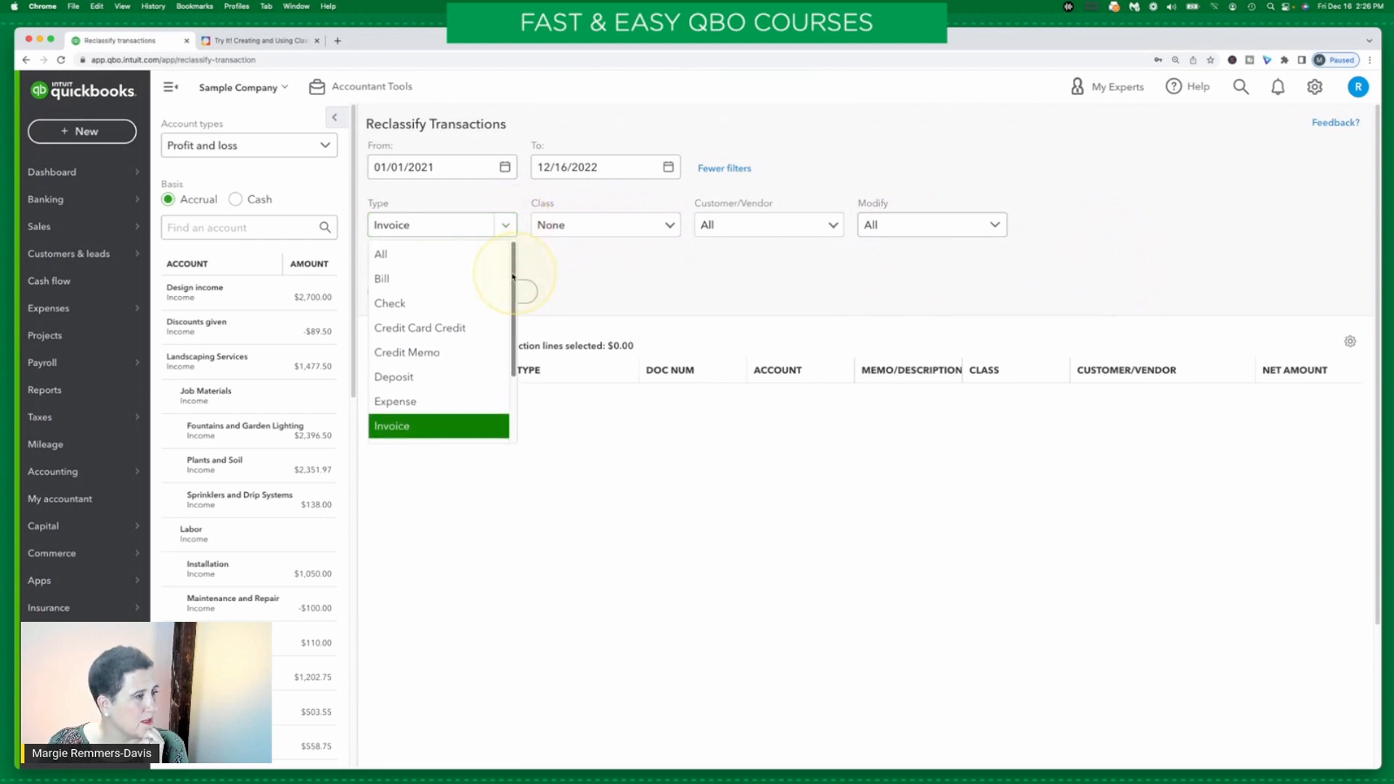
left_click(439, 402)
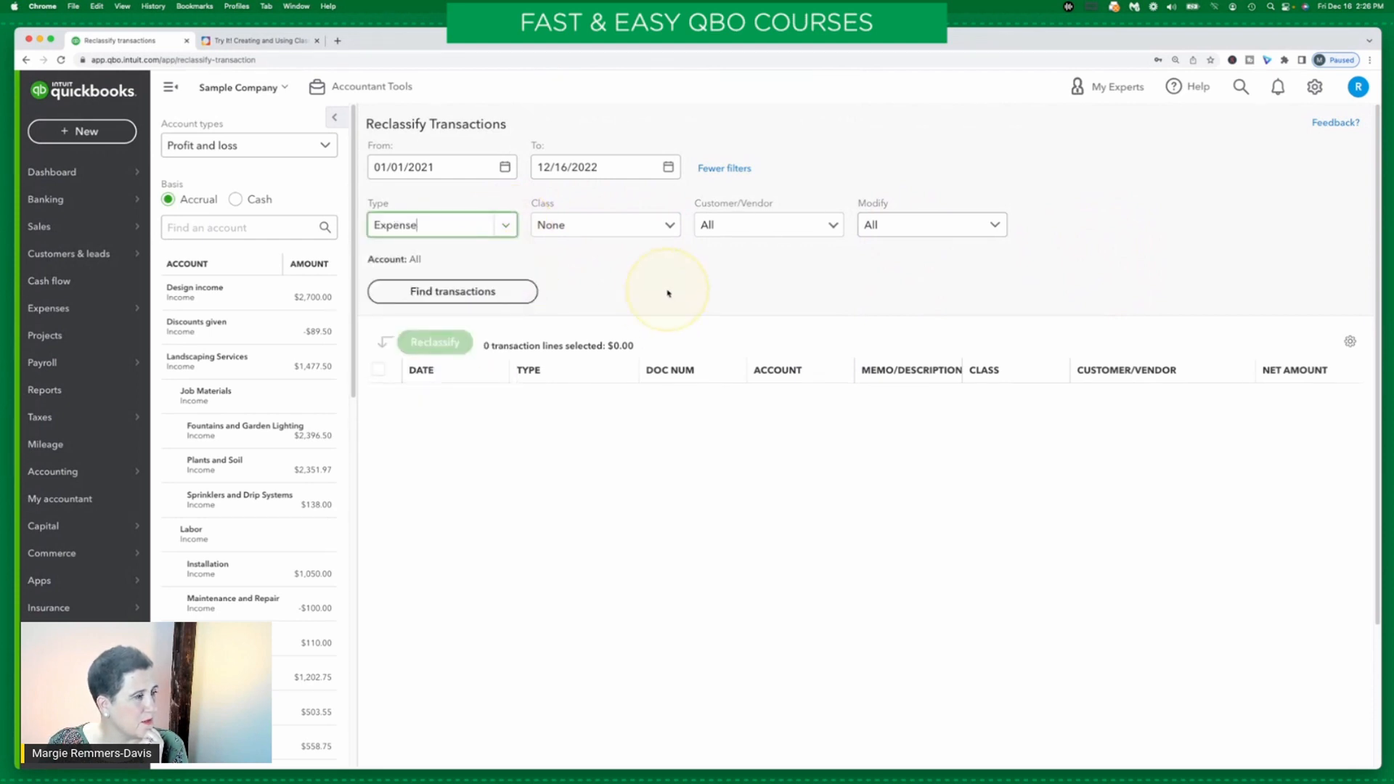
left_click(471, 292)
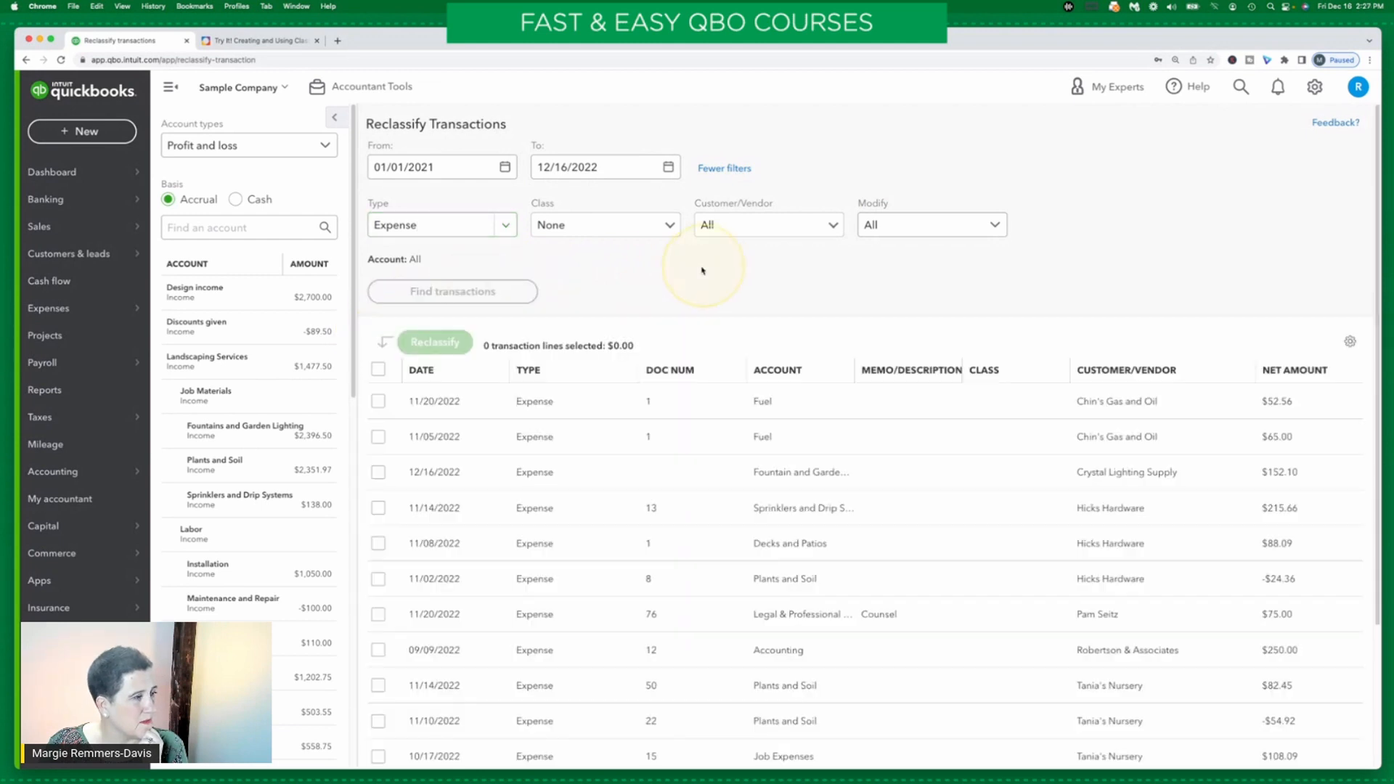
Select all of the found expense lines and reclassify them to the Commercial class
left_click(379, 371)
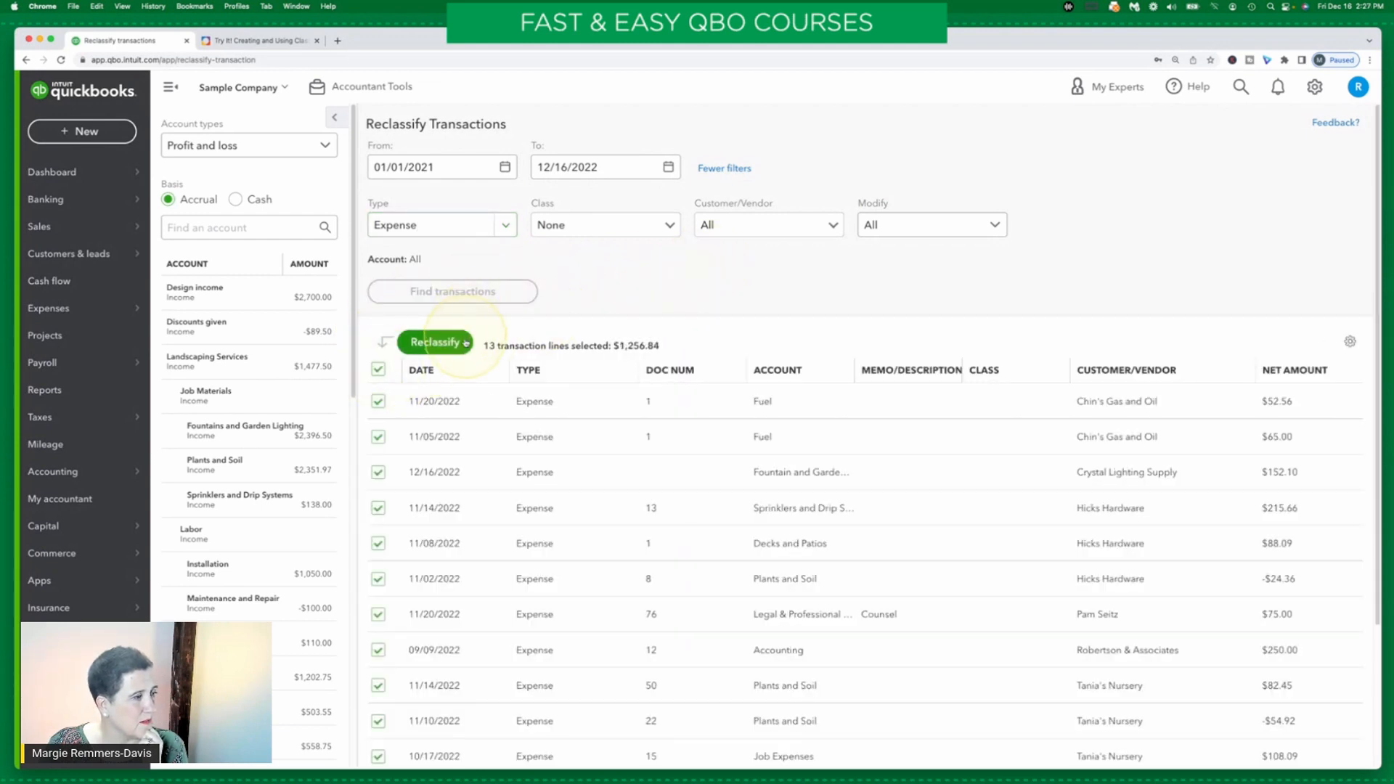
left_click(435, 342)
left_click(654, 476)
left_click(671, 472)
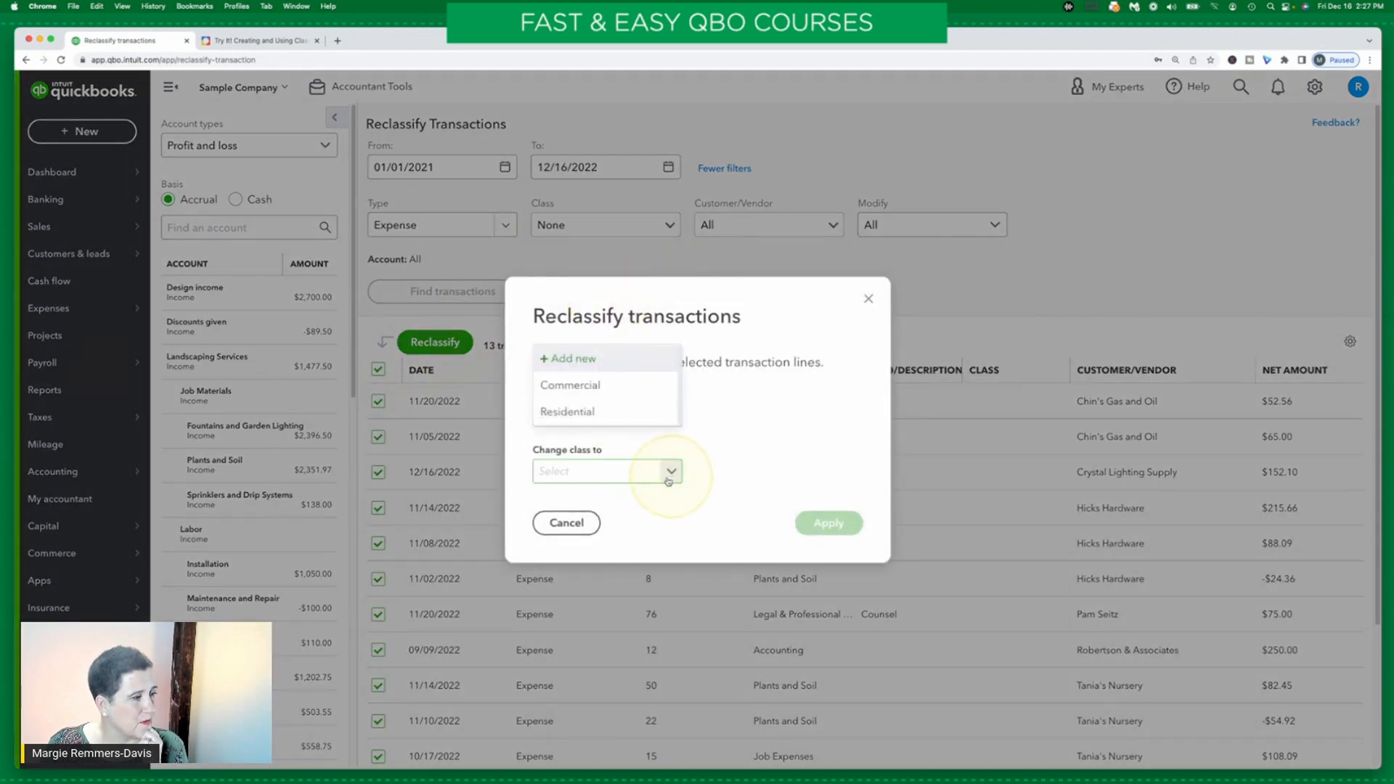
left_click(640, 392)
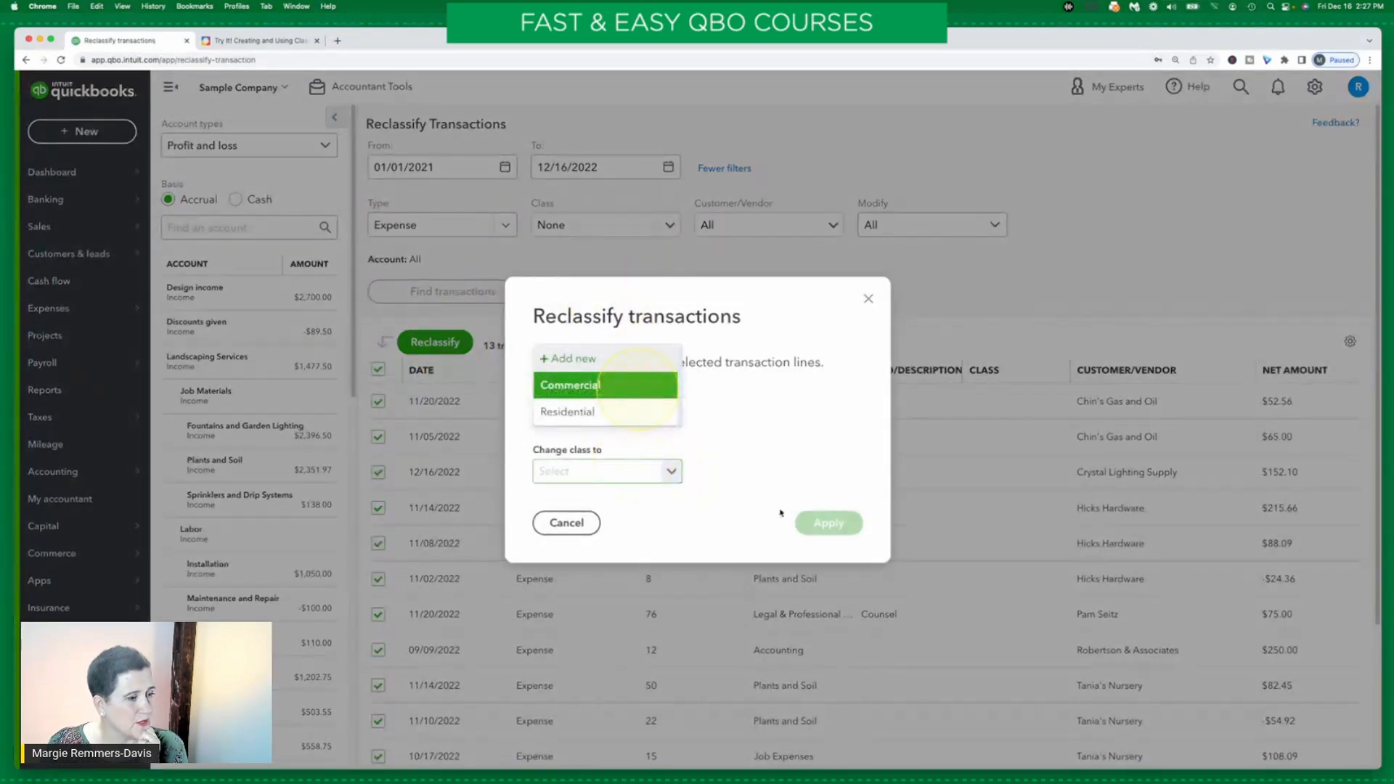
left_click(828, 523)
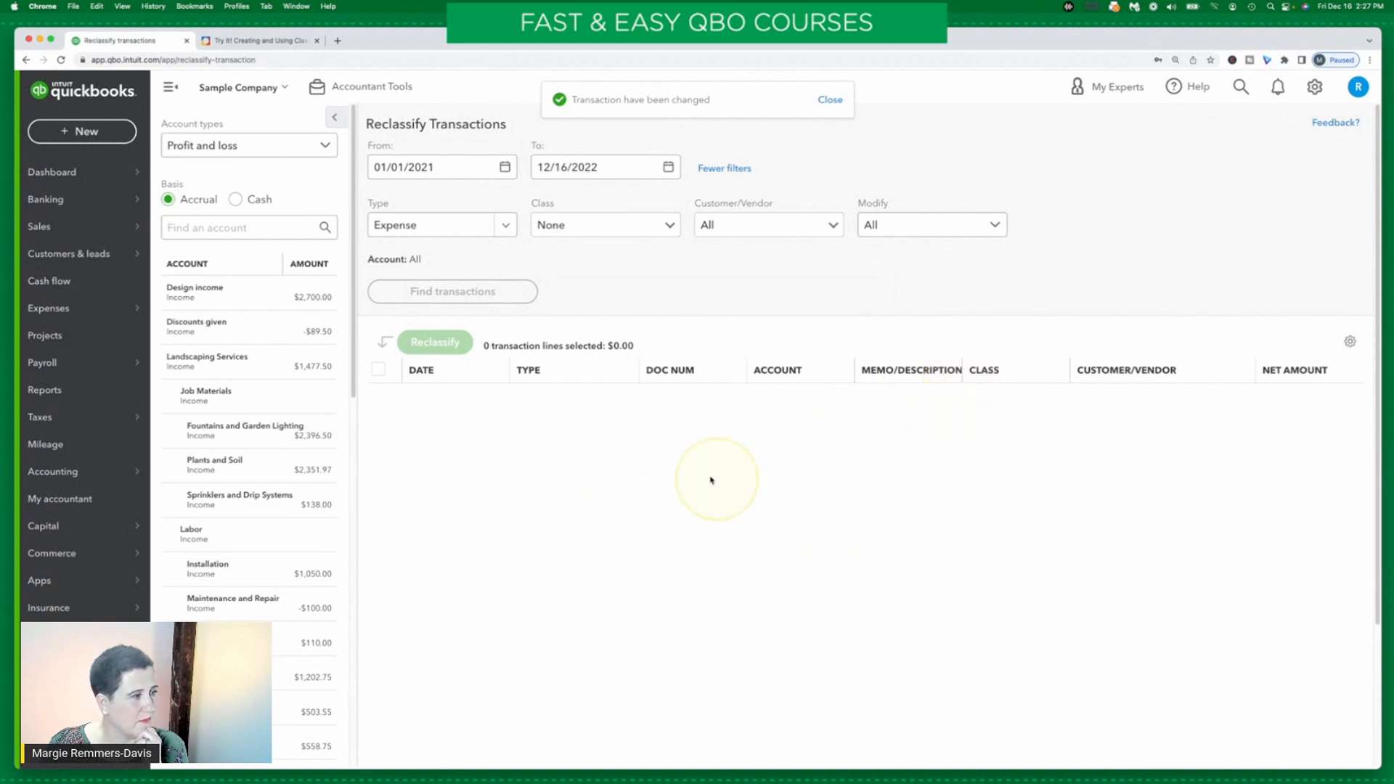
Set the transaction type filter to All, find the remaining transactions without a class, and sort them by type
left_click(501, 232)
left_click(476, 255)
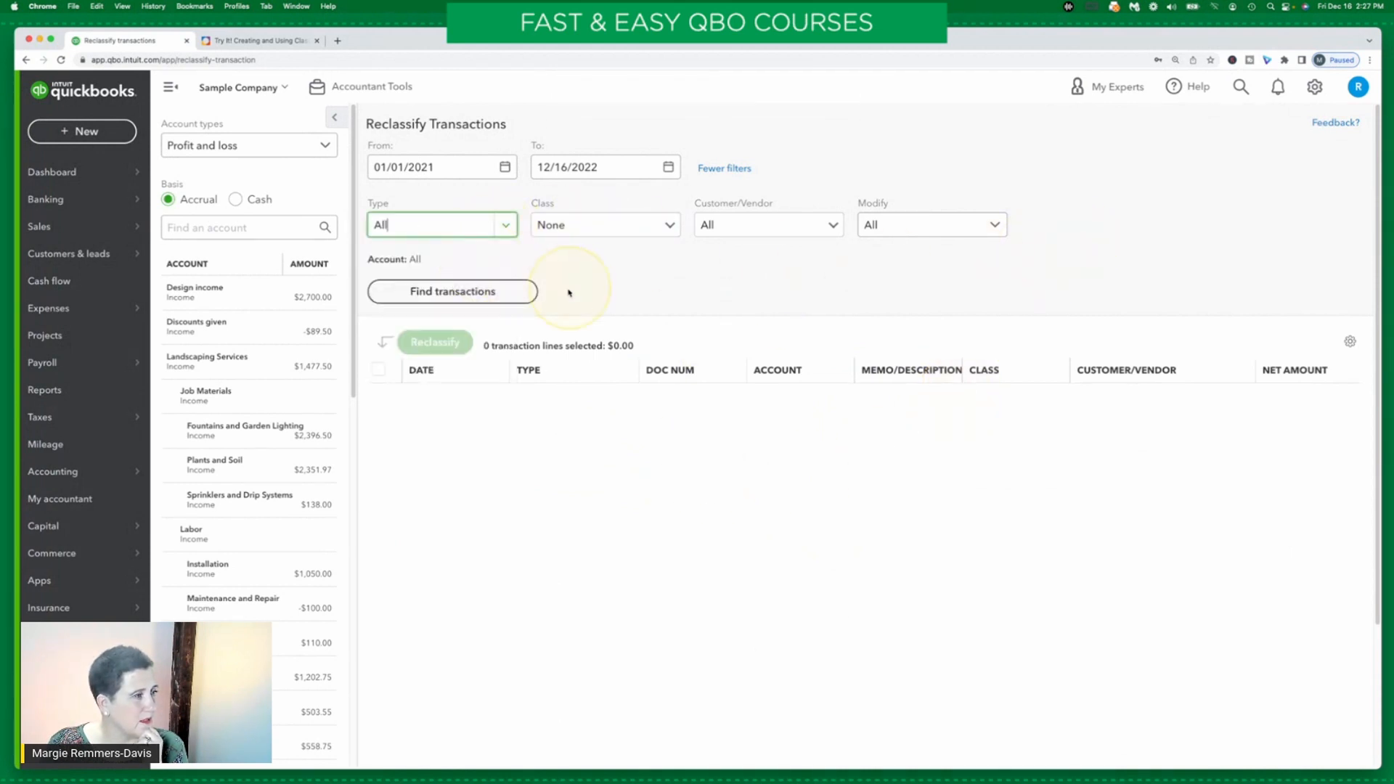
left_click(511, 294)
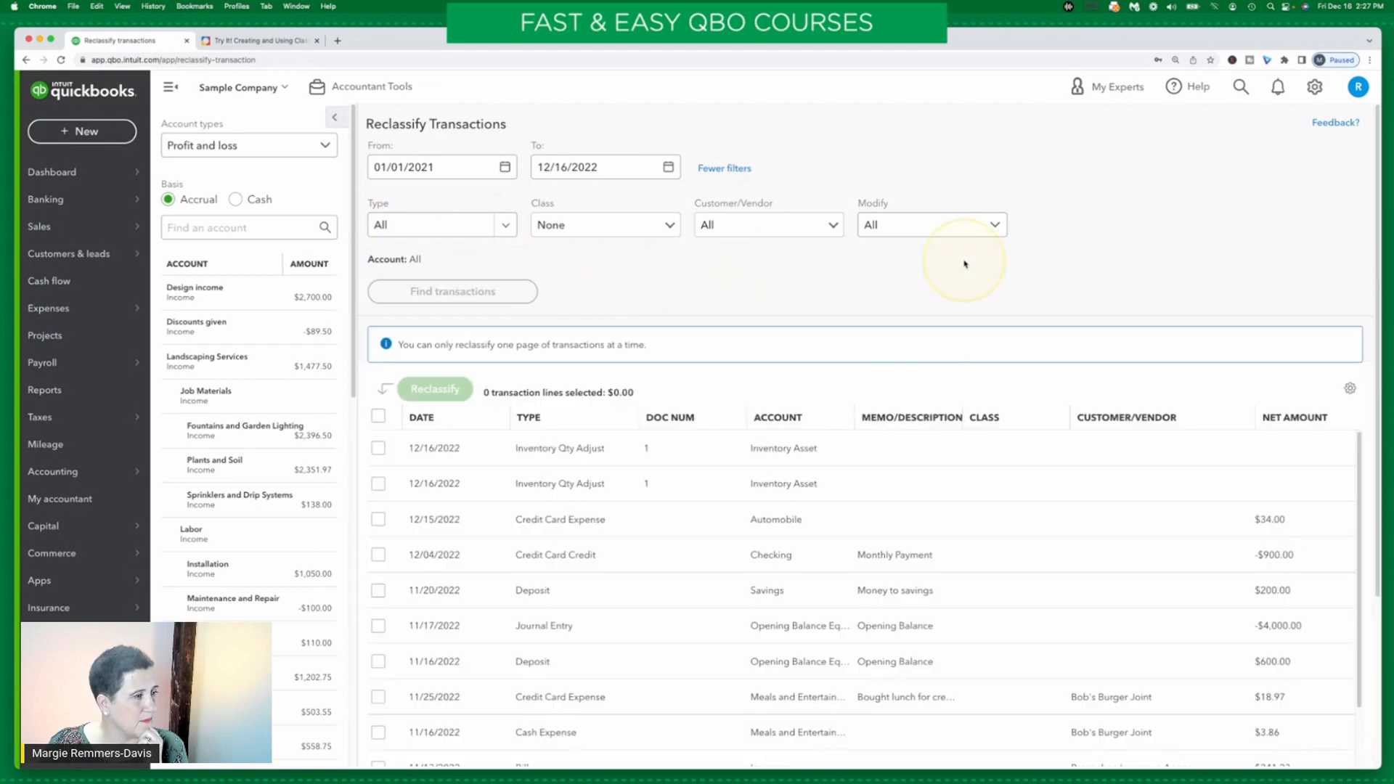
scroll(959, 416, "down", 4)
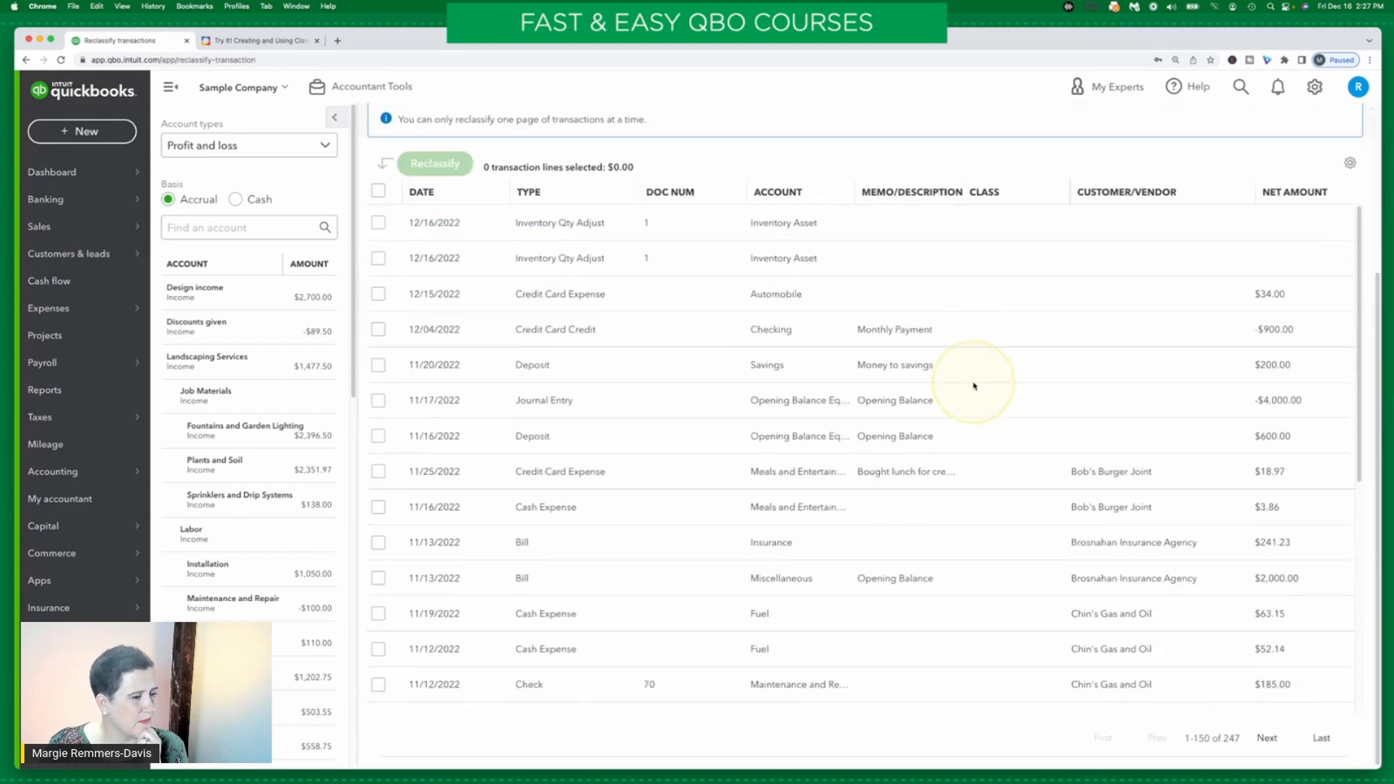
scroll(975, 386, "up", 4)
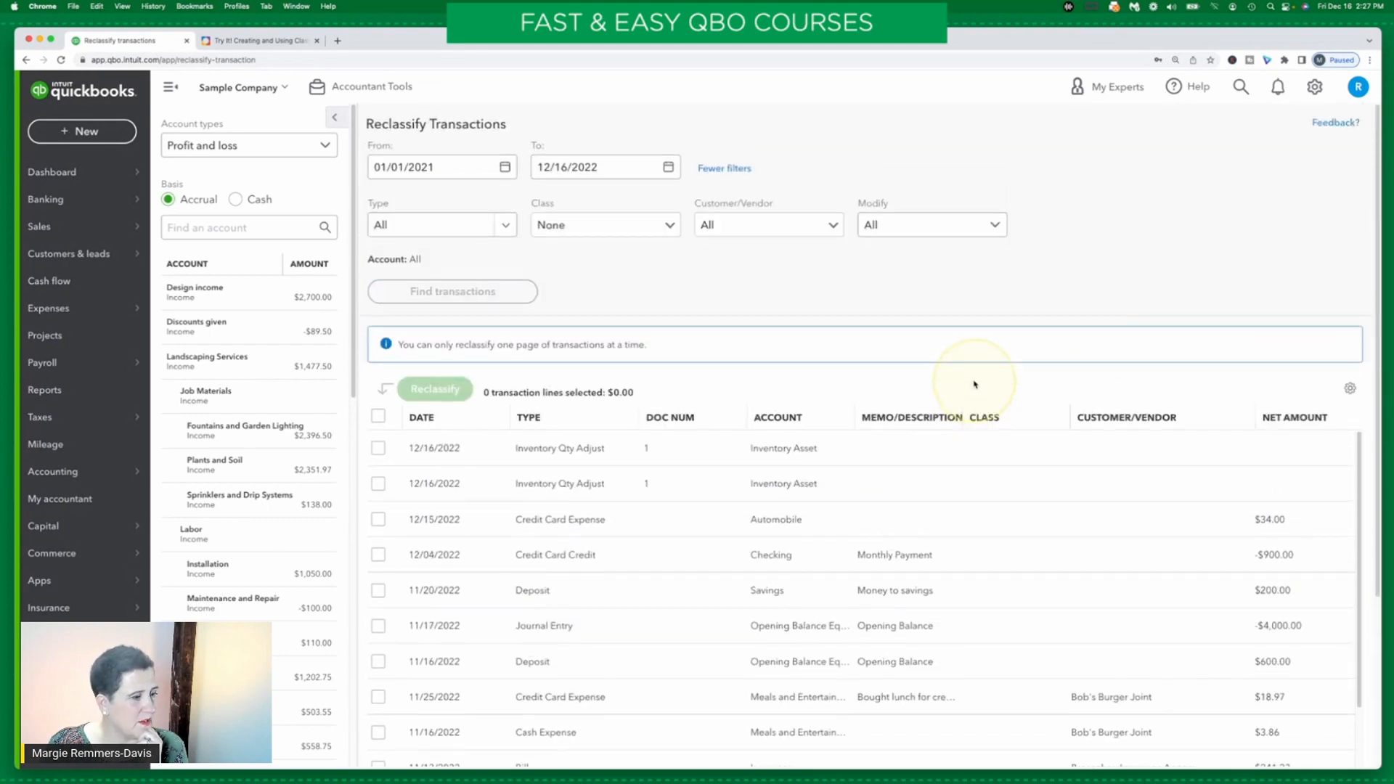
scroll(975, 385, "down", 3)
scroll(975, 385, "down", 1)
left_click(542, 258)
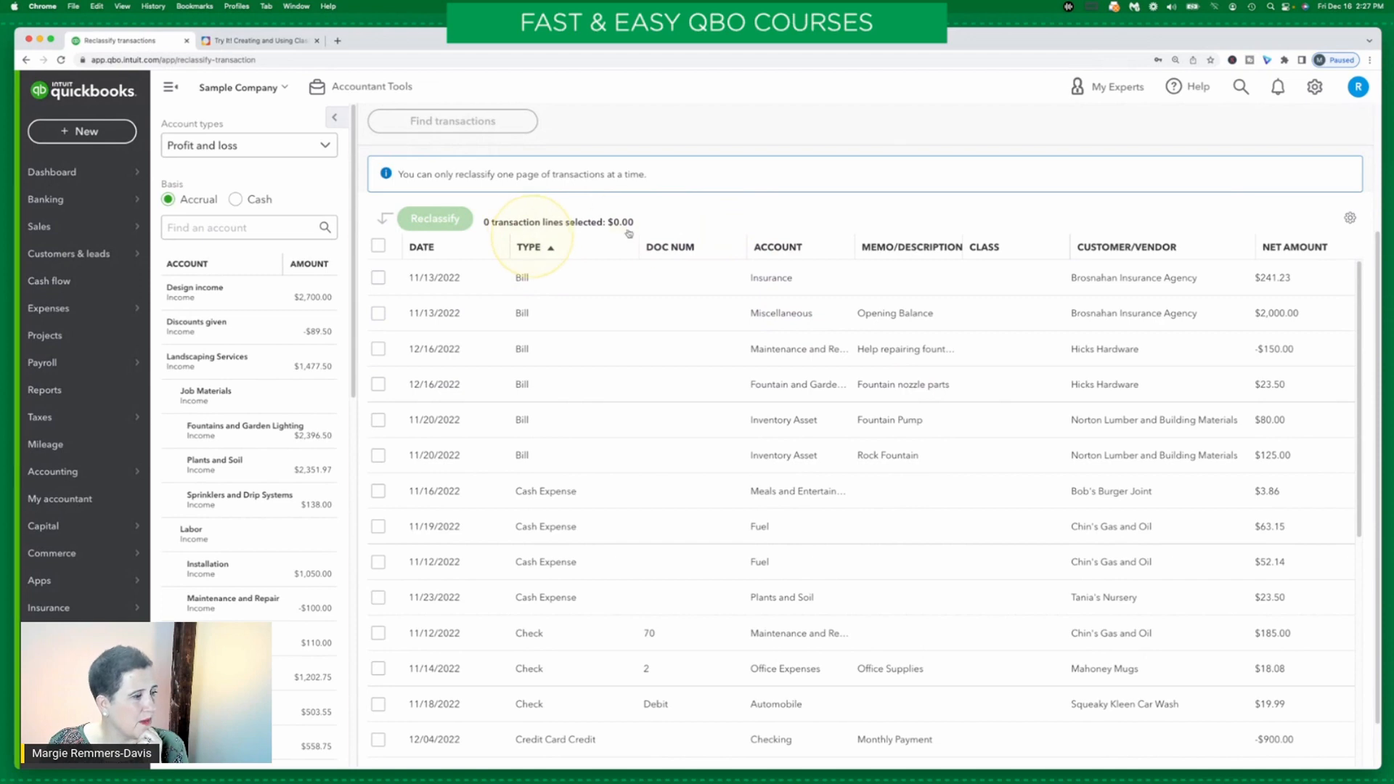
scroll(614, 458, "down", 8)
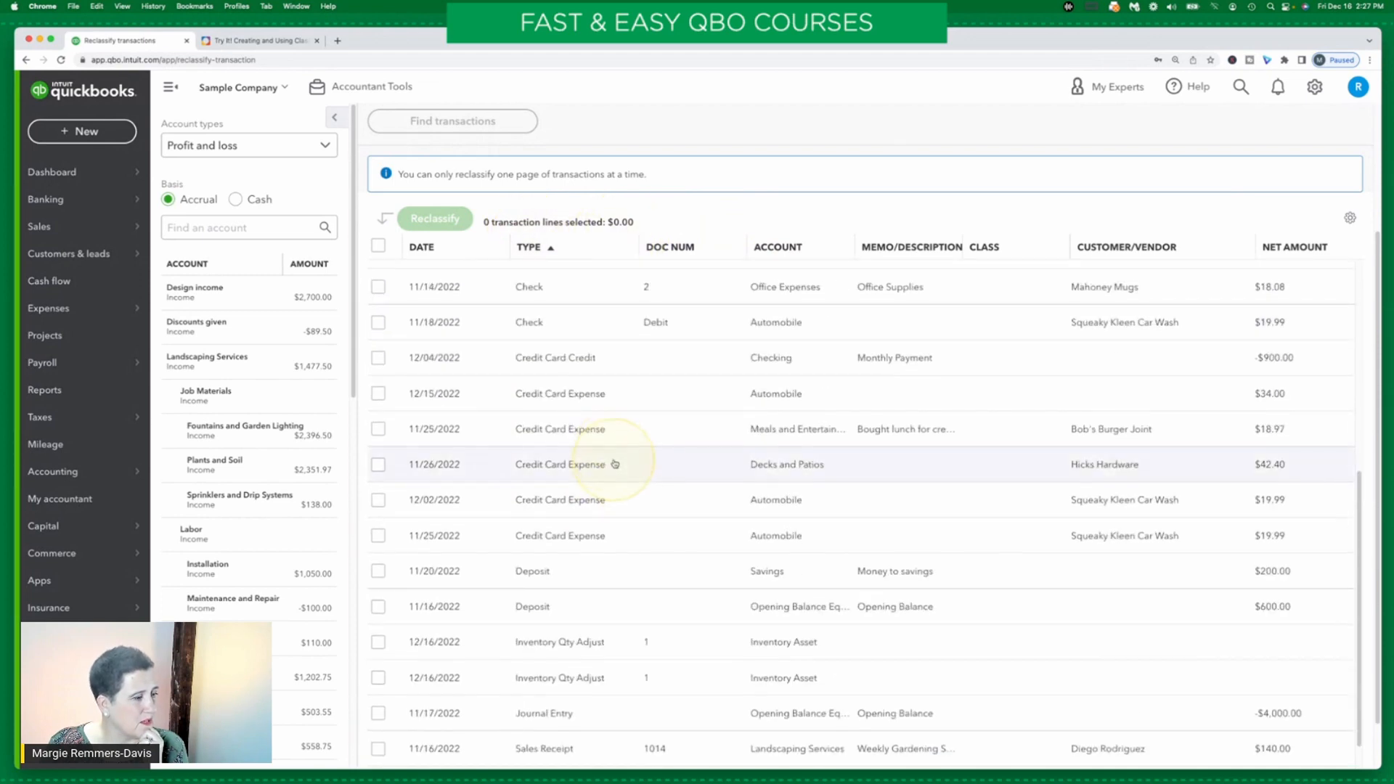
scroll(668, 416, "up", 8)
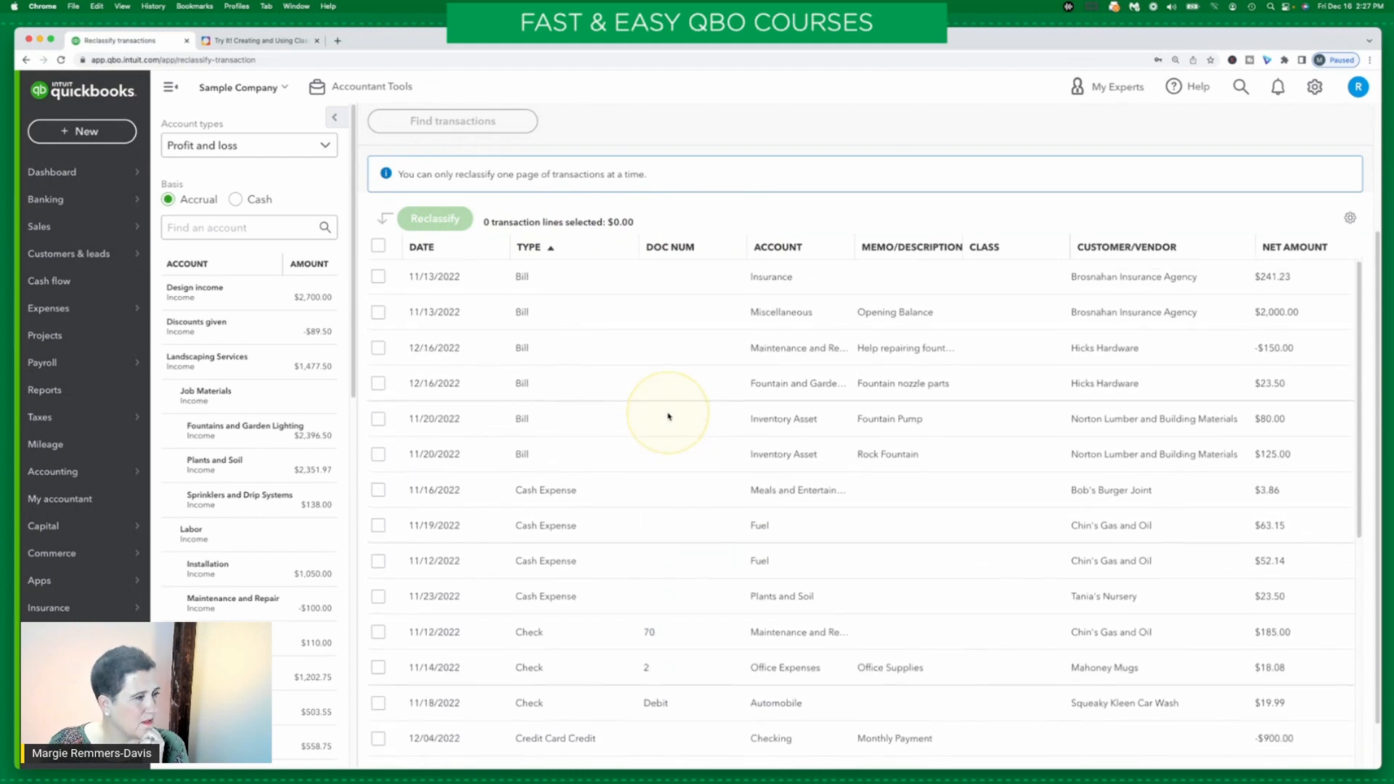
Select all six Bill lines in the list of transactions without a class
left_click(378, 278)
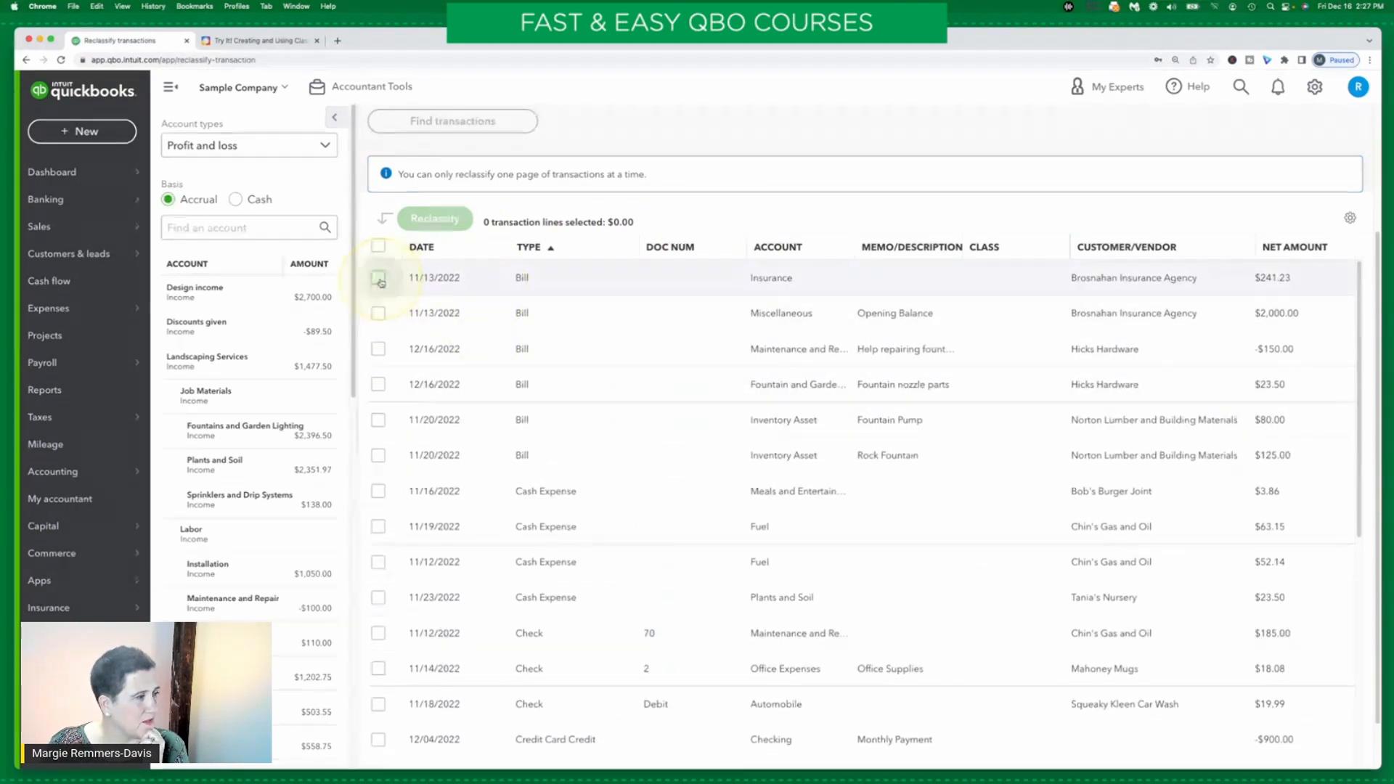
left_click(378, 313)
left_click(385, 383)
left_click(378, 351)
left_click(377, 423)
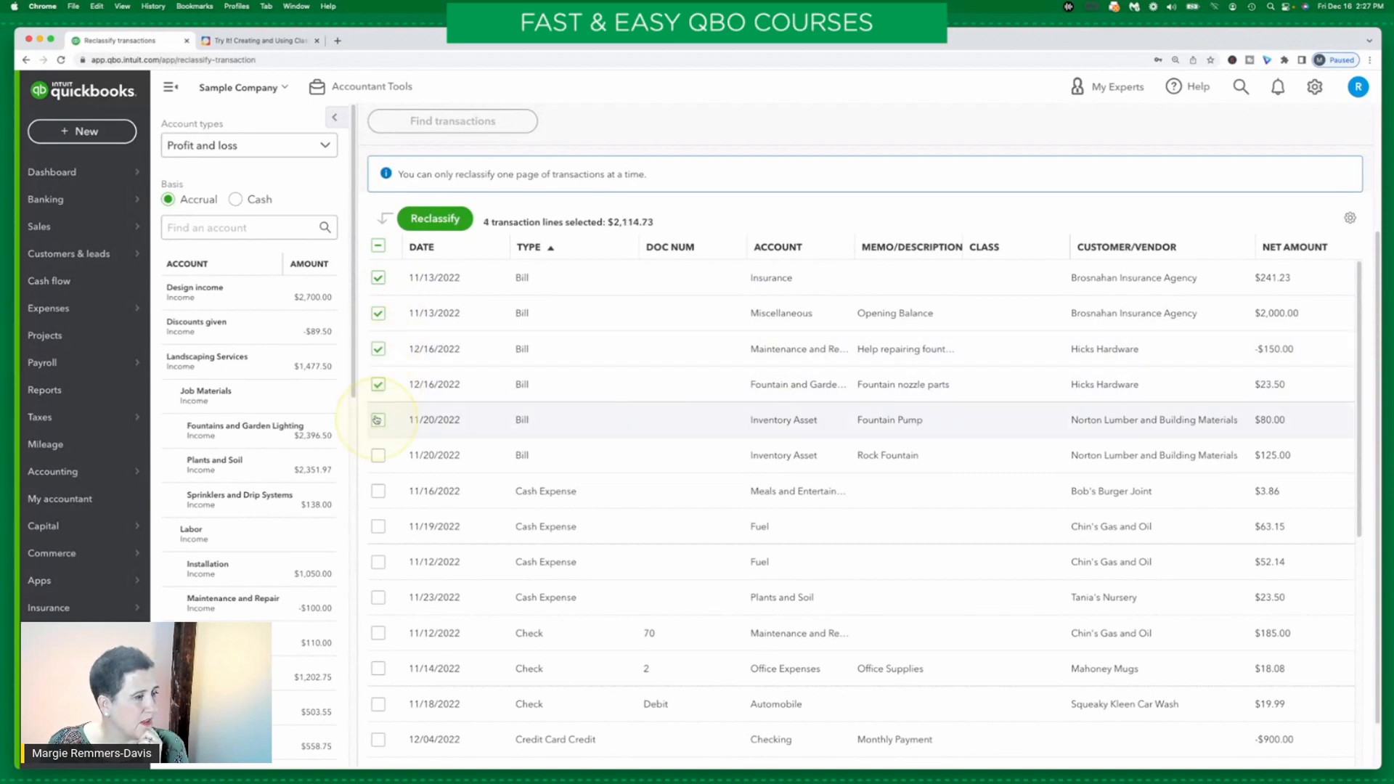
left_click(379, 456)
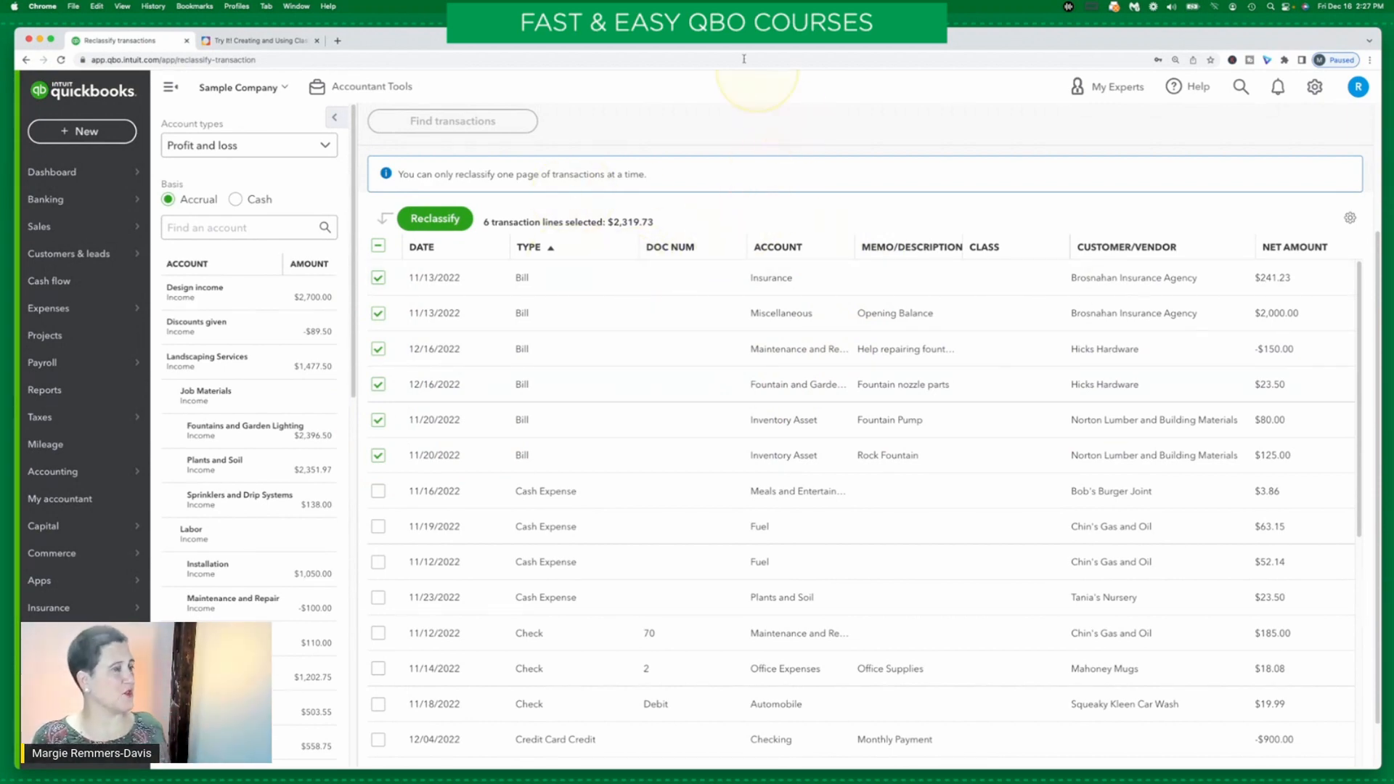
Switch to the exercise page and review Steps 9 through 13, including the note on transactions without a class
left_click(265, 41)
scroll(1121, 383, "down", 3)
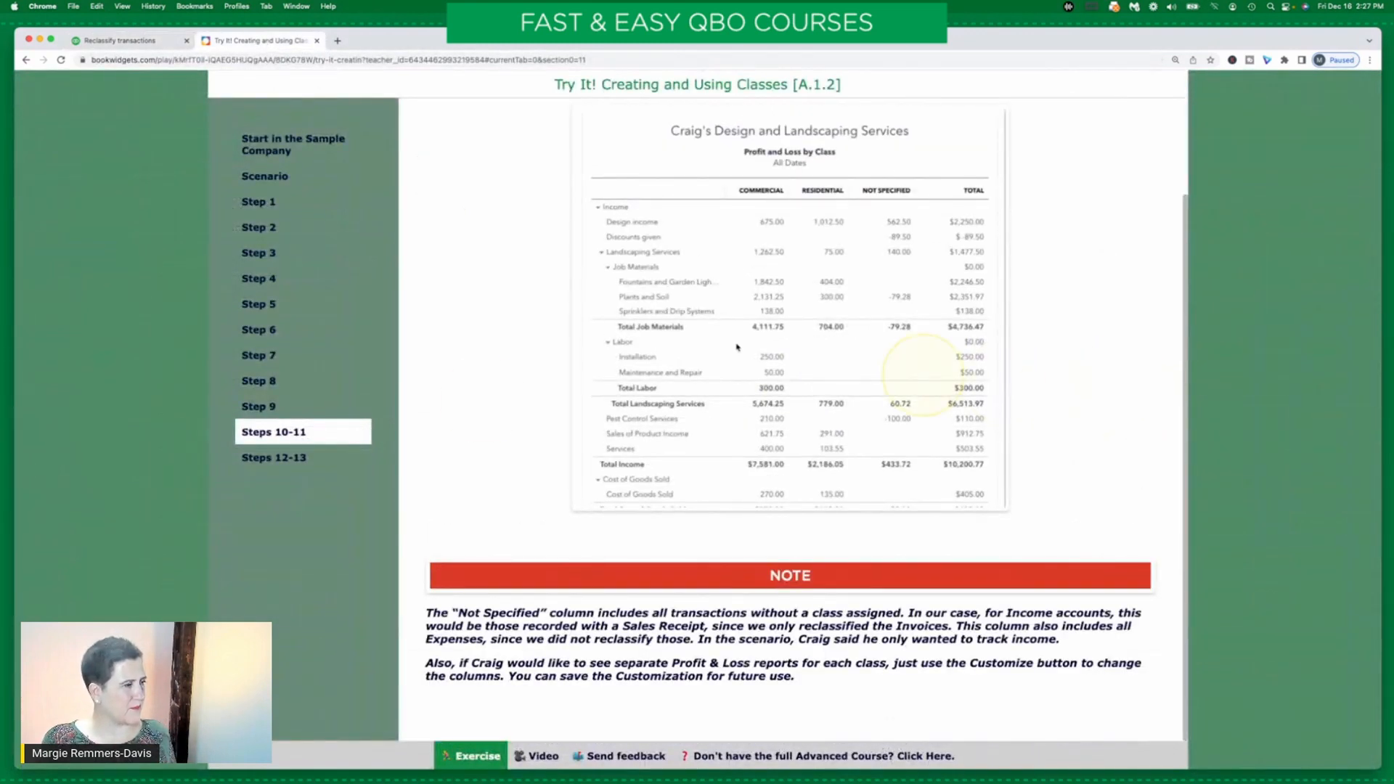
left_click(304, 459)
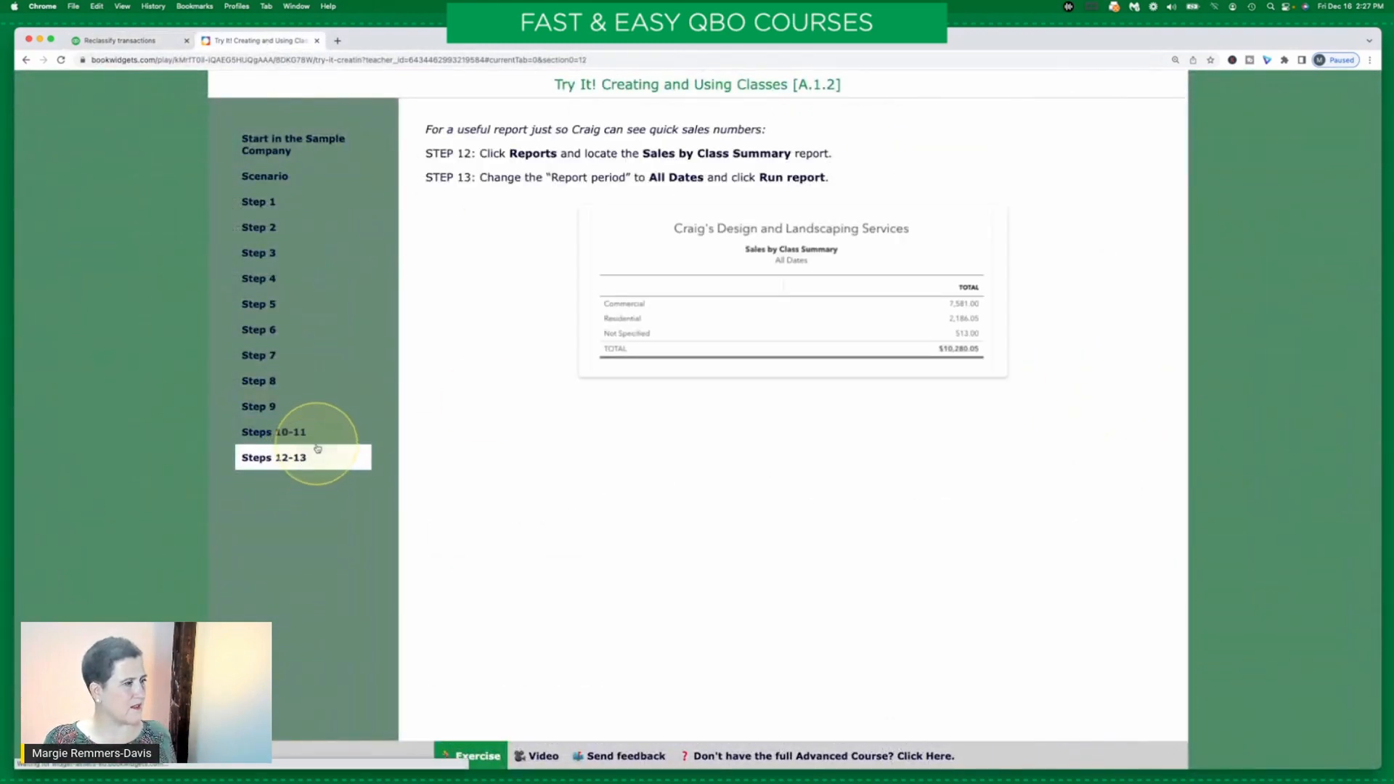
left_click(294, 433)
left_click(293, 408)
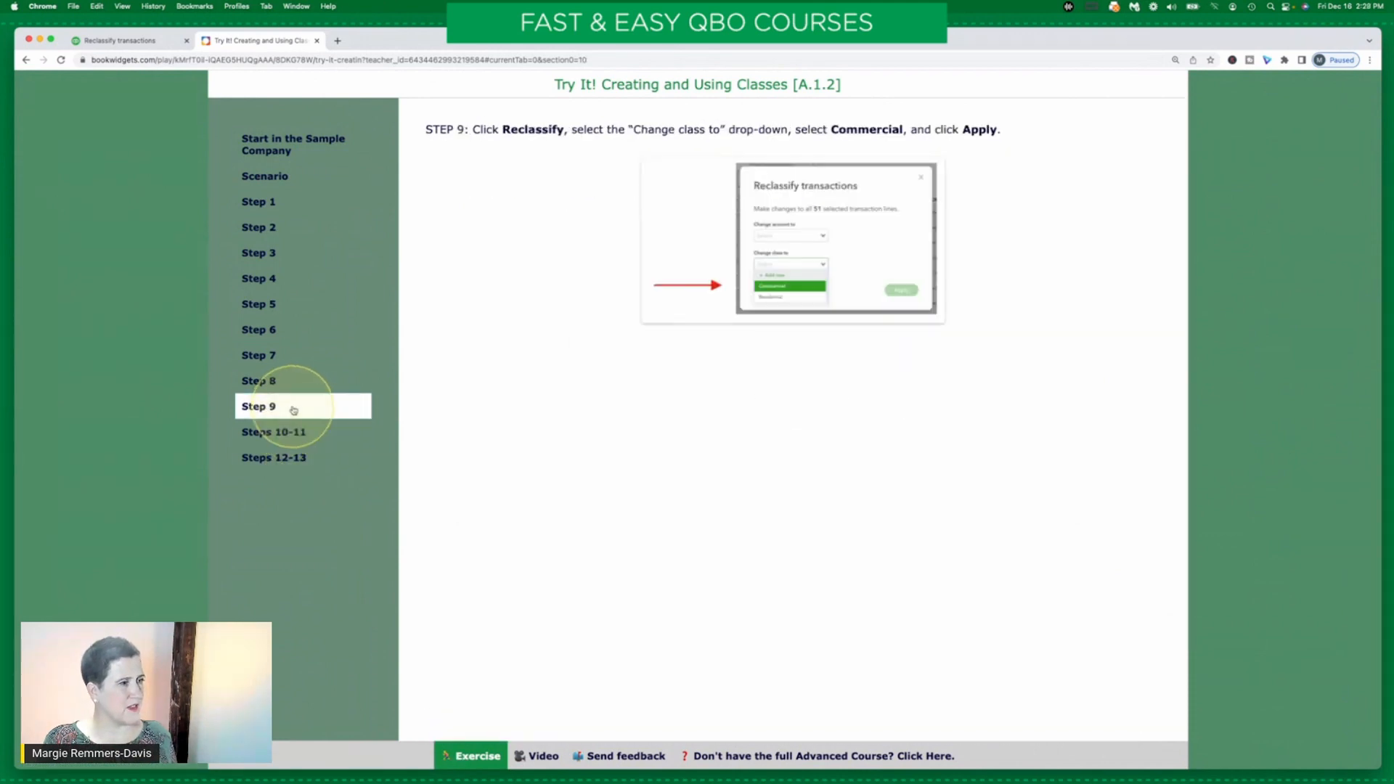
left_click(294, 432)
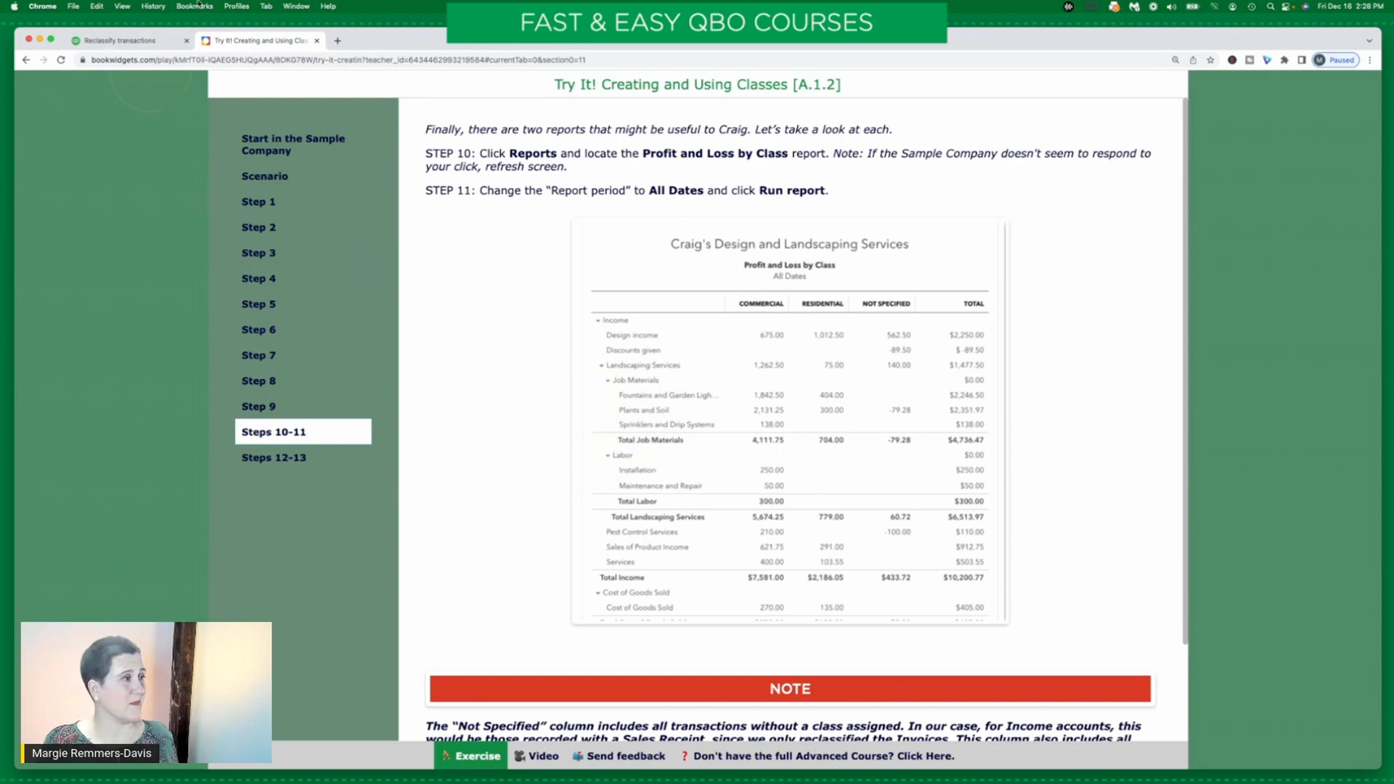
Return to QuickBooks and reclassify the selected bill lines to the Commercial class
left_click(120, 41)
left_click(433, 217)
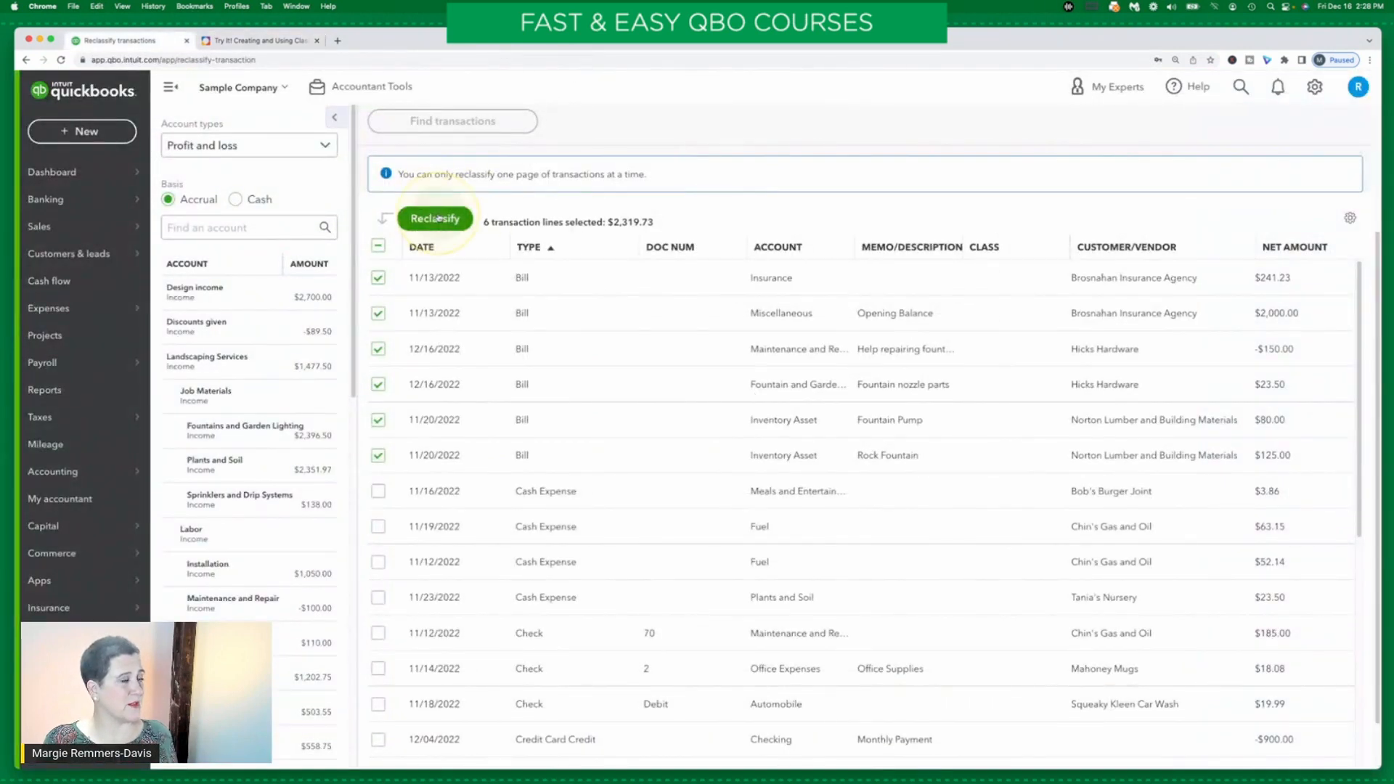
left_click(670, 478)
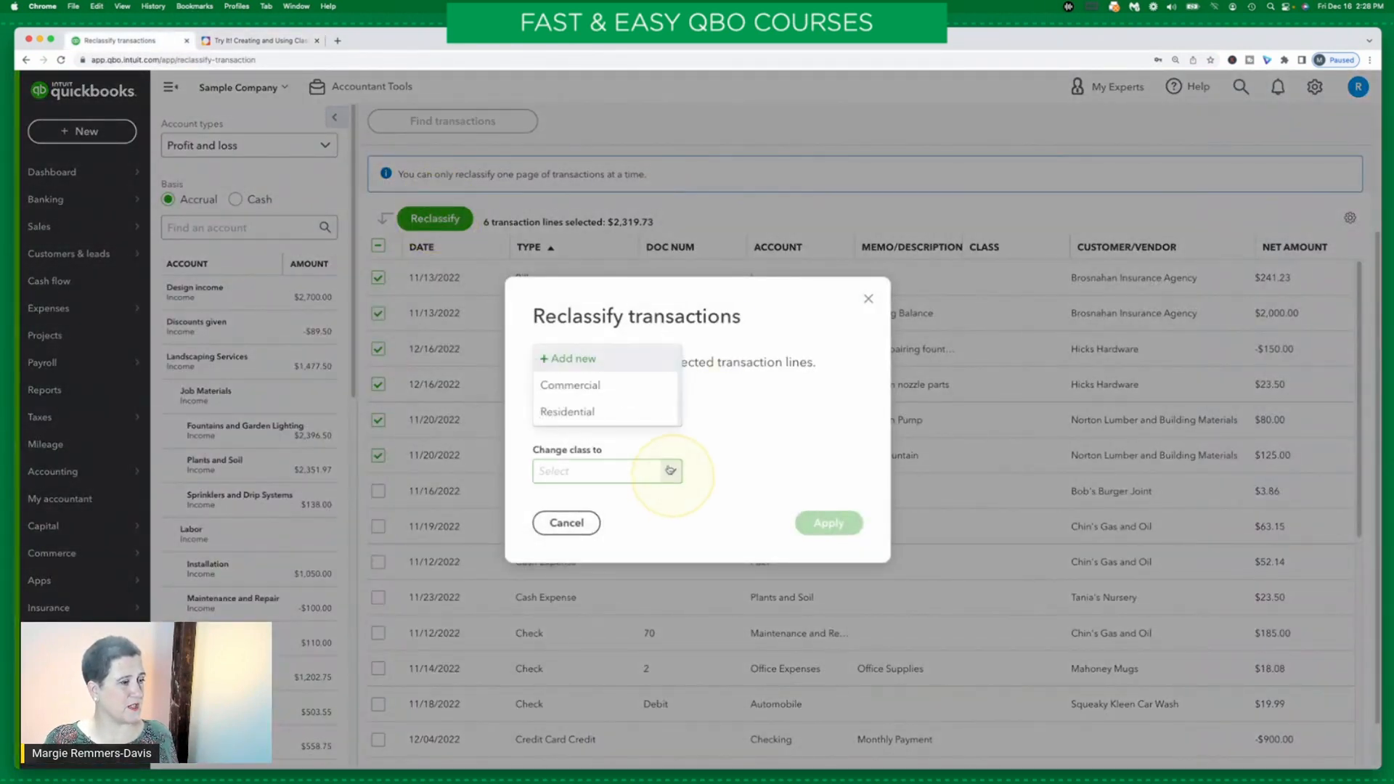
left_click(634, 383)
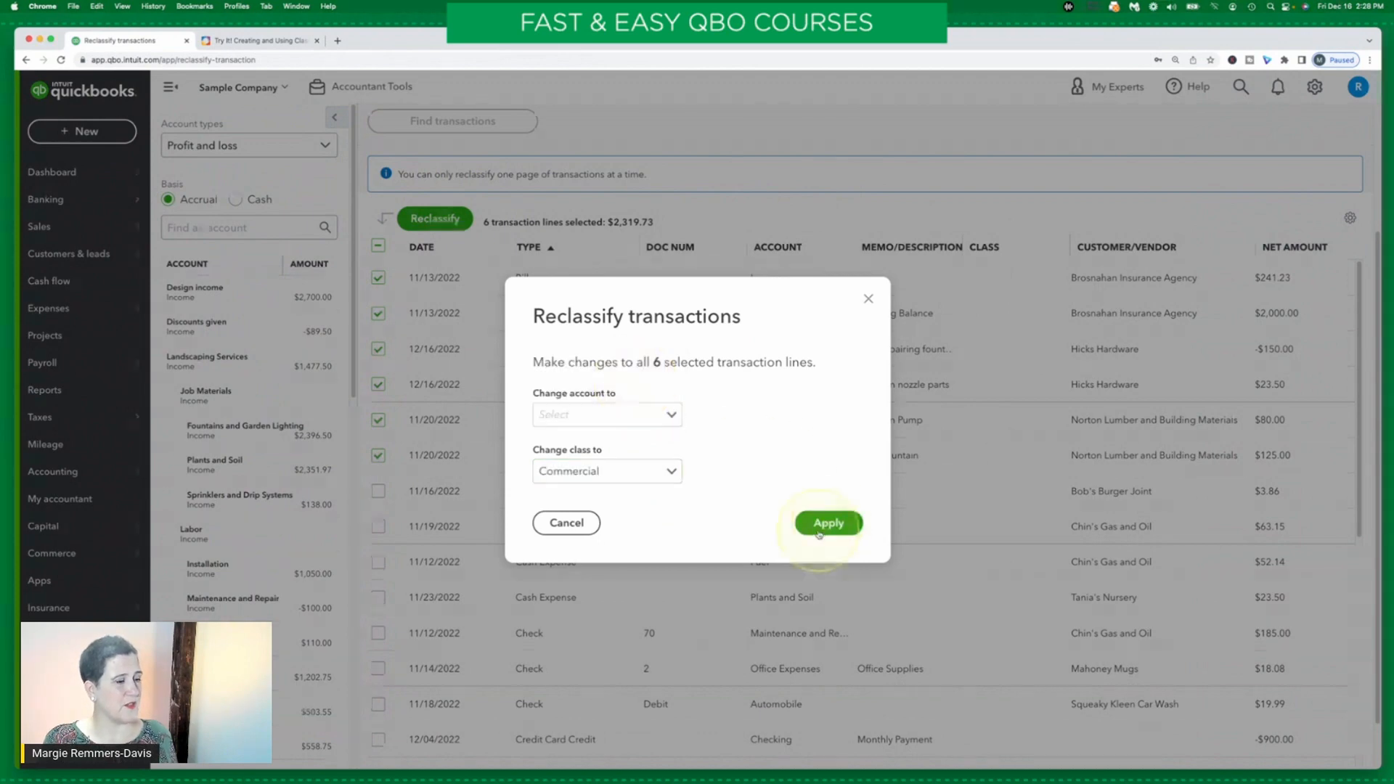
left_click(831, 522)
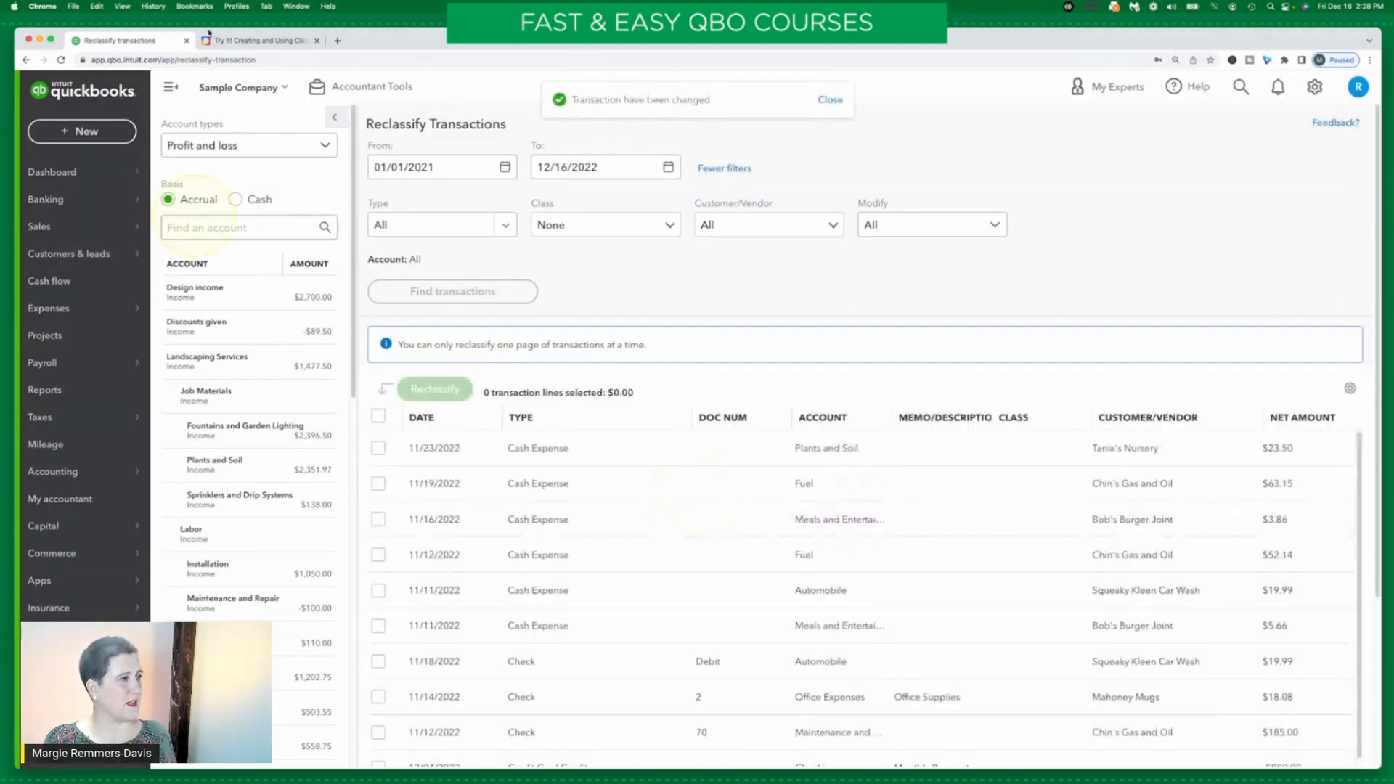
Switch to the exercise page and reread Step 9 and Steps 10-11 on the Profit and Loss by Class report
left_click(276, 45)
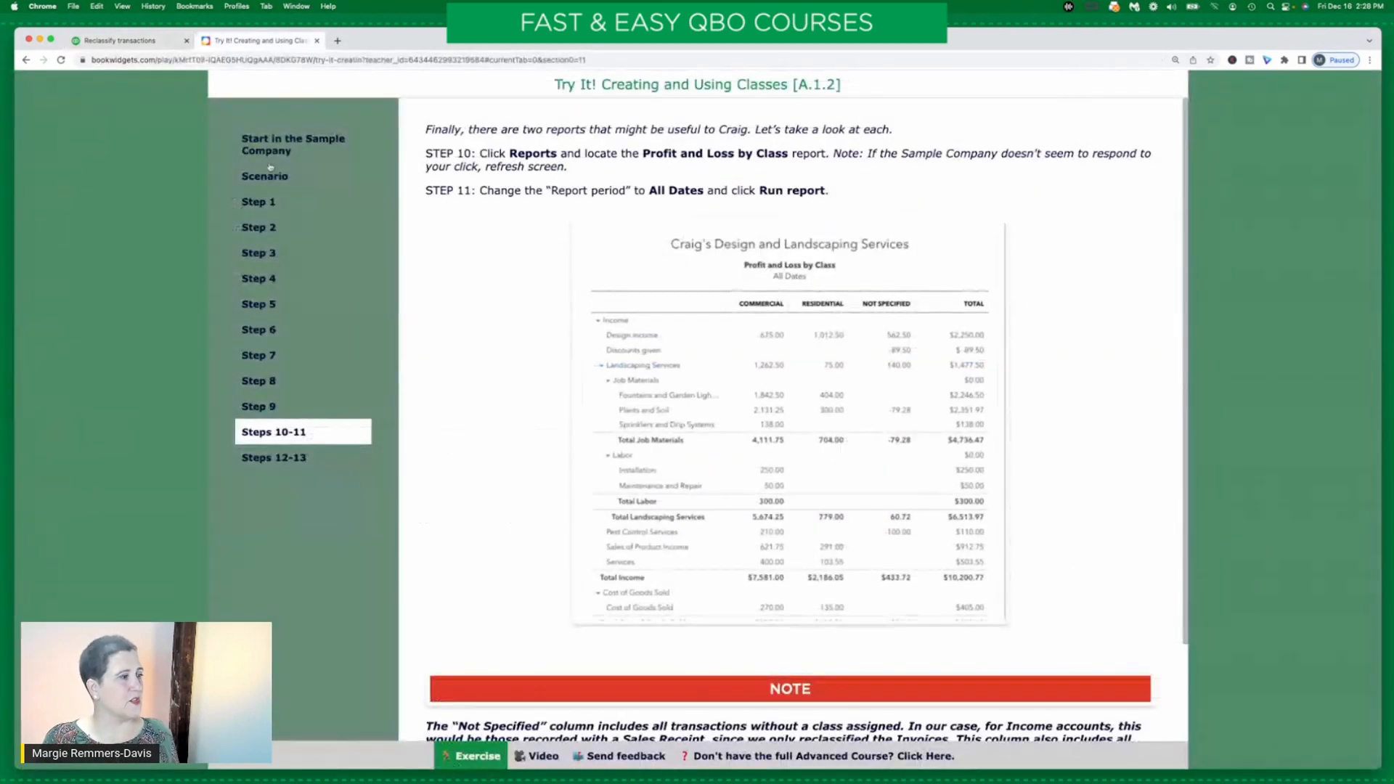
left_click(259, 430)
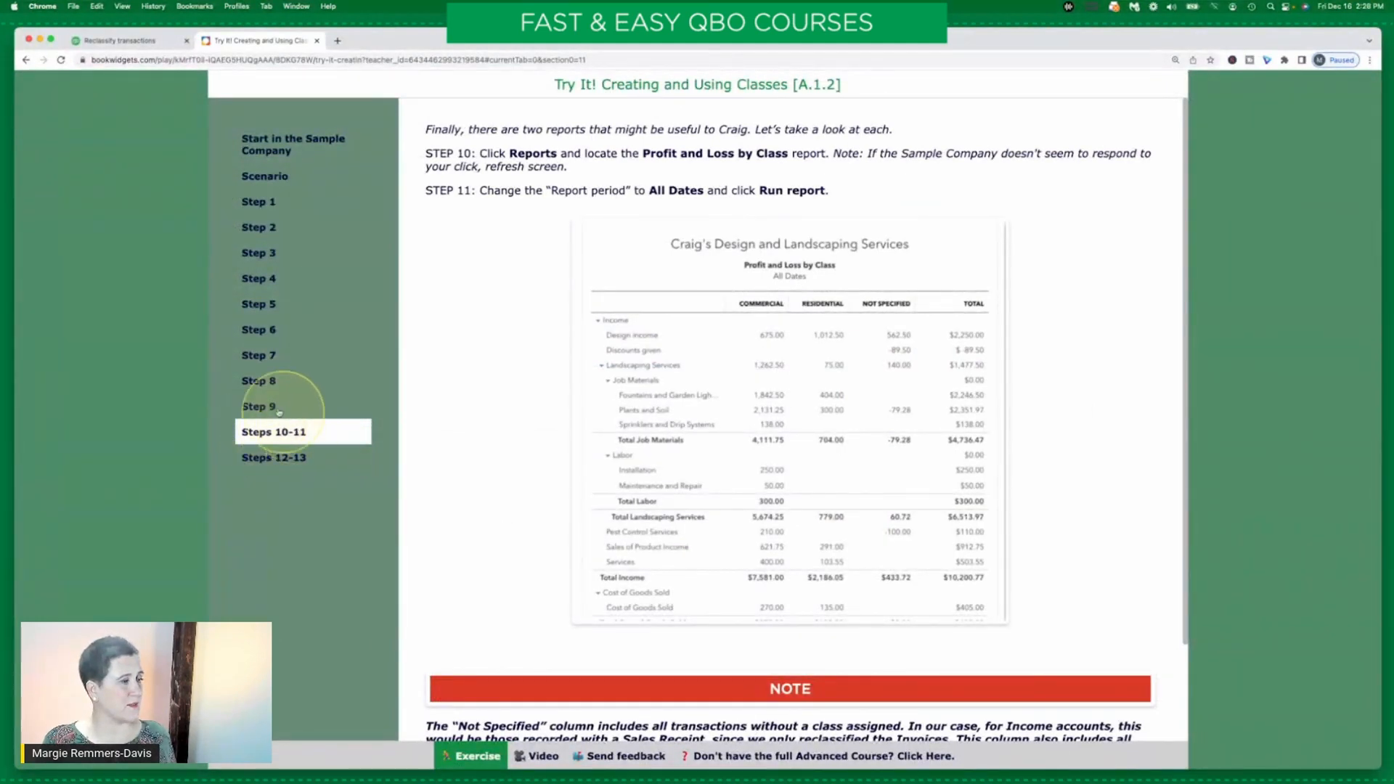
left_click(276, 411)
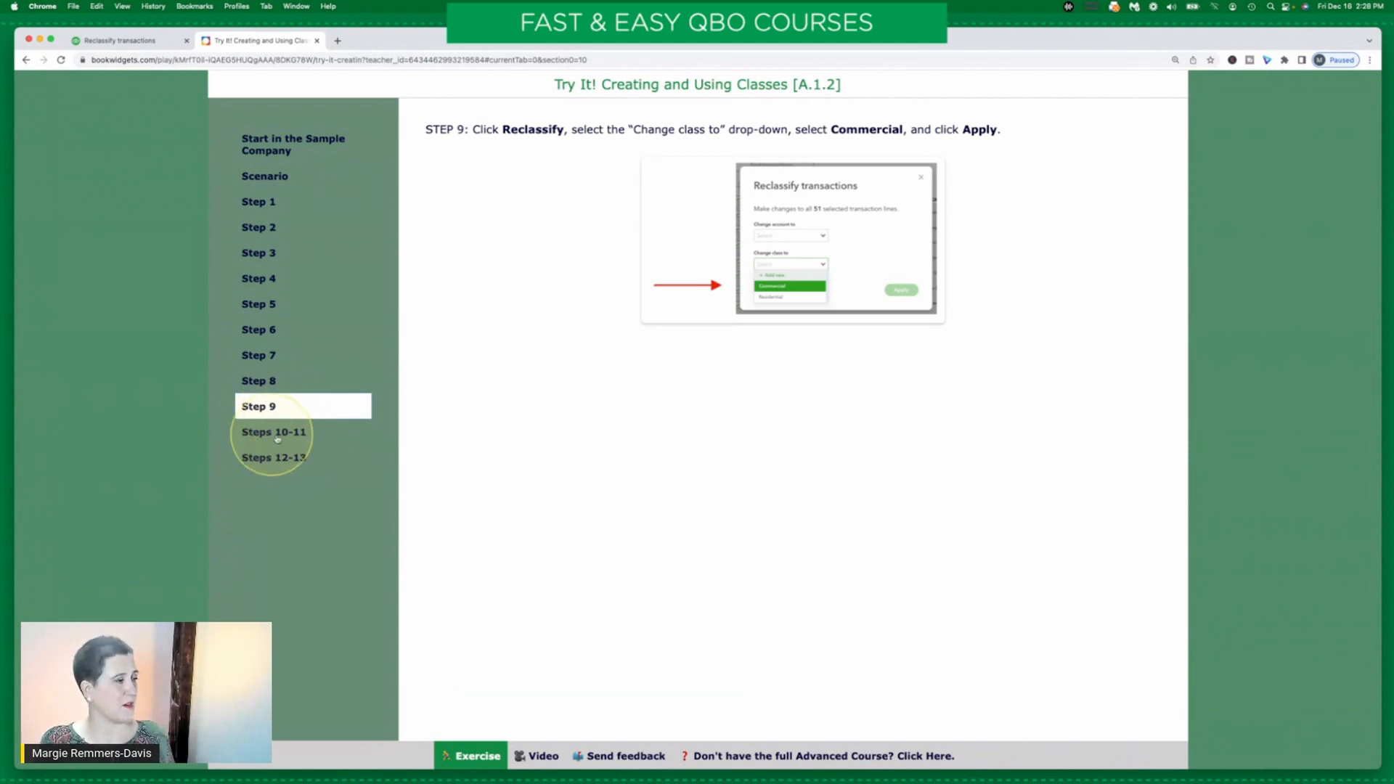
left_click(288, 436)
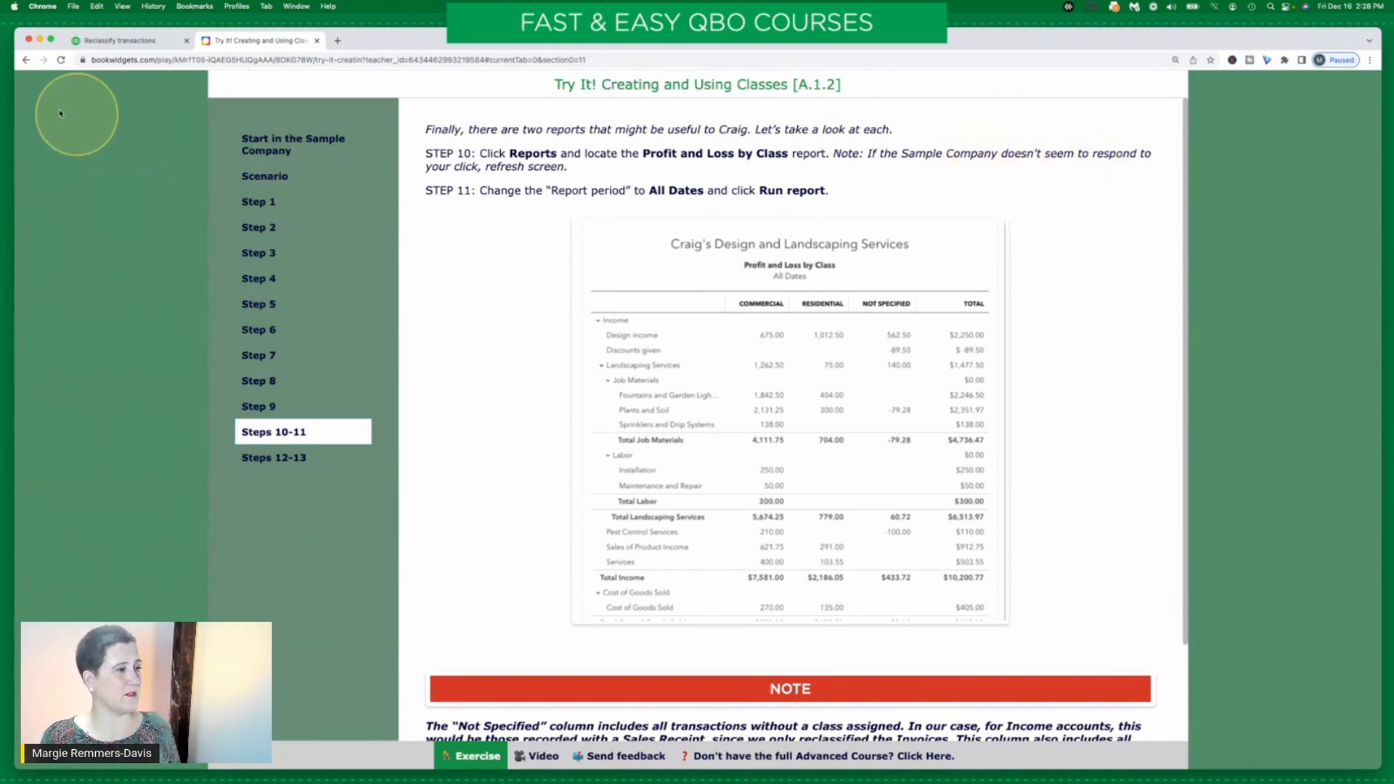
Return to QuickBooks and open the Profit and Loss by Class report from the standard reports
left_click(143, 40)
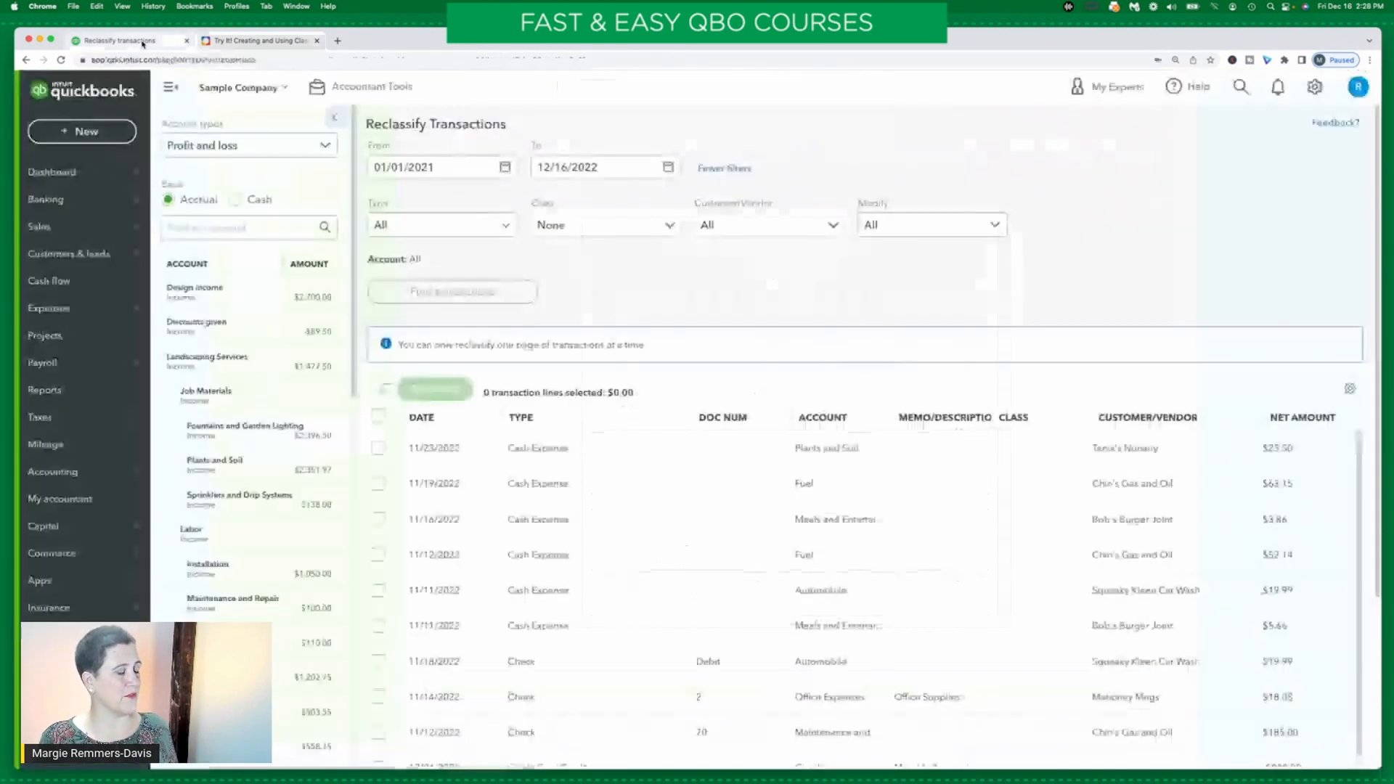
left_click(42, 393)
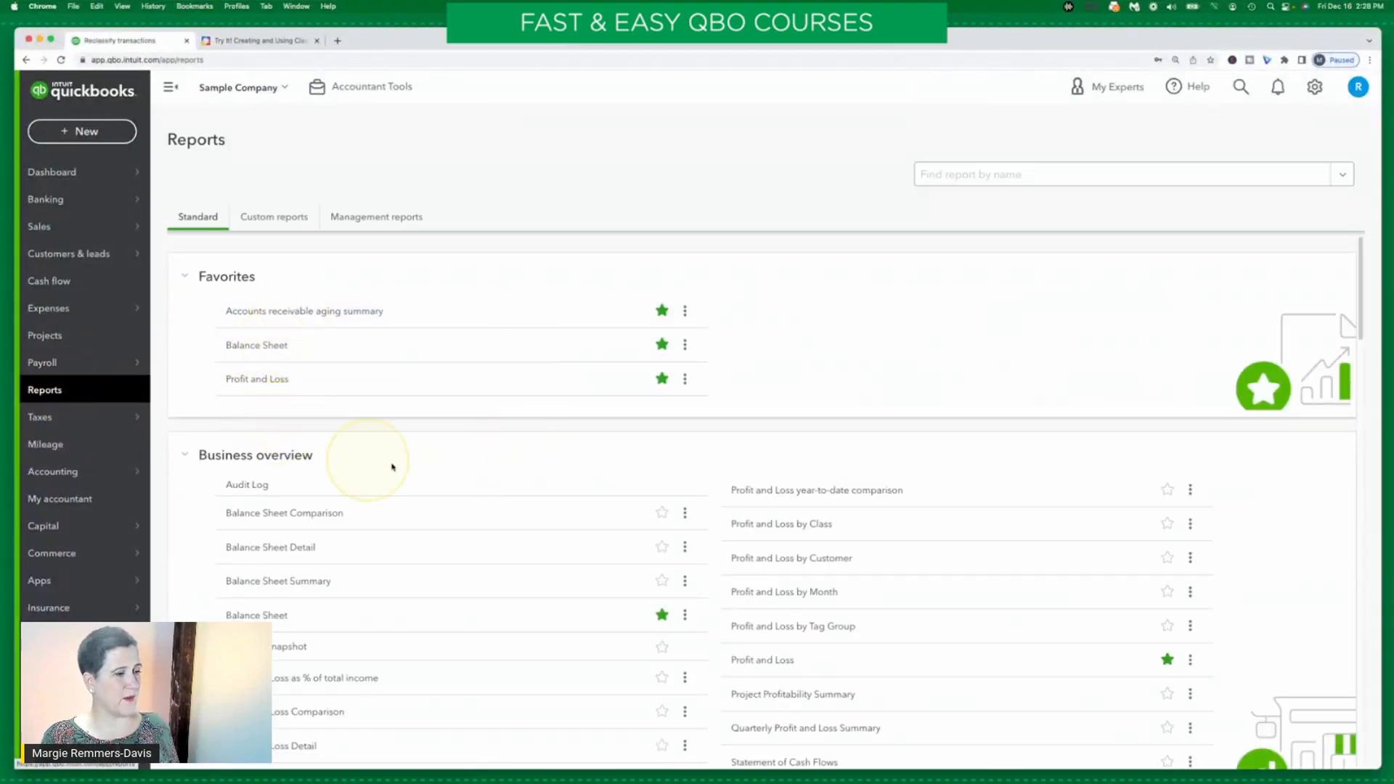
left_click(797, 526)
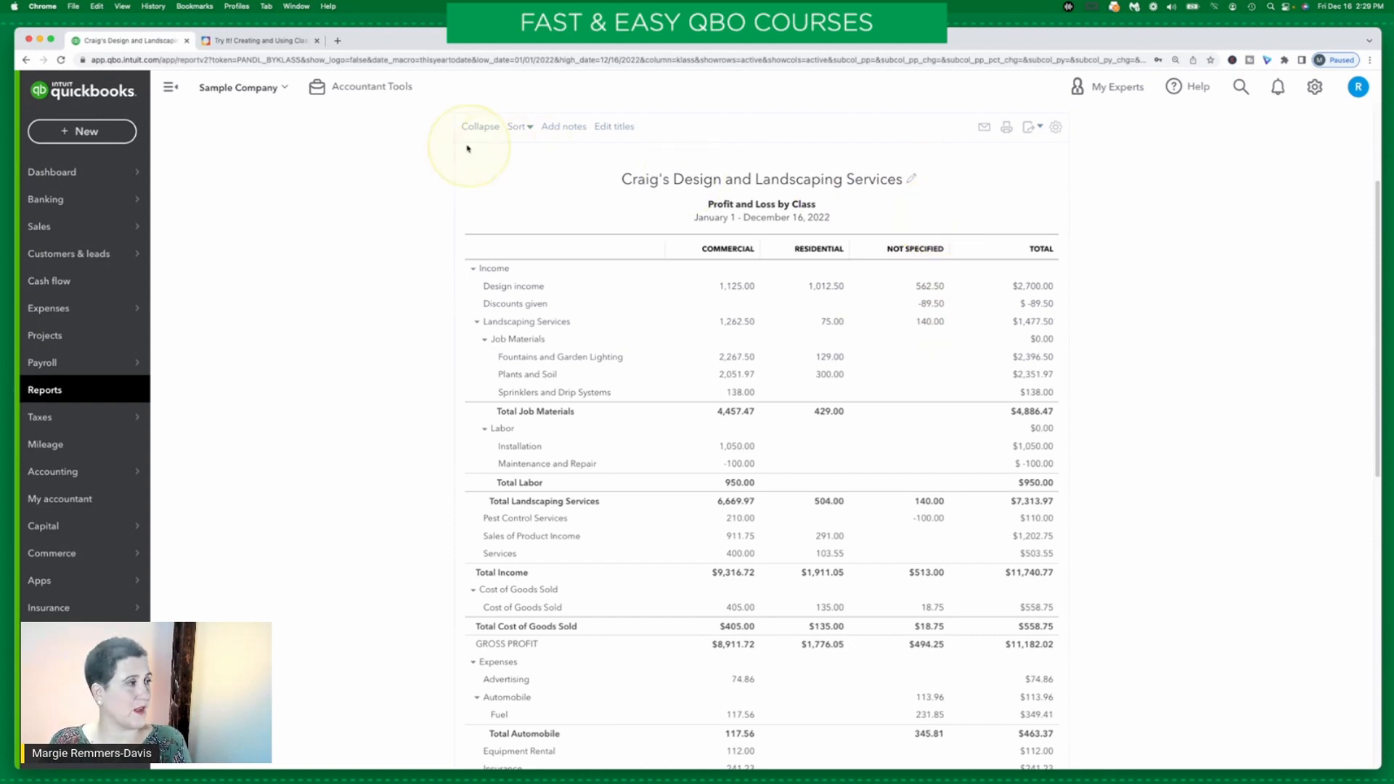
Switch to the exercise page and read the note on the Not Specified column and Steps 12-13 on the Sales by Class Summary report
left_click(246, 42)
scroll(1088, 385, "down", 5)
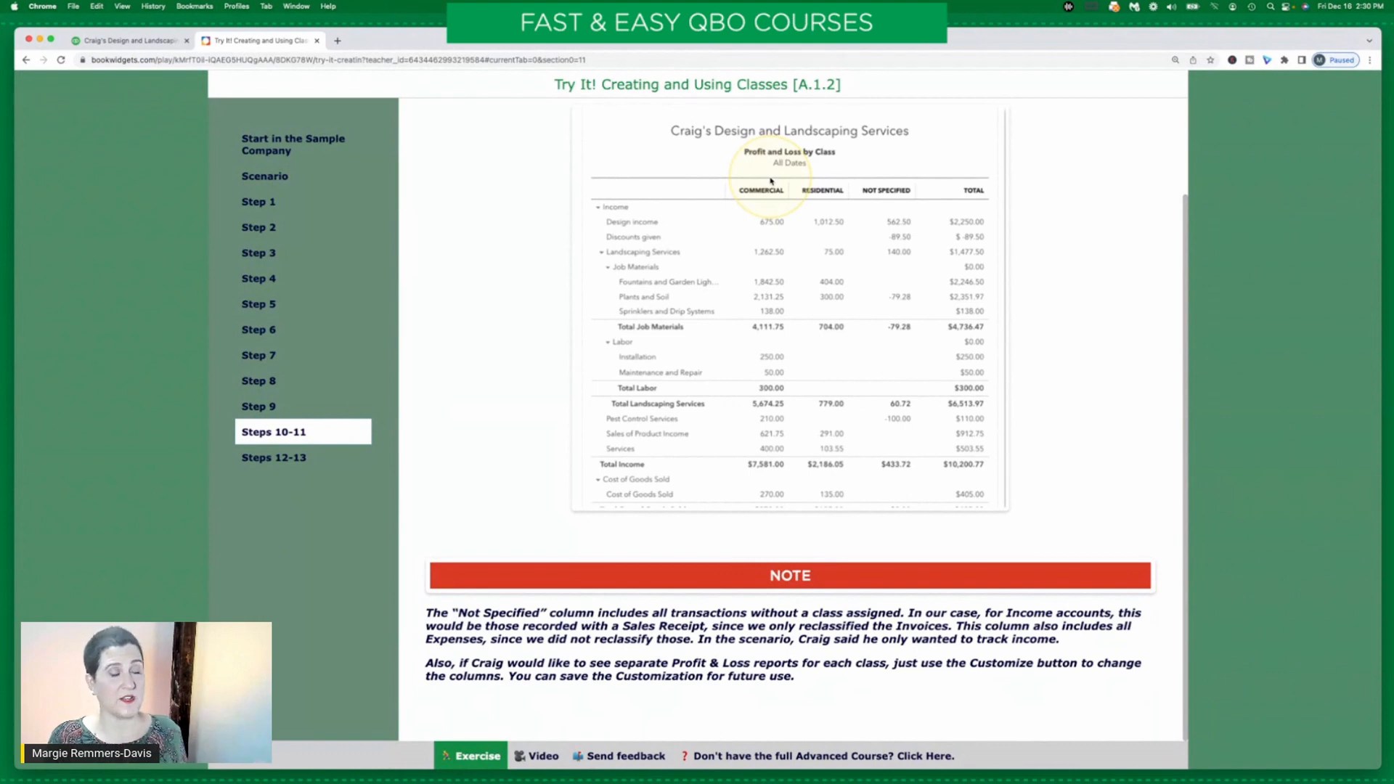
left_click(281, 462)
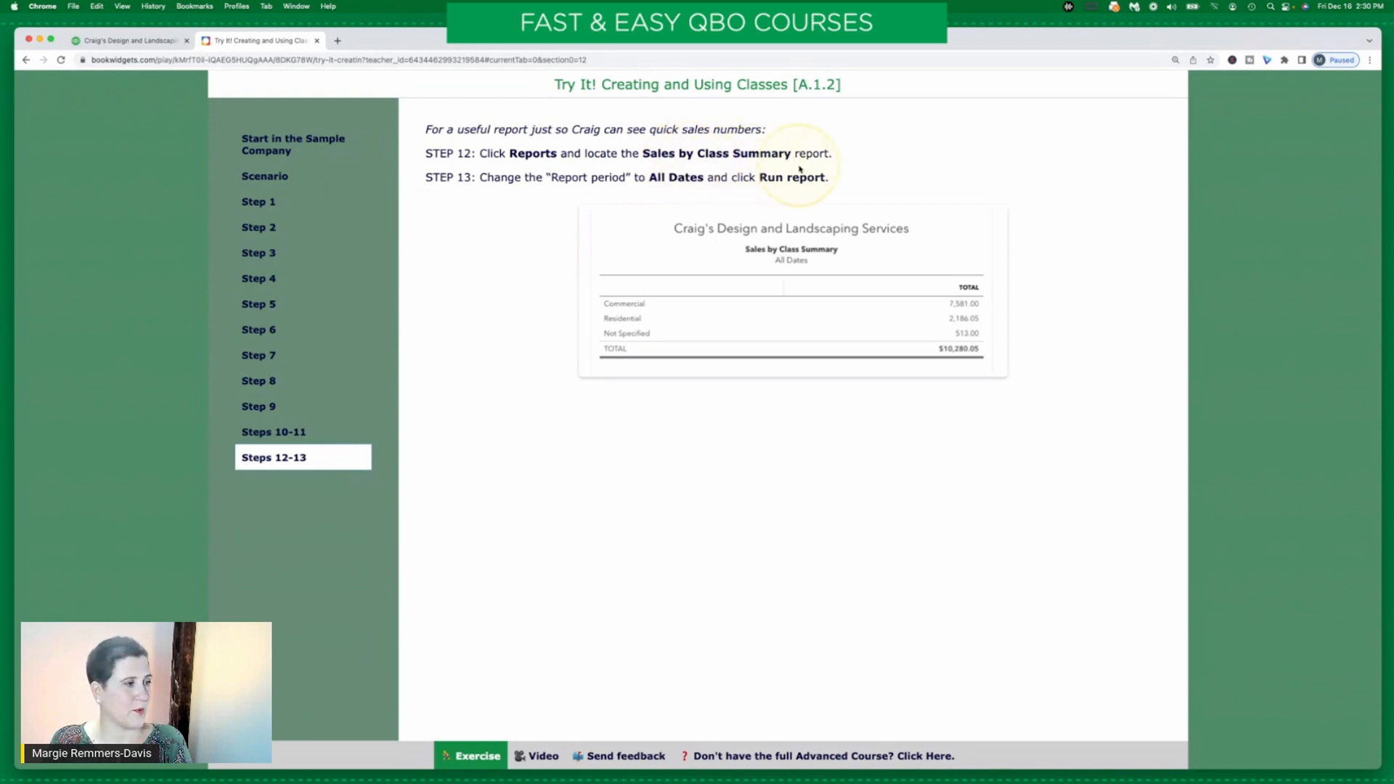
Return to QuickBooks, go back to the report list, search for "sales by" and open the Sales by Class Summary report
left_click(123, 40)
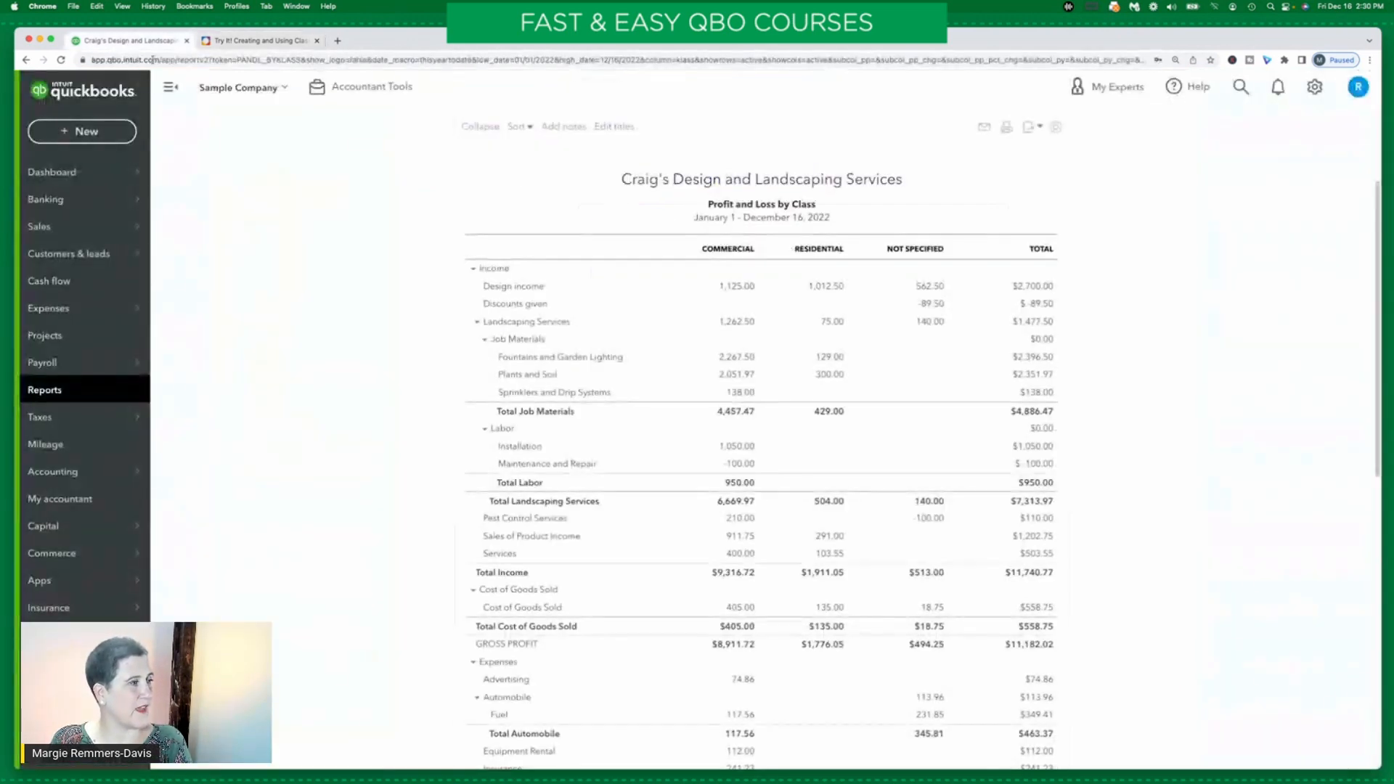
scroll(291, 306, "up", 5)
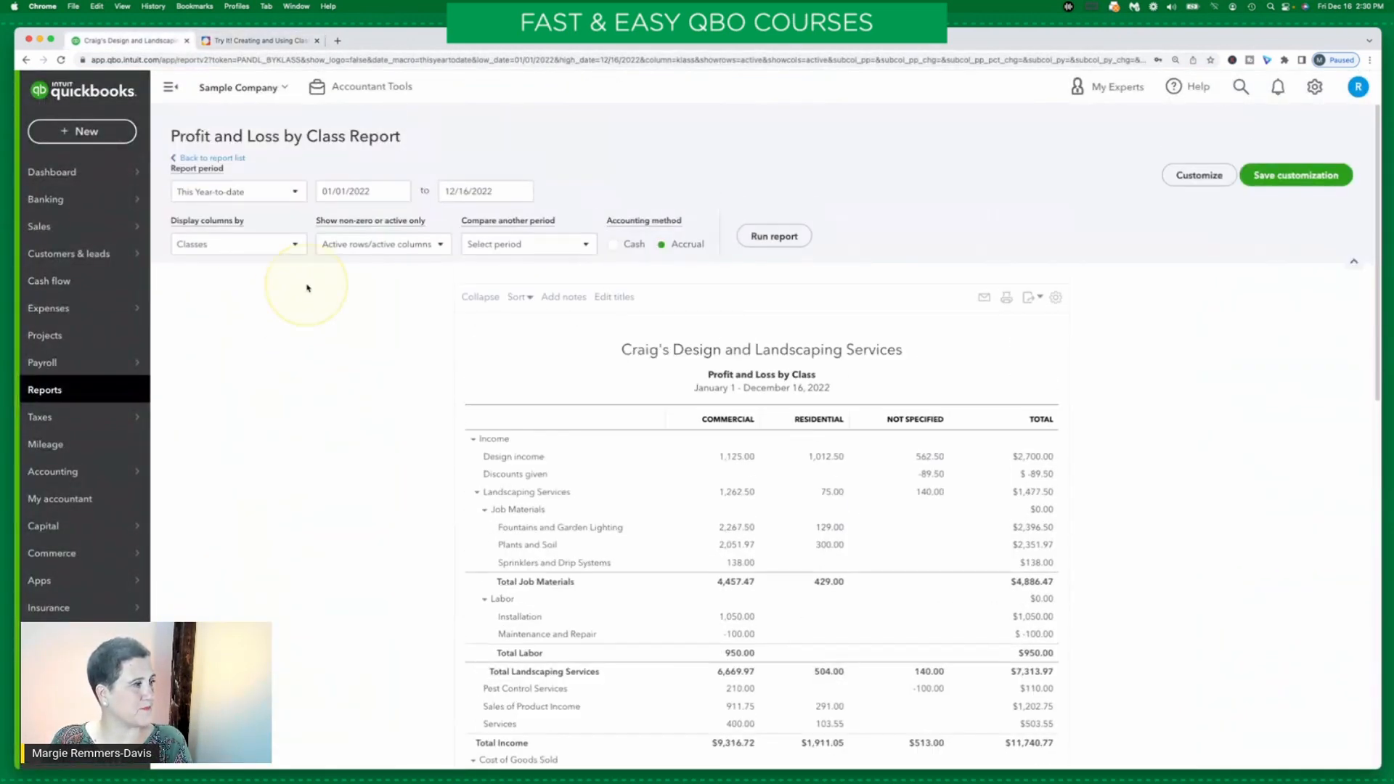
left_click(229, 158)
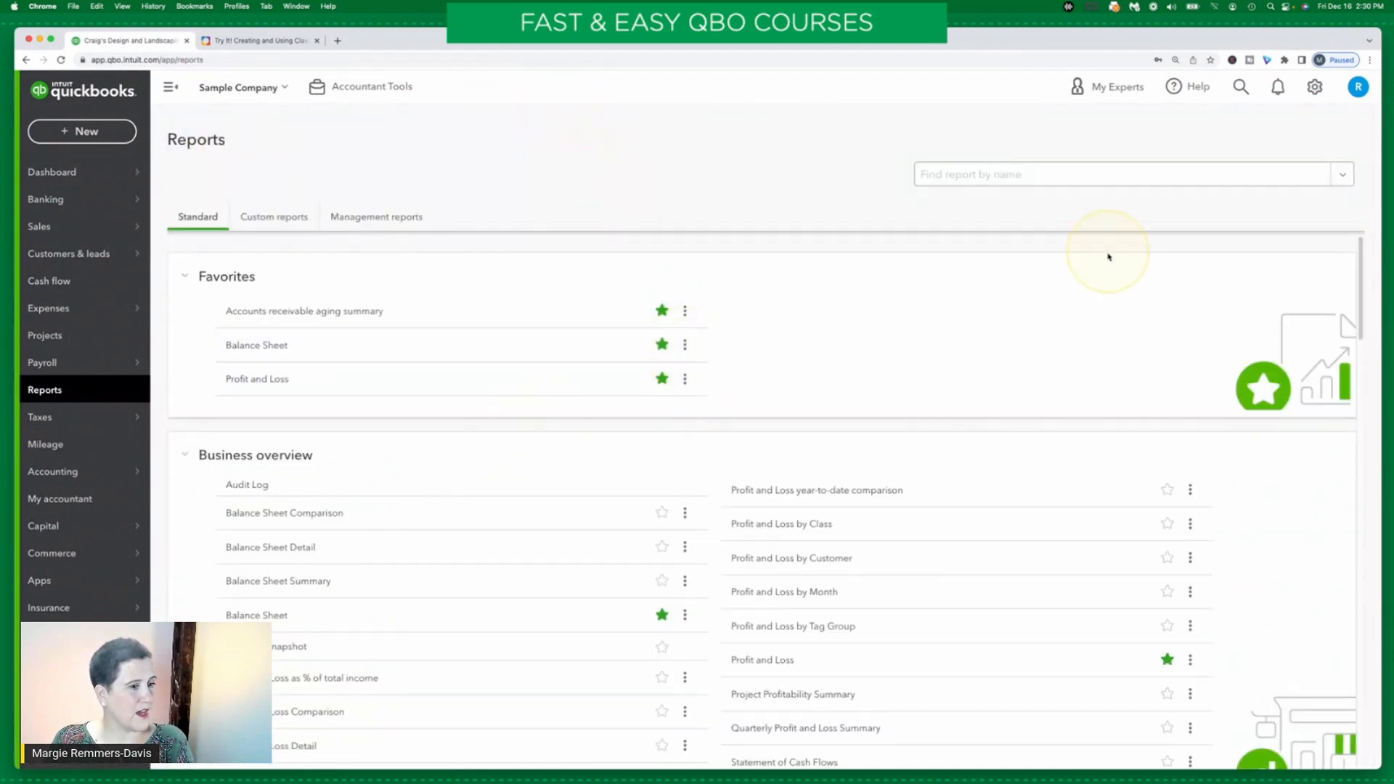
left_click(1062, 181)
type("sales by")
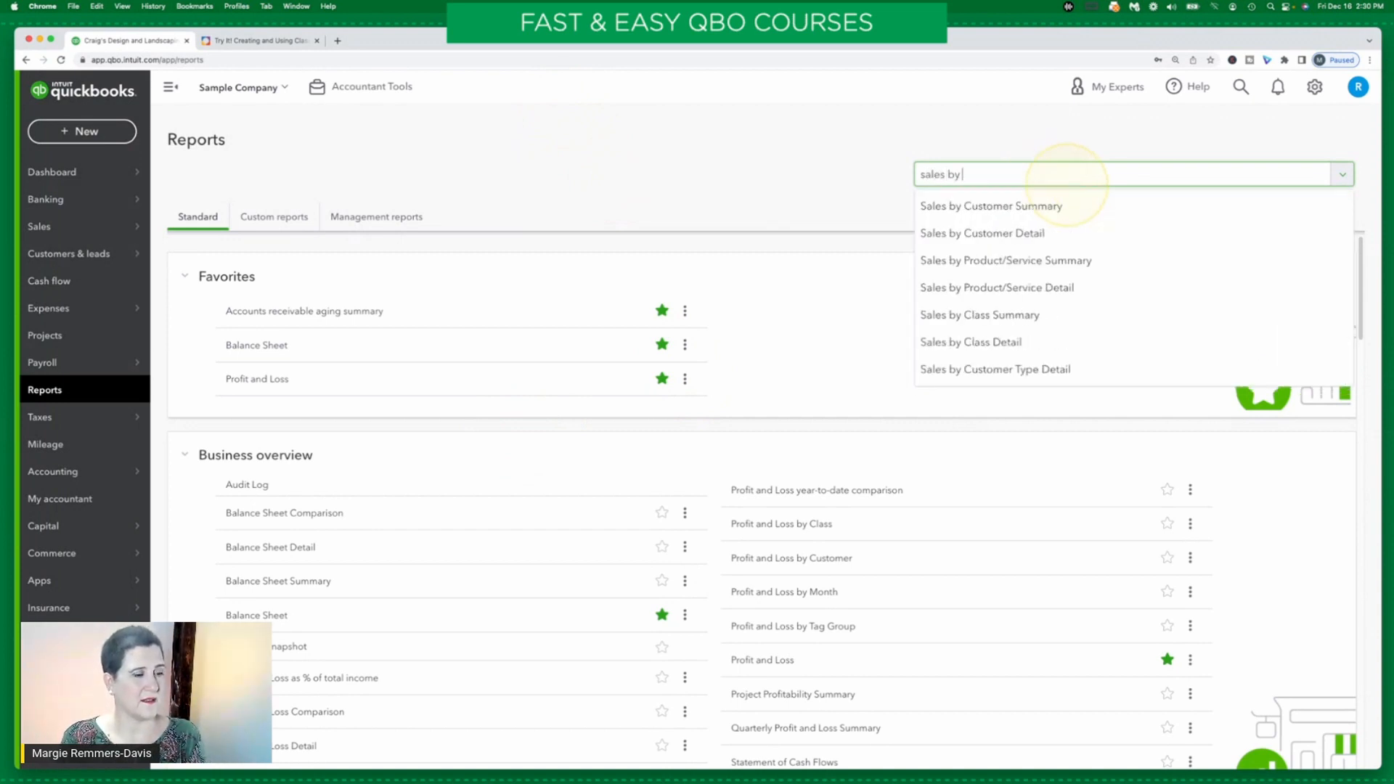
left_click(1020, 316)
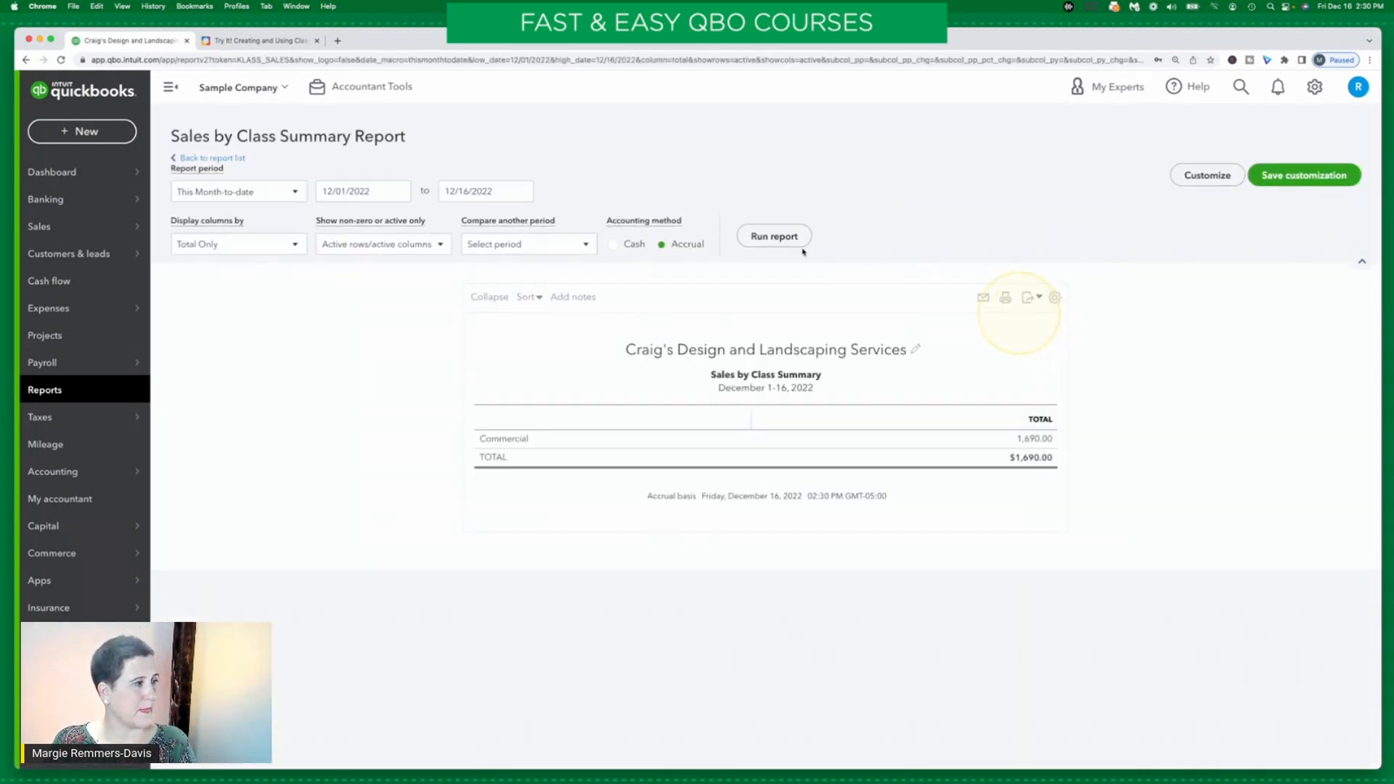
Set the Sales by Class Summary report period to All Dates and run the report
left_click(285, 193)
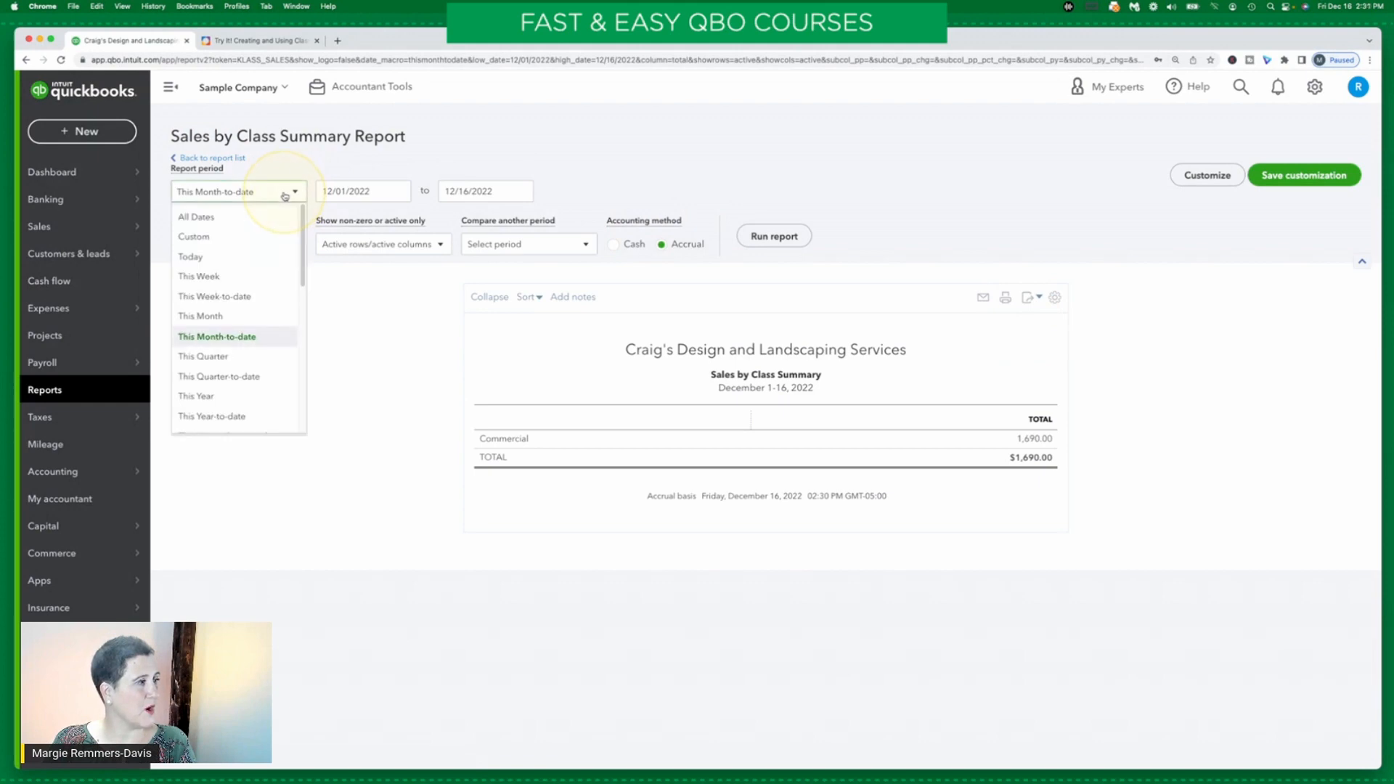
left_click(265, 213)
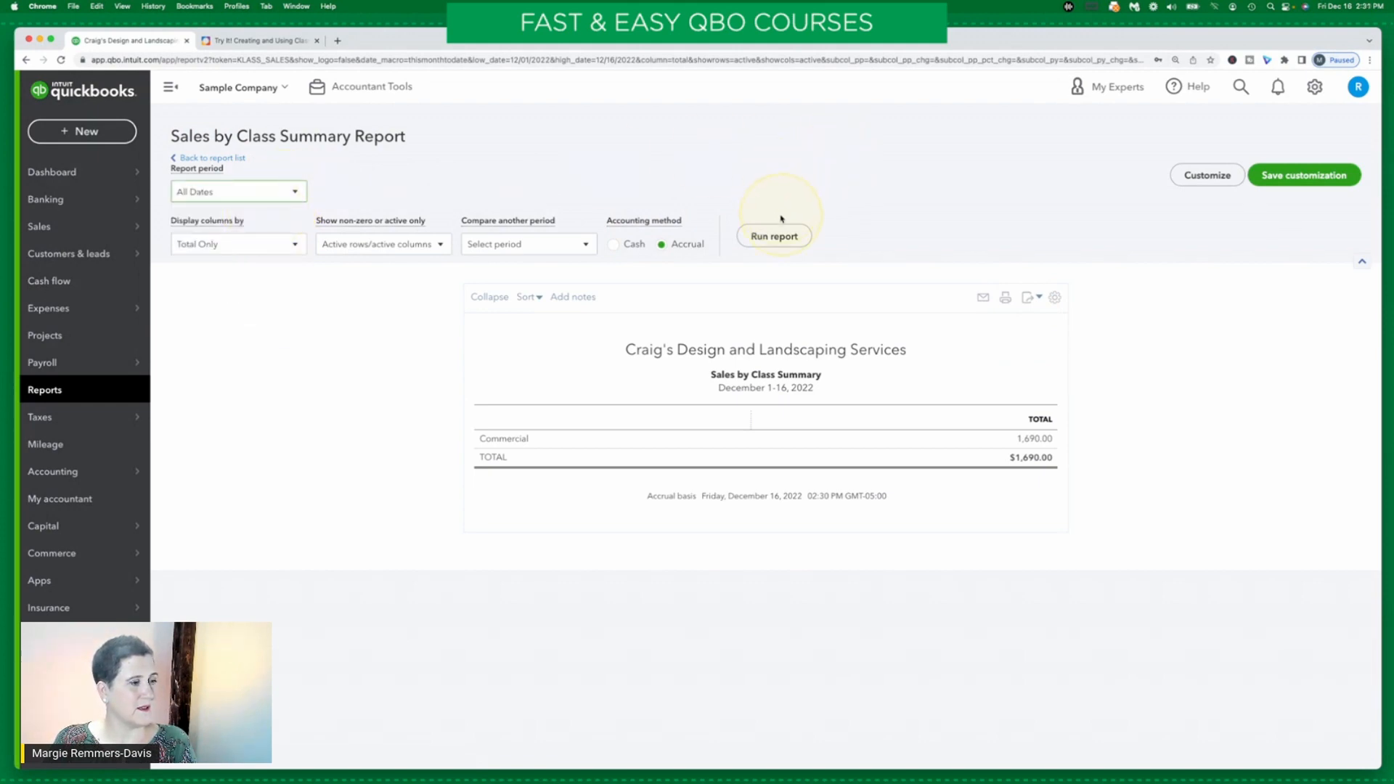
left_click(770, 236)
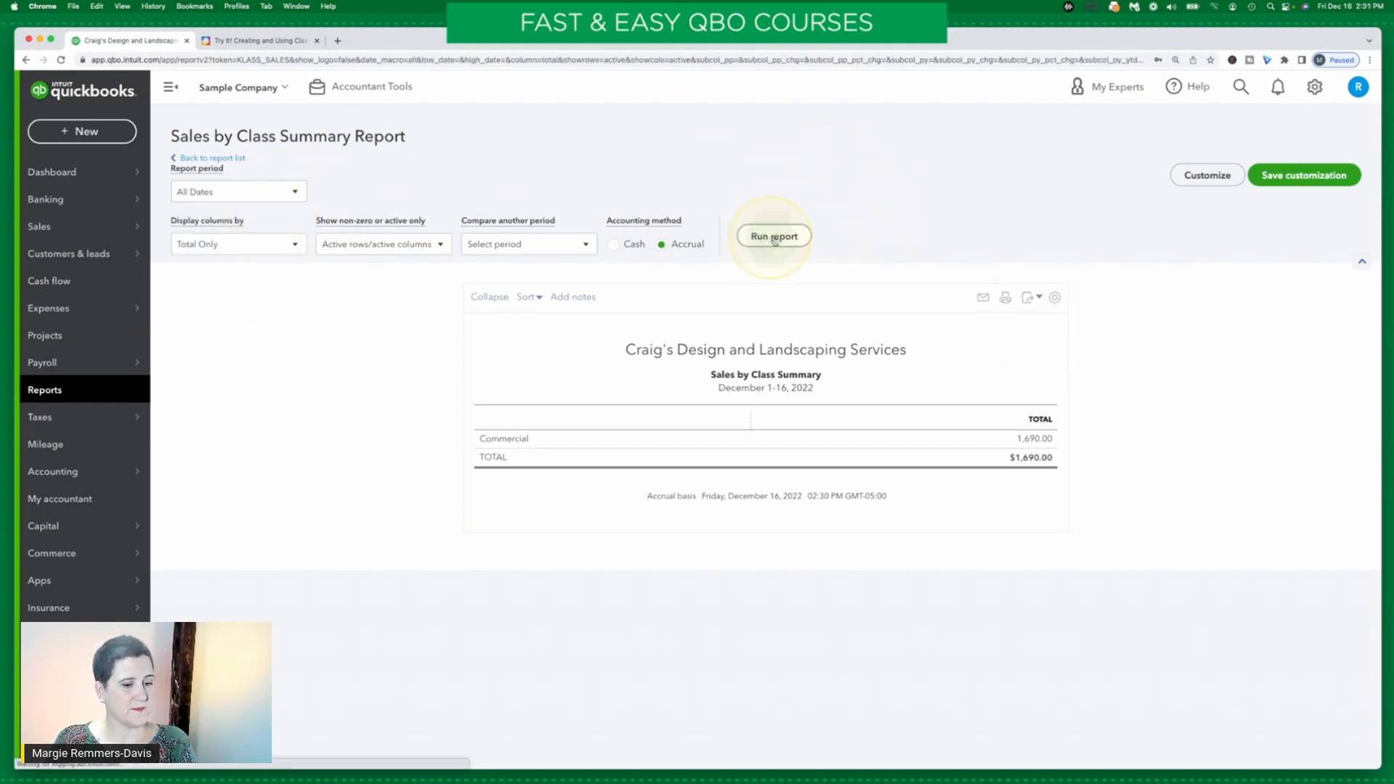